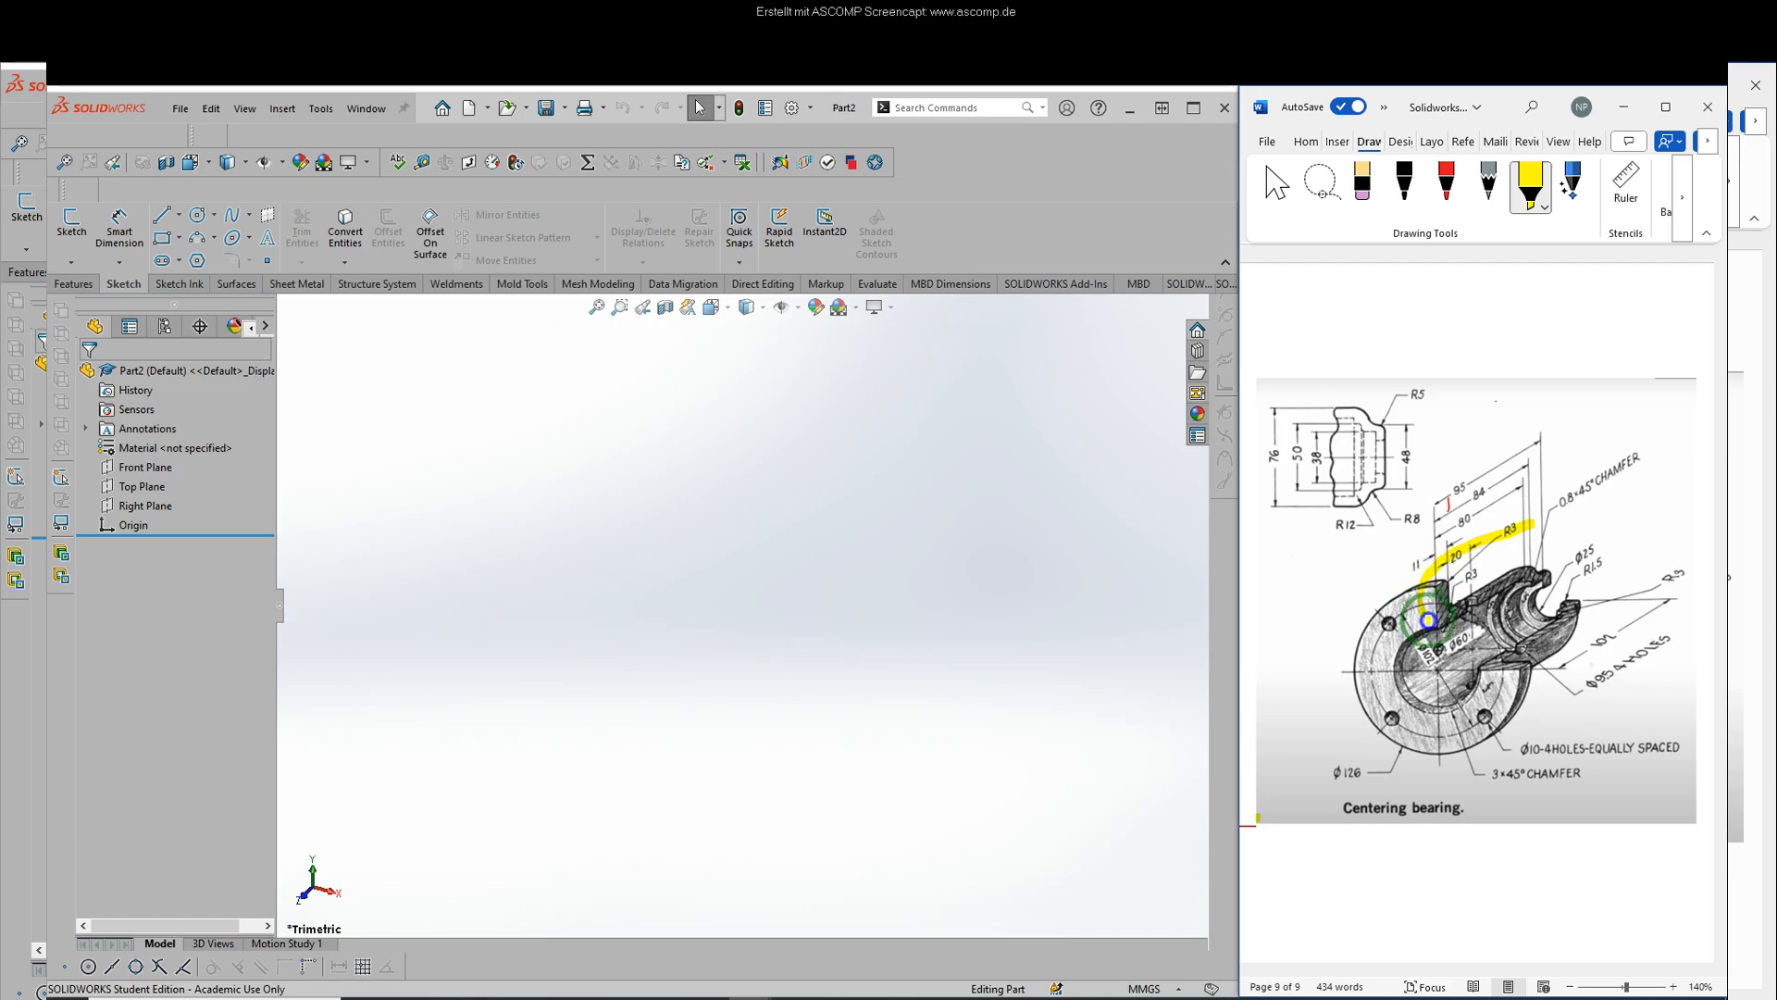
- Circle the sectioned hub in the reference drawing with the highlighter, and create a new part document in SOLIDWORKS
{"action": "mouse_move", "coordinate": [1496, 616]}
{"action": "left_mouse_down"}
{"action": "mouse_move", "coordinate": [1584, 576]}
{"action": "mouse_move", "coordinate": [1575, 524]}
{"action": "mouse_move", "coordinate": [1517, 516]}
{"action": "left_mouse_up"}
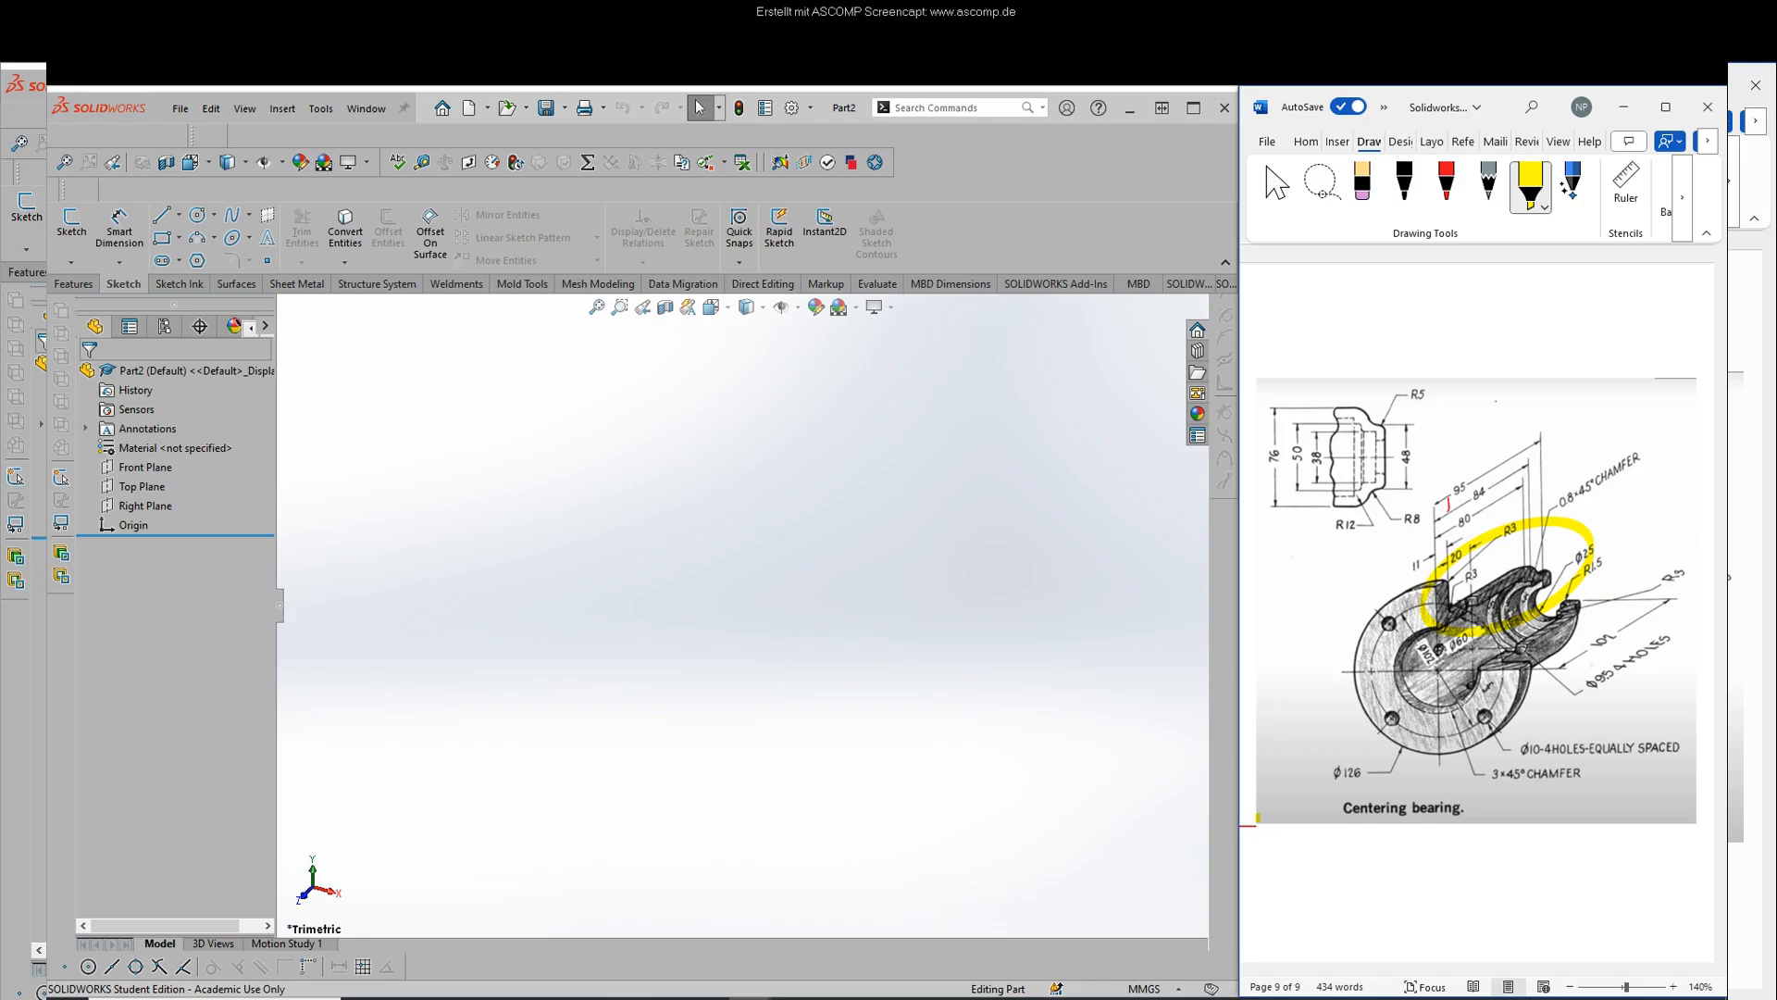
{"action": "key", "text": "alt+Tab"}
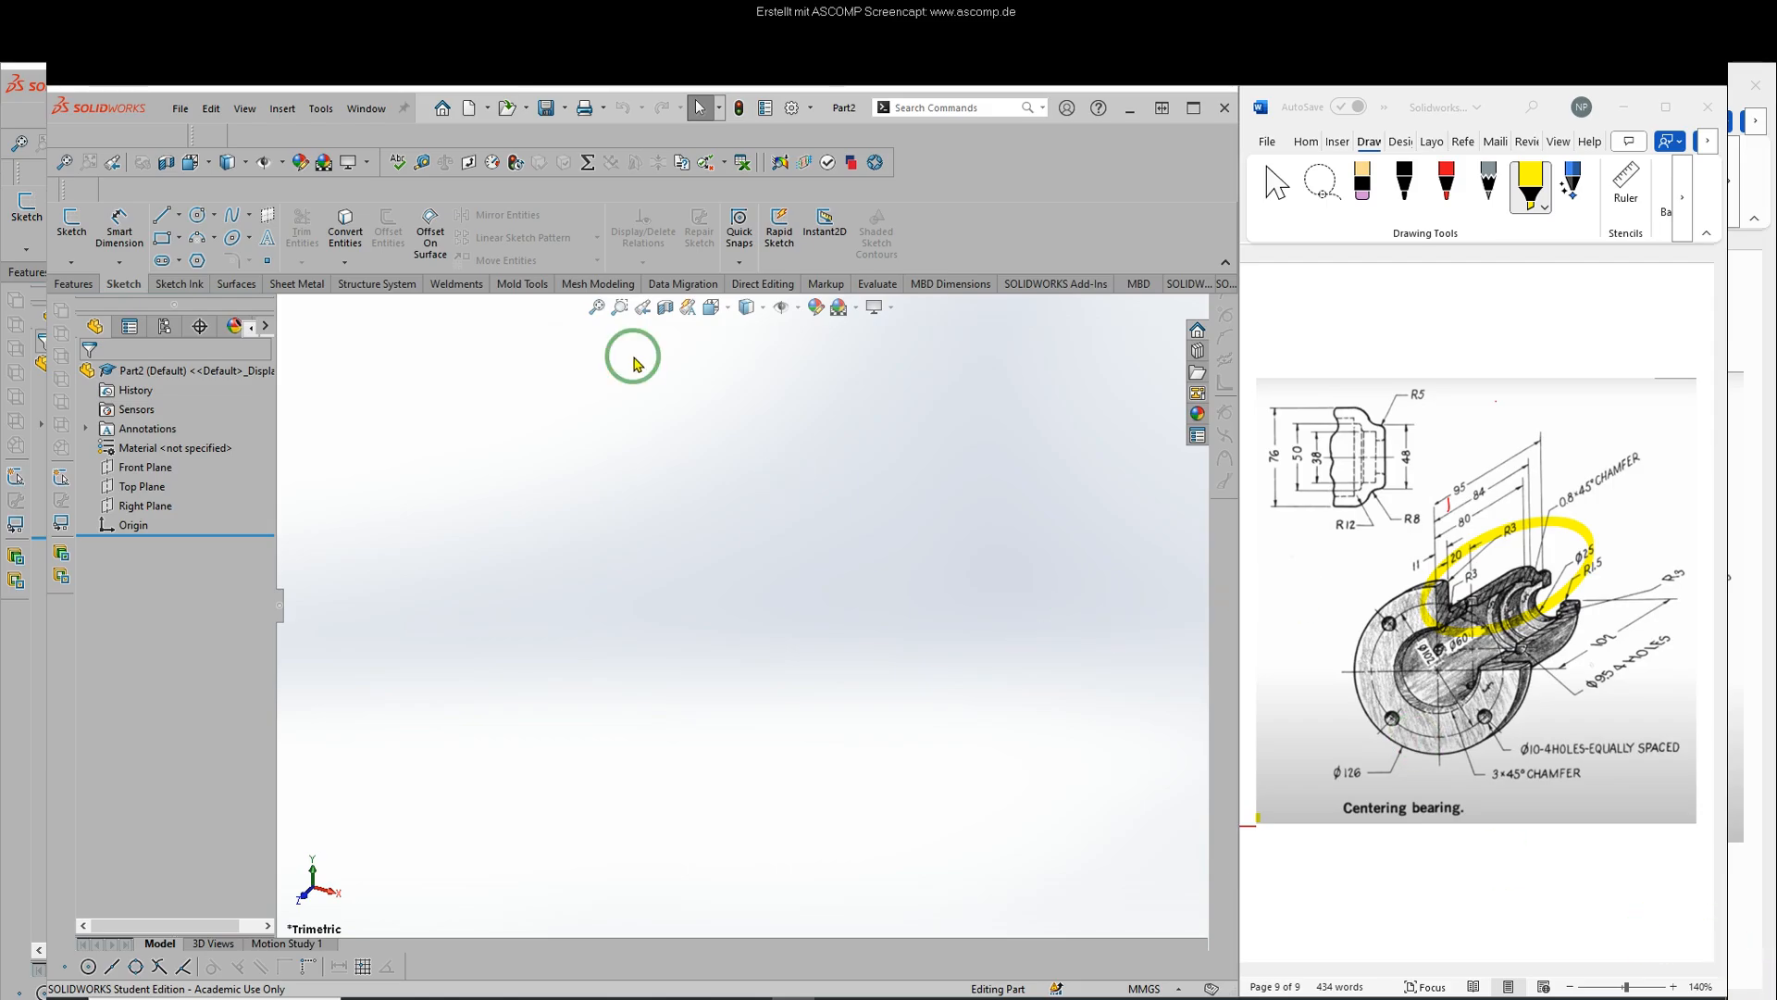
{"action": "left_click", "coordinate": [180, 110]}
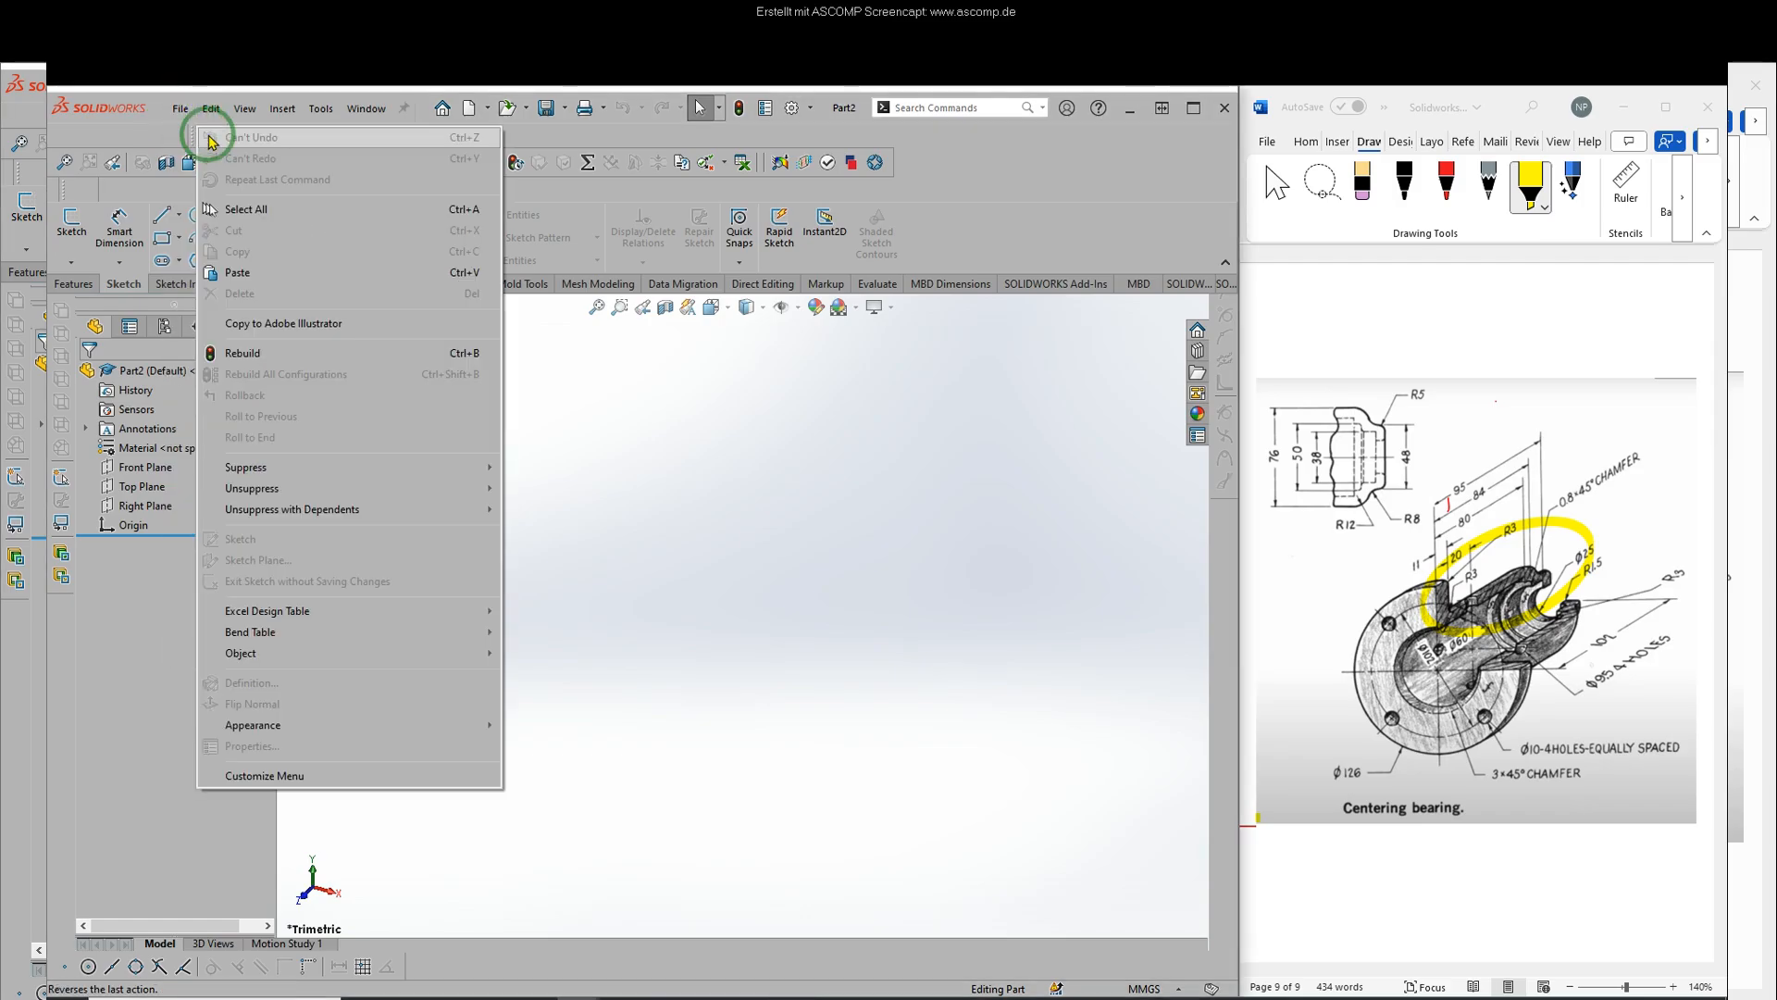
{"action": "left_click", "coordinate": [199, 137]}
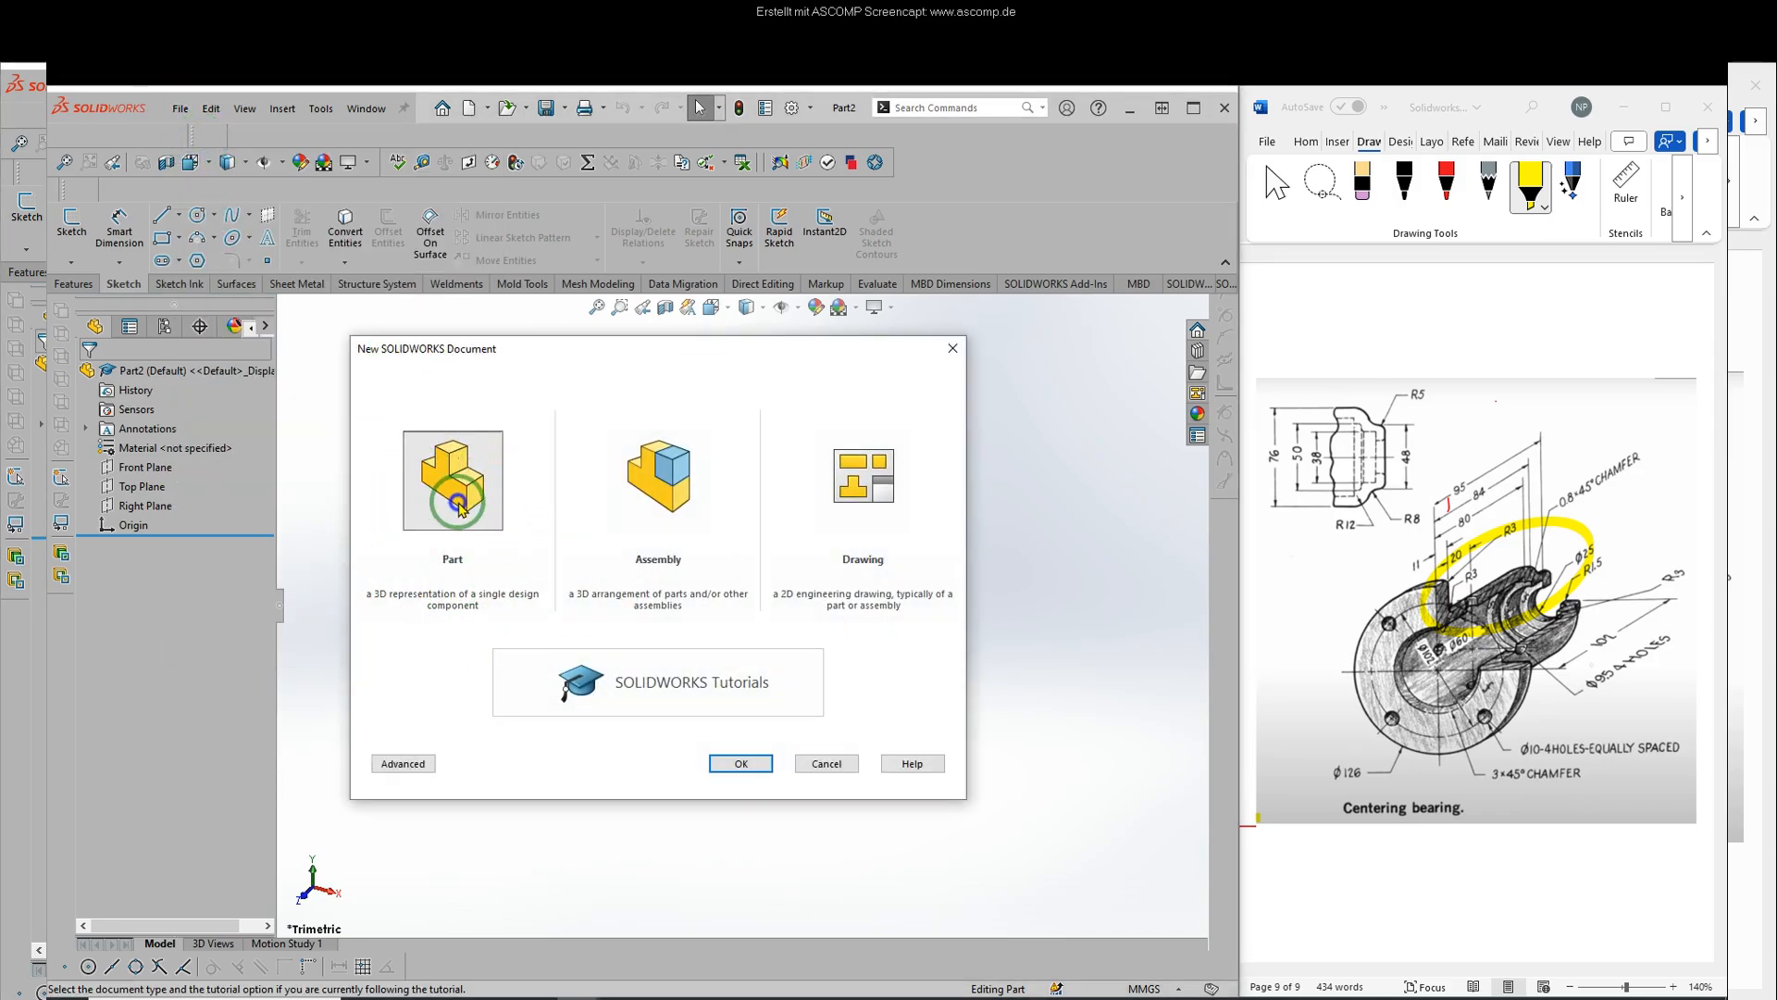
{"action": "left_click", "coordinate": [740, 763]}
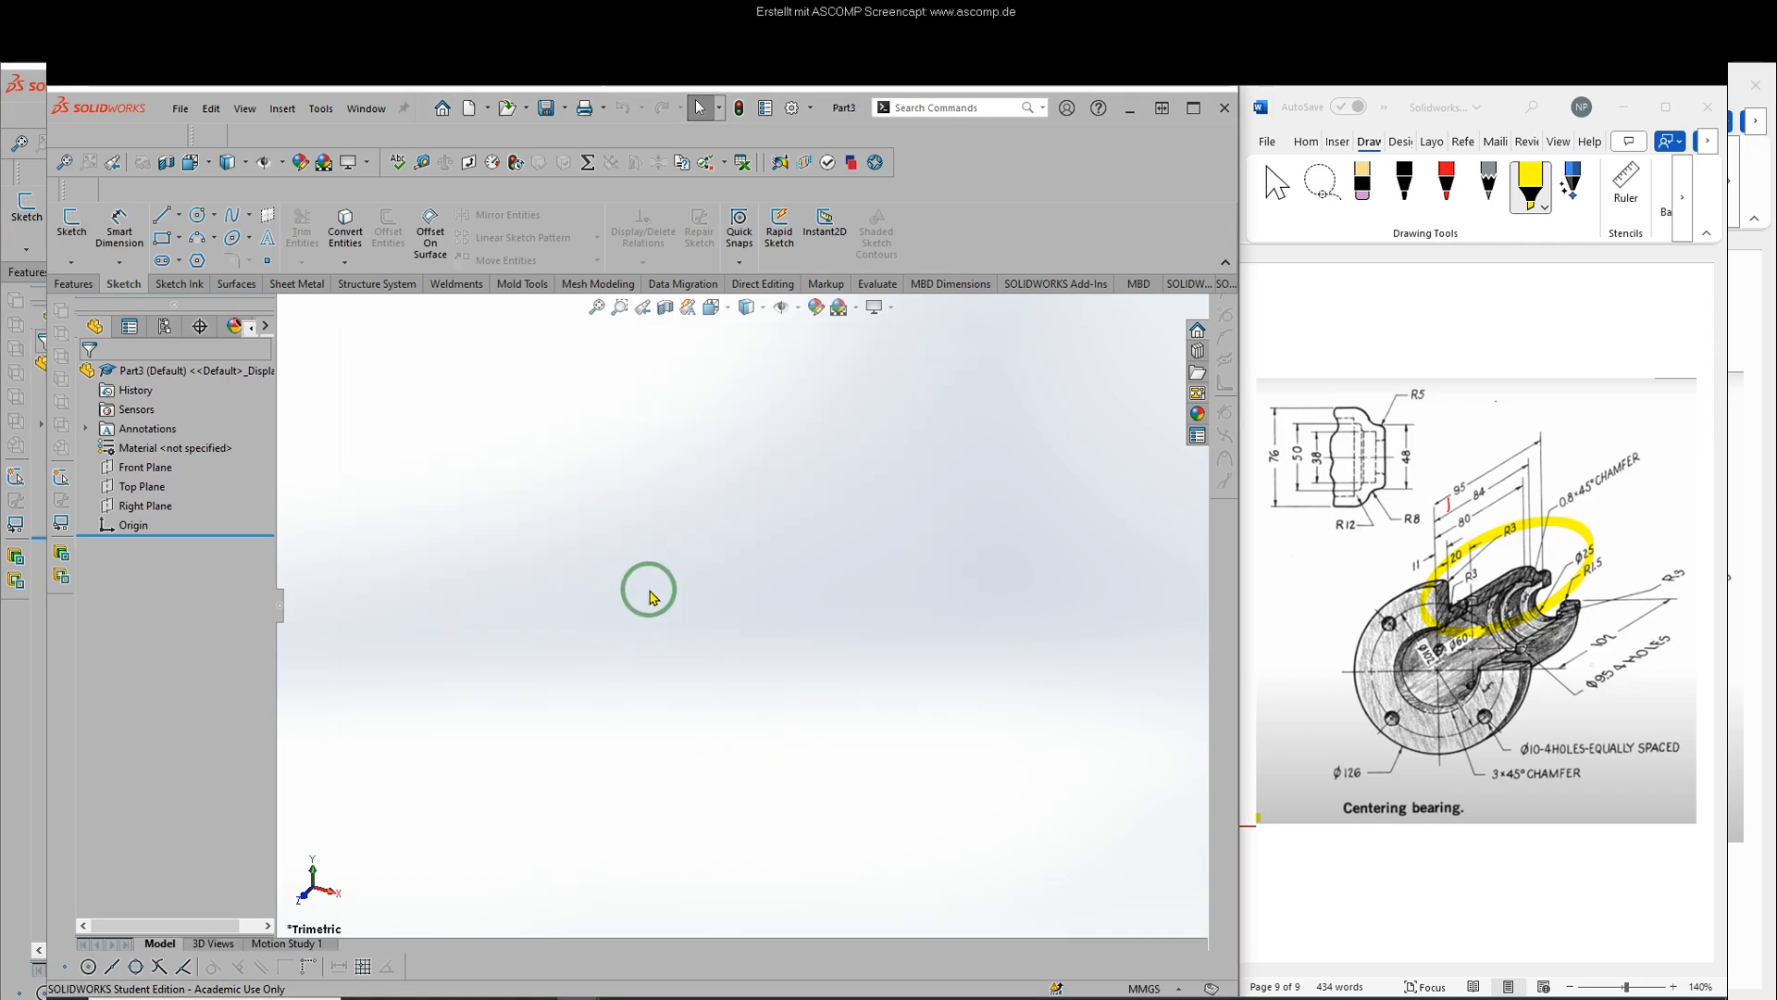
- Sketch a horizontal centerline about 192 mm long through the origin on the Top Plane
{"action": "left_click", "coordinate": [176, 222]}
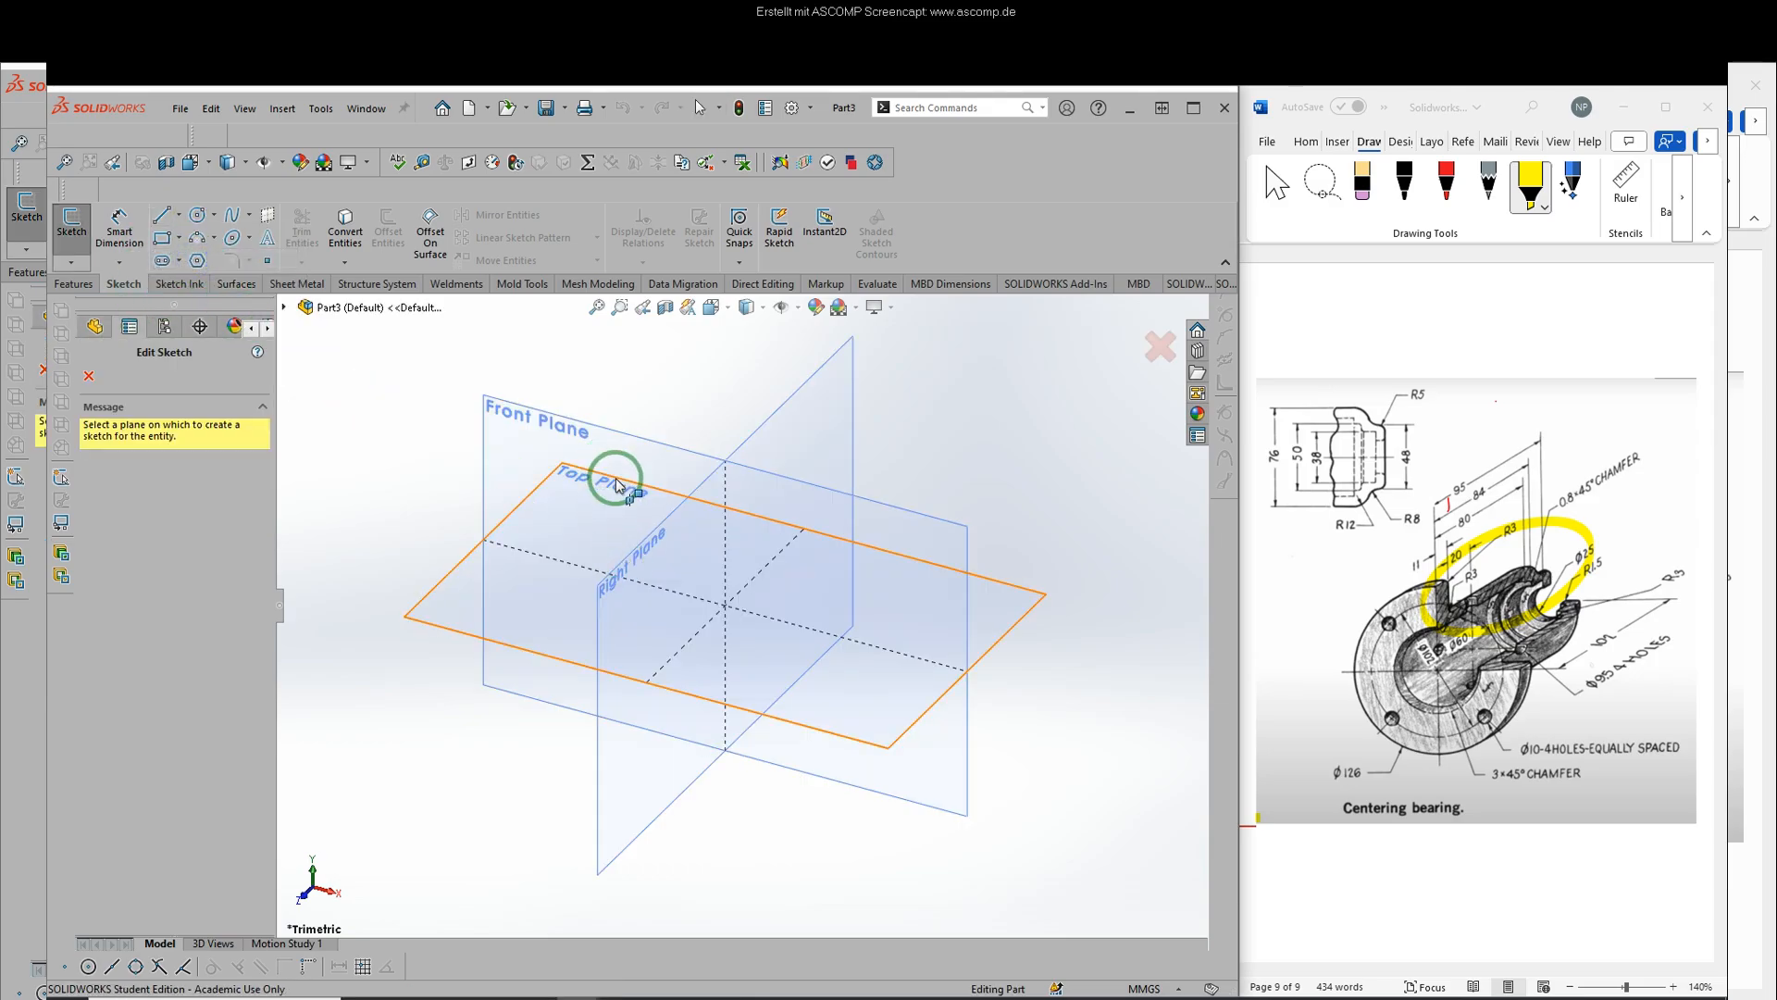
{"action": "left_click", "coordinate": [618, 483]}
{"action": "left_click", "coordinate": [487, 606]}
{"action": "left_click", "coordinate": [893, 620]}
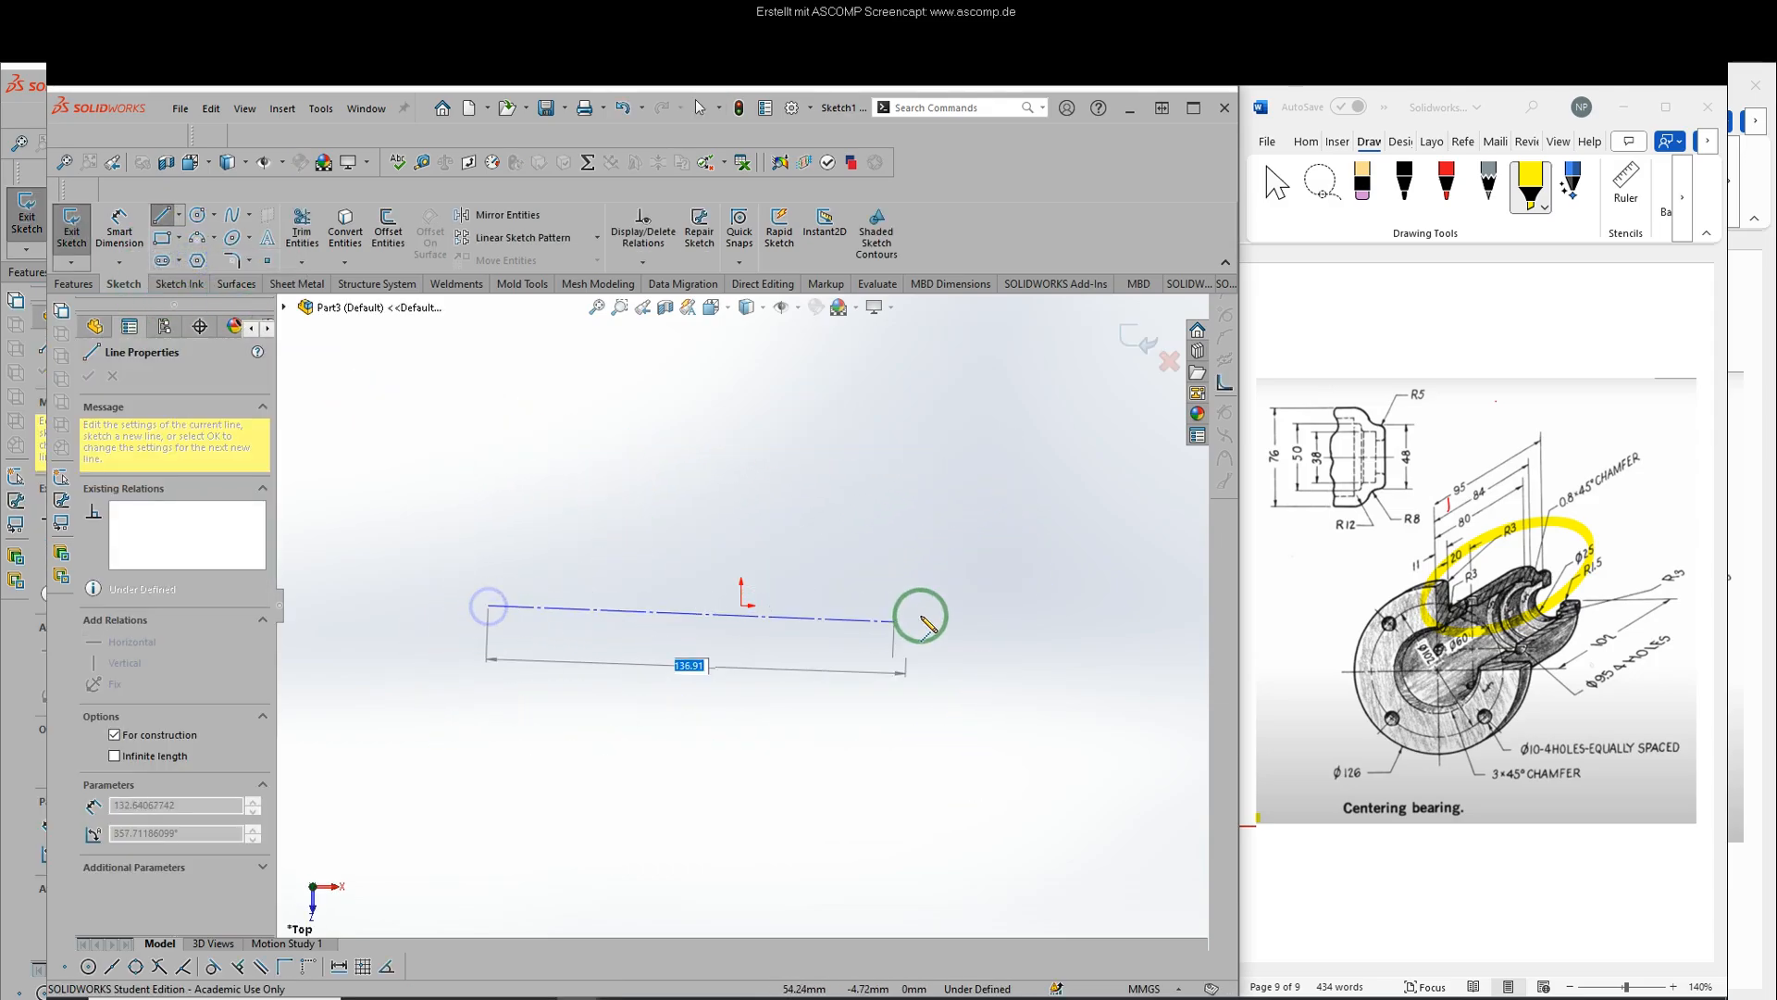
{"action": "left_click", "coordinate": [1079, 606]}
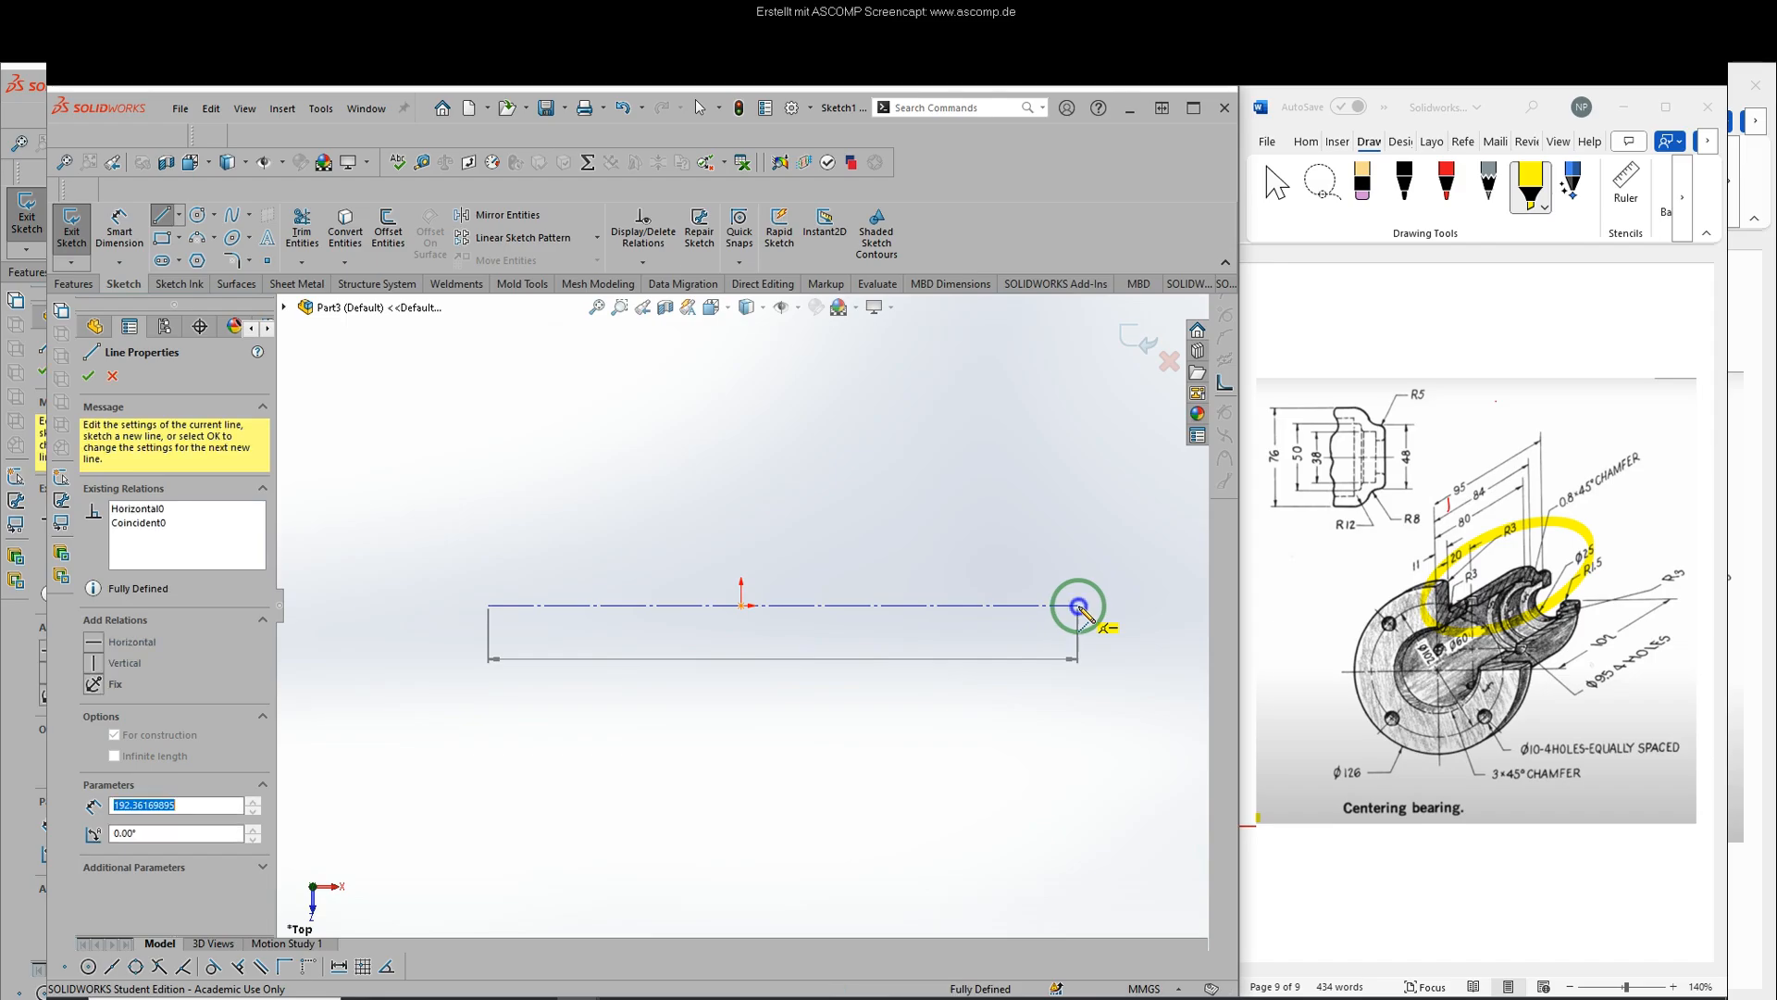
{"action": "right_click", "coordinate": [786, 522]}
{"action": "left_click", "coordinate": [808, 608]}
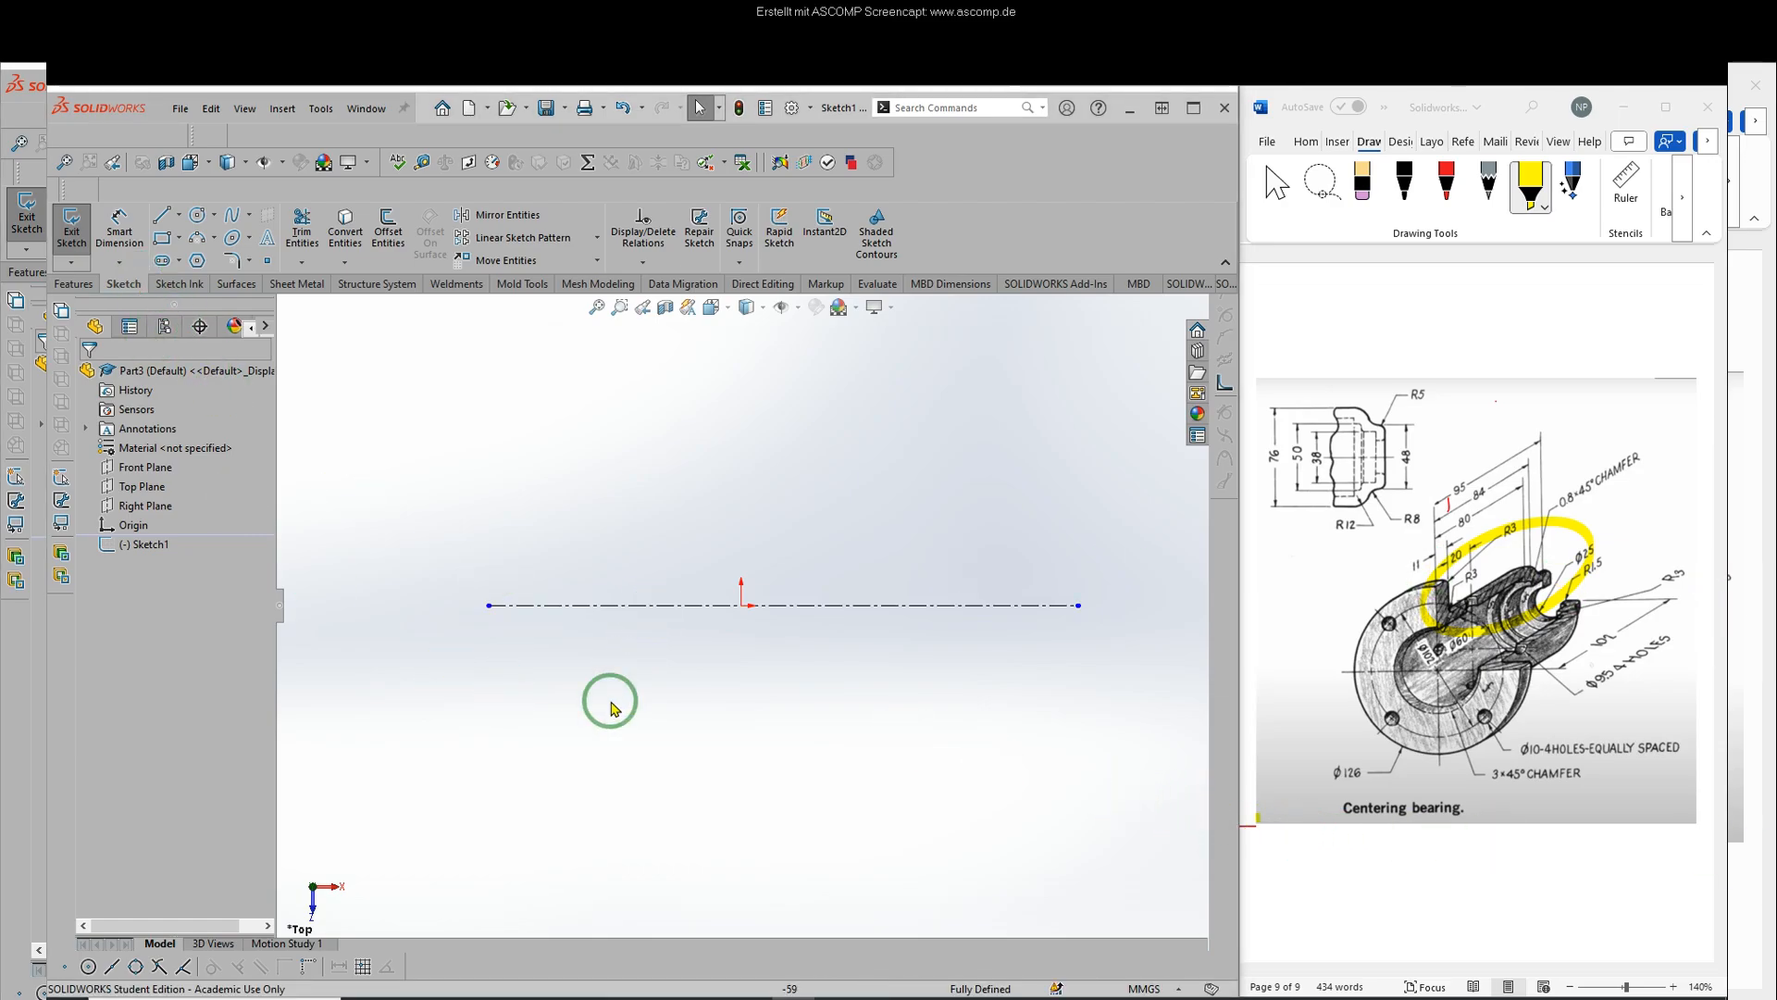
- Dimension the centerline's length as 102 mm
{"action": "left_click", "coordinate": [125, 238]}
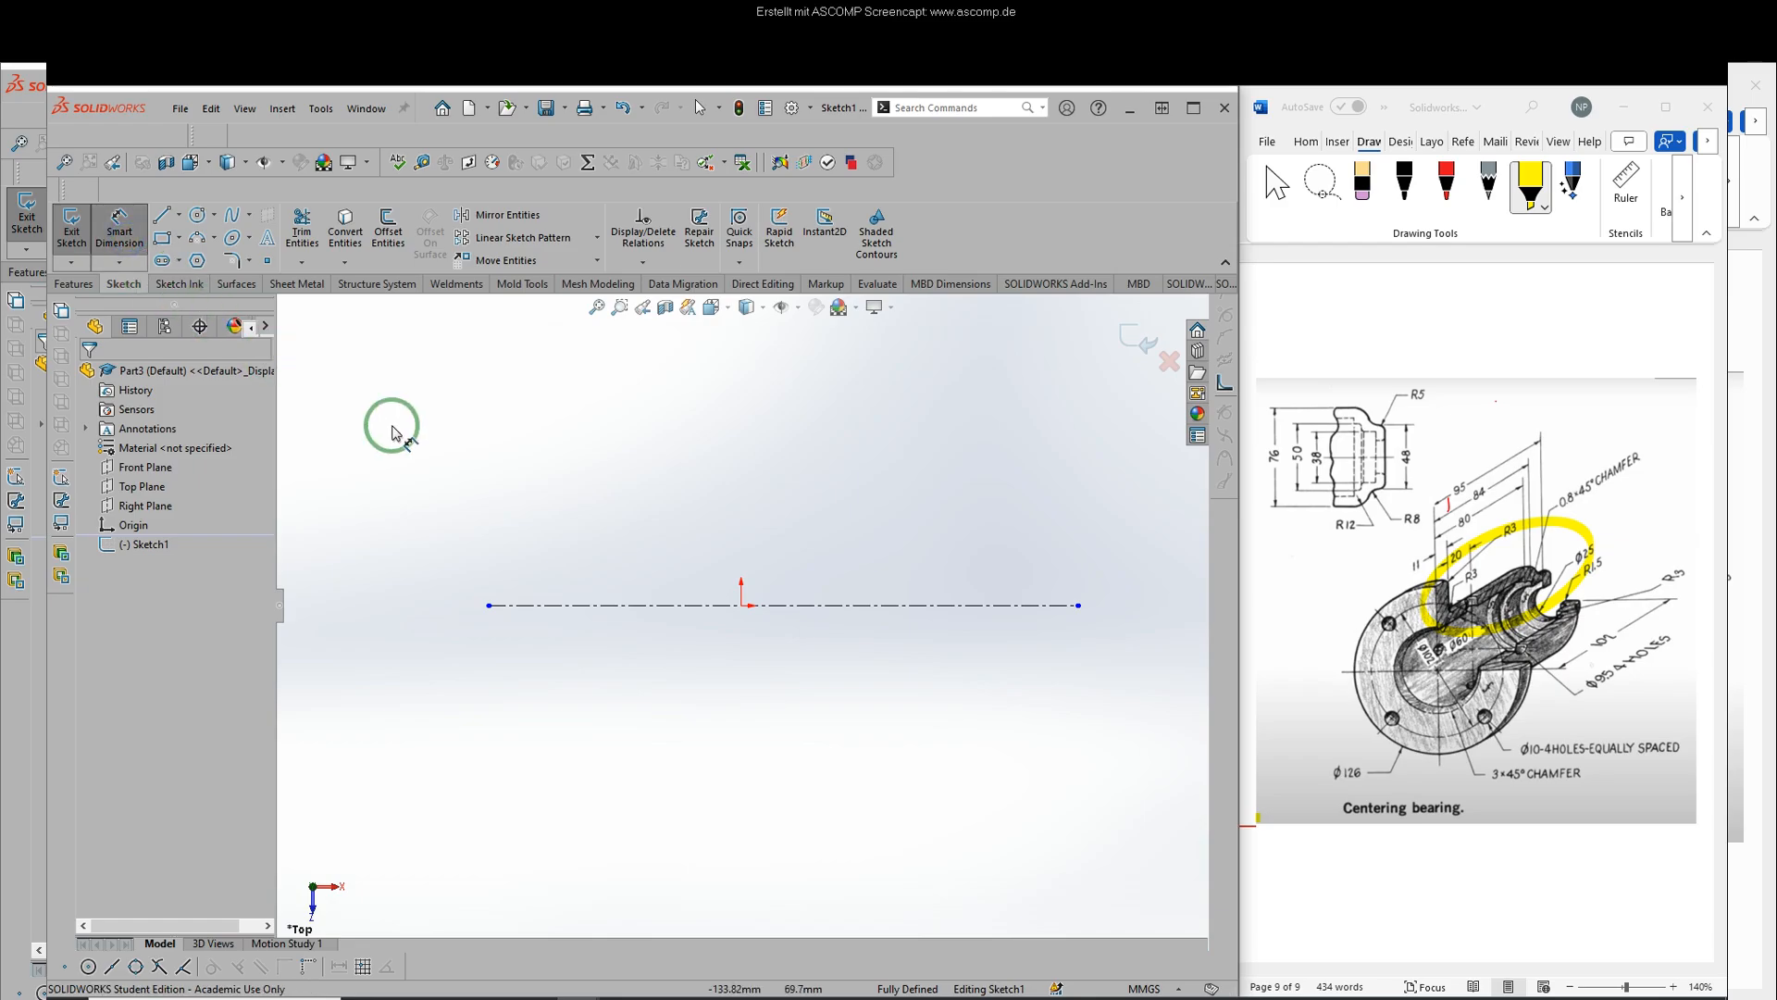
{"action": "left_click", "coordinate": [647, 605]}
{"action": "left_click", "coordinate": [659, 665]}
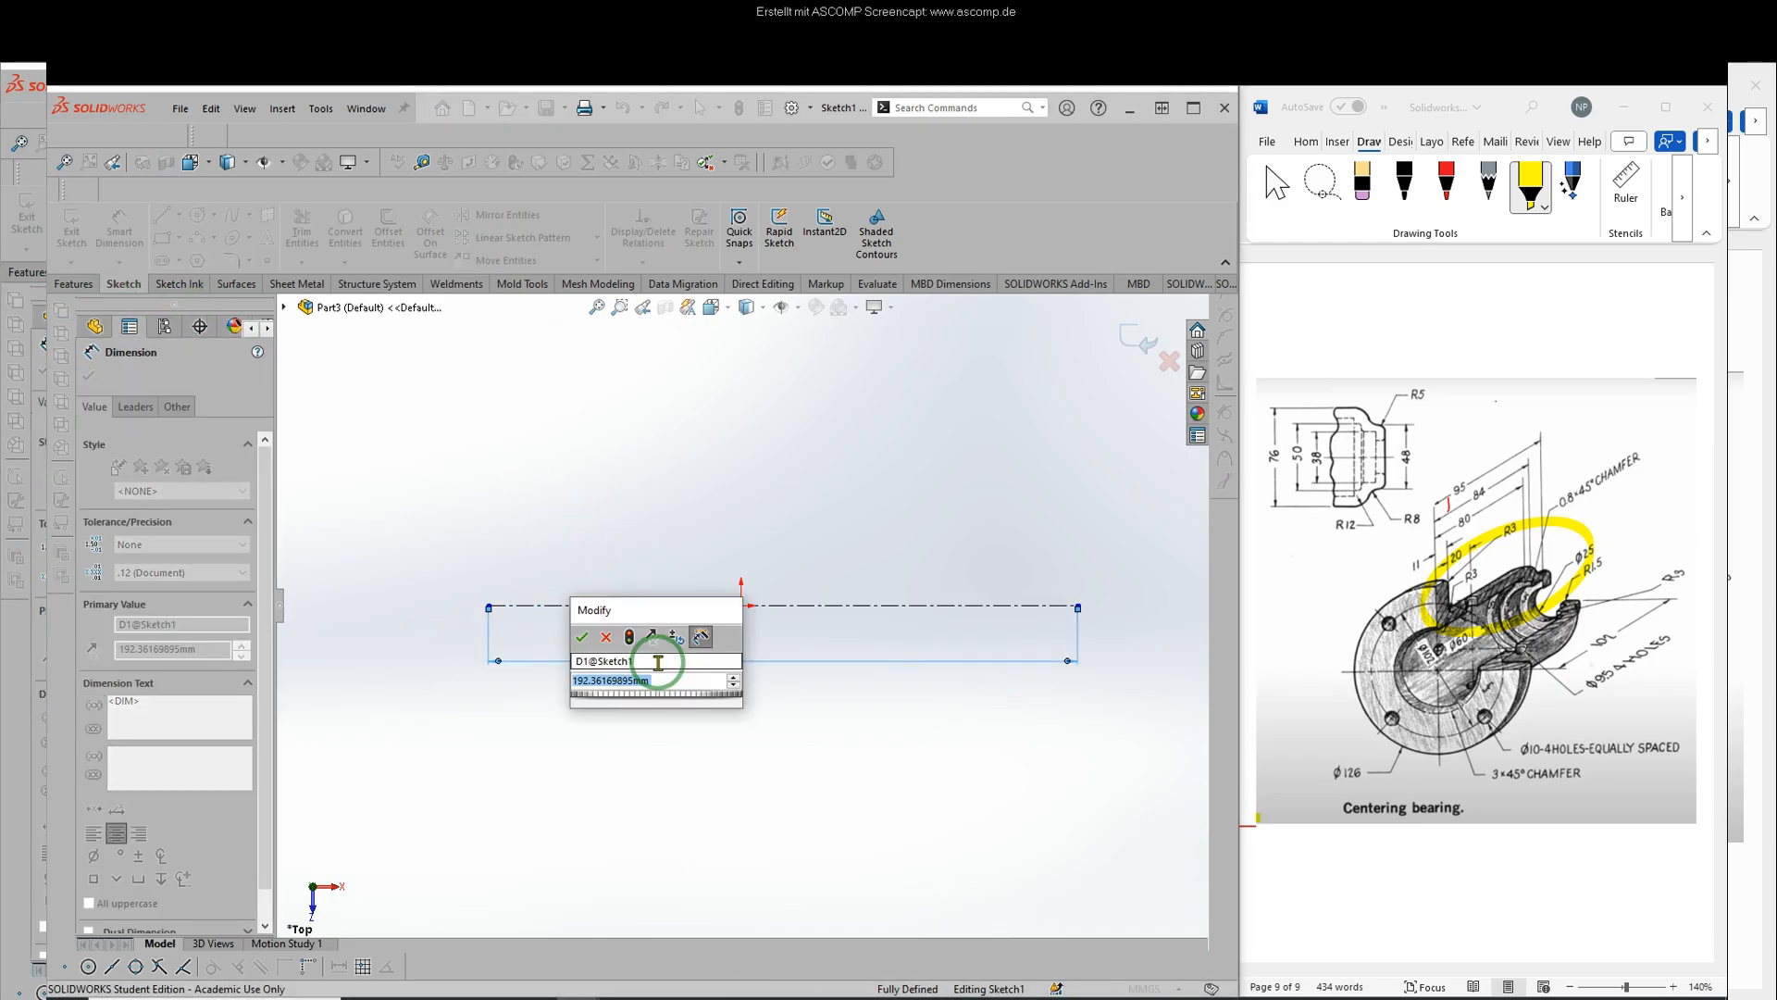
{"action": "type", "text": "102"}
{"action": "key", "text": "Return"}
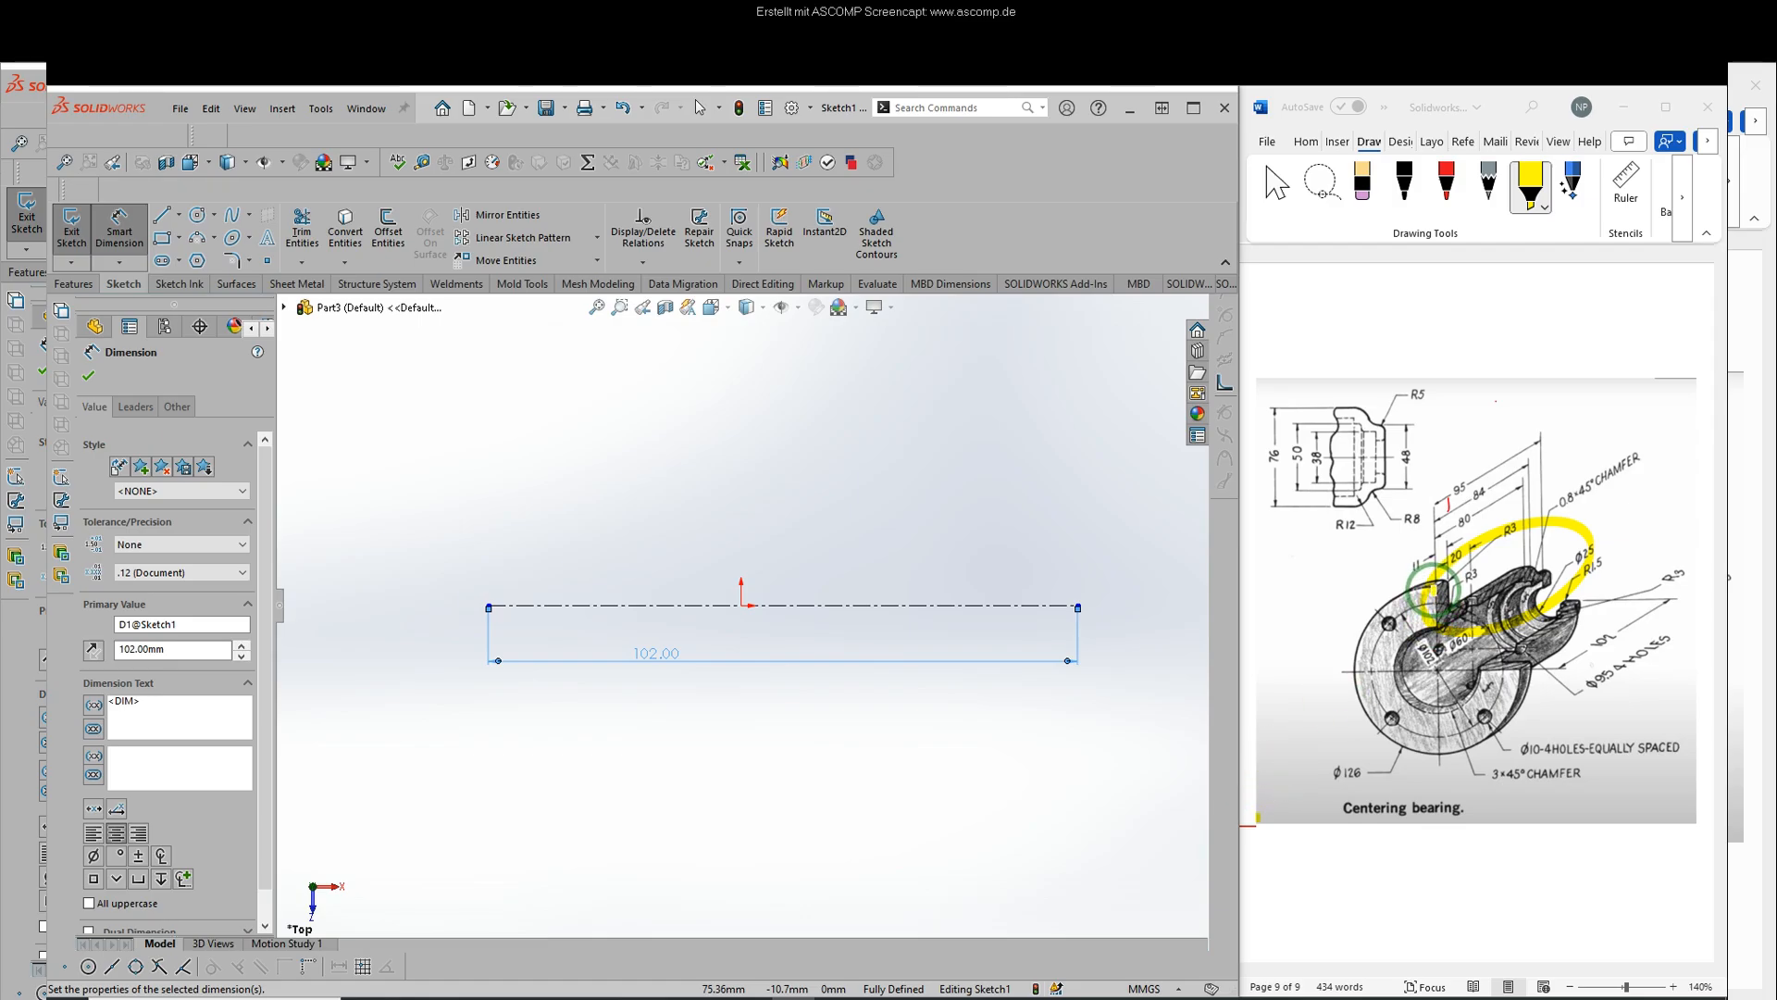
- Sketch two vertical lines about 18 mm and 14 mm long above the centerline's left end, with their upper ends level
{"action": "left_click", "coordinate": [1435, 614]}
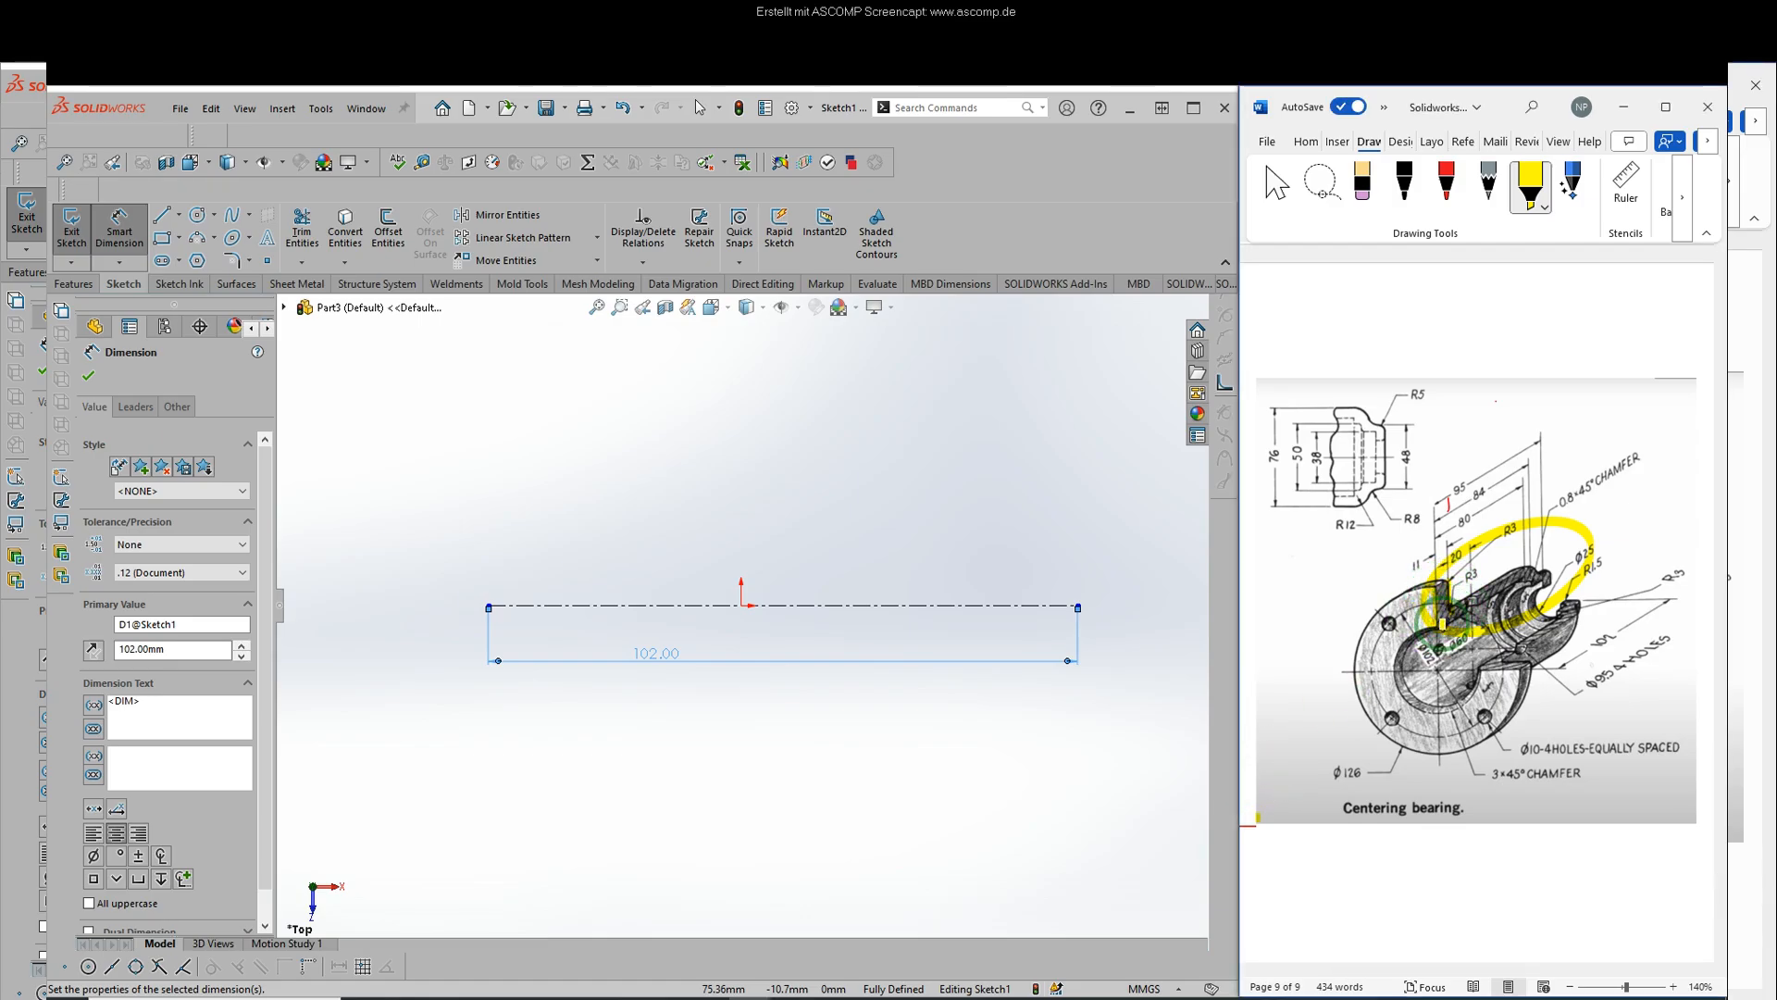
{"action": "left_click", "coordinate": [164, 220]}
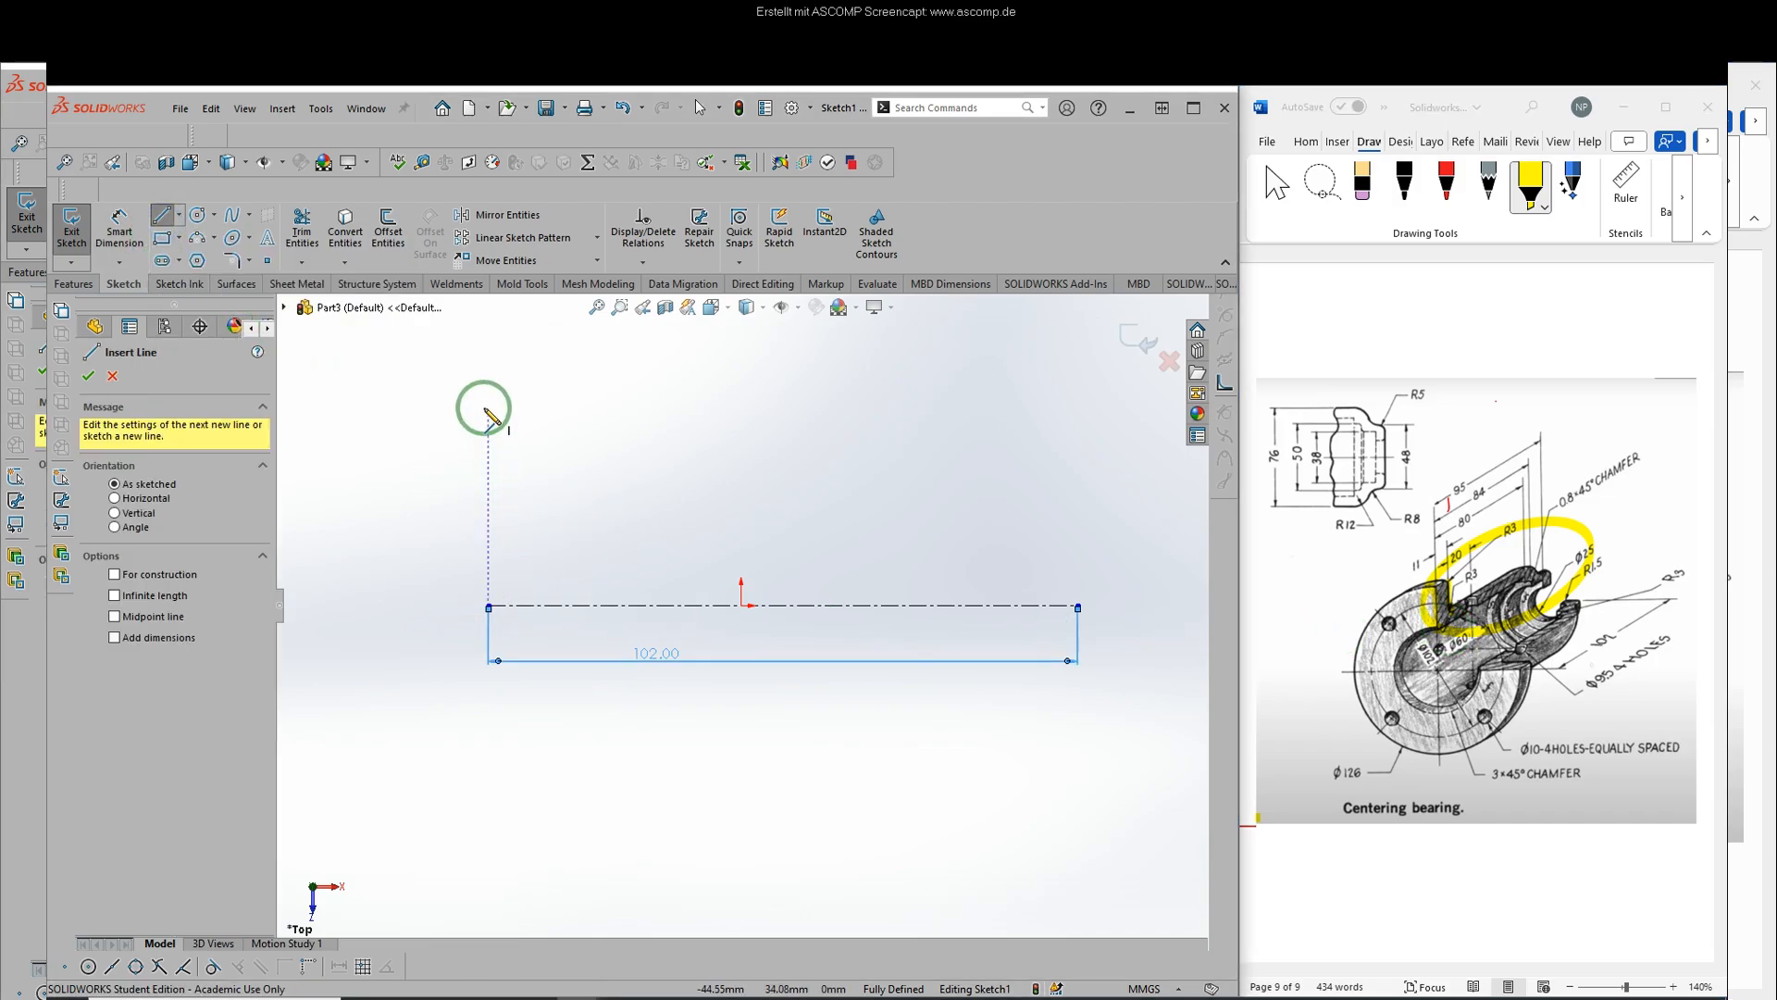
{"action": "left_click", "coordinate": [488, 396]}
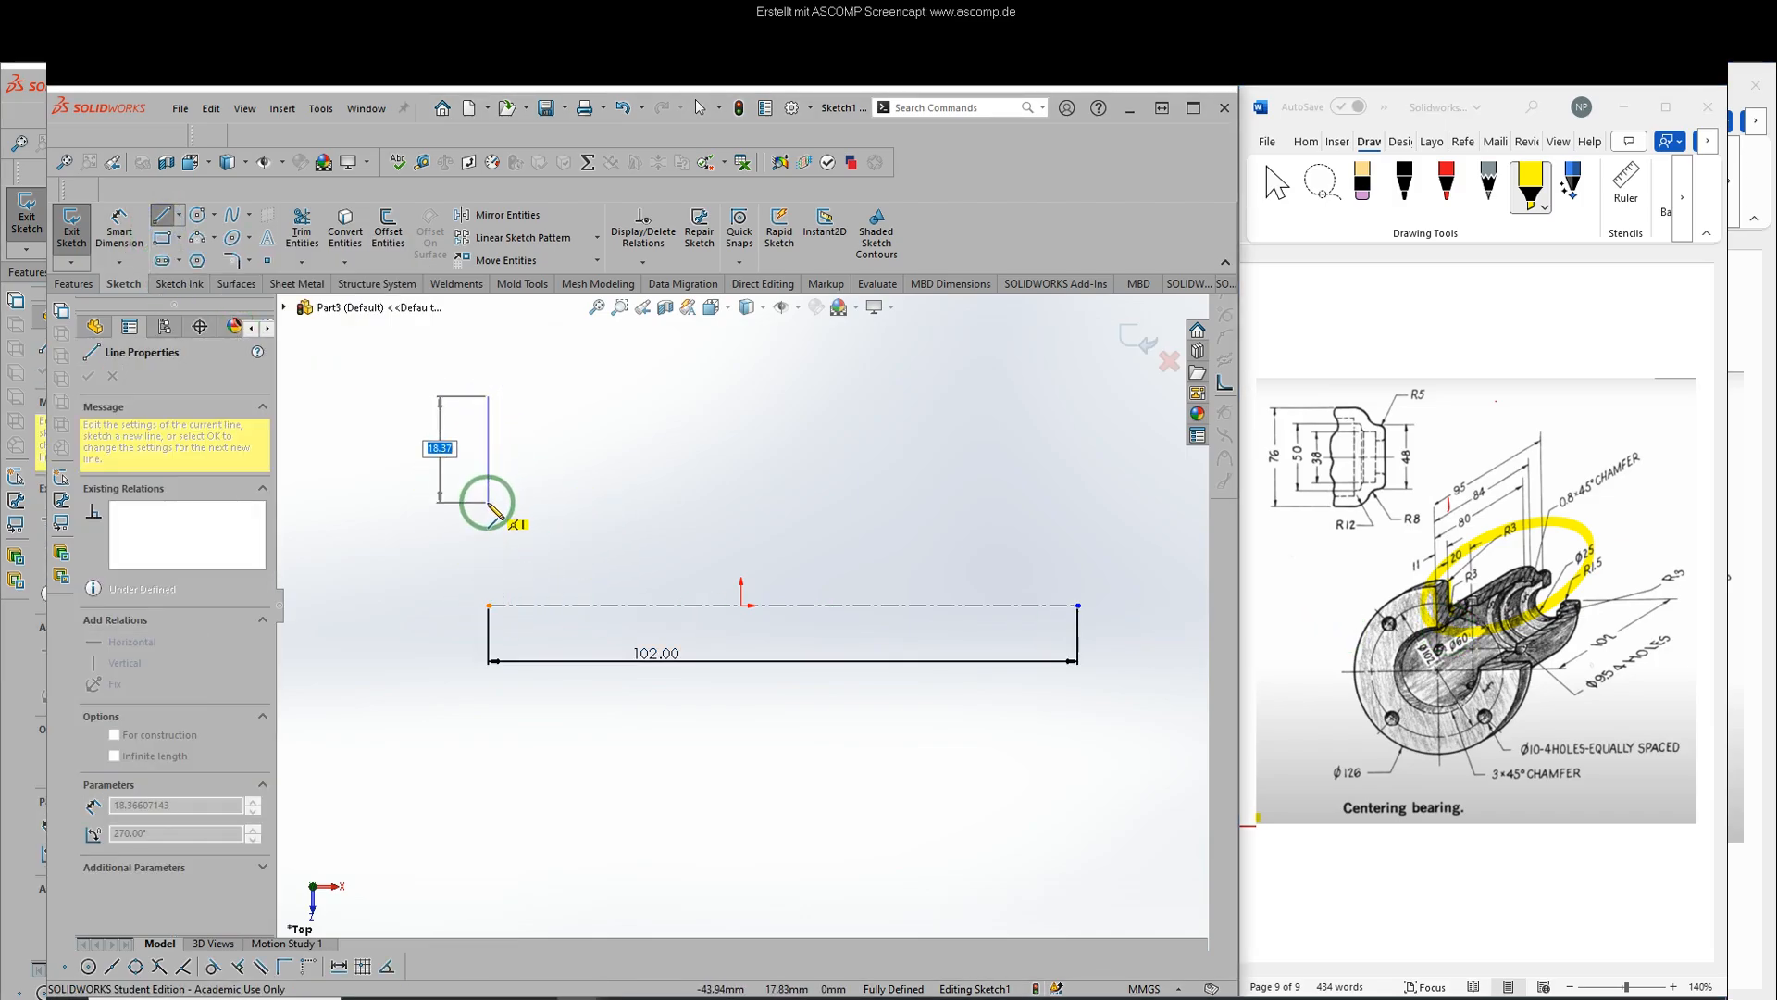
{"action": "left_click", "coordinate": [488, 503]}
{"action": "right_click", "coordinate": [521, 429]}
{"action": "left_click", "coordinate": [534, 443]}
{"action": "left_click", "coordinate": [164, 216]}
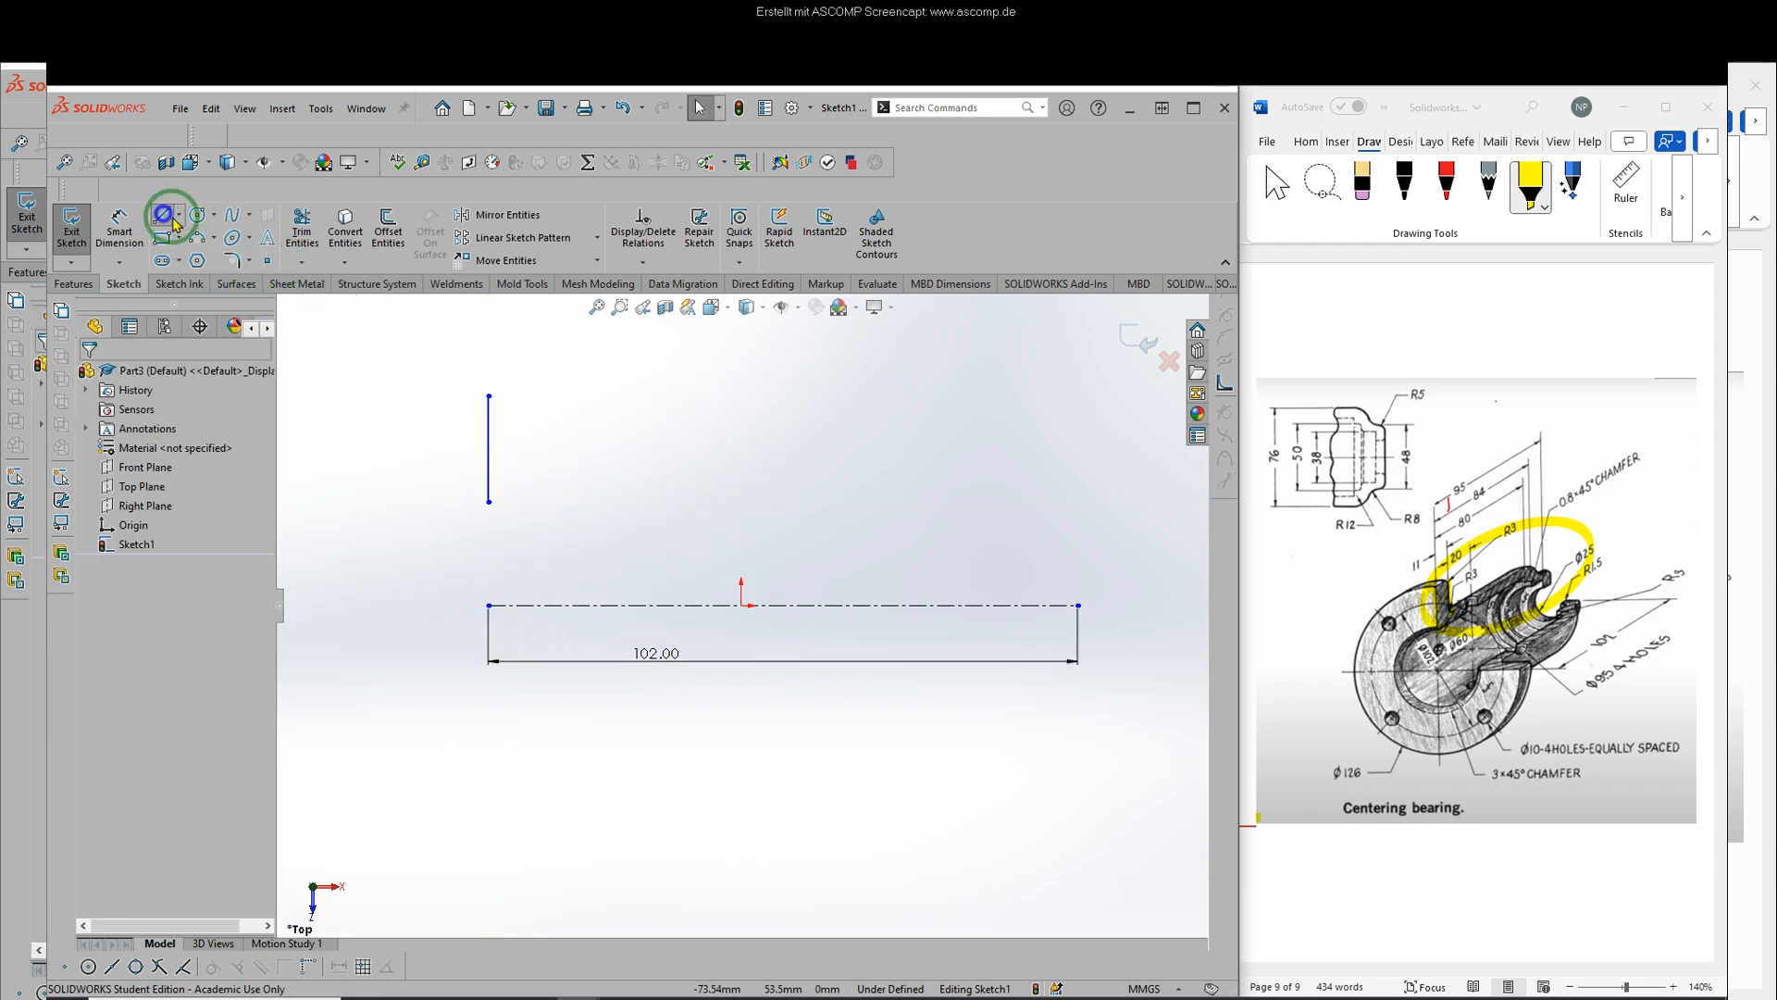
{"action": "left_click", "coordinate": [530, 397]}
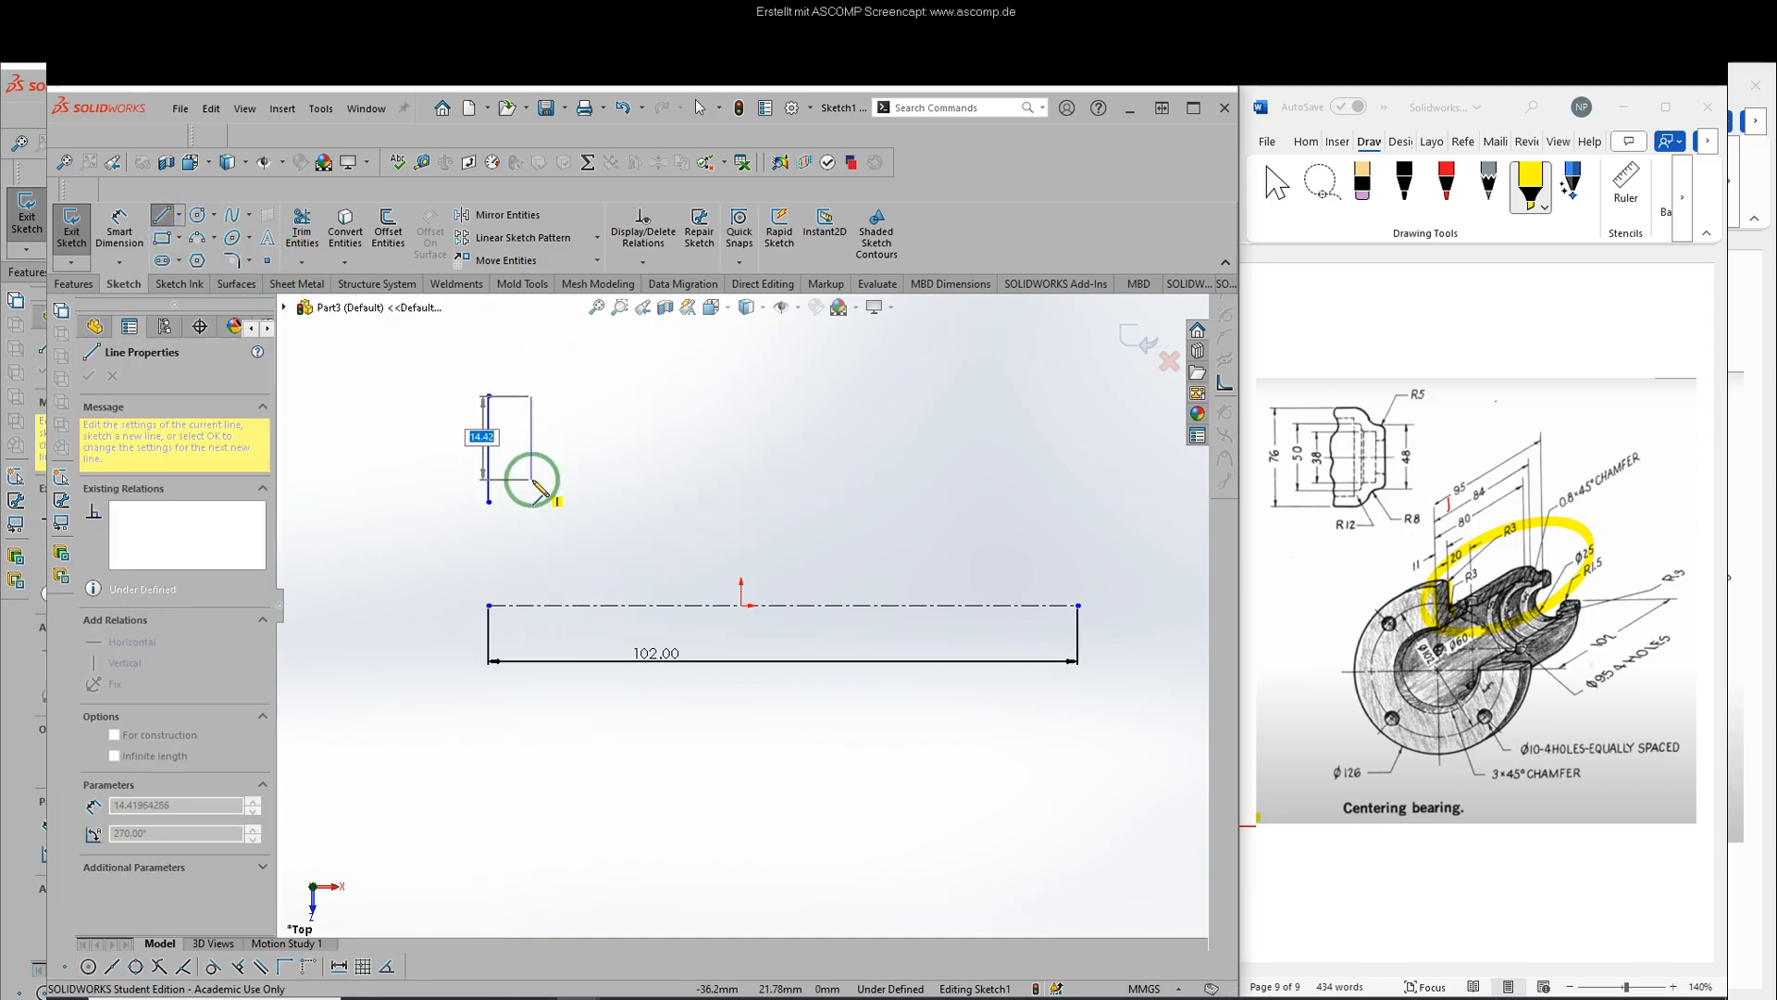
{"action": "left_click", "coordinate": [531, 479]}
{"action": "right_click", "coordinate": [587, 477]}
{"action": "left_click", "coordinate": [600, 491]}
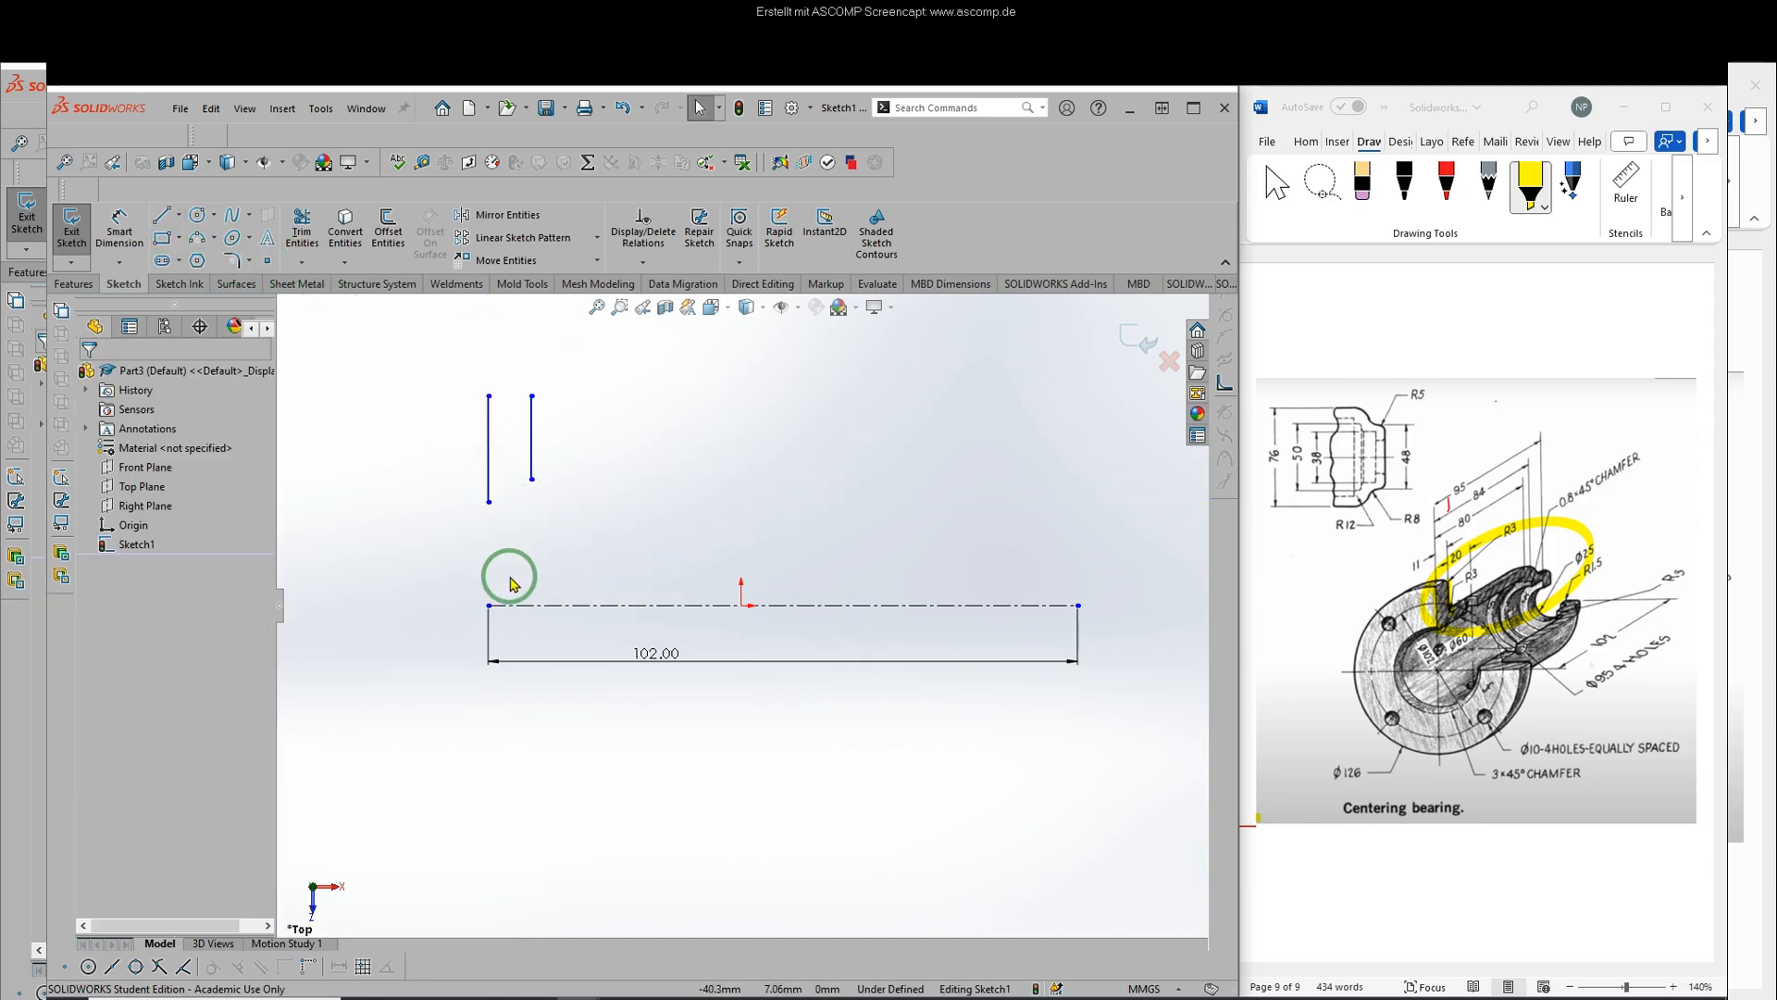
- Add a vertical relation between the centerline's left endpoint and the lower endpoint of the longer vertical line
{"action": "left_click", "coordinate": [489, 605]}
{"action": "left_click", "coordinate": [488, 502], "text": "ctrl"}
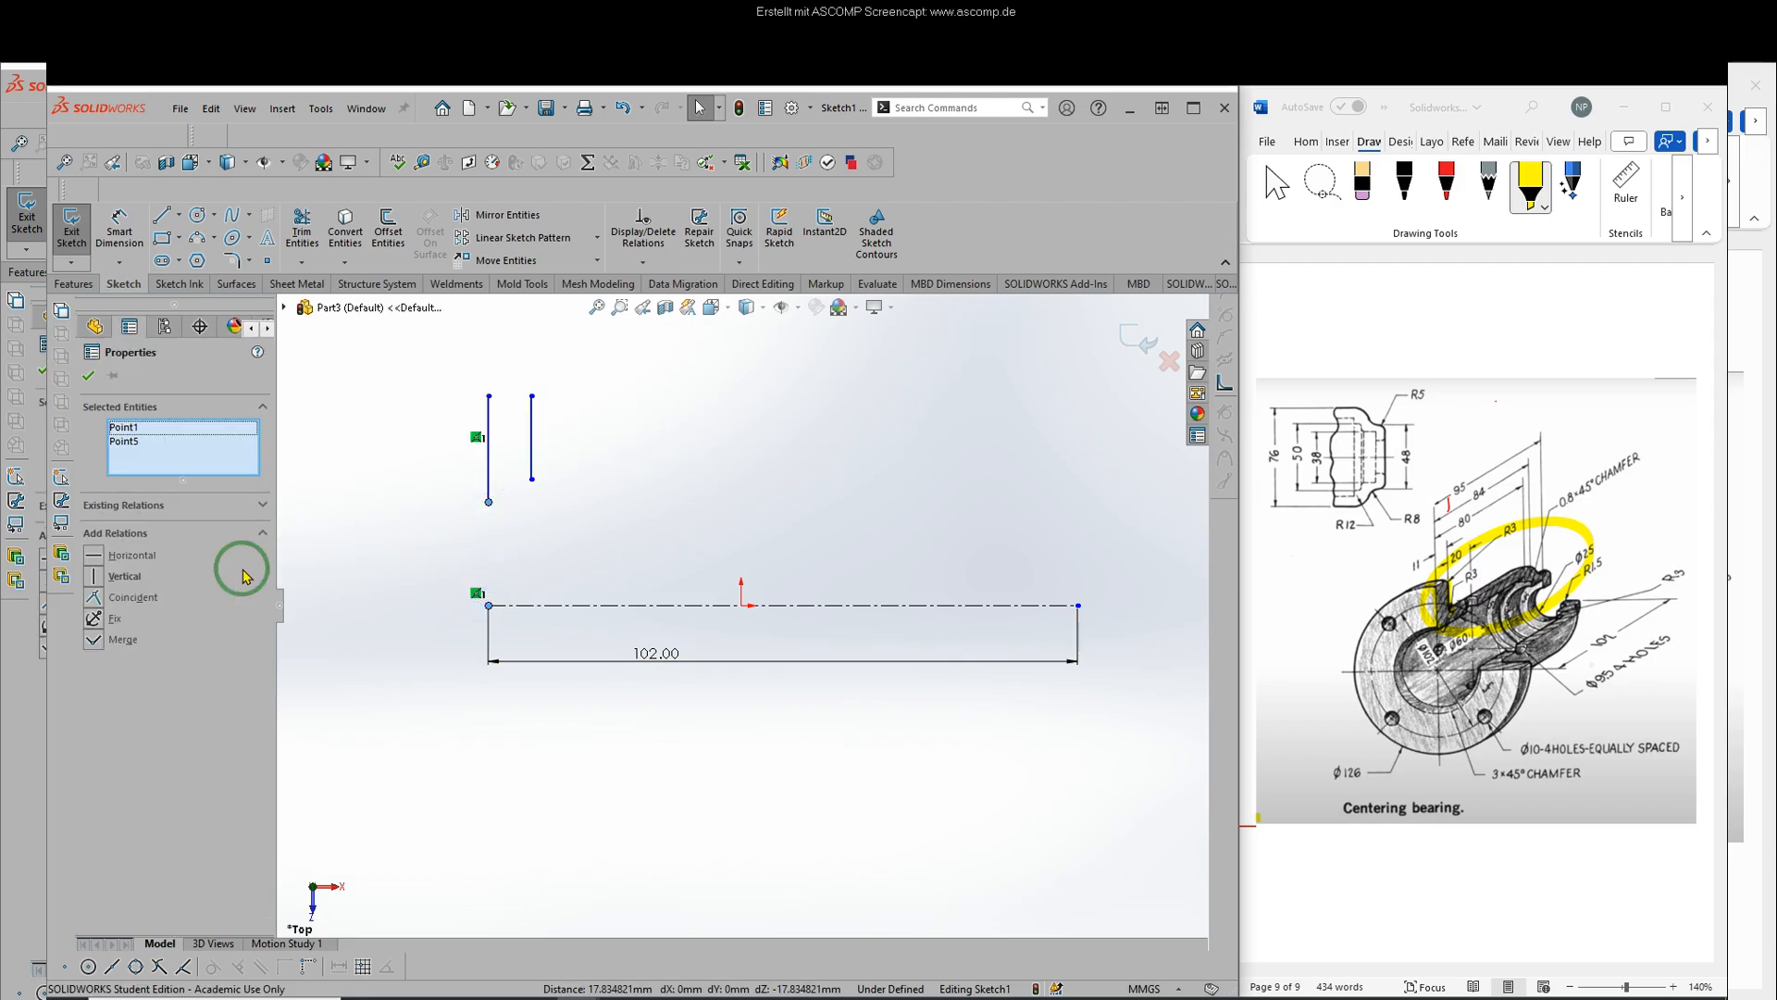
{"action": "left_click", "coordinate": [89, 374]}
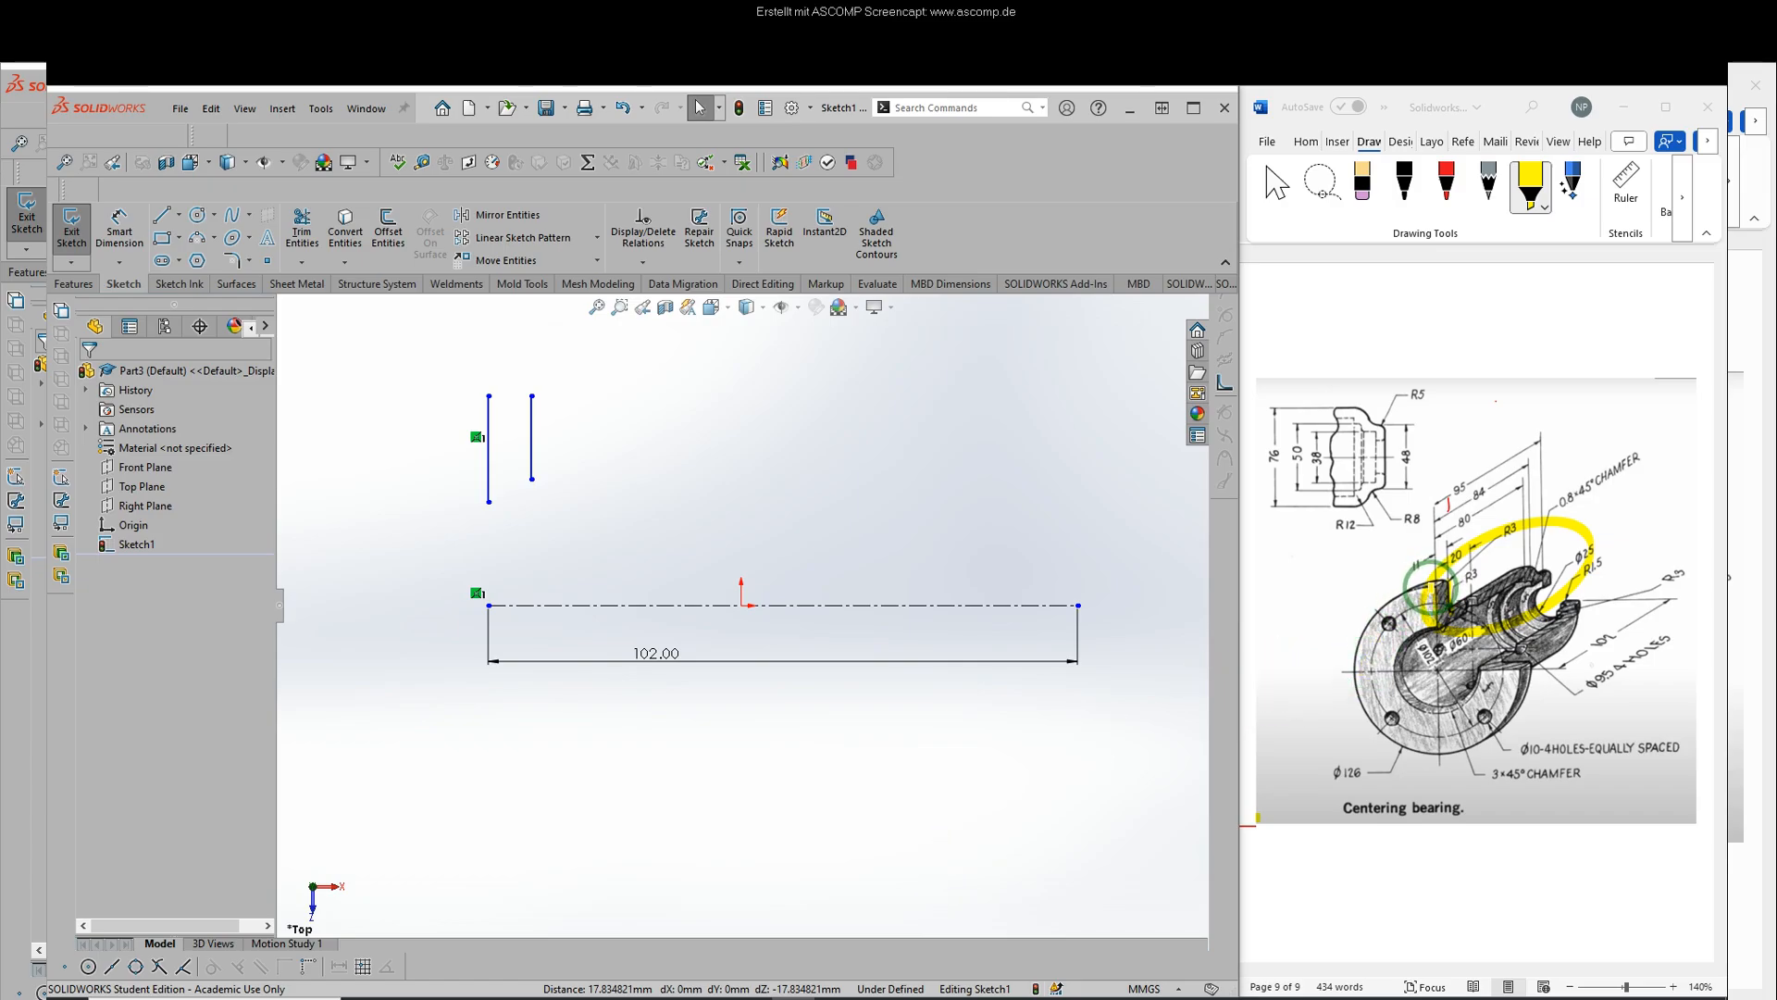
- Join the upper ends of the two vertical lines, and draw a horizontal line rightward from the shorter line's lower end
{"action": "left_click", "coordinate": [1435, 588]}
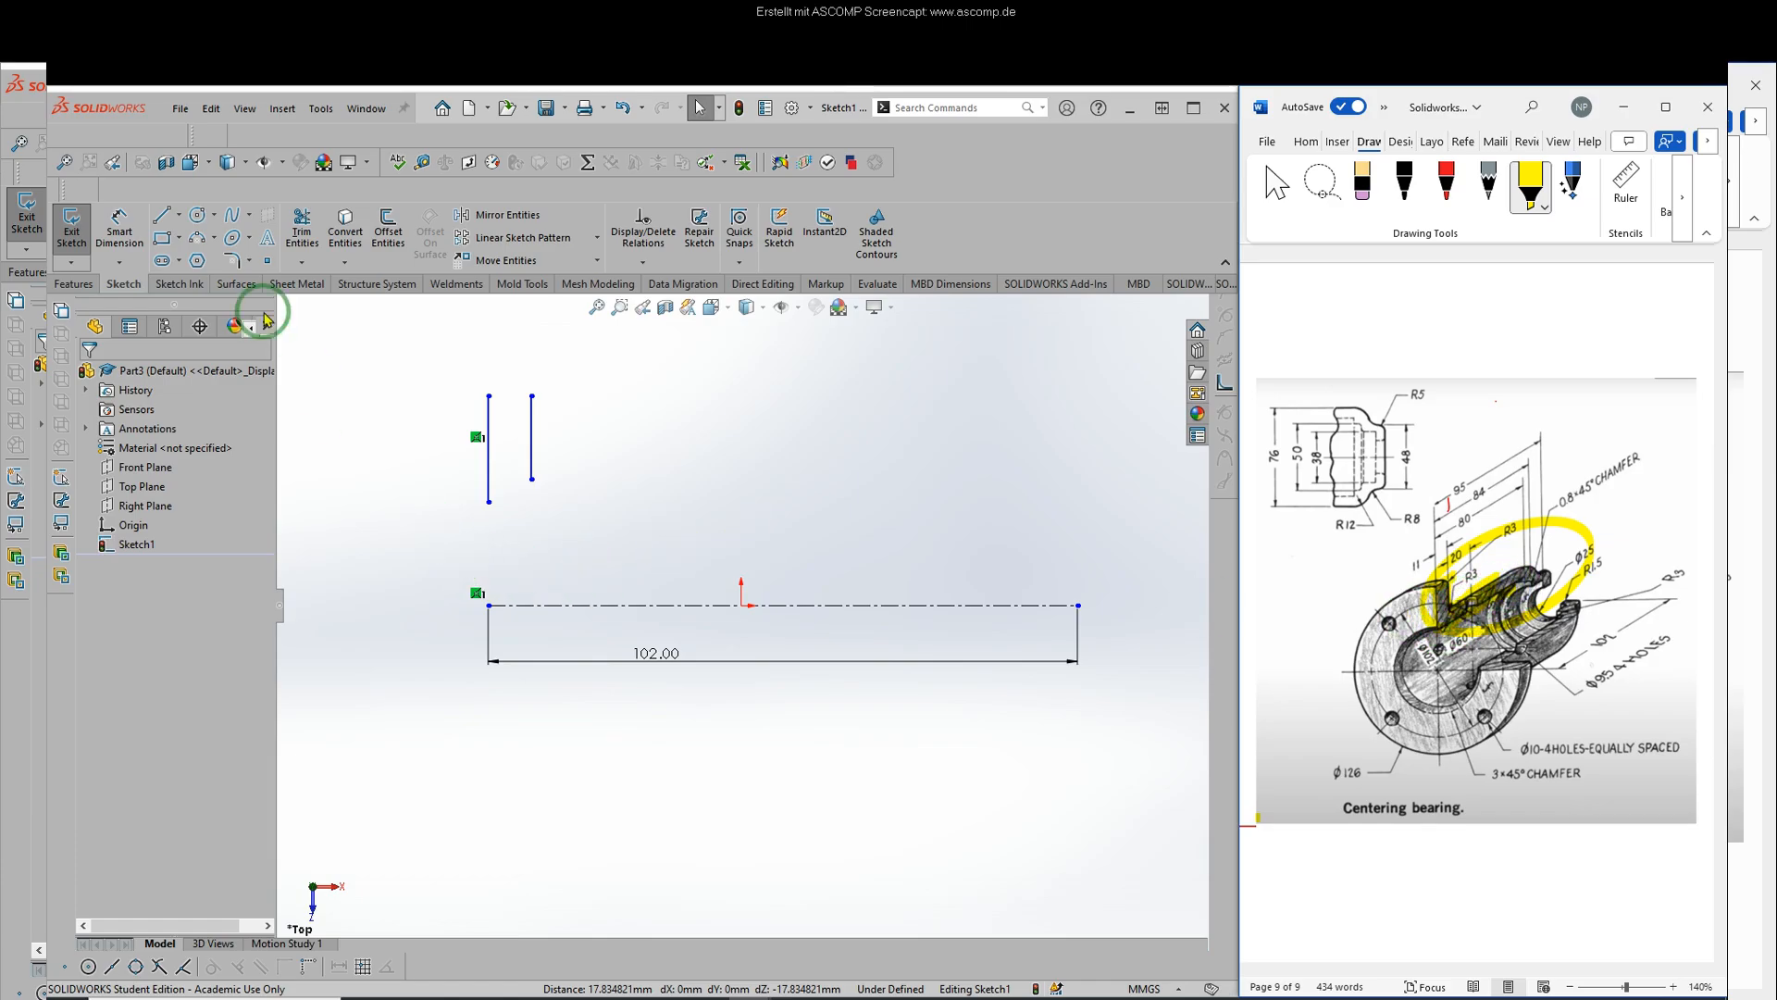
{"action": "left_click", "coordinate": [164, 215]}
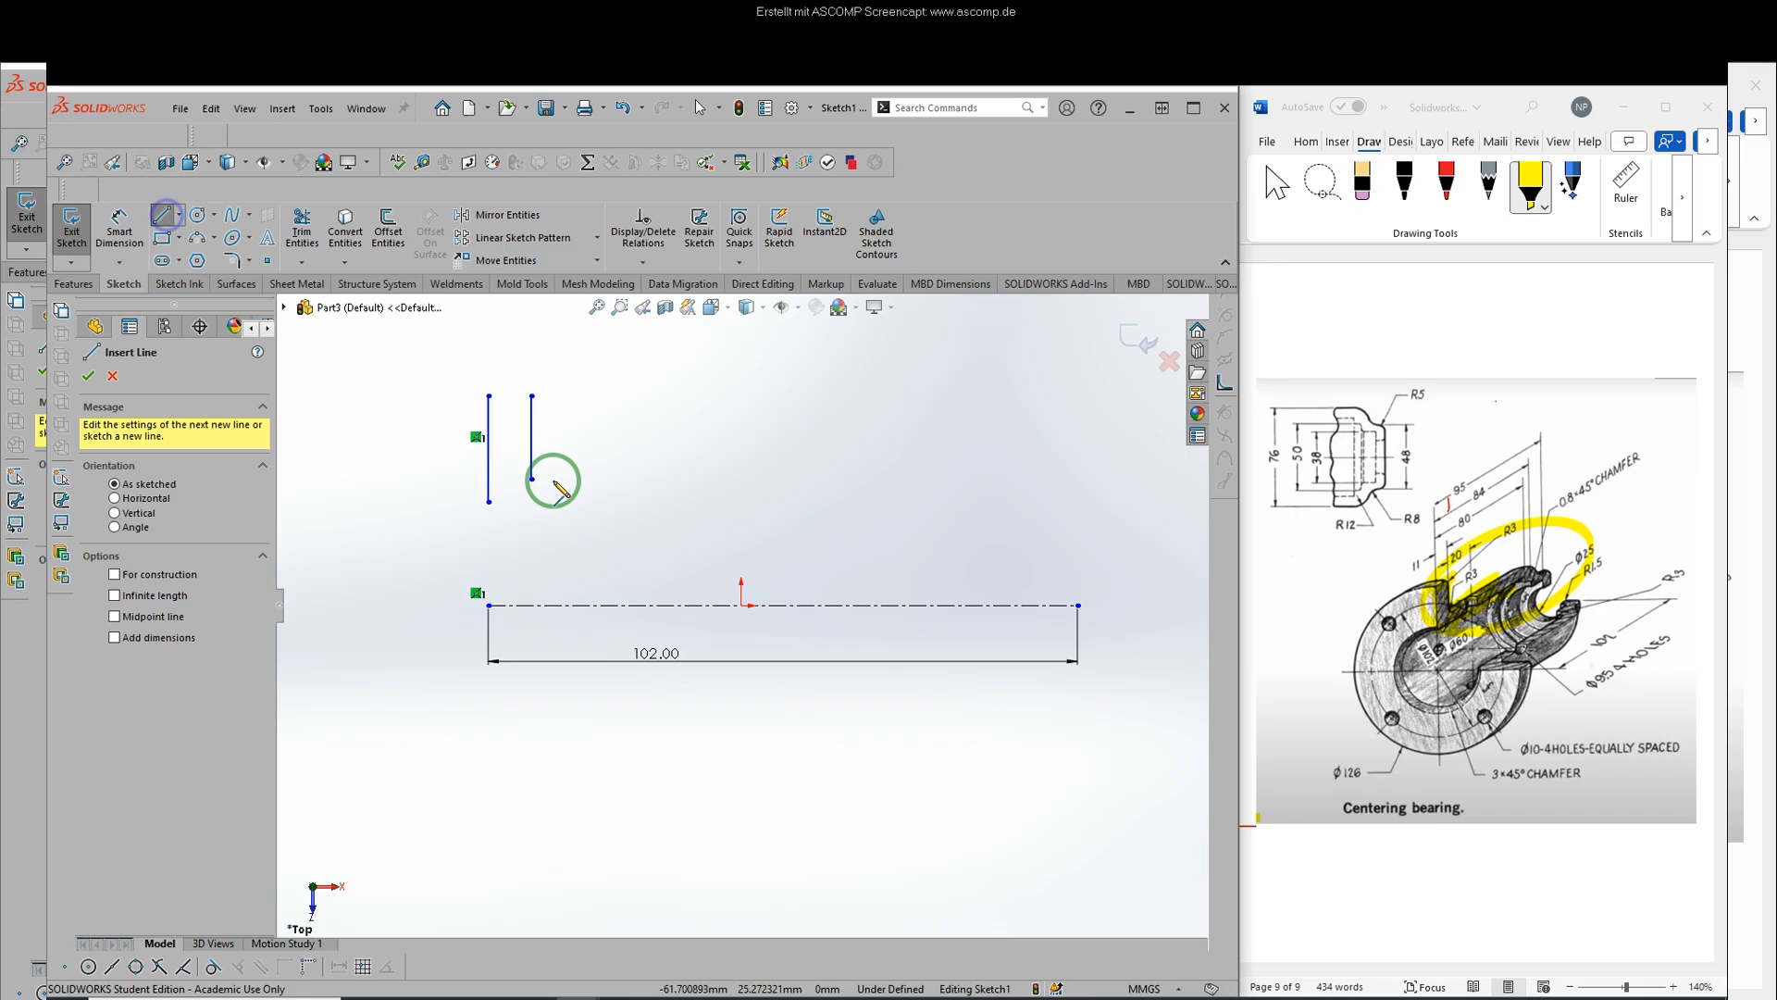
{"action": "left_click", "coordinate": [488, 396]}
{"action": "left_click", "coordinate": [531, 396]}
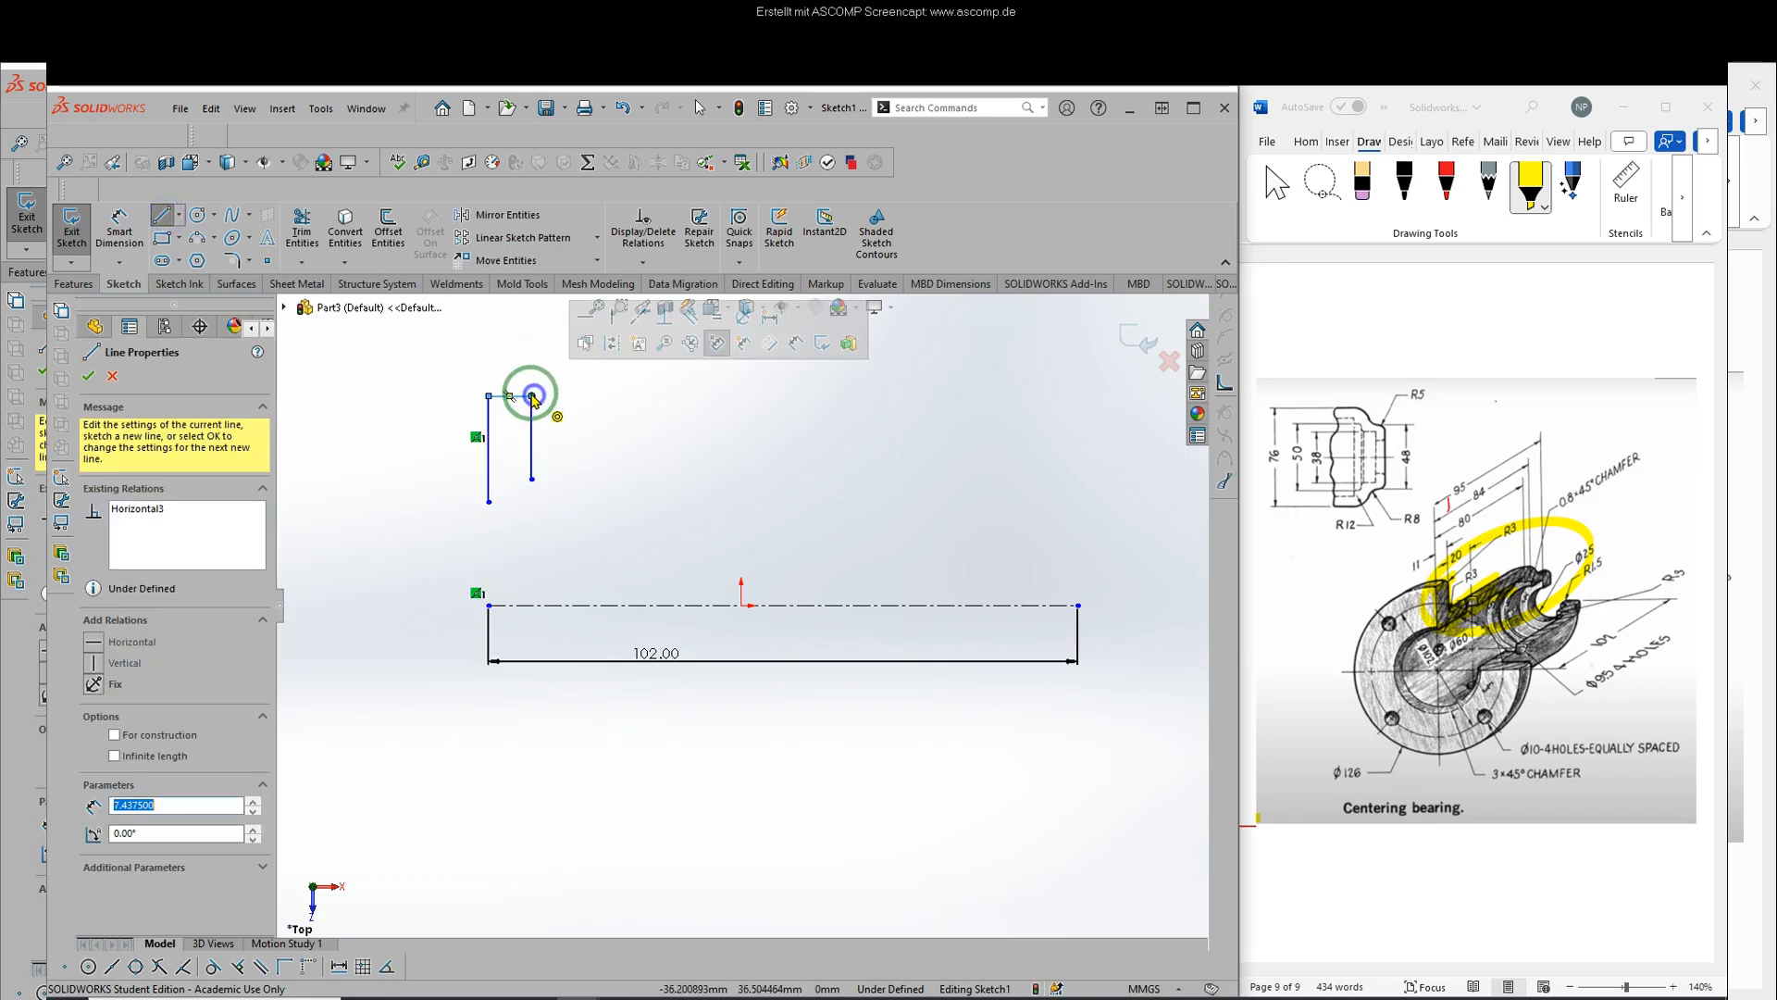
{"action": "left_click", "coordinate": [531, 479]}
{"action": "left_click", "coordinate": [859, 479]}
{"action": "right_click", "coordinate": [828, 525]}
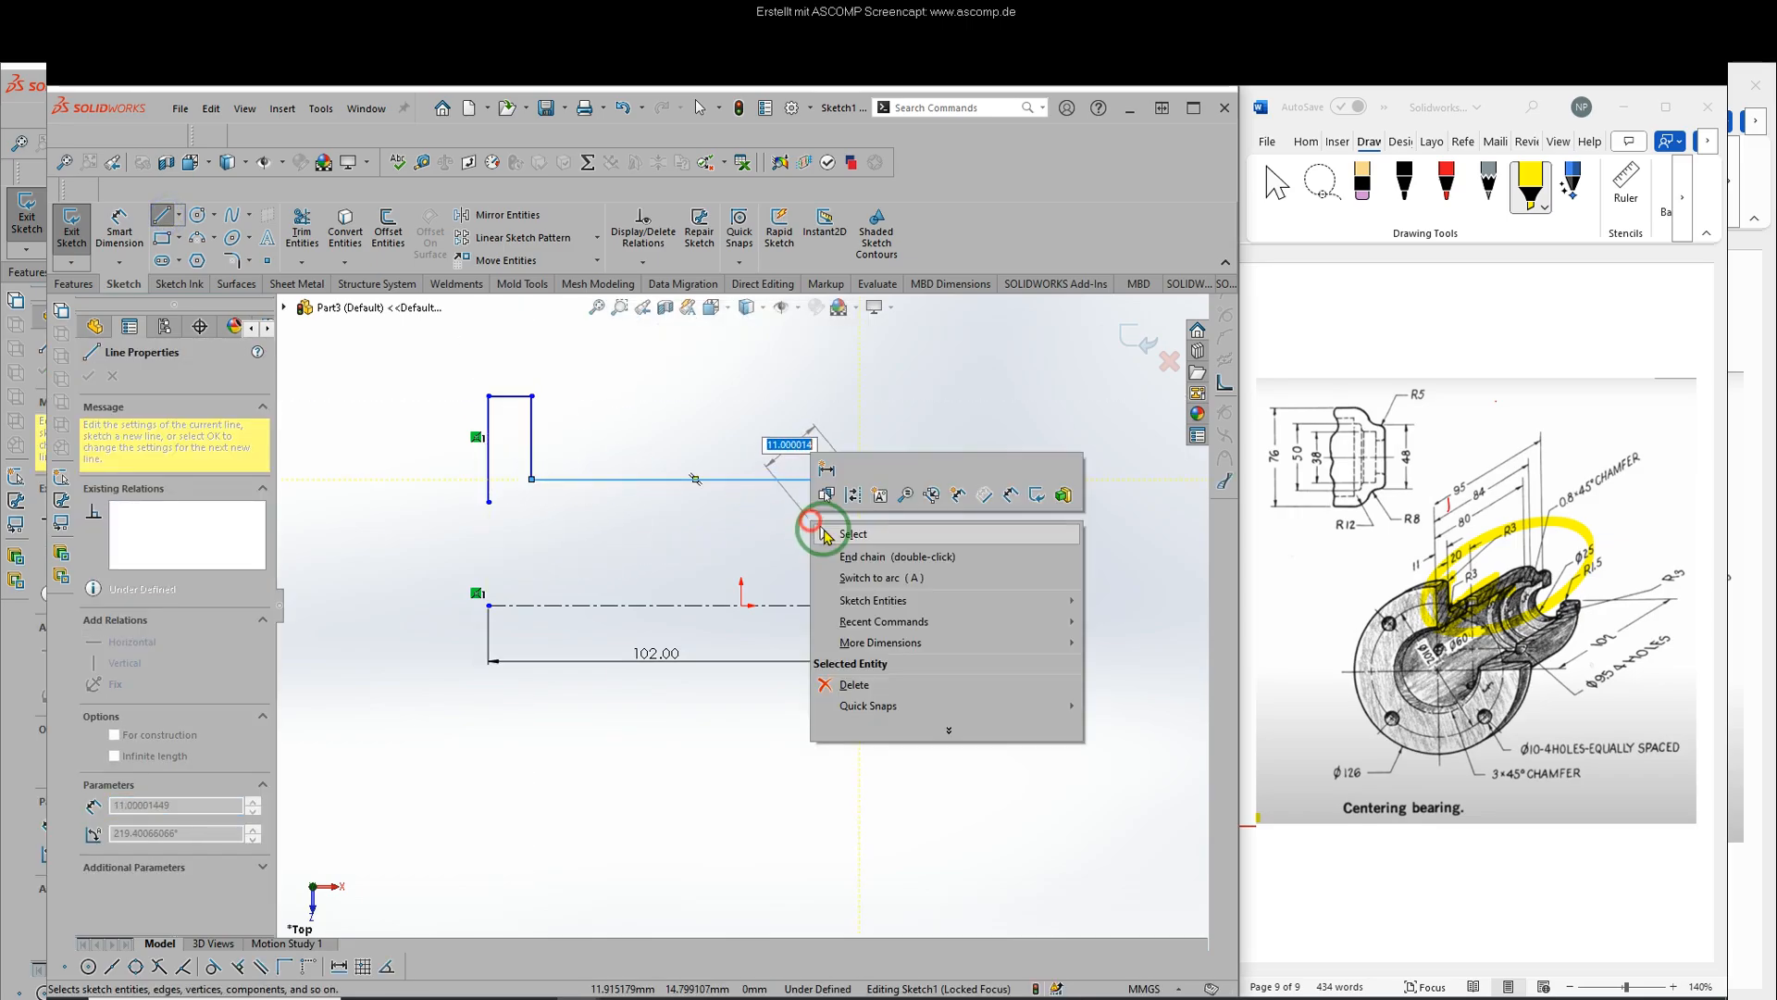
{"action": "key", "text": "Escape"}
{"action": "key", "text": "Escape"}
- Draw a second horizontal line from the longer vertical line's lower end, ending level with the end of the line above
{"action": "left_click", "coordinate": [162, 215]}
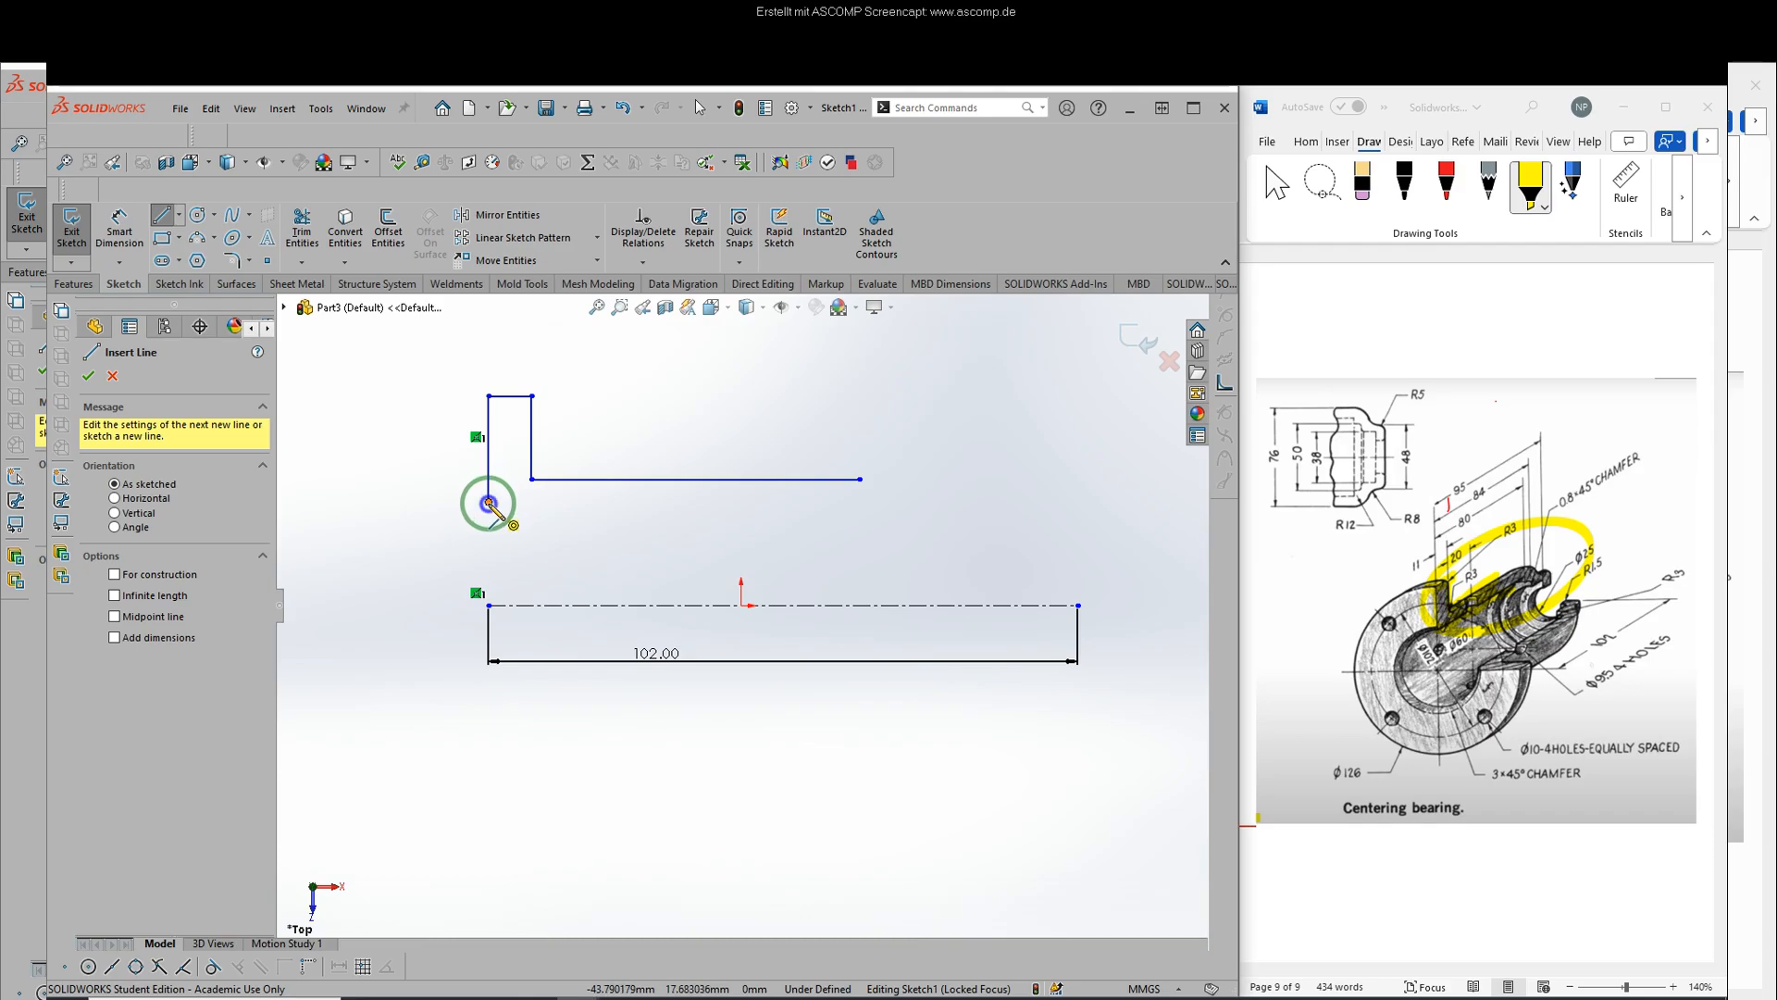
{"action": "left_click", "coordinate": [488, 500]}
{"action": "left_click", "coordinate": [859, 501]}
{"action": "right_click", "coordinate": [933, 478]}
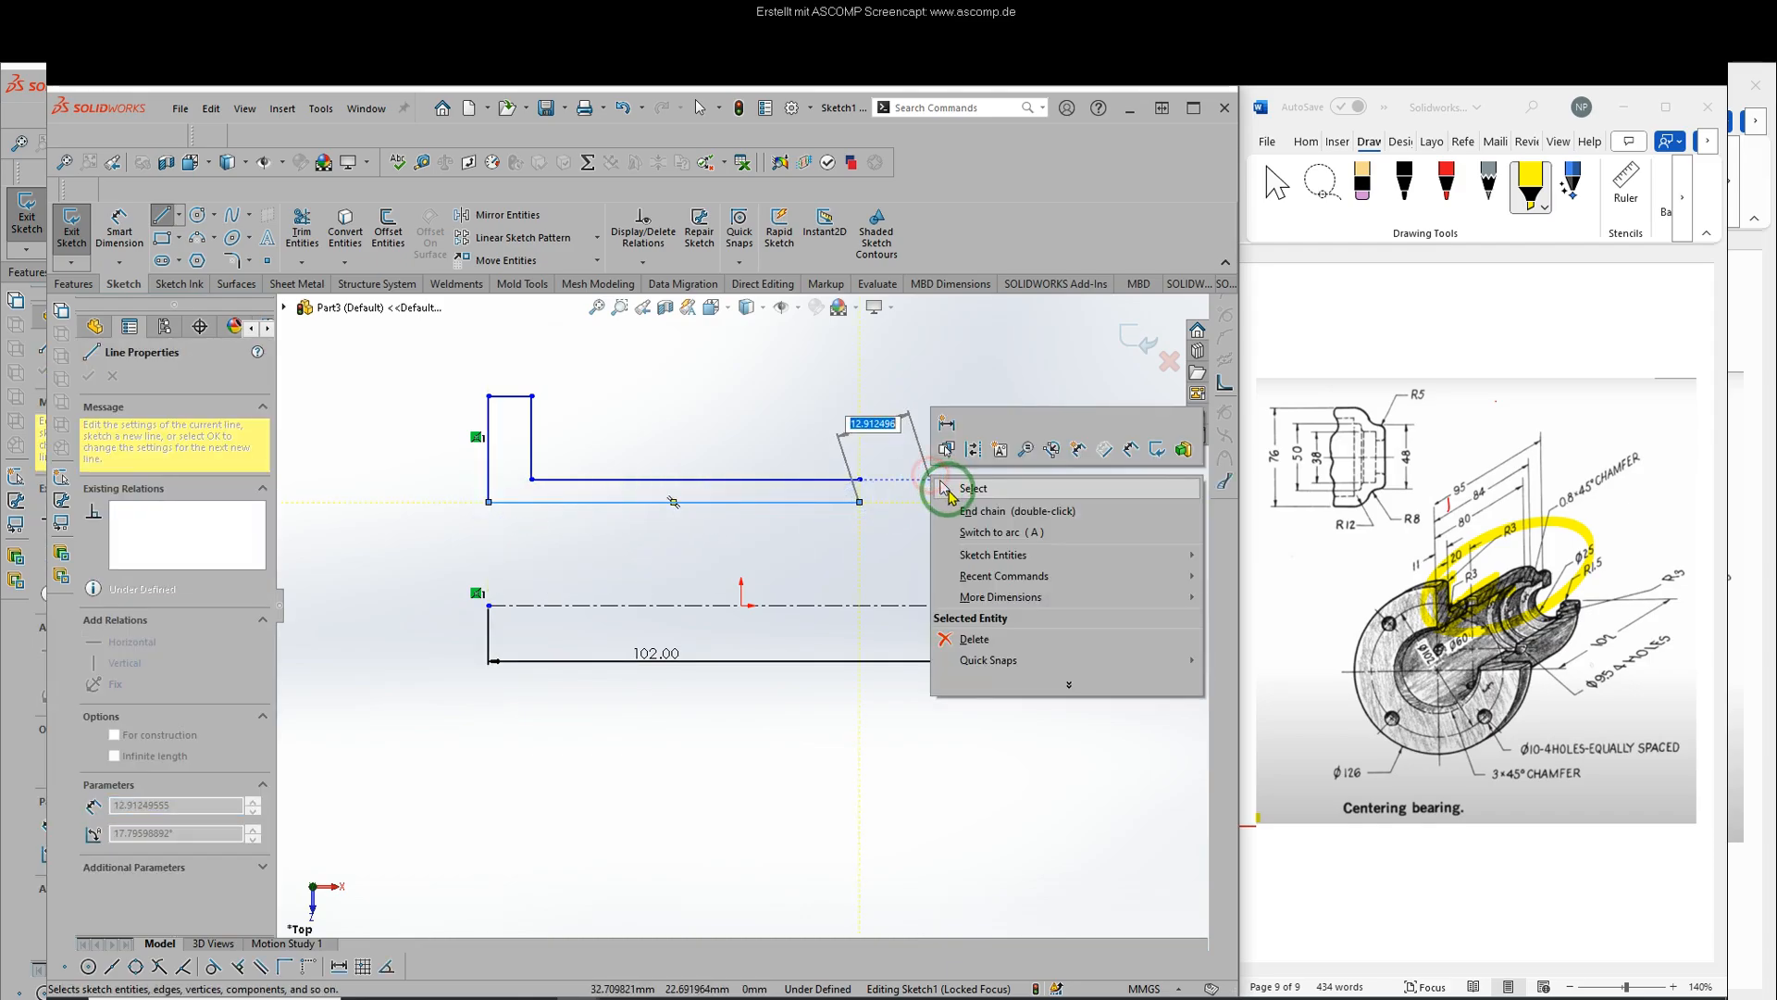
{"action": "key", "text": "Escape"}
{"action": "key", "text": "Escape"}
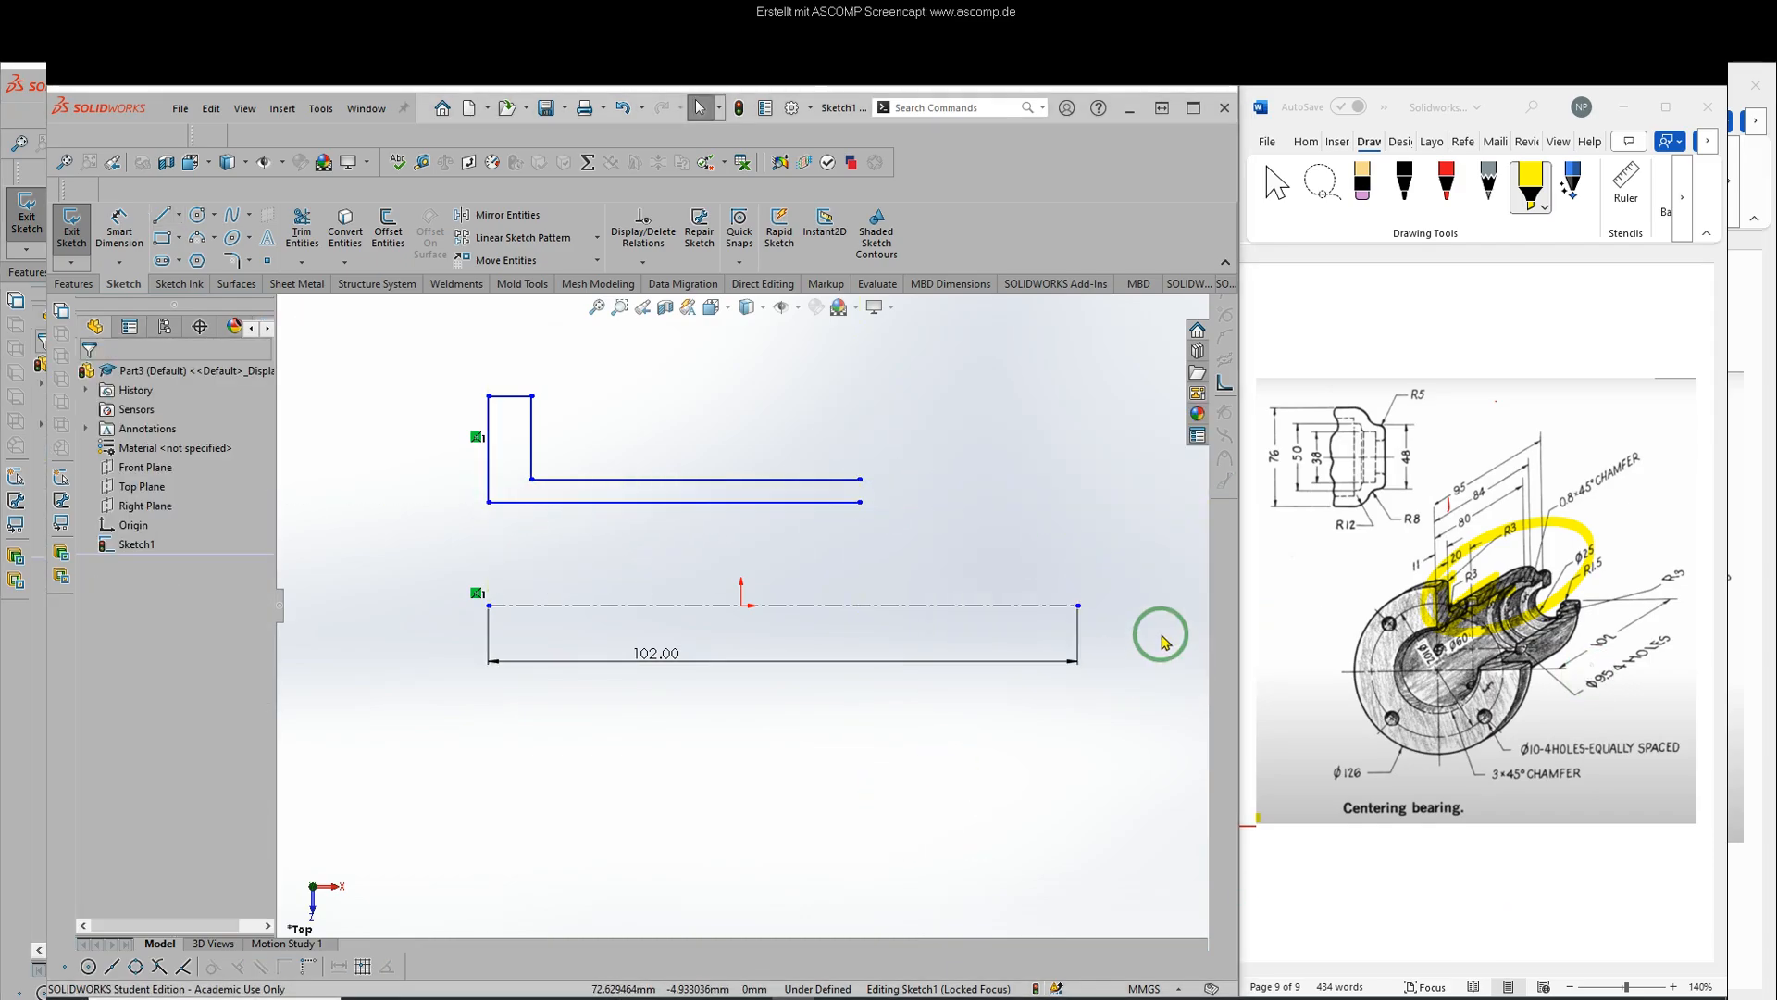
- Highlight the end-profile view, the hub's section outline and the flange's 11 mm thickness in the reference drawing
{"action": "mouse_move", "coordinate": [1383, 388]}
{"action": "left_mouse_down"}
{"action": "mouse_move", "coordinate": [1253, 401]}
{"action": "mouse_move", "coordinate": [1281, 499]}
{"action": "mouse_move", "coordinate": [1390, 536]}
{"action": "mouse_move", "coordinate": [1440, 416]}
{"action": "mouse_move", "coordinate": [1388, 369]}
{"action": "mouse_move", "coordinate": [1348, 385]}
{"action": "left_mouse_up"}
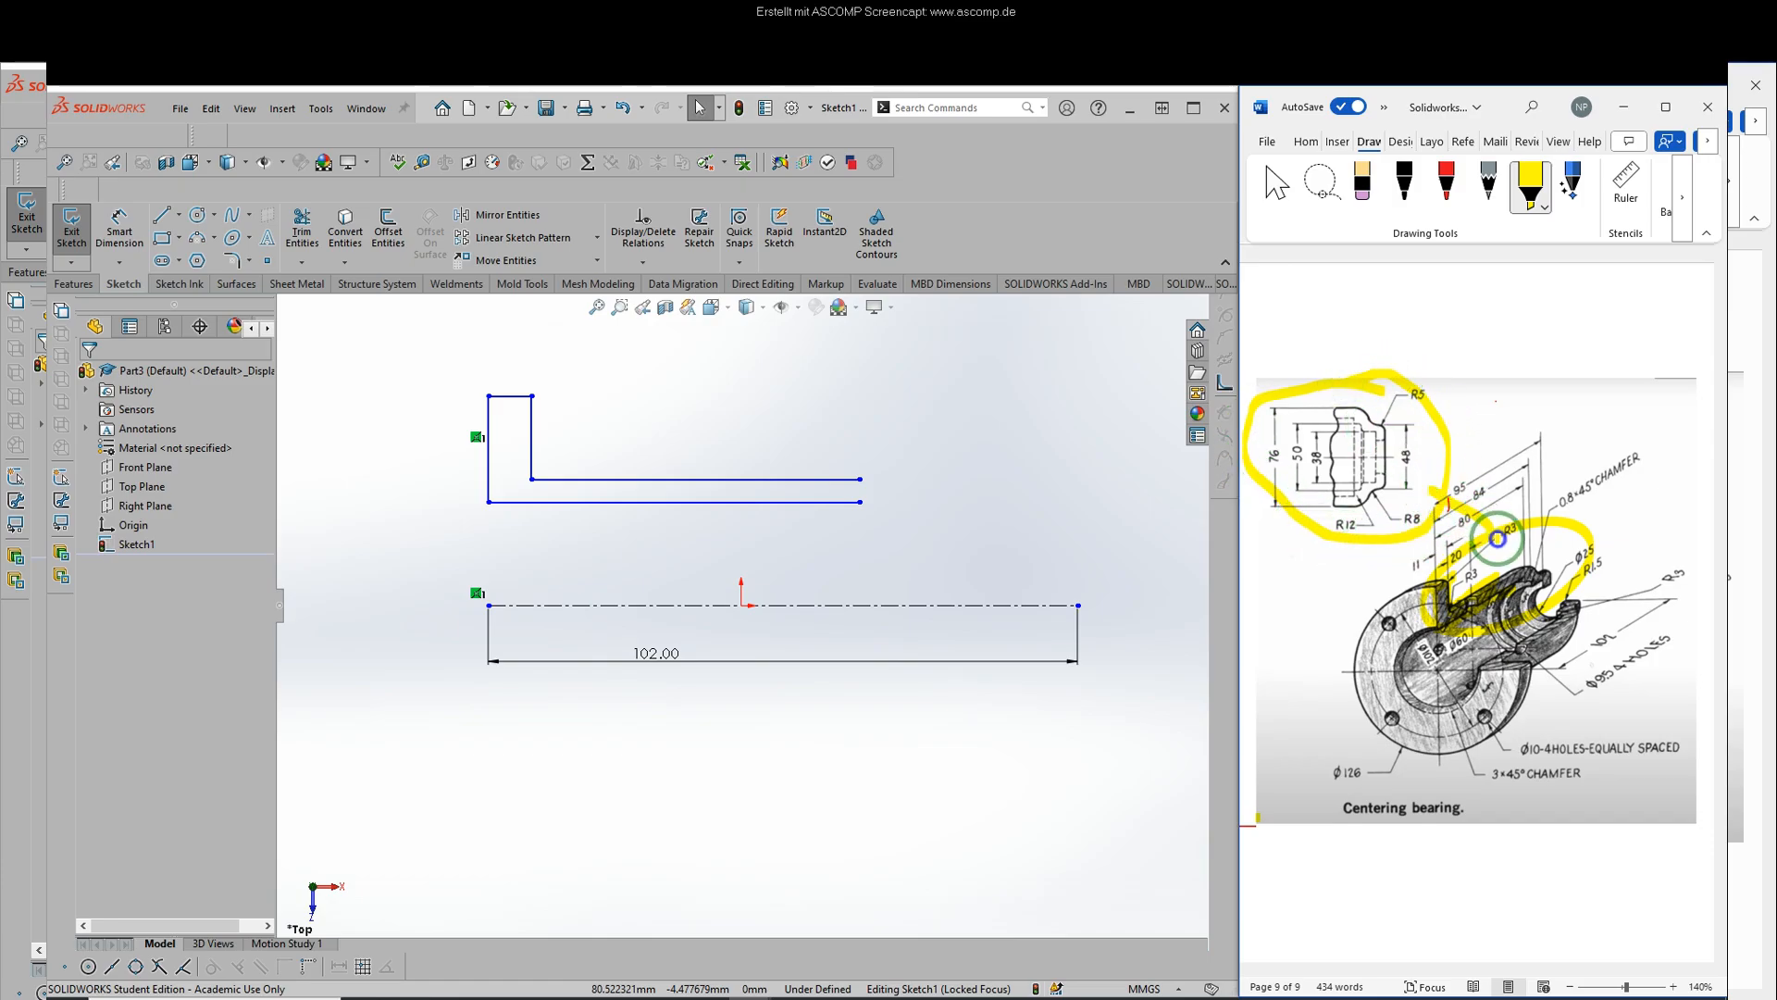
{"action": "mouse_move", "coordinate": [1483, 588]}
{"action": "left_mouse_down"}
{"action": "mouse_move", "coordinate": [1573, 574]}
{"action": "mouse_move", "coordinate": [1497, 525]}
{"action": "left_mouse_up"}
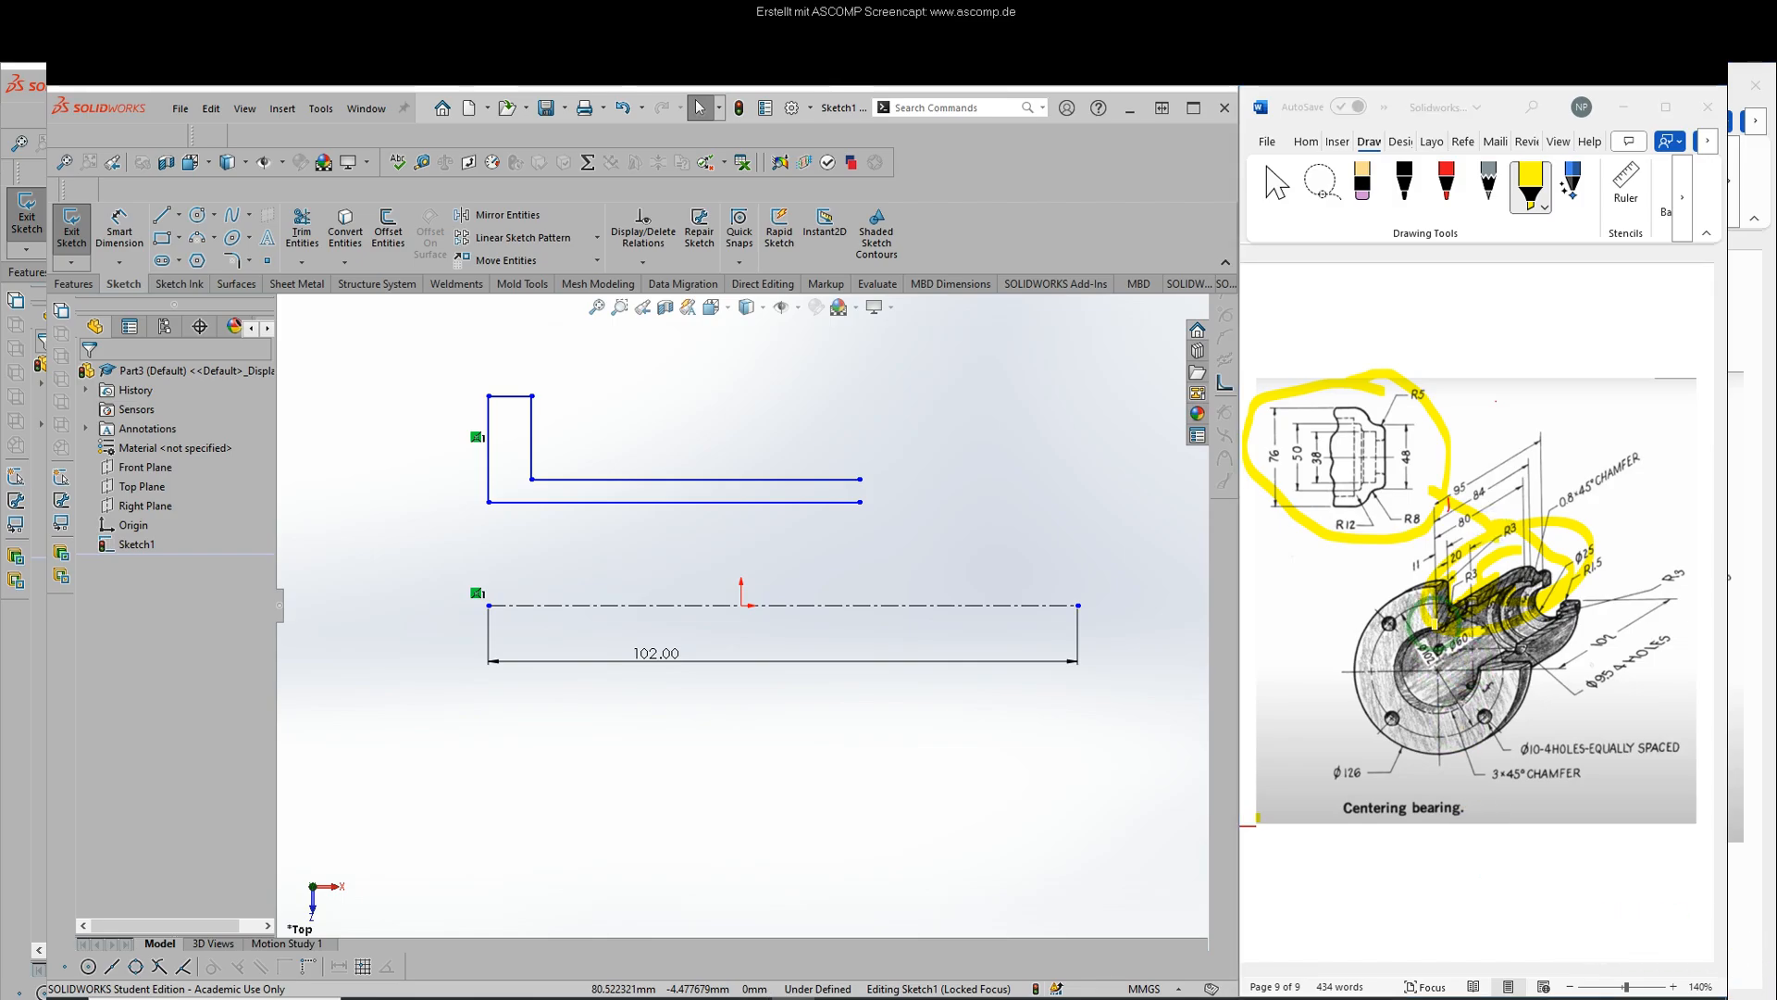
{"action": "left_click", "coordinate": [1439, 587]}
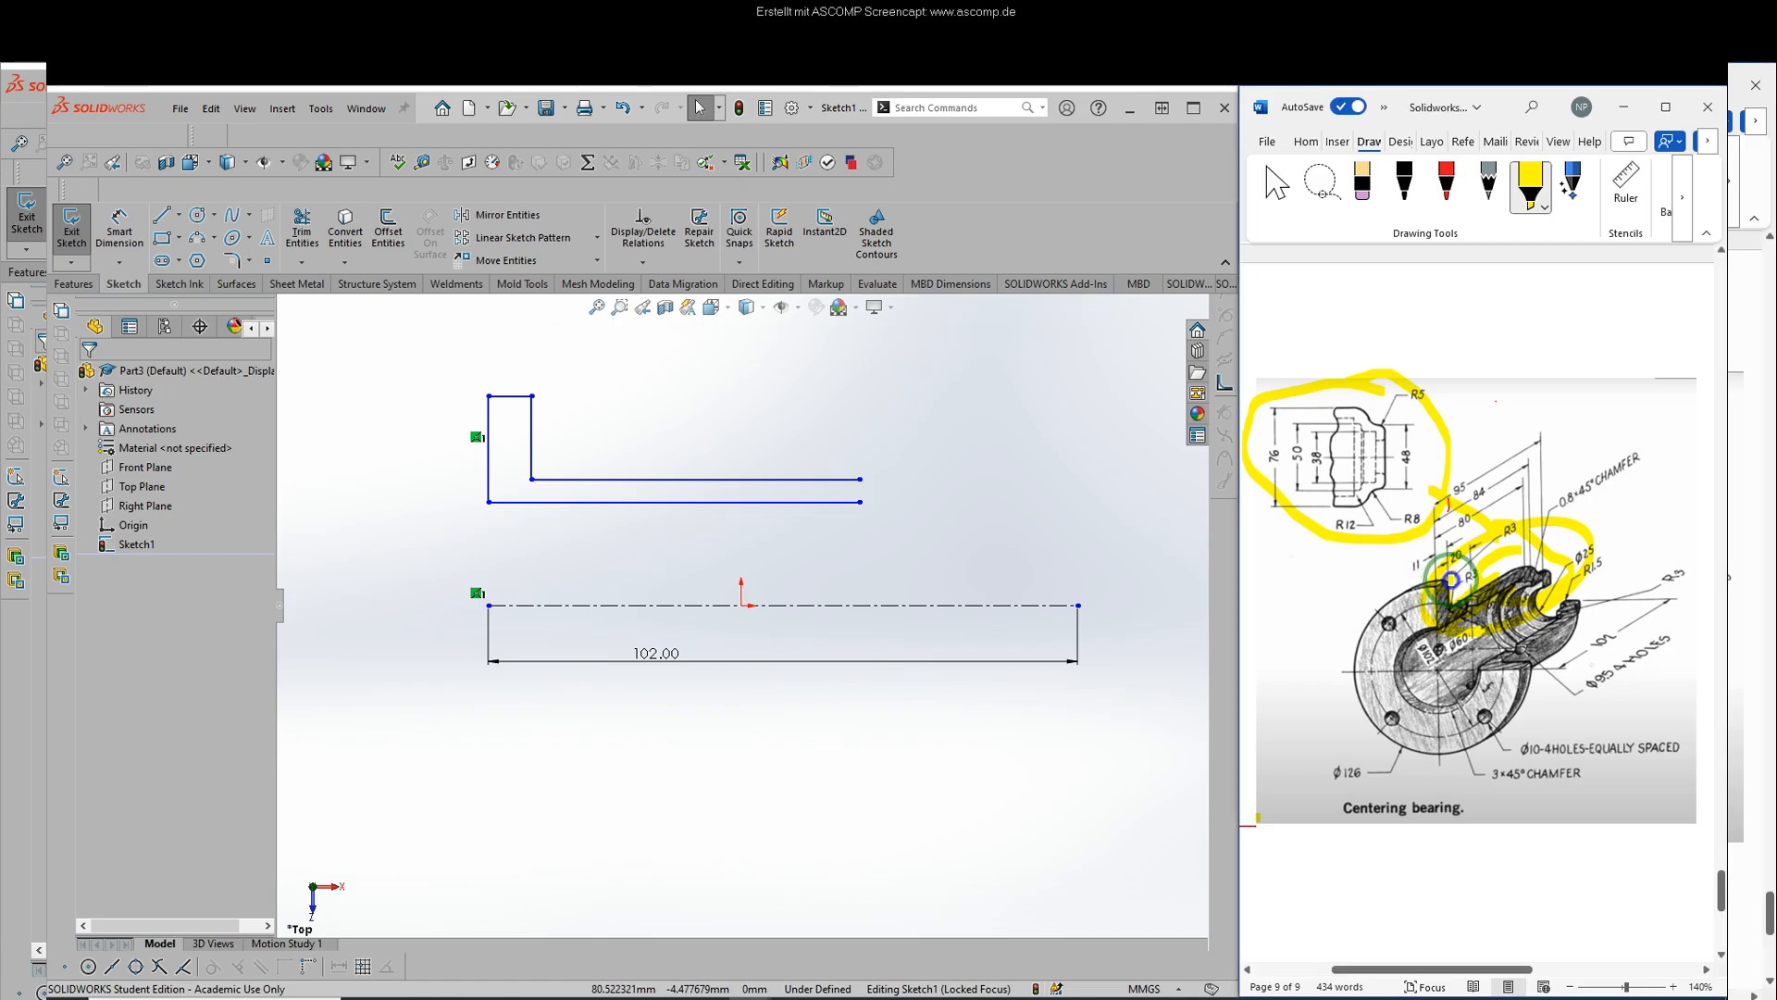
{"action": "mouse_move", "coordinate": [1450, 581]}
{"action": "left_mouse_down"}
{"action": "mouse_move", "coordinate": [1407, 542]}
{"action": "mouse_move", "coordinate": [1398, 564]}
{"action": "mouse_move", "coordinate": [1411, 555]}
{"action": "left_mouse_up"}
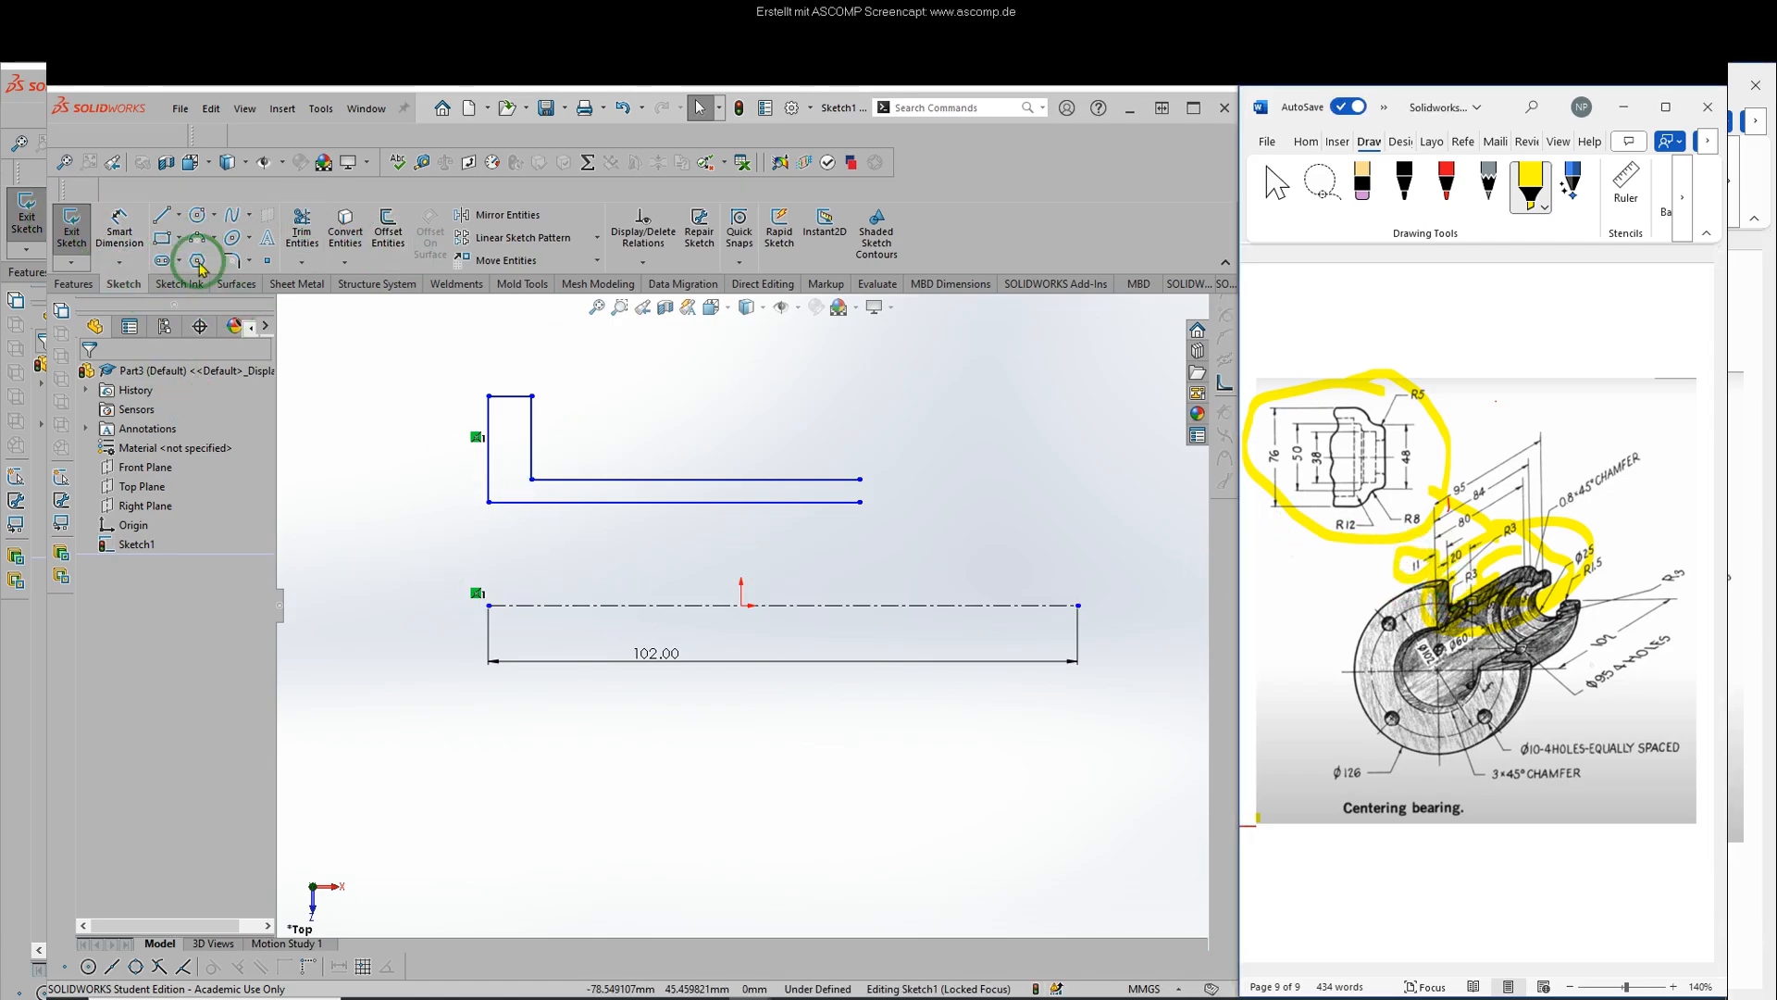
- Dimension the short line across the flange's upper end as 11 mm
{"action": "left_click", "coordinate": [119, 231]}
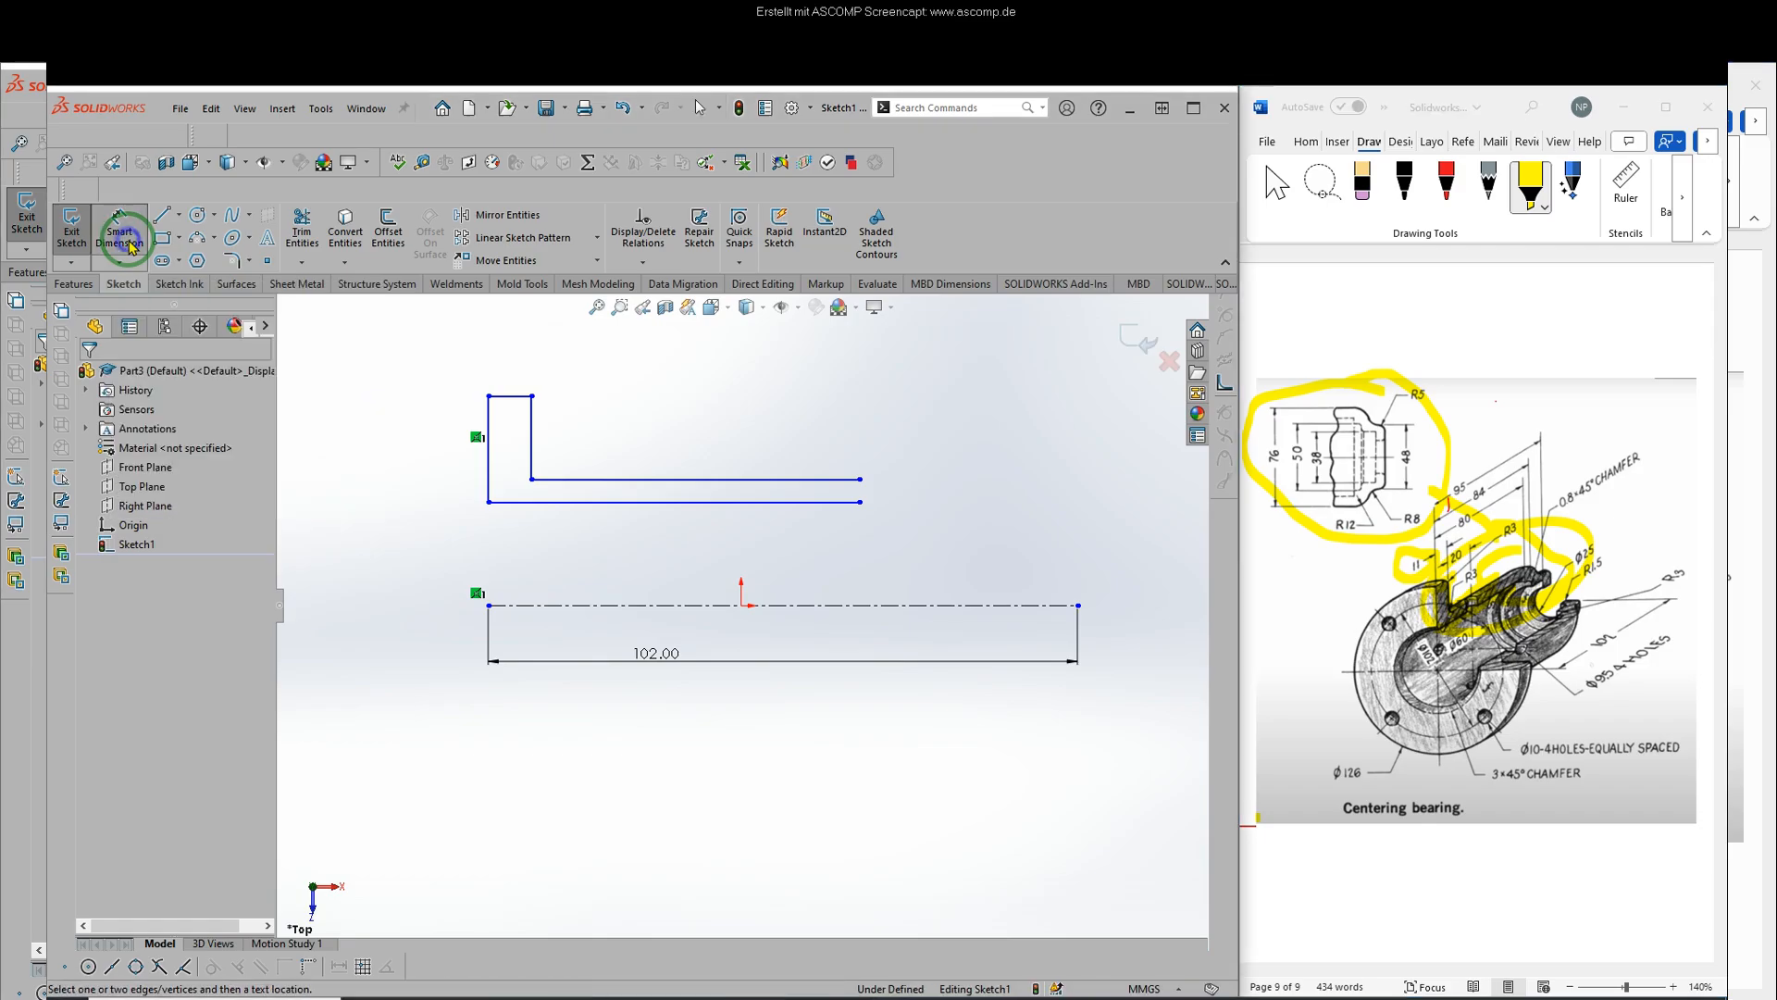
{"action": "left_click", "coordinate": [512, 398]}
{"action": "left_click", "coordinate": [511, 370]}
{"action": "type", "text": "1"}
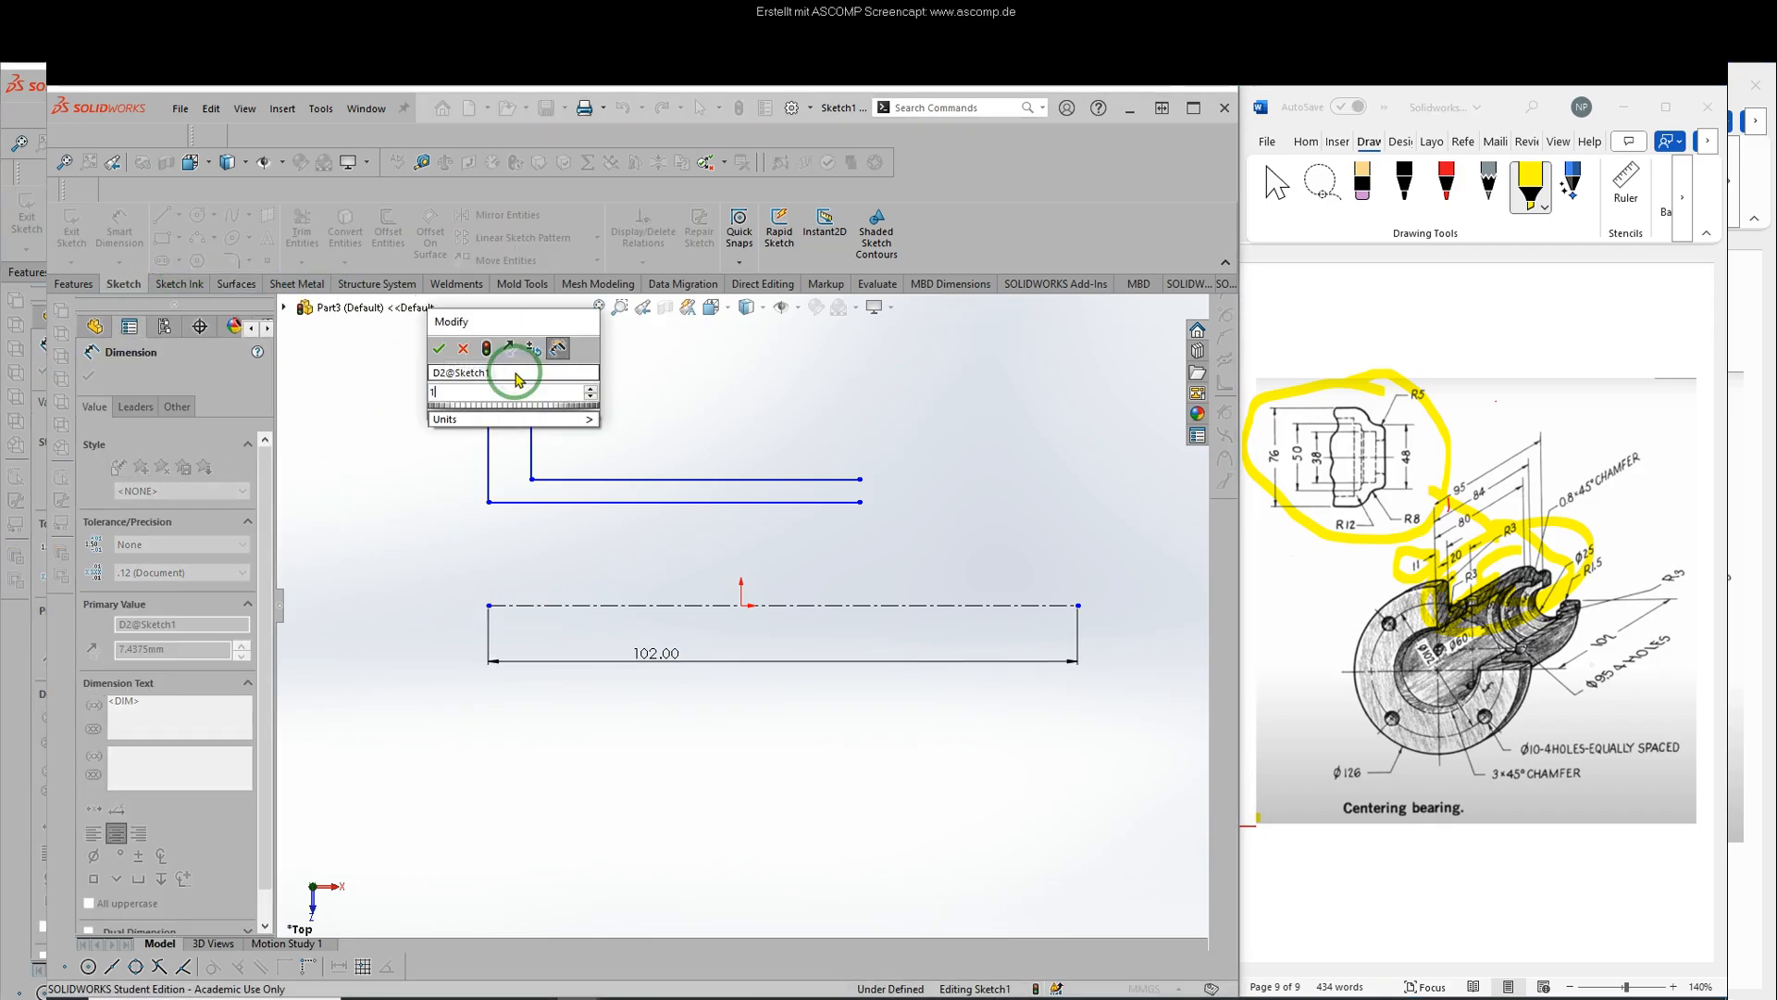
{"action": "type", "text": "1"}
{"action": "key", "text": "Return"}
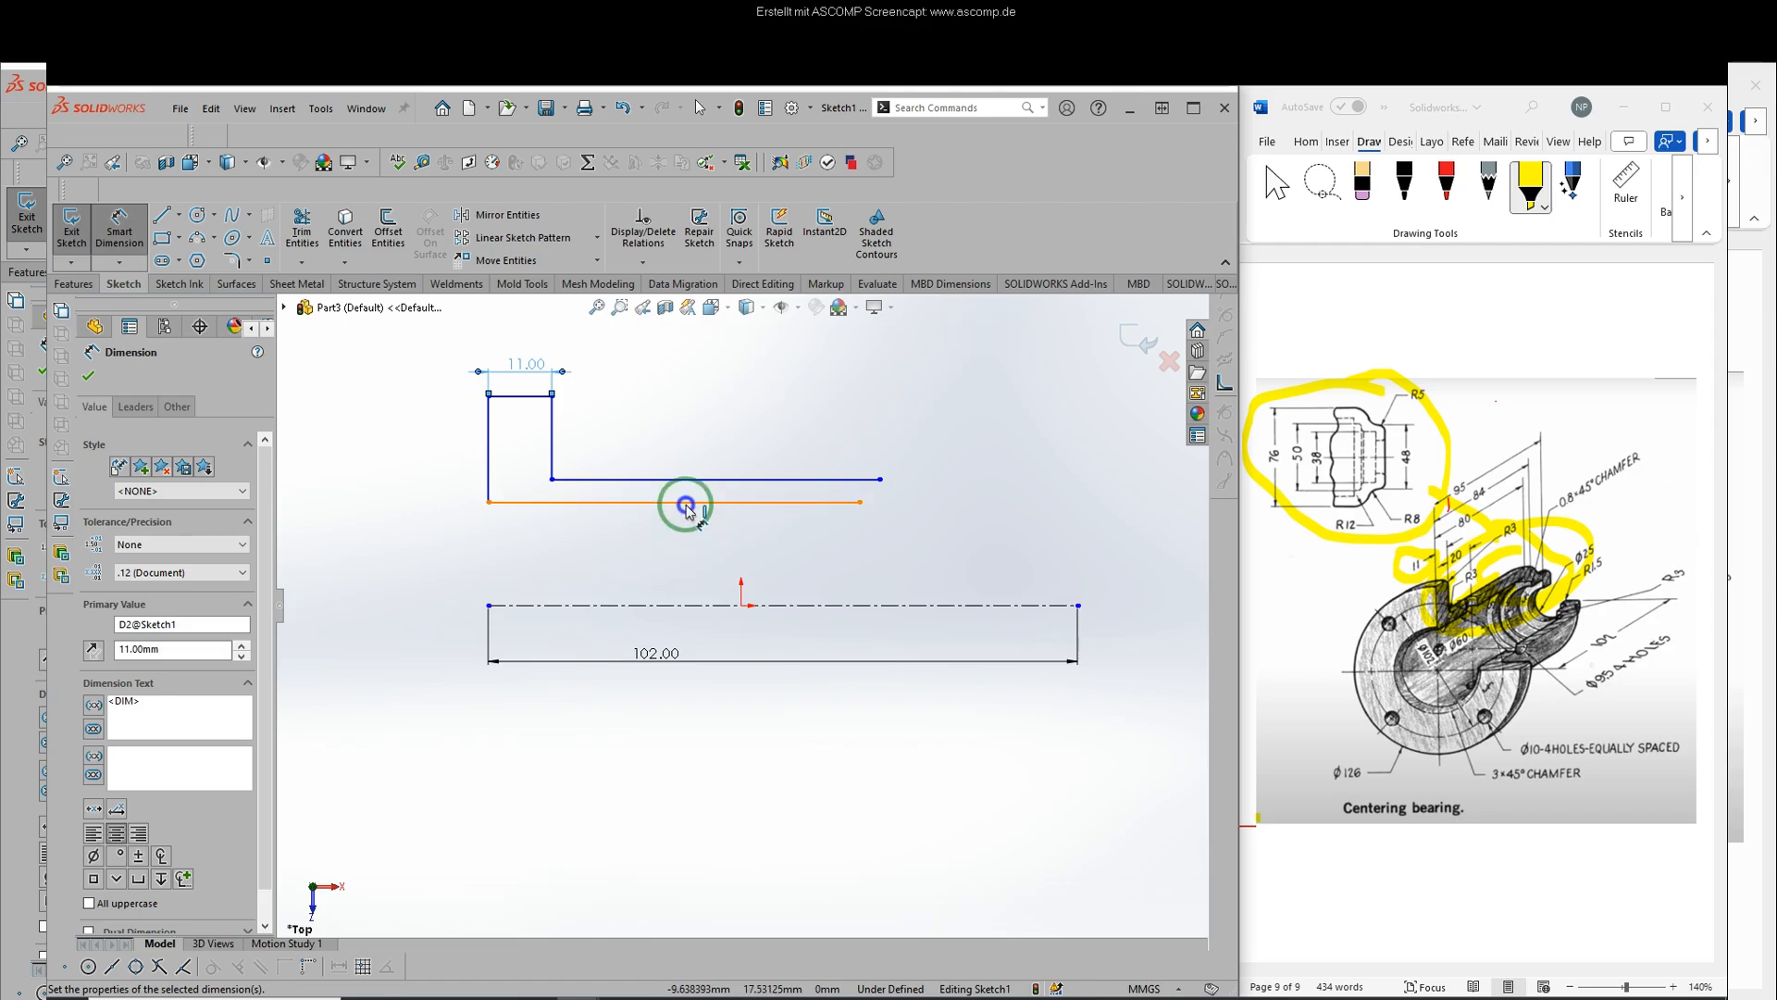
- Highlight the bore in the reference drawing and dimension the lower horizontal line 30 mm from the centerline
{"action": "left_click_drag", "start_coordinate": [681, 503], "coordinate": [682, 611]}
{"action": "left_click", "coordinate": [682, 609]}
{"action": "left_click", "coordinate": [682, 602]}
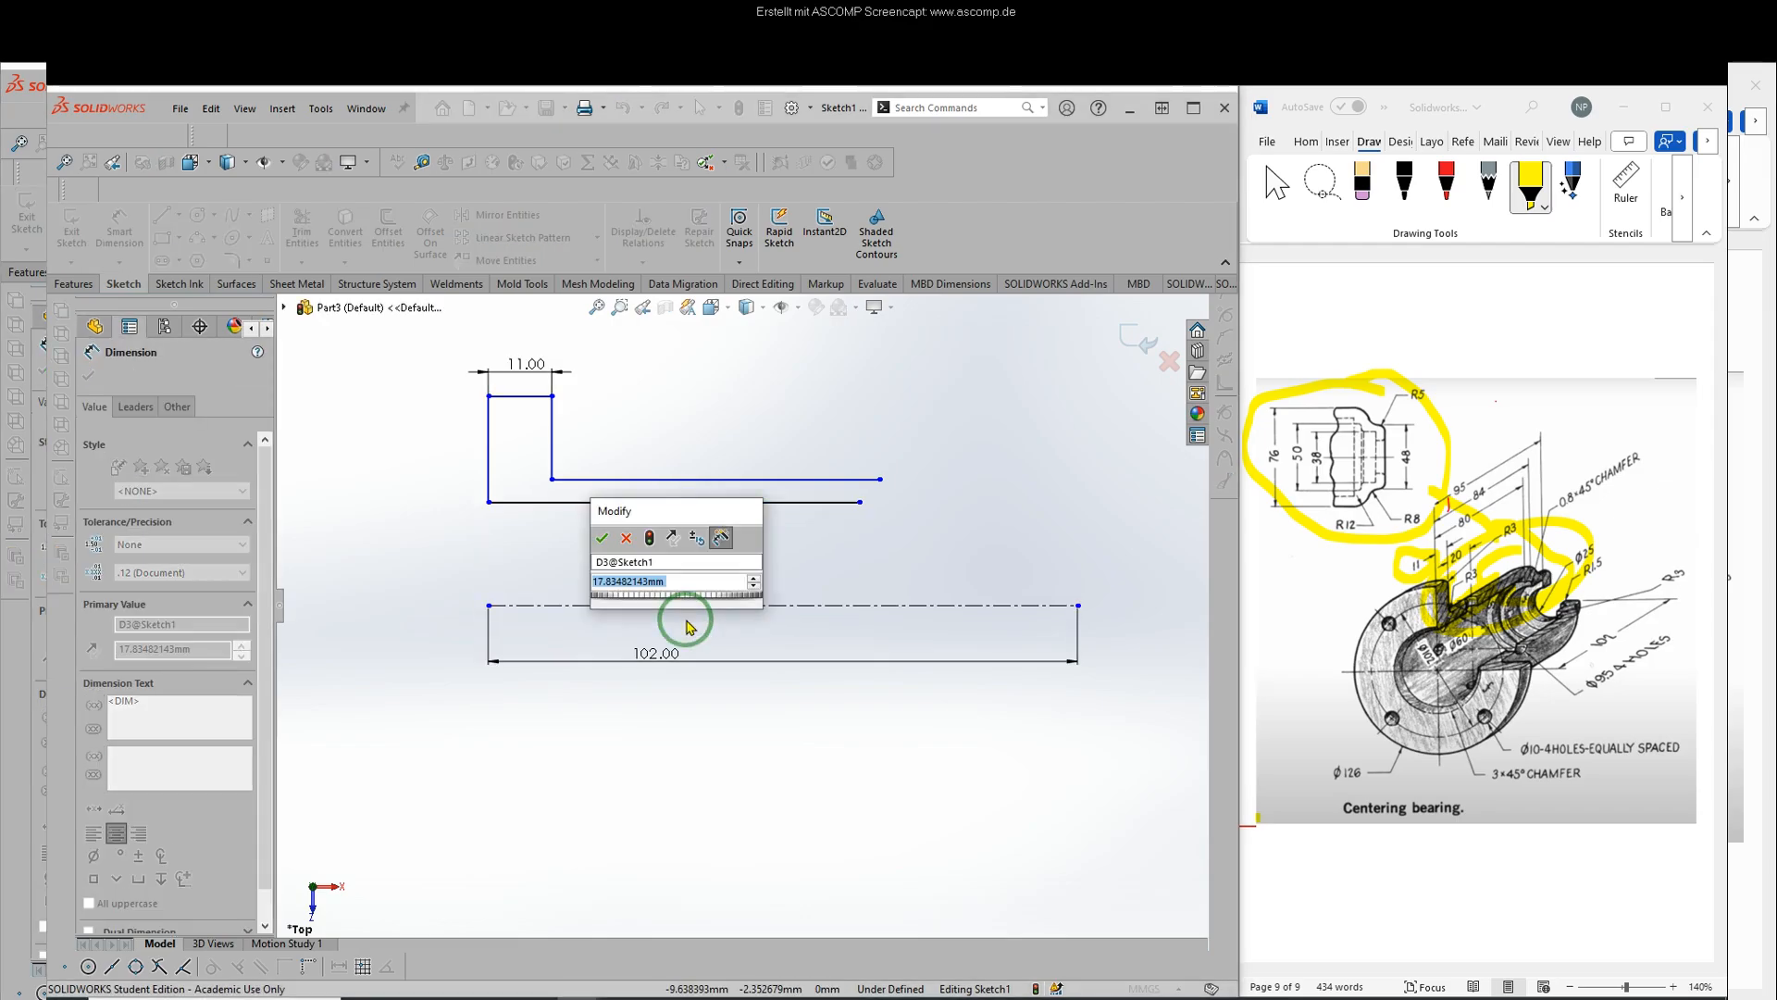
{"action": "left_click", "coordinate": [1446, 630]}
{"action": "mouse_move", "coordinate": [1471, 690]}
{"action": "left_mouse_down"}
{"action": "mouse_move", "coordinate": [1430, 708]}
{"action": "mouse_move", "coordinate": [1397, 667]}
{"action": "mouse_move", "coordinate": [1444, 622]}
{"action": "mouse_move", "coordinate": [1464, 635]}
{"action": "left_mouse_up"}
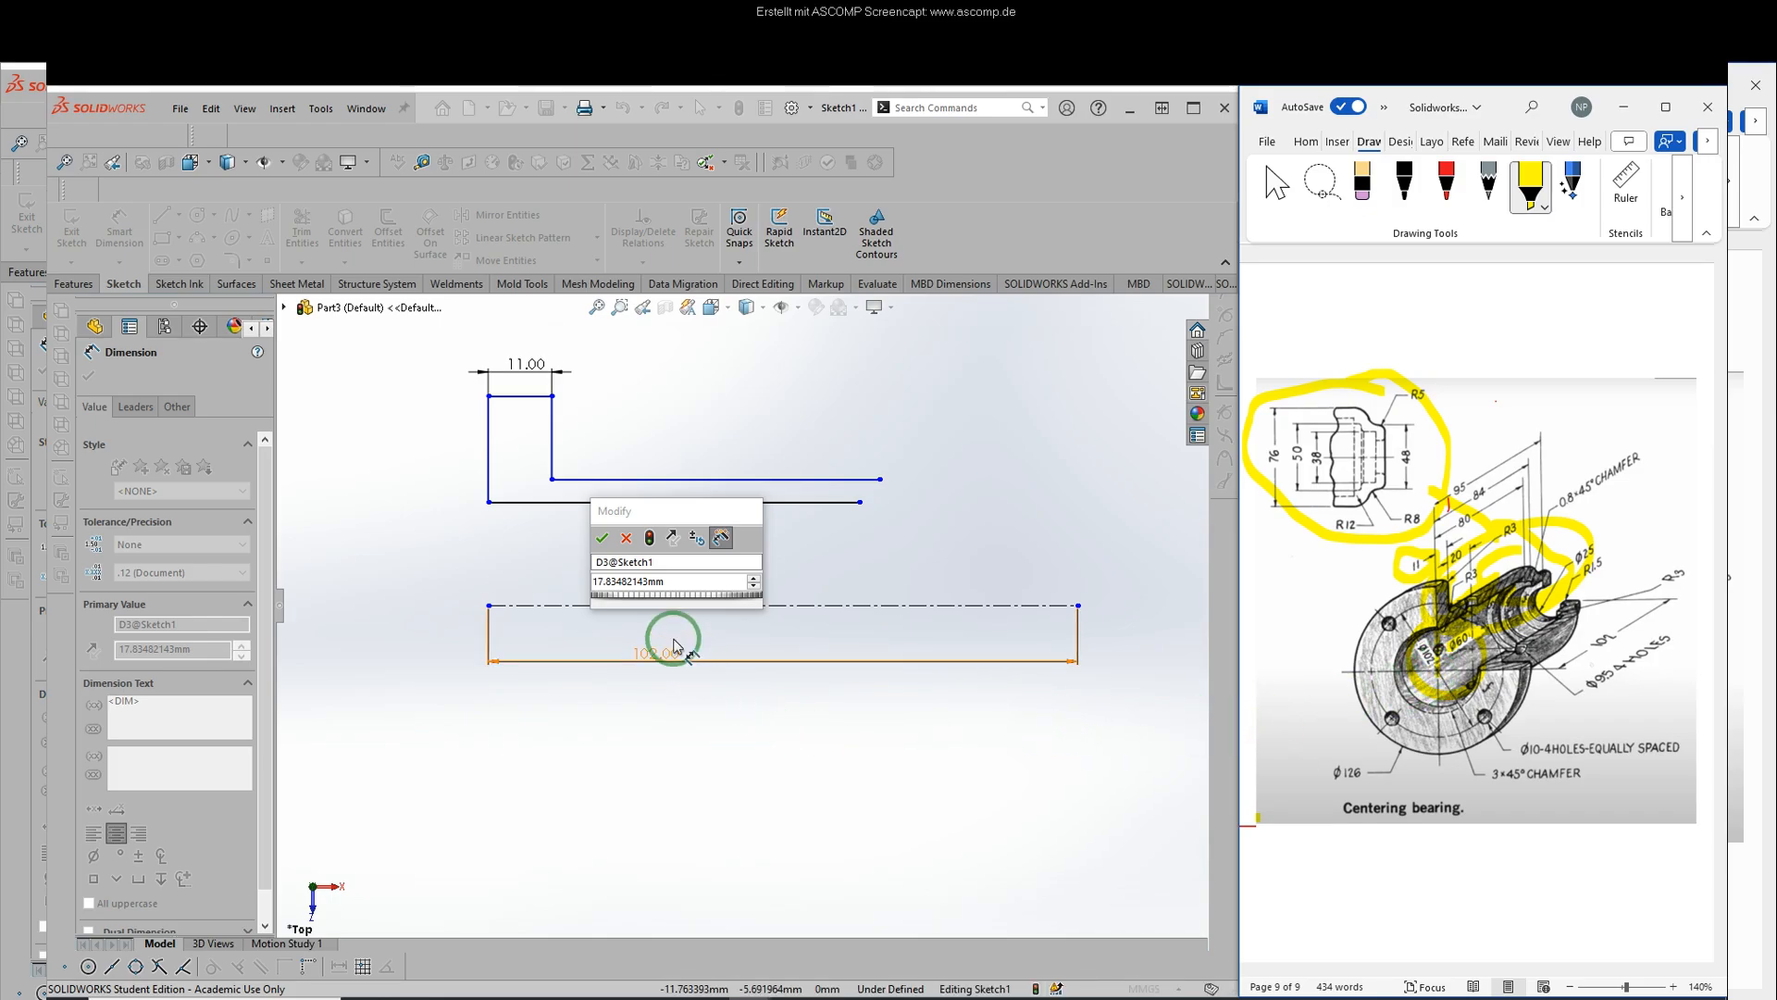
{"action": "left_click", "coordinate": [678, 583]}
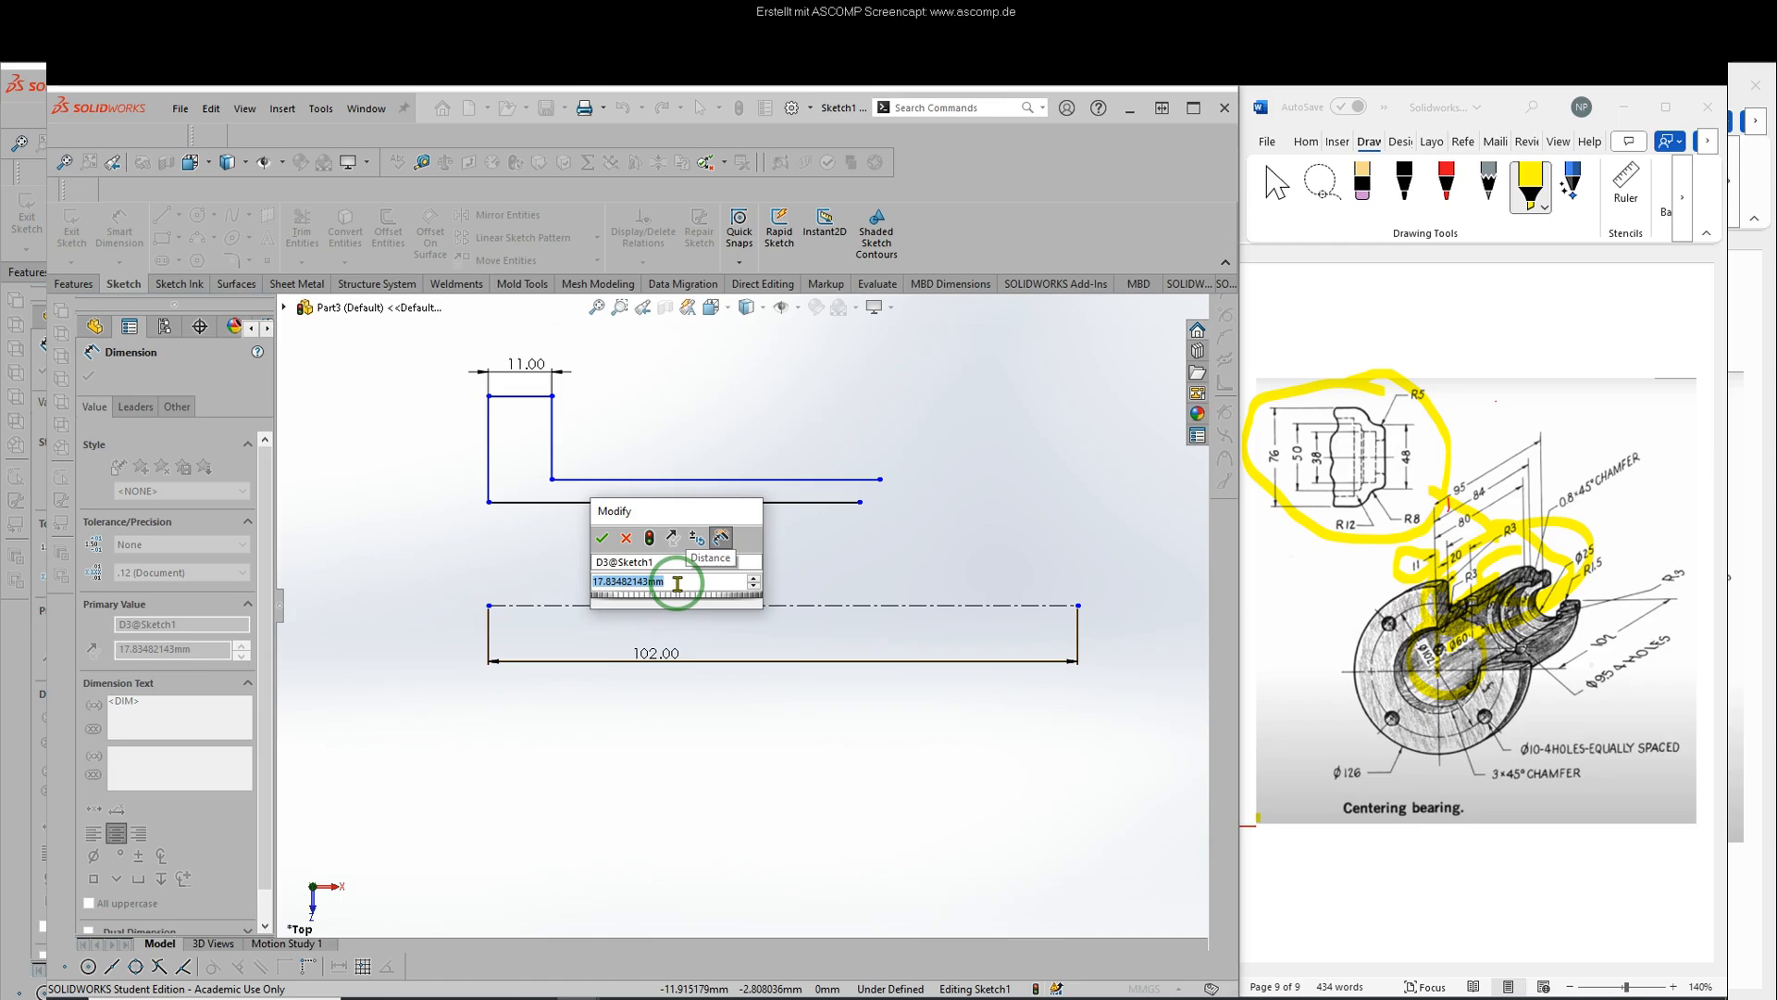
{"action": "type", "text": "30"}
{"action": "key", "text": "Return"}
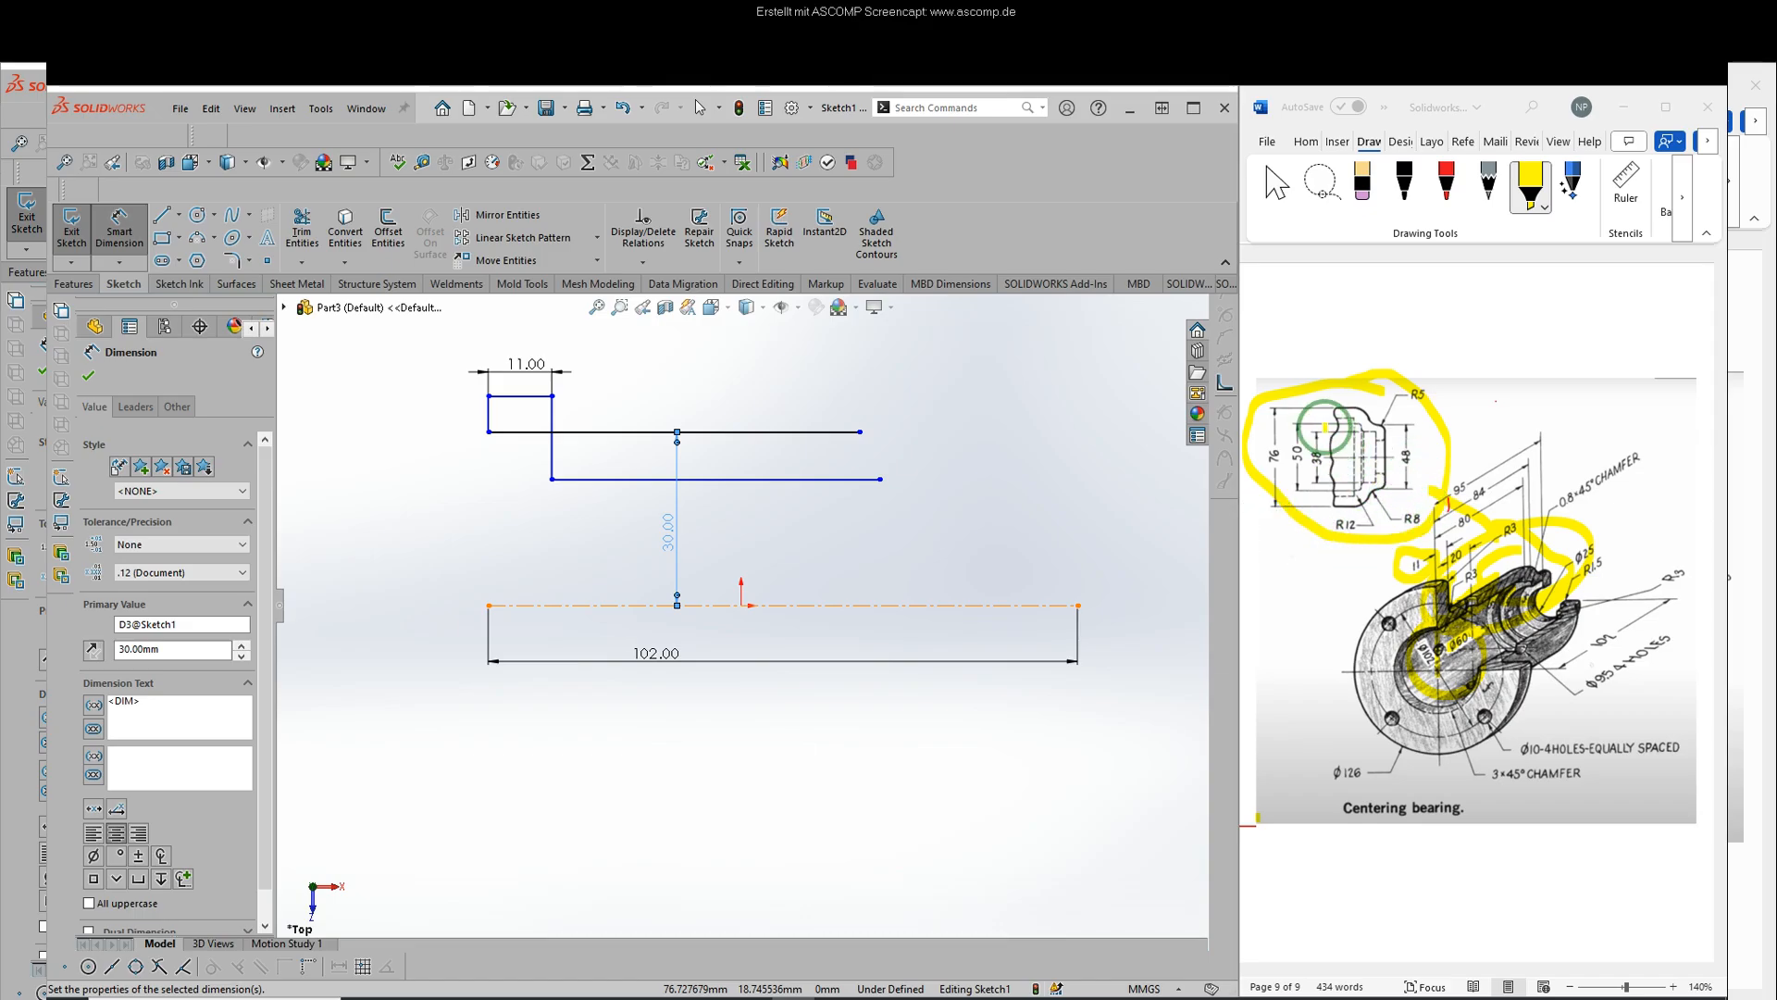
- Highlight the hub's 76 mm diameter in the reference drawing and dimension the hub's outer line 76/2 mm from the centerline
{"action": "left_click", "coordinate": [1344, 410]}
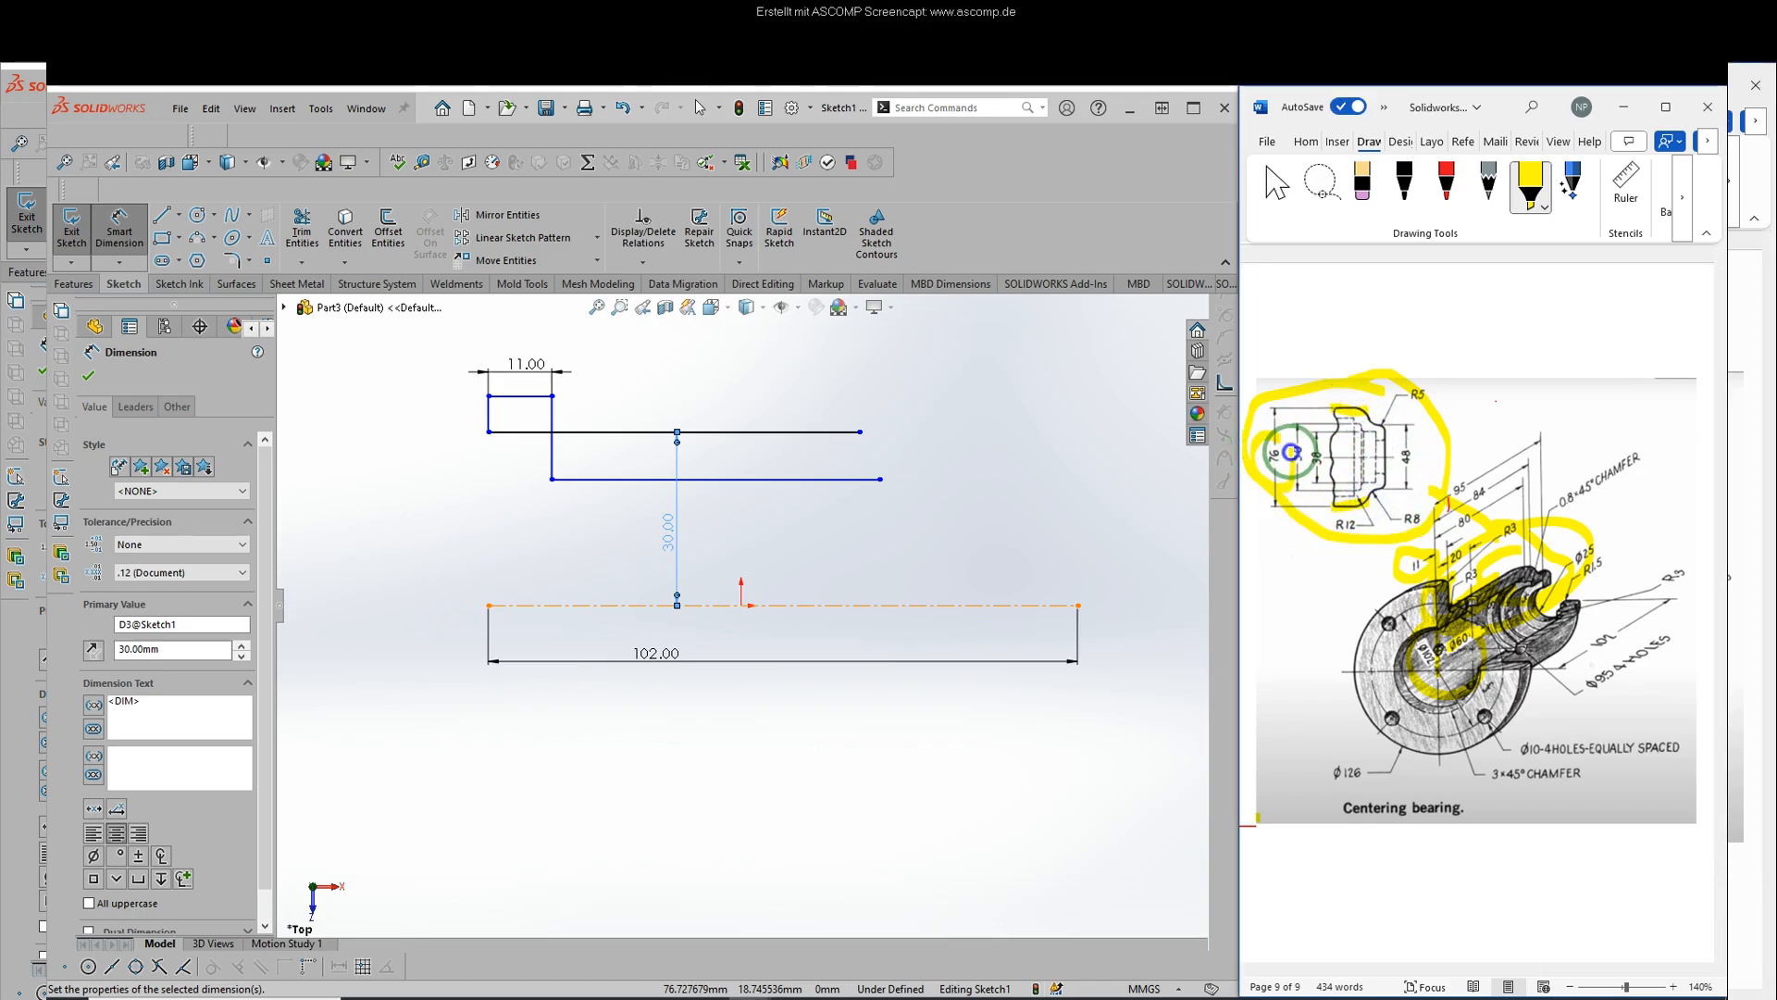
{"action": "left_click", "coordinate": [1274, 435]}
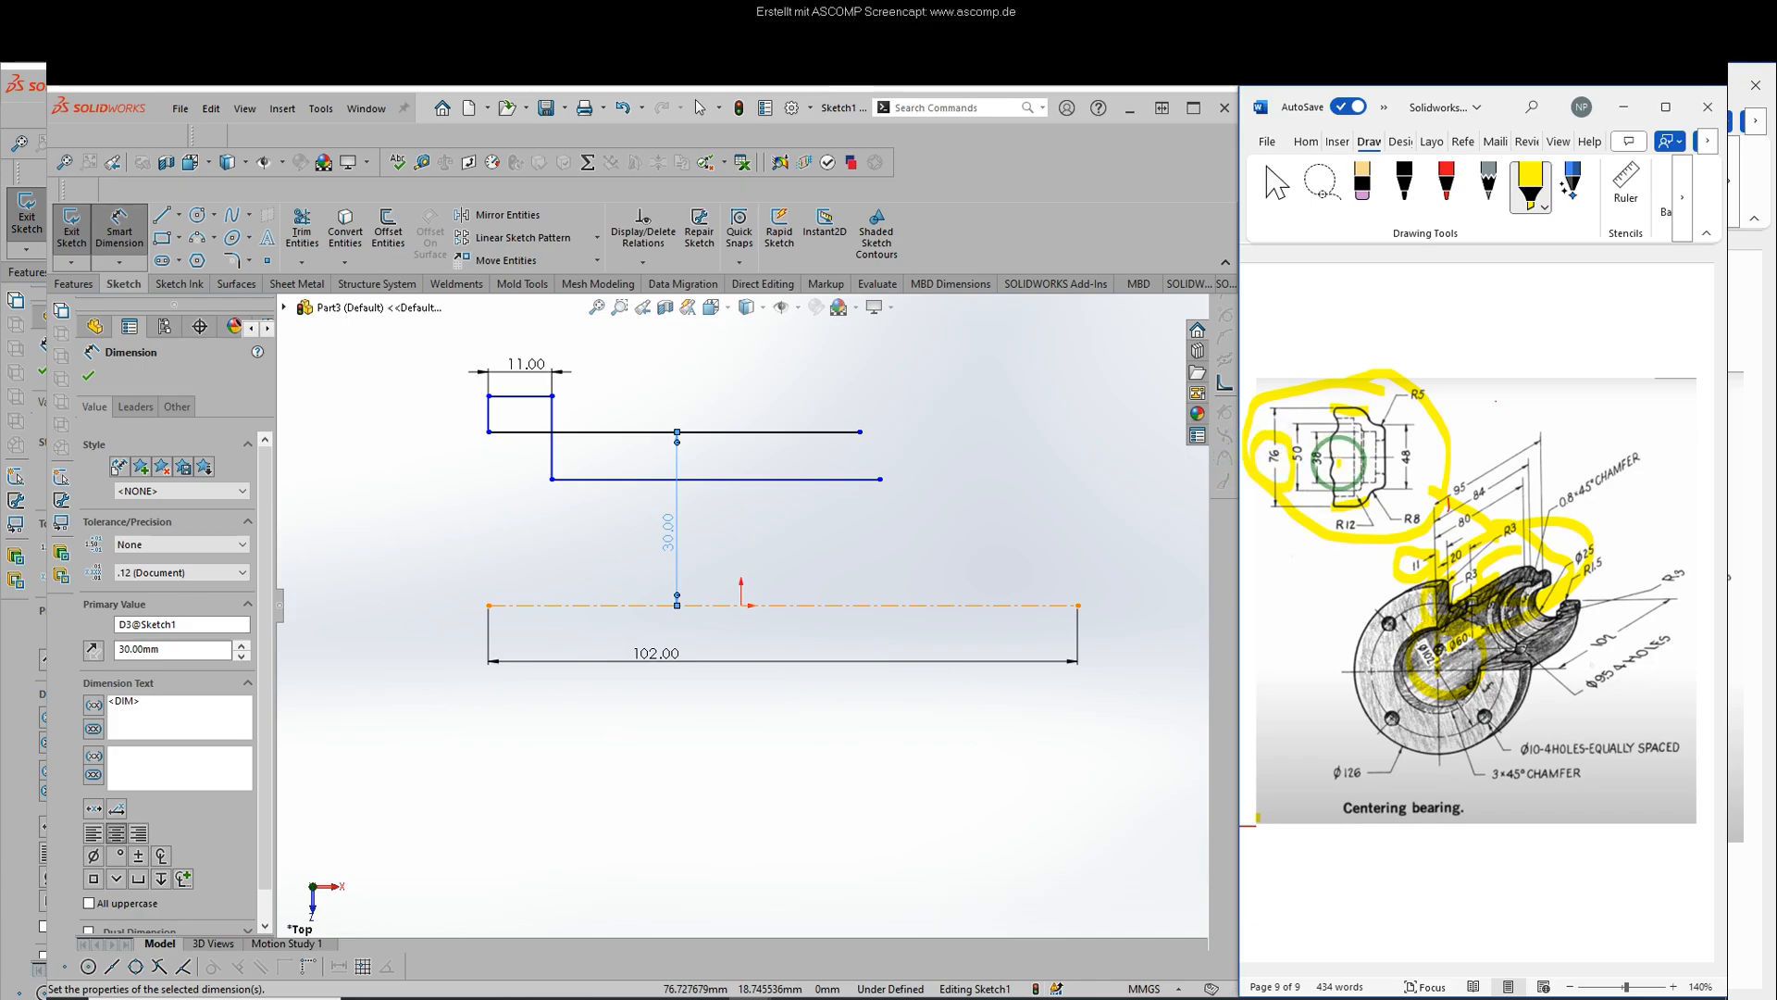
{"action": "left_click", "coordinate": [808, 602]}
{"action": "left_click", "coordinate": [791, 479]}
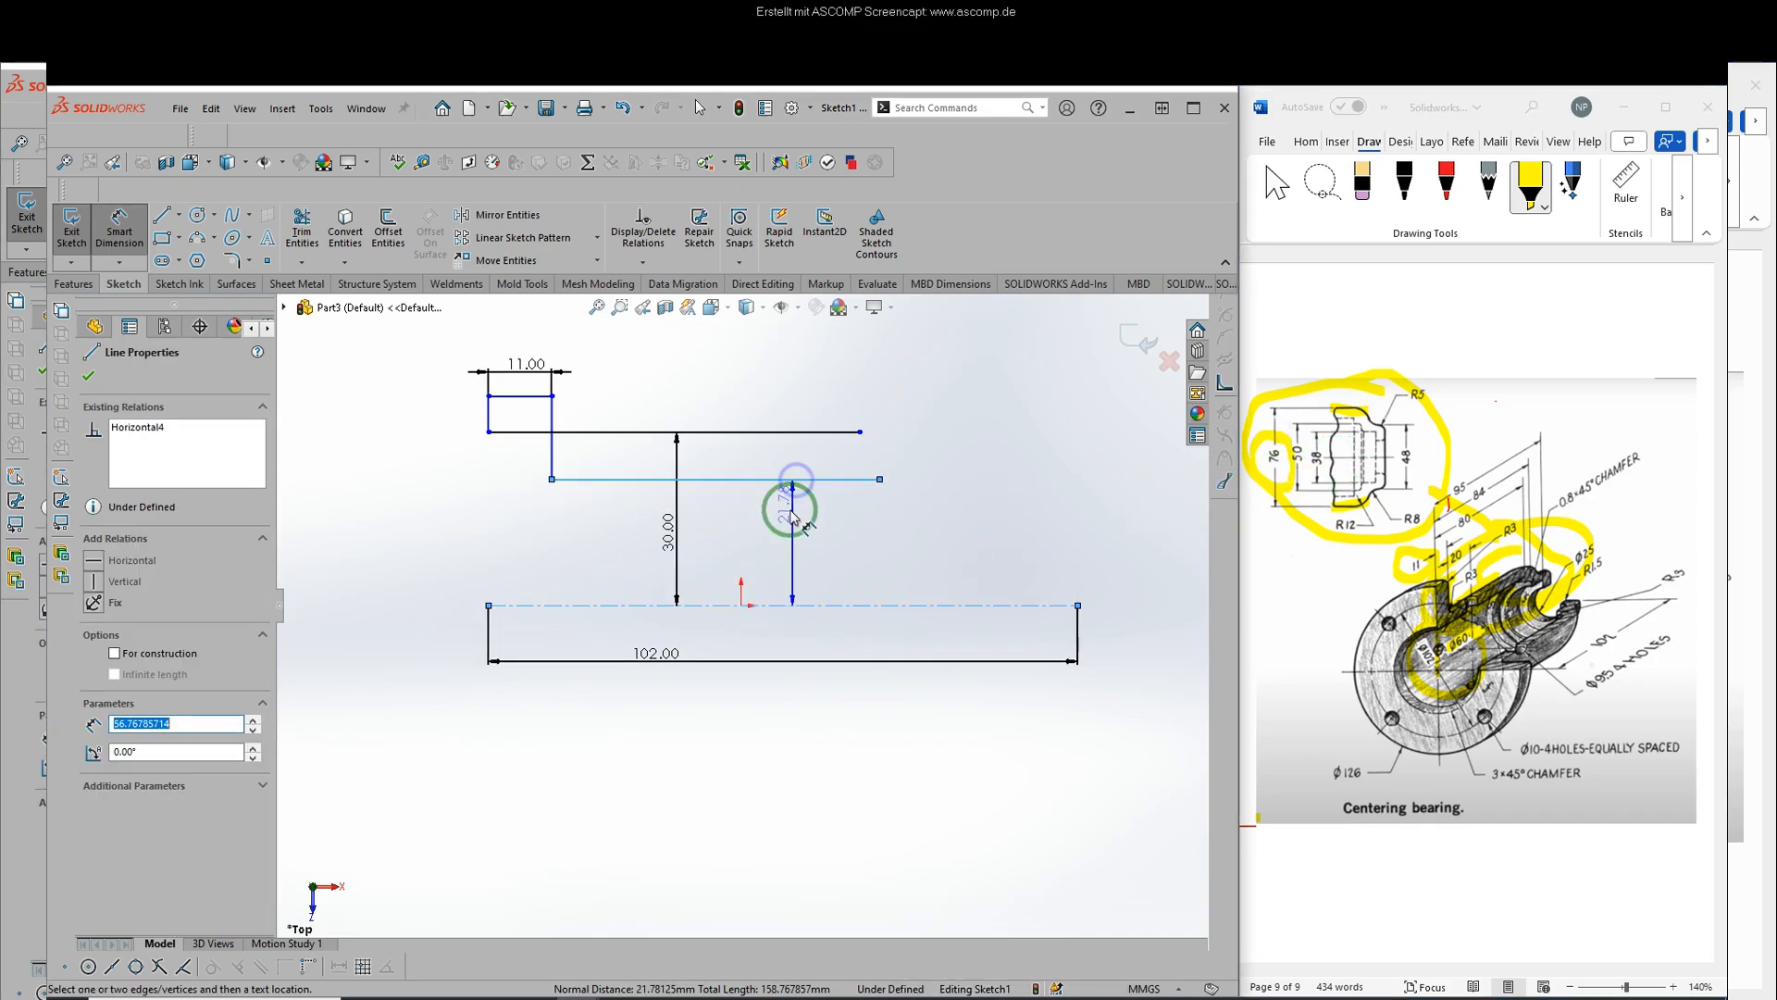
{"action": "left_click", "coordinate": [786, 537]}
{"action": "type", "text": "76/2"}
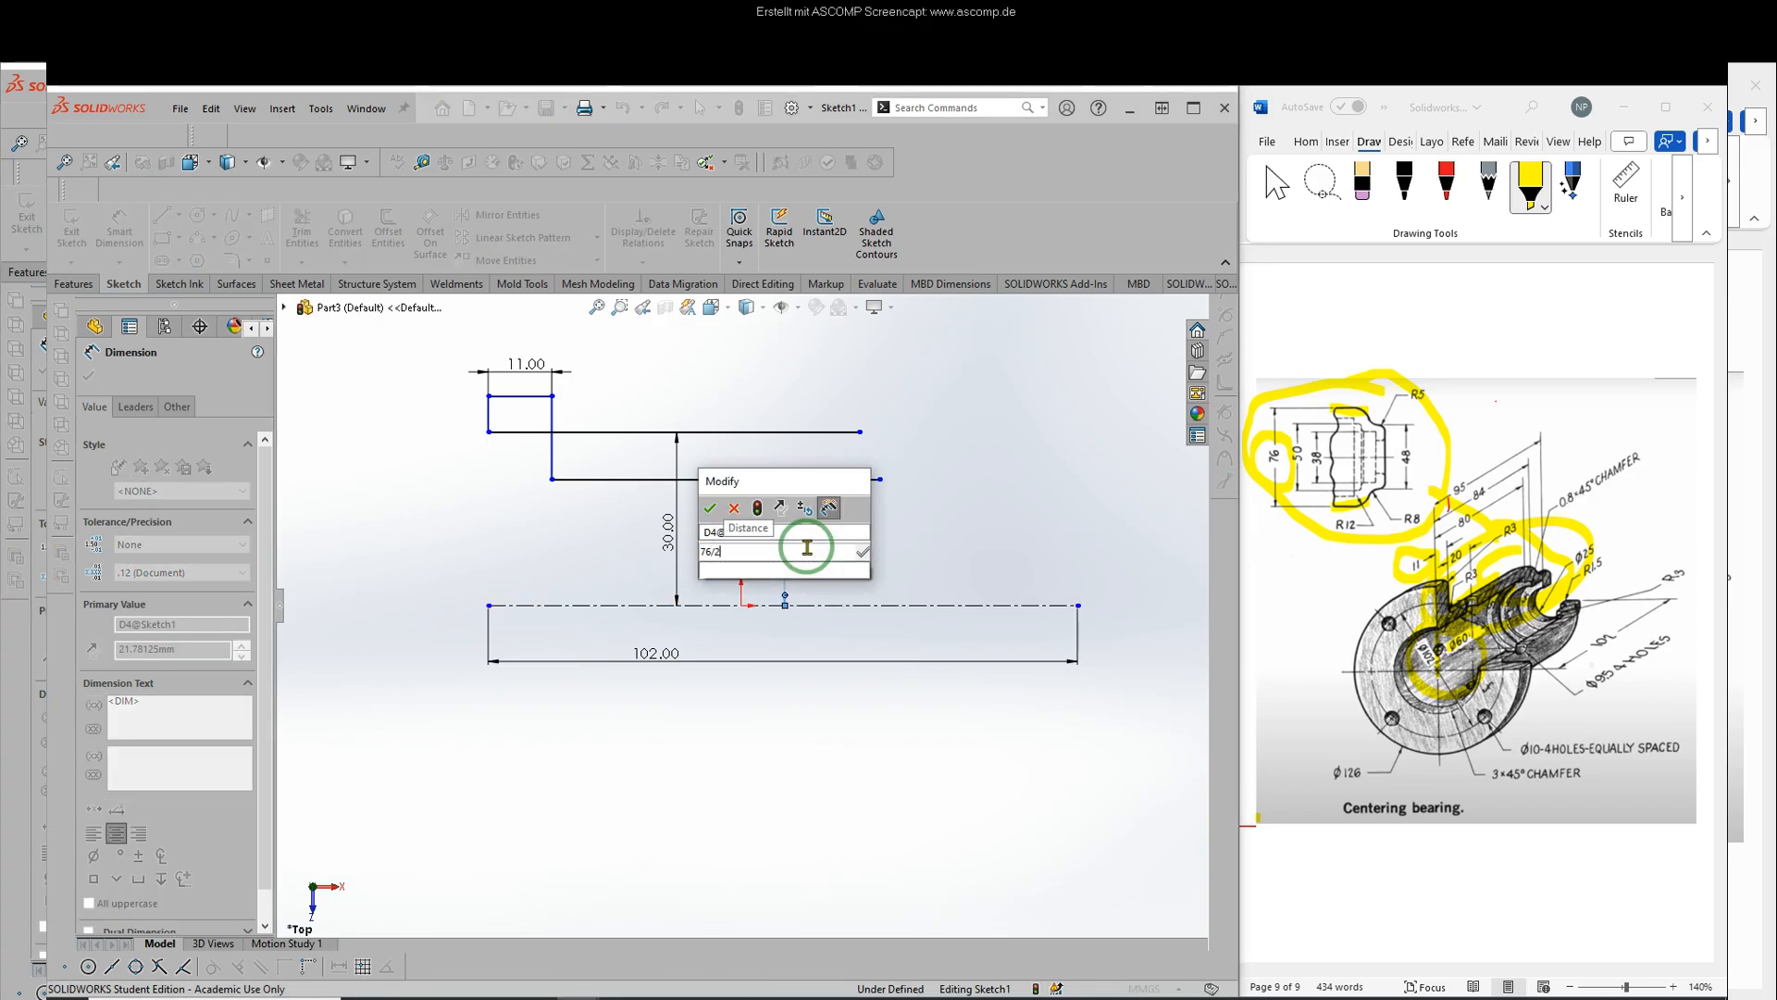
{"action": "key", "text": "Return"}
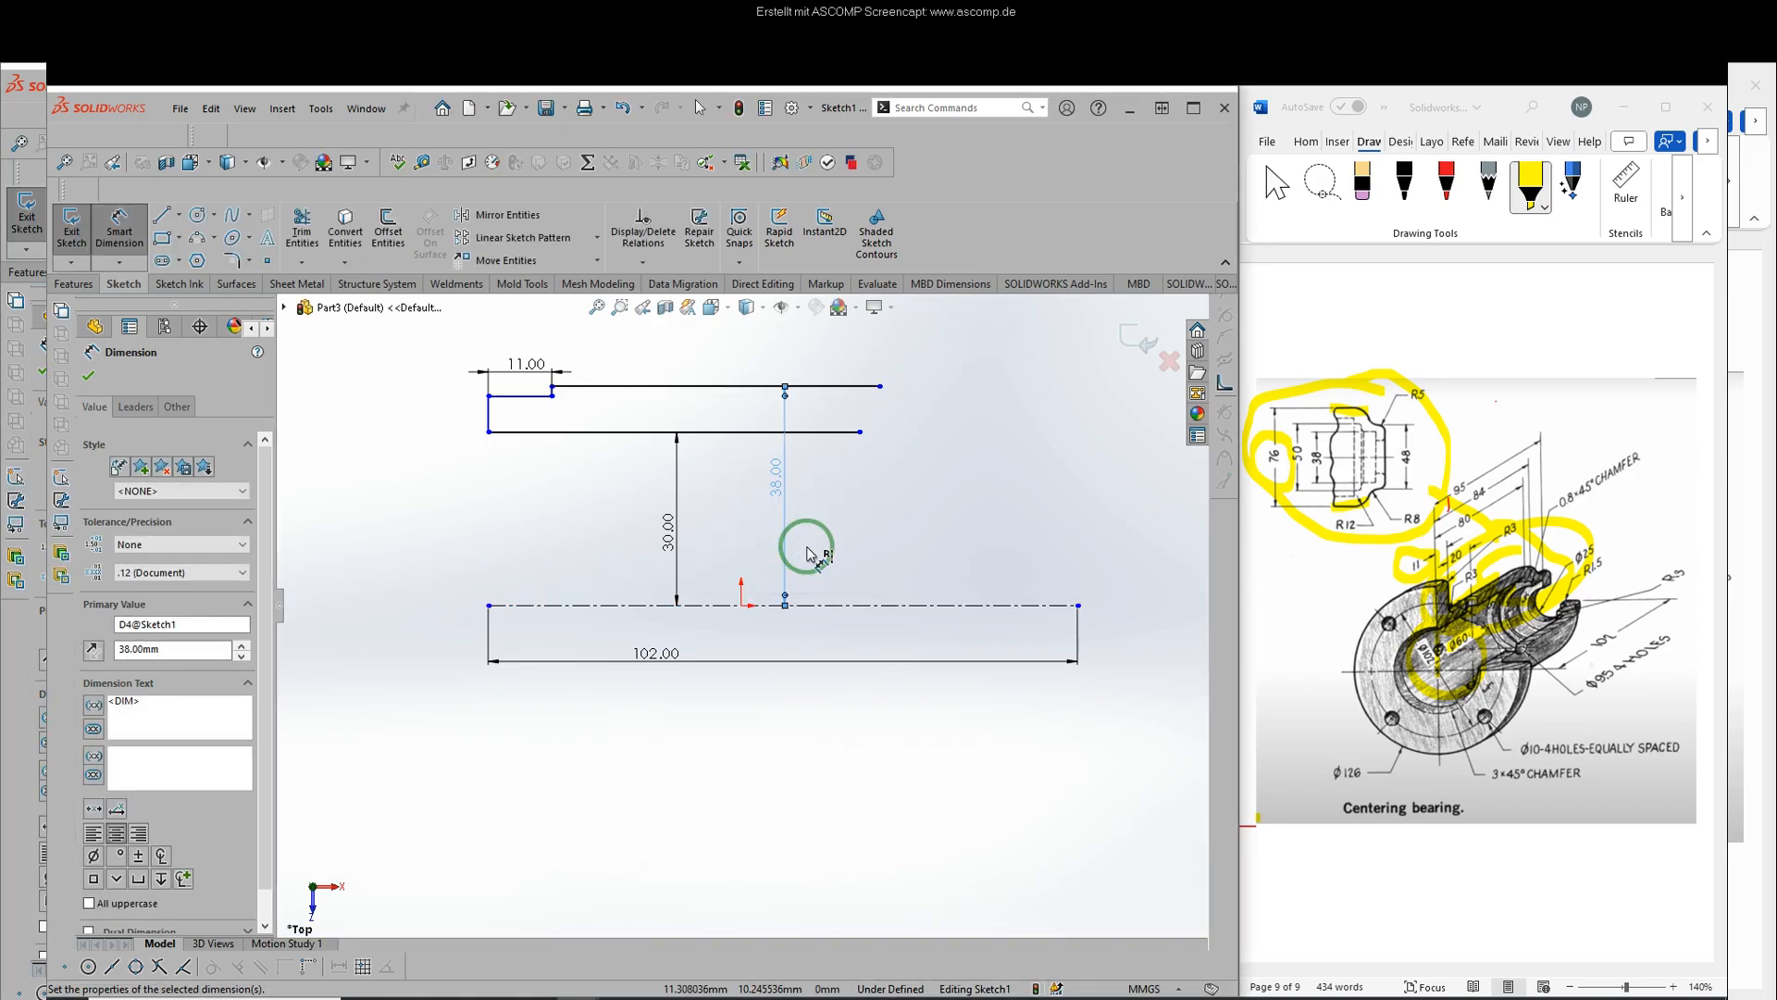
- Highlight the flange's 126 mm diameter in the reference drawing and dimension the flange's upper edge 126/2 mm from the centerline
{"action": "key", "text": "z"}
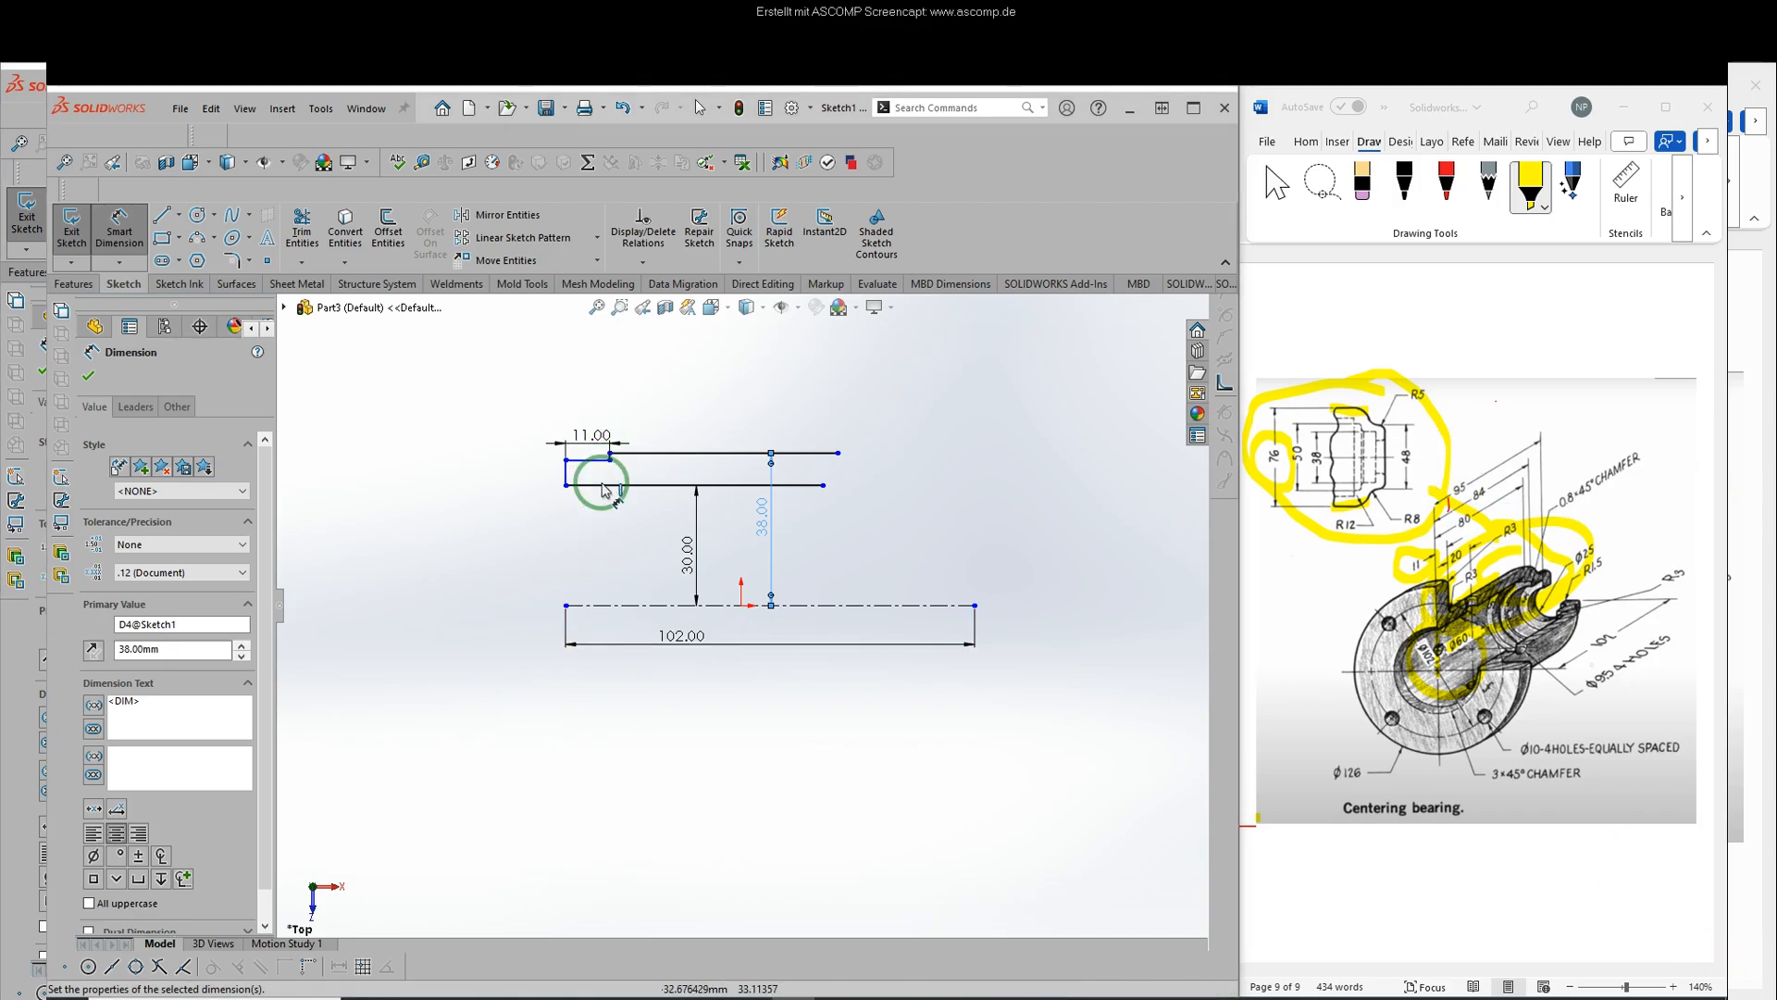
{"action": "left_click", "coordinate": [590, 460]}
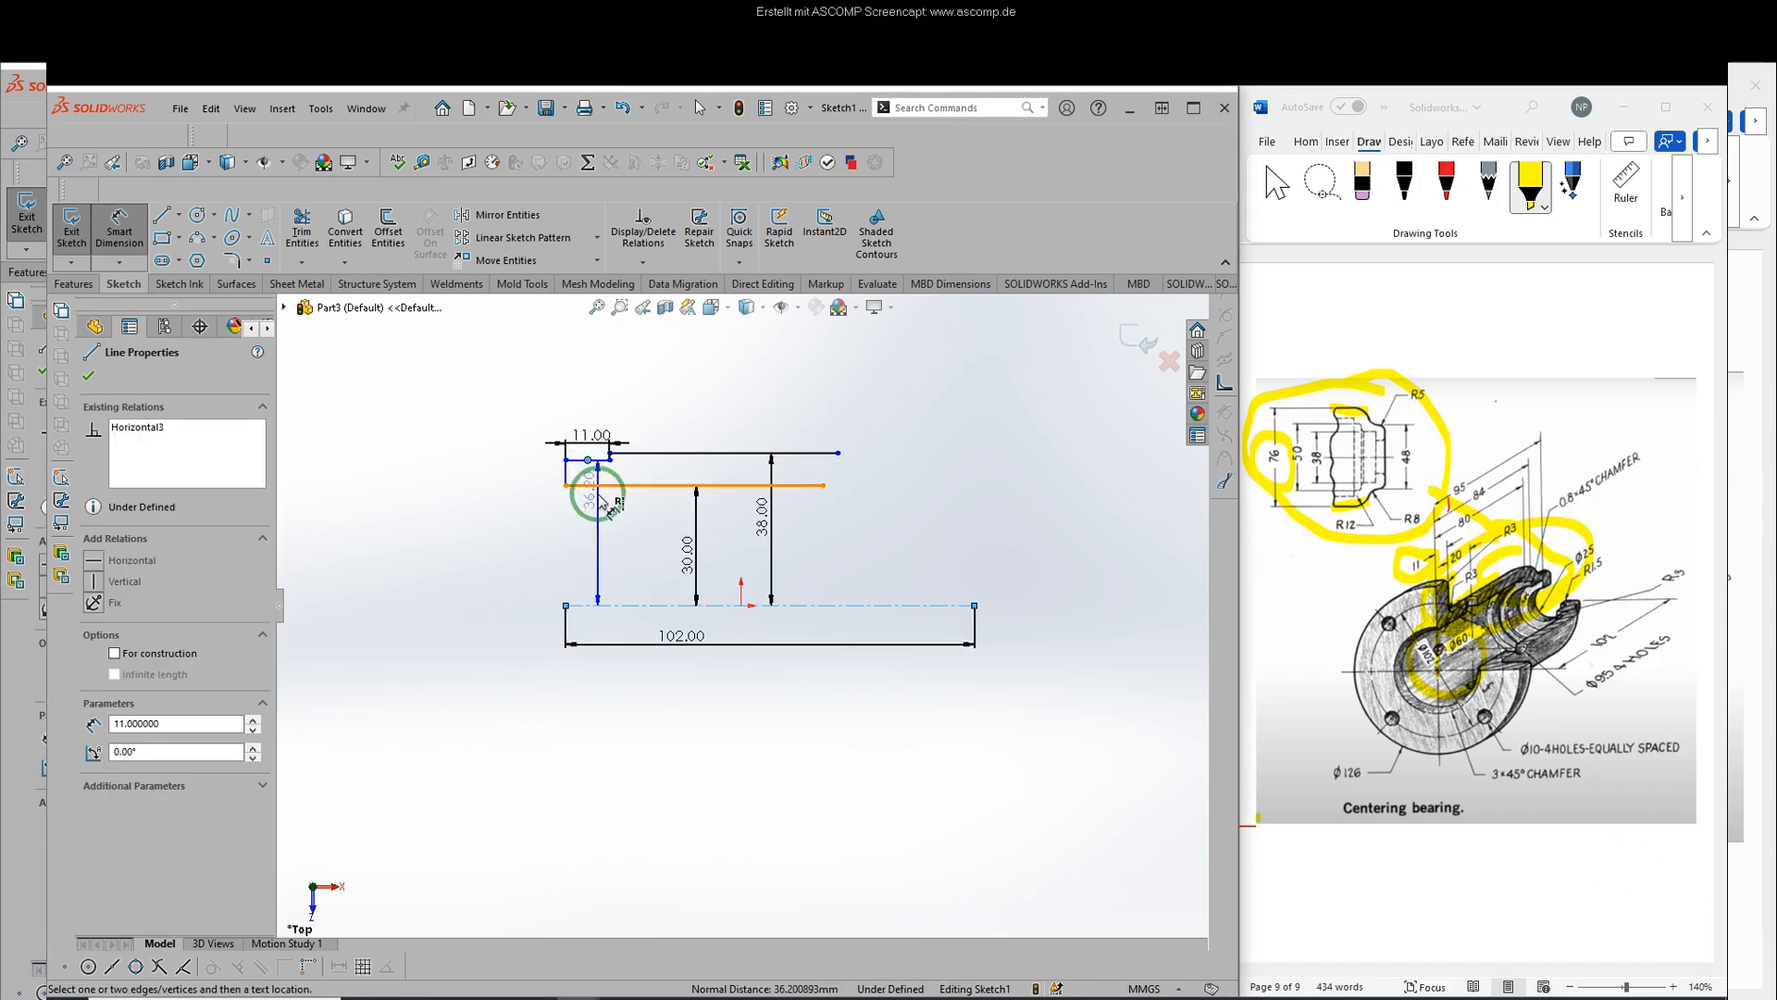
{"action": "left_click", "coordinate": [593, 604]}
{"action": "left_click", "coordinate": [525, 581]}
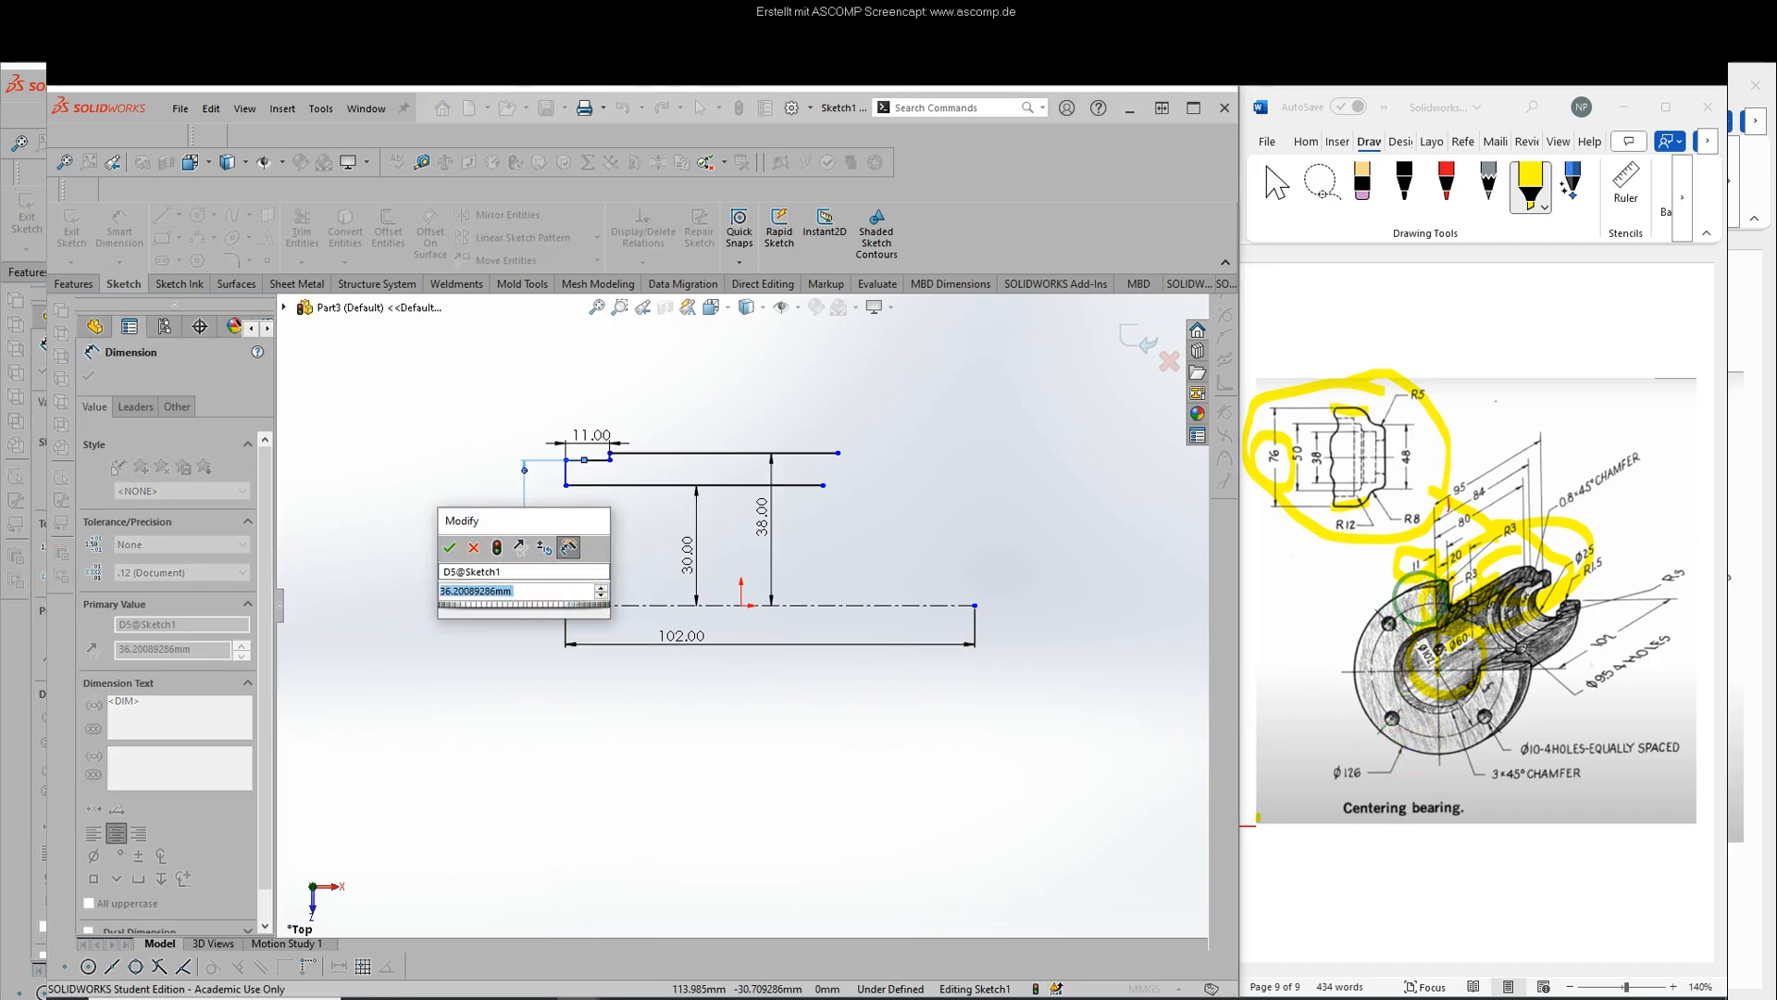
{"action": "mouse_move", "coordinate": [1359, 635]}
{"action": "left_mouse_down"}
{"action": "mouse_move", "coordinate": [1416, 755]}
{"action": "mouse_move", "coordinate": [1531, 694]}
{"action": "mouse_move", "coordinate": [1507, 652]}
{"action": "left_mouse_up"}
{"action": "mouse_move", "coordinate": [1358, 749]}
{"action": "left_mouse_down"}
{"action": "mouse_move", "coordinate": [1319, 780]}
{"action": "mouse_move", "coordinate": [1371, 751]}
{"action": "left_mouse_up"}
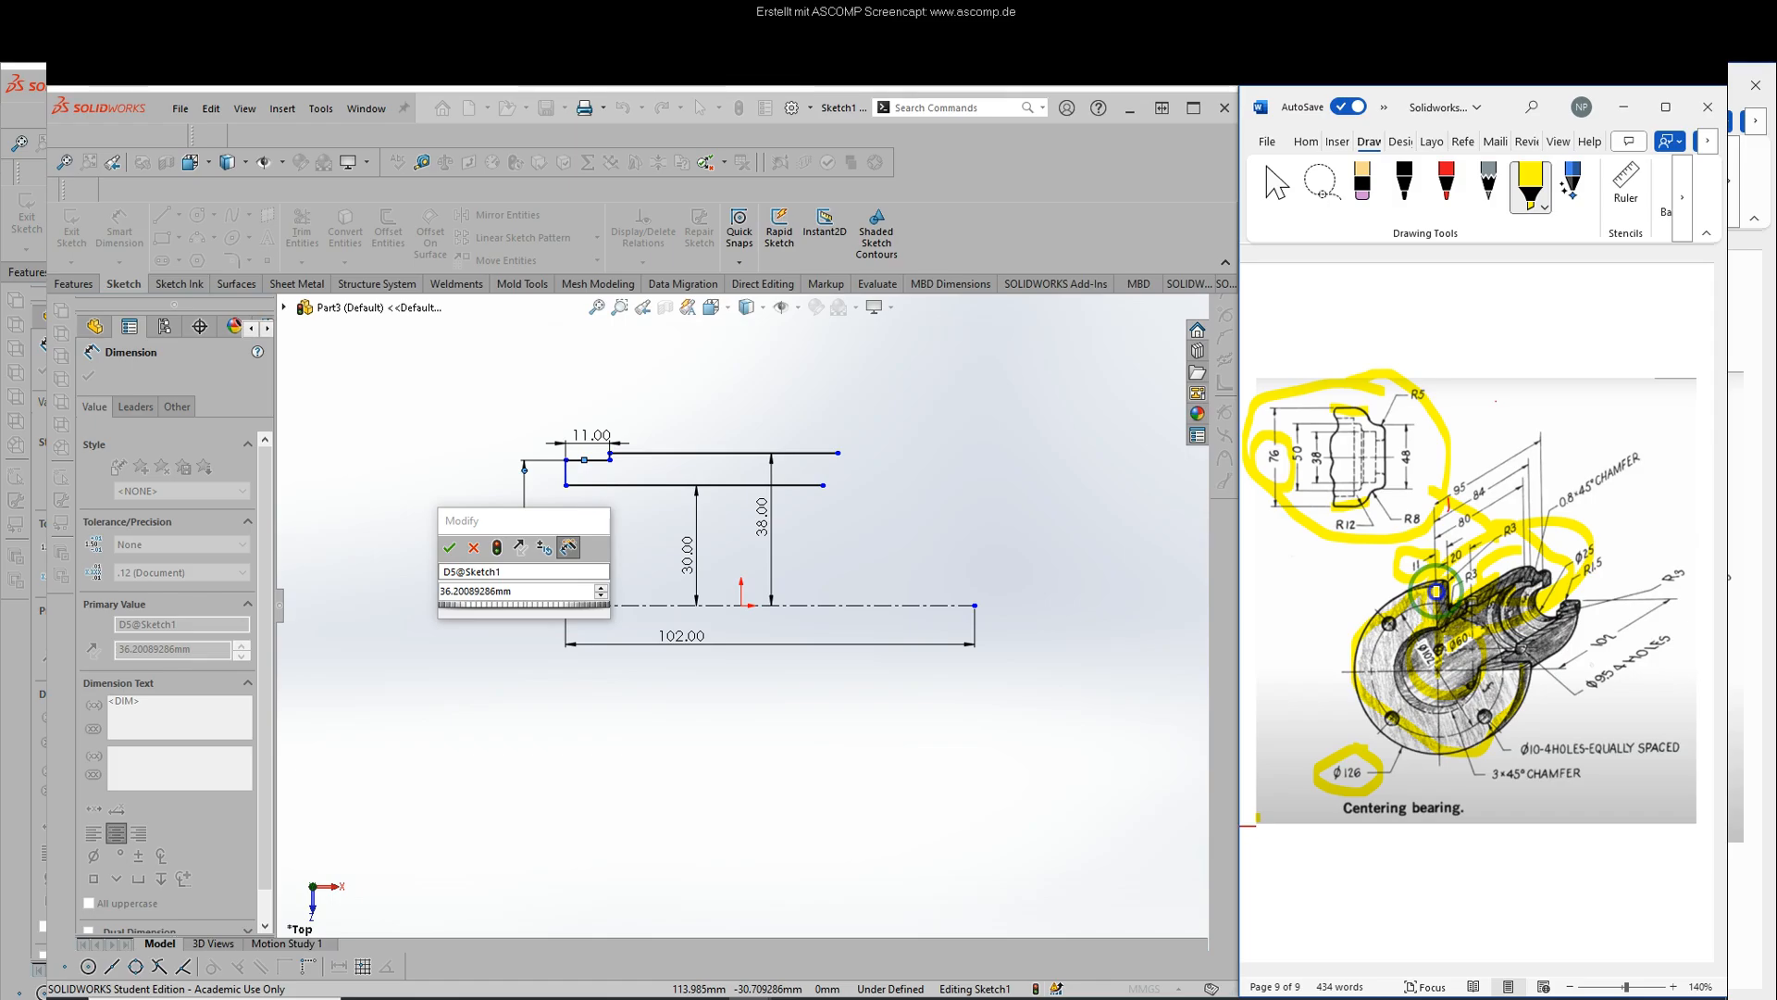
{"action": "left_click", "coordinate": [539, 590]}
{"action": "type", "text": "12"}
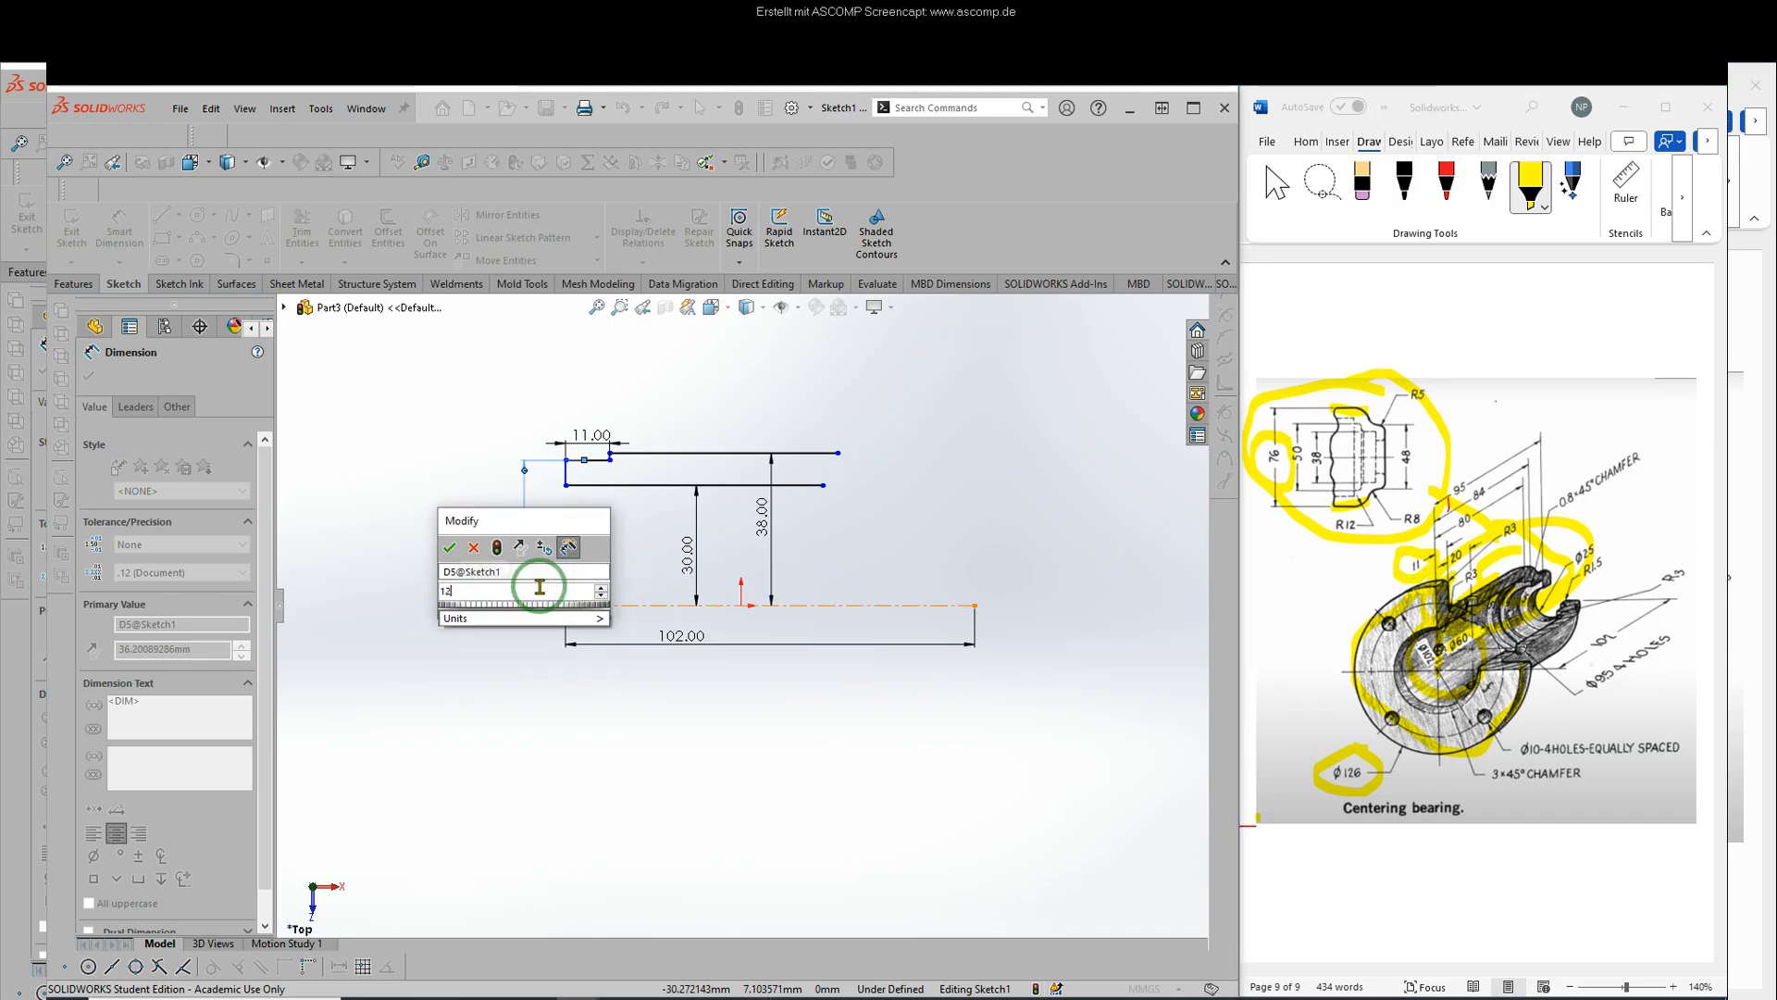
{"action": "type", "text": "6/2"}
{"action": "key", "text": "Return"}
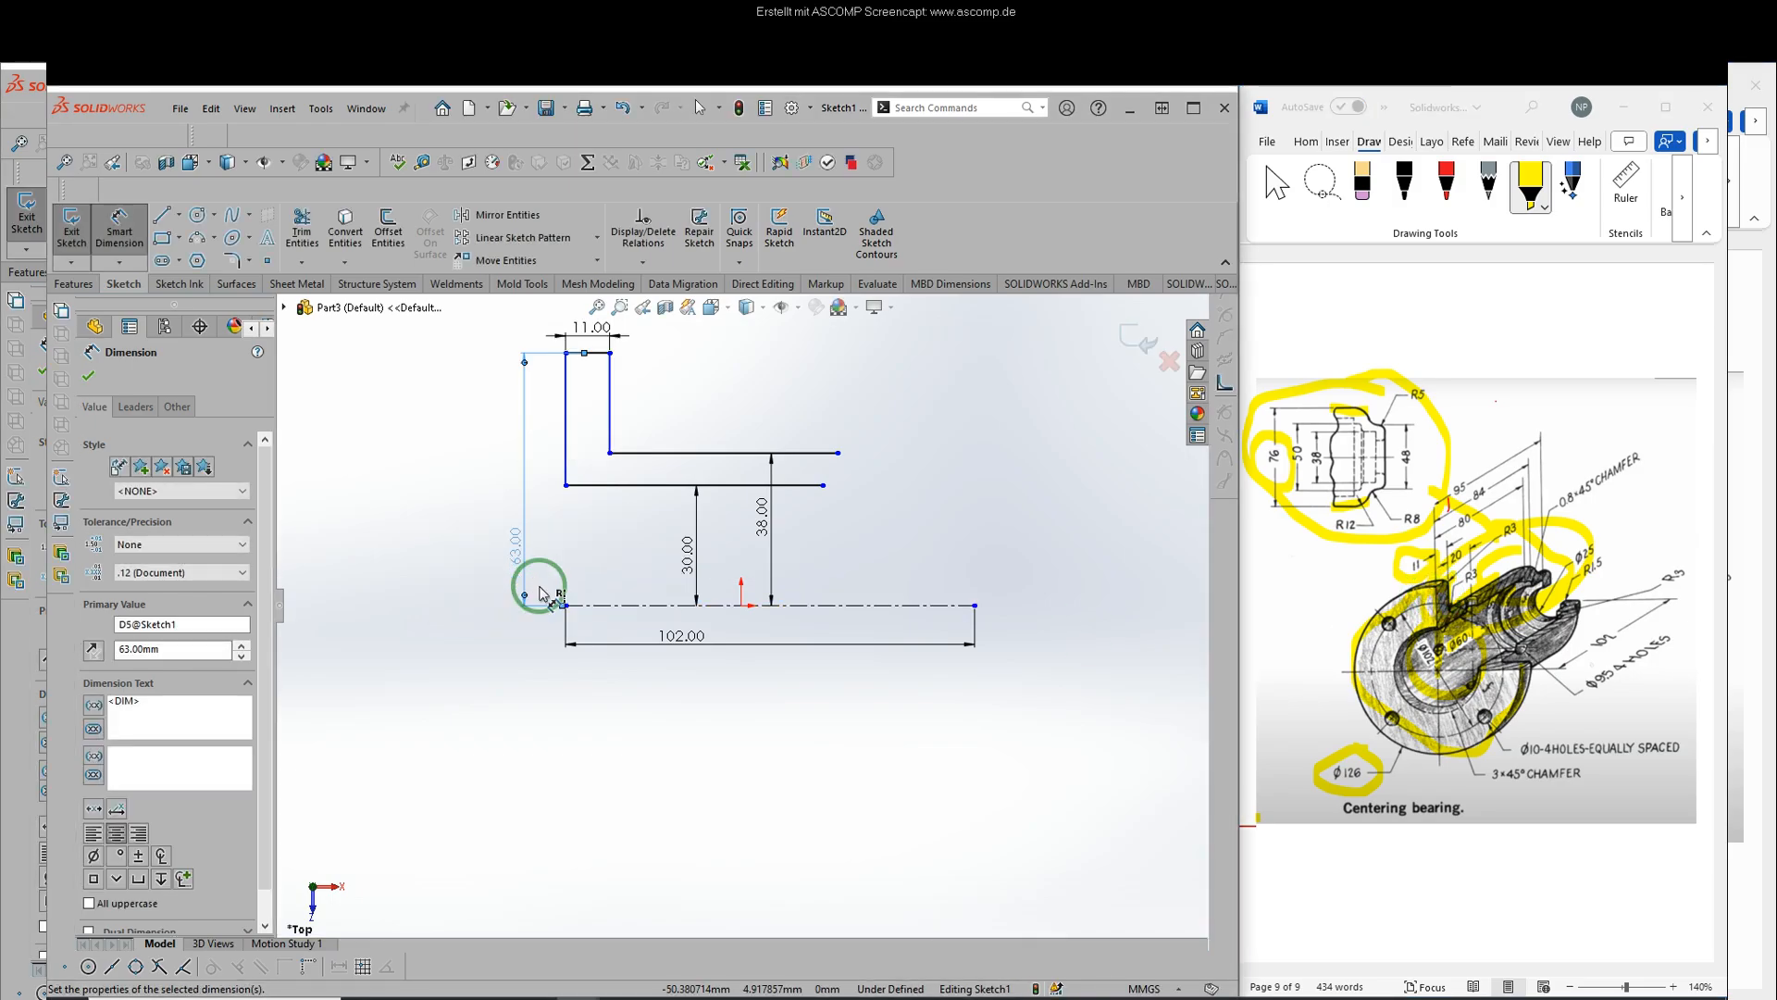
- Highlight the flange and hub section in the reference drawing, and align the free ends of the two long horizontal lines vertically
{"action": "scroll", "coordinate": [858, 689], "scroll_direction": "up", "scroll_amount": 1}
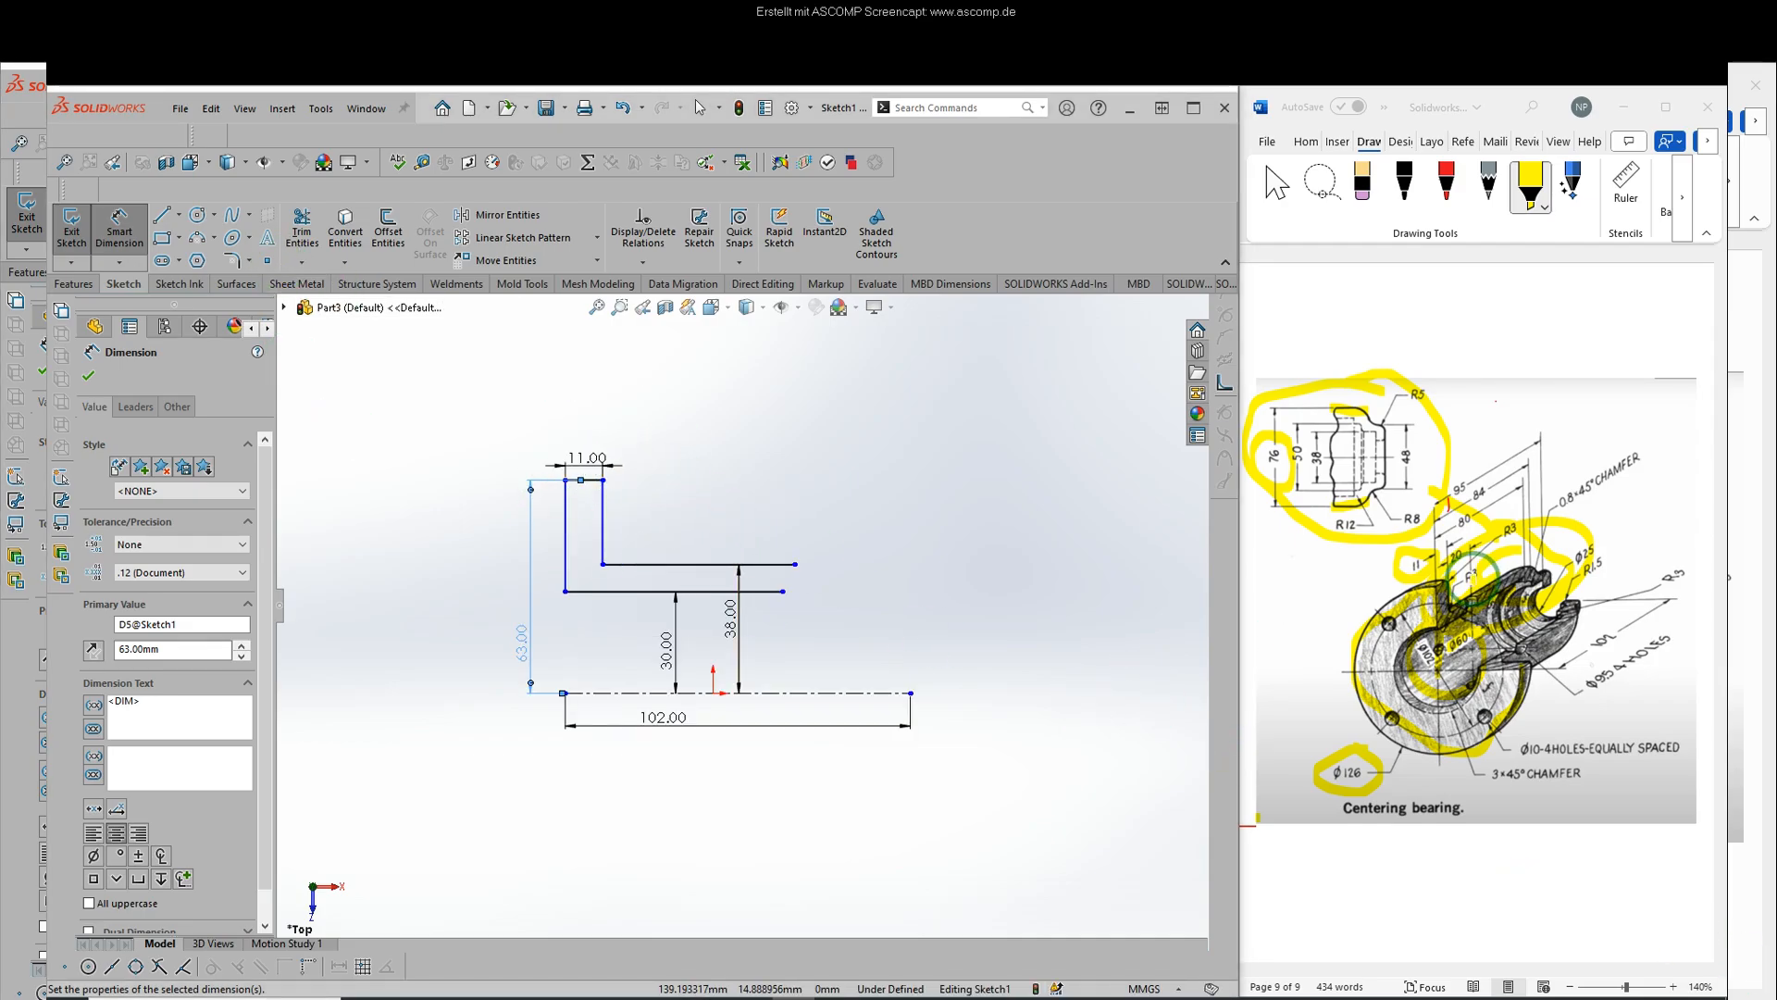
{"action": "left_click", "coordinate": [1408, 594]}
{"action": "mouse_move", "coordinate": [1506, 558]}
{"action": "left_mouse_down"}
{"action": "mouse_move", "coordinate": [1377, 575]}
{"action": "mouse_move", "coordinate": [1523, 566]}
{"action": "mouse_move", "coordinate": [1370, 611]}
{"action": "mouse_move", "coordinate": [1445, 624]}
{"action": "left_mouse_up"}
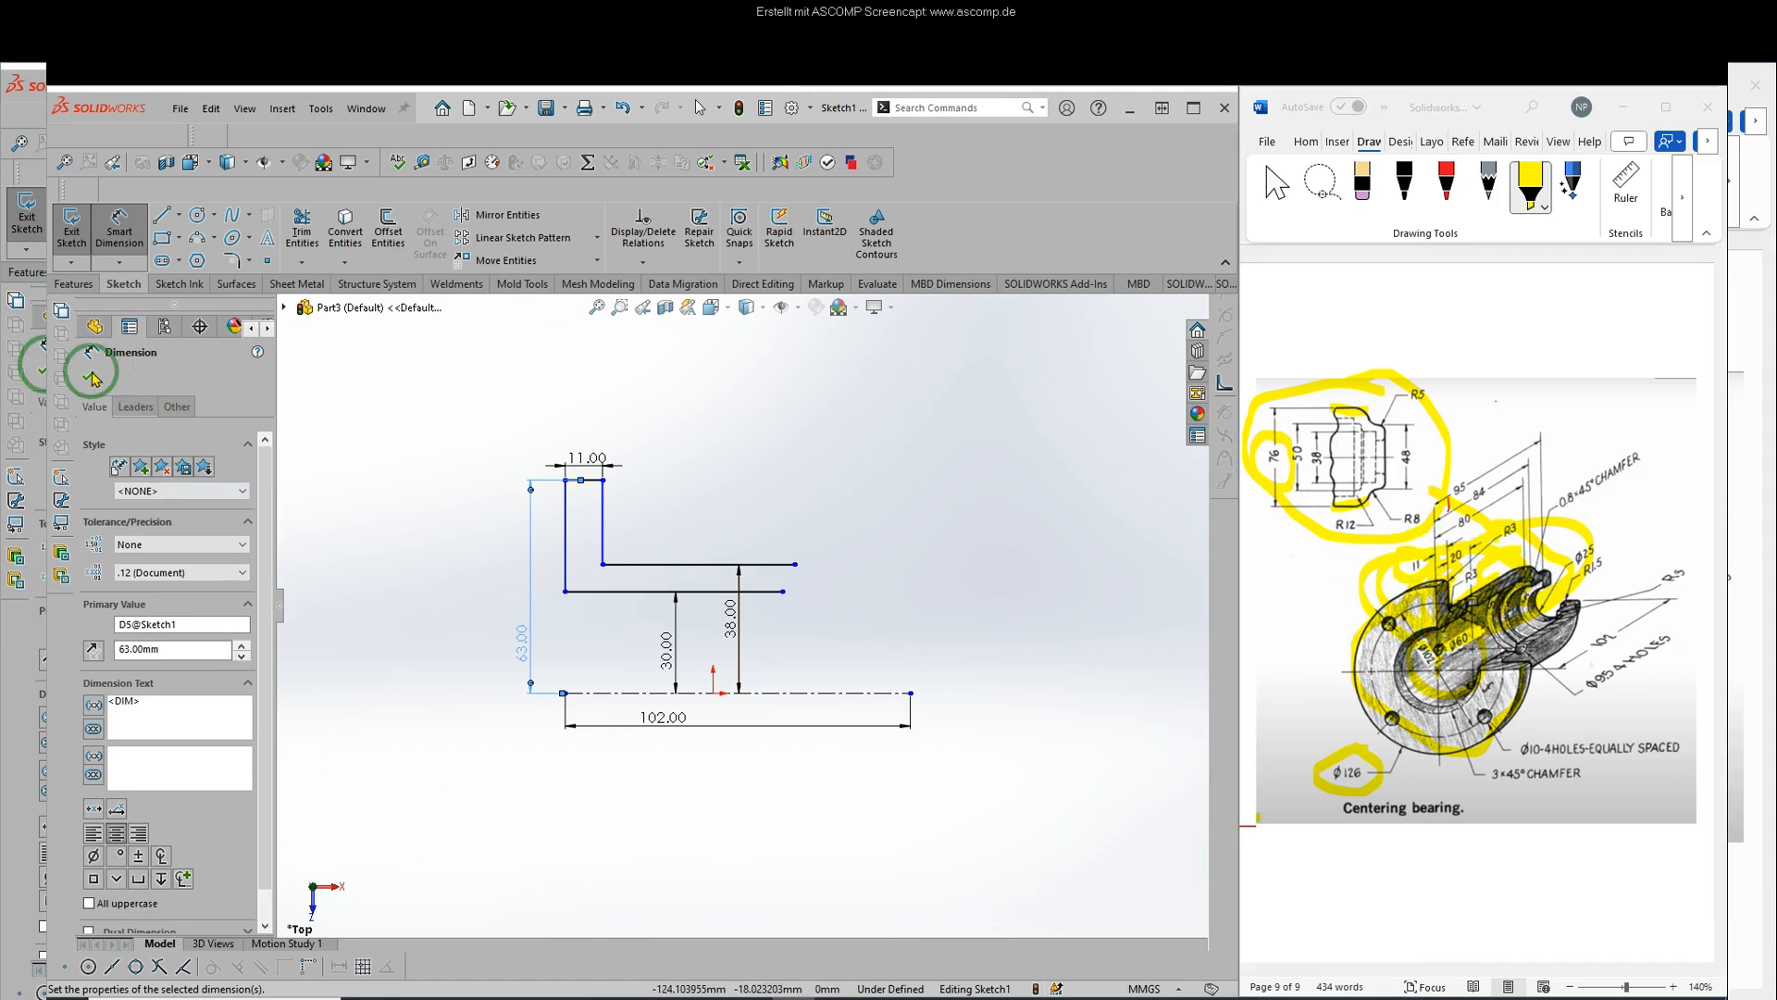
{"action": "left_click", "coordinate": [89, 375]}
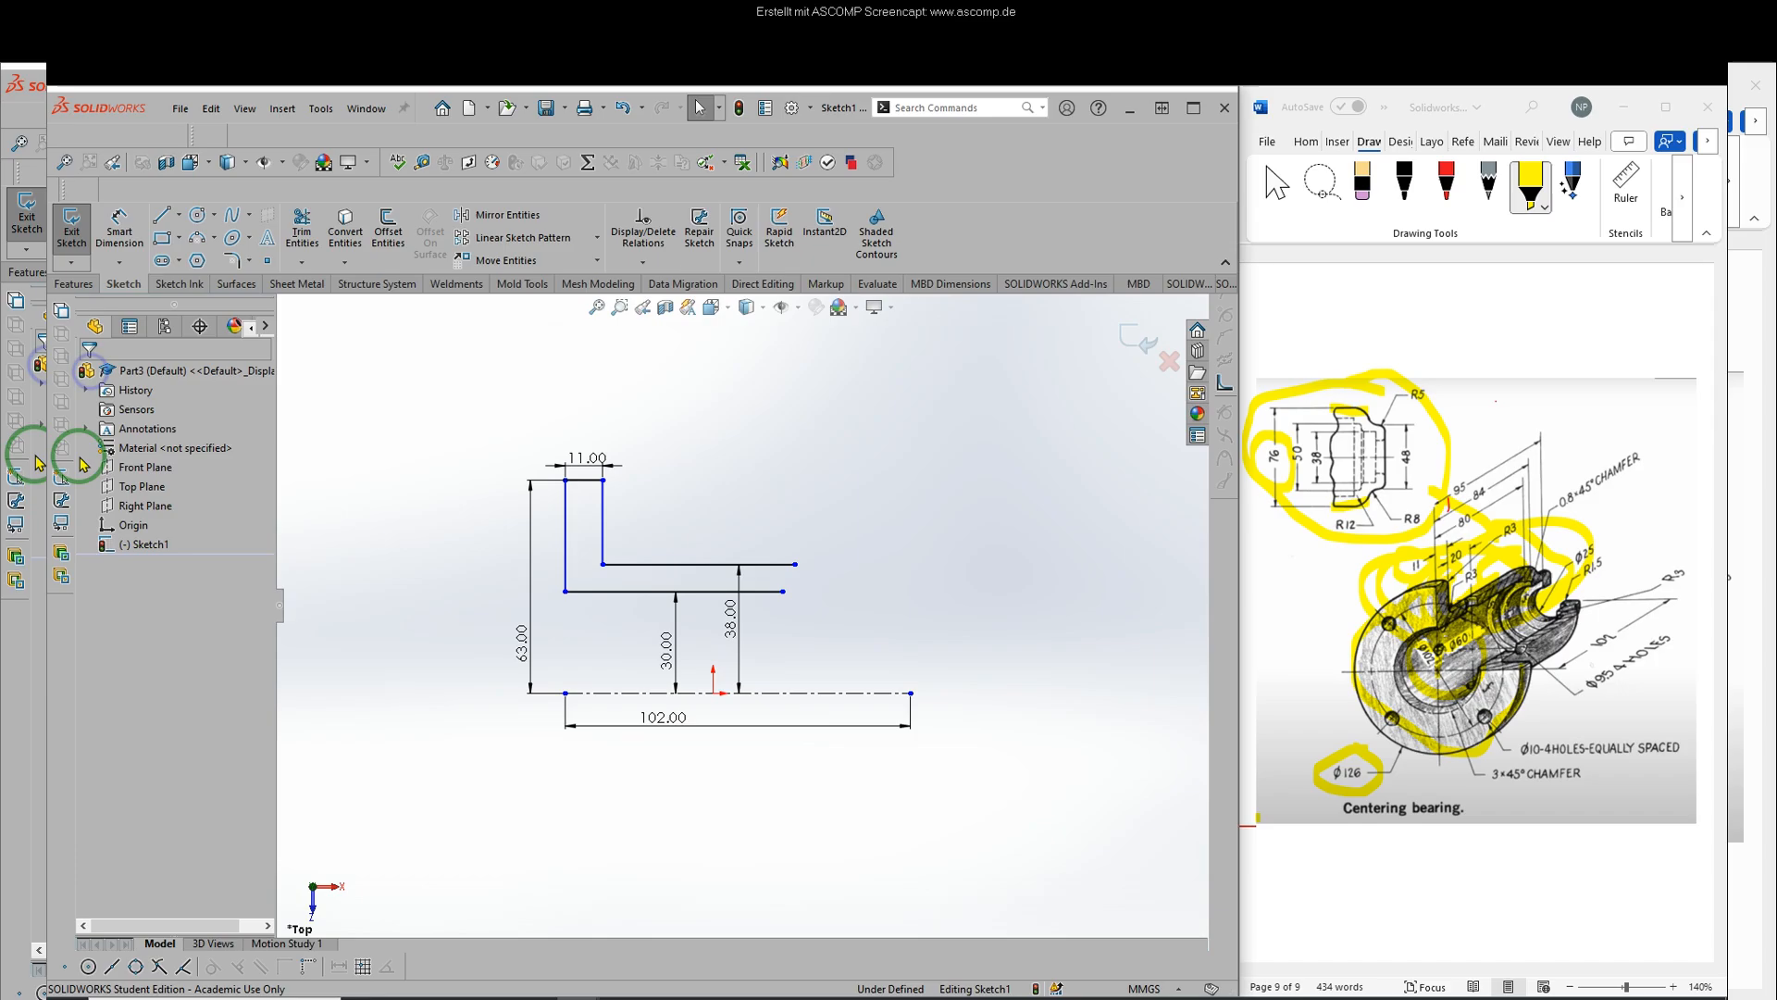
{"action": "left_click", "coordinate": [782, 590]}
{"action": "left_click", "coordinate": [795, 564], "text": "ctrl"}
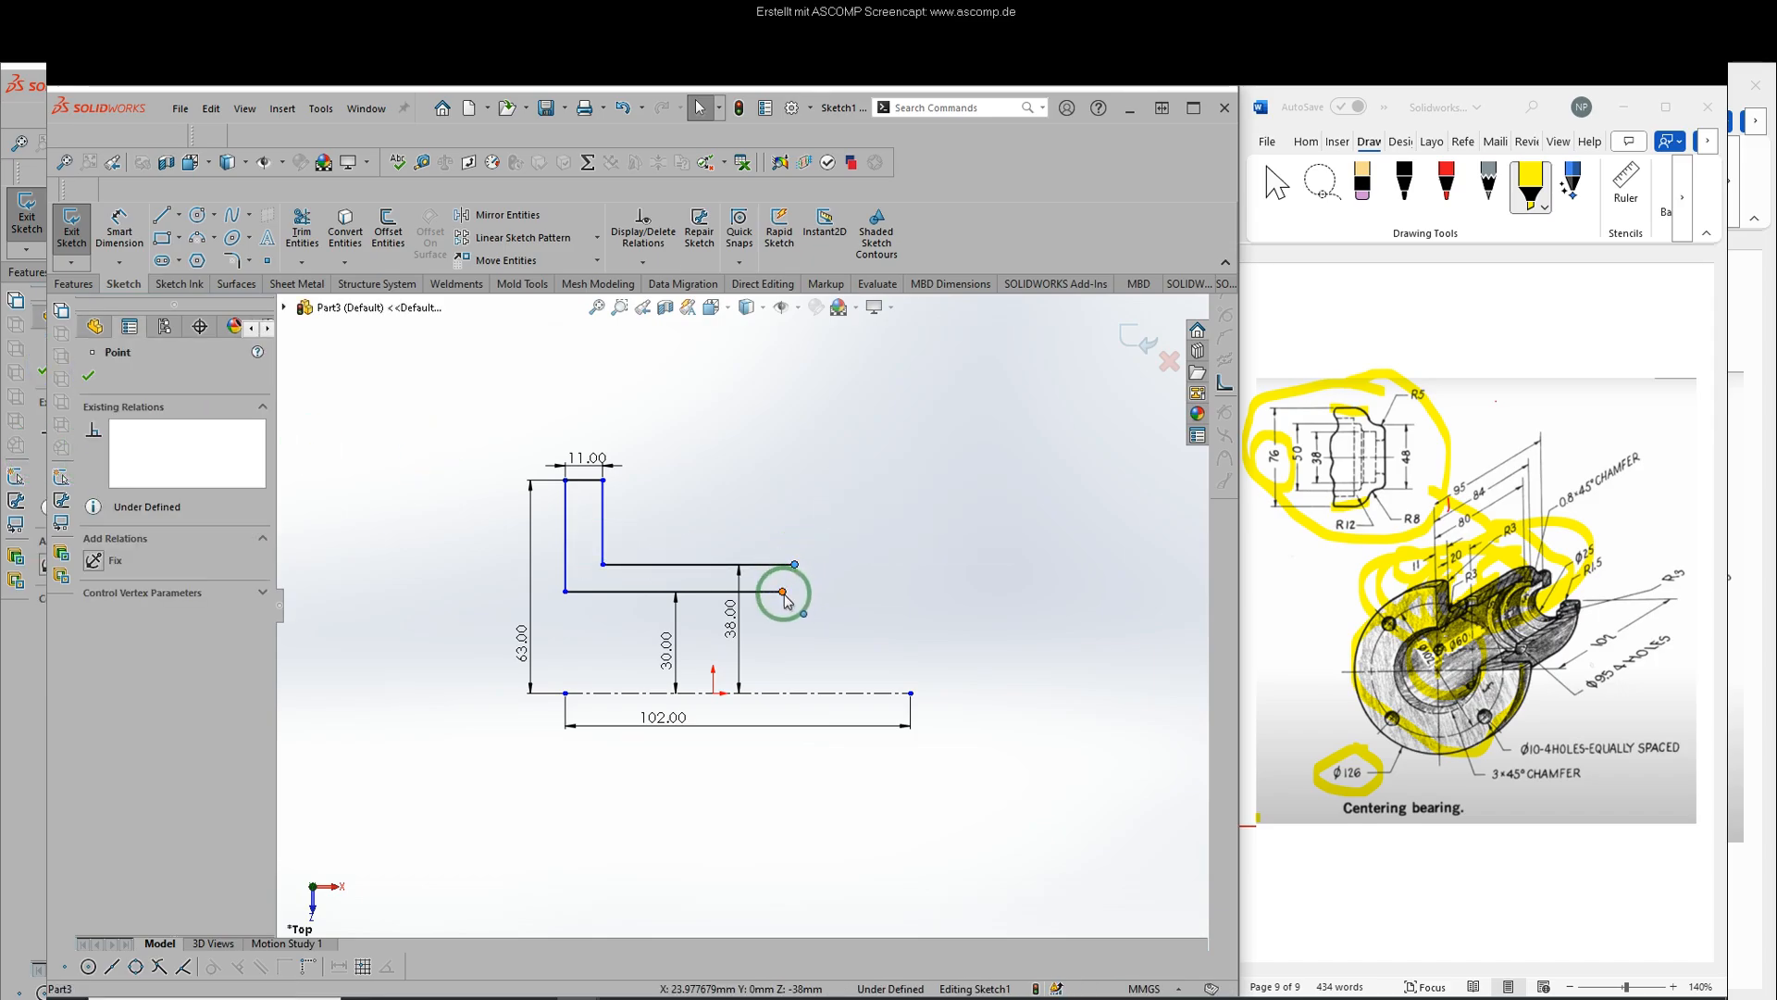
{"action": "left_click", "coordinate": [122, 575]}
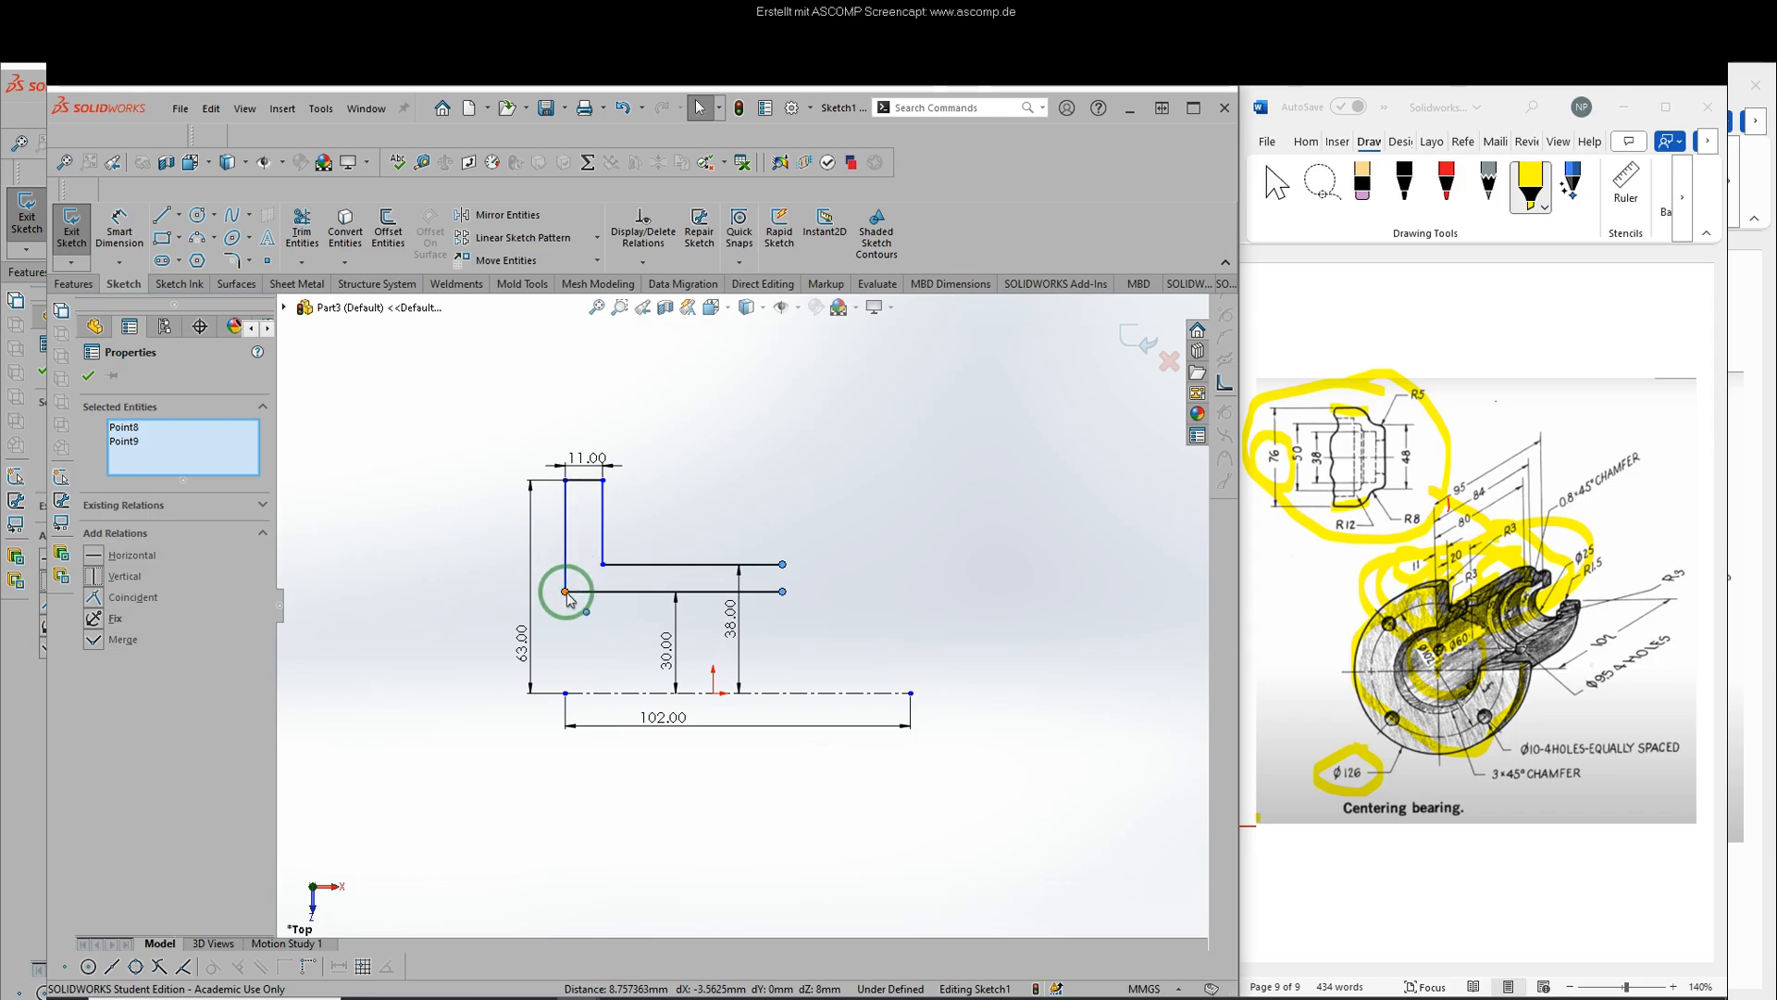
- Highlight the 80 mm length in the reference drawing and dimension the hub's outer line end 80 mm from the flange's outer face
{"action": "left_click", "coordinate": [1449, 526]}
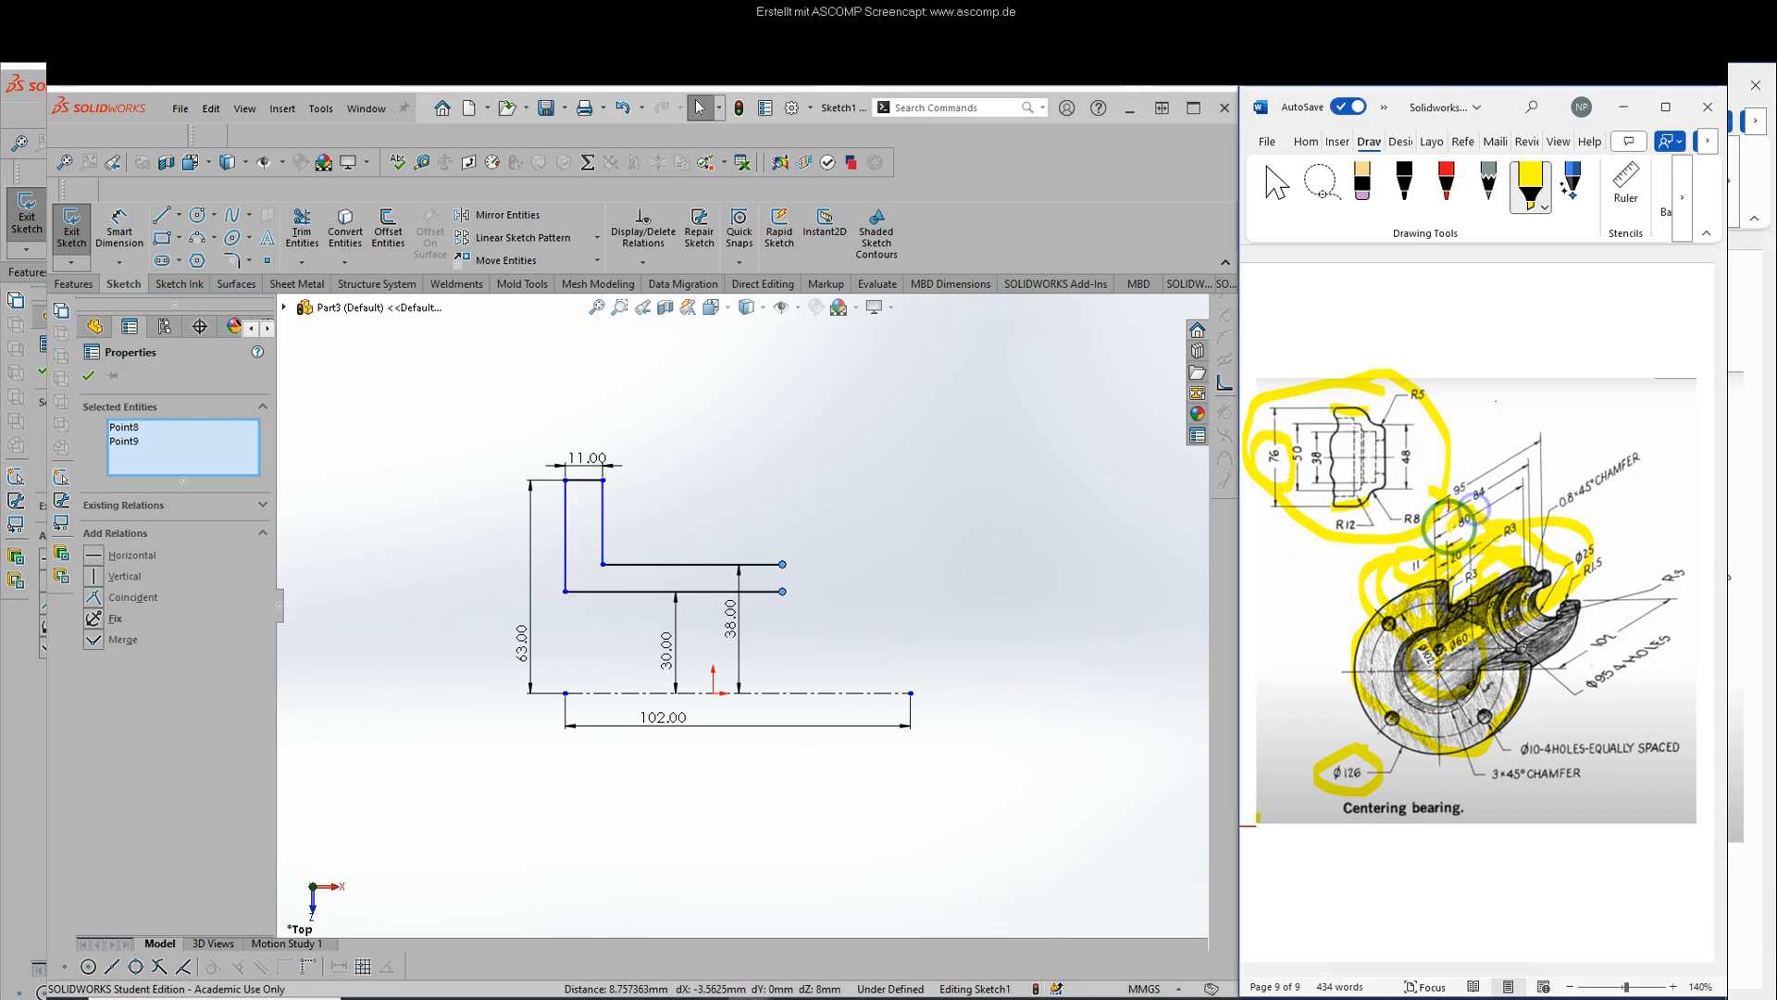
{"action": "left_click", "coordinate": [119, 231]}
{"action": "left_click", "coordinate": [566, 591]}
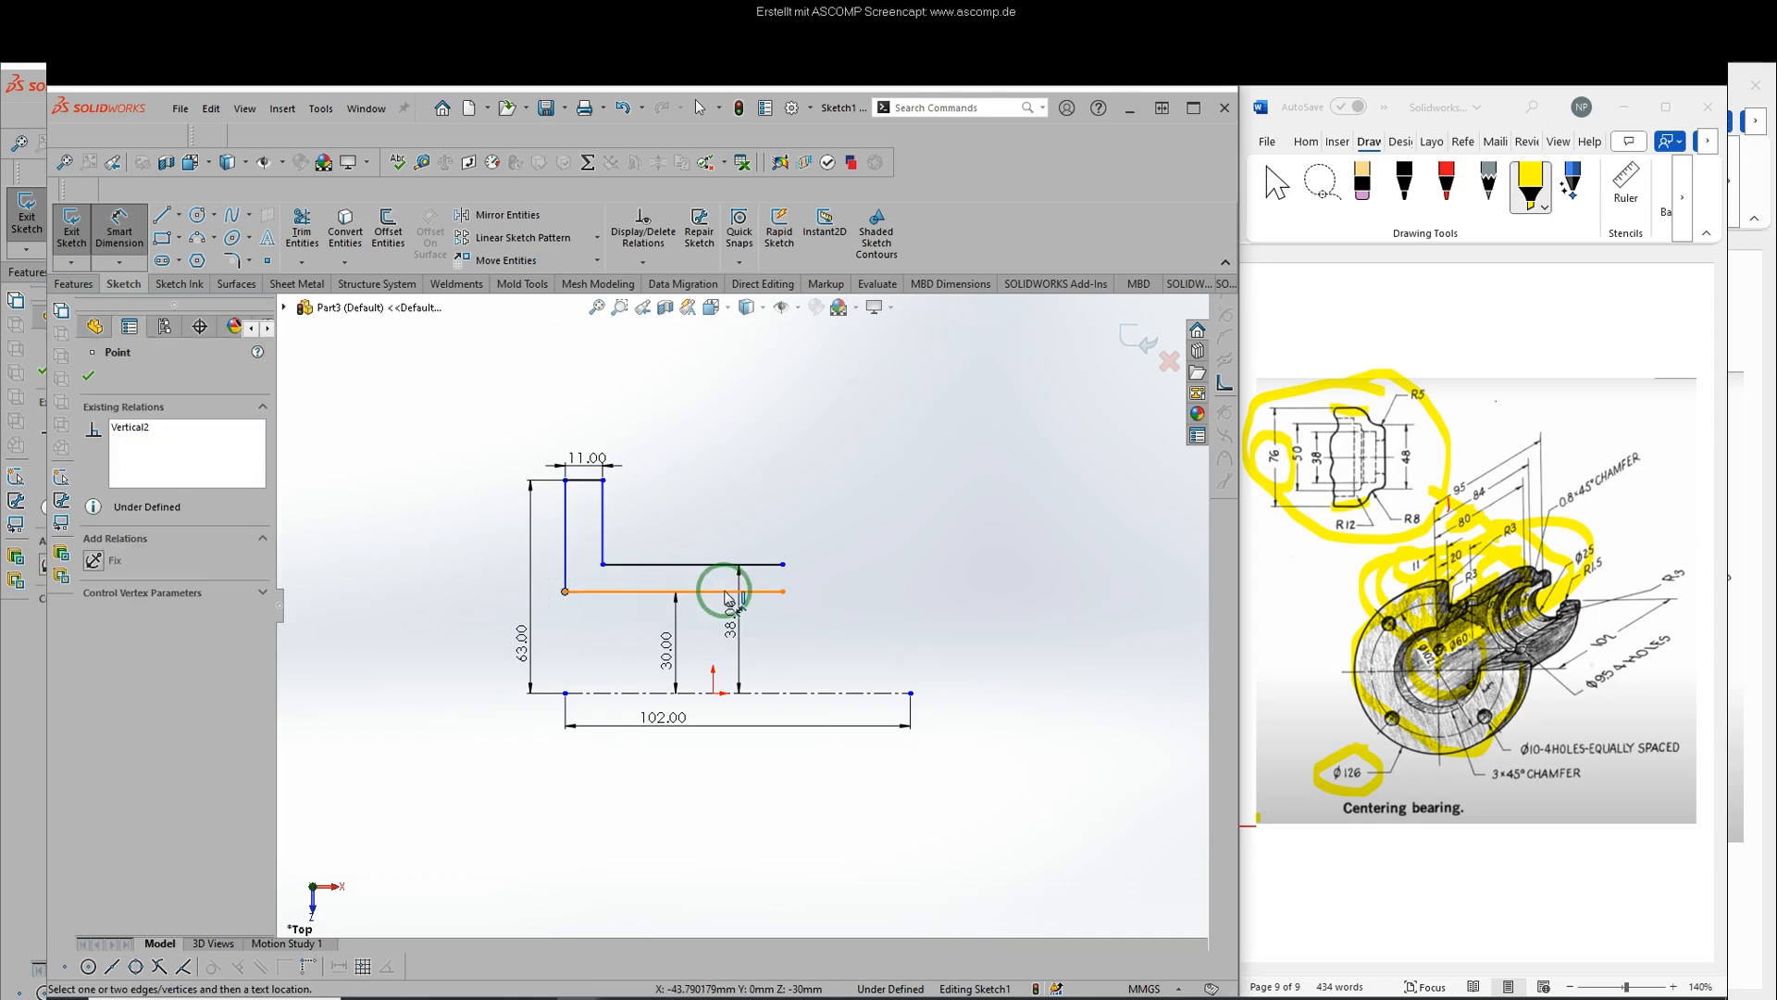
{"action": "left_click", "coordinate": [783, 566]}
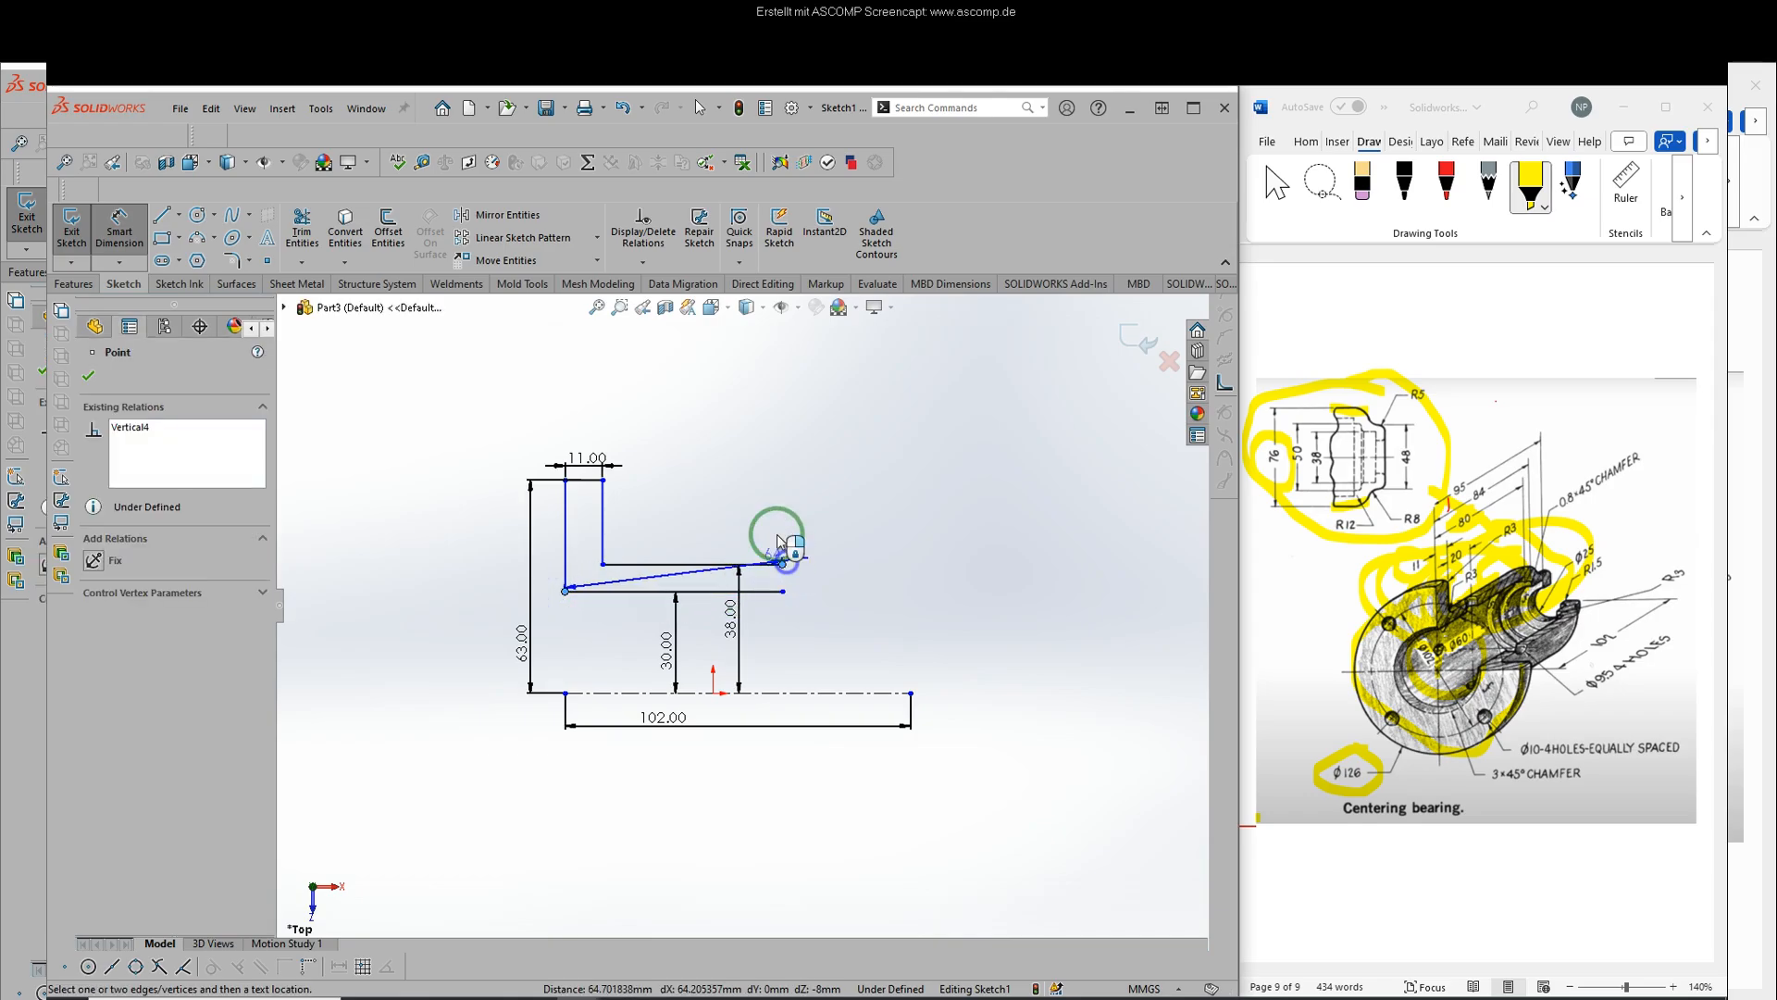
{"action": "left_click", "coordinate": [768, 404]}
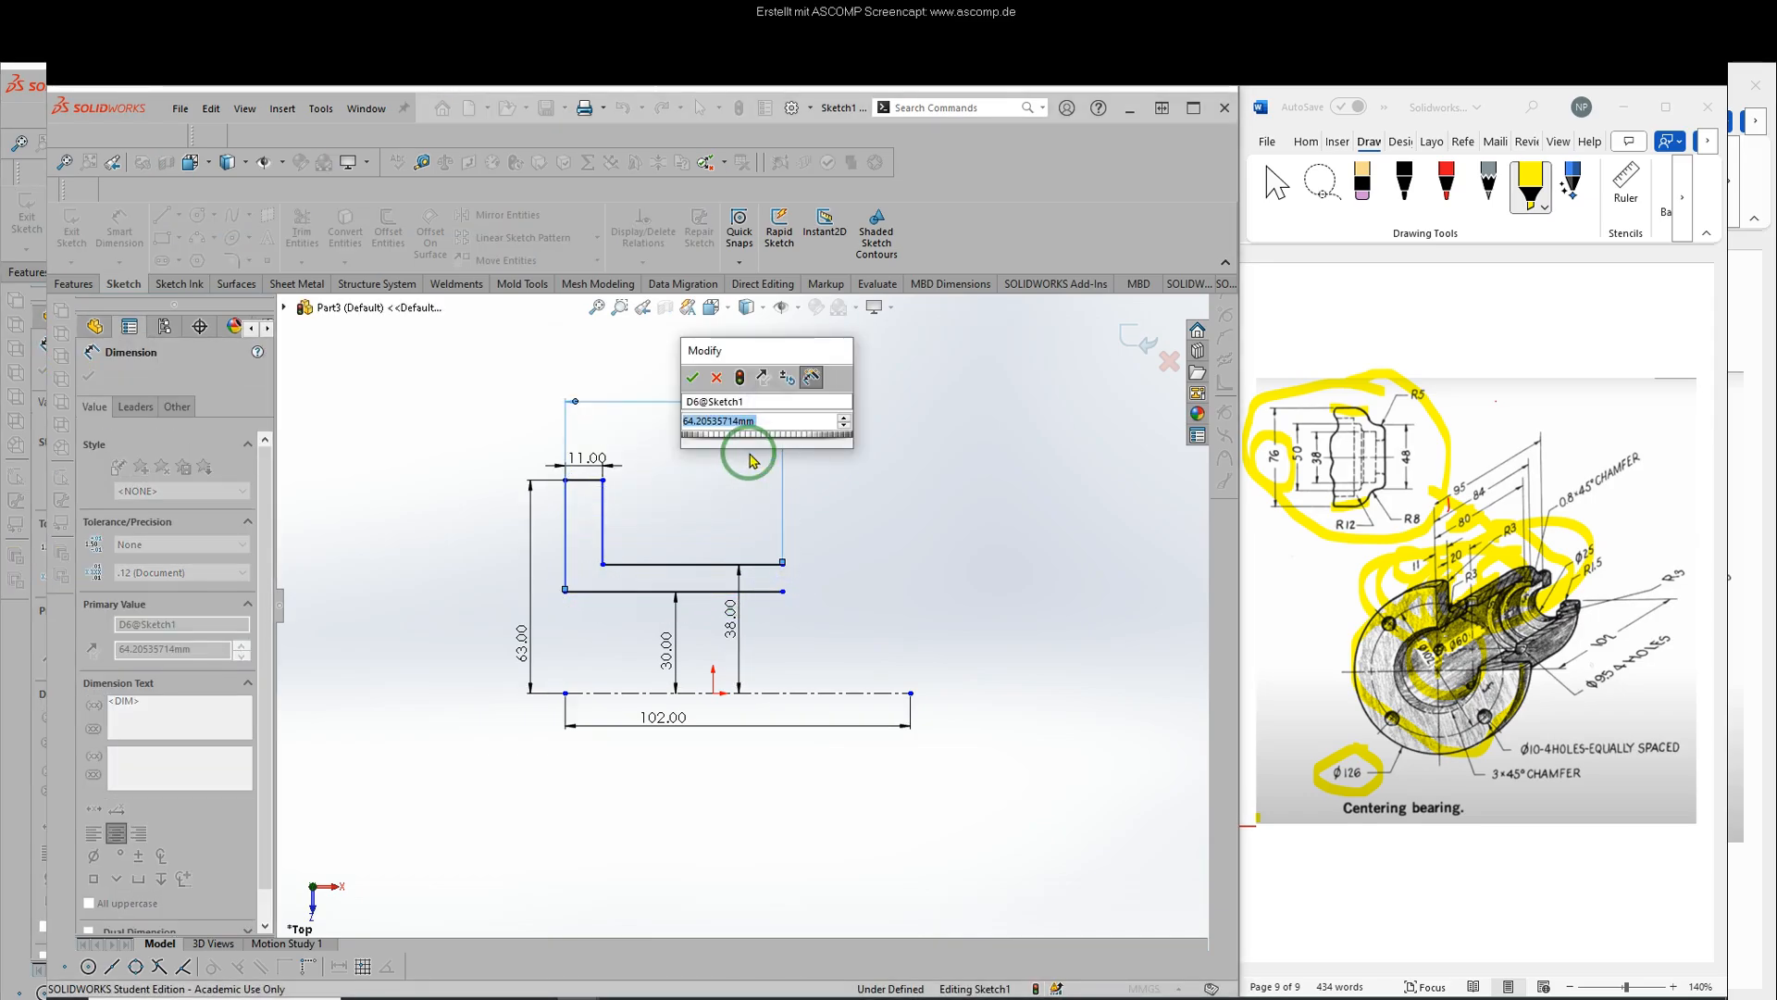
{"action": "type", "text": "80"}
{"action": "key", "text": "Return"}
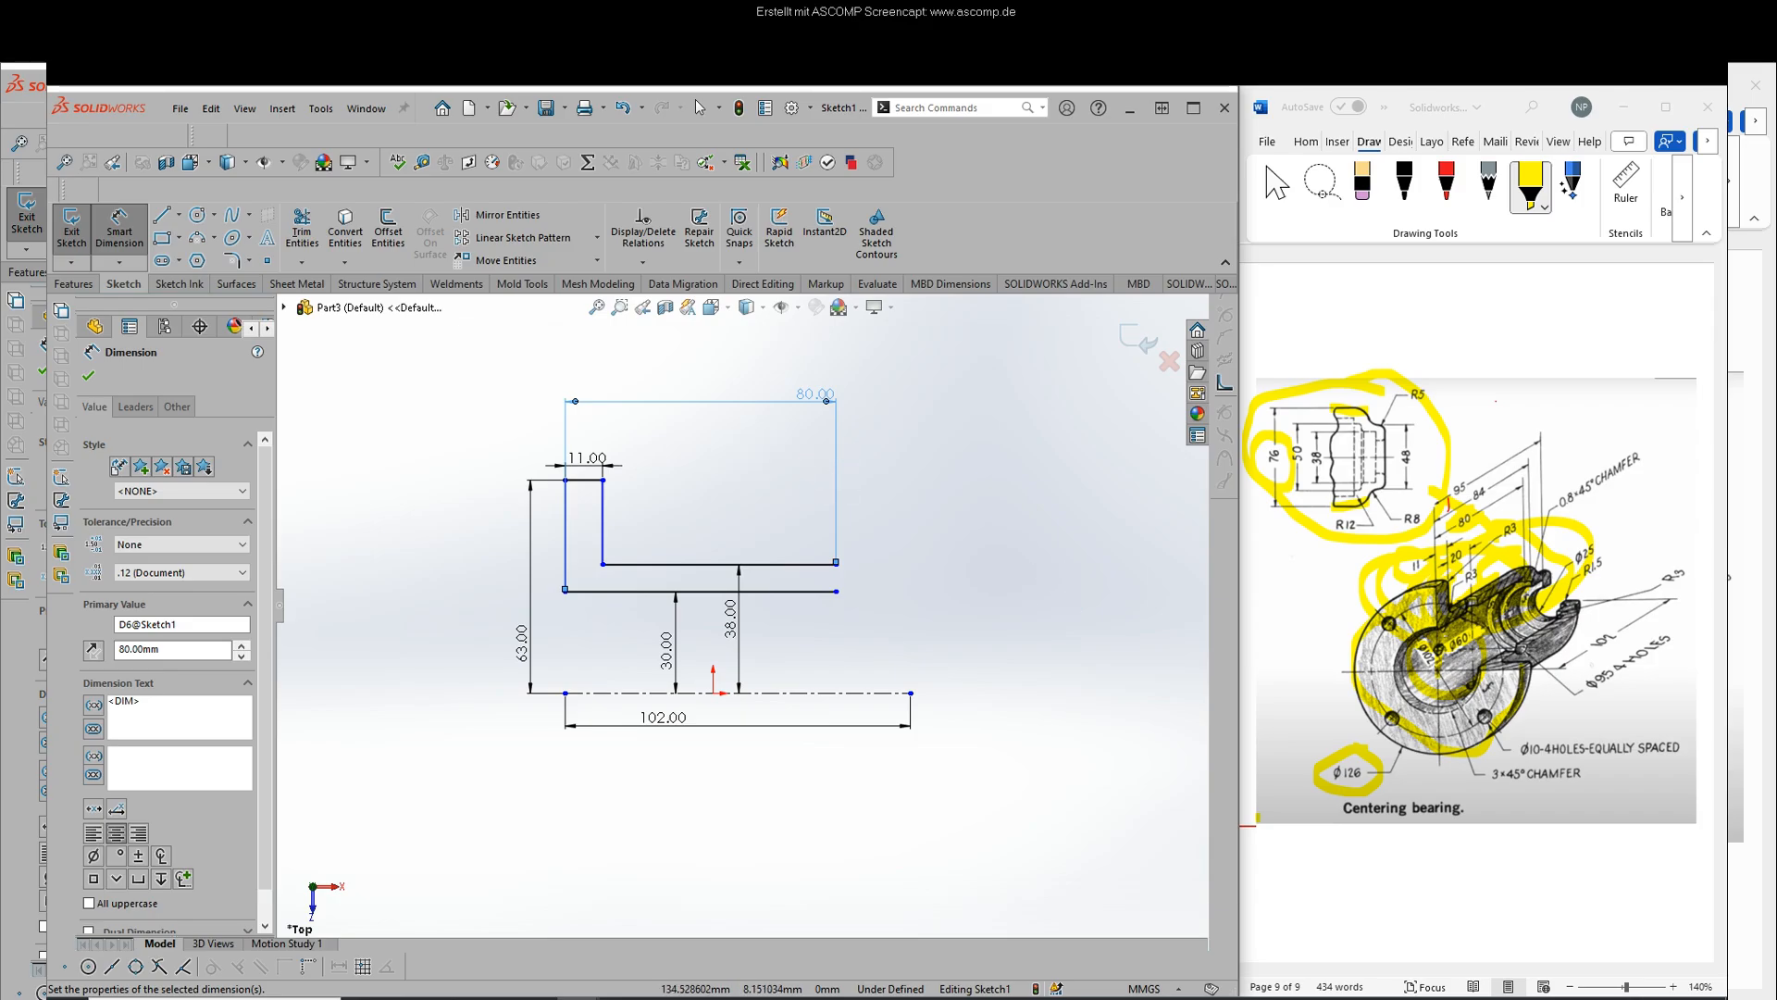
- Switch to the black pen in Word and mark the curved end section of the hub in the reference drawing
{"action": "left_click", "coordinate": [1455, 298]}
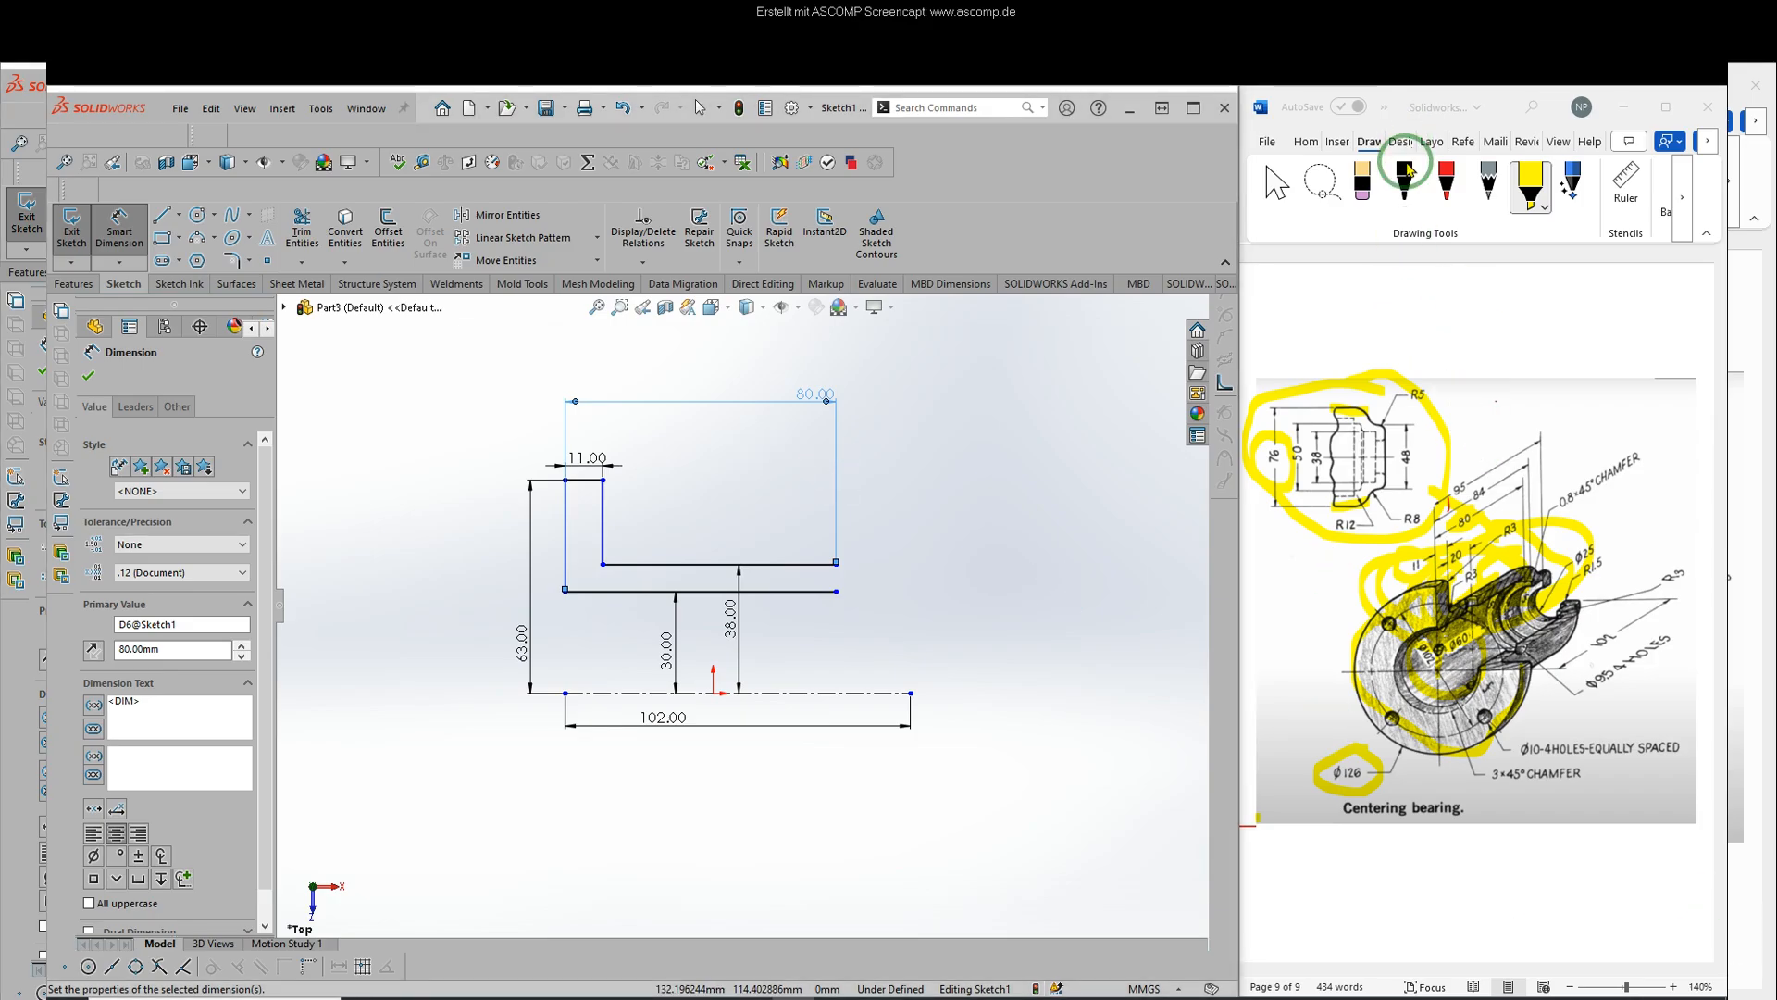
{"action": "left_click", "coordinate": [1384, 195]}
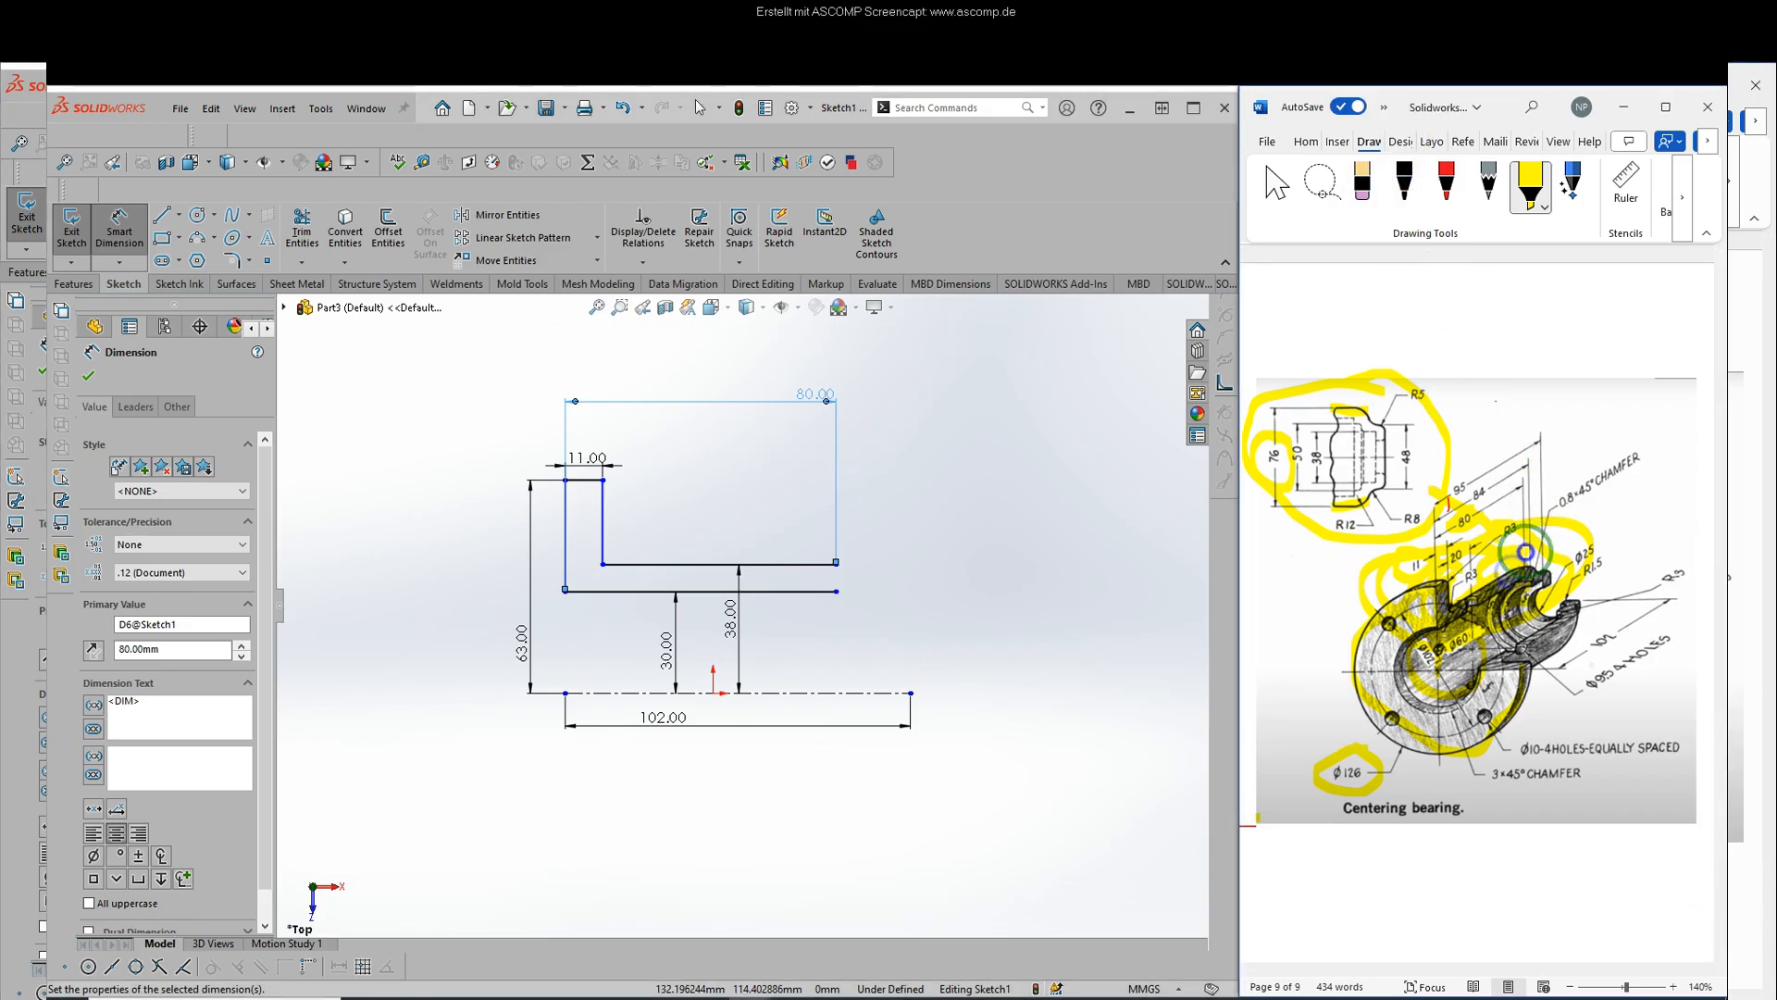
{"action": "left_click", "coordinate": [1404, 185]}
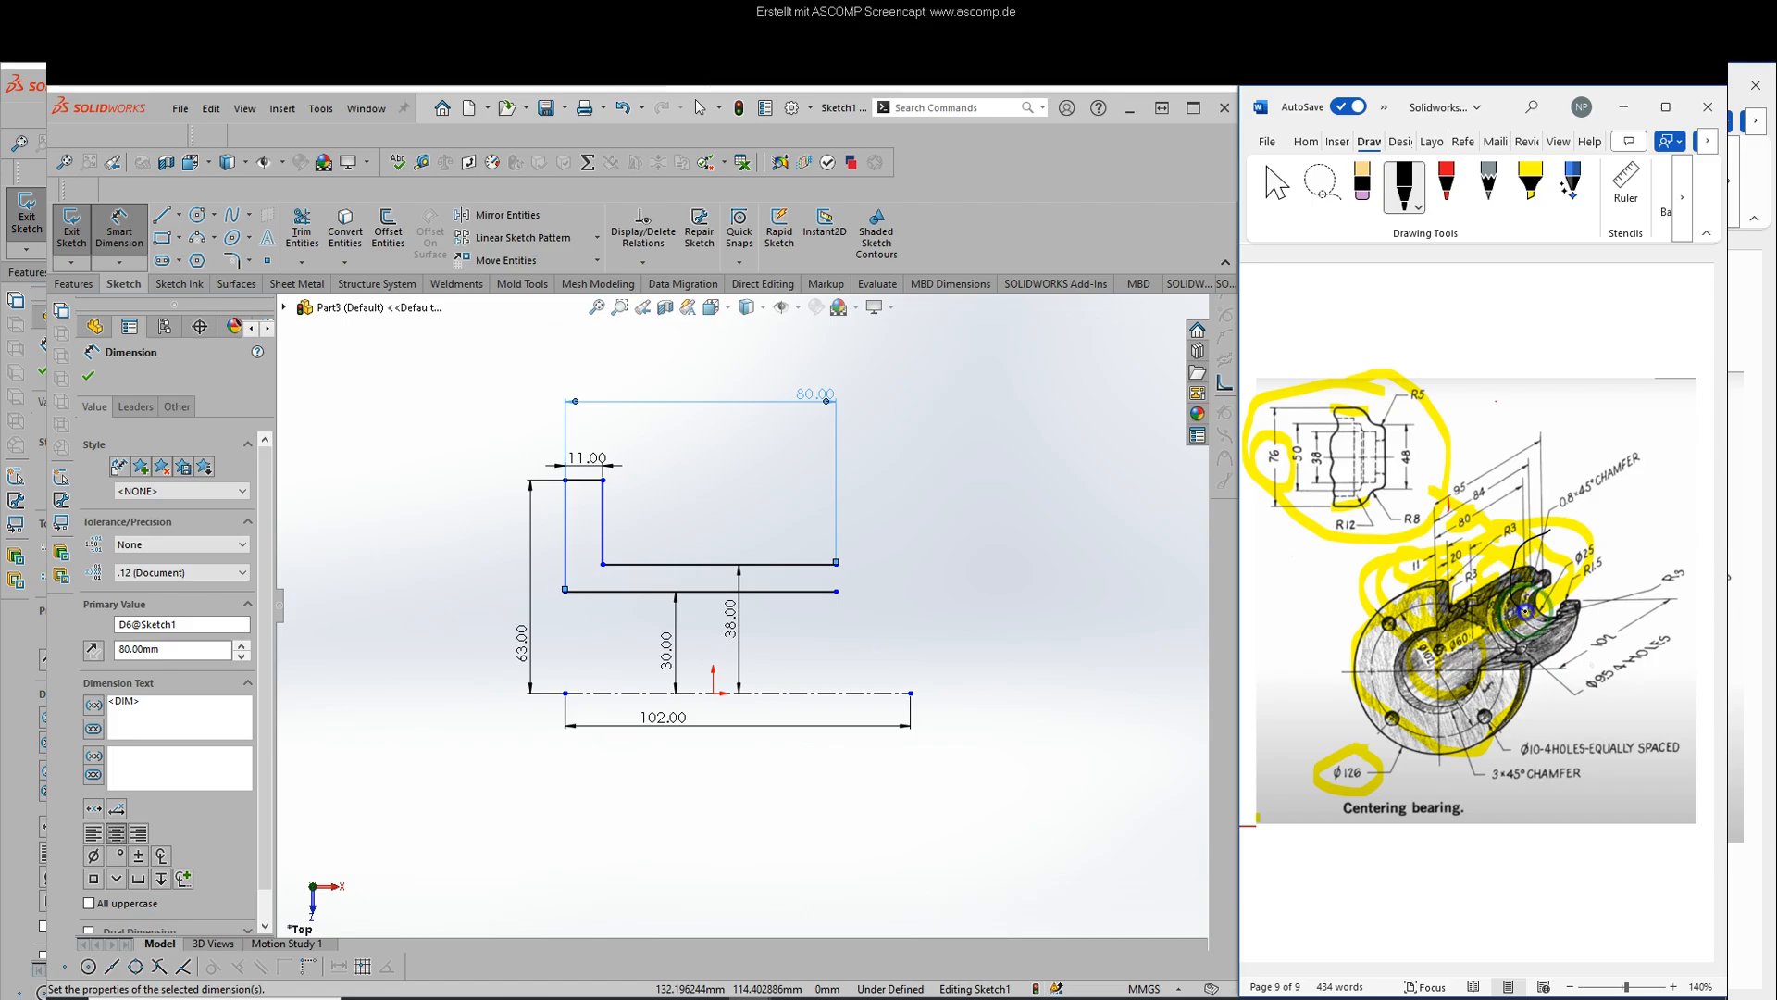
{"action": "left_click_drag", "start_coordinate": [1568, 545], "coordinate": [1541, 529]}
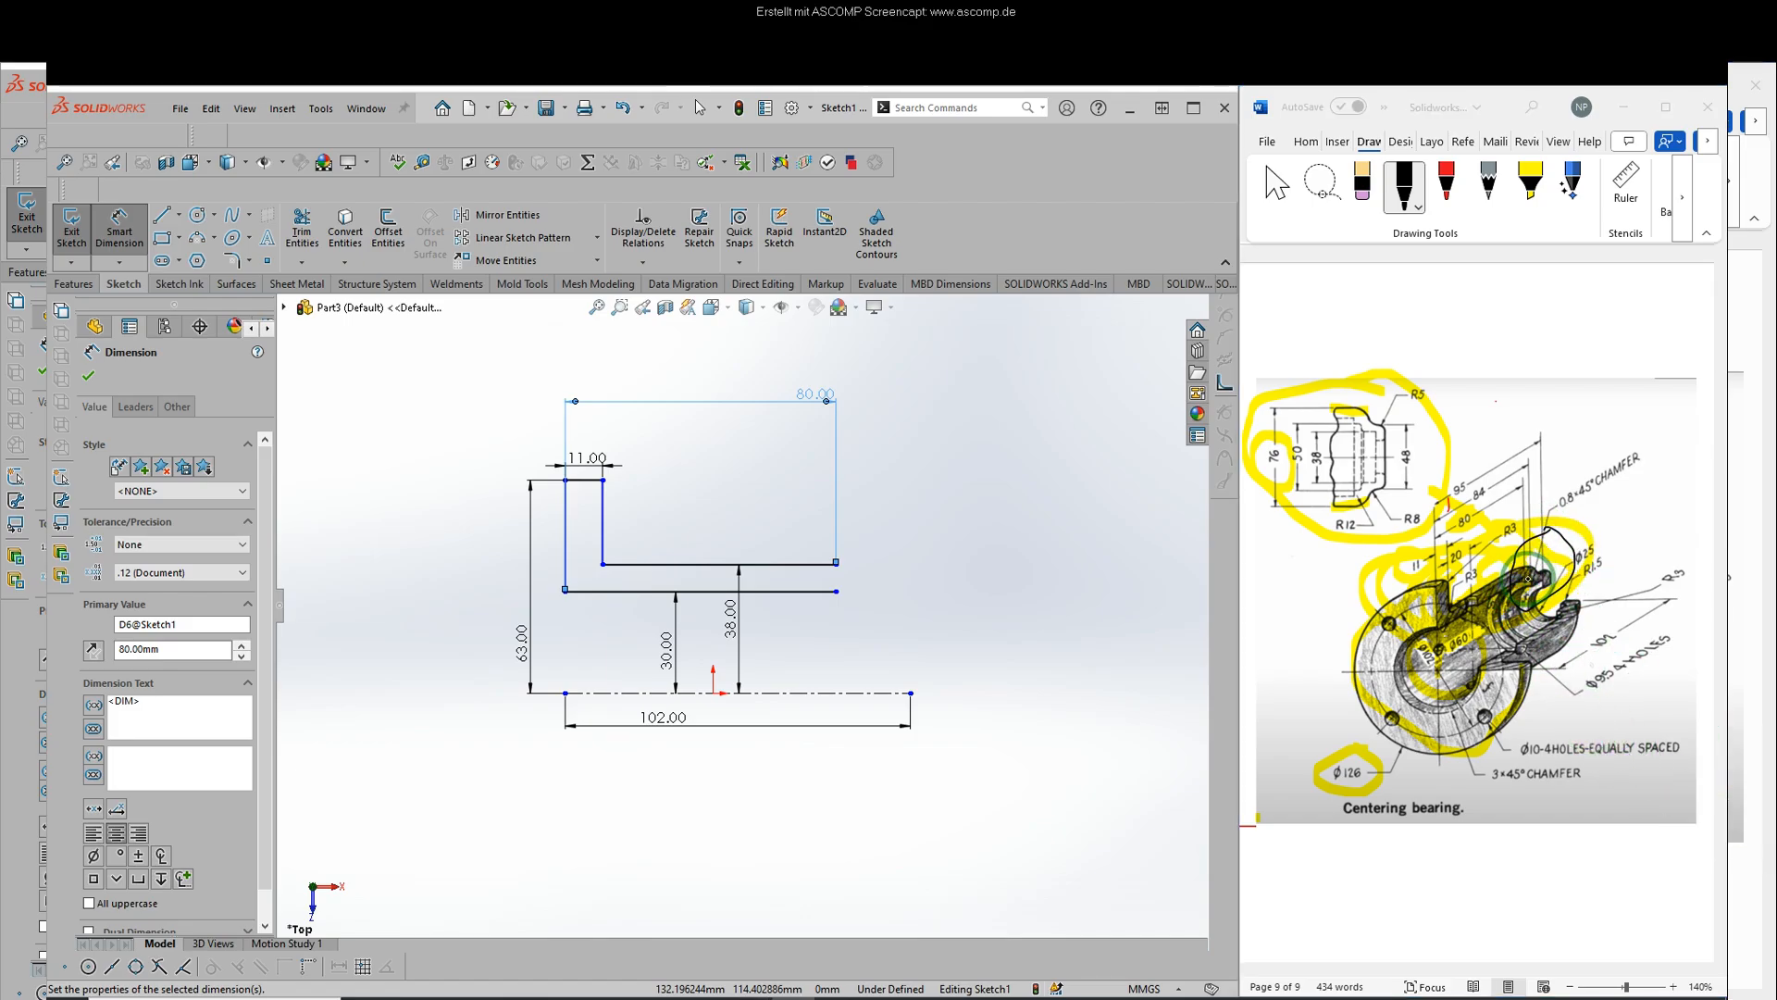
{"action": "left_click", "coordinate": [1525, 579]}
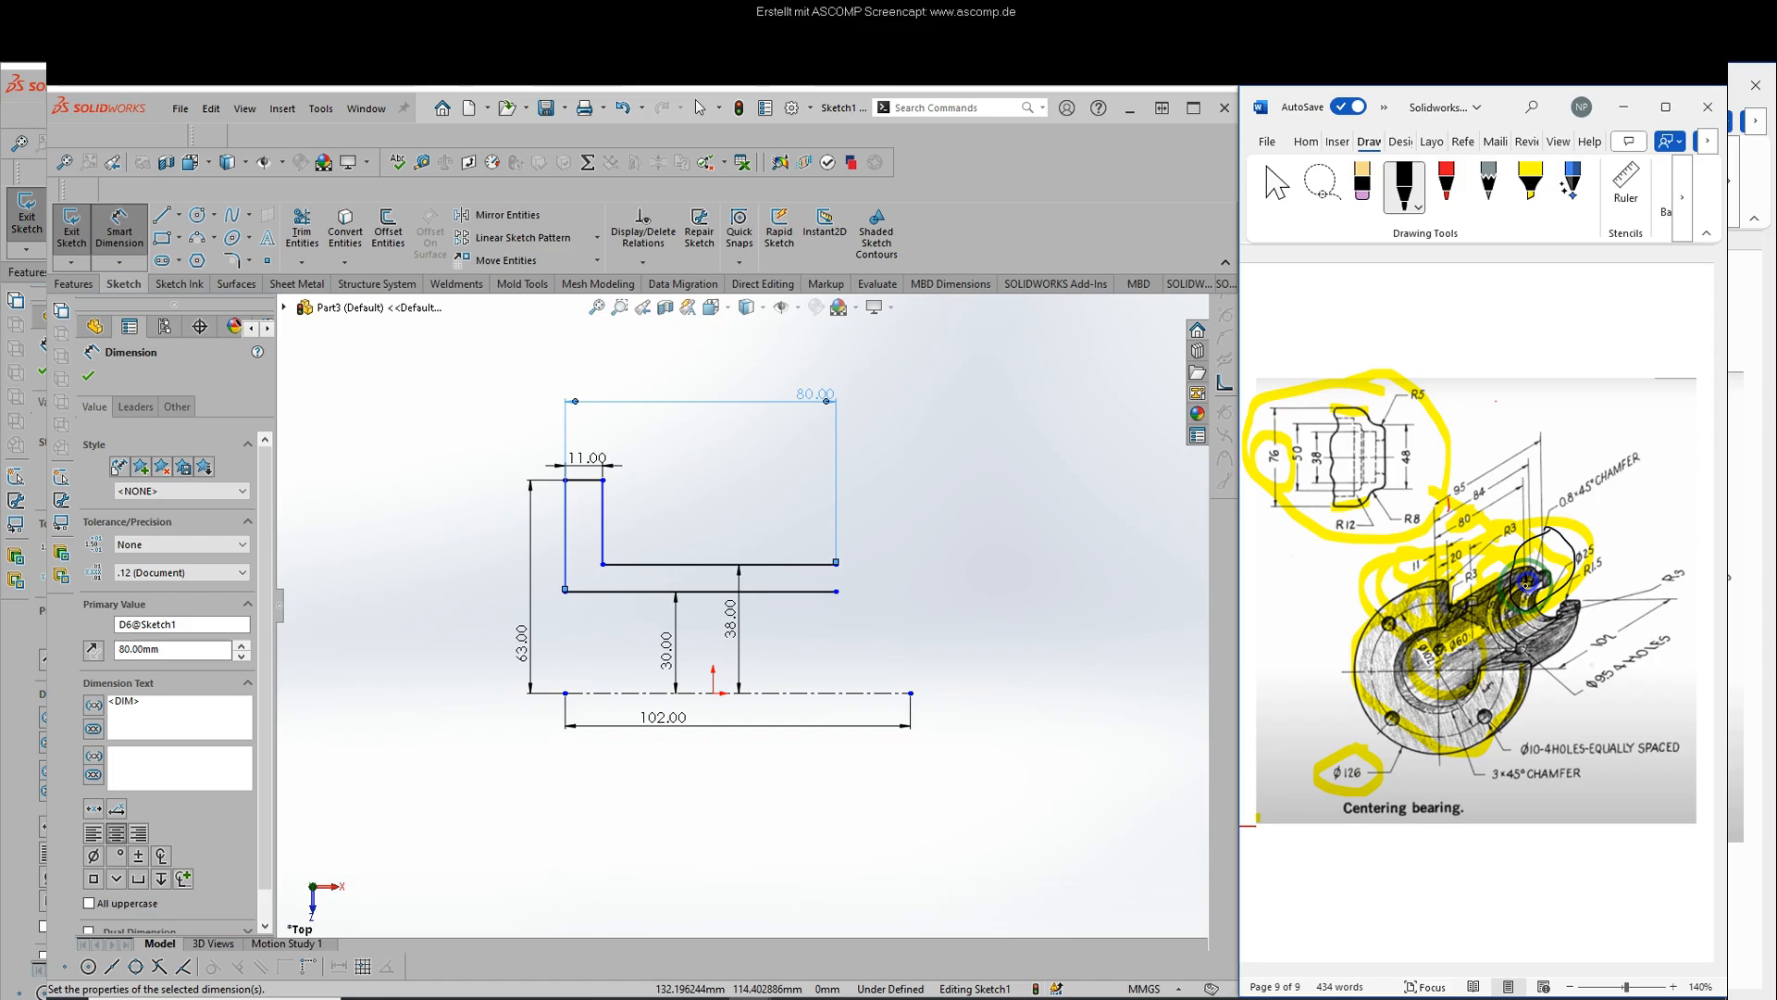
- Draw a vertical line about 5.8 mm long from the inner hub line's free end toward the centerline in the SOLIDWORKS sketch
{"action": "left_click", "coordinate": [161, 214]}
{"action": "left_click", "coordinate": [836, 591]}
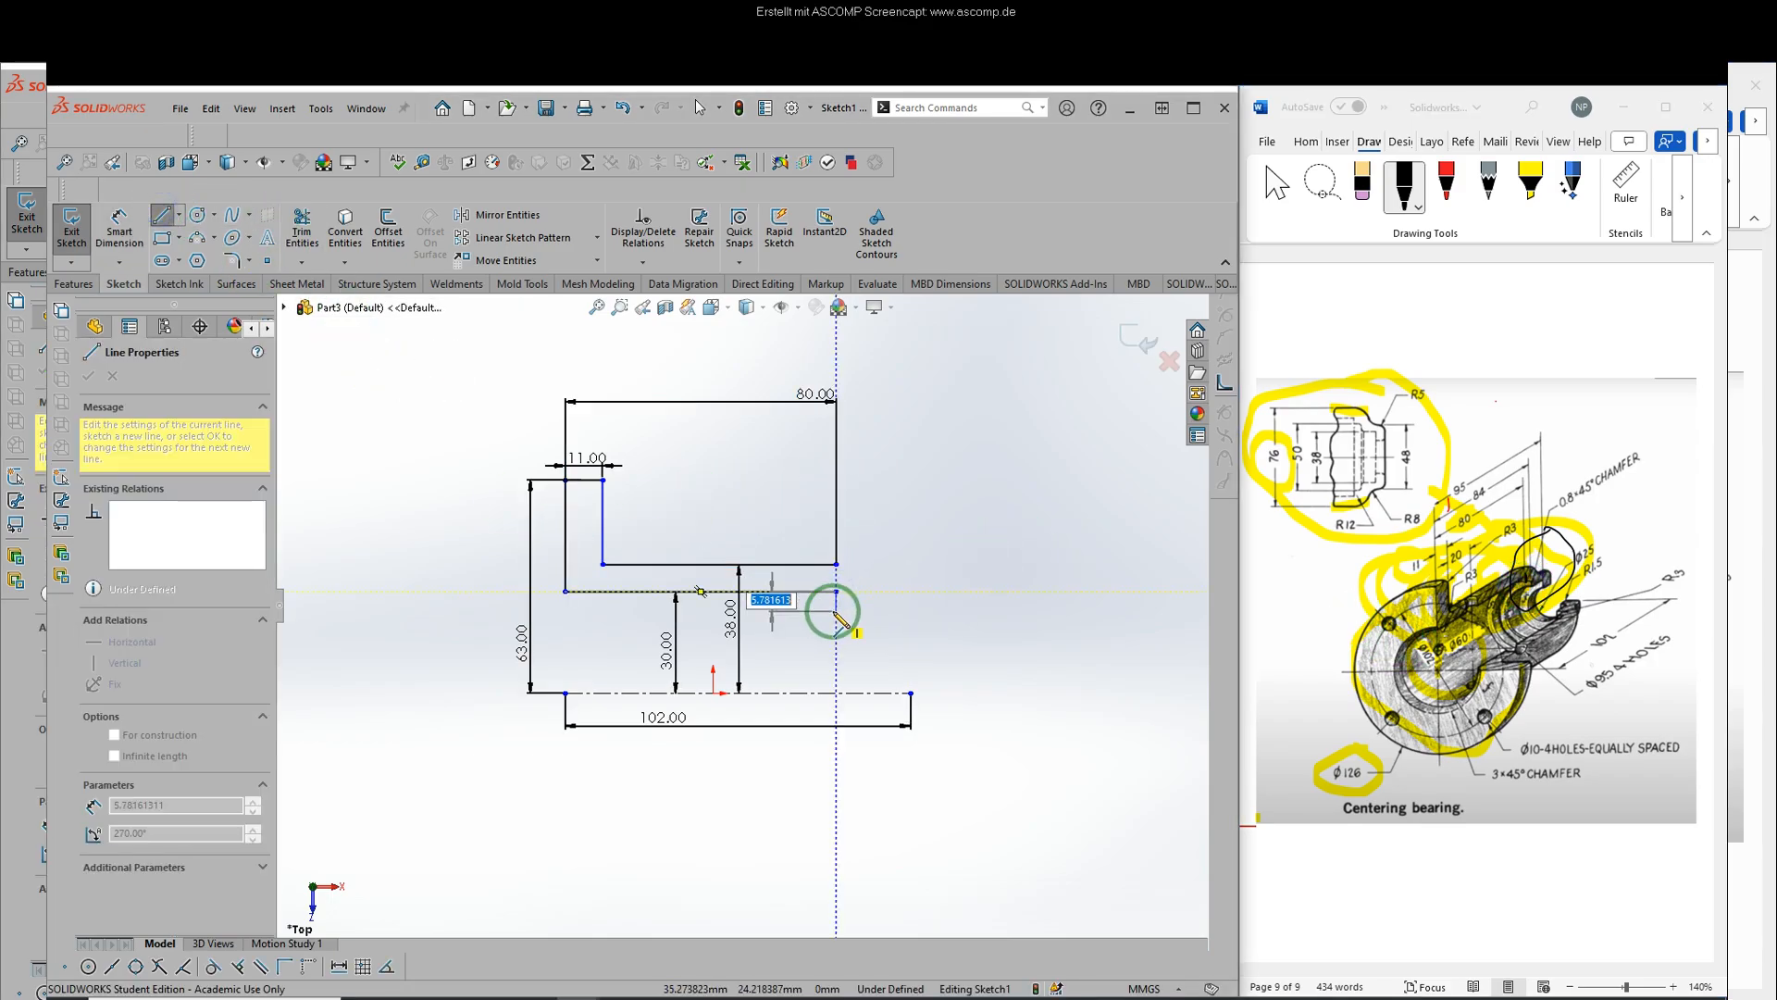
{"action": "left_click", "coordinate": [836, 610]}
{"action": "right_click", "coordinate": [901, 588]}
{"action": "left_click", "coordinate": [921, 594]}
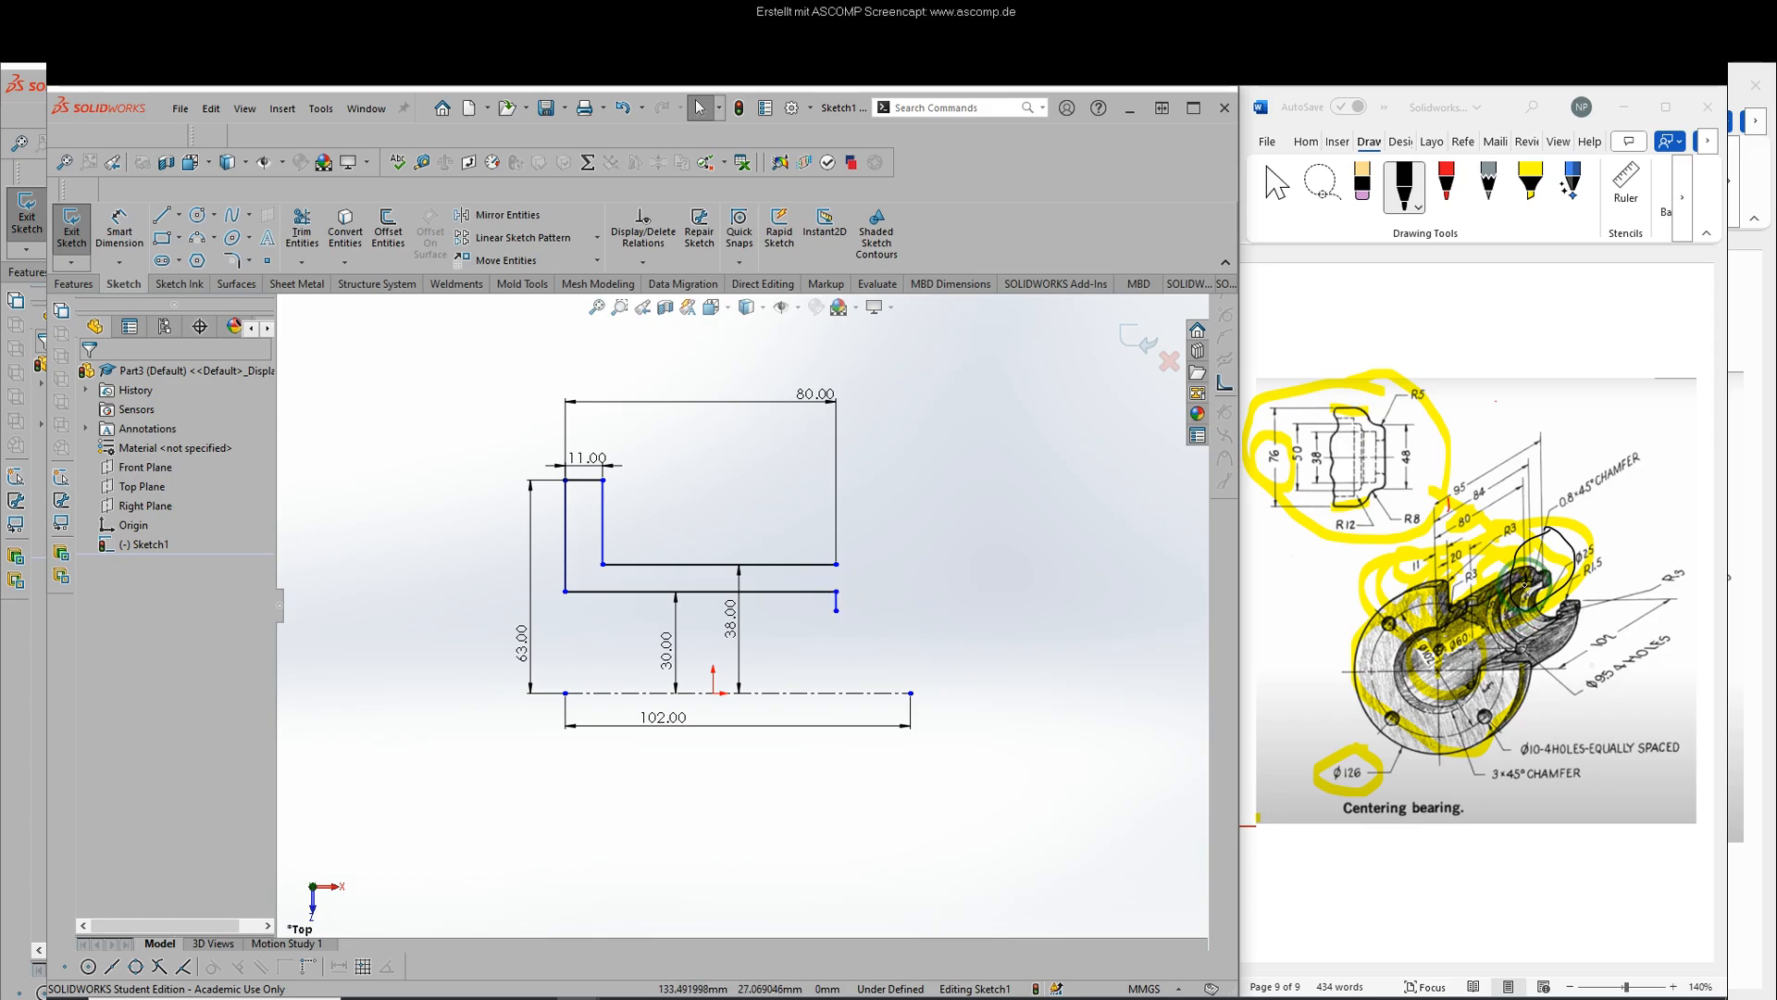
- Mark the curved hub end in the reference drawing and sketch a three-point arc outward from the short vertical line's lower end in SOLIDWORKS
{"action": "left_click", "coordinate": [1528, 582]}
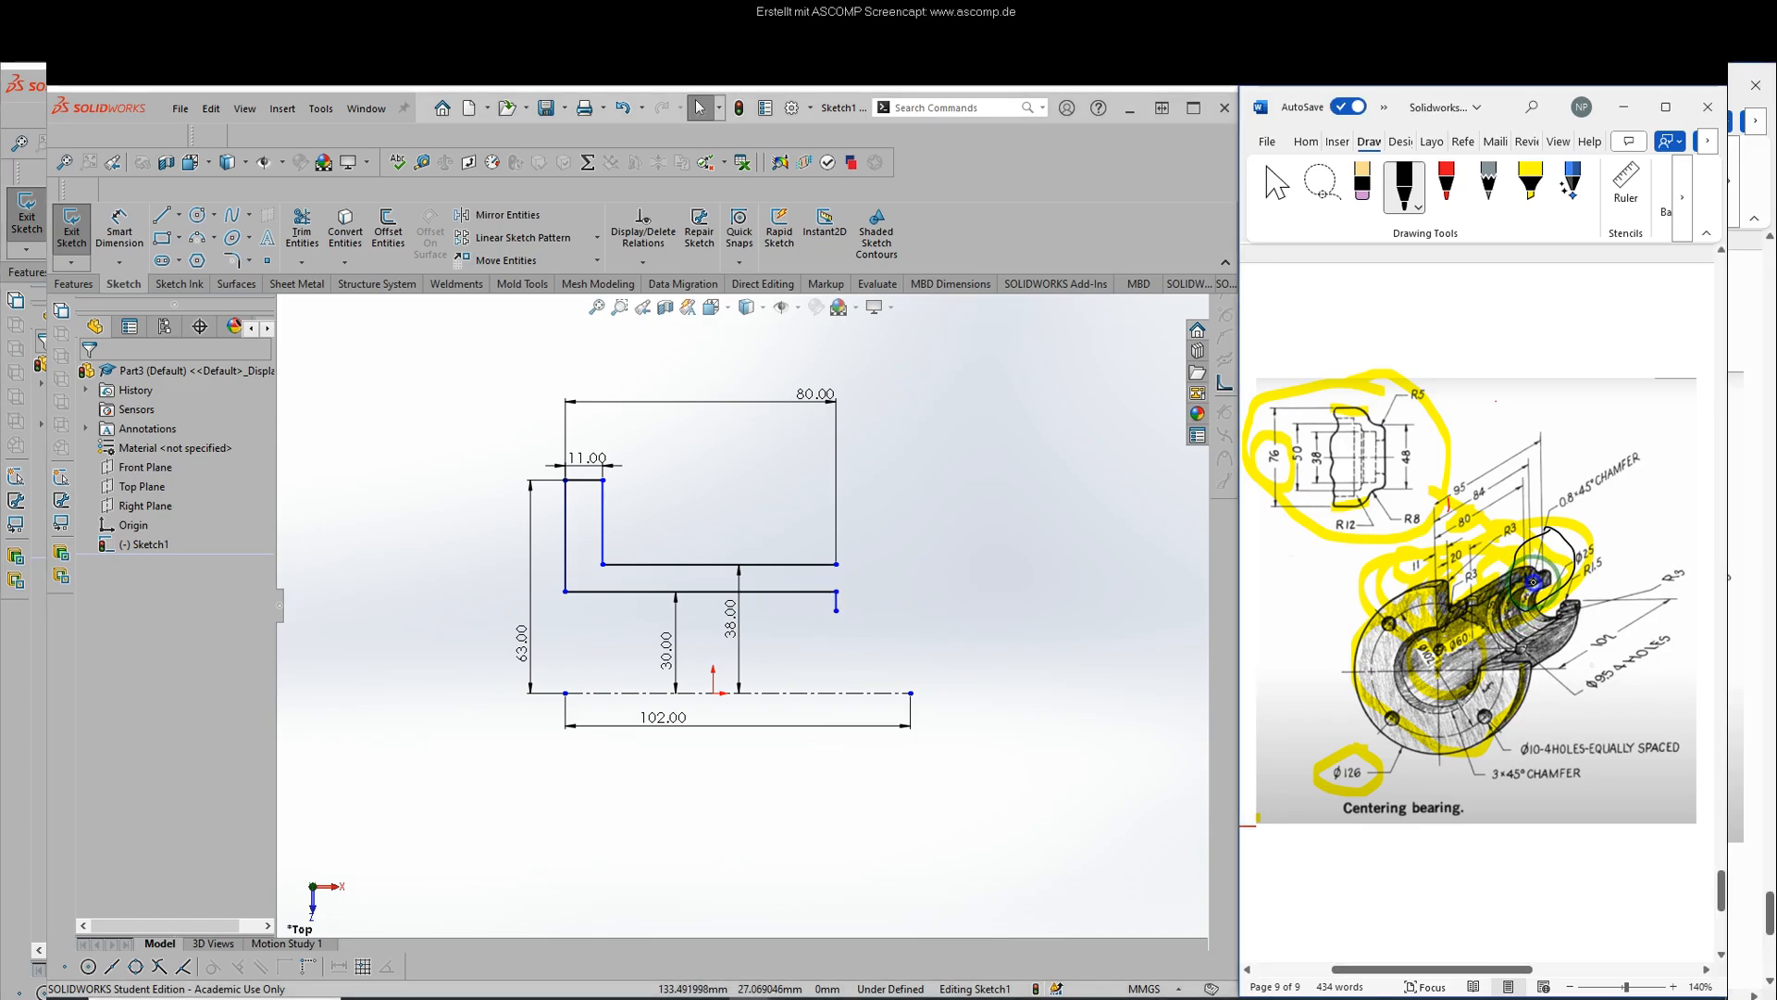
{"action": "left_click", "coordinate": [214, 238]}
{"action": "left_click", "coordinate": [238, 293]}
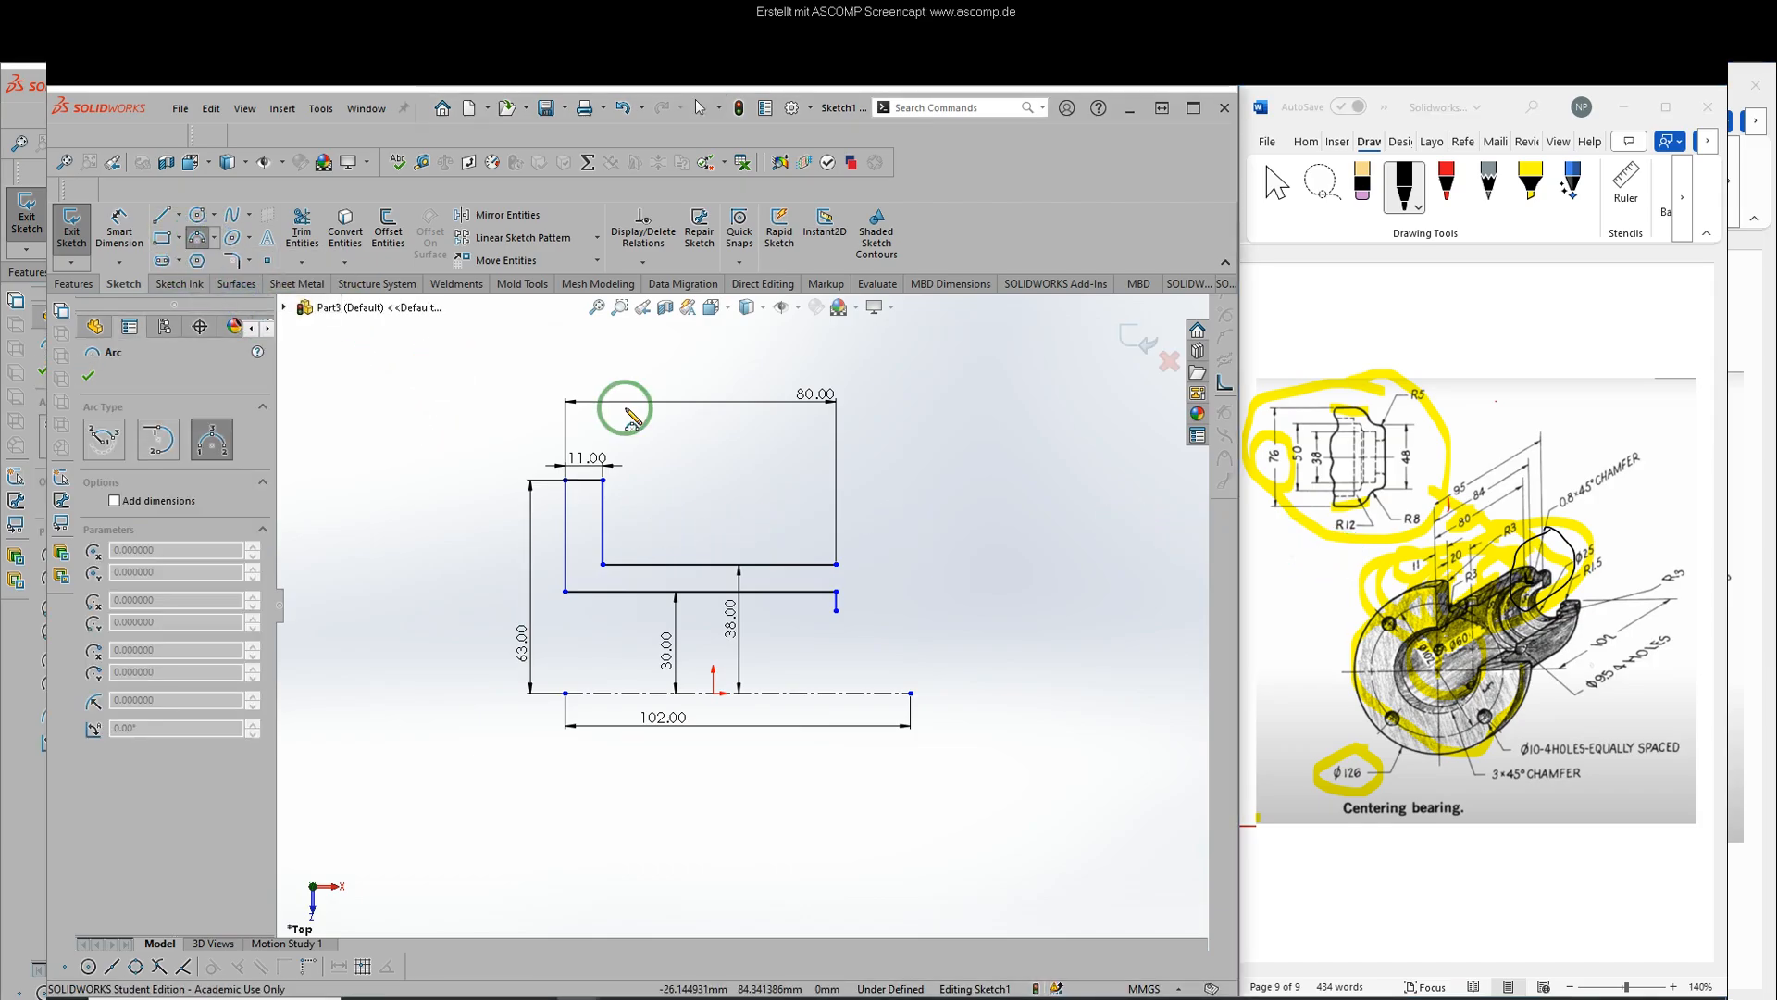
{"action": "left_click", "coordinate": [837, 592]}
{"action": "left_click", "coordinate": [837, 609]}
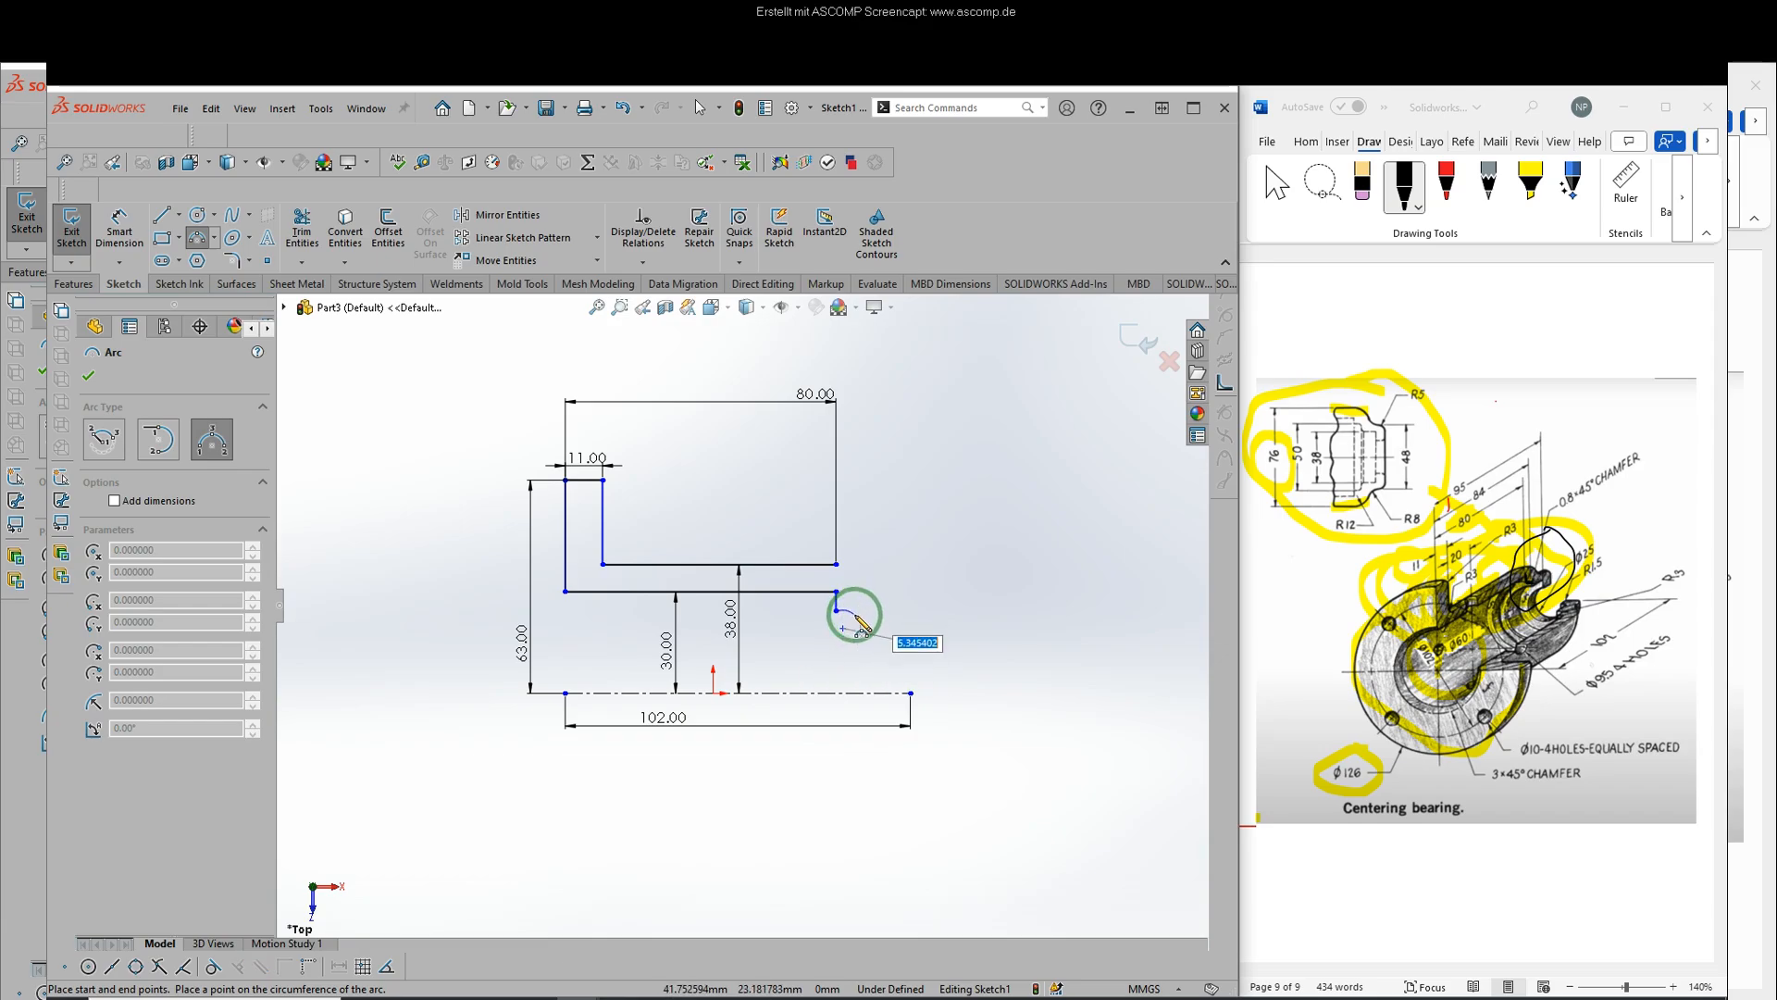
{"action": "left_click", "coordinate": [856, 612]}
{"action": "right_click", "coordinate": [892, 581]}
{"action": "left_click", "coordinate": [895, 590]}
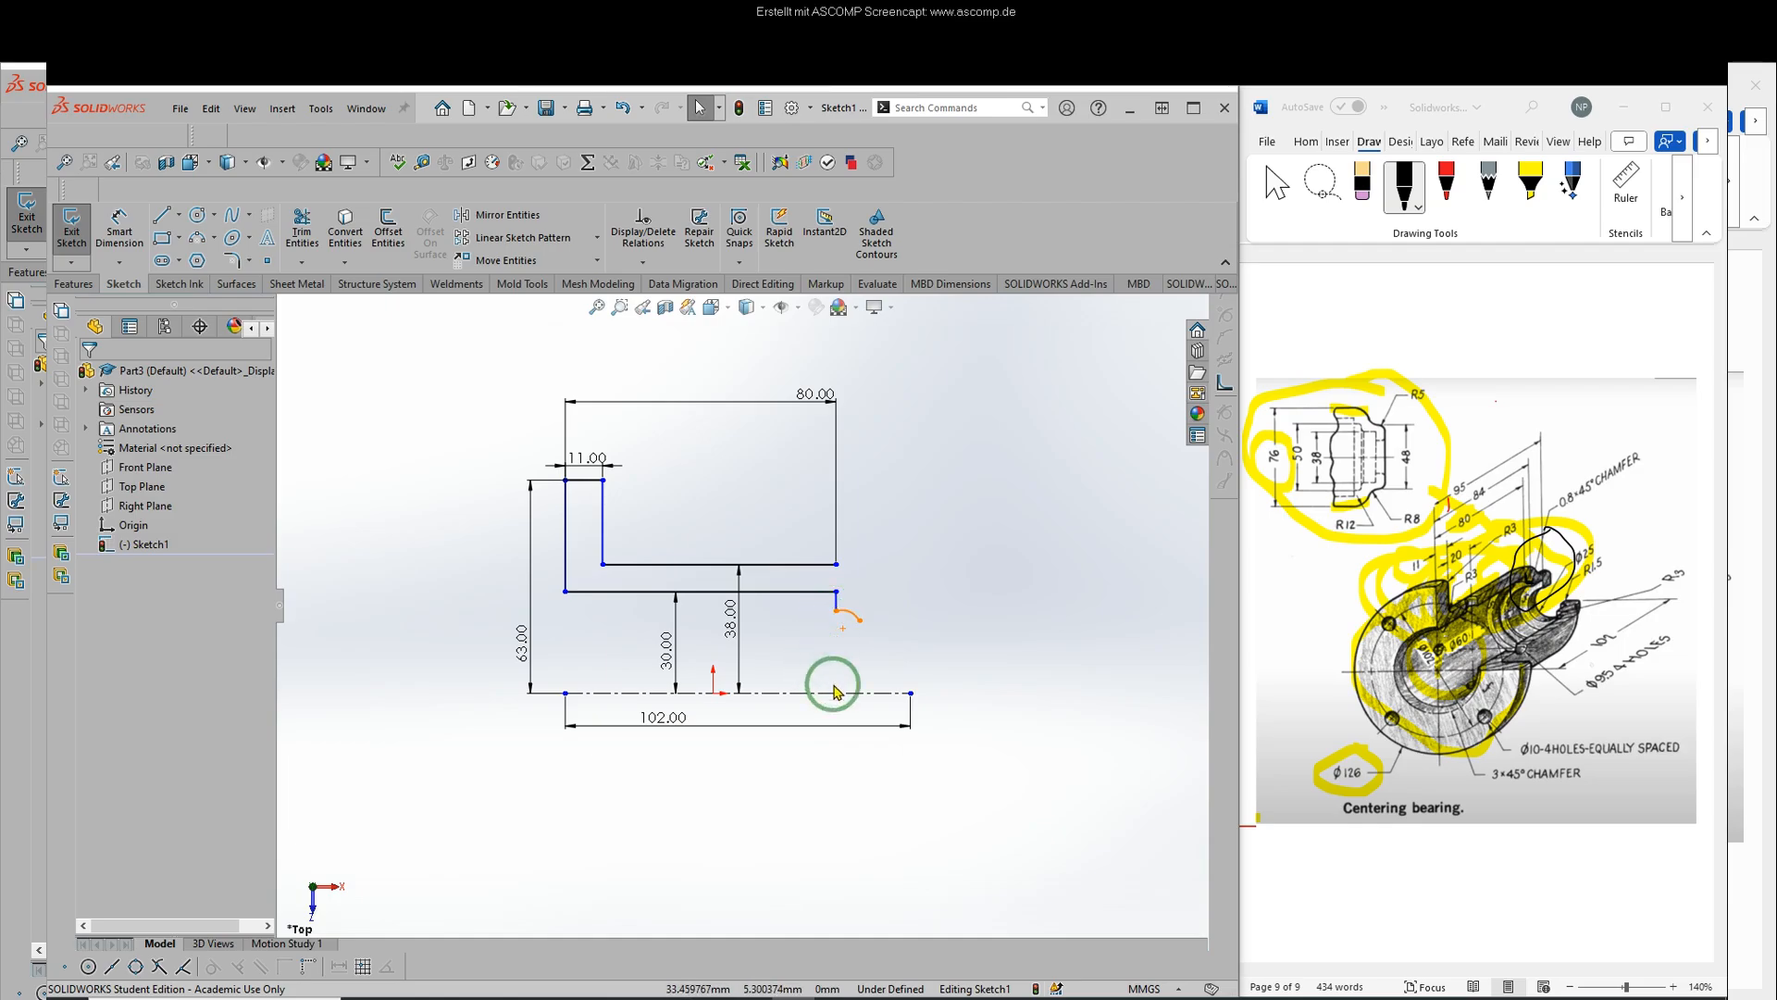
- Mark the 50 mm diameter in the reference drawing and dimension the arc's upper end 25 mm from the centerline
{"action": "left_click", "coordinate": [119, 227]}
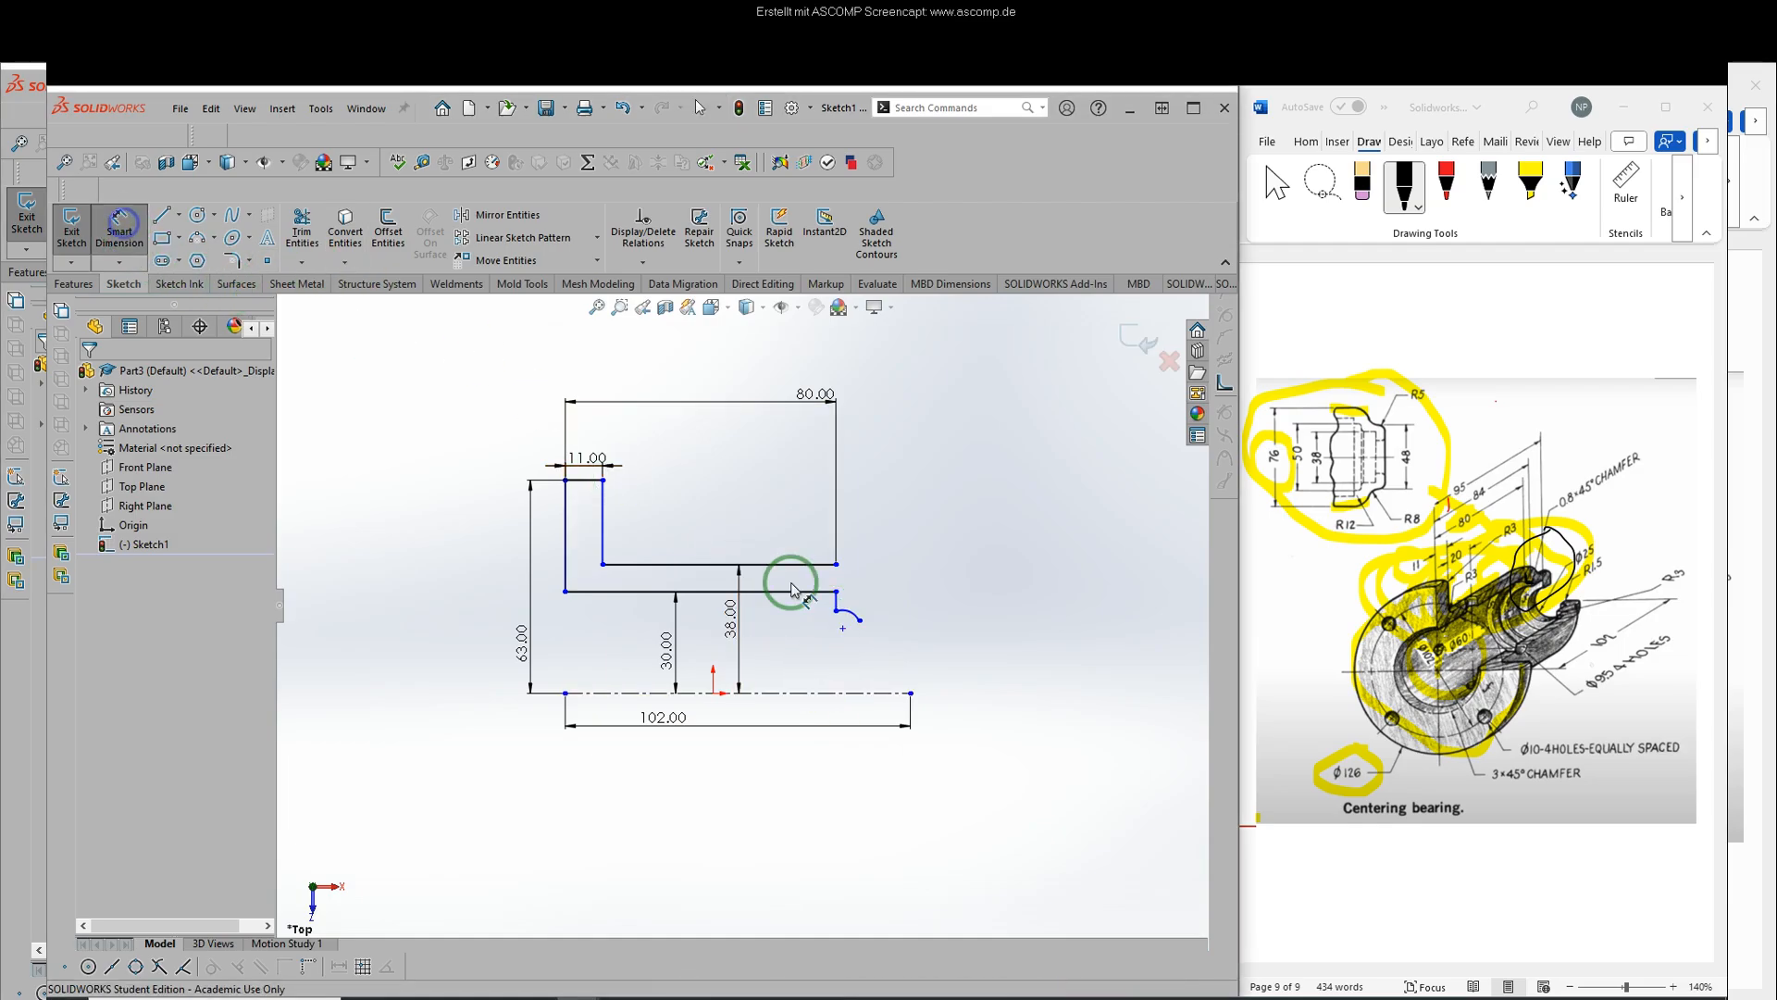
{"action": "left_click", "coordinate": [835, 611]}
{"action": "left_click", "coordinate": [839, 692]}
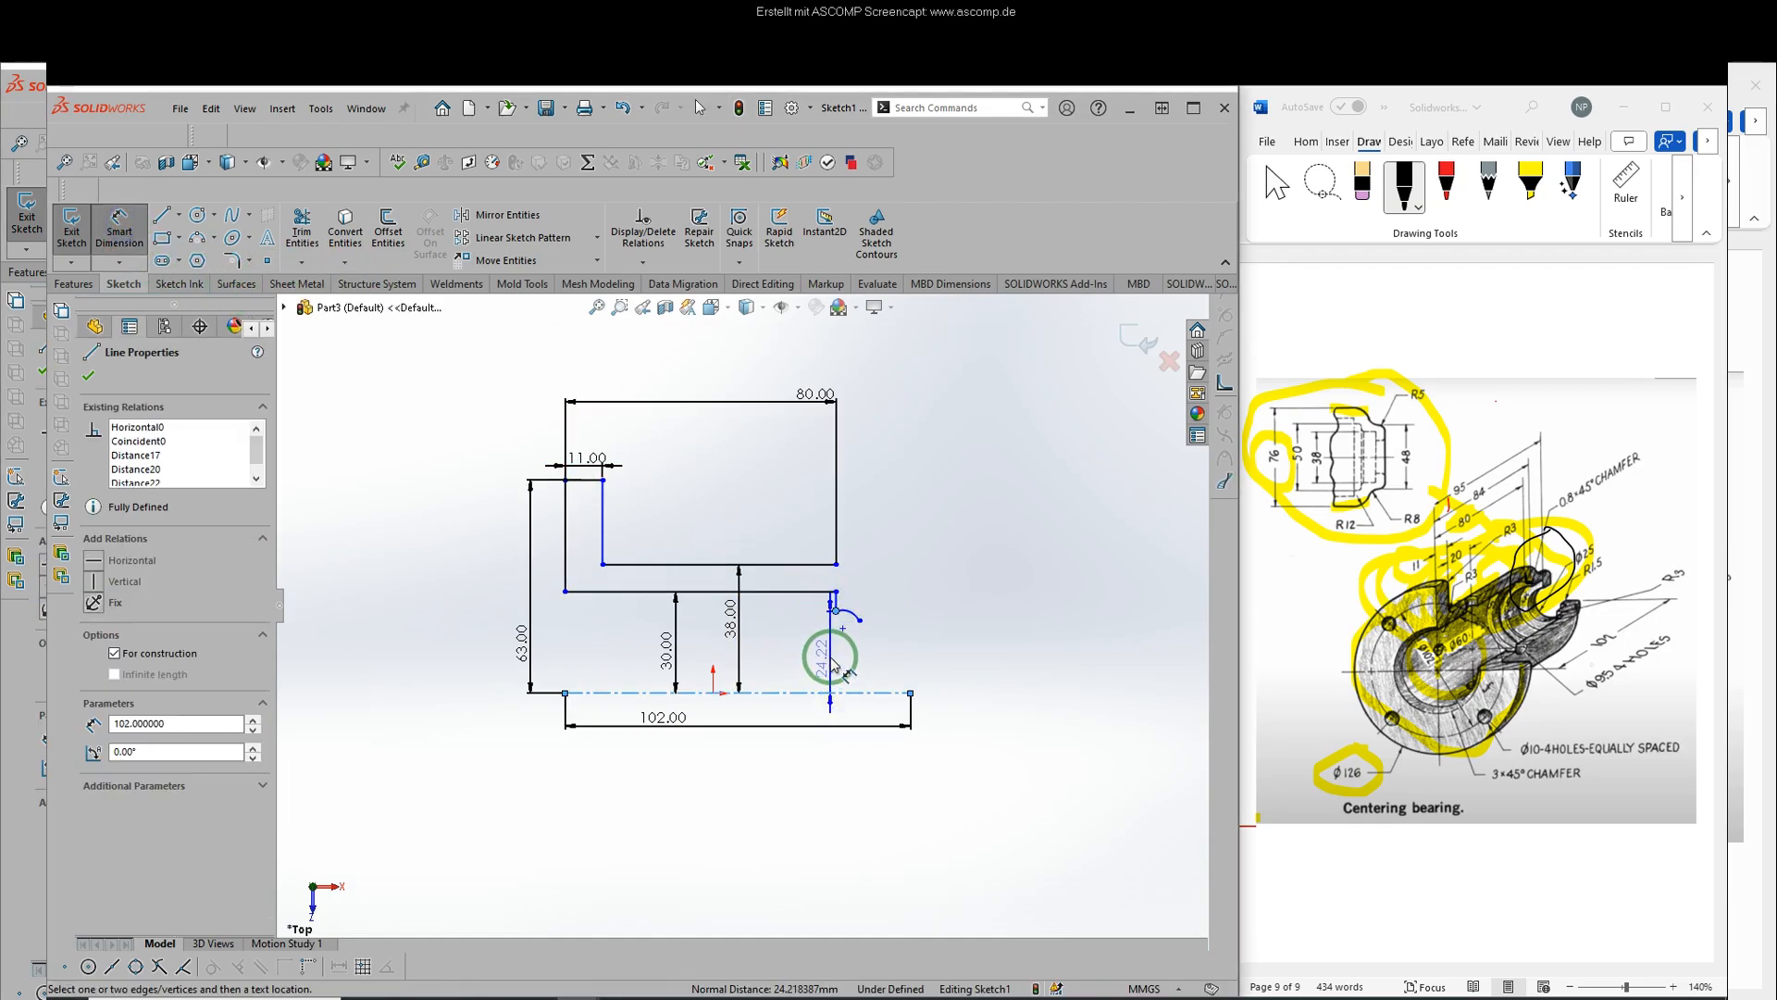
{"action": "left_click", "coordinate": [815, 648]}
{"action": "left_click", "coordinate": [1297, 439]}
{"action": "mouse_move", "coordinate": [1297, 439]}
{"action": "left_mouse_down"}
{"action": "mouse_move", "coordinate": [1310, 463]}
{"action": "mouse_move", "coordinate": [1294, 485]}
{"action": "mouse_move", "coordinate": [1277, 442]}
{"action": "left_mouse_up"}
{"action": "left_click", "coordinate": [890, 675]}
{"action": "double_click", "coordinate": [843, 675]}
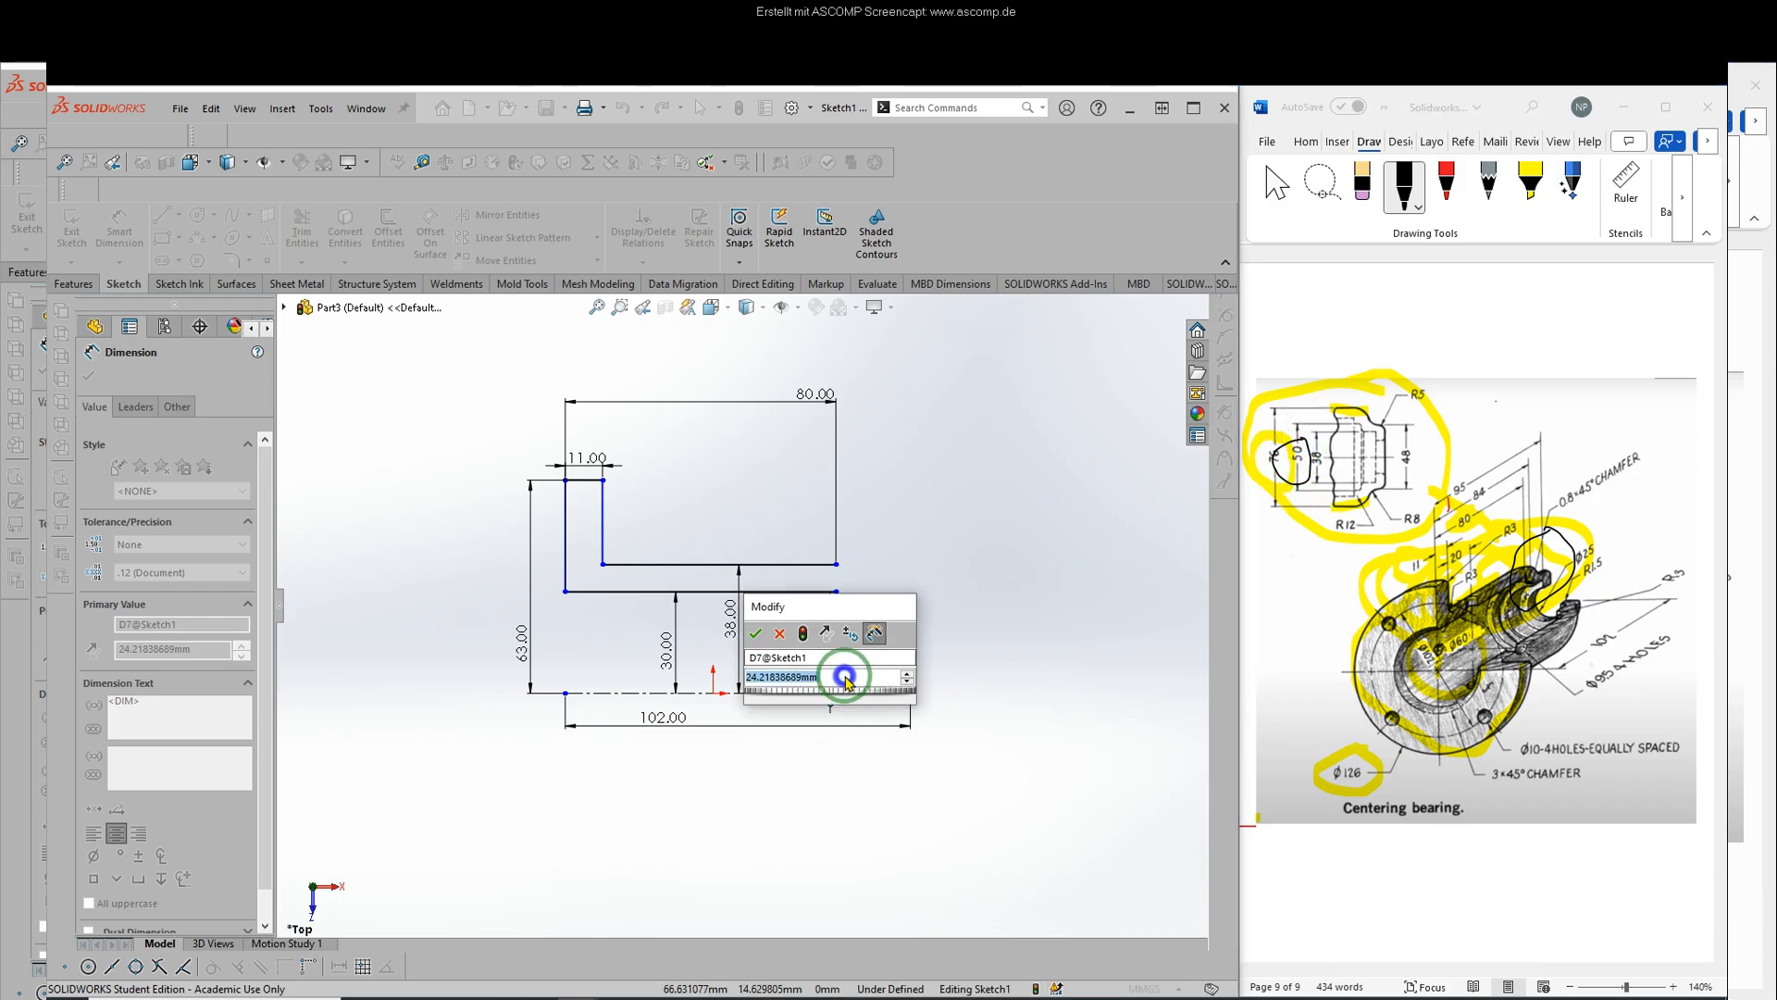
{"action": "type", "text": "25"}
{"action": "key", "text": "Return"}
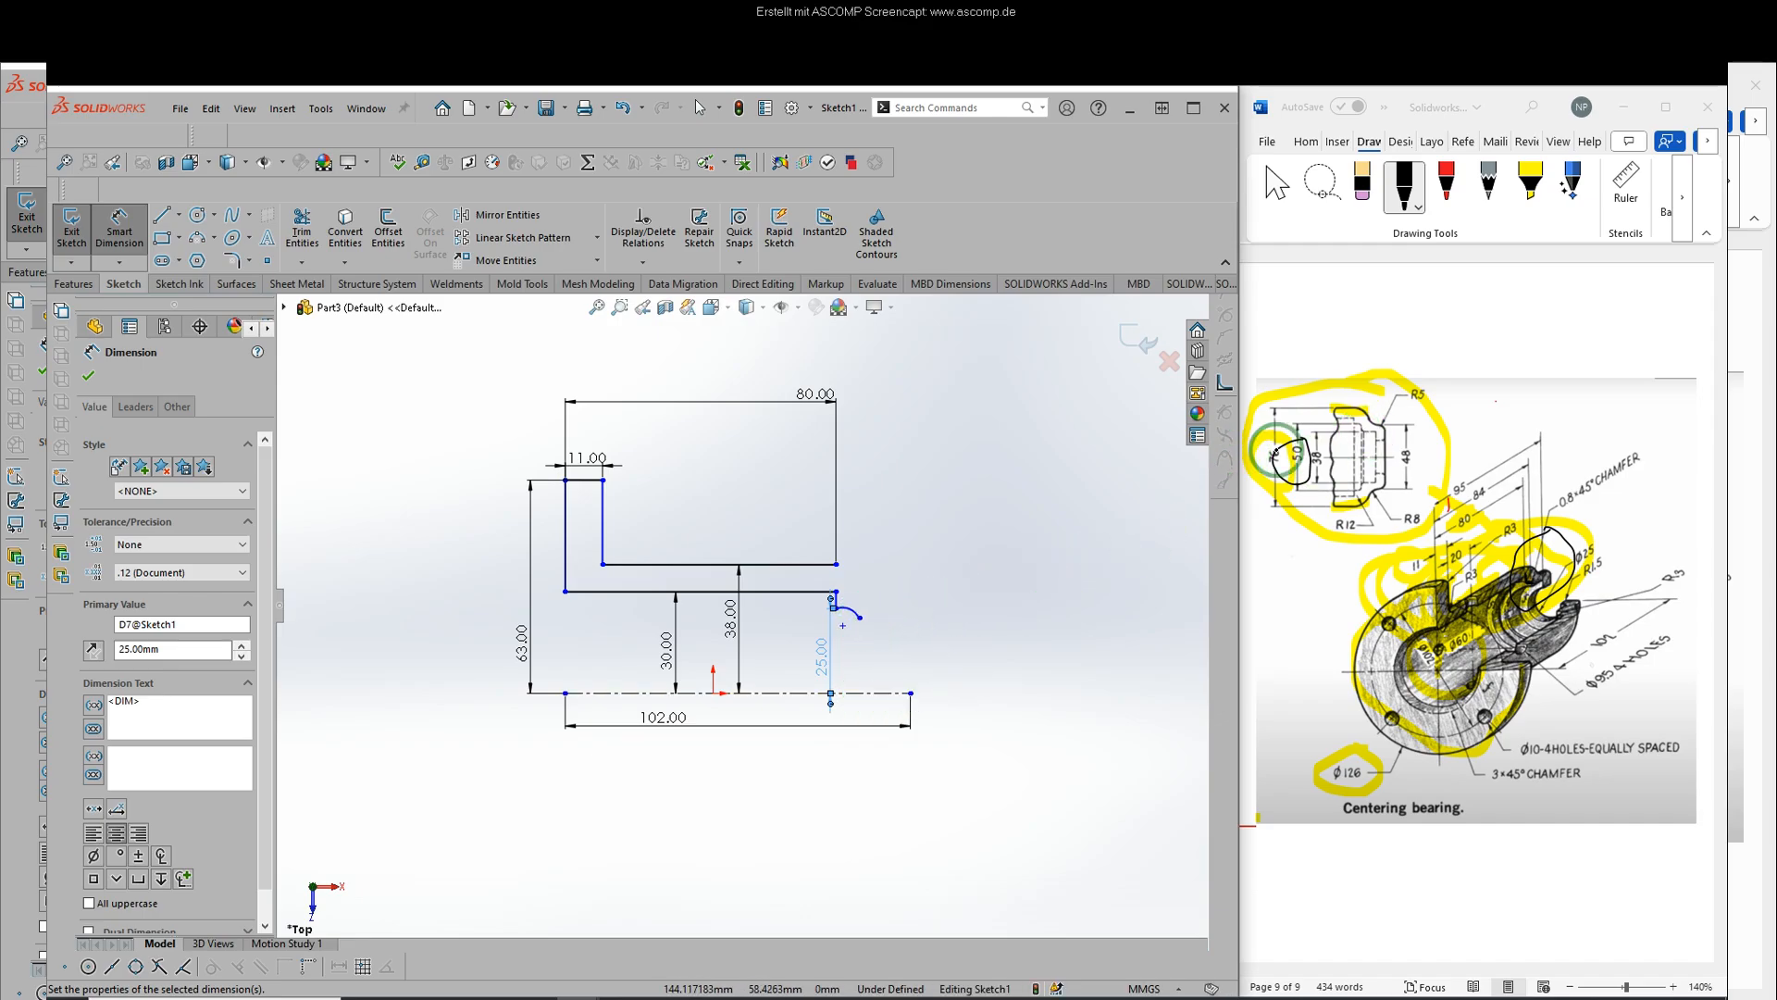
- Circle the 38 mm diameter in the reference drawing and dimension the arc's lower end 19 mm from the centerline
{"action": "left_click_drag", "start_coordinate": [1320, 447], "coordinate": [1313, 474]}
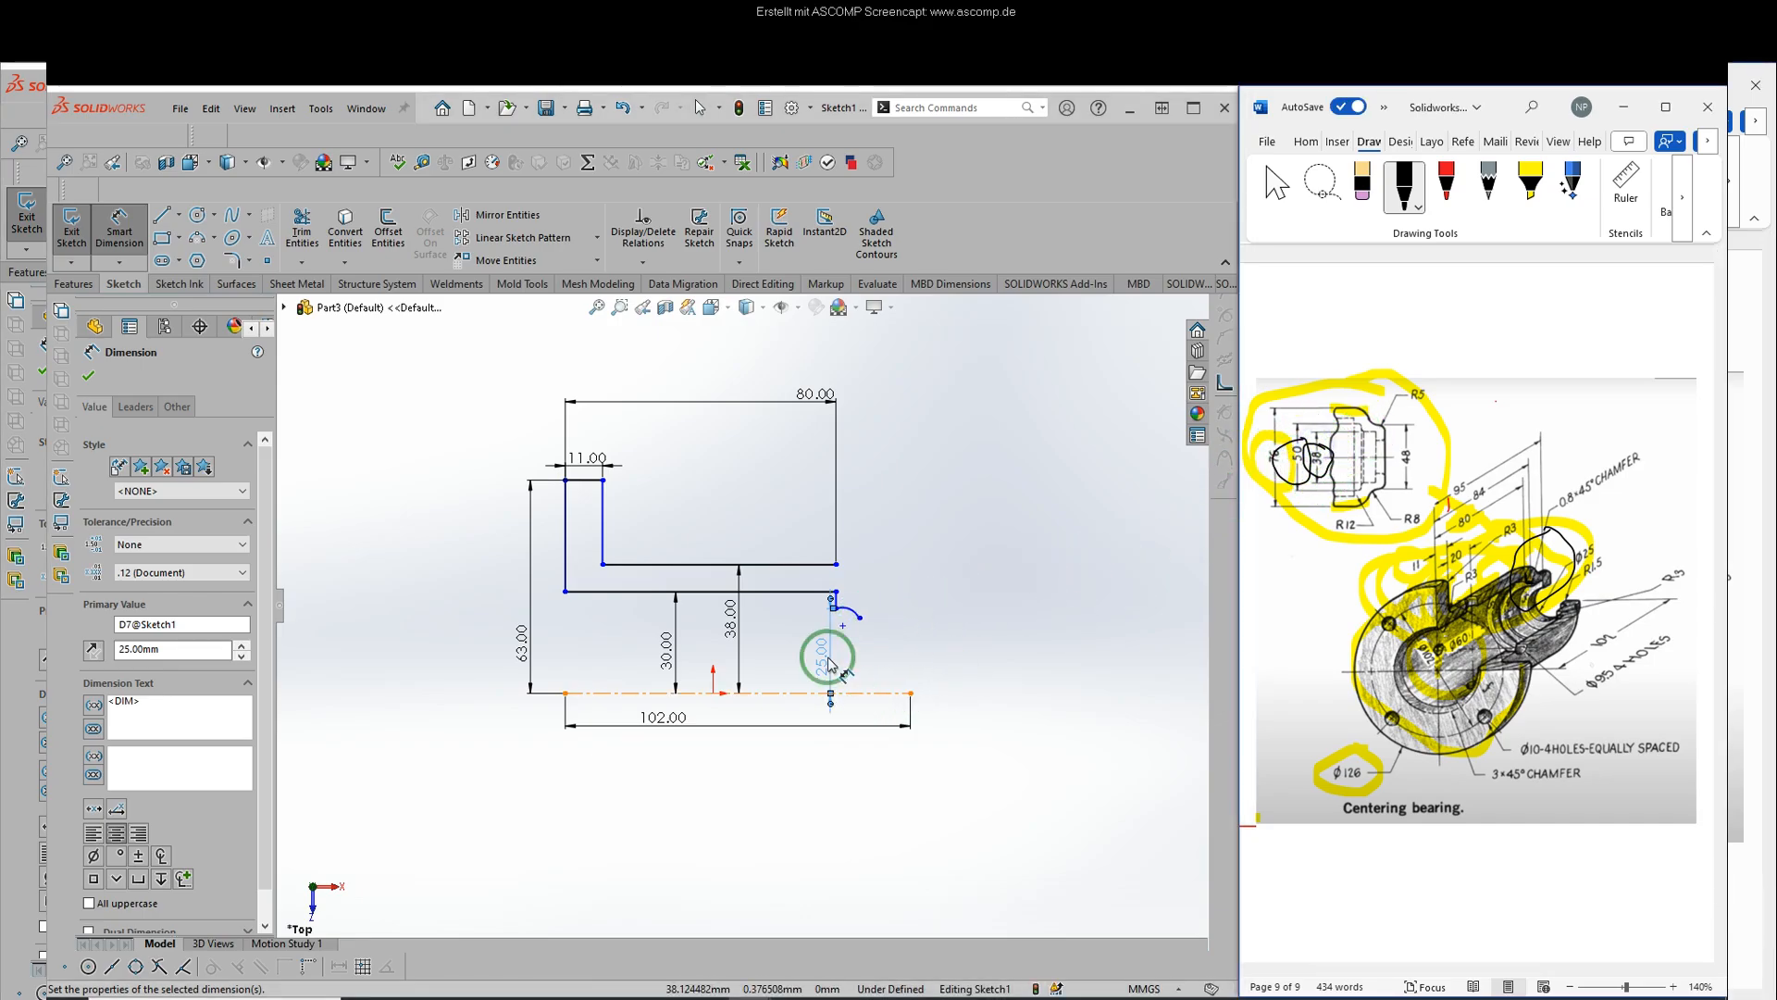
{"action": "left_click", "coordinate": [859, 617]}
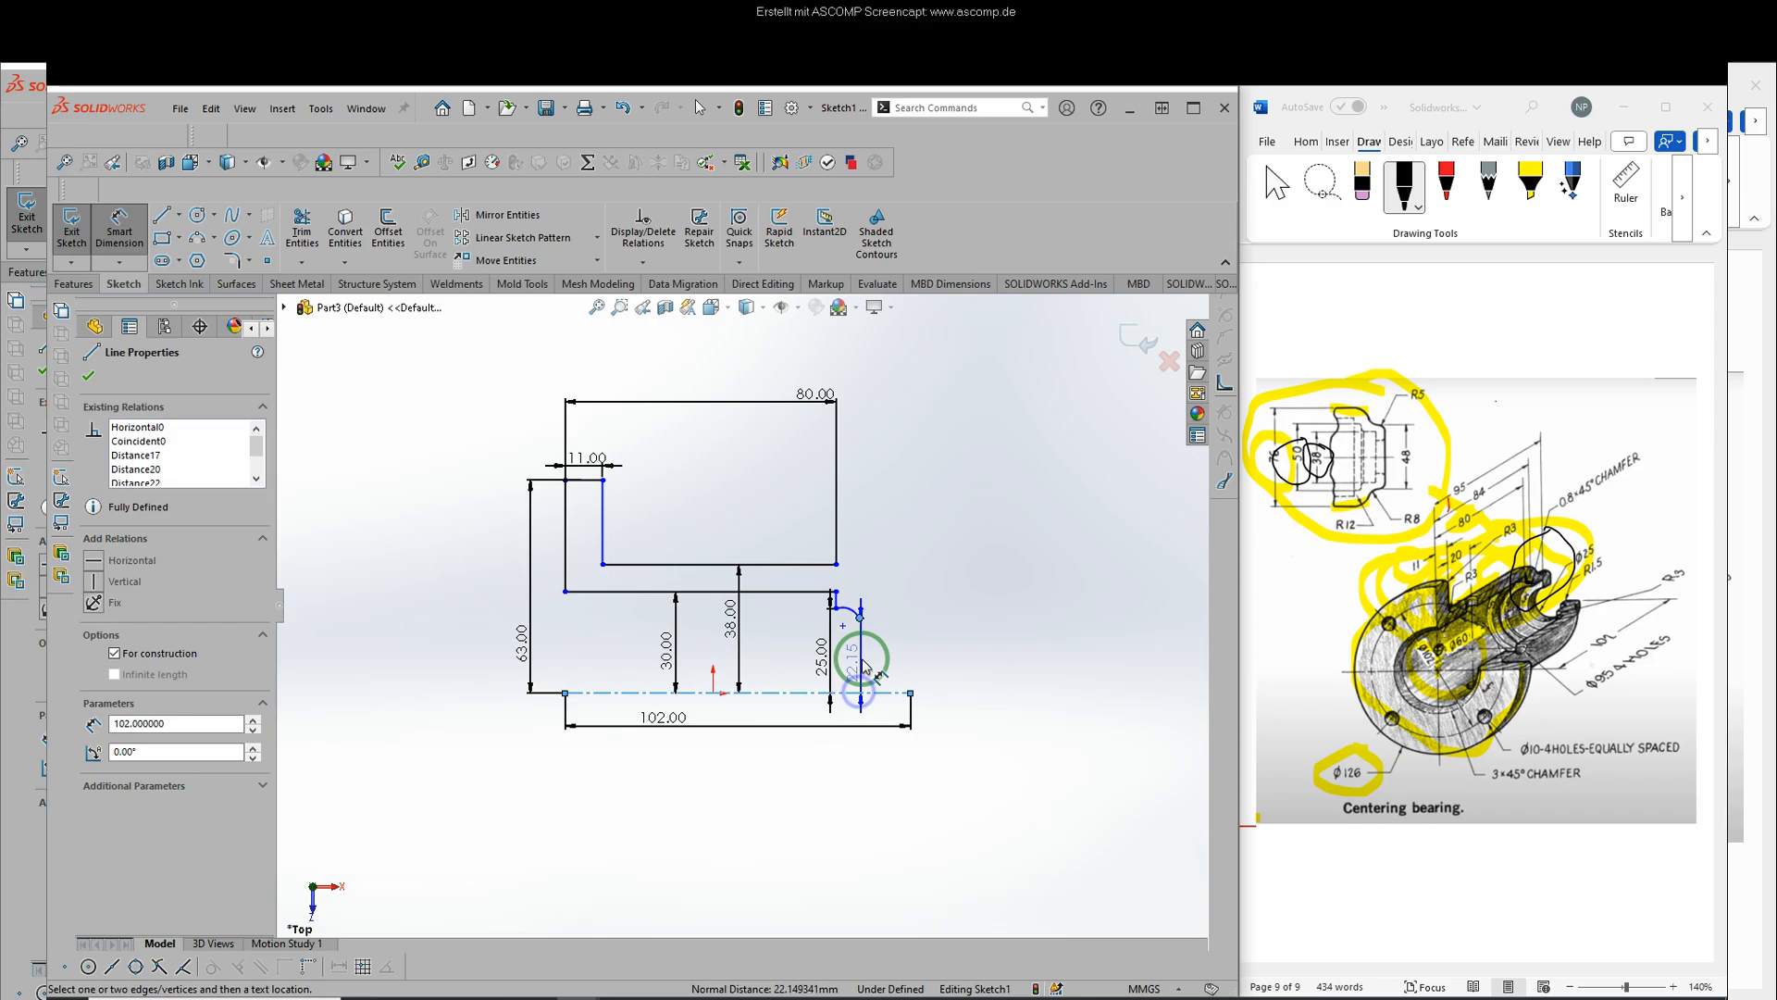
{"action": "left_click", "coordinate": [860, 663]}
{"action": "type", "text": "19"}
{"action": "key", "text": "Return"}
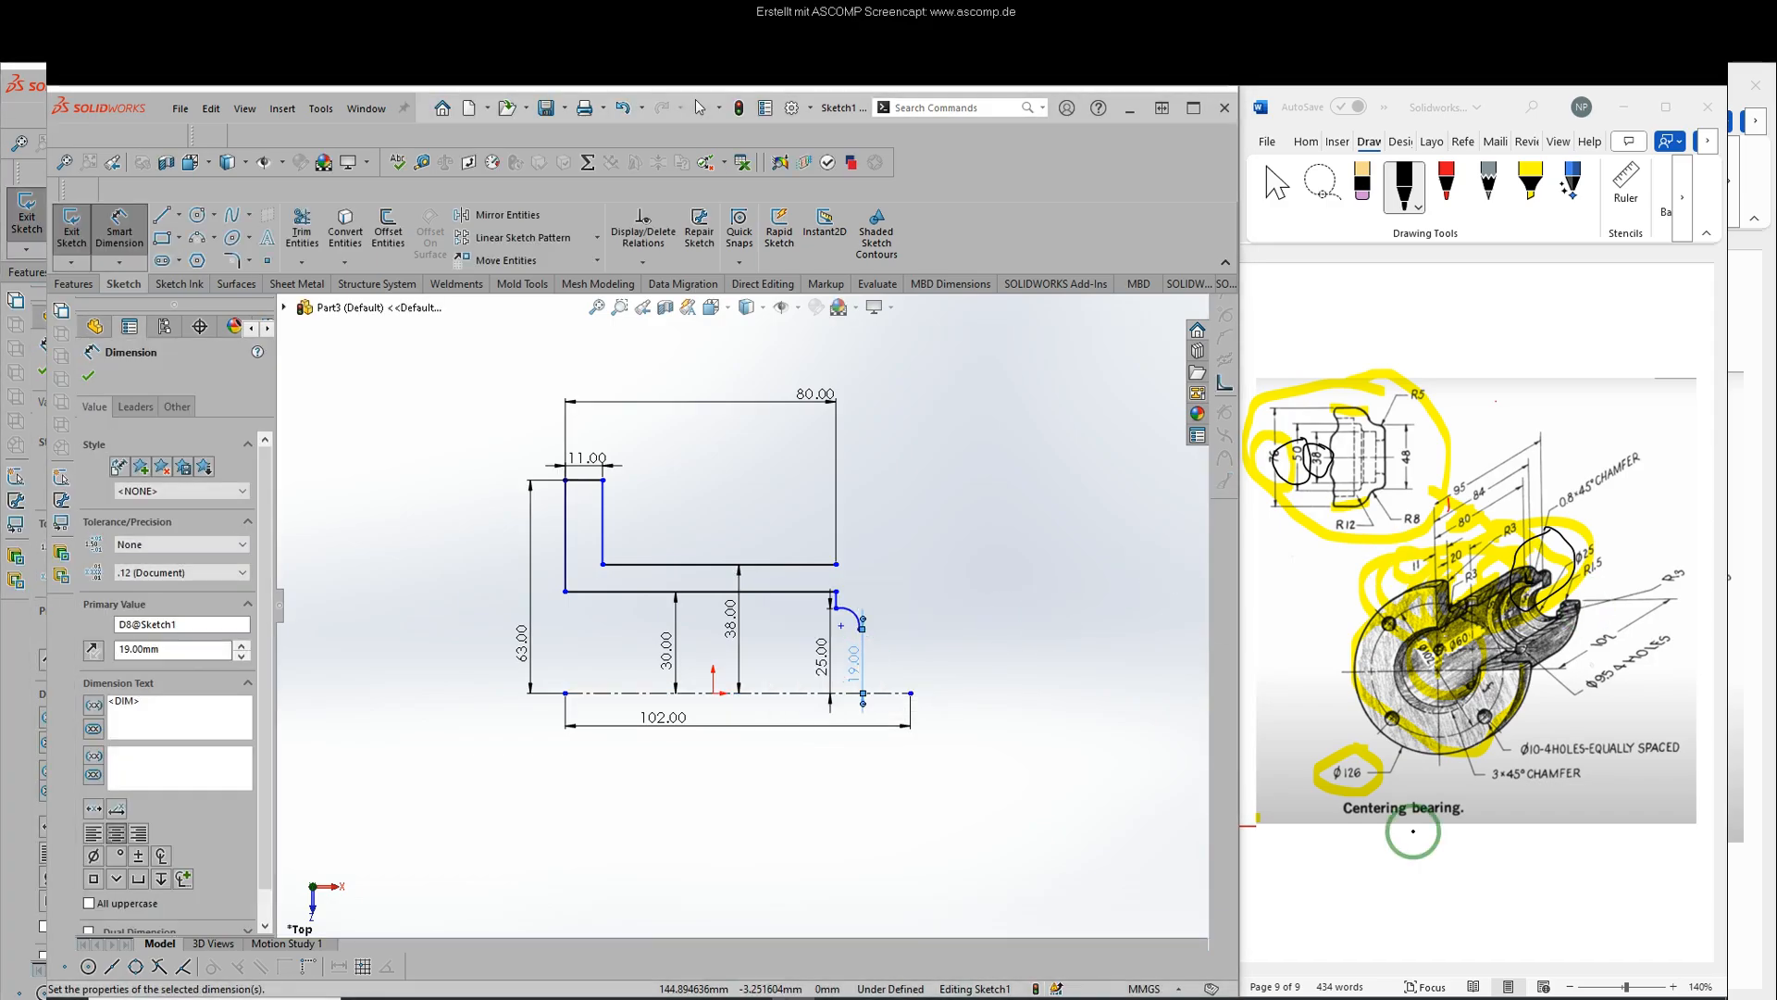
{"action": "left_click", "coordinate": [89, 375]}
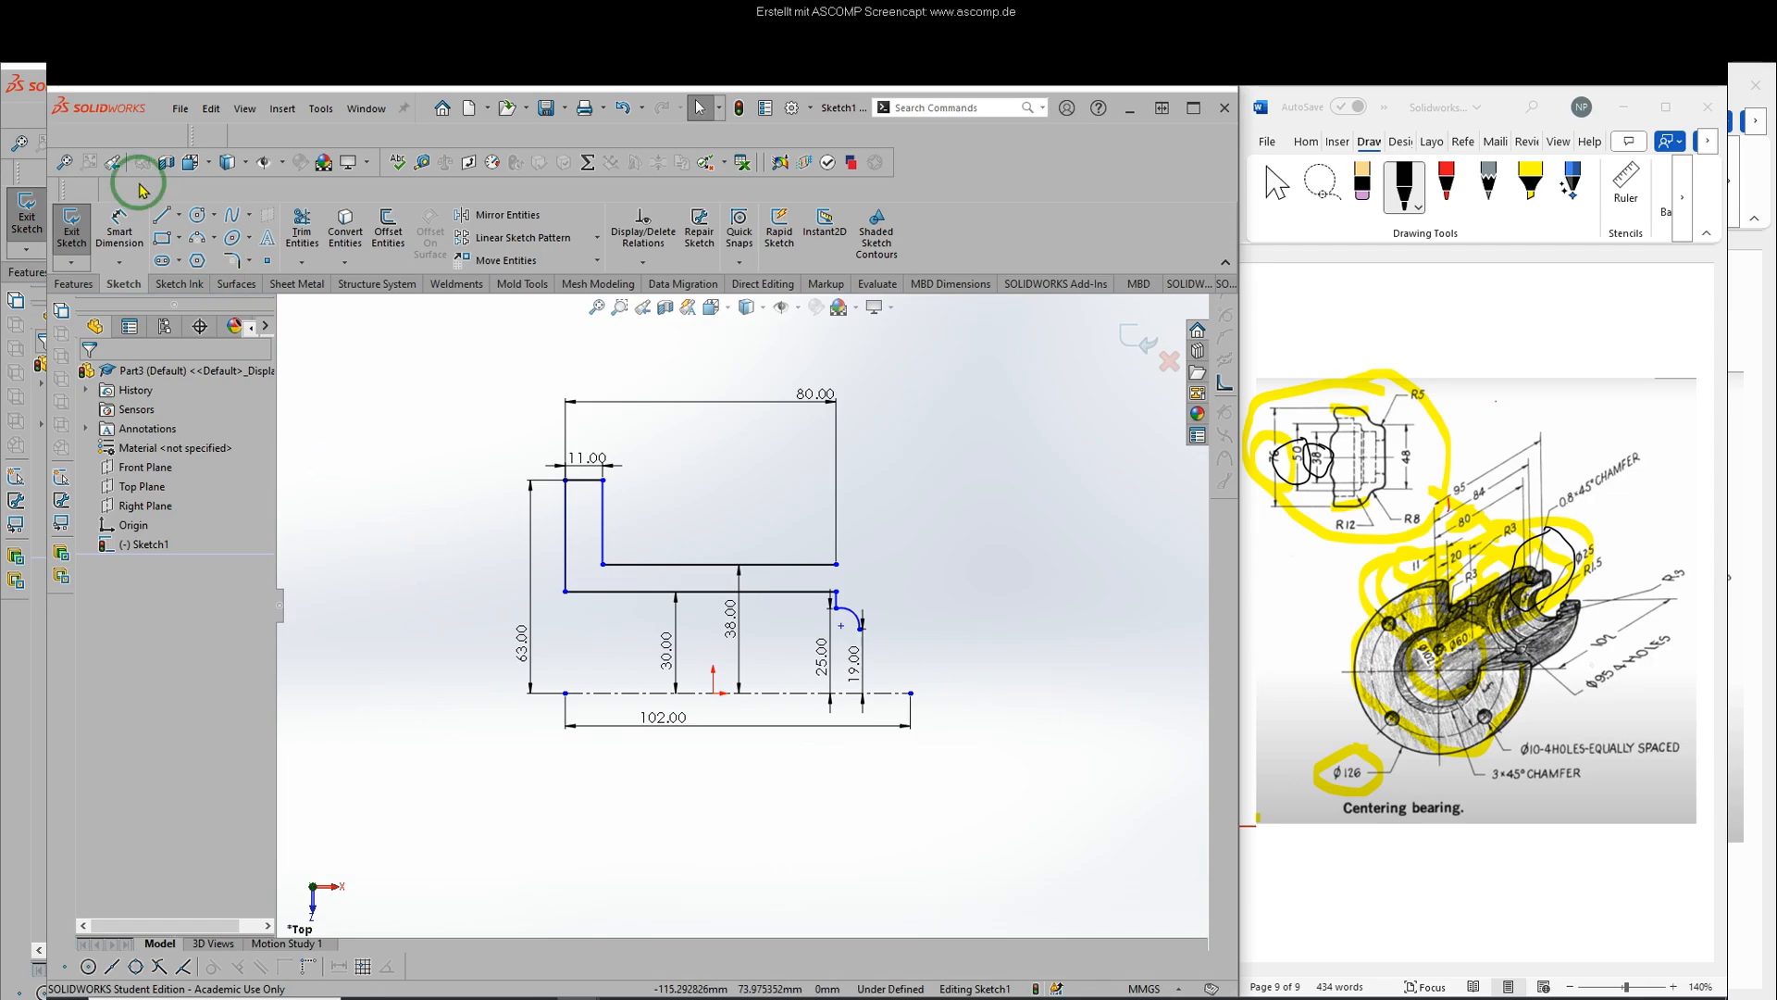
- Dimension the arc's outer end 84 mm from the flange's outer face, circling the 84 mm length in the reference drawing
{"action": "left_click", "coordinate": [115, 237]}
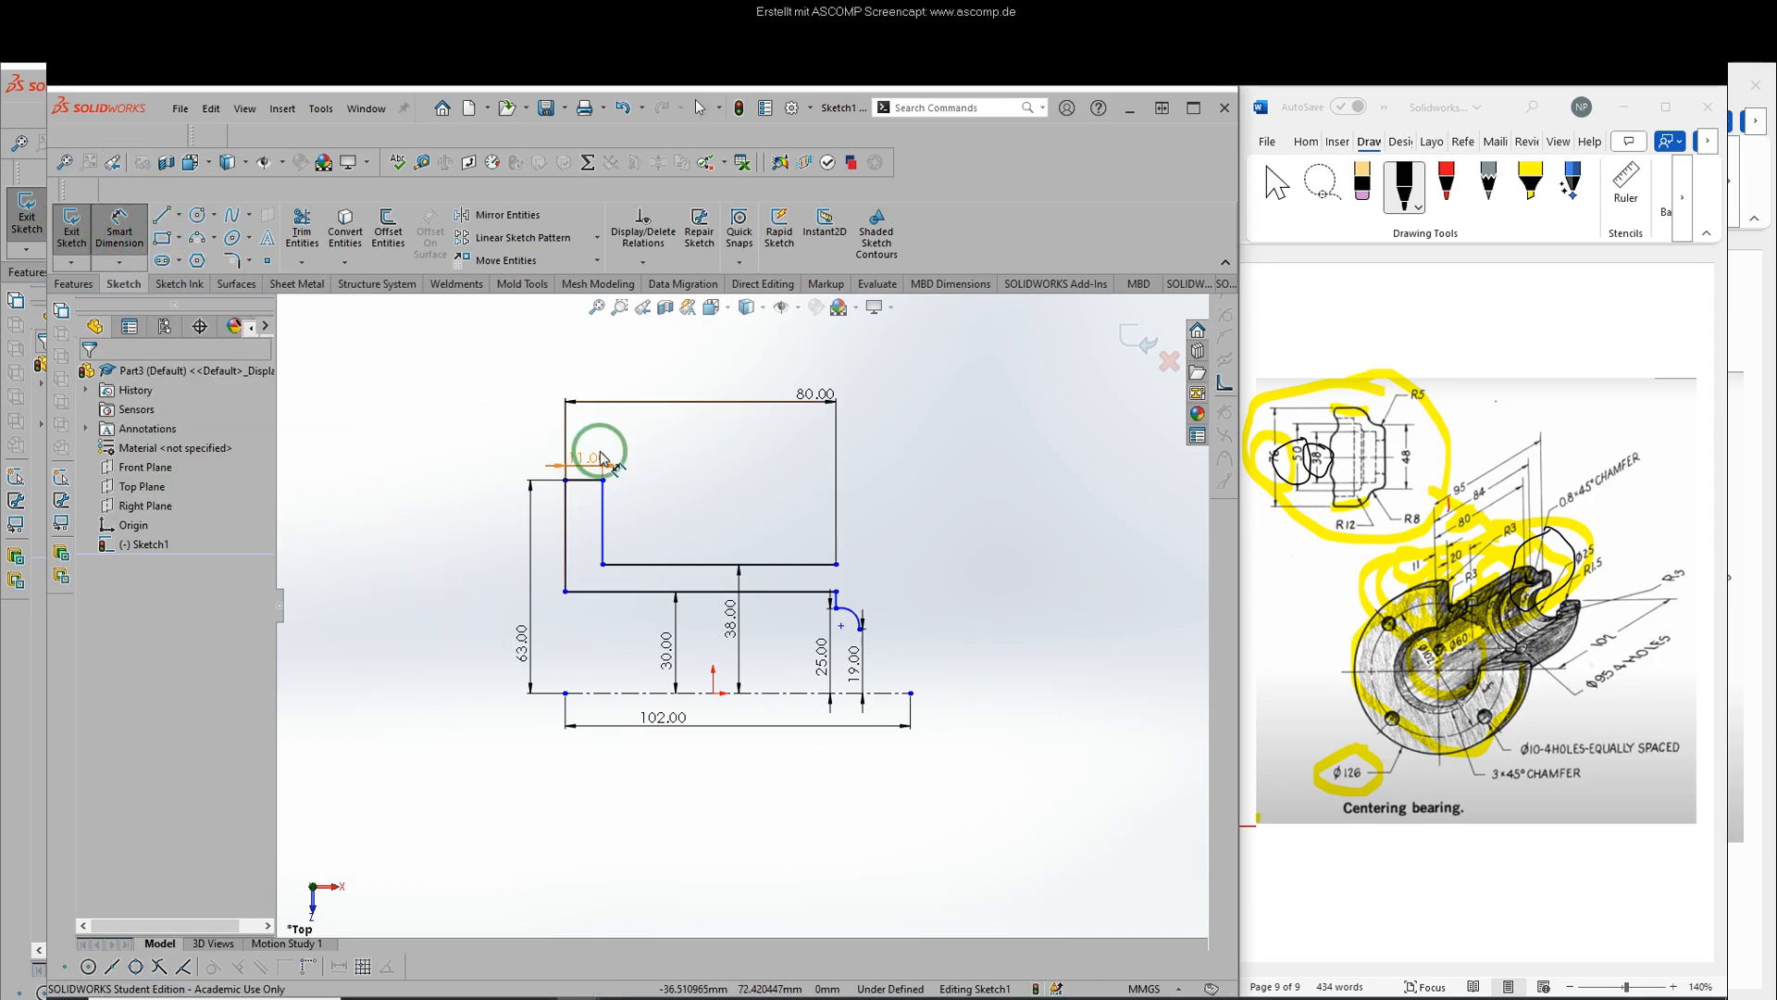
{"action": "left_click", "coordinate": [565, 590]}
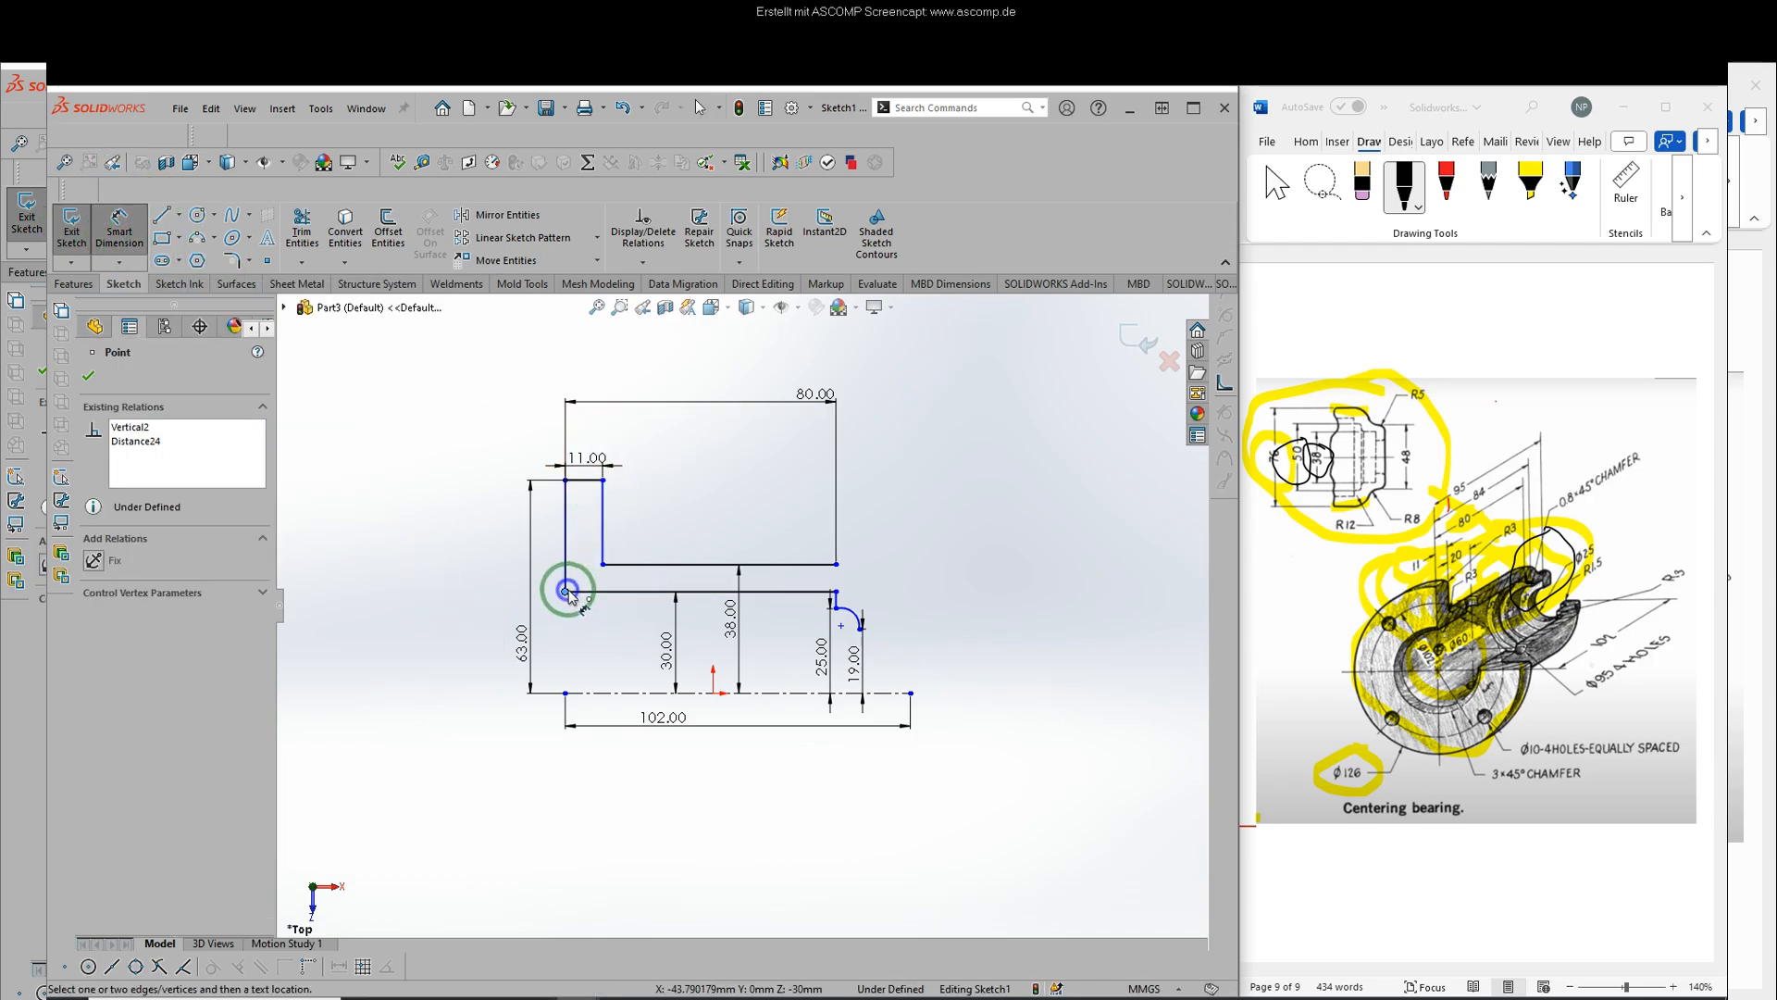
{"action": "left_click", "coordinate": [861, 628]}
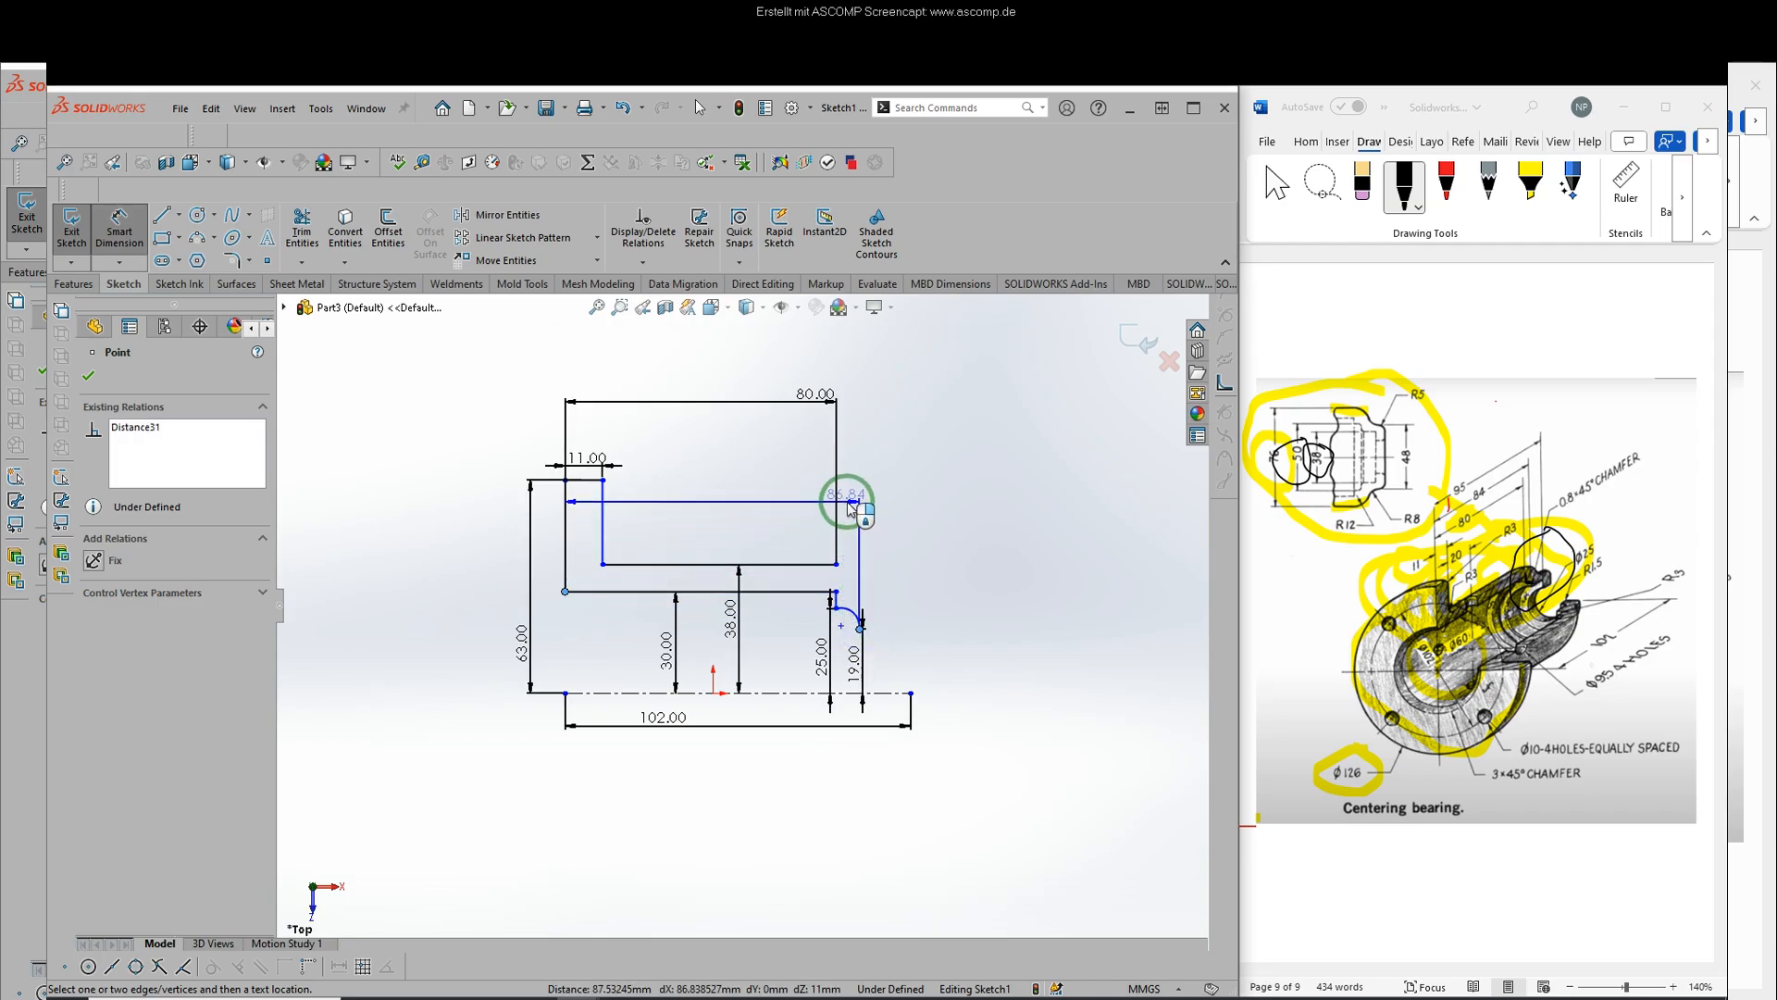
{"action": "left_click", "coordinate": [781, 502]}
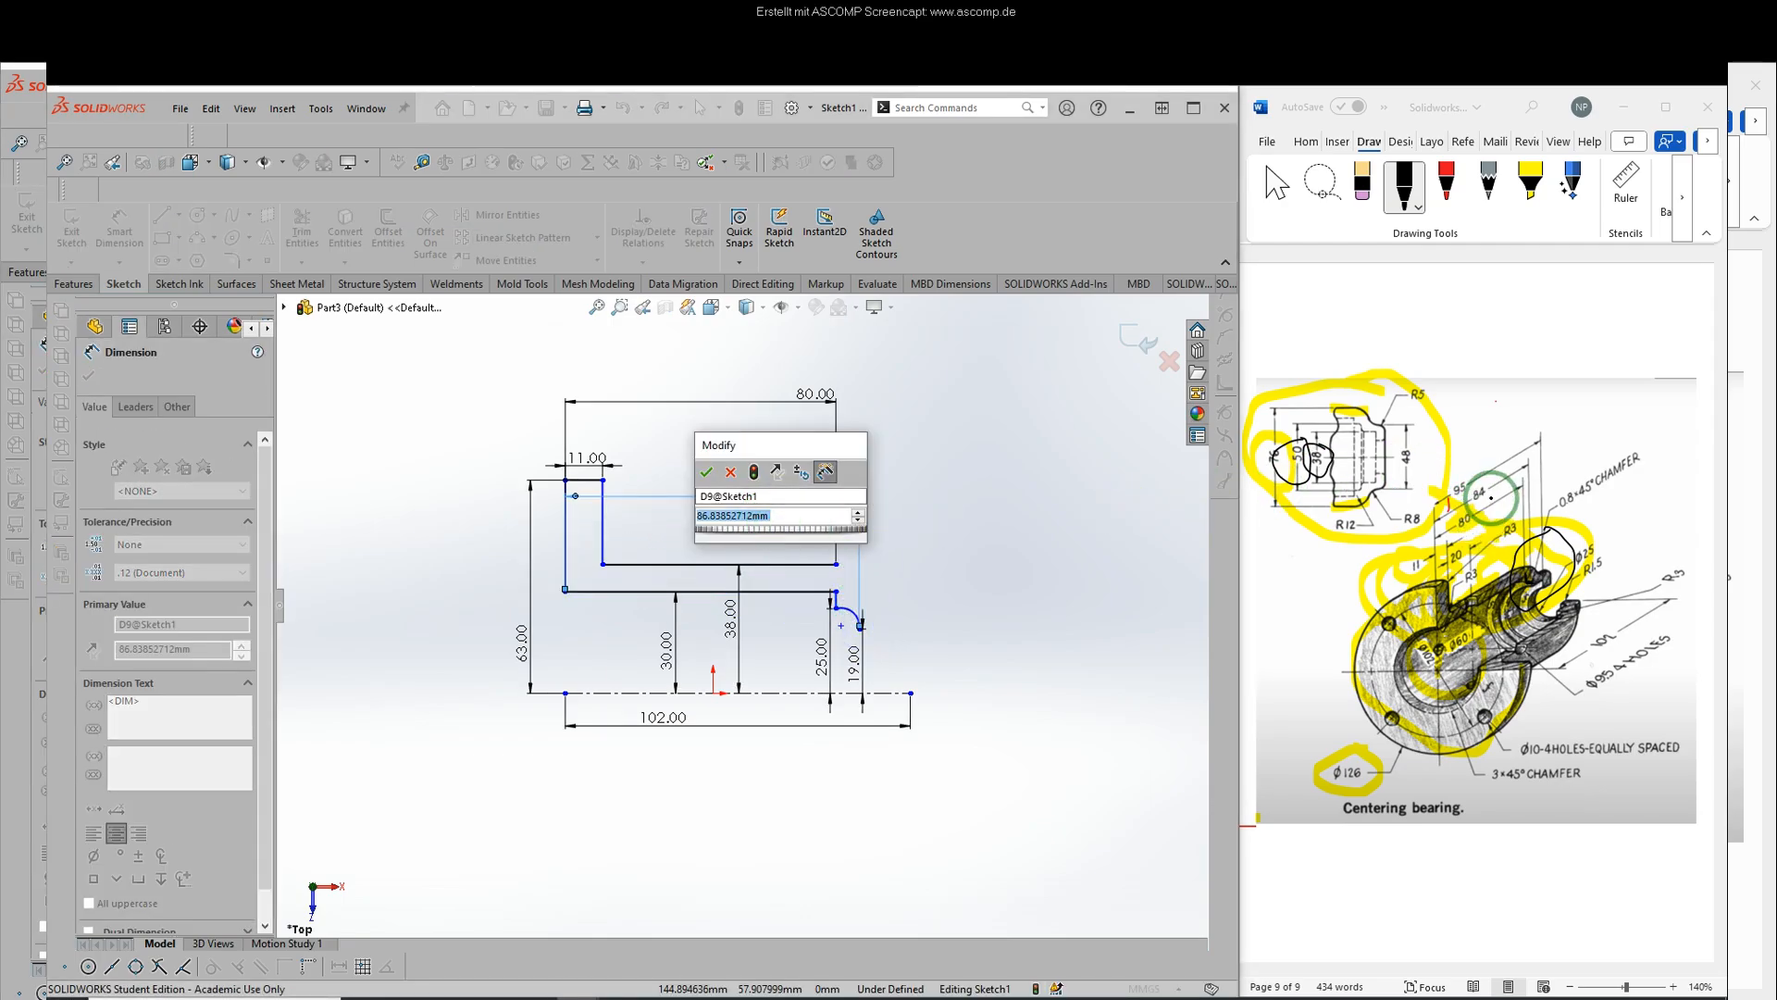
{"action": "left_click", "coordinate": [1484, 489]}
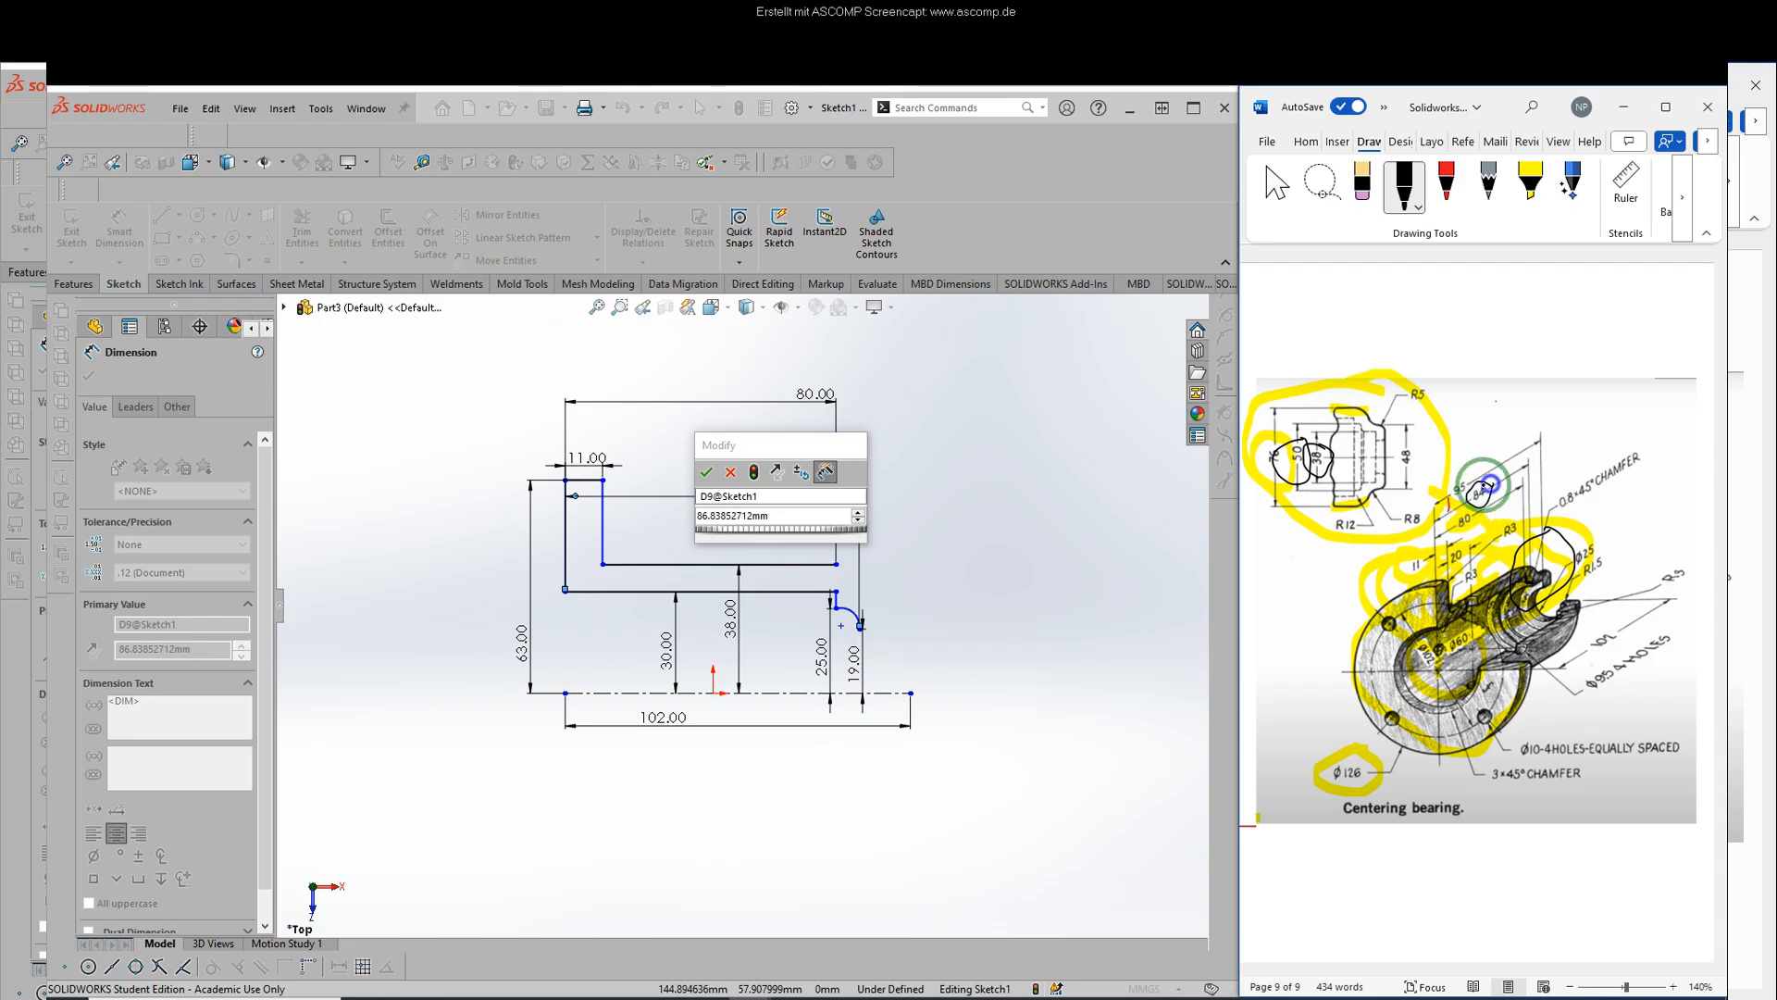
{"action": "left_click", "coordinate": [773, 512]}
{"action": "type", "text": "84"}
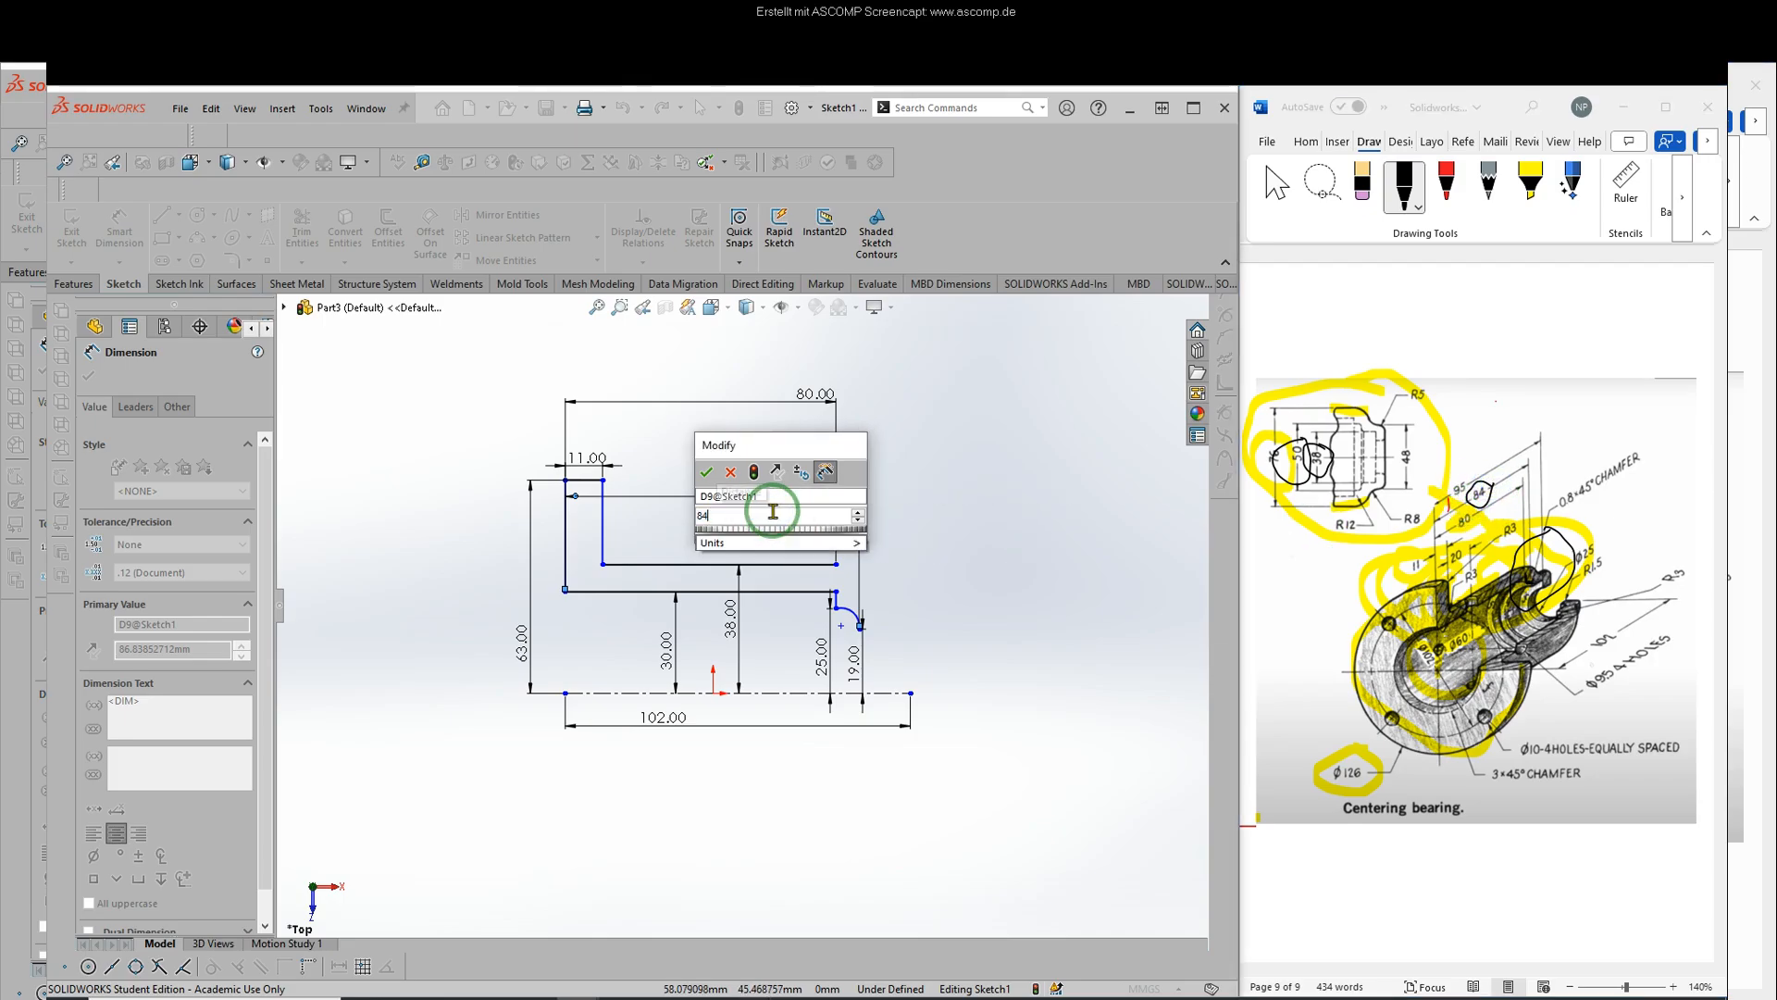
{"action": "key", "text": "Return"}
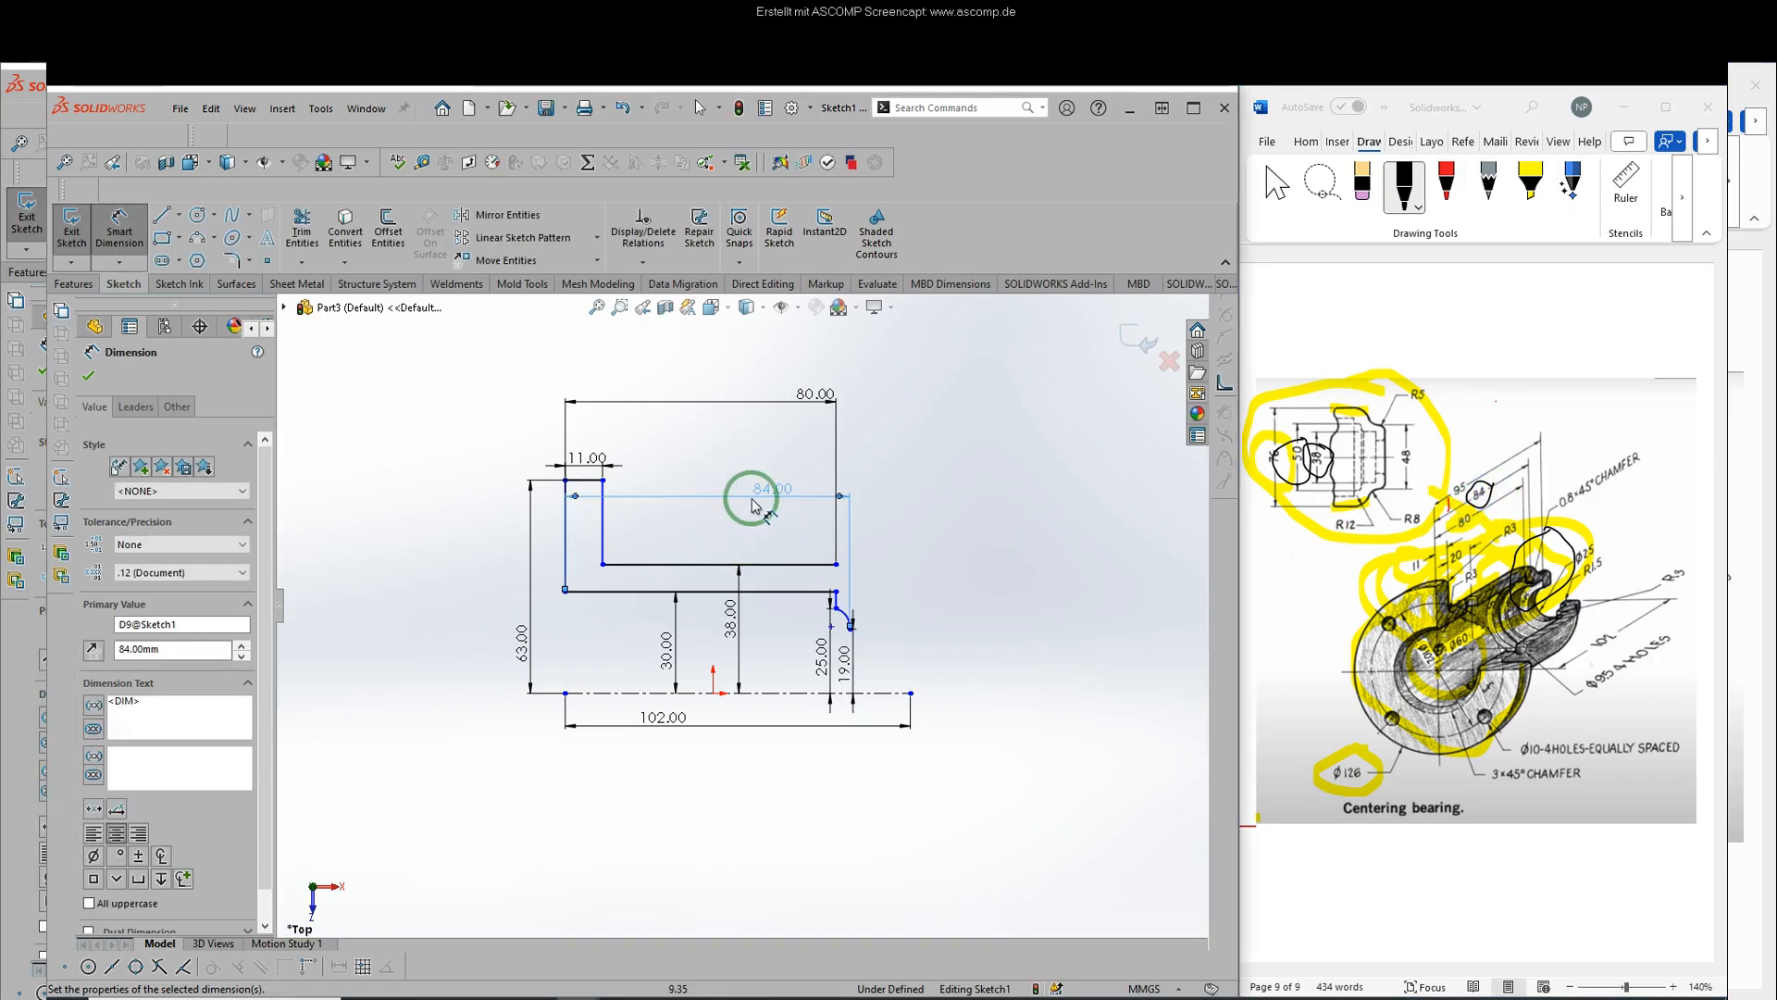
{"action": "left_click", "coordinate": [88, 375]}
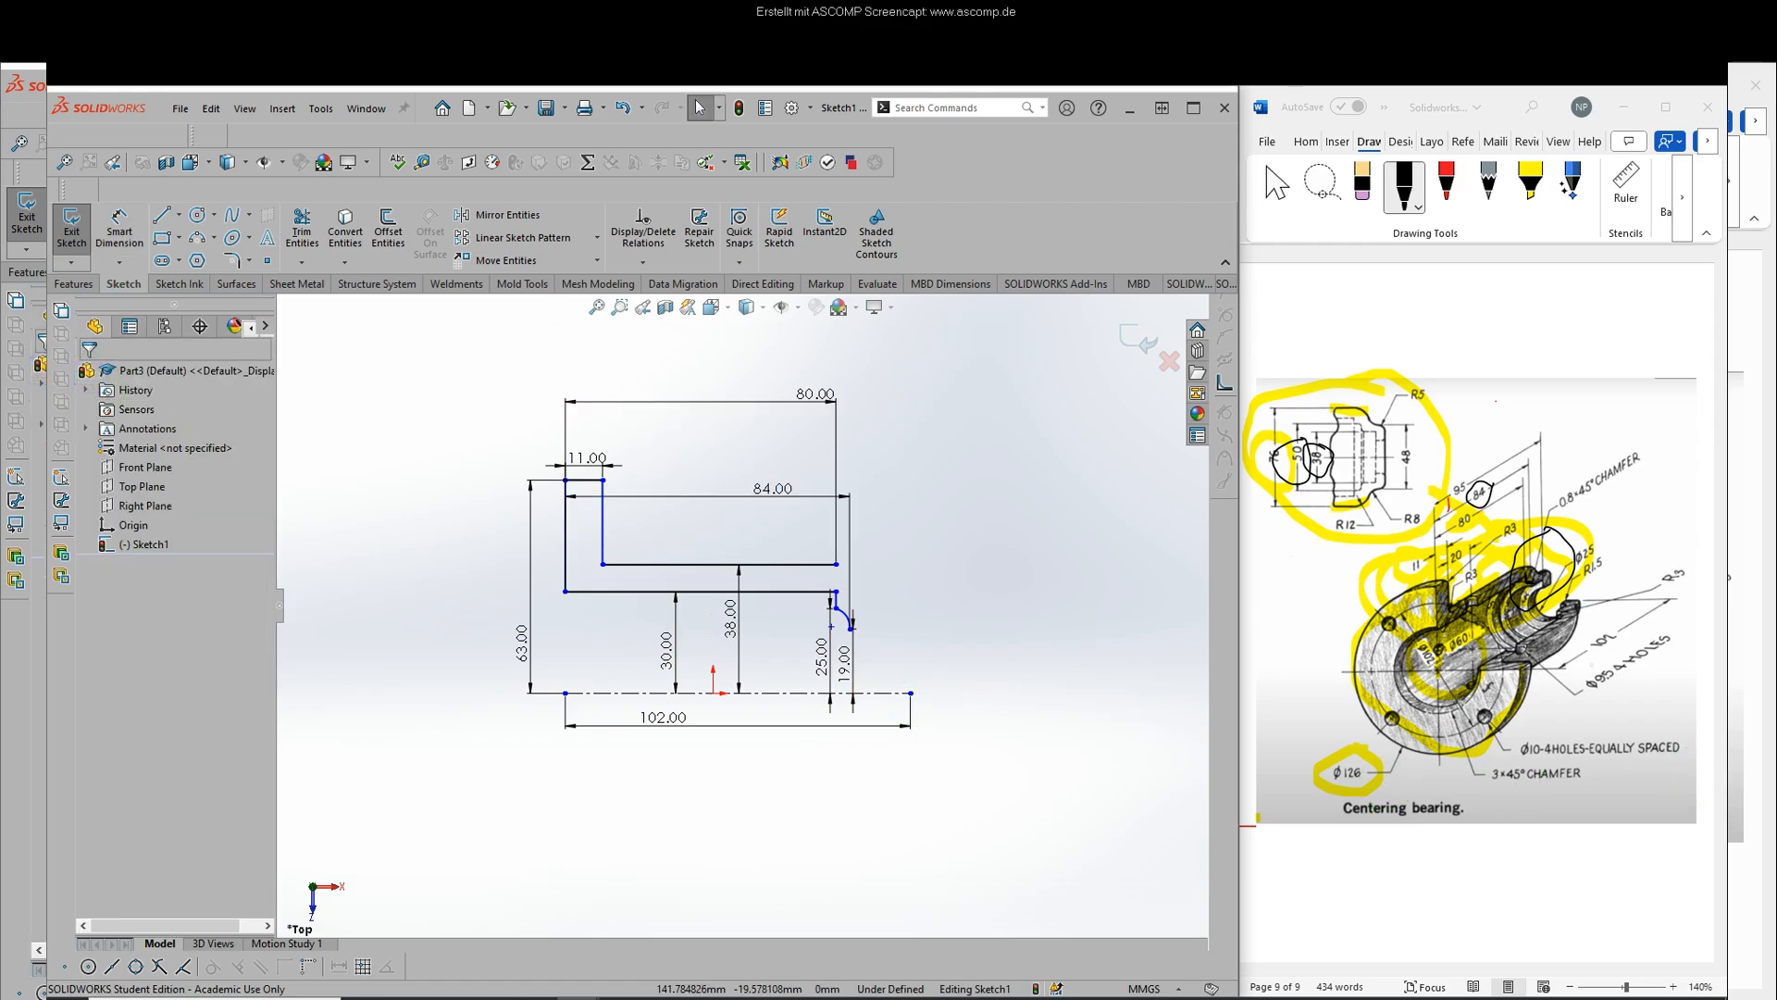
- Draw a horizontal line about 14 mm long outward from the arc's lower end, parallel to the centerline
{"action": "left_click", "coordinate": [1381, 508]}
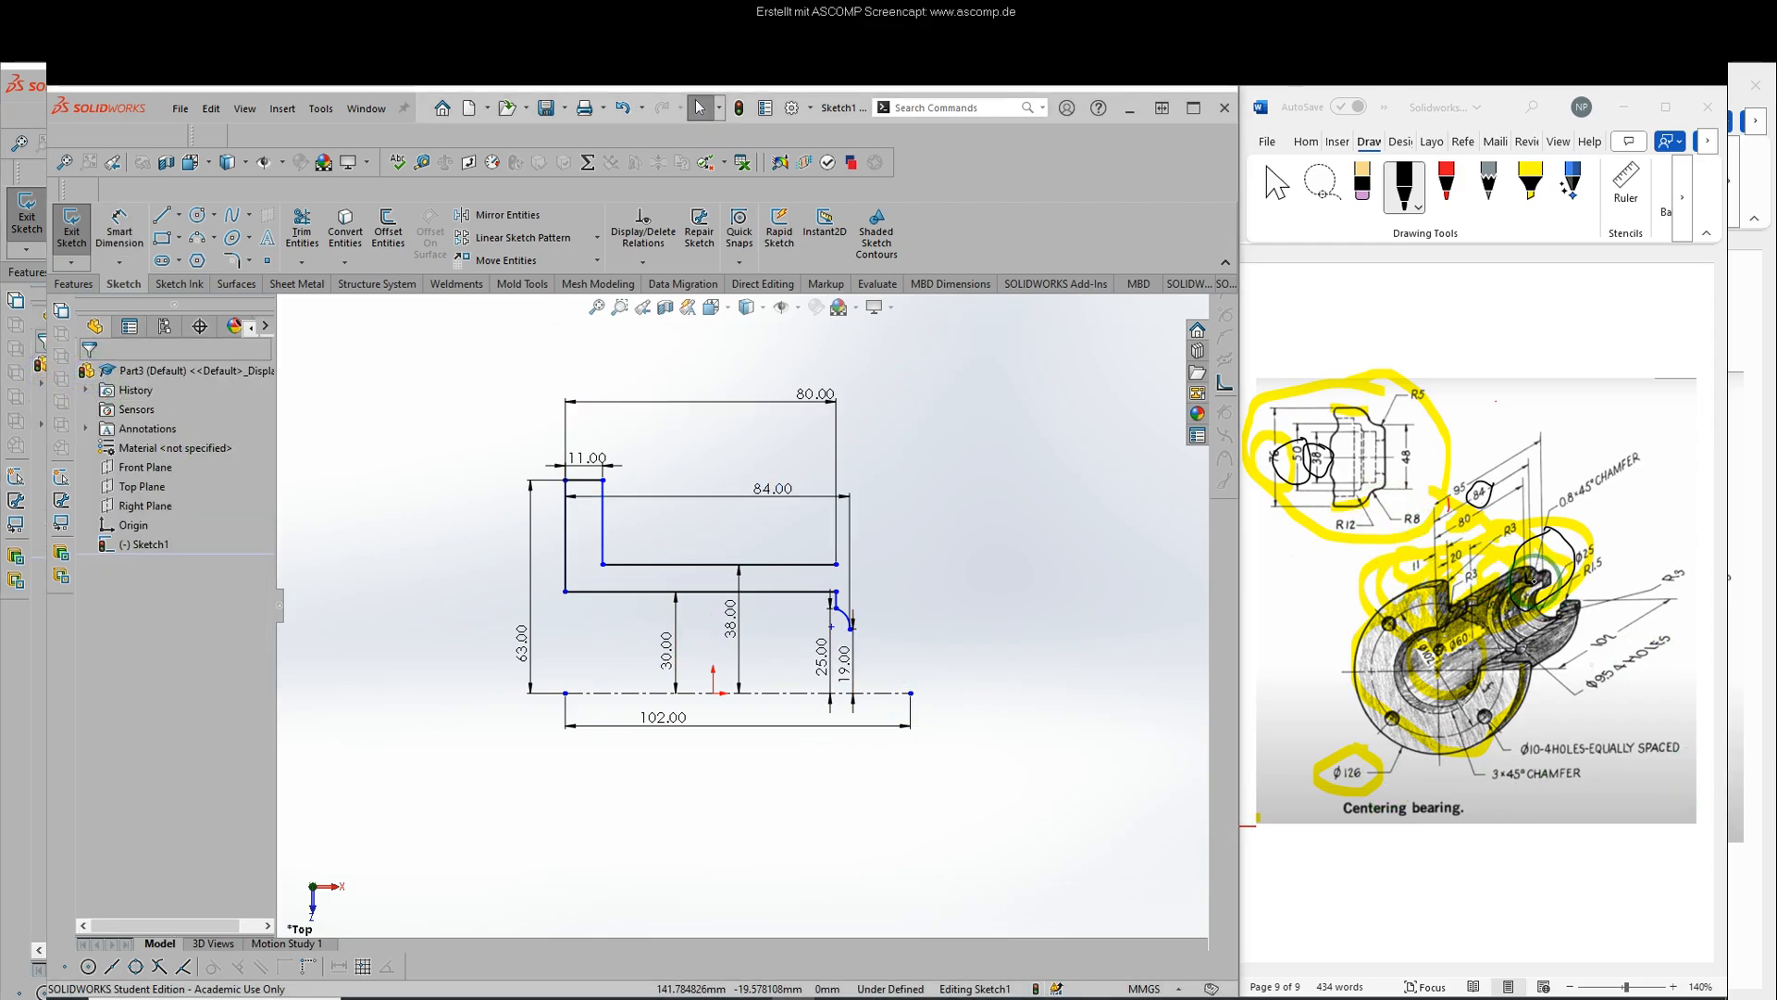
{"action": "left_click", "coordinate": [851, 628]}
{"action": "left_click", "coordinate": [150, 264]}
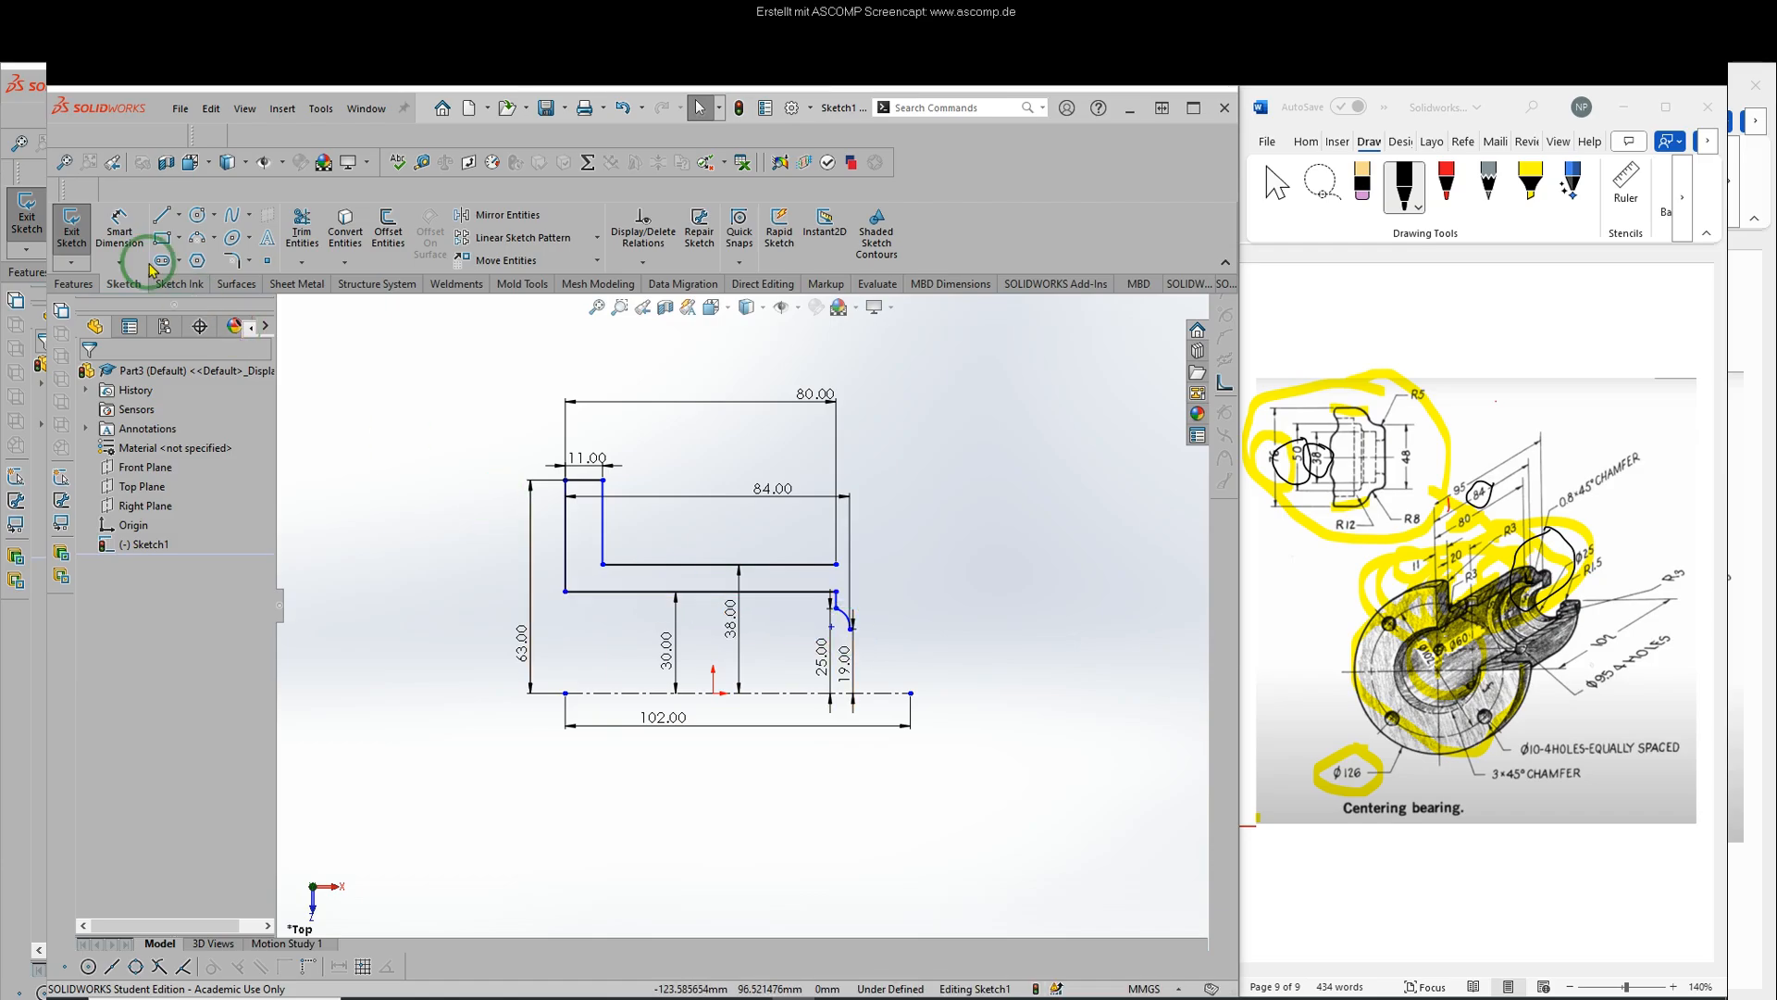
{"action": "left_click", "coordinate": [162, 214]}
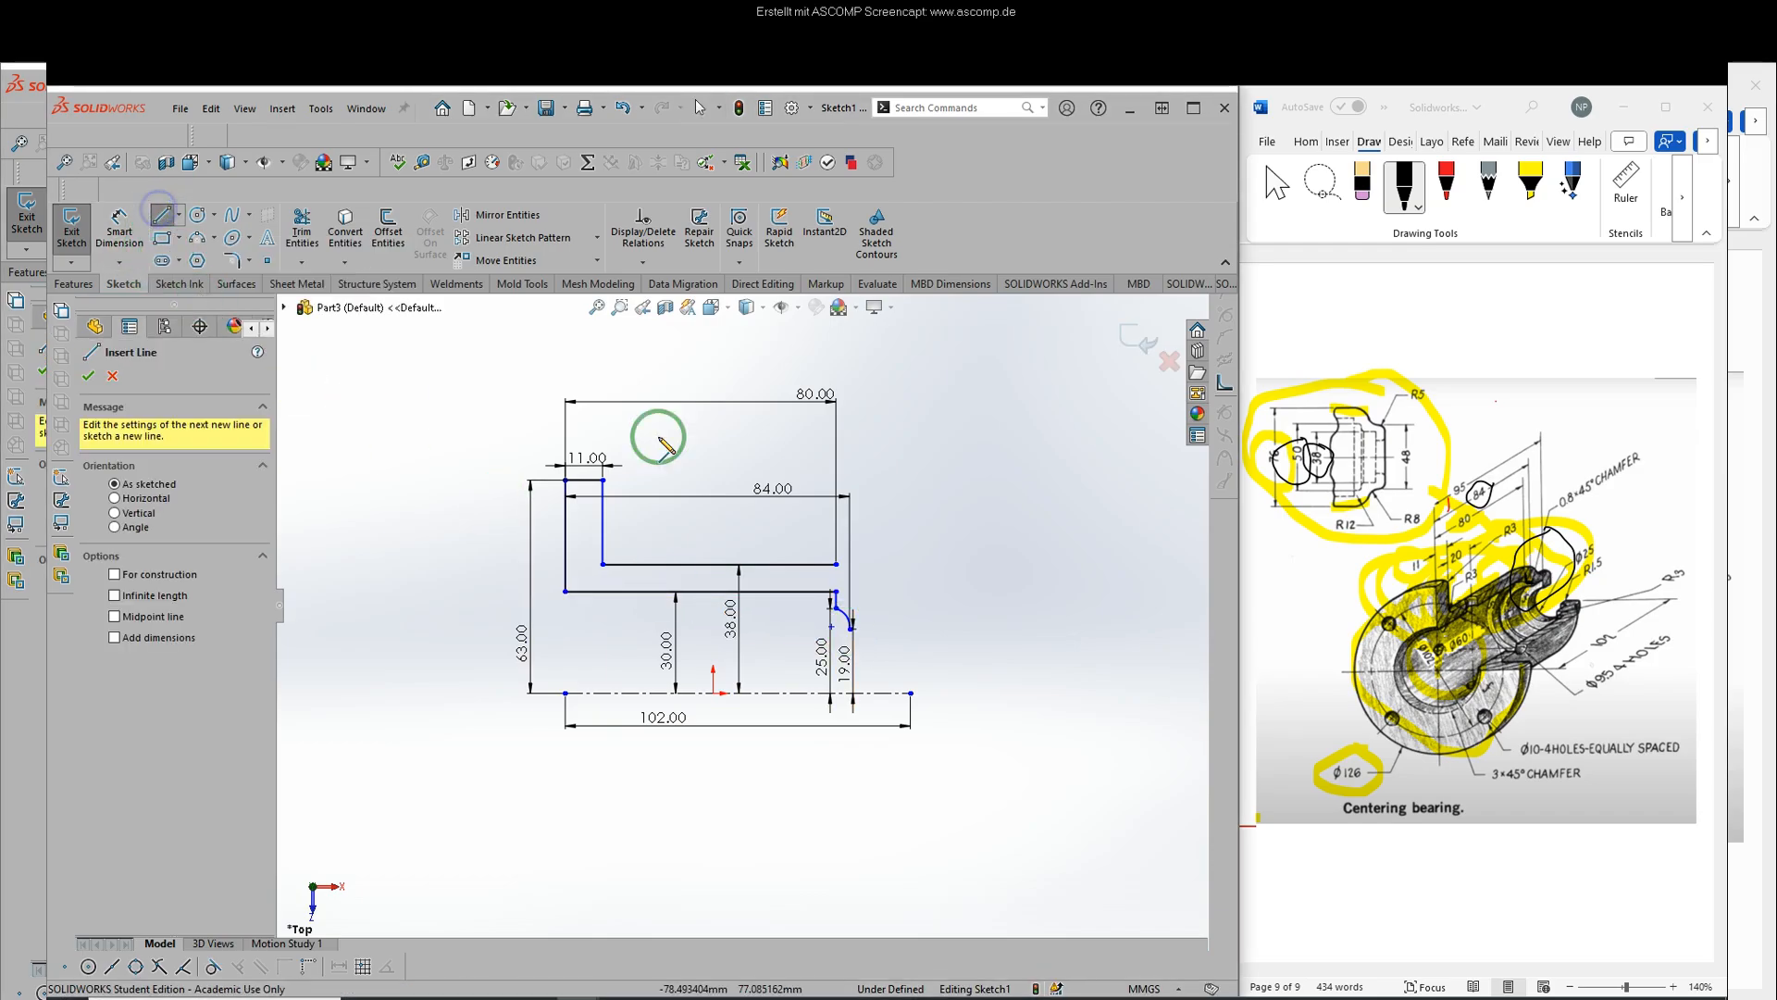
{"action": "left_click", "coordinate": [851, 628]}
{"action": "left_click", "coordinate": [897, 629]}
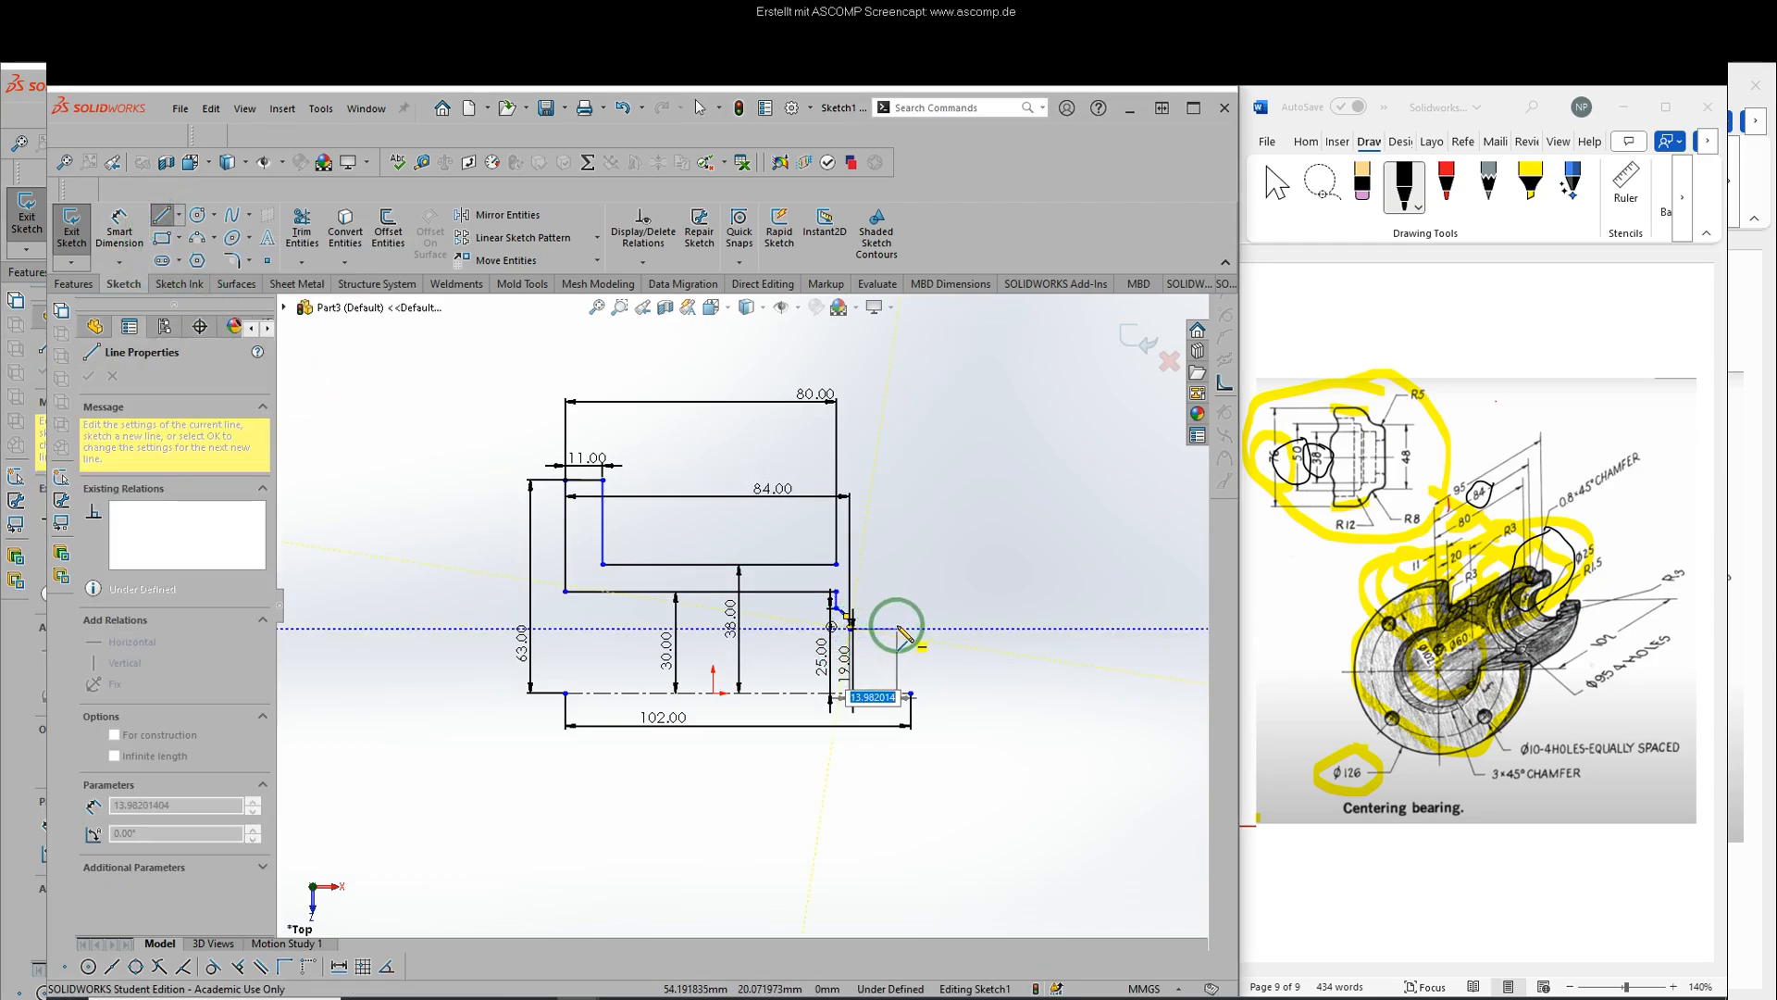
{"action": "left_click", "coordinate": [923, 572]}
{"action": "right_click", "coordinate": [930, 581]}
{"action": "left_click", "coordinate": [935, 581]}
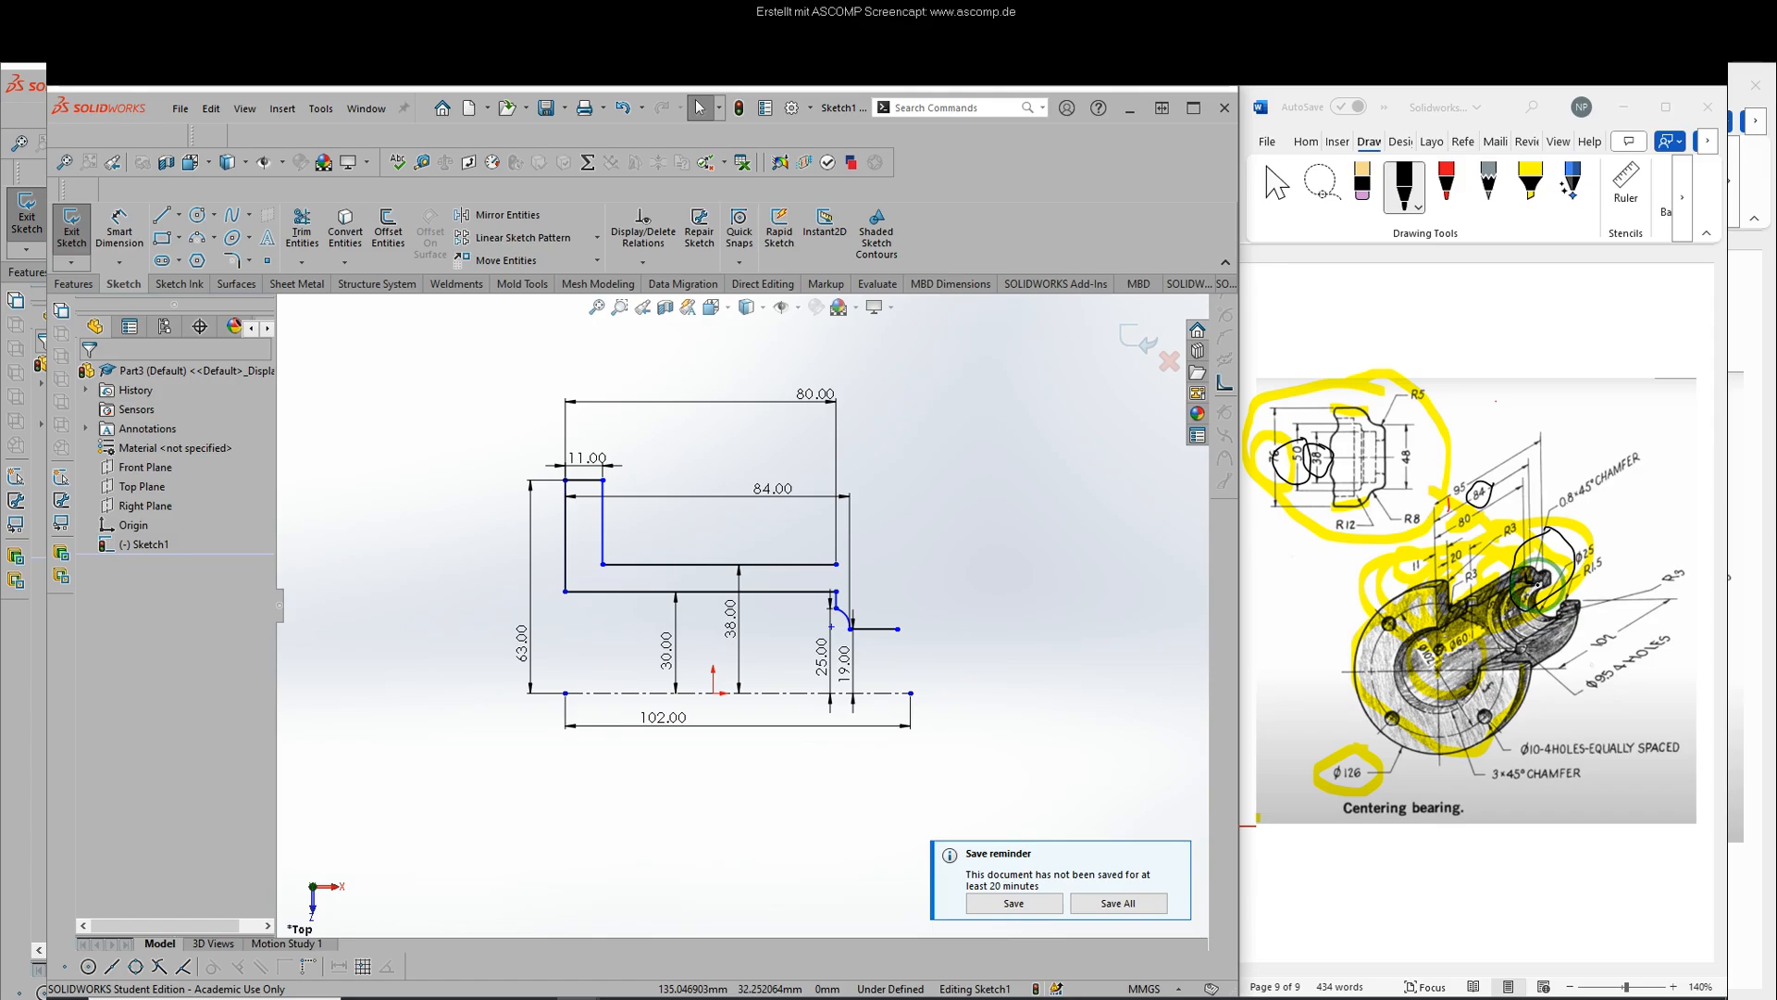
- Circle the 95 mm length in the reference drawing and dimension the short horizontal line's free end 95 mm from the flange's outer face
{"action": "left_click", "coordinate": [1544, 578]}
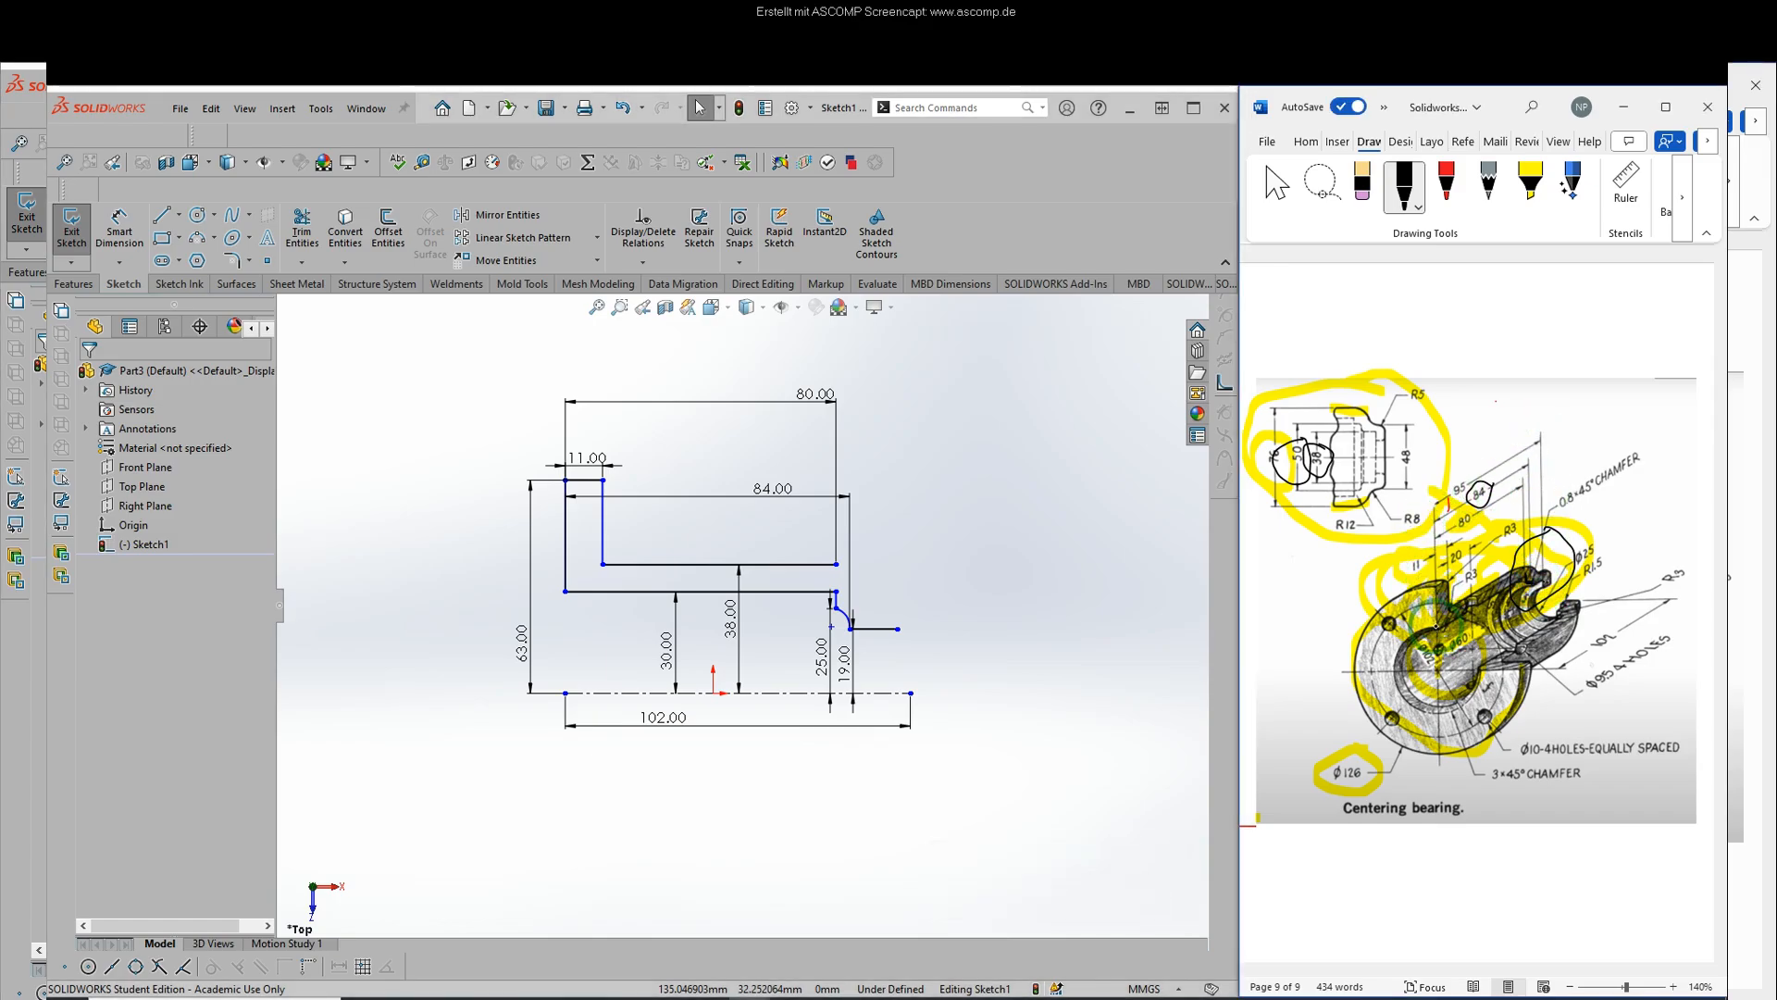
{"action": "mouse_move", "coordinate": [1443, 479]}
{"action": "left_mouse_down"}
{"action": "mouse_move", "coordinate": [1471, 485]}
{"action": "mouse_move", "coordinate": [1453, 458]}
{"action": "mouse_move", "coordinate": [1430, 507]}
{"action": "left_mouse_up"}
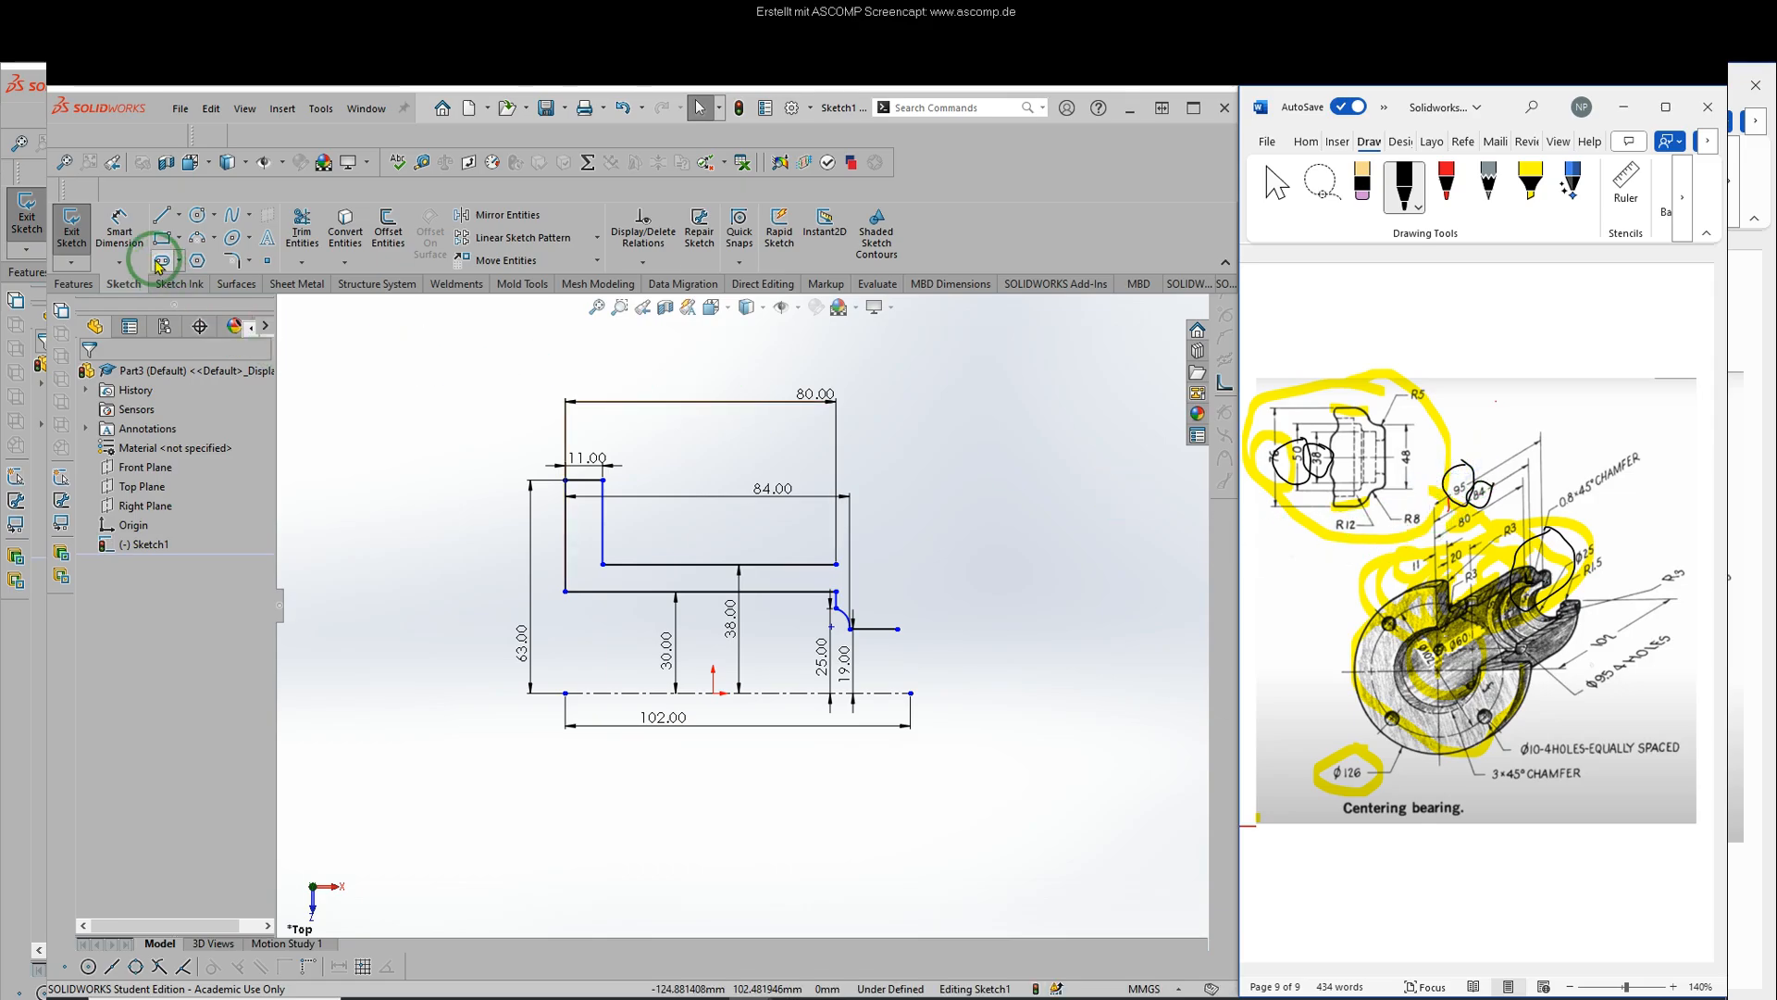
{"action": "left_click", "coordinate": [120, 231]}
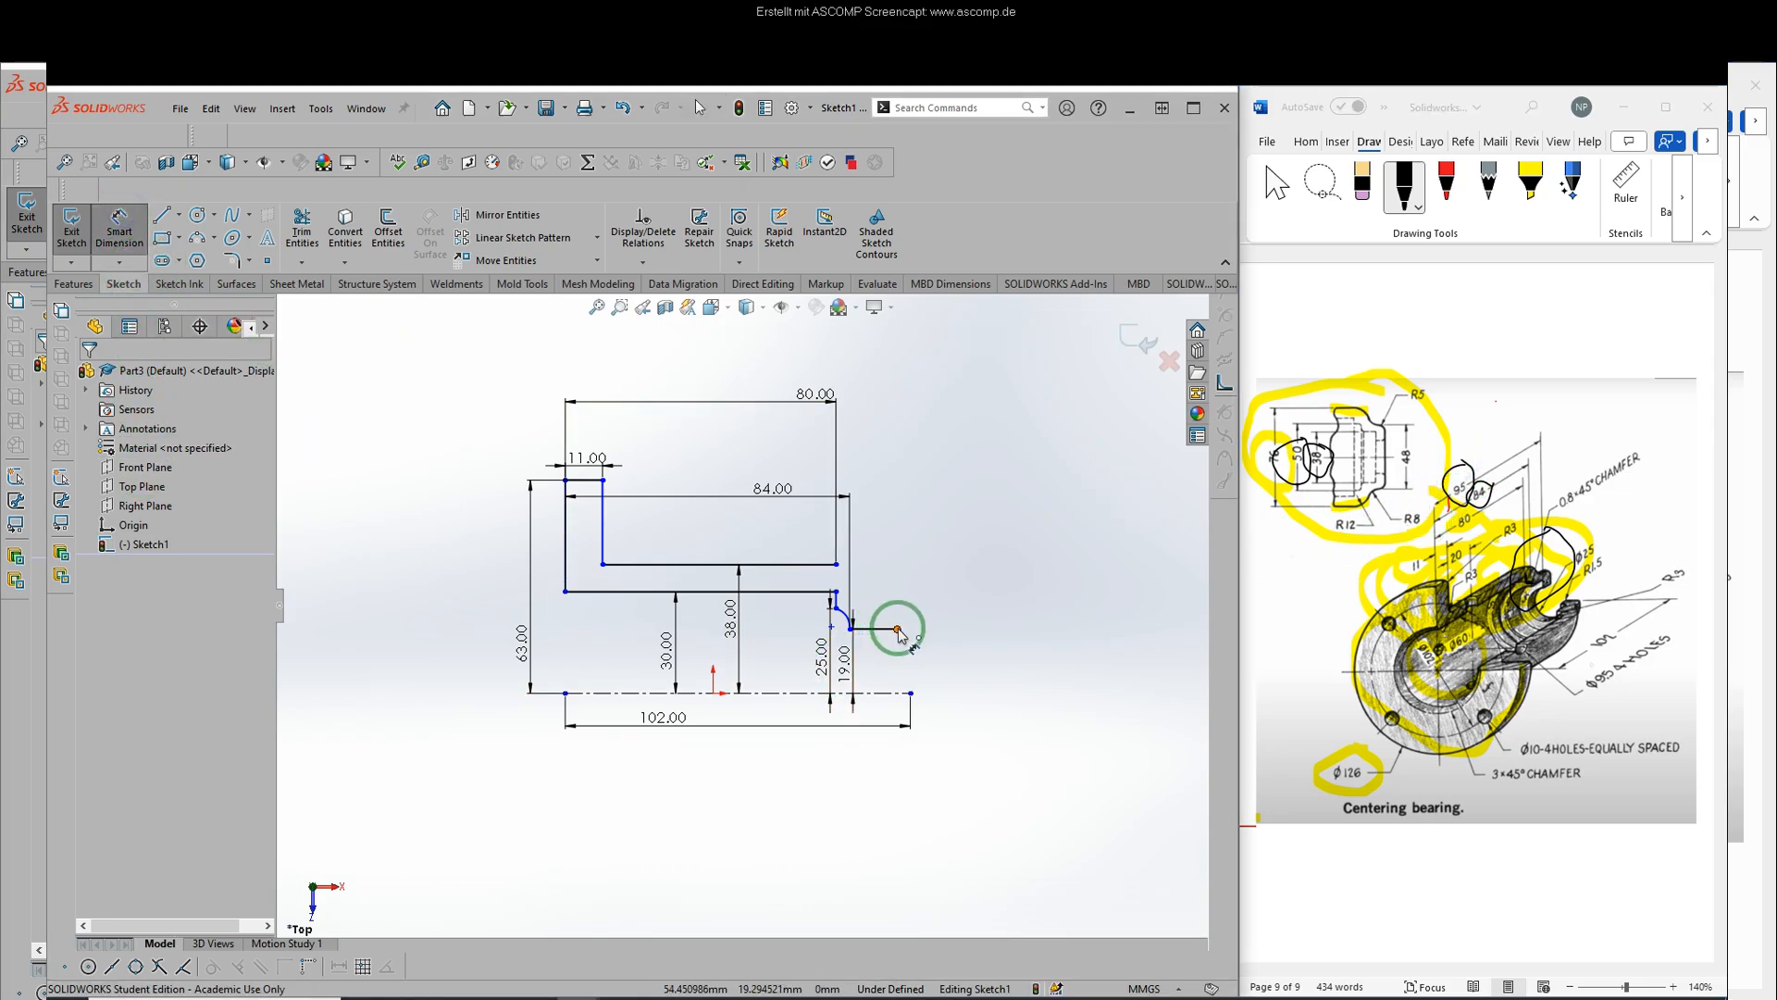
{"action": "left_click", "coordinate": [895, 628]}
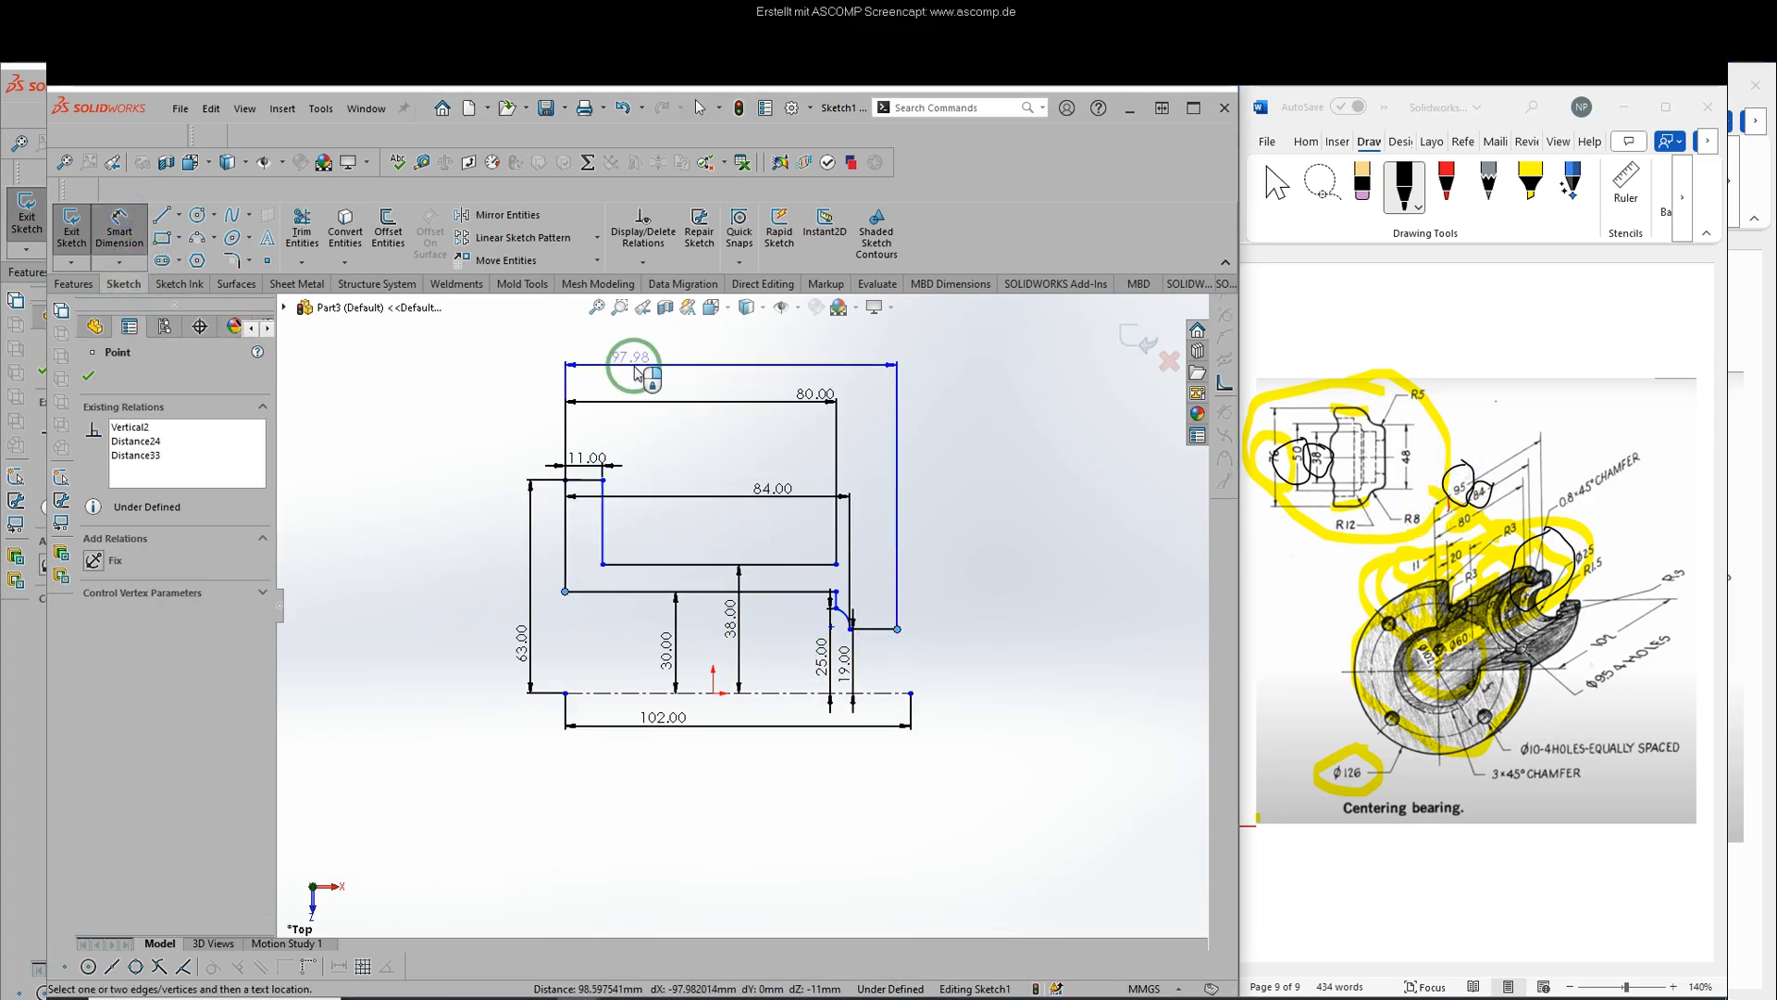
{"action": "left_click", "coordinate": [637, 366]}
{"action": "type", "text": "95"}
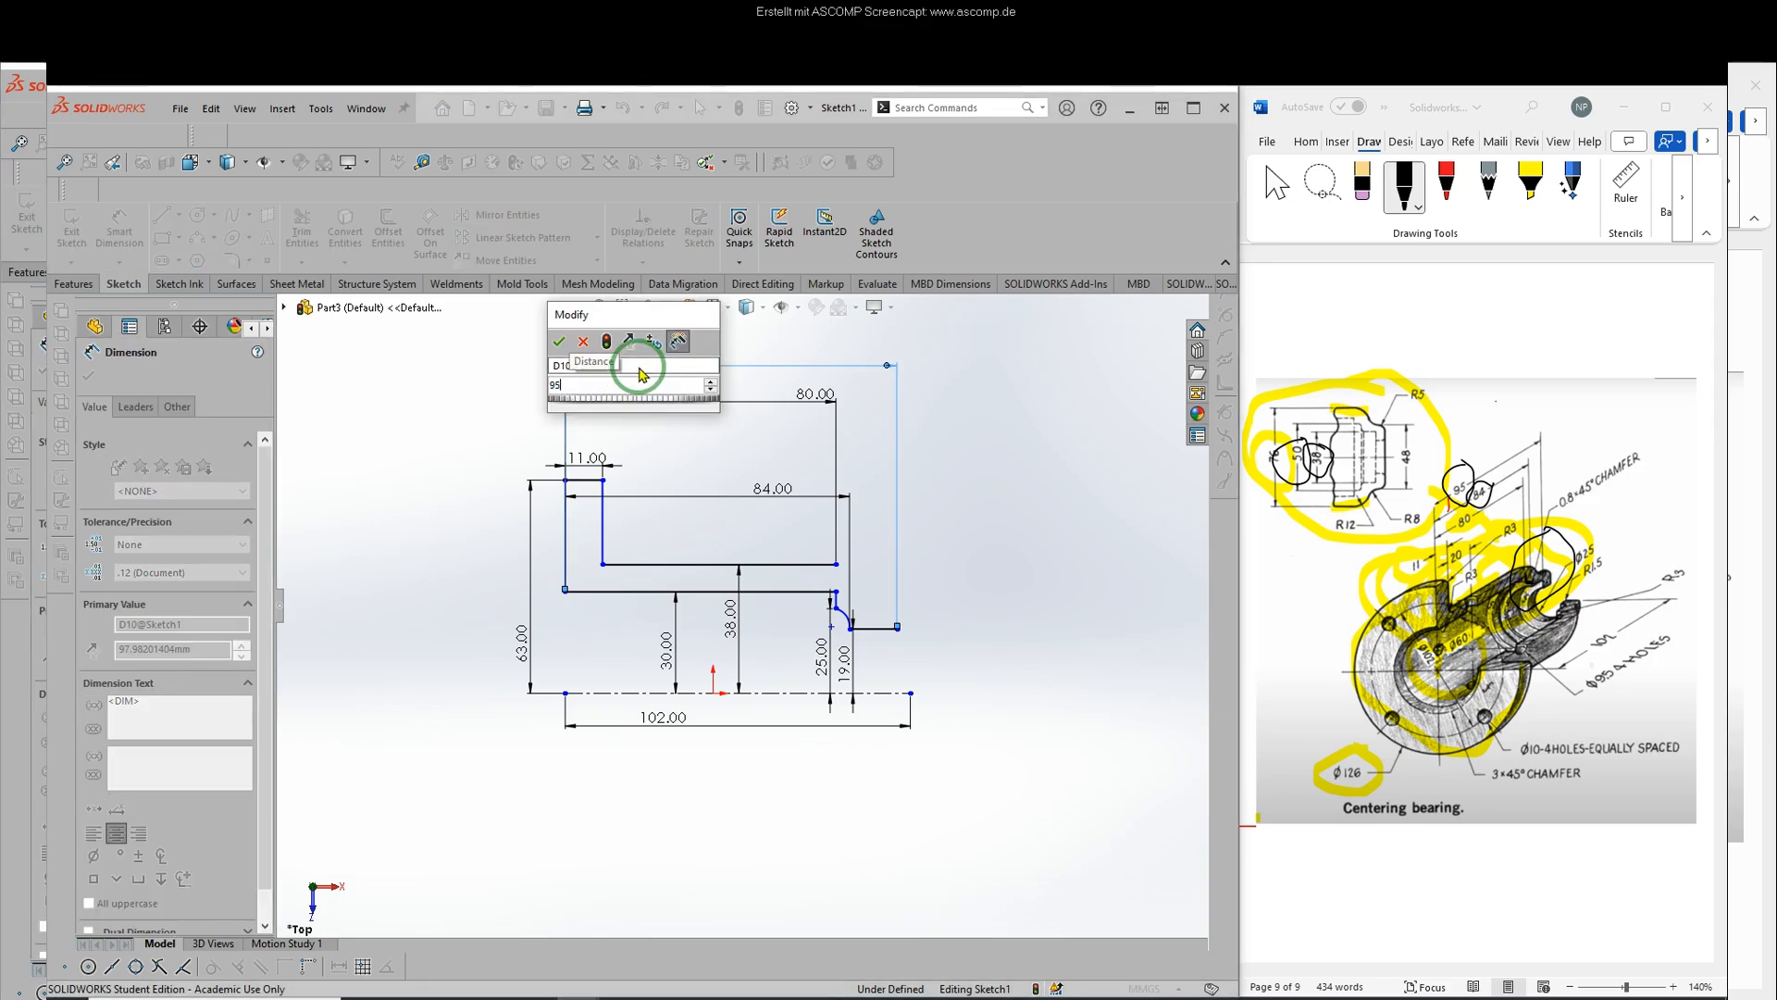
{"action": "key", "text": "Return"}
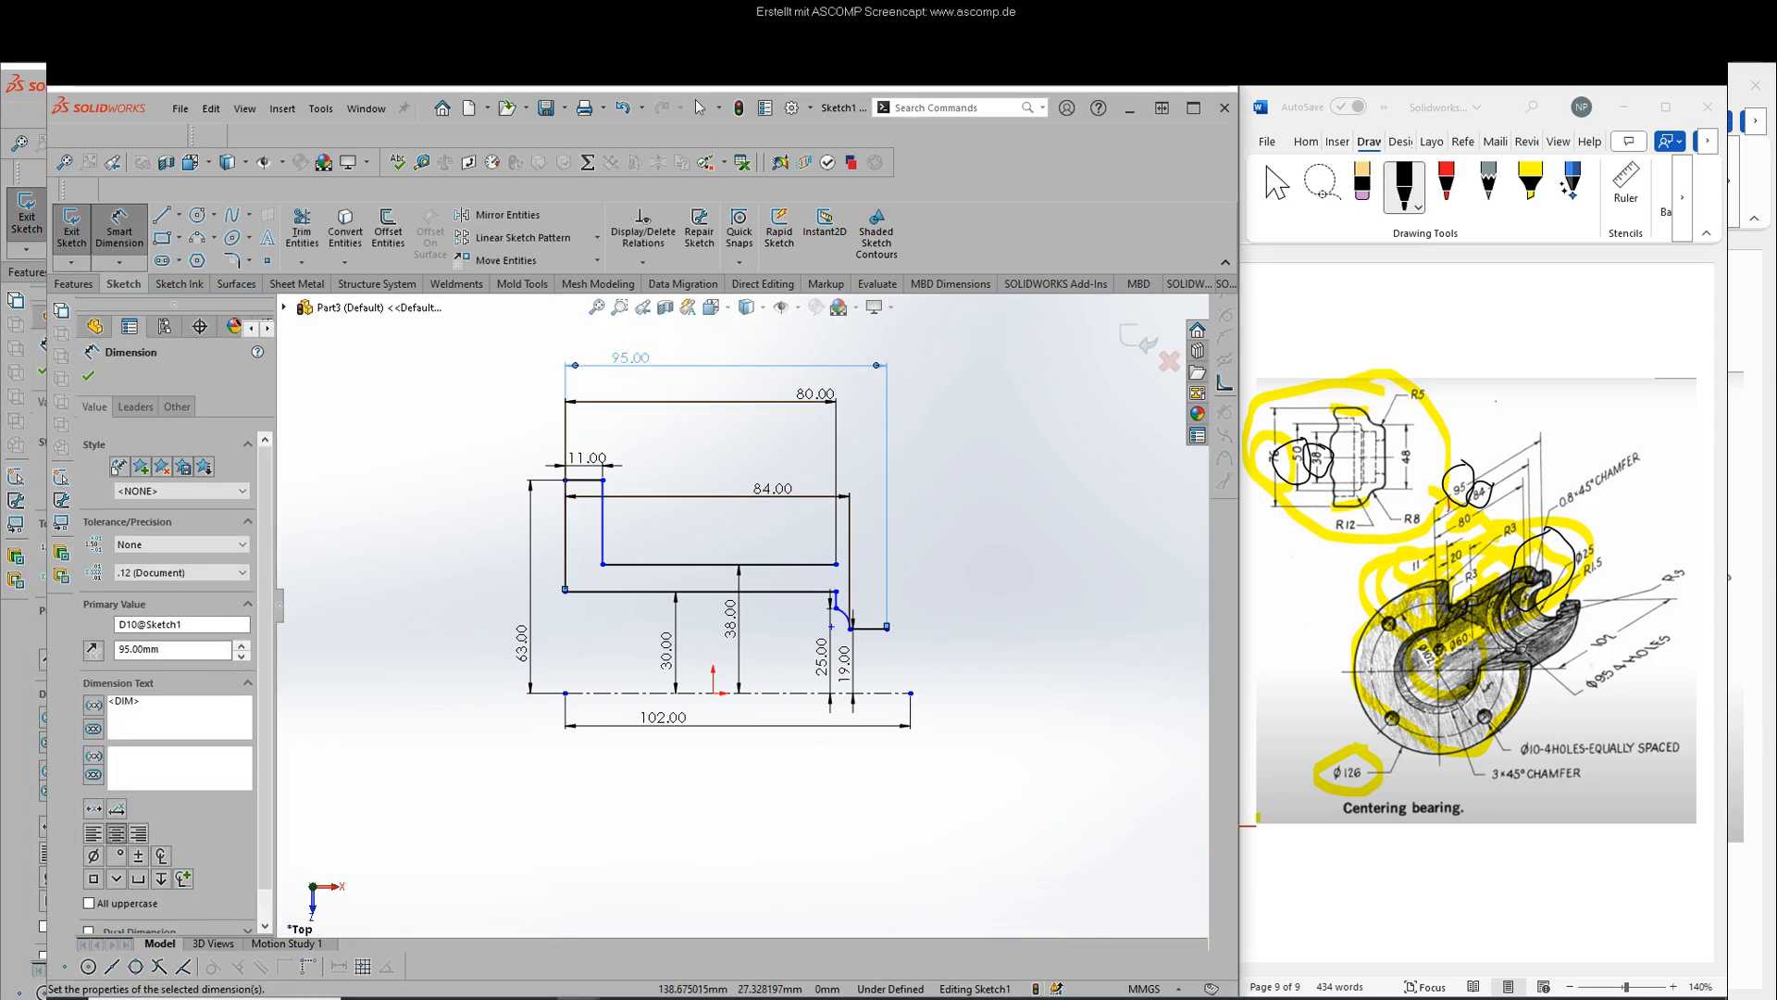
{"action": "left_click", "coordinate": [89, 375]}
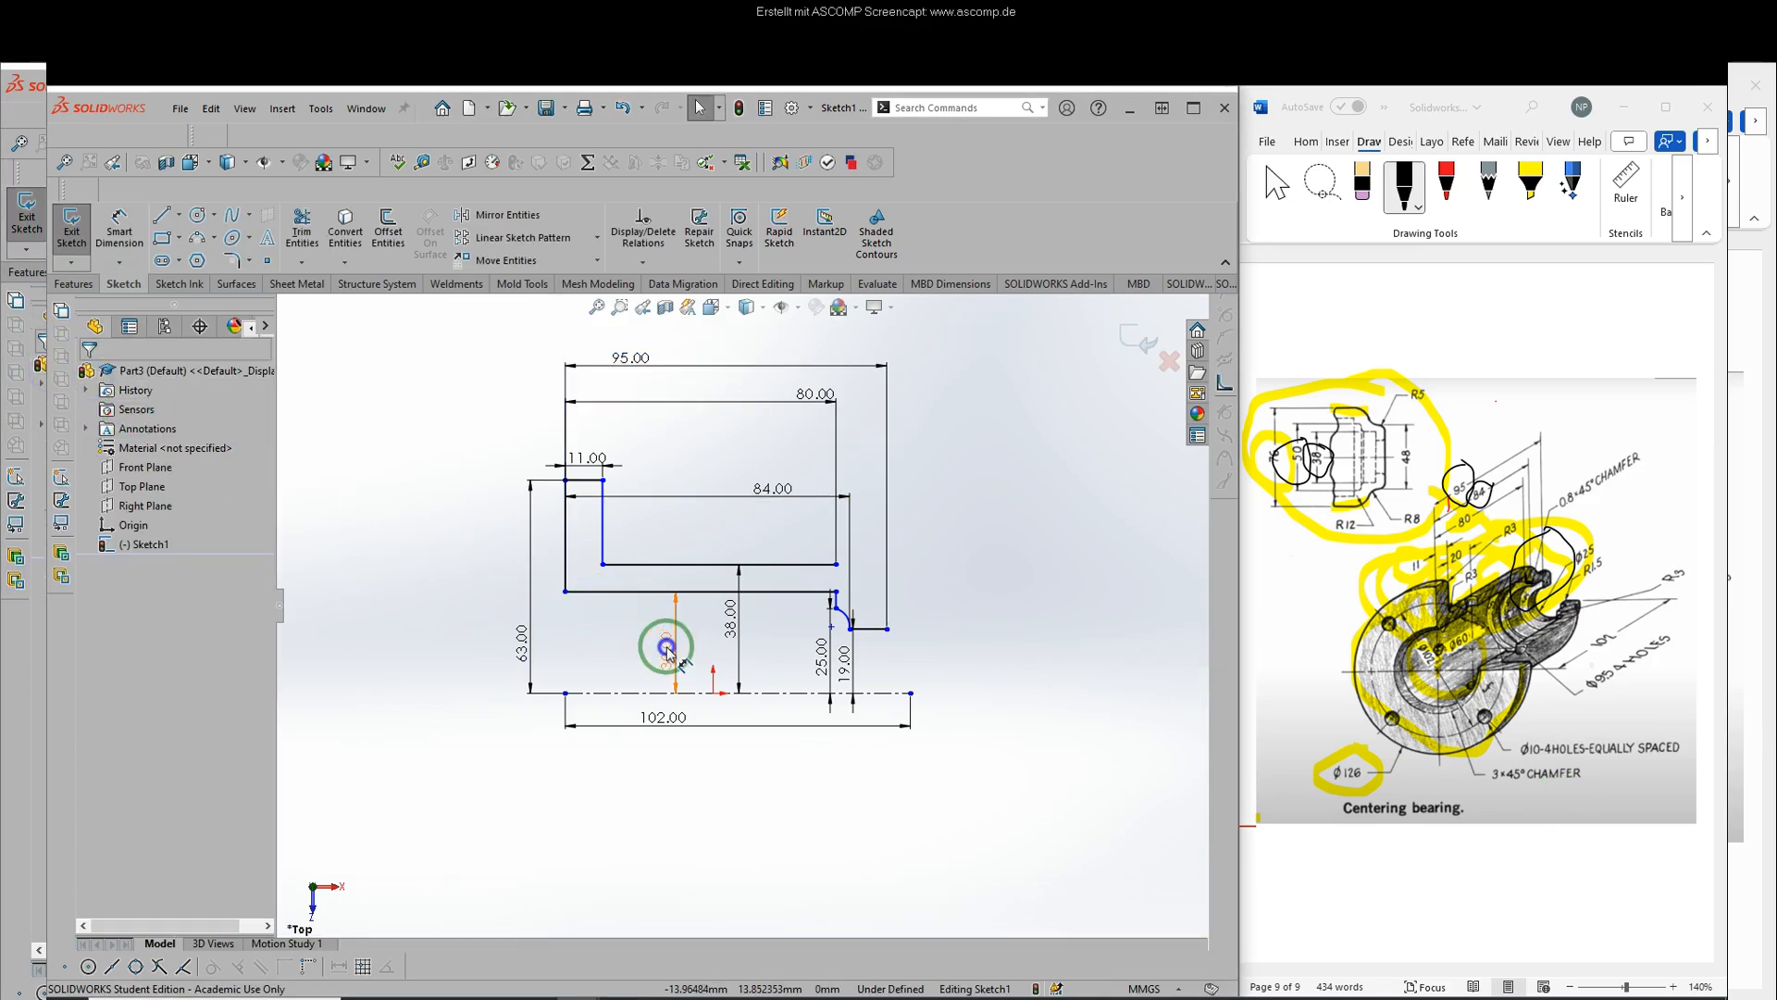
- Move the 30, 38, 25 and 19 mm dimensions toward the flange side to clear the rounded hub end
{"action": "left_click_drag", "start_coordinate": [666, 647], "coordinate": [640, 654]}
{"action": "left_click_drag", "start_coordinate": [731, 619], "coordinate": [688, 629]}
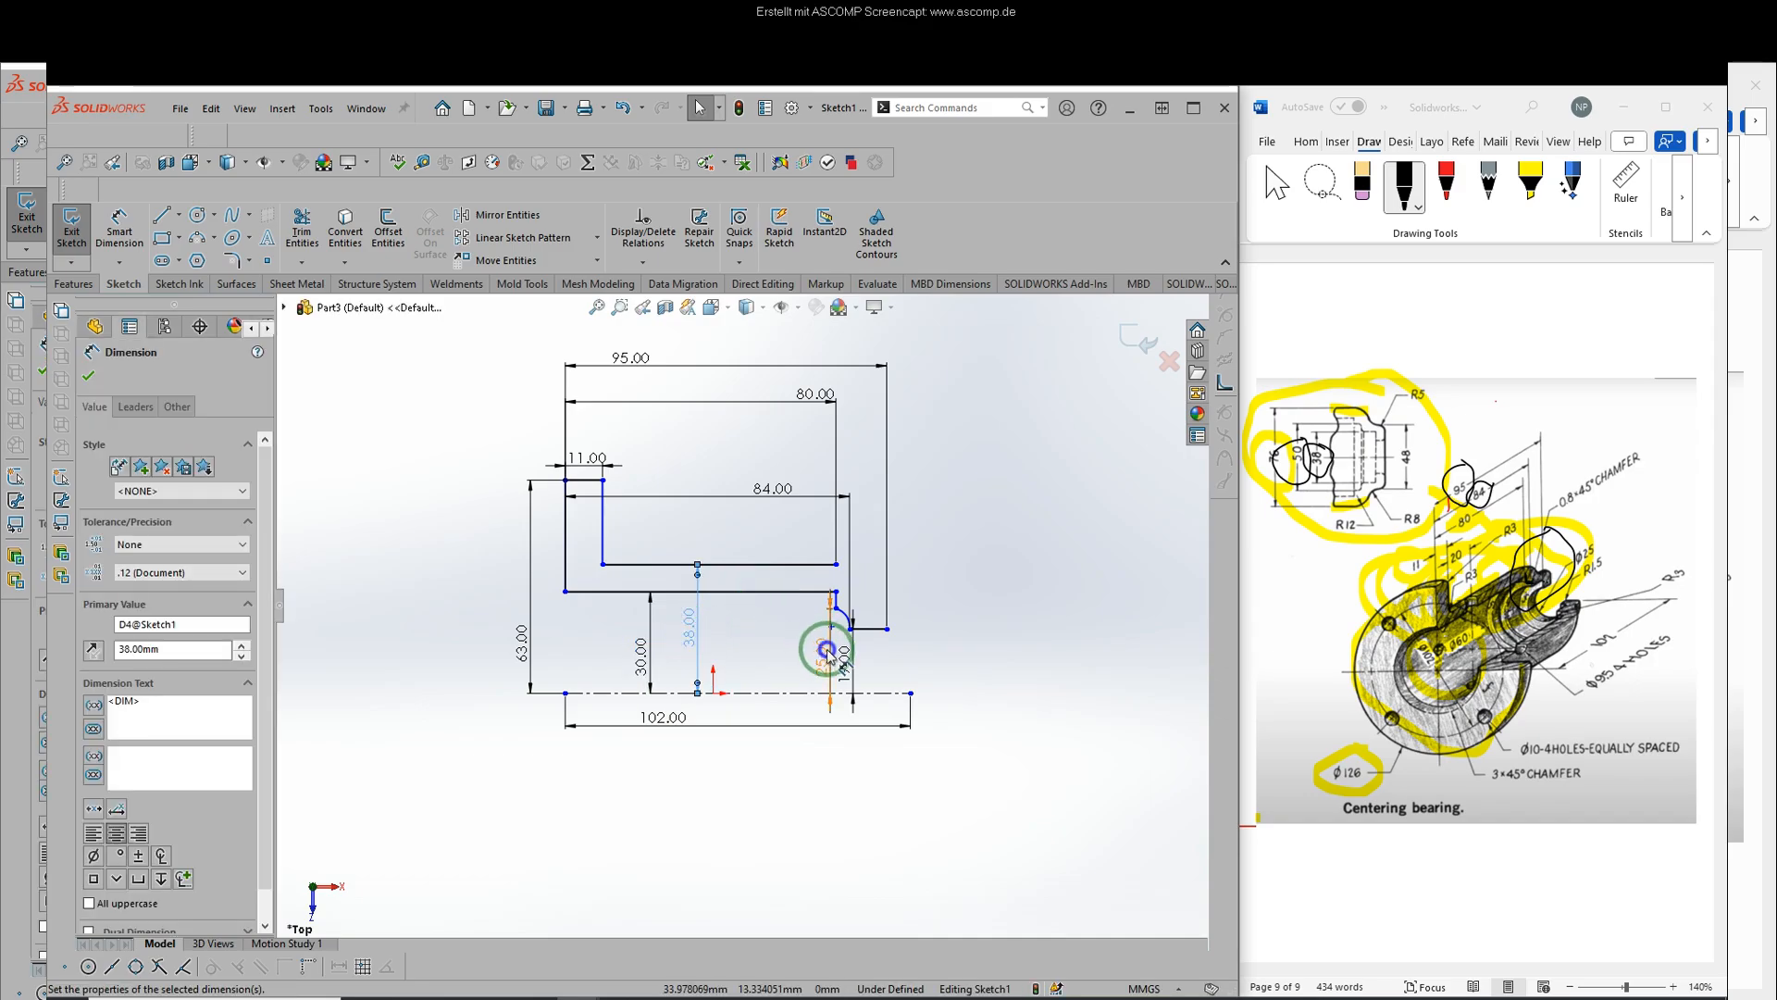
{"action": "mouse_move", "coordinate": [826, 653]}
{"action": "left_mouse_down"}
{"action": "mouse_move", "coordinate": [757, 641]}
{"action": "mouse_move", "coordinate": [793, 664]}
{"action": "left_mouse_up"}
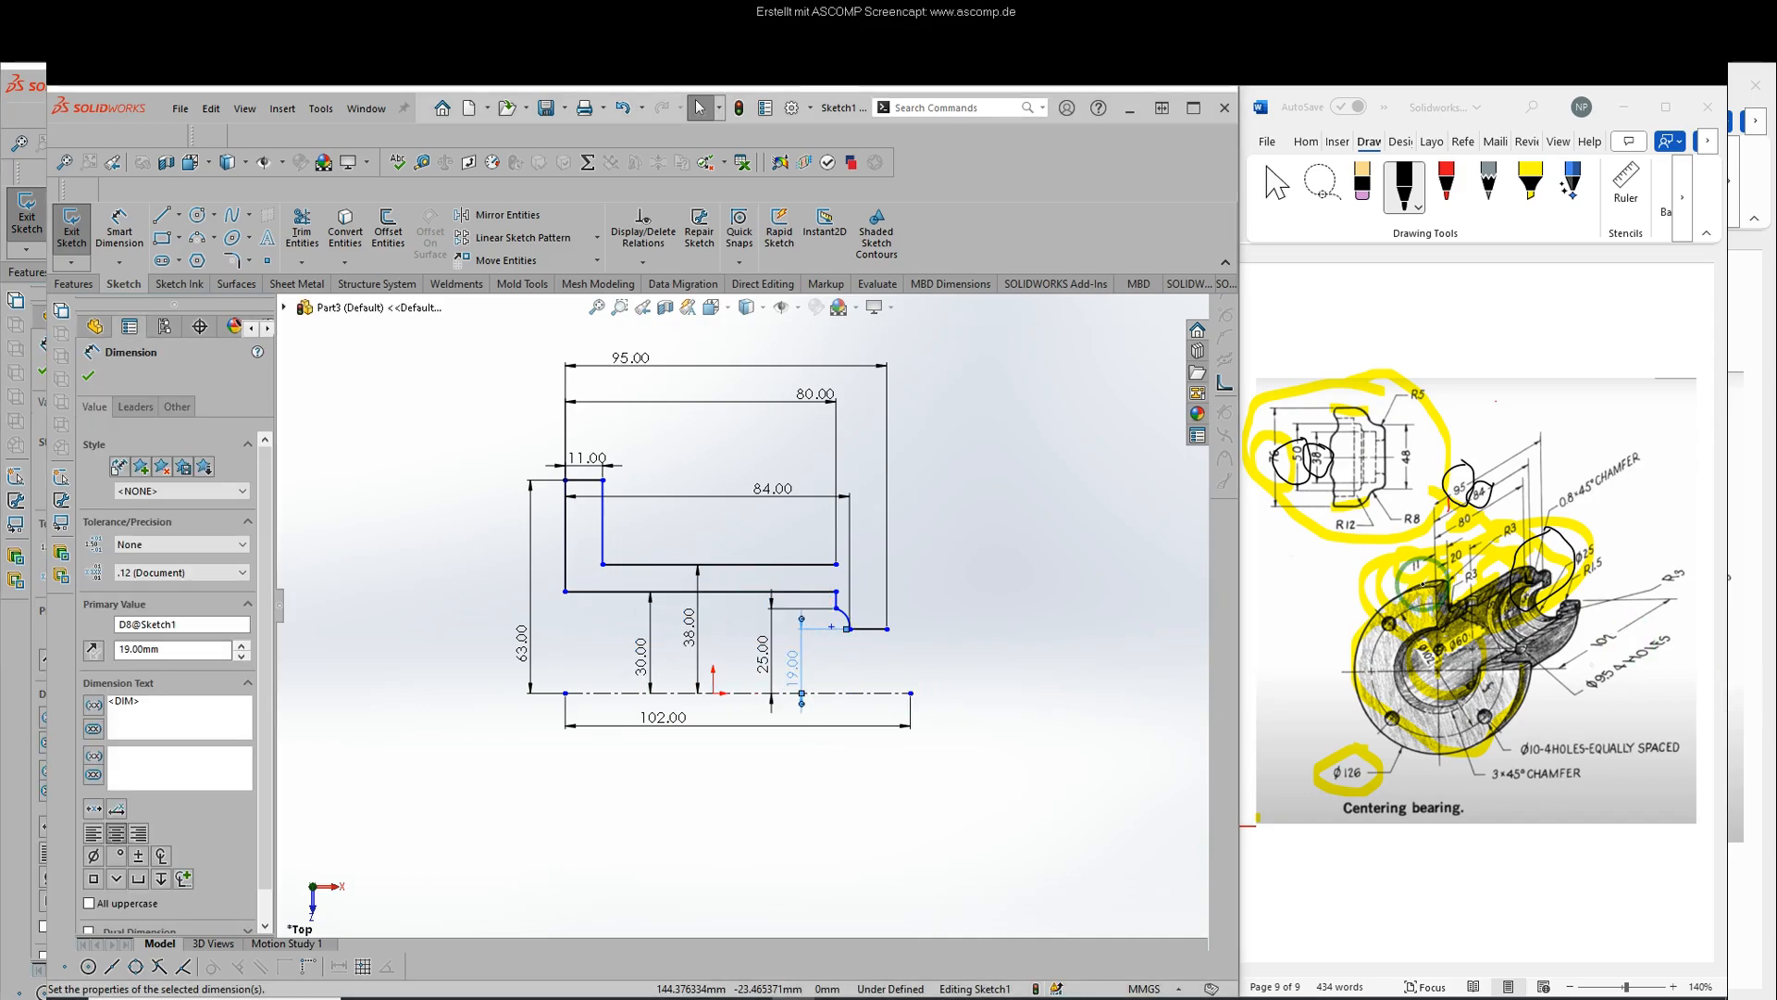
{"action": "left_click", "coordinate": [1543, 579]}
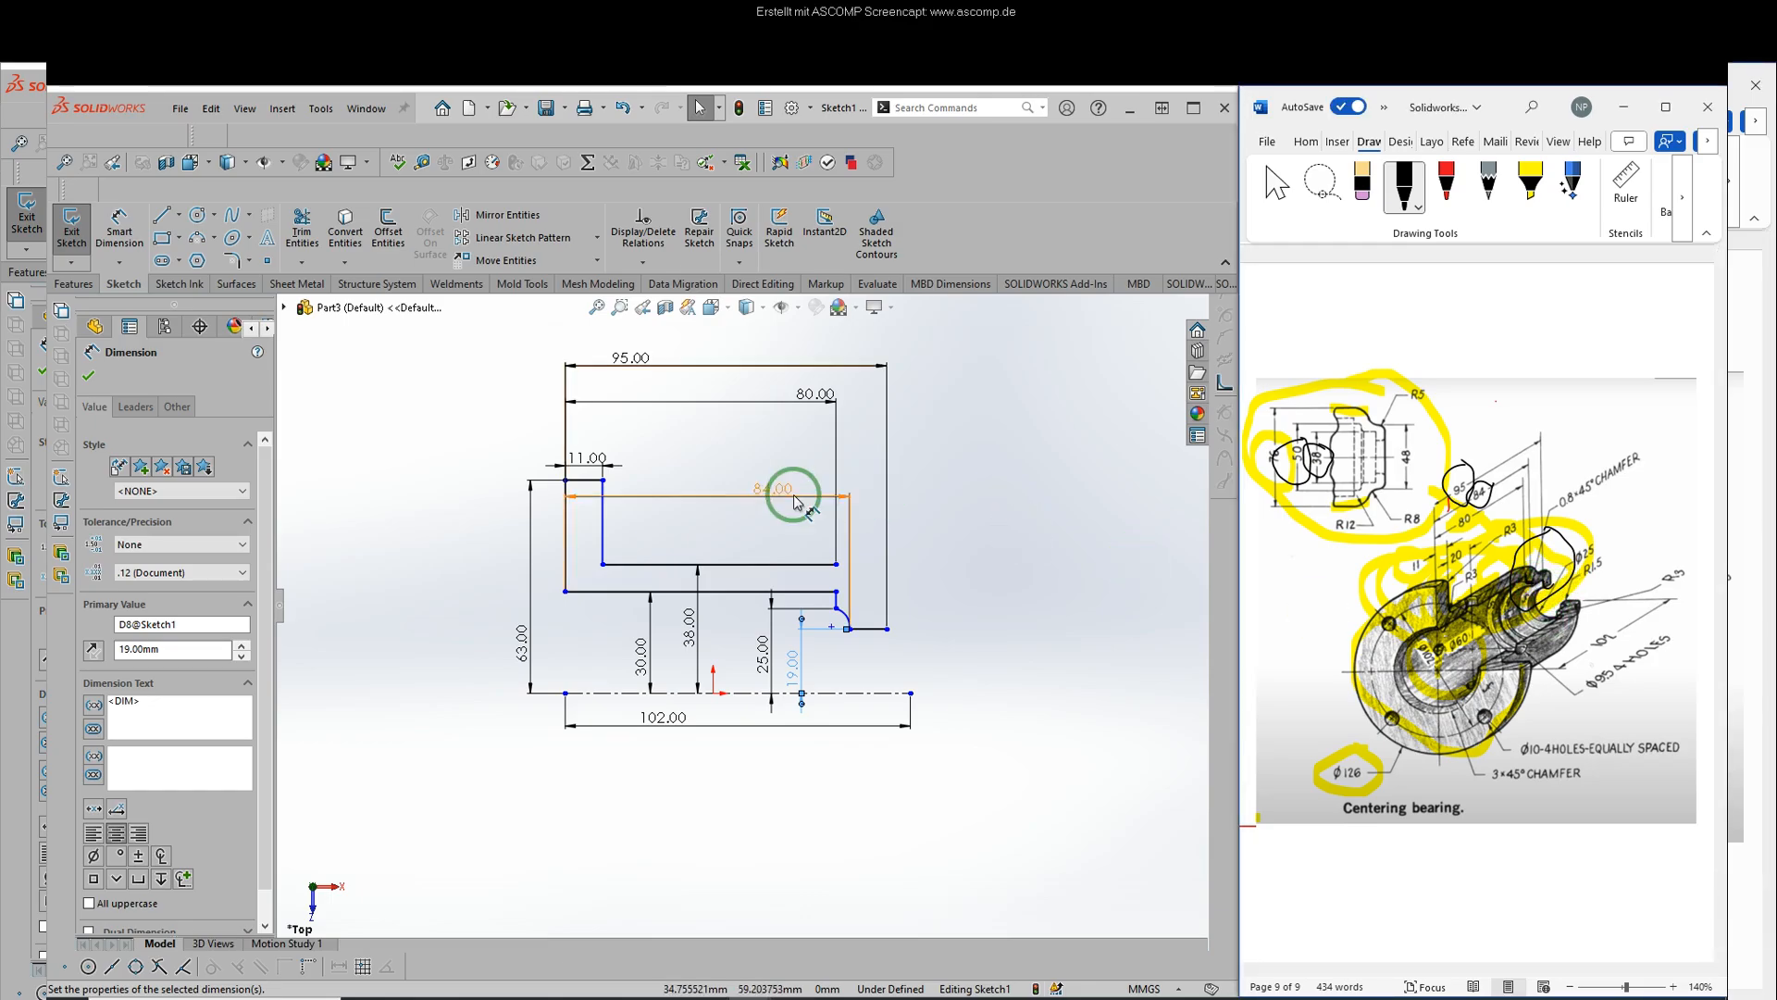
- Draw a vertical line about 6 mm toward the centerline from the 95 mm end point, continued by a 7 mm horizontal line outward
{"action": "left_click", "coordinate": [162, 223]}
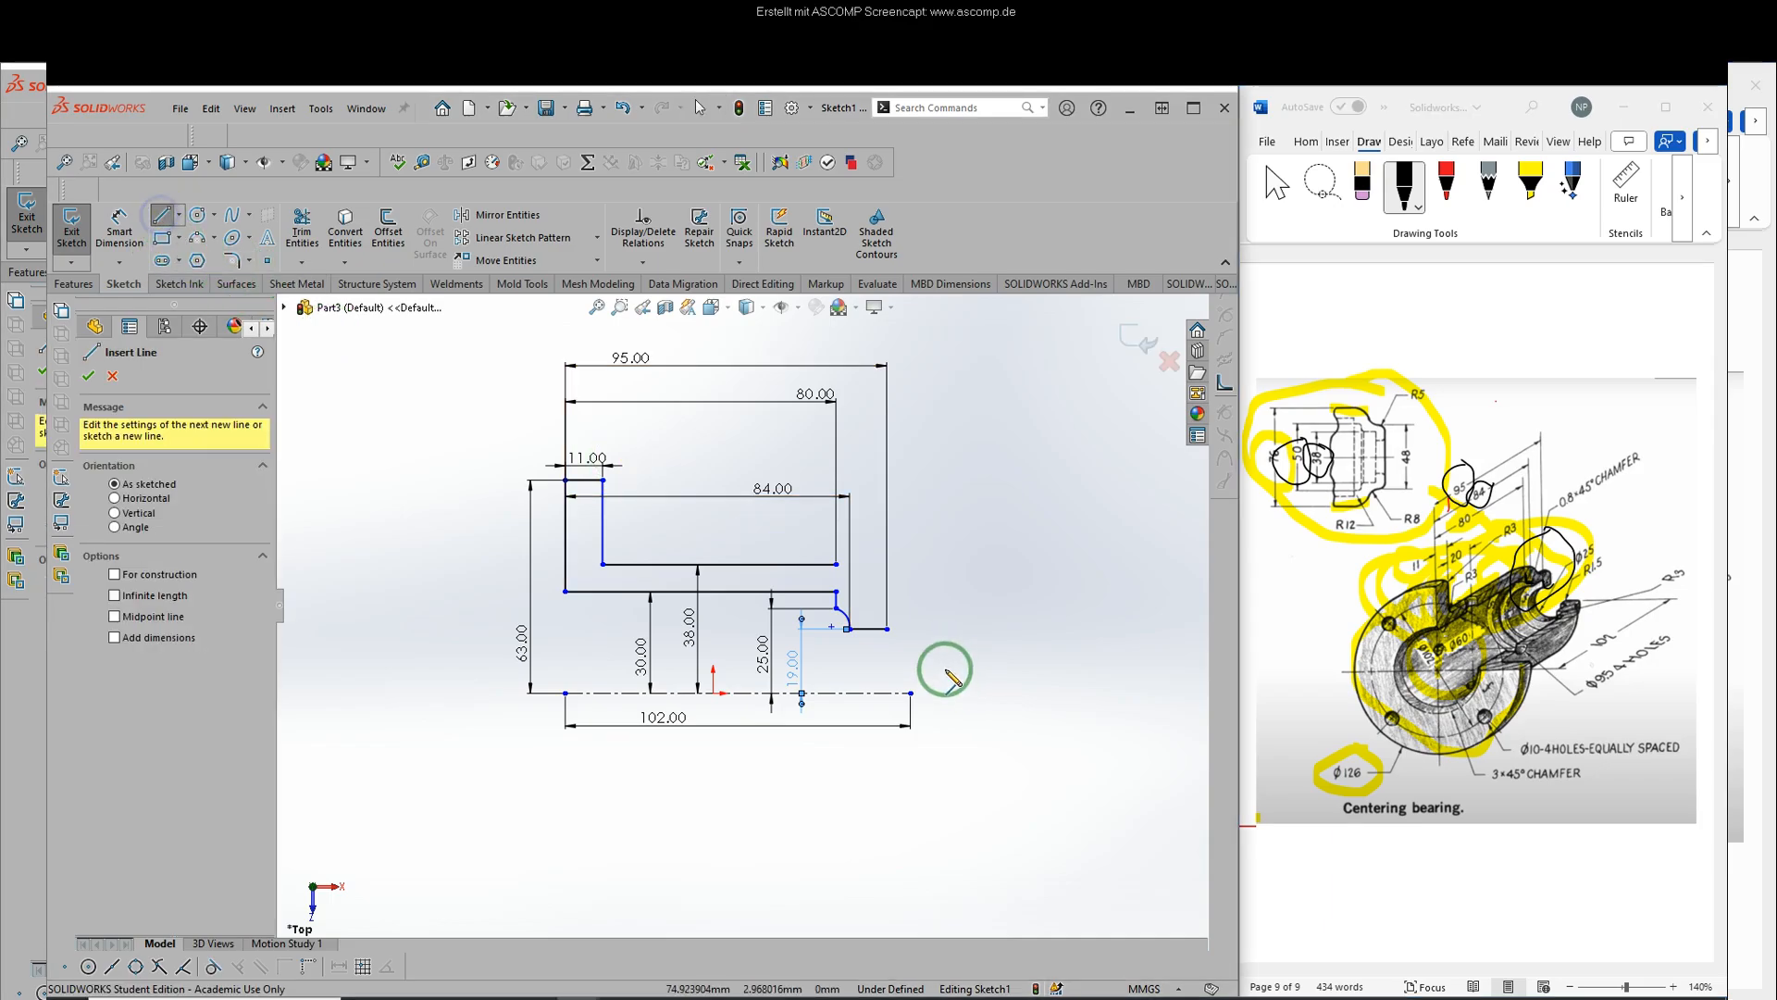
{"action": "left_click_drag", "start_coordinate": [886, 628], "coordinate": [887, 651]}
{"action": "left_click", "coordinate": [887, 649]}
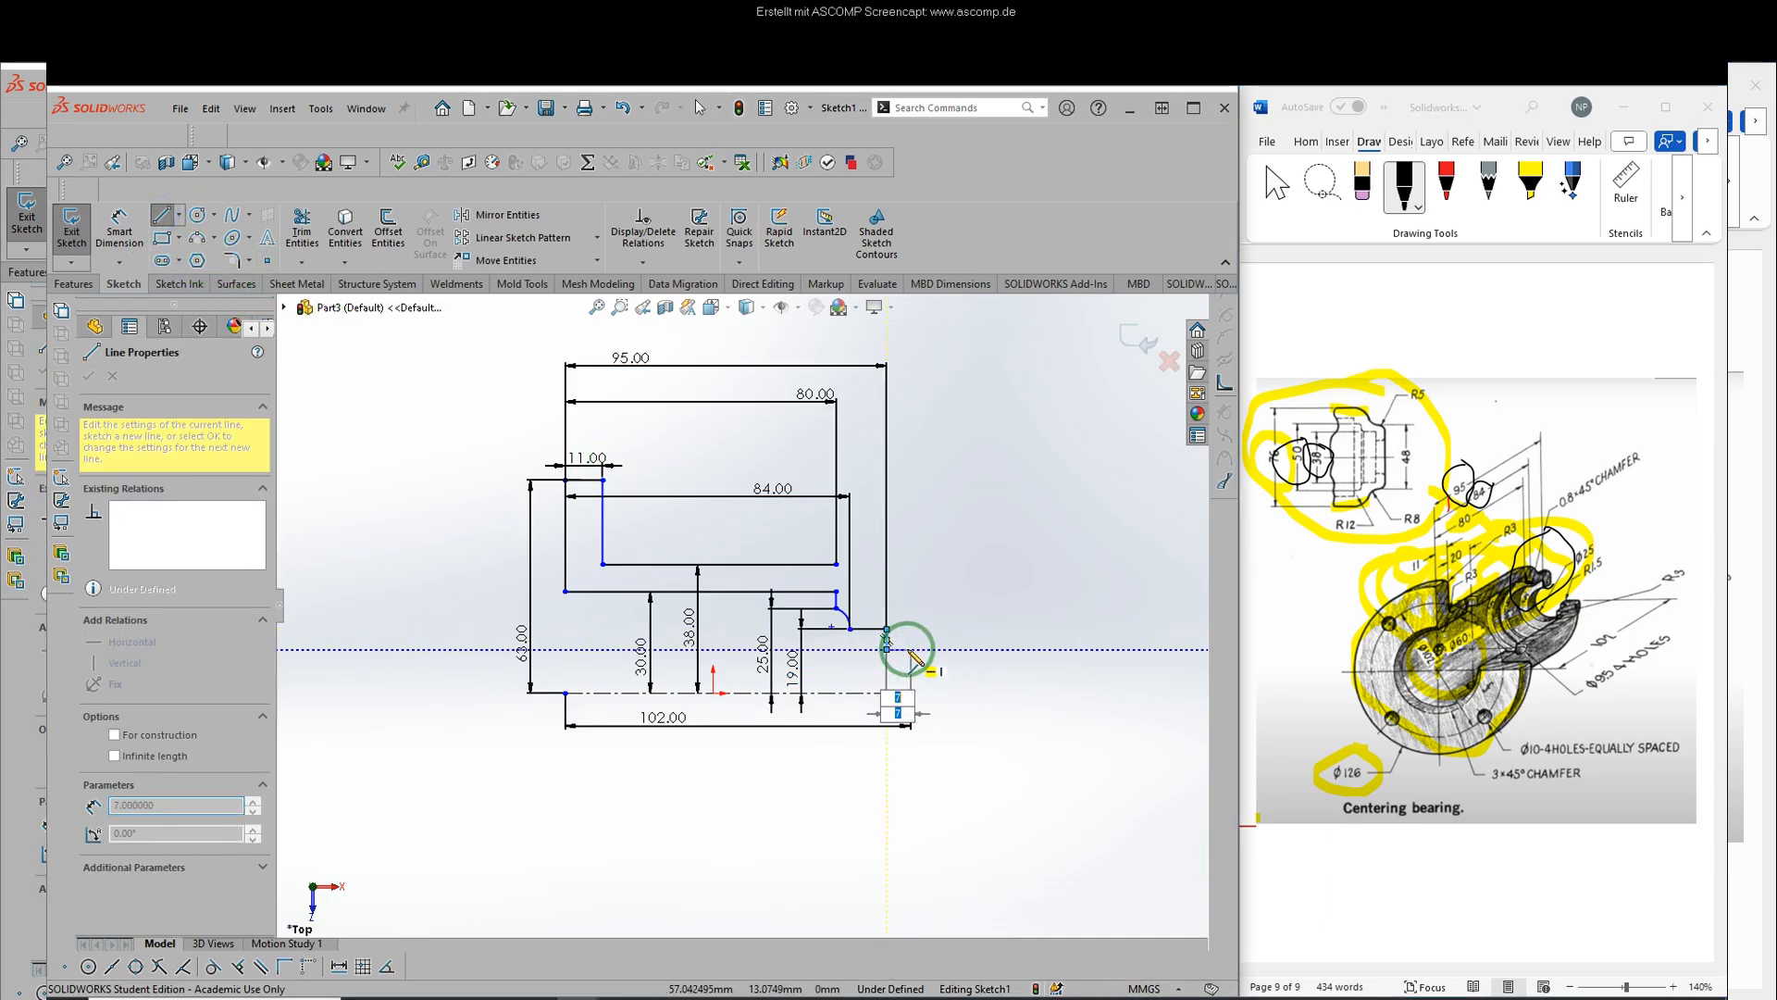
{"action": "left_click", "coordinate": [911, 649]}
{"action": "key", "text": "Escape"}
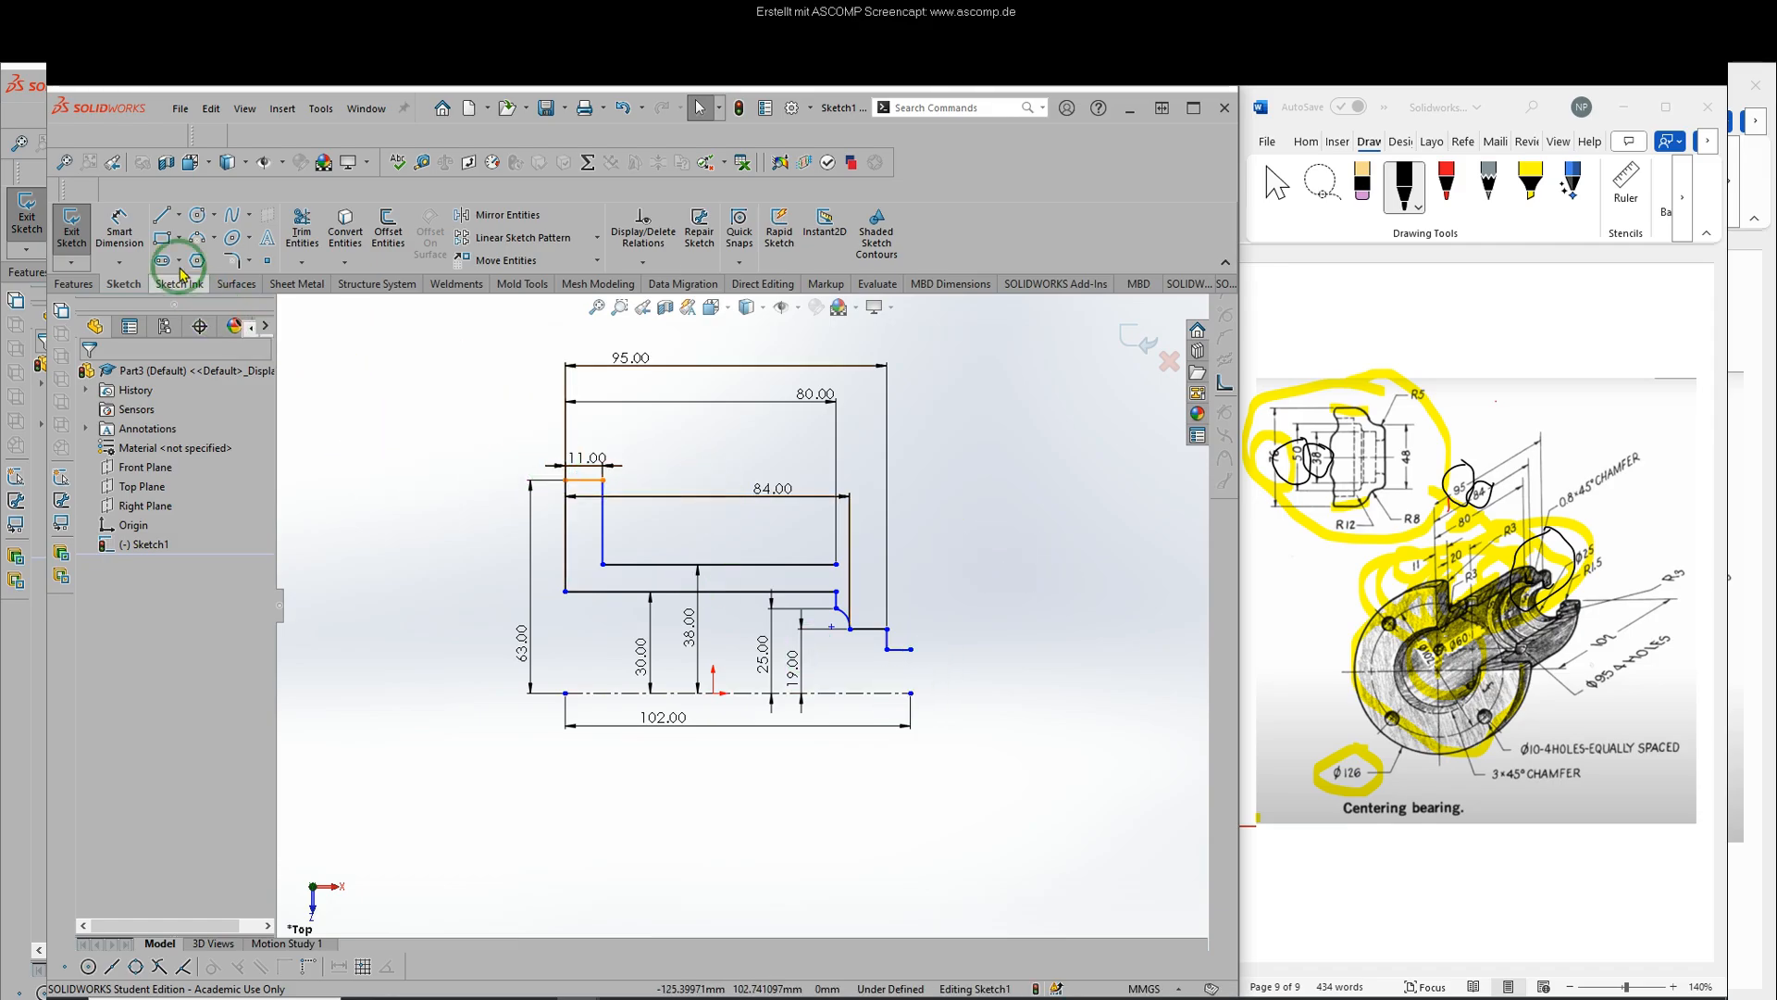
- Circle the Ø25 bore in the reference drawing and dimension the outer short horizontal line 12.5 mm from the centerline
{"action": "left_click", "coordinate": [123, 225]}
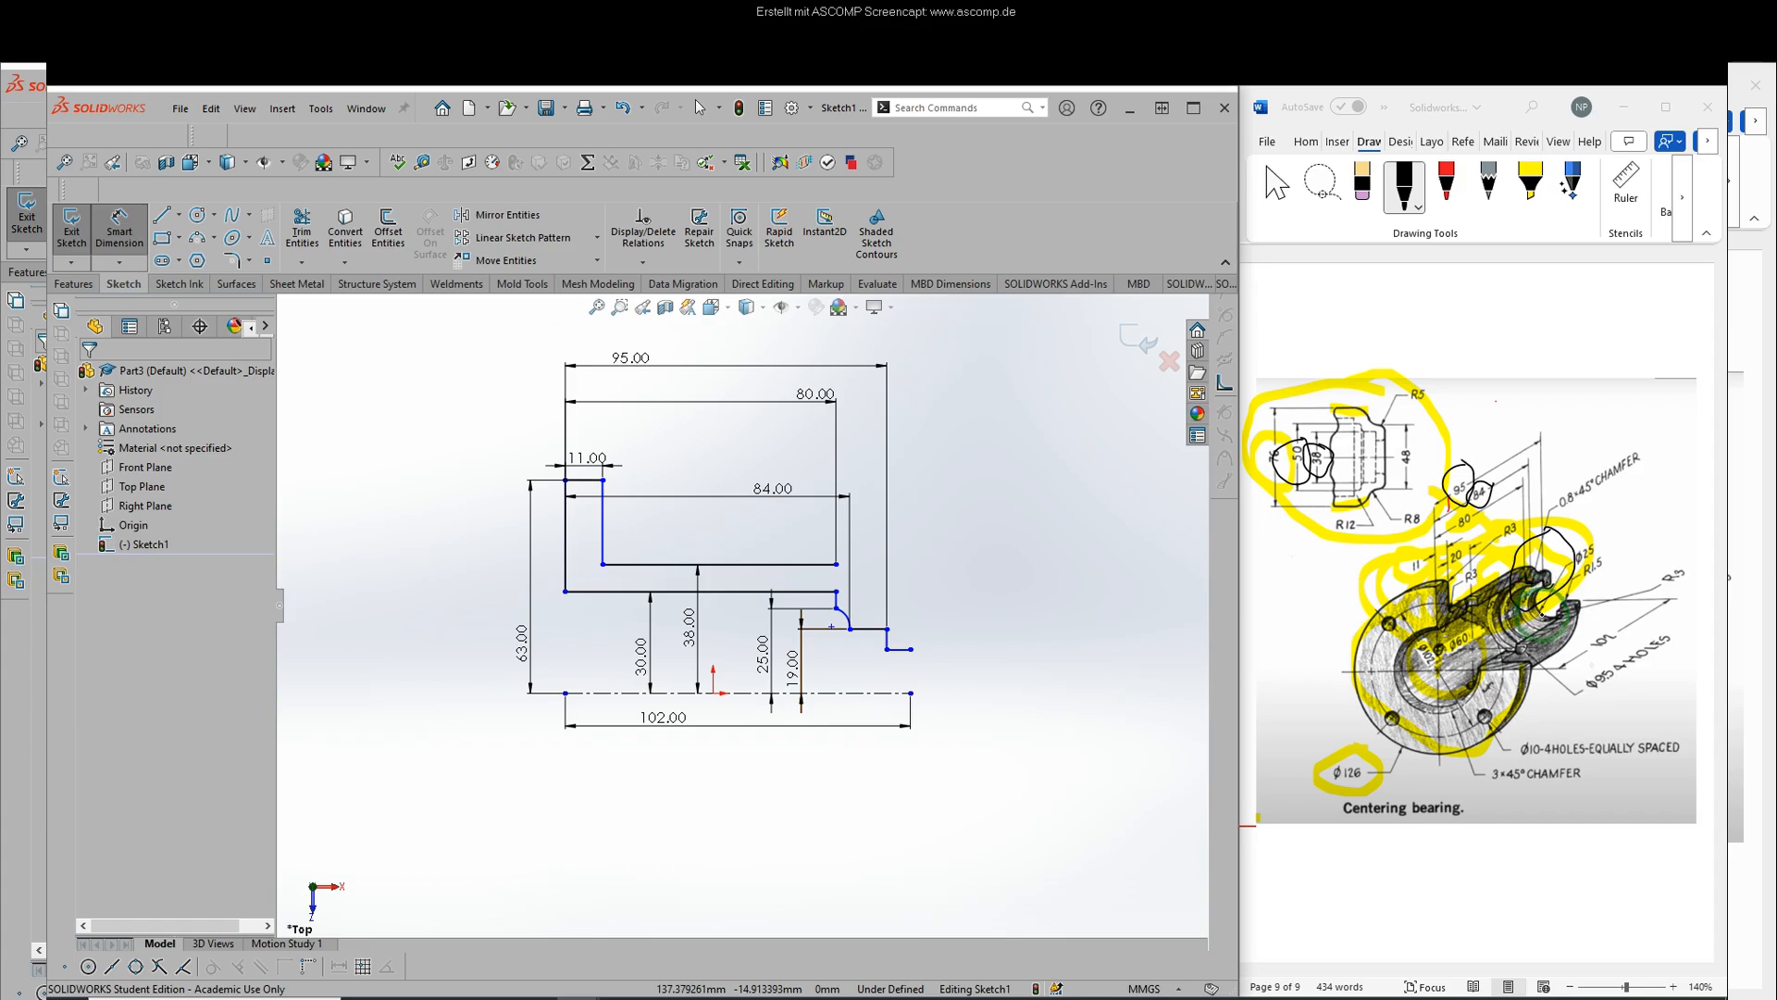
{"action": "left_click", "coordinate": [1594, 543]}
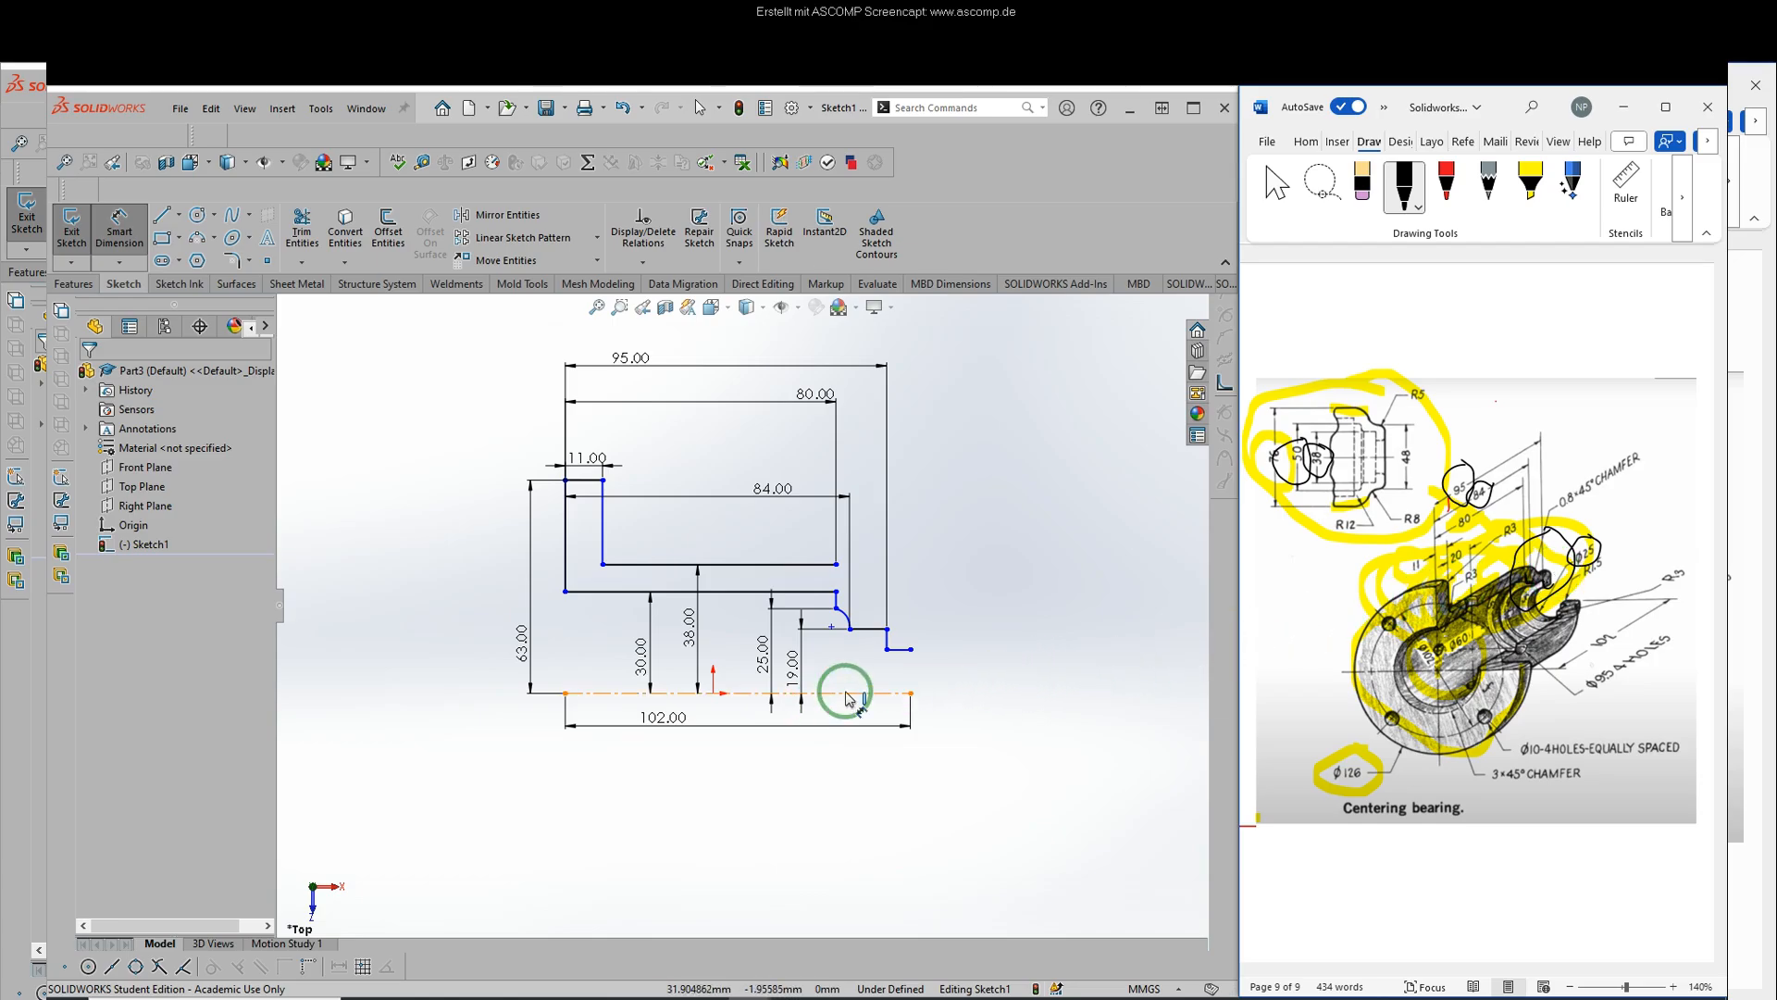
{"action": "left_click", "coordinate": [908, 649]}
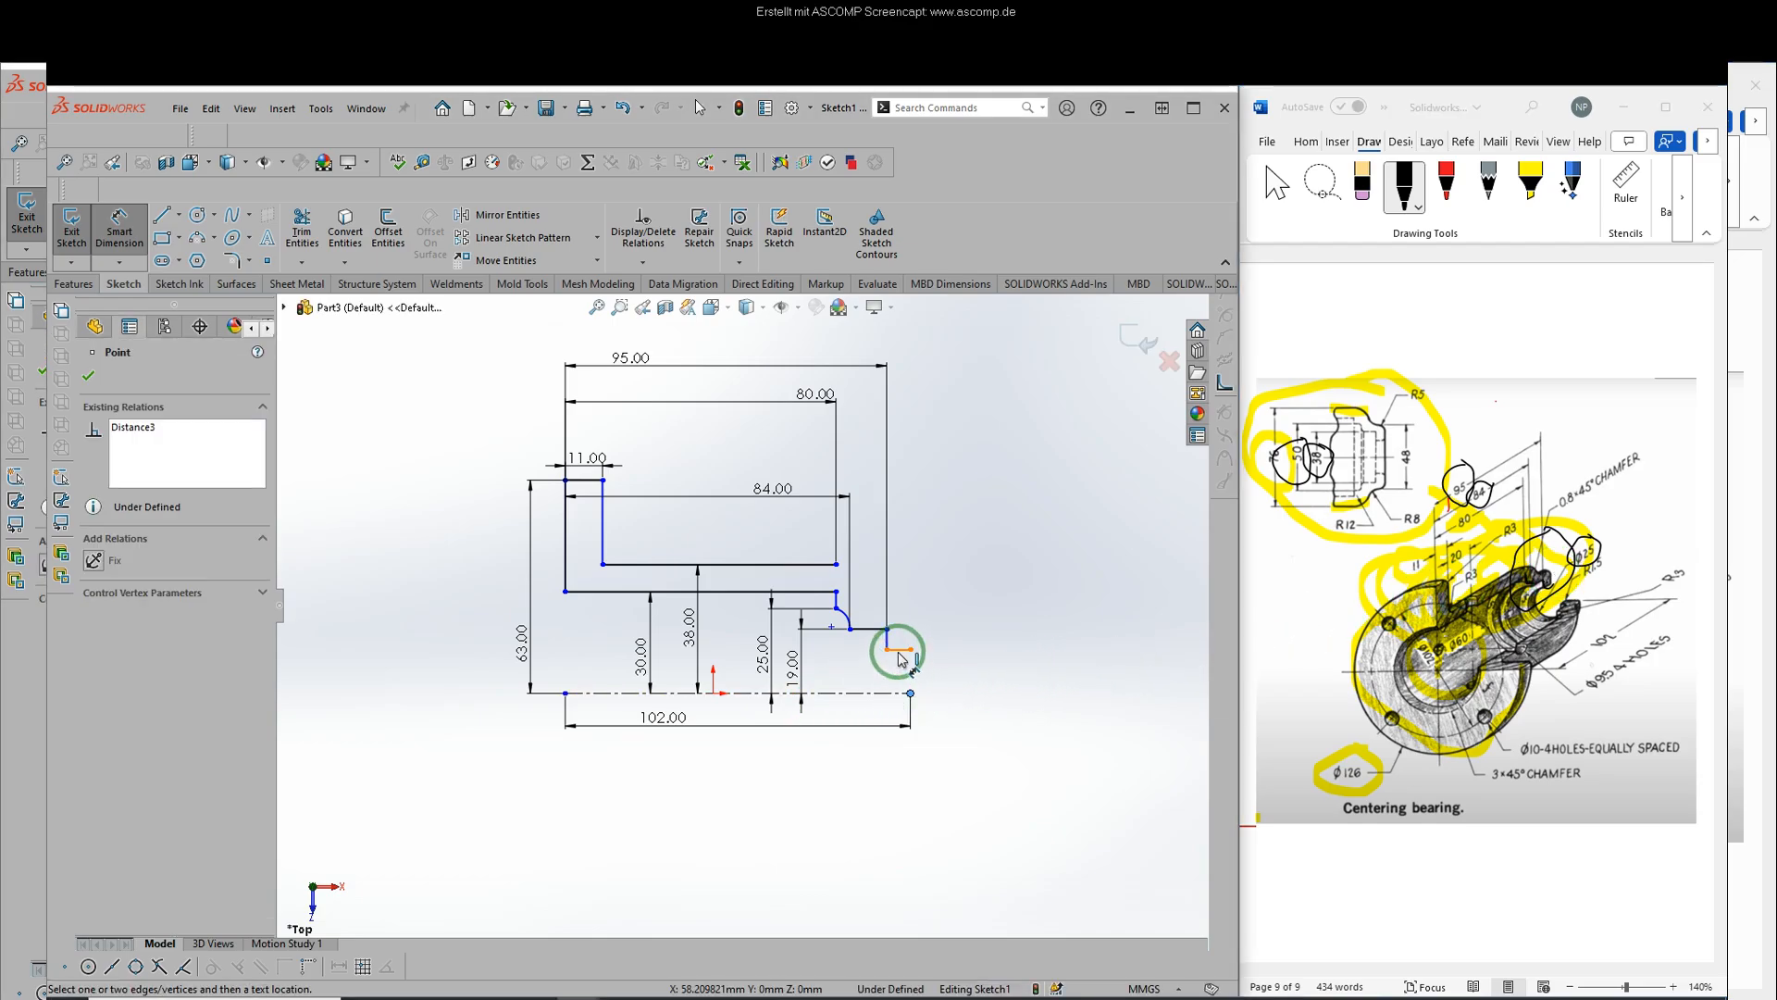
{"action": "left_click", "coordinate": [898, 651]}
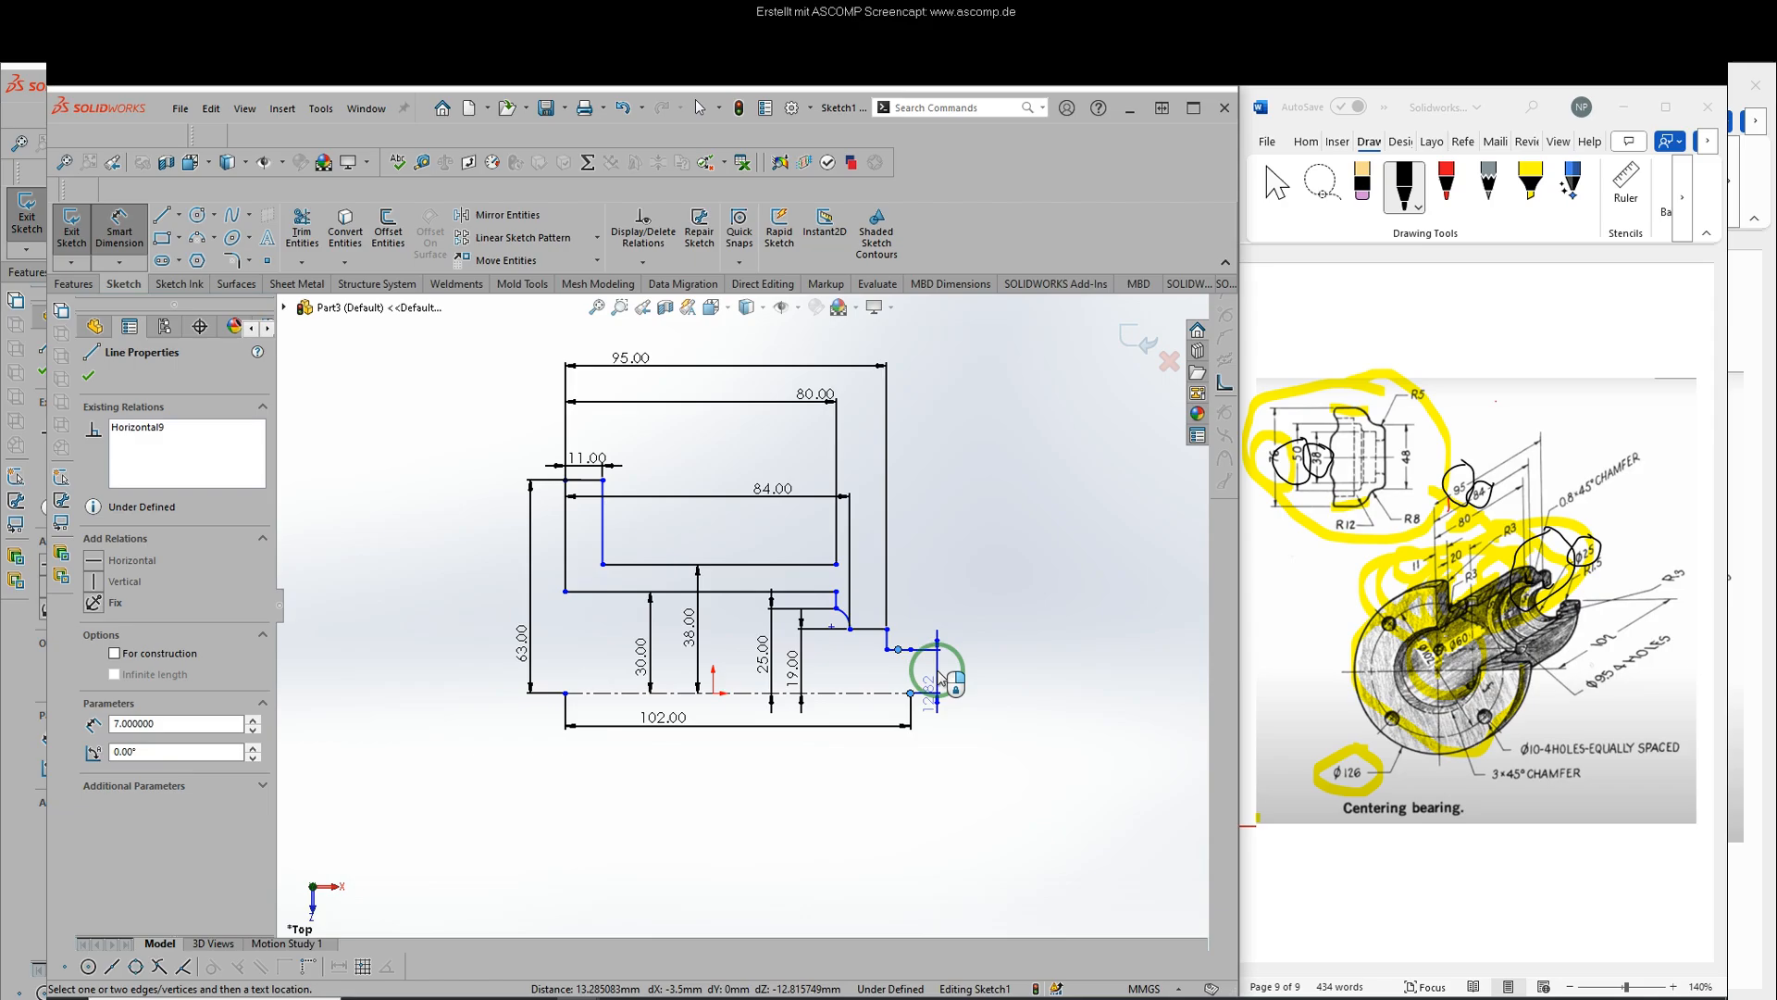
{"action": "left_click", "coordinate": [935, 664]}
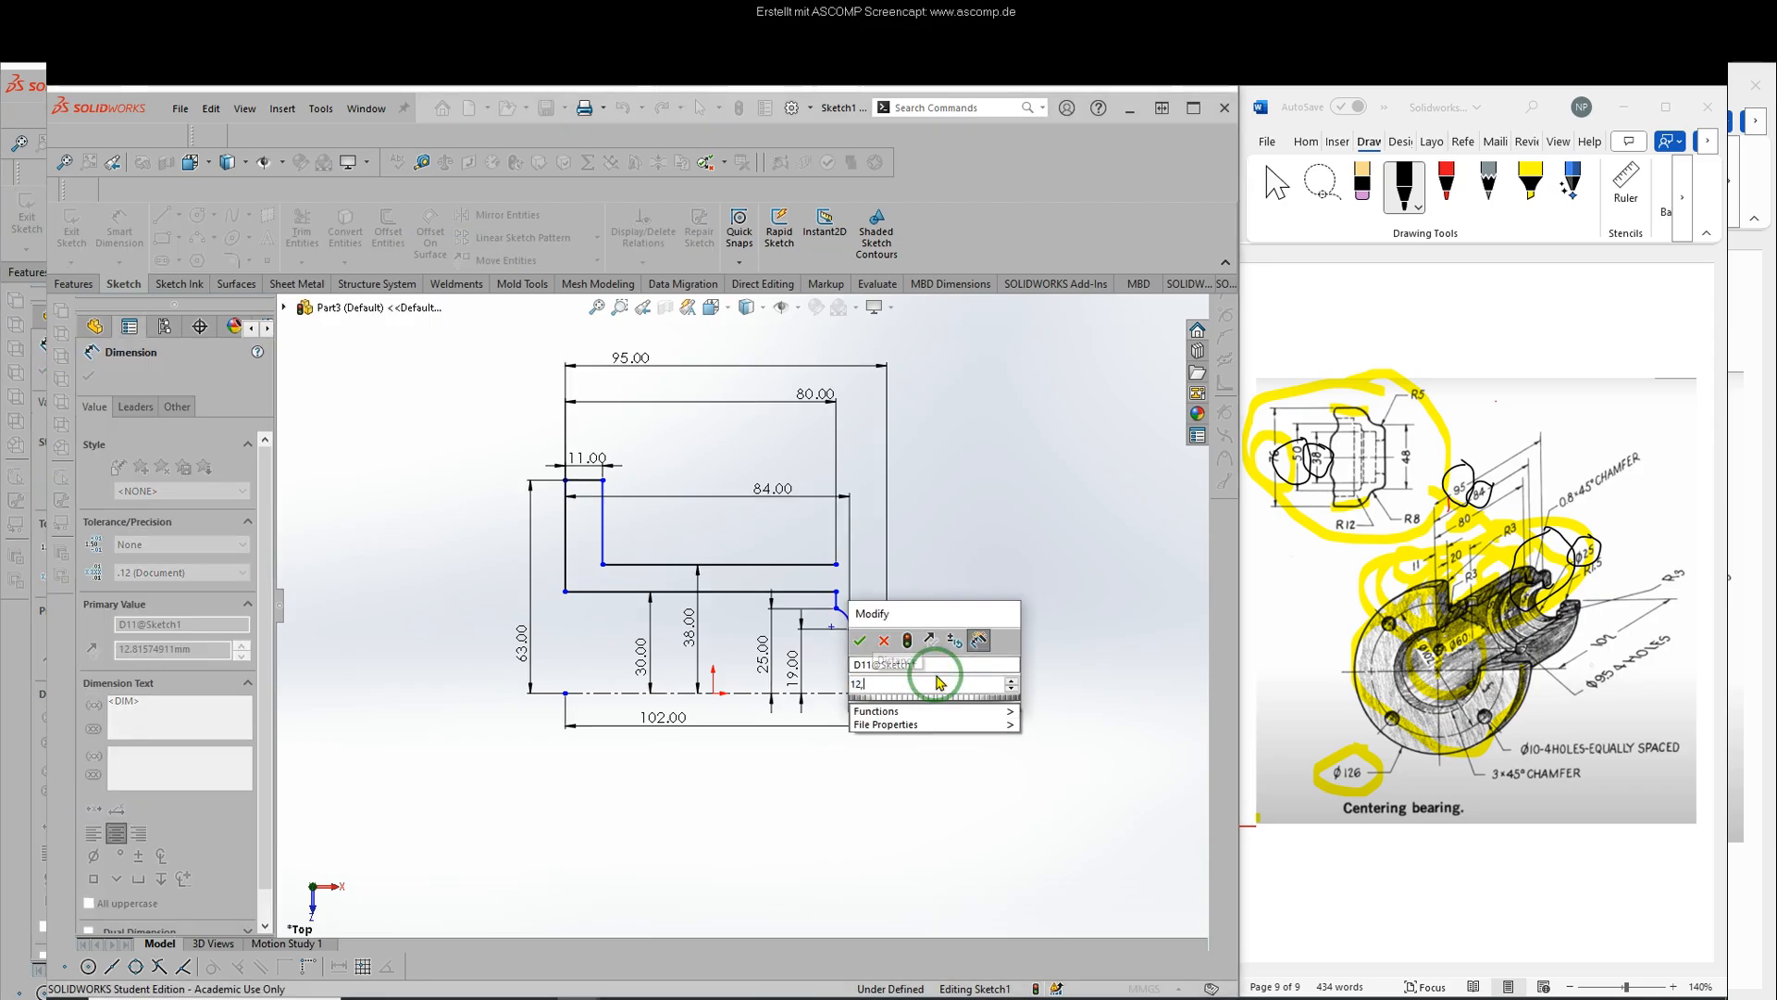
{"action": "key", "text": "Return"}
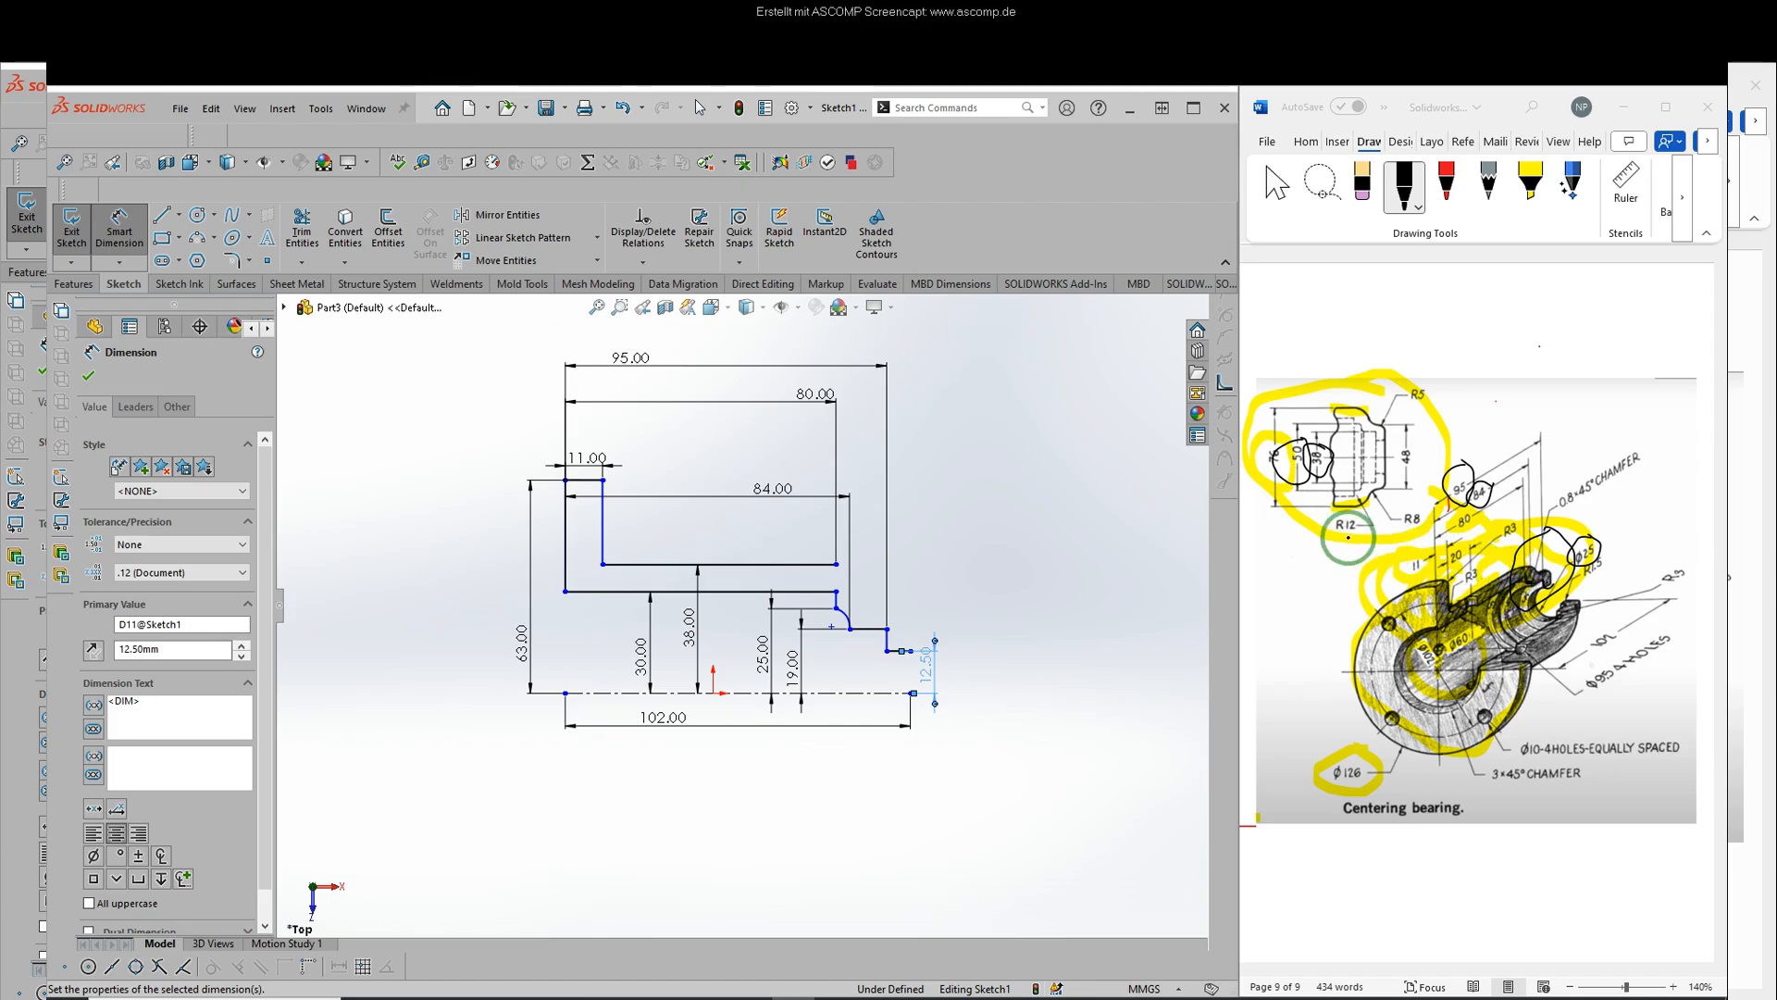
- Circle the R12, R8 and R5 radii in the reference drawing and mark the curves they belong to
{"action": "left_click", "coordinate": [1352, 518]}
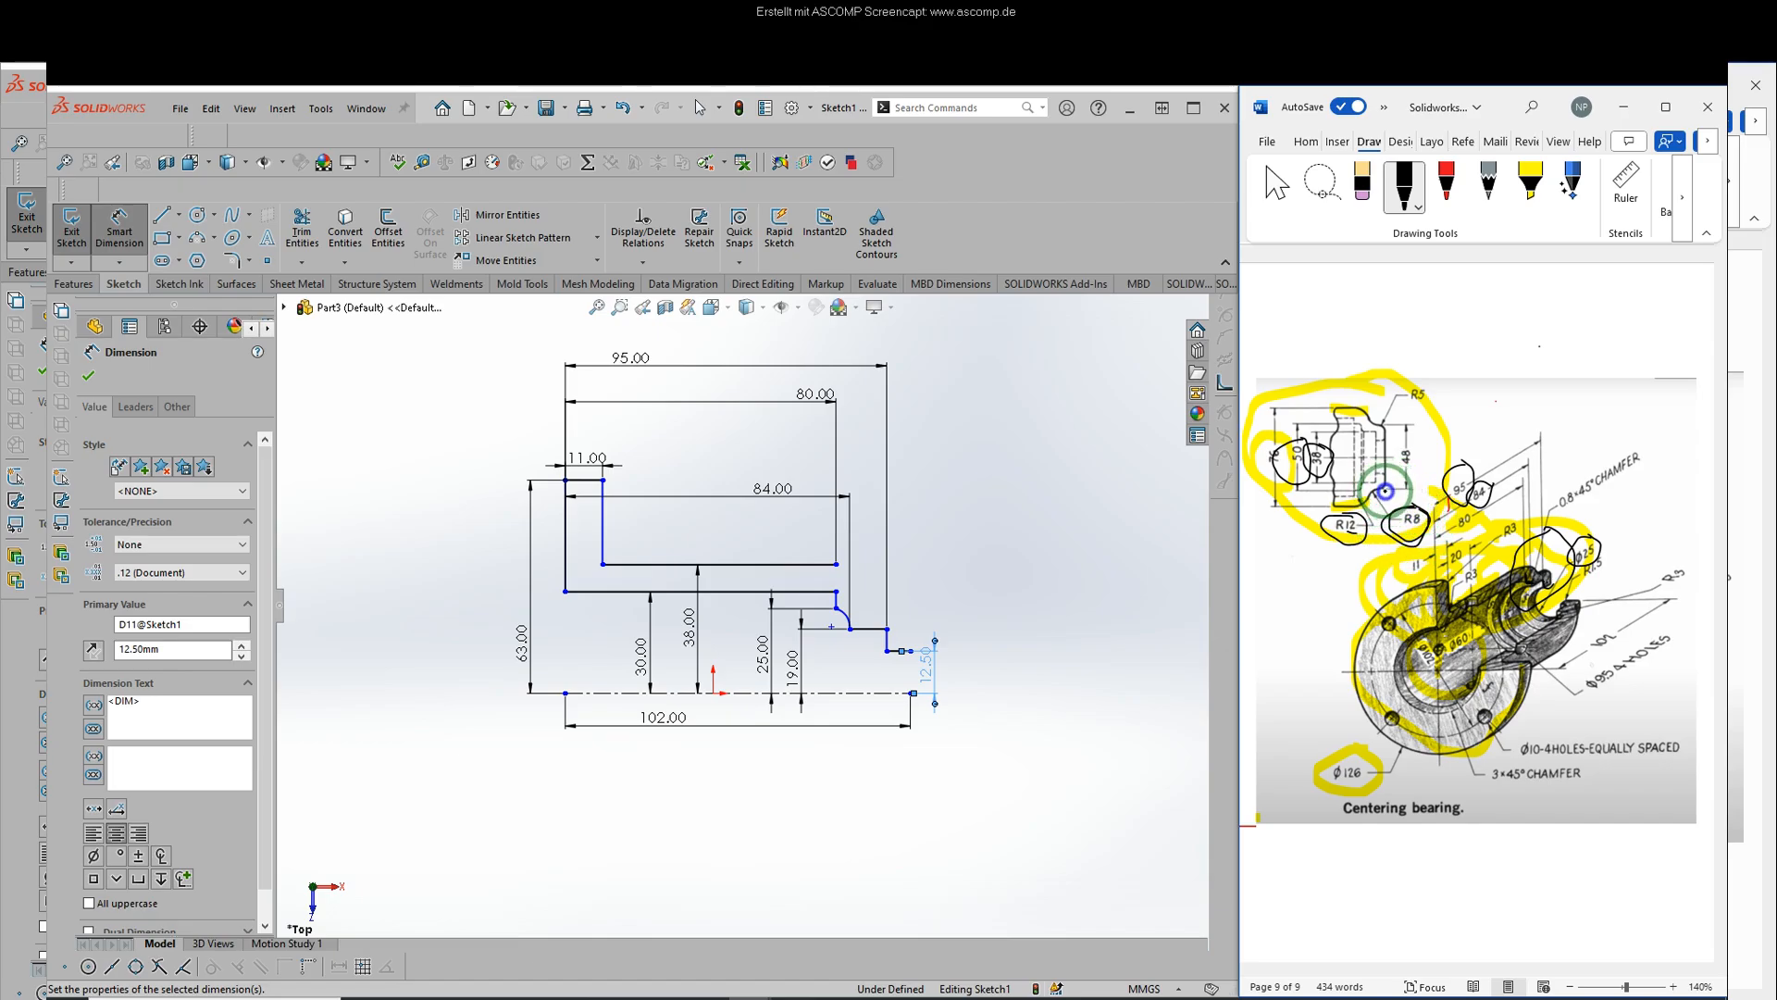
{"action": "left_click_drag", "start_coordinate": [1385, 491], "coordinate": [1392, 504]}
{"action": "mouse_move", "coordinate": [1421, 376]}
{"action": "left_mouse_down"}
{"action": "mouse_move", "coordinate": [1437, 399]}
{"action": "mouse_move", "coordinate": [1417, 379]}
{"action": "left_mouse_up"}
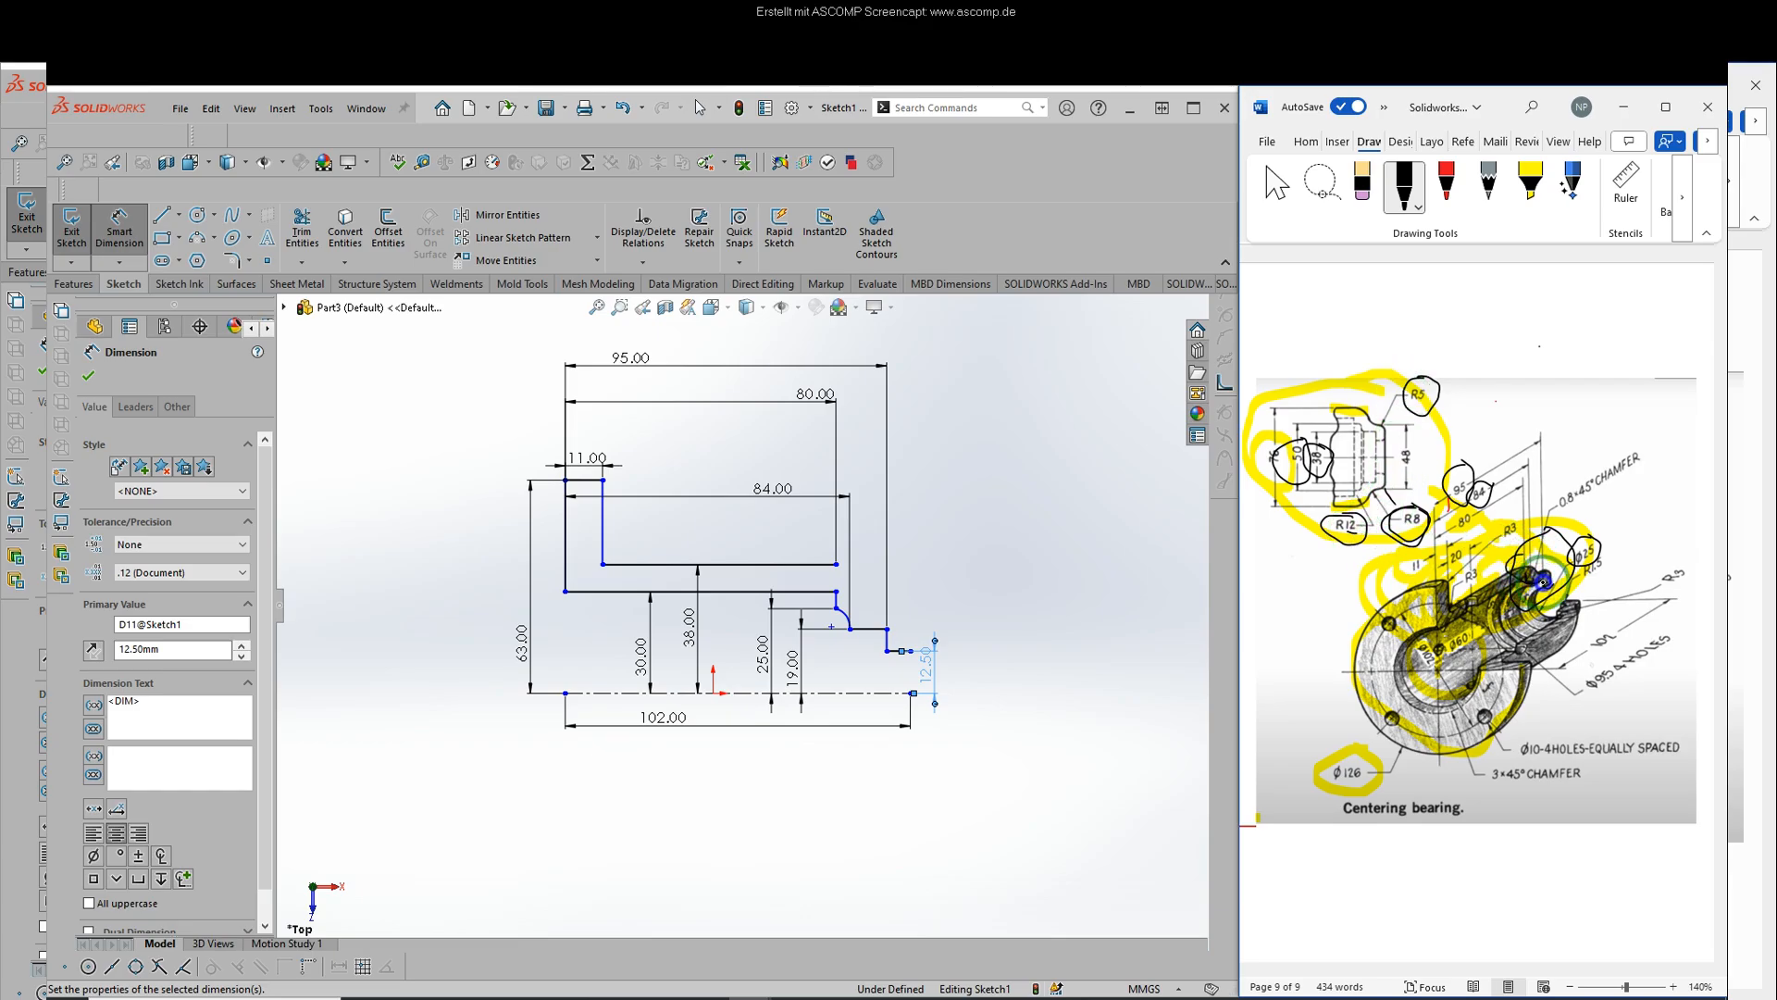
{"action": "left_click_drag", "start_coordinate": [1533, 553], "coordinate": [1523, 566]}
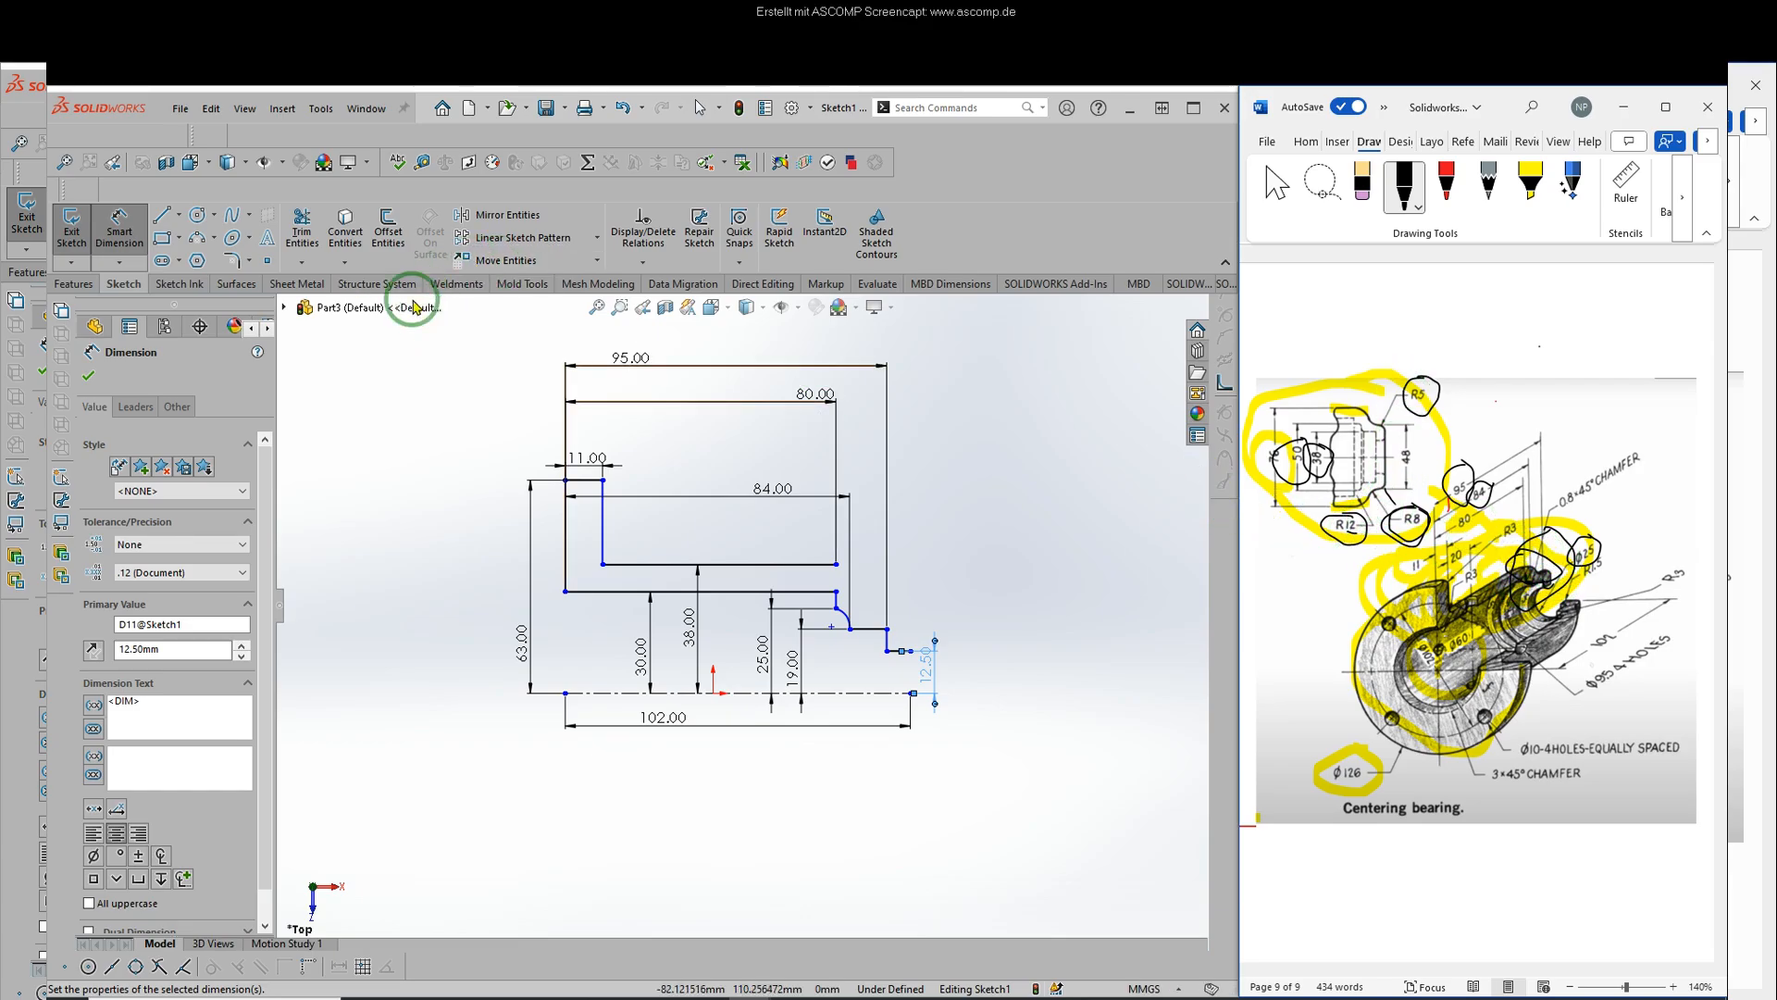
- Draw a 3-point arc outward from the end of the hub's outer line and set its radius to 12 mm
{"action": "left_click", "coordinate": [213, 238]}
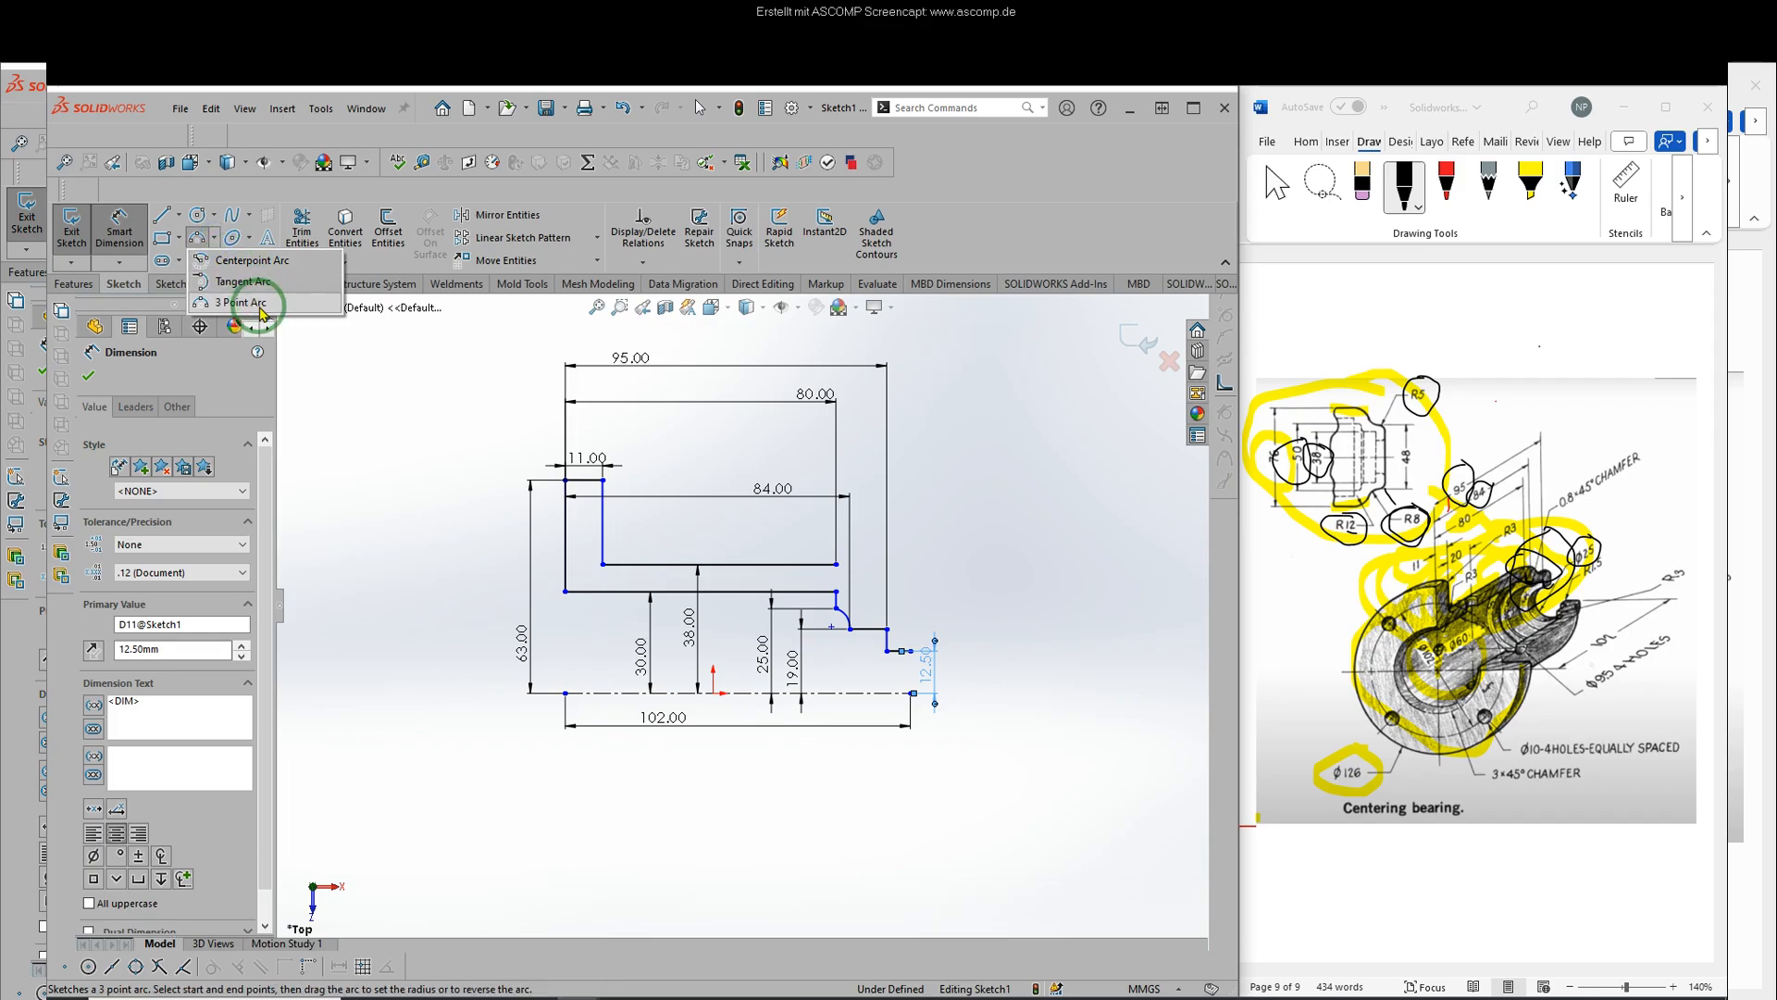
{"action": "left_click", "coordinate": [252, 300]}
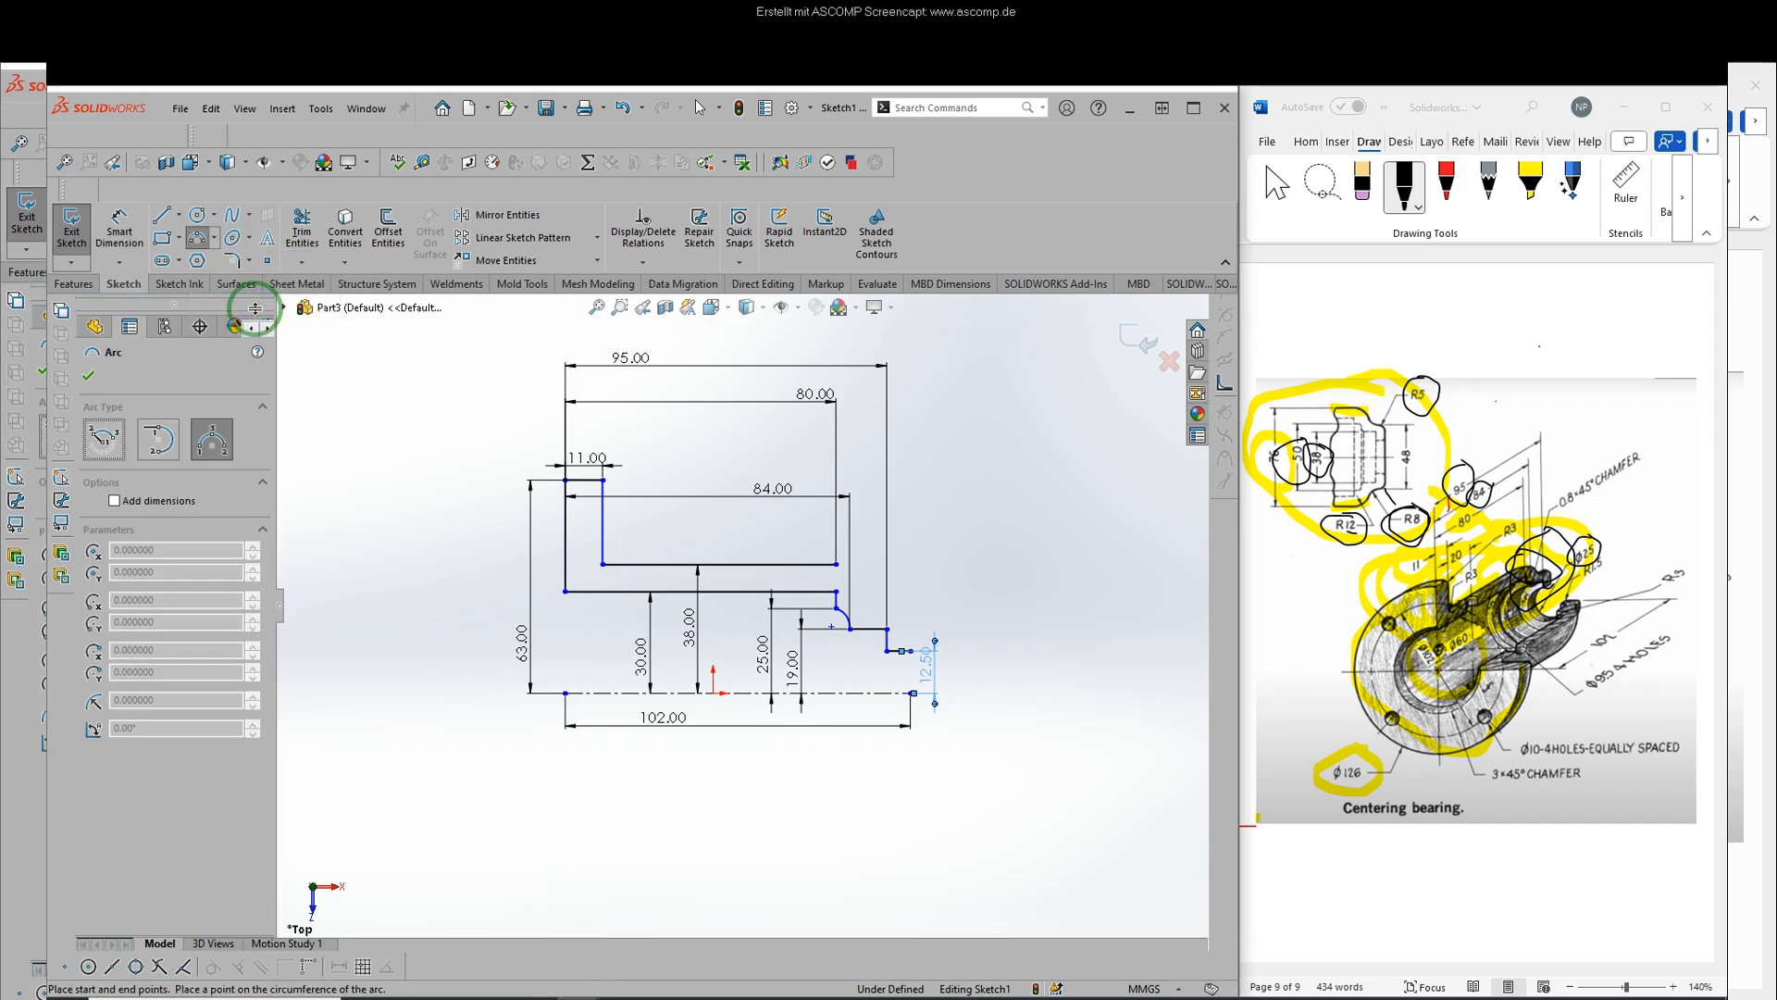
{"action": "left_click", "coordinate": [839, 565]}
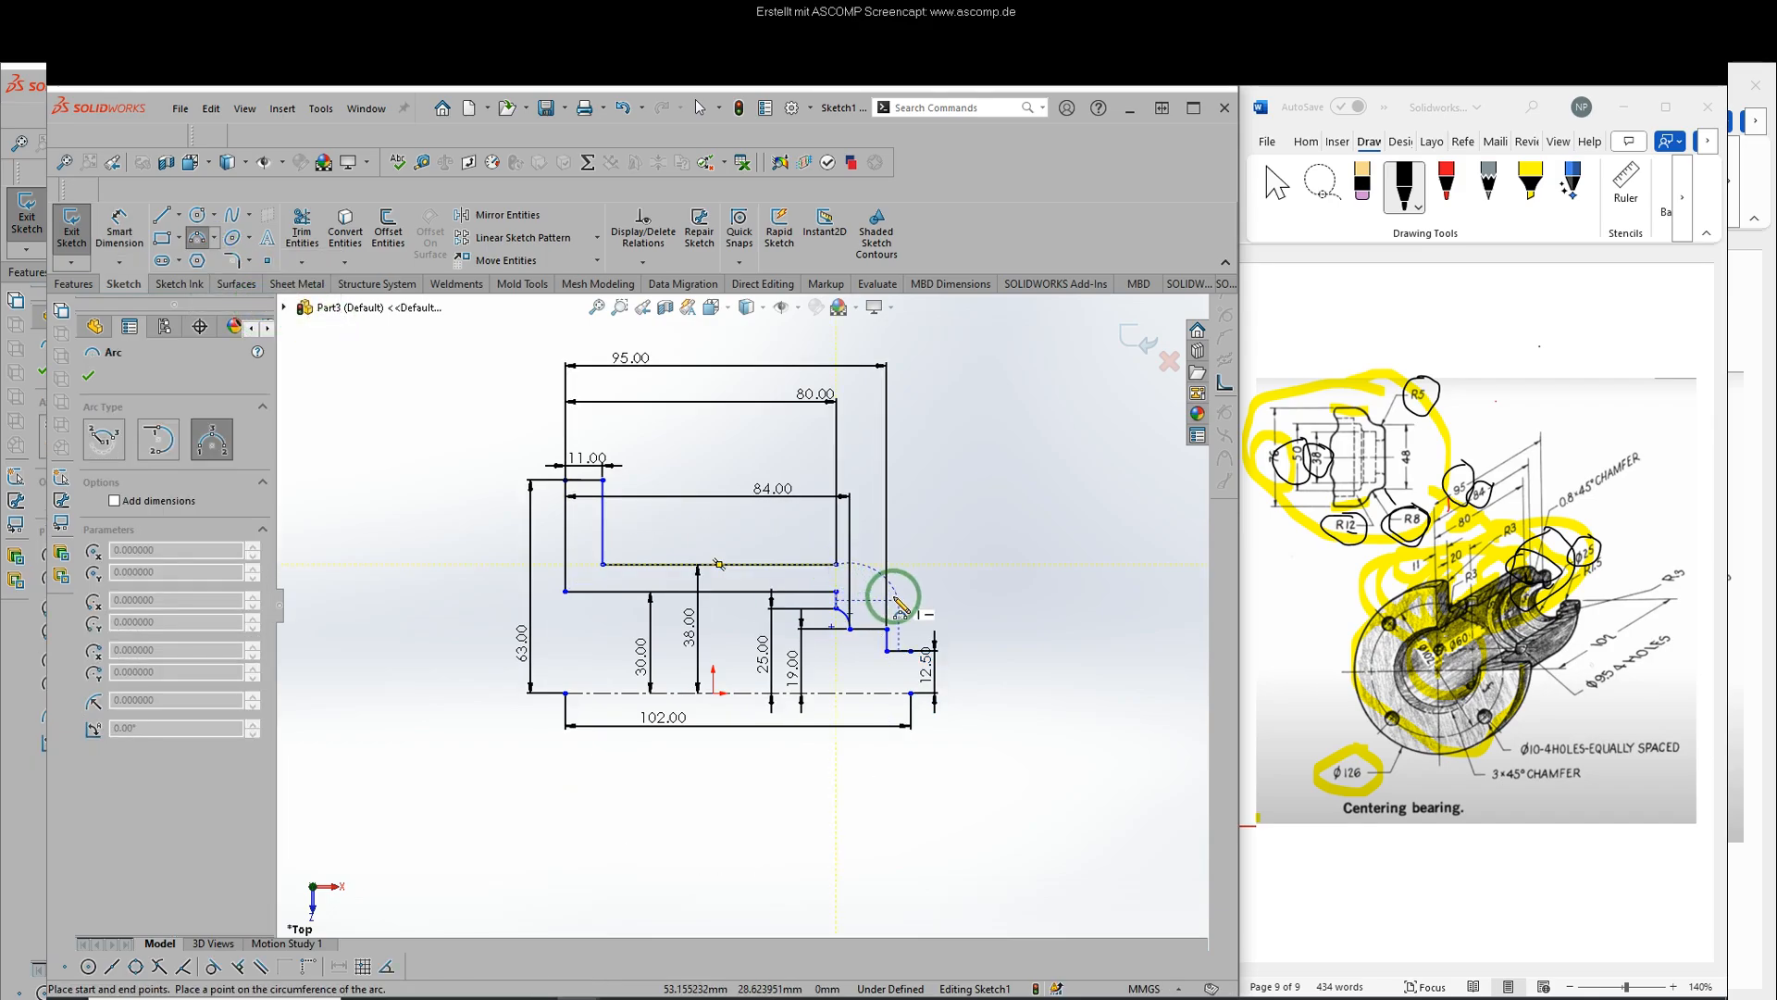
{"action": "left_click", "coordinate": [886, 629]}
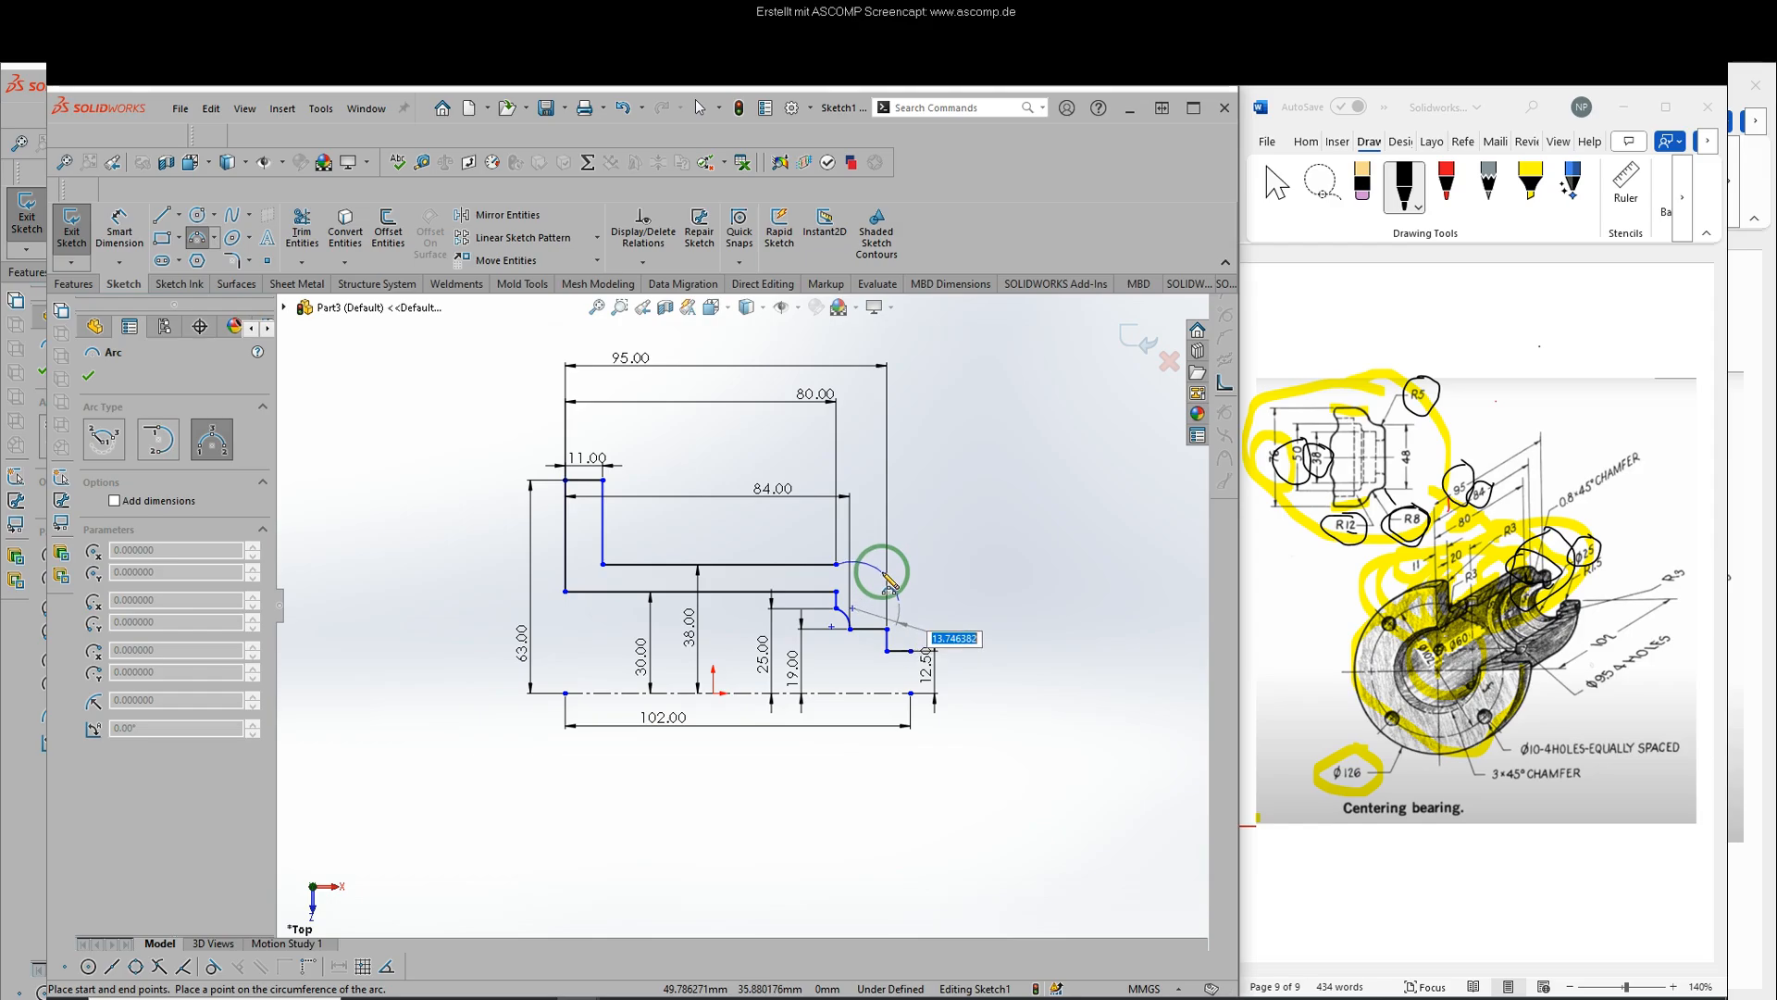
{"action": "left_click", "coordinate": [883, 576]}
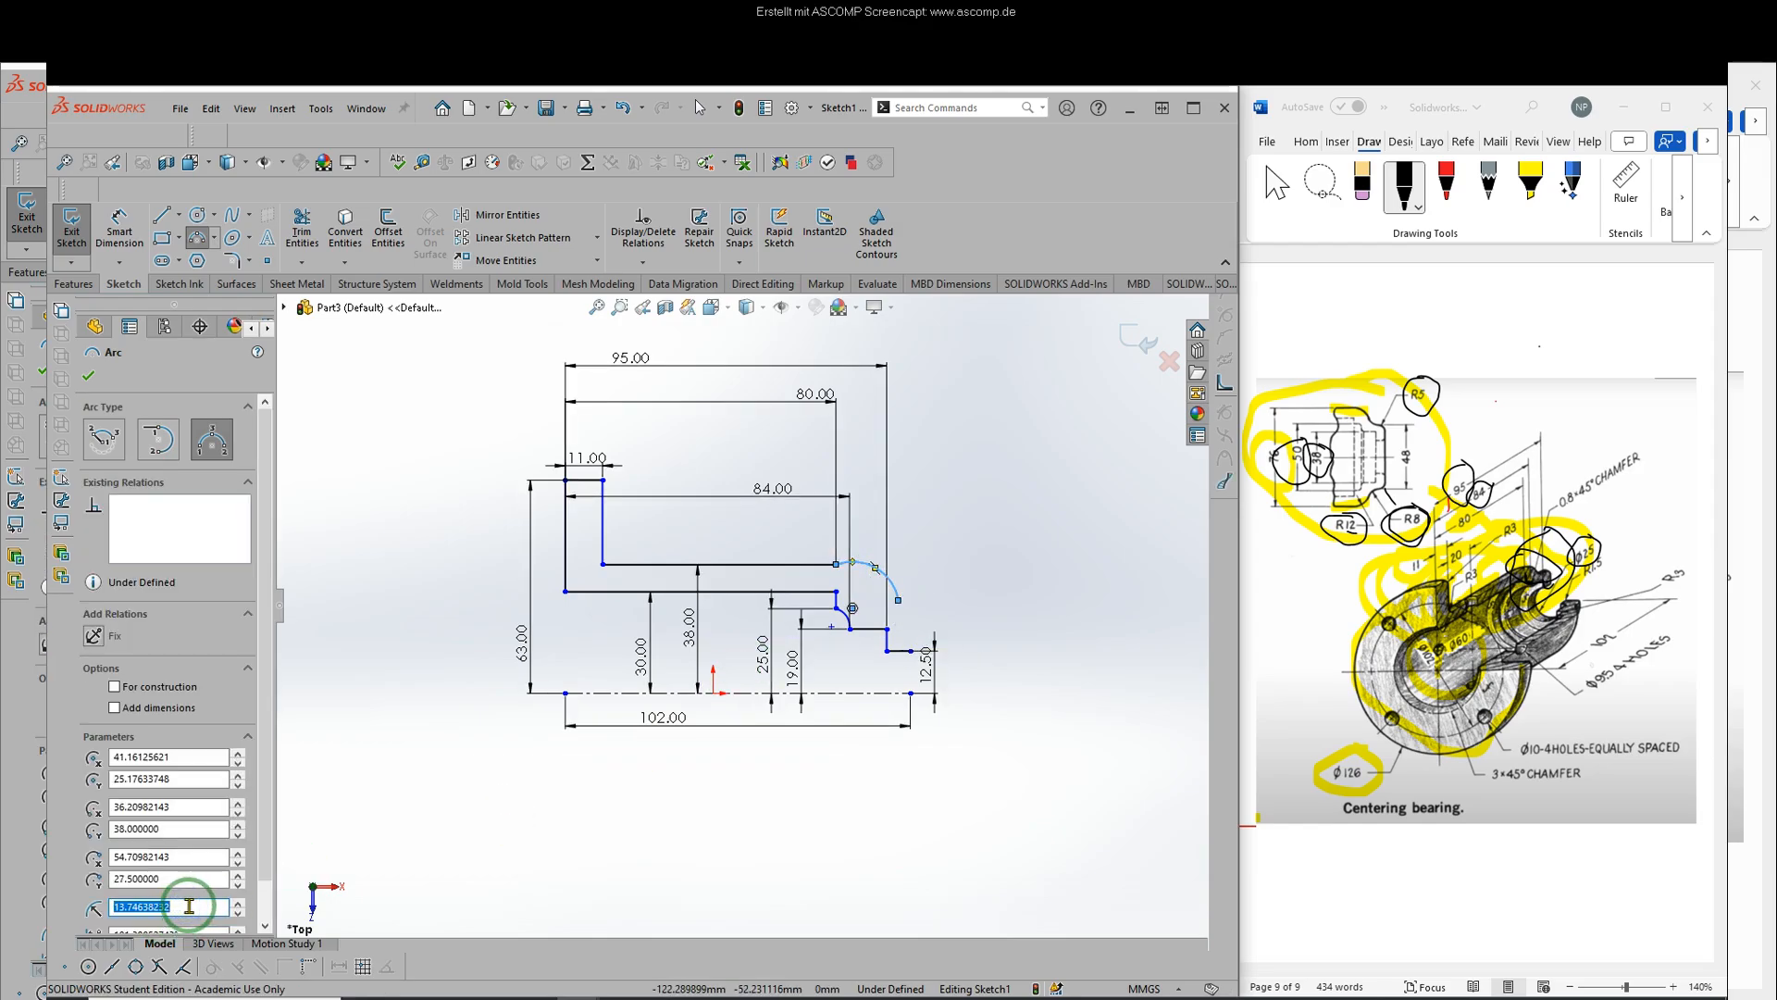
{"action": "key", "text": "Return"}
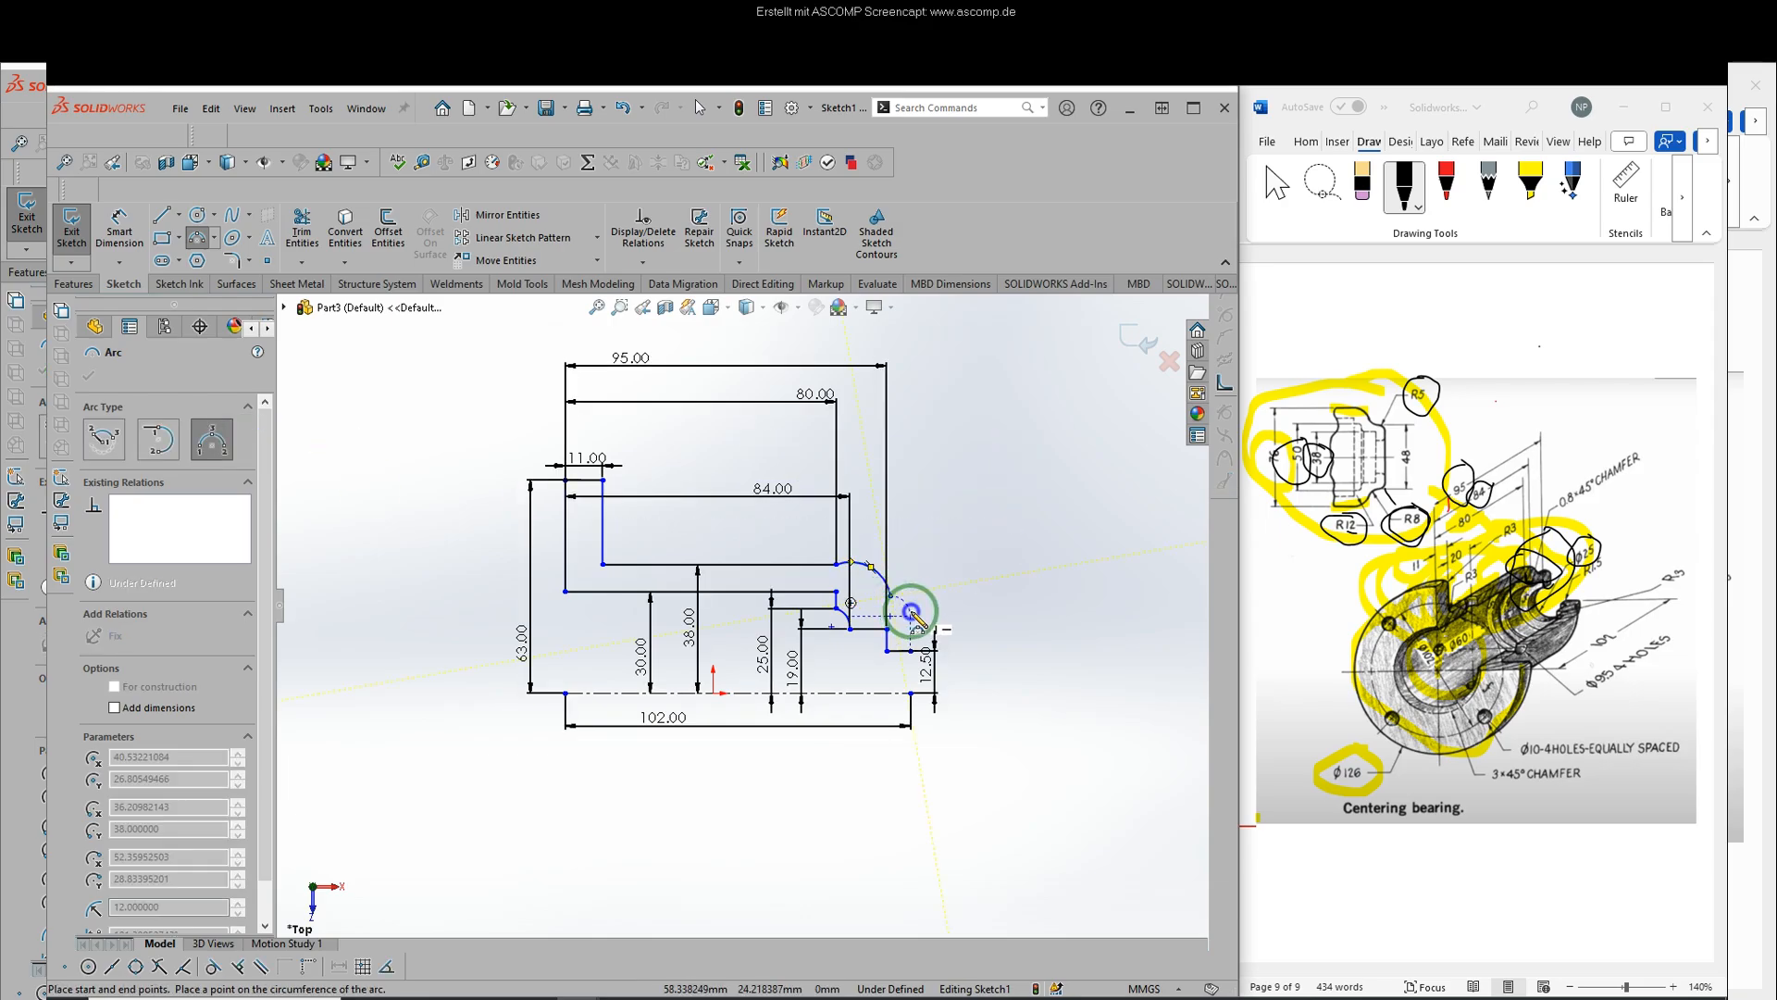
- Add a 3-point arc curving outward from the free end of the R12 arc and set its radius to 8 mm
{"action": "left_click", "coordinate": [912, 615]}
{"action": "left_click", "coordinate": [905, 620]}
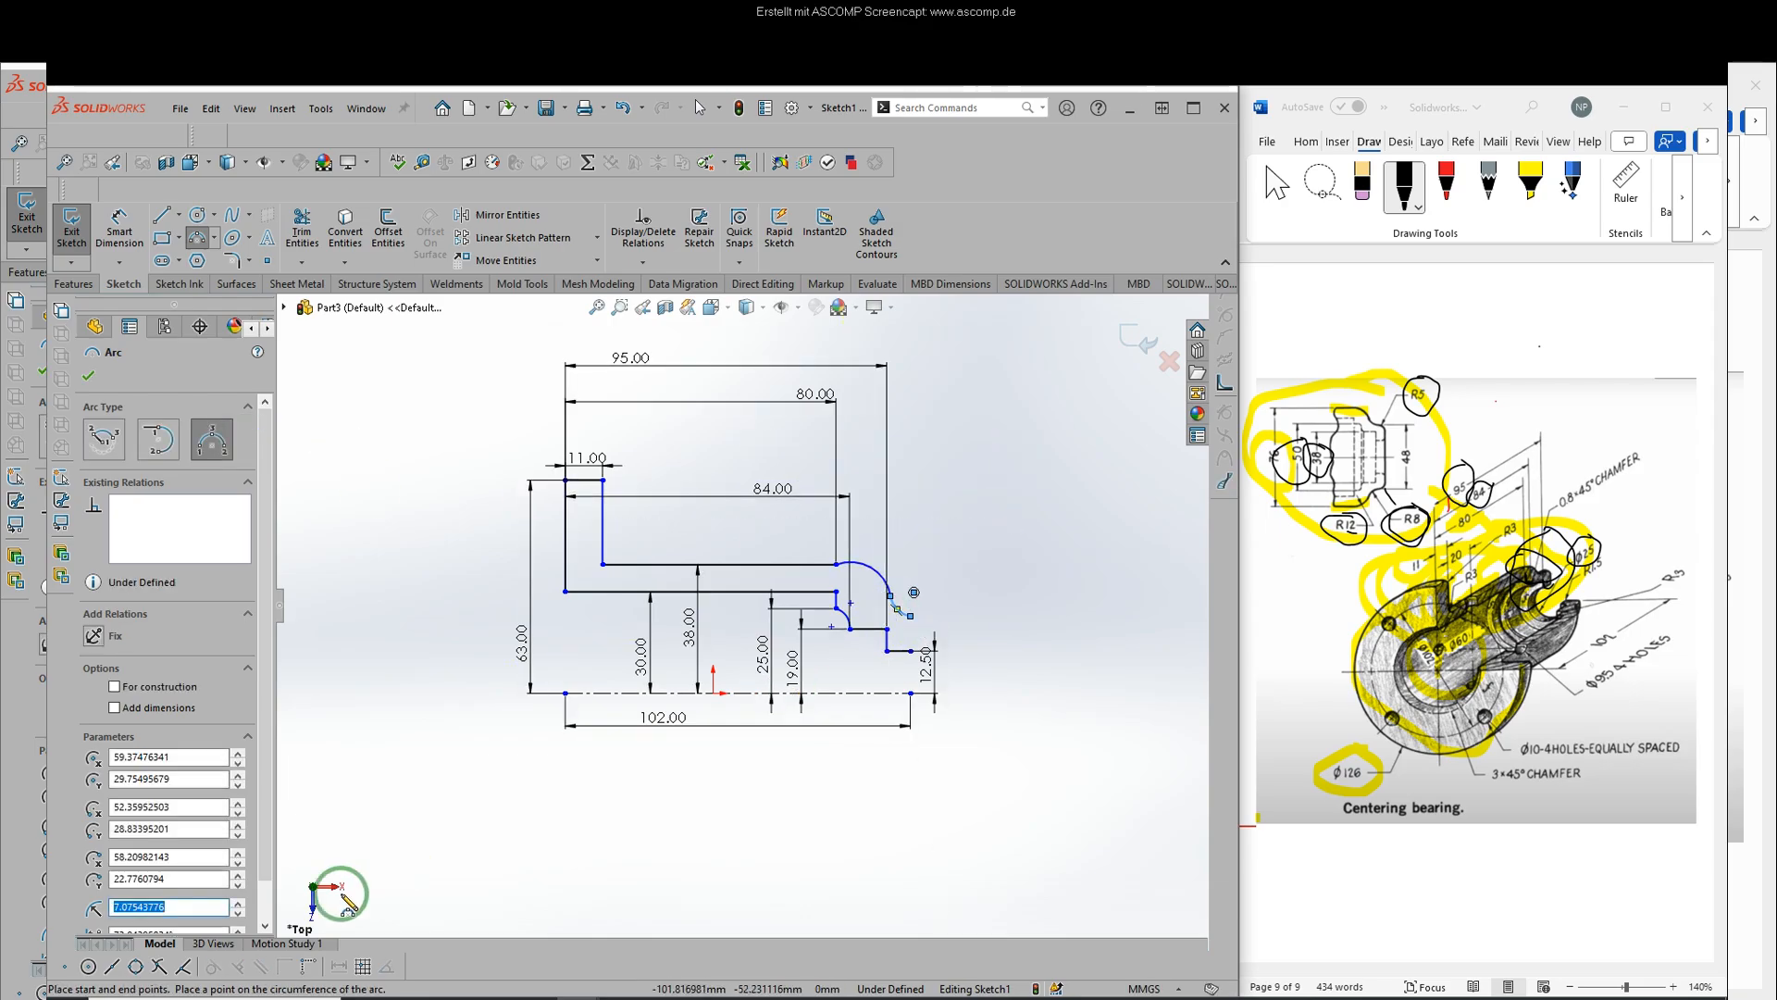
{"action": "left_click", "coordinate": [198, 906]}
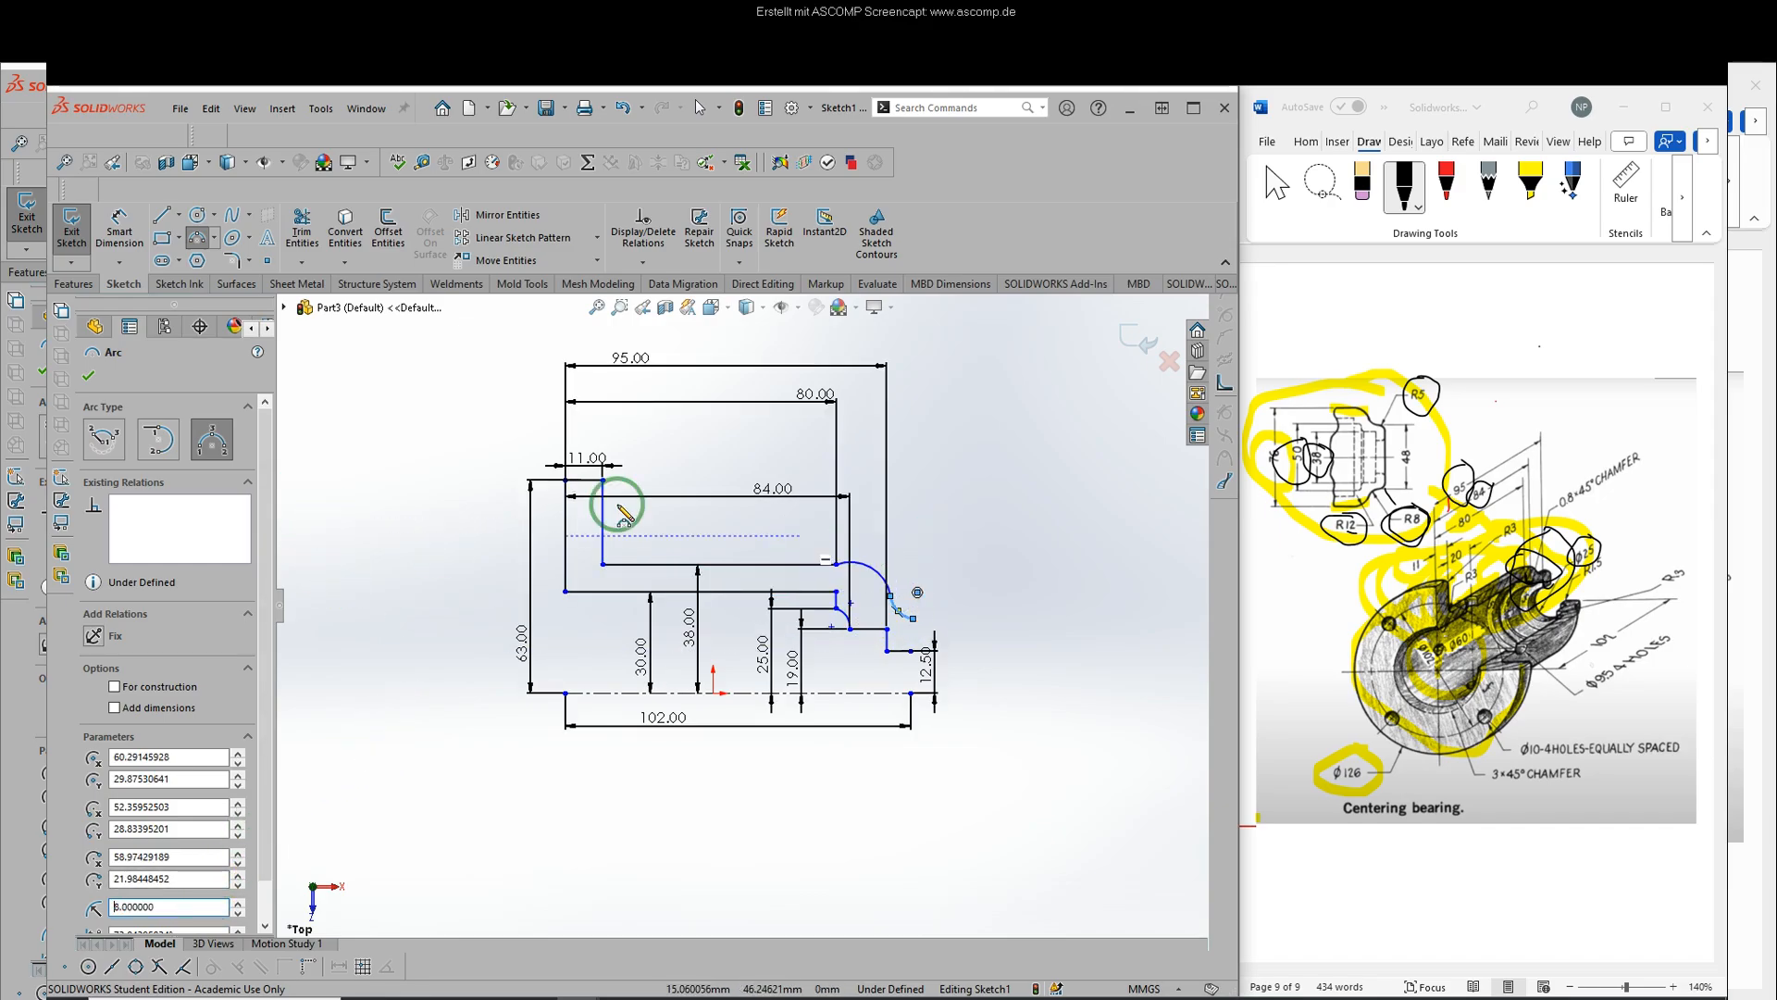
{"action": "left_click", "coordinate": [88, 375]}
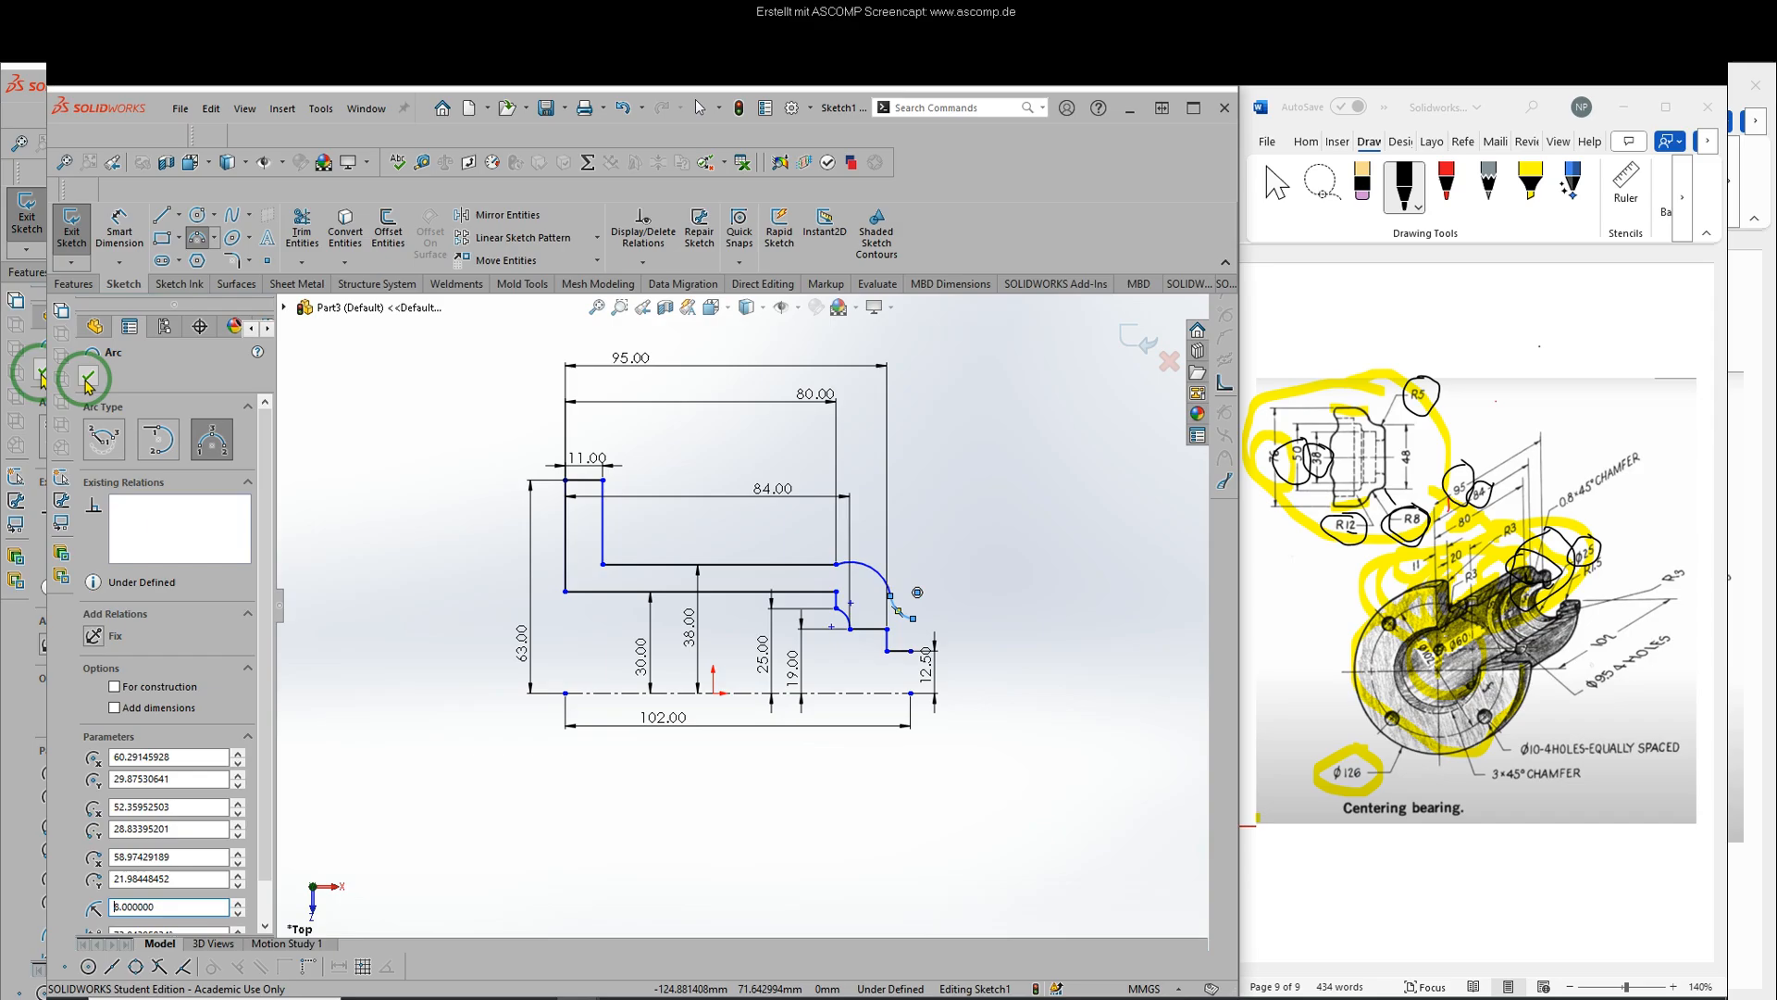
- Reshape the R12 and R8 arcs by moving their shared point and the R8 arc's free end inward toward the hub
{"action": "left_click", "coordinate": [876, 585]}
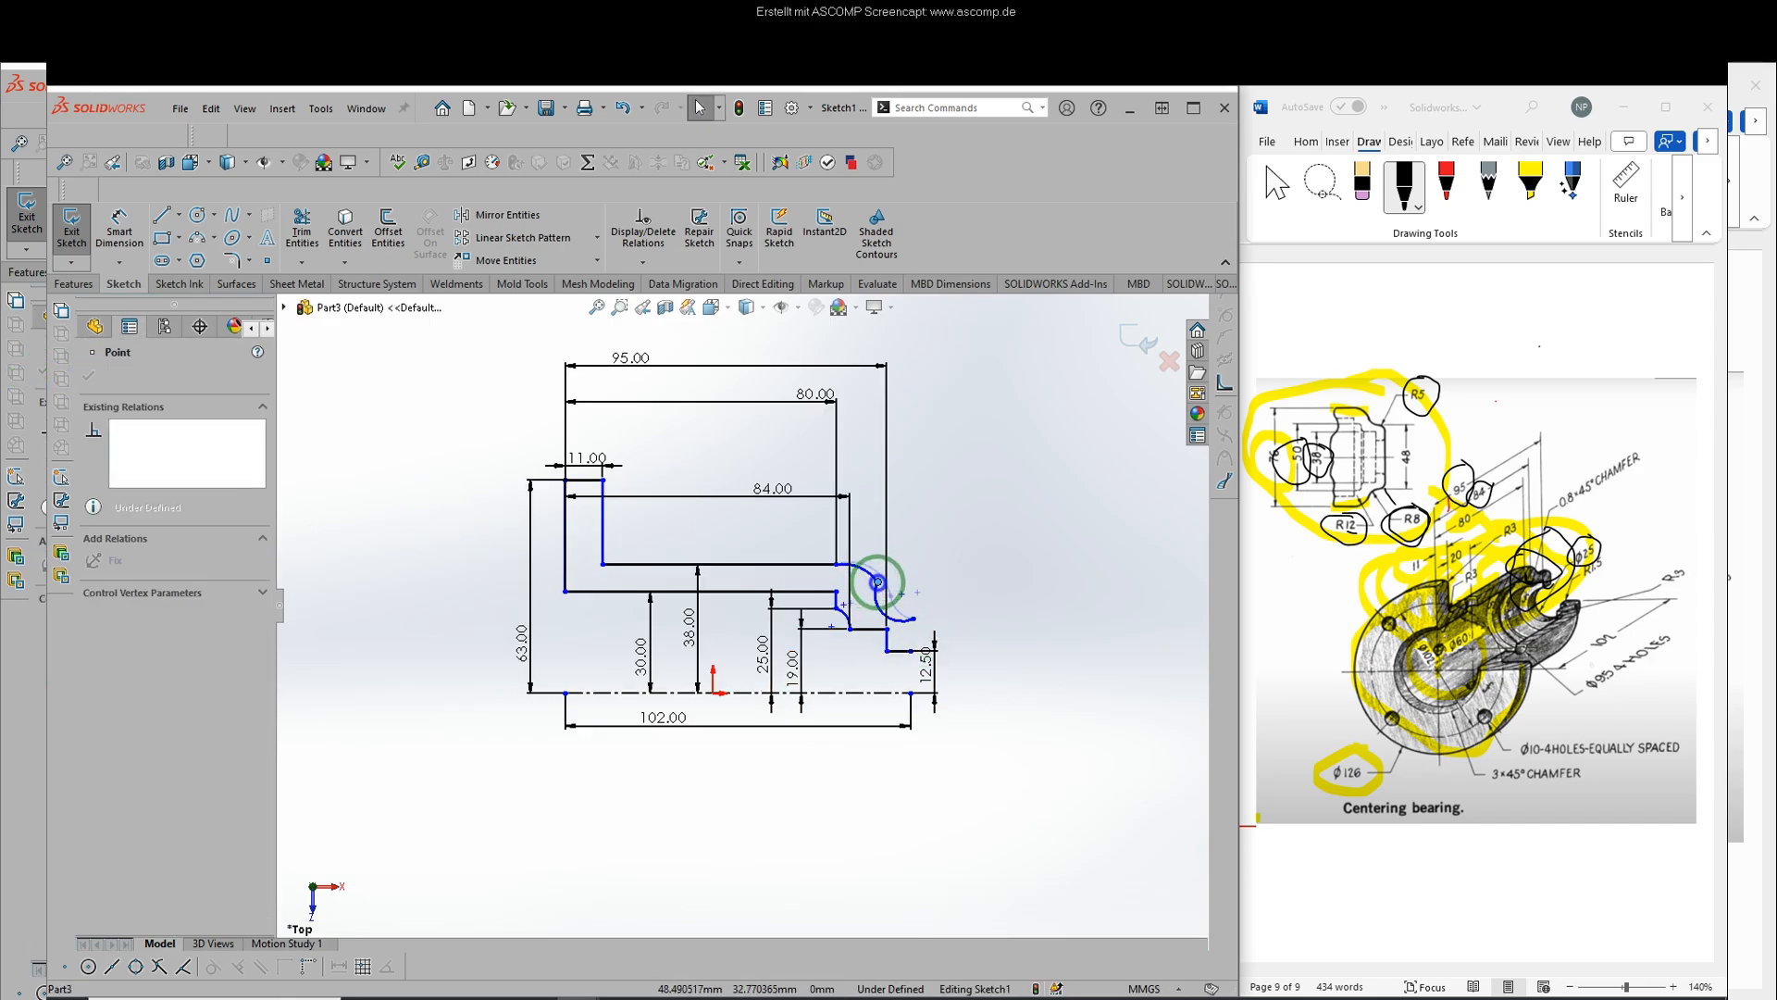
{"action": "mouse_move", "coordinate": [875, 583]}
{"action": "left_mouse_down"}
{"action": "mouse_move", "coordinate": [912, 622]}
{"action": "mouse_move", "coordinate": [901, 605]}
{"action": "left_mouse_up"}
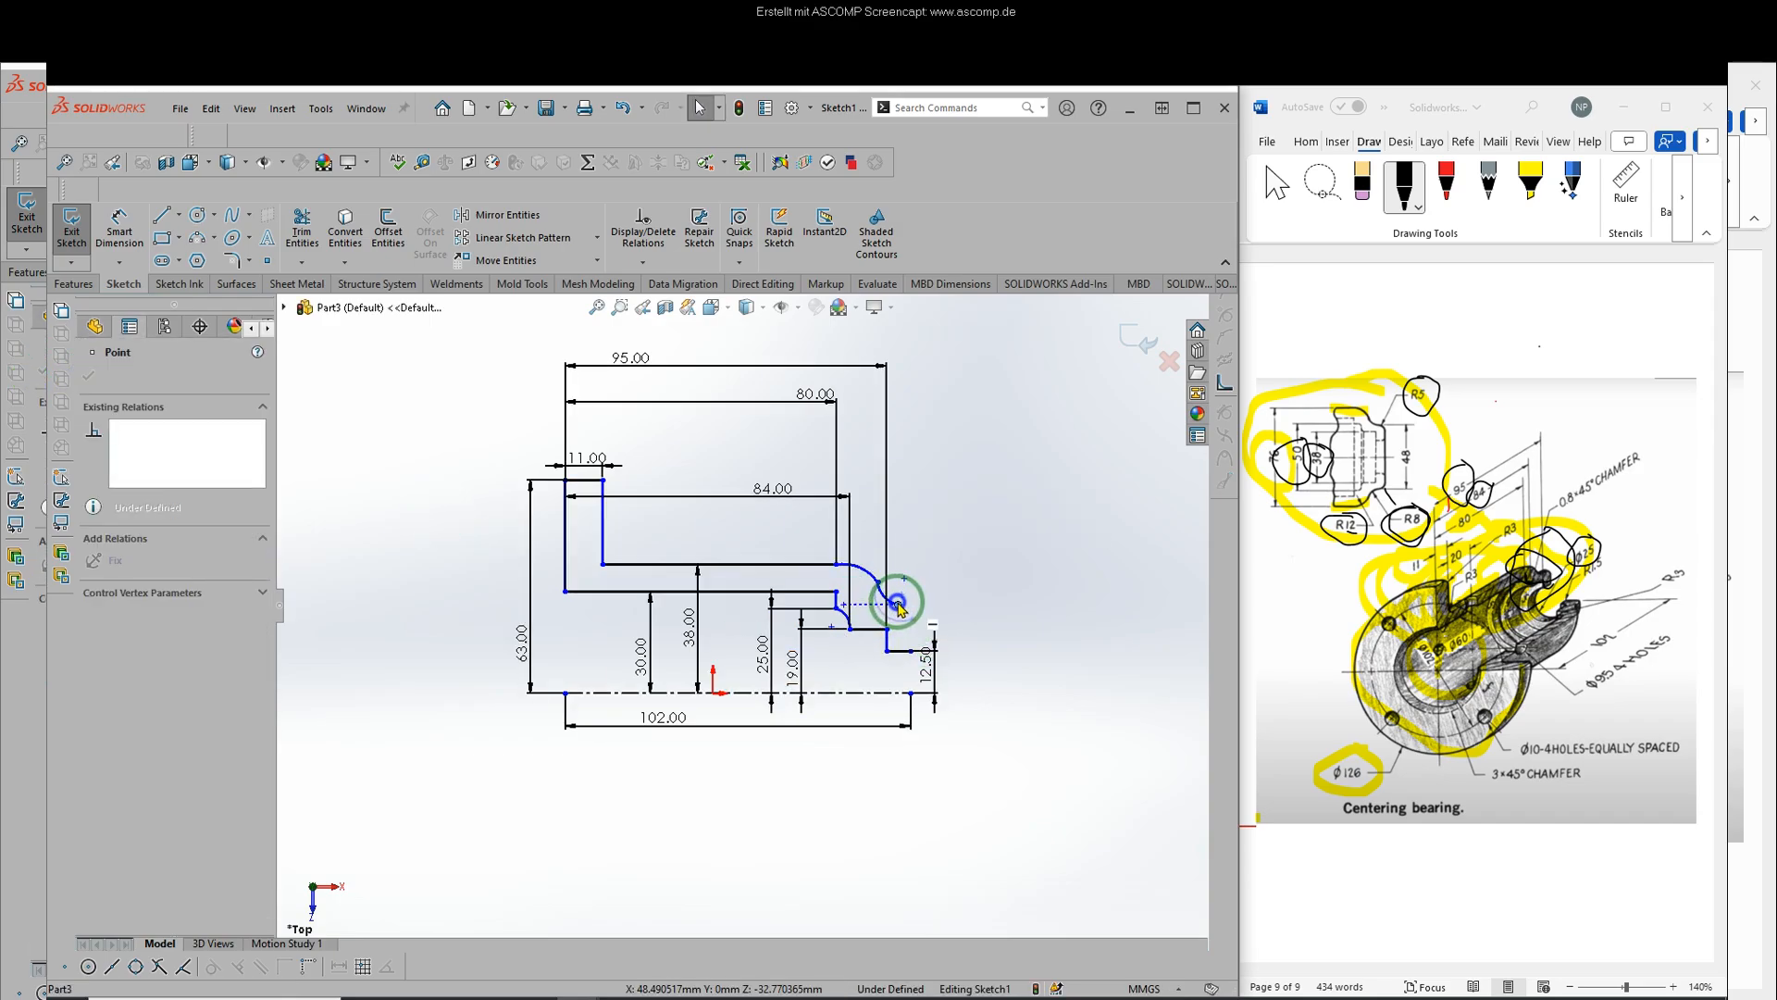
{"action": "left_click", "coordinate": [996, 600]}
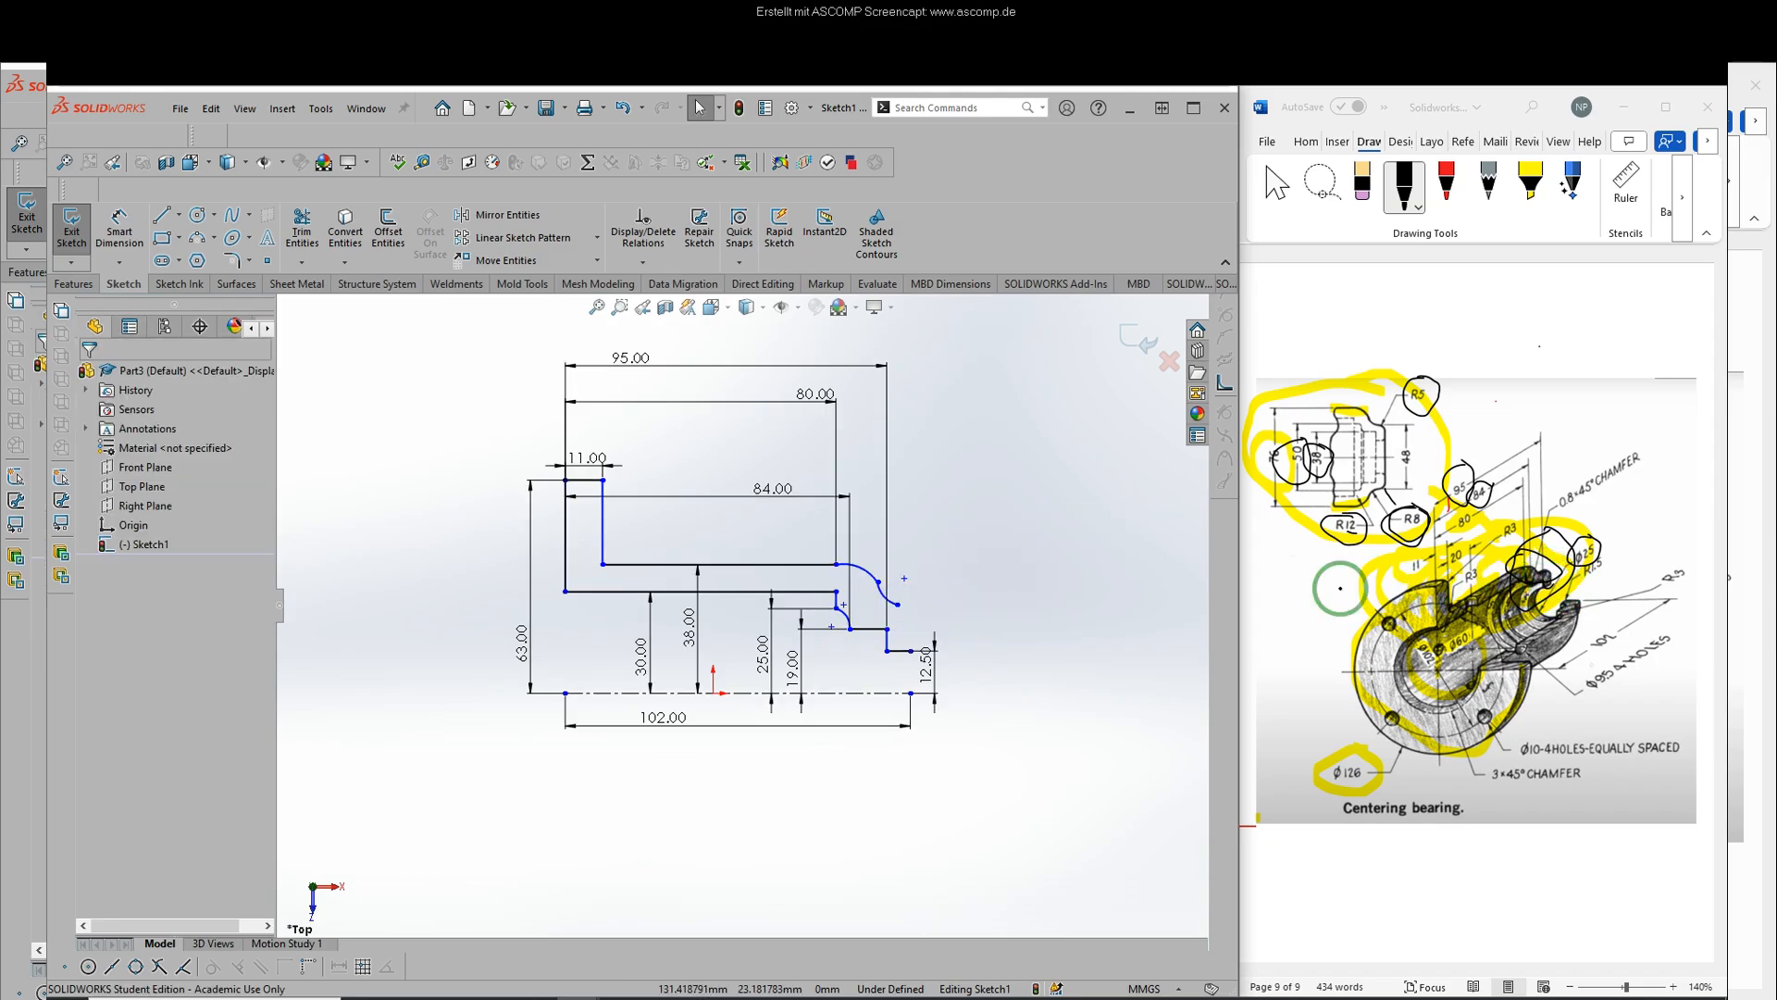
- Draw a vertical line about 10 mm long away from the centerline, starting at the free end of the outer short horizontal line
{"action": "left_click", "coordinate": [161, 218]}
{"action": "left_click", "coordinate": [910, 650]}
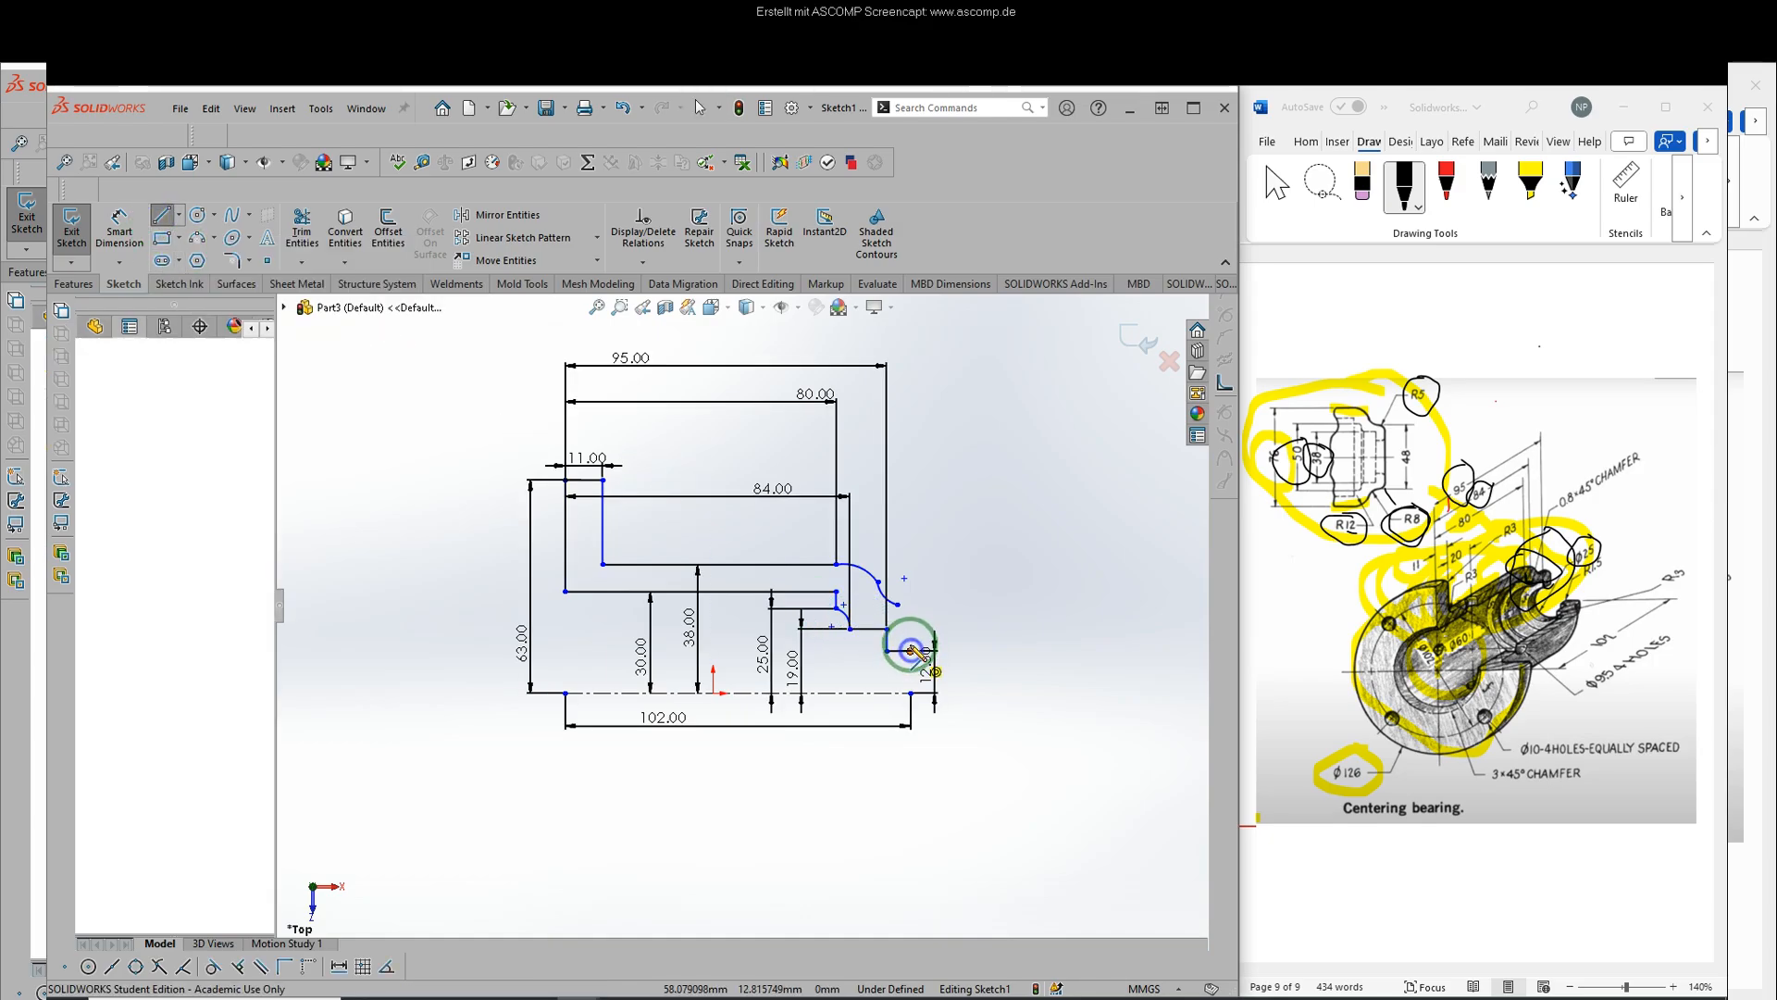
{"action": "left_click", "coordinate": [910, 617]}
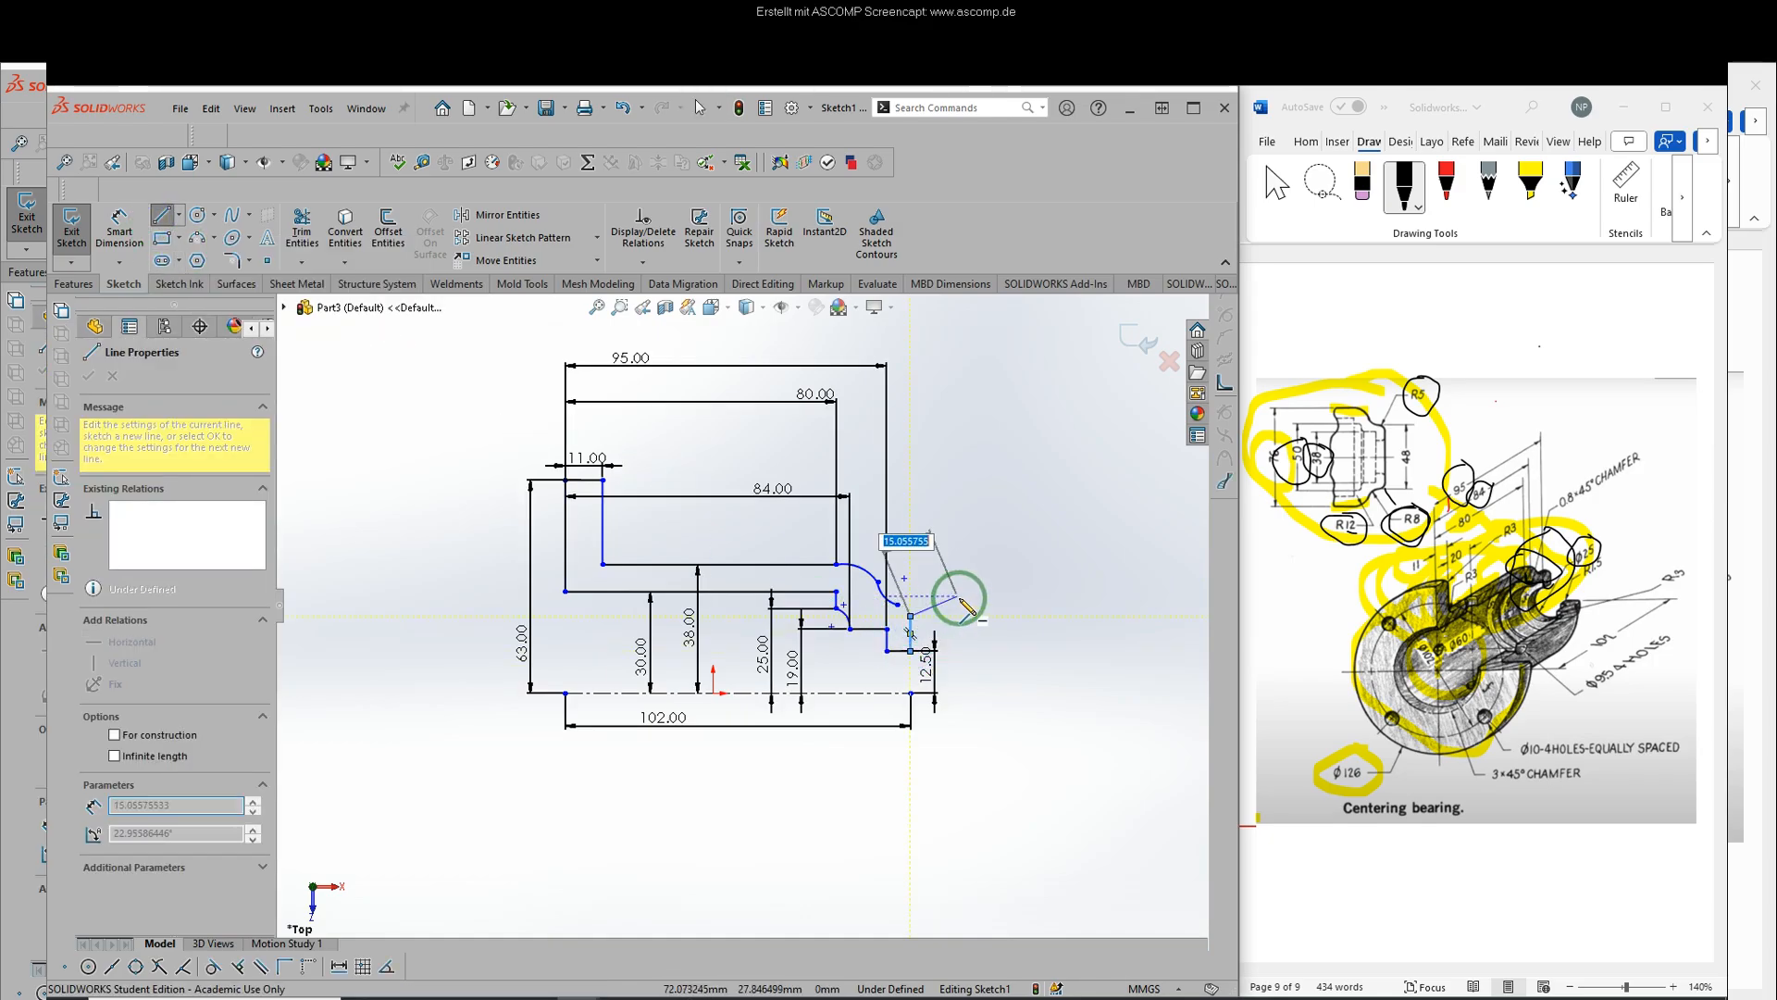
{"action": "key", "text": "Escape"}
- Join the R8 arc's free end to the end of the outer vertical line with a 3-point arc of 5 mm radius
{"action": "left_click", "coordinate": [214, 237]}
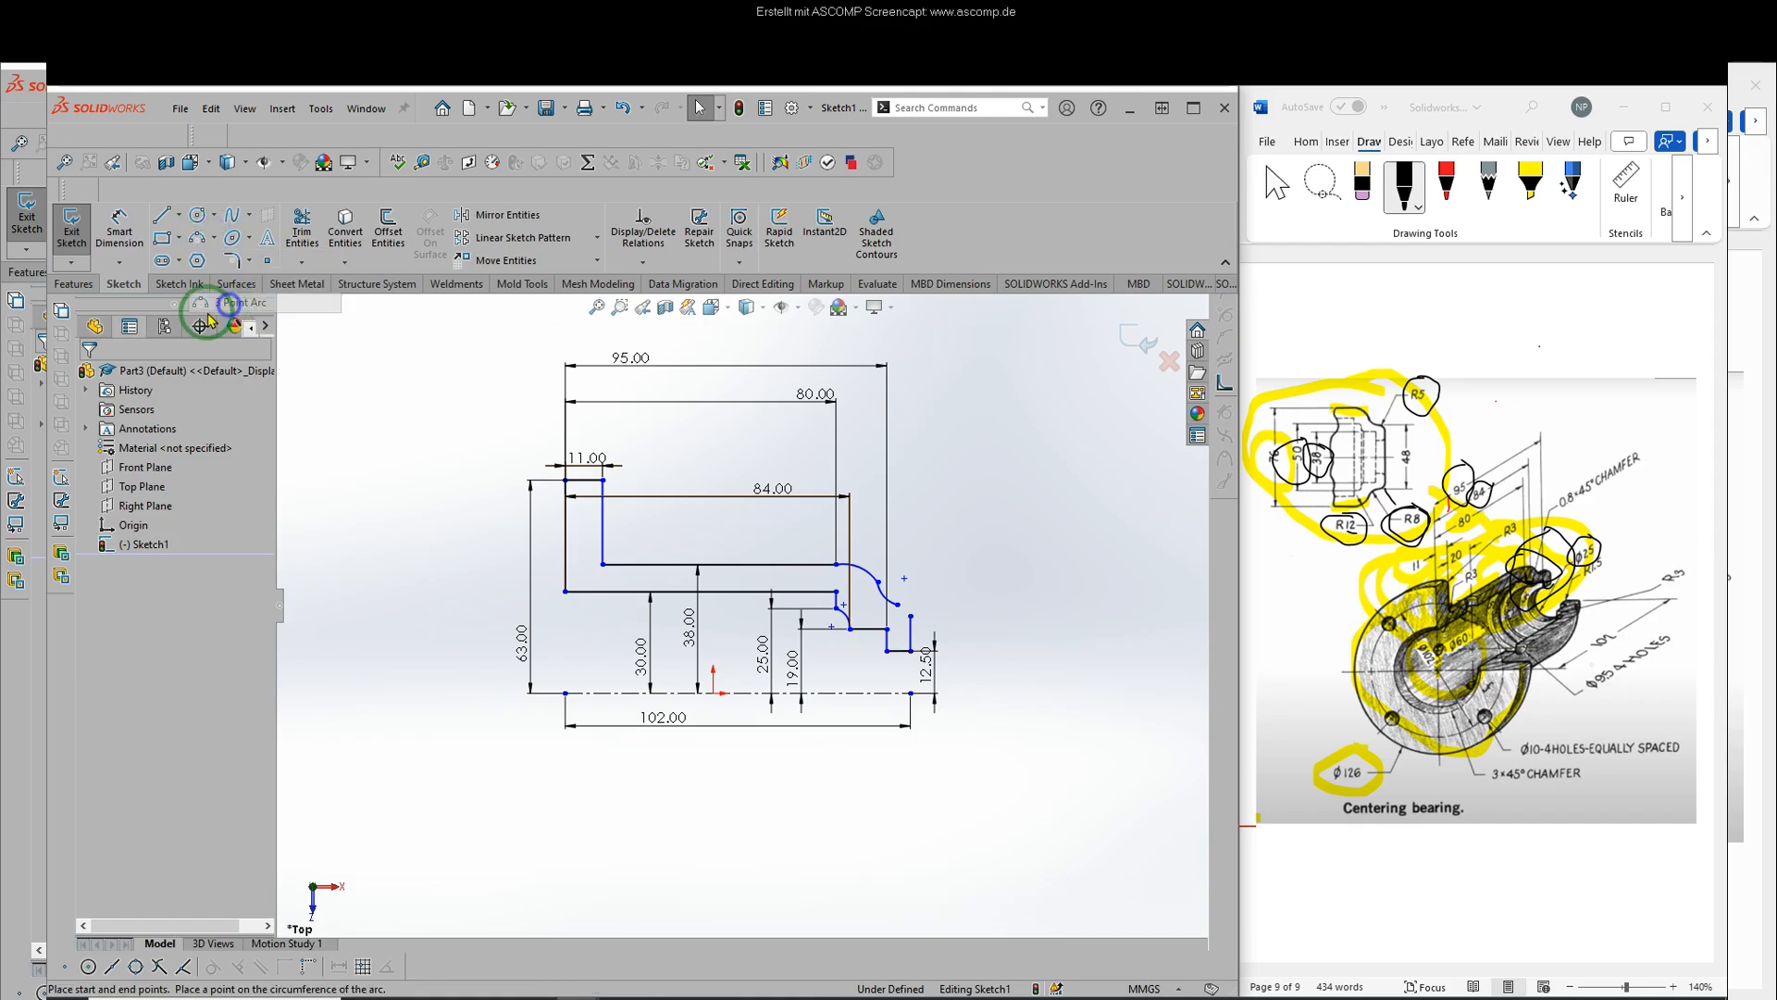
{"action": "left_click", "coordinate": [218, 297]}
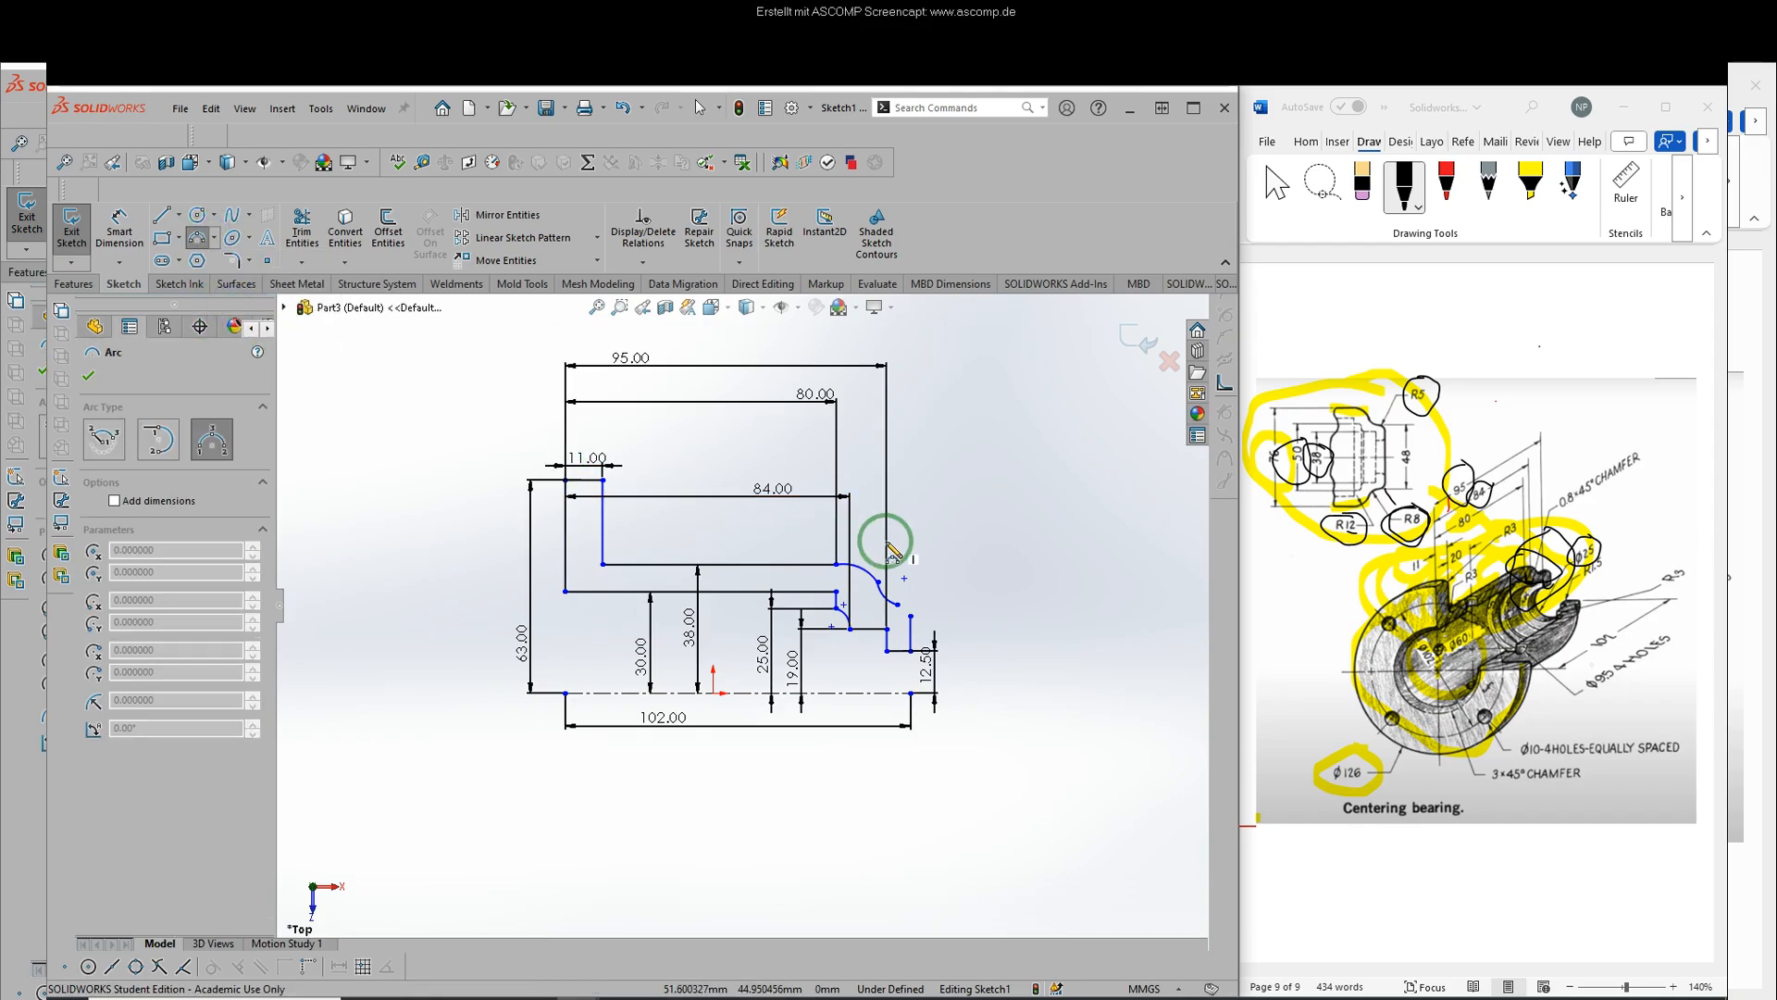
{"action": "left_click", "coordinate": [896, 604]}
{"action": "left_click", "coordinate": [910, 617]}
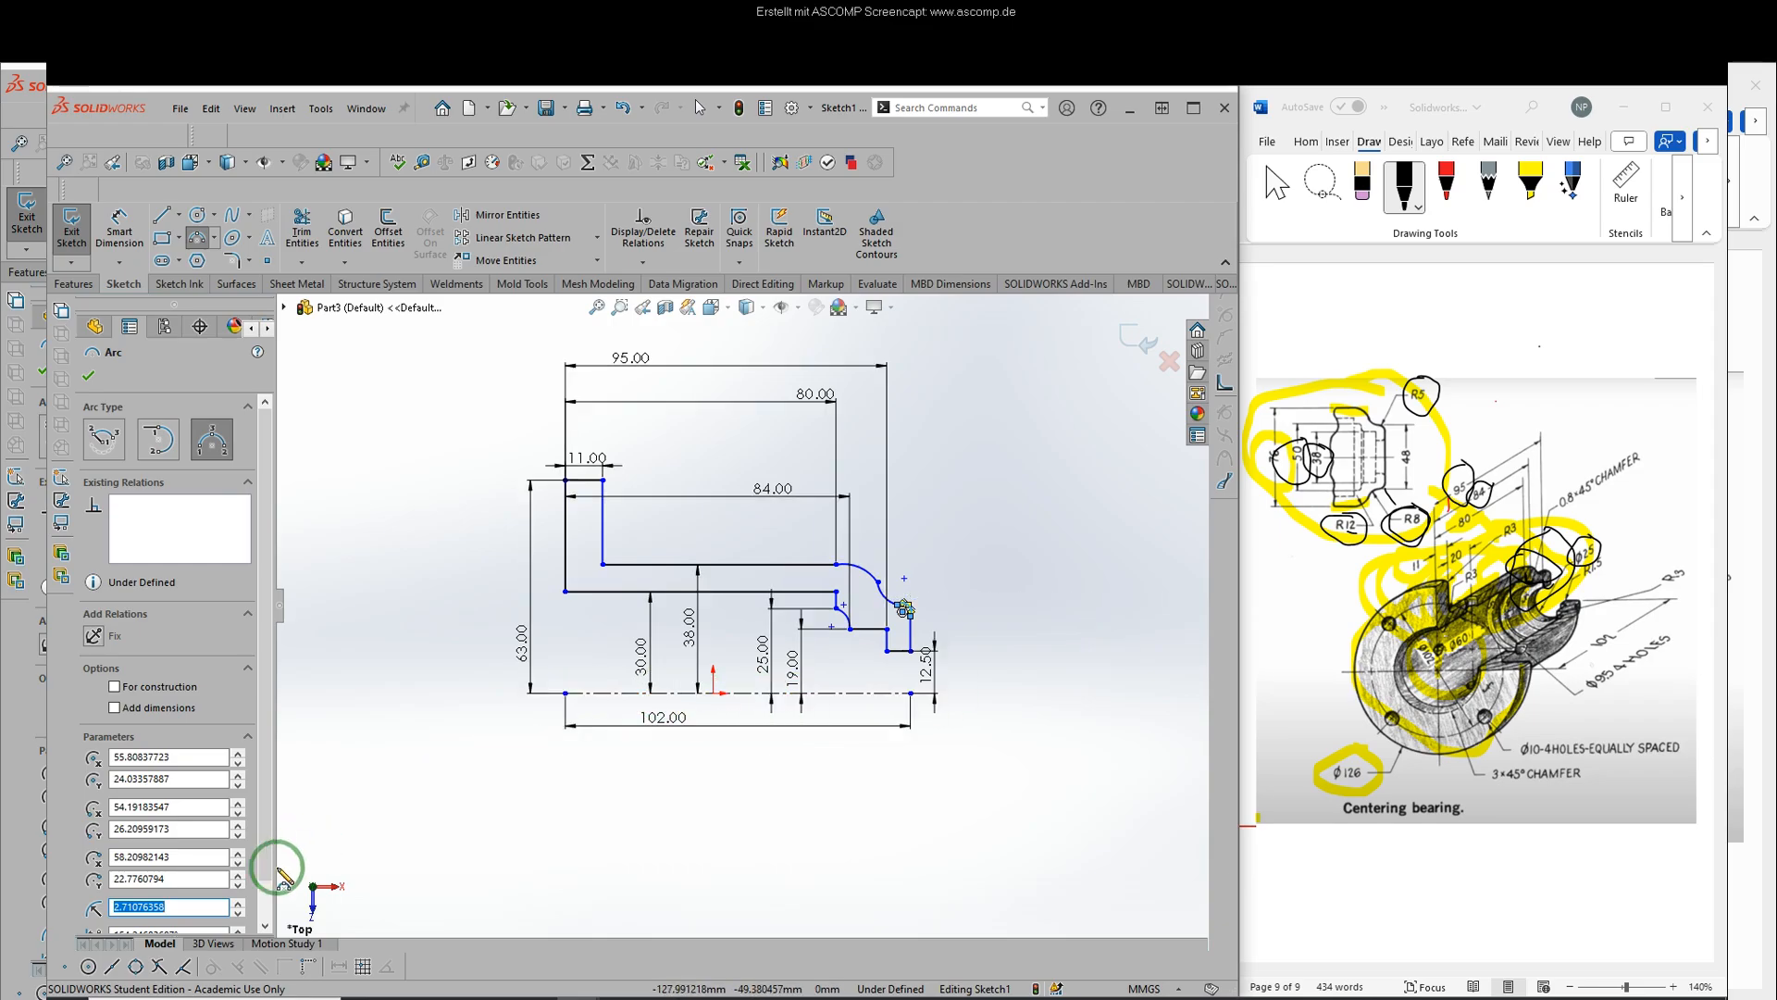
{"action": "left_click", "coordinate": [193, 907]}
{"action": "type", "text": "5"}
{"action": "key", "text": "Return"}
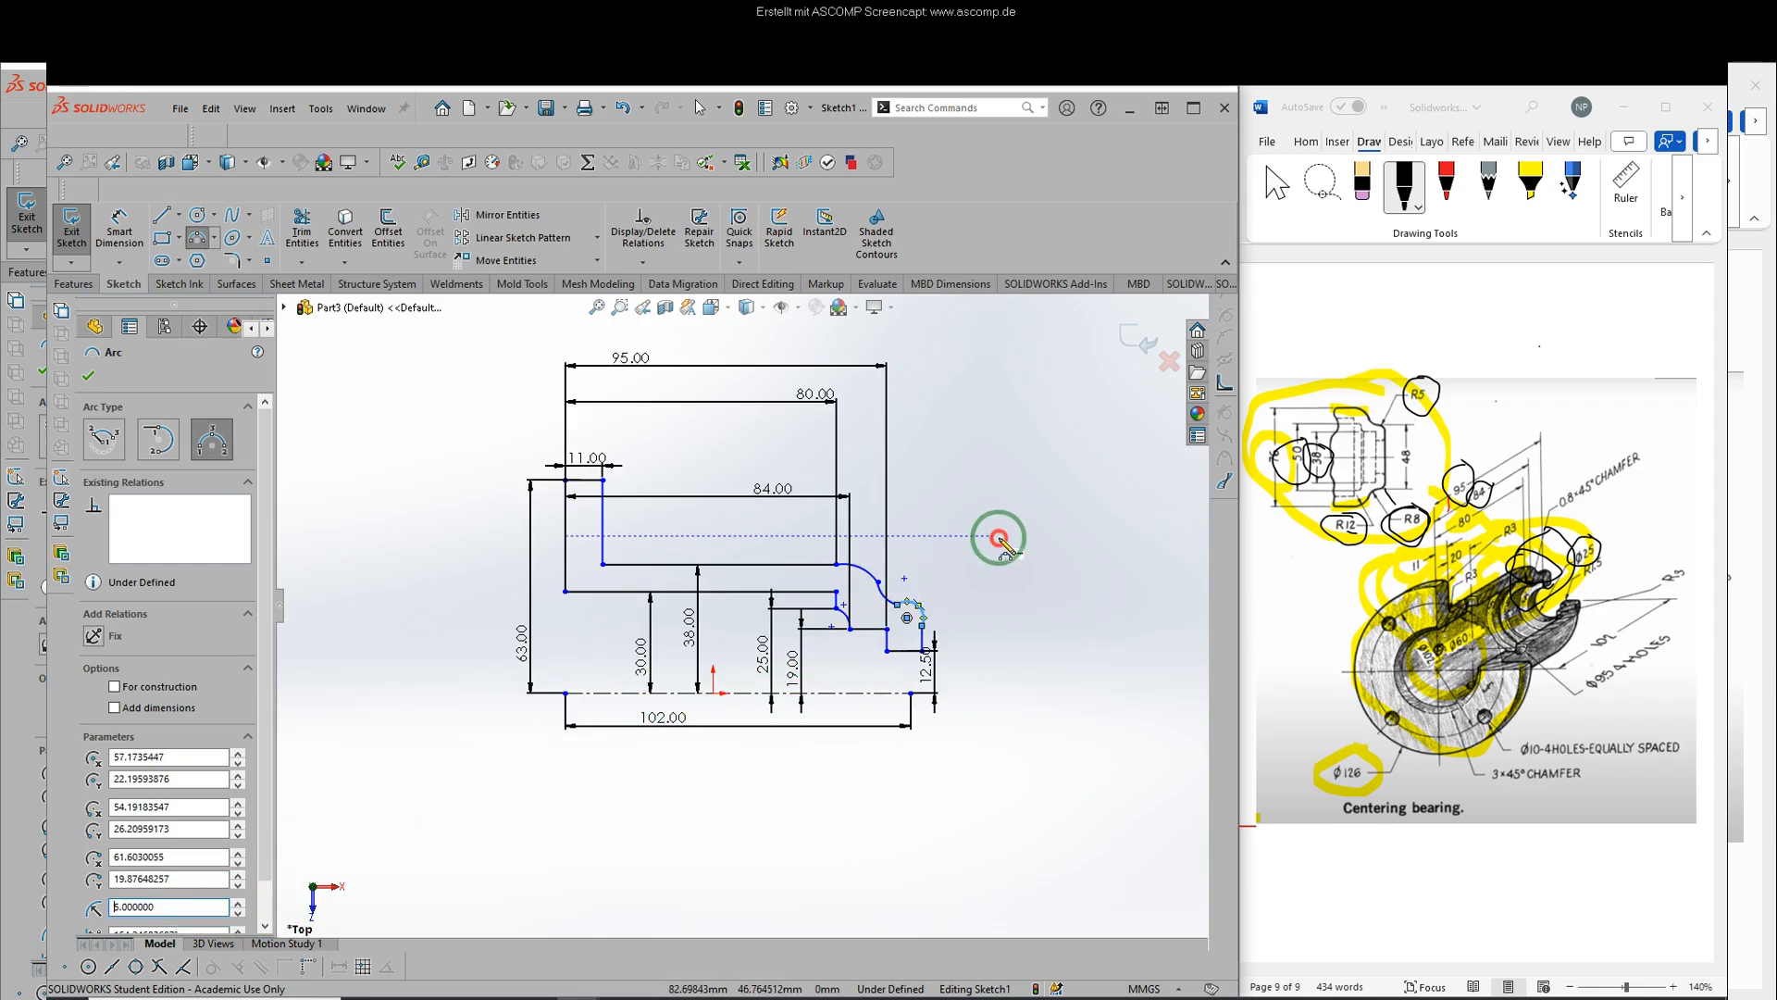
{"action": "right_click", "coordinate": [999, 535]}
{"action": "left_click", "coordinate": [1029, 553]}
- Shift the shared point of the R12 and R8 arcs slightly closer to the hub's outer line
{"action": "left_click", "coordinate": [873, 580]}
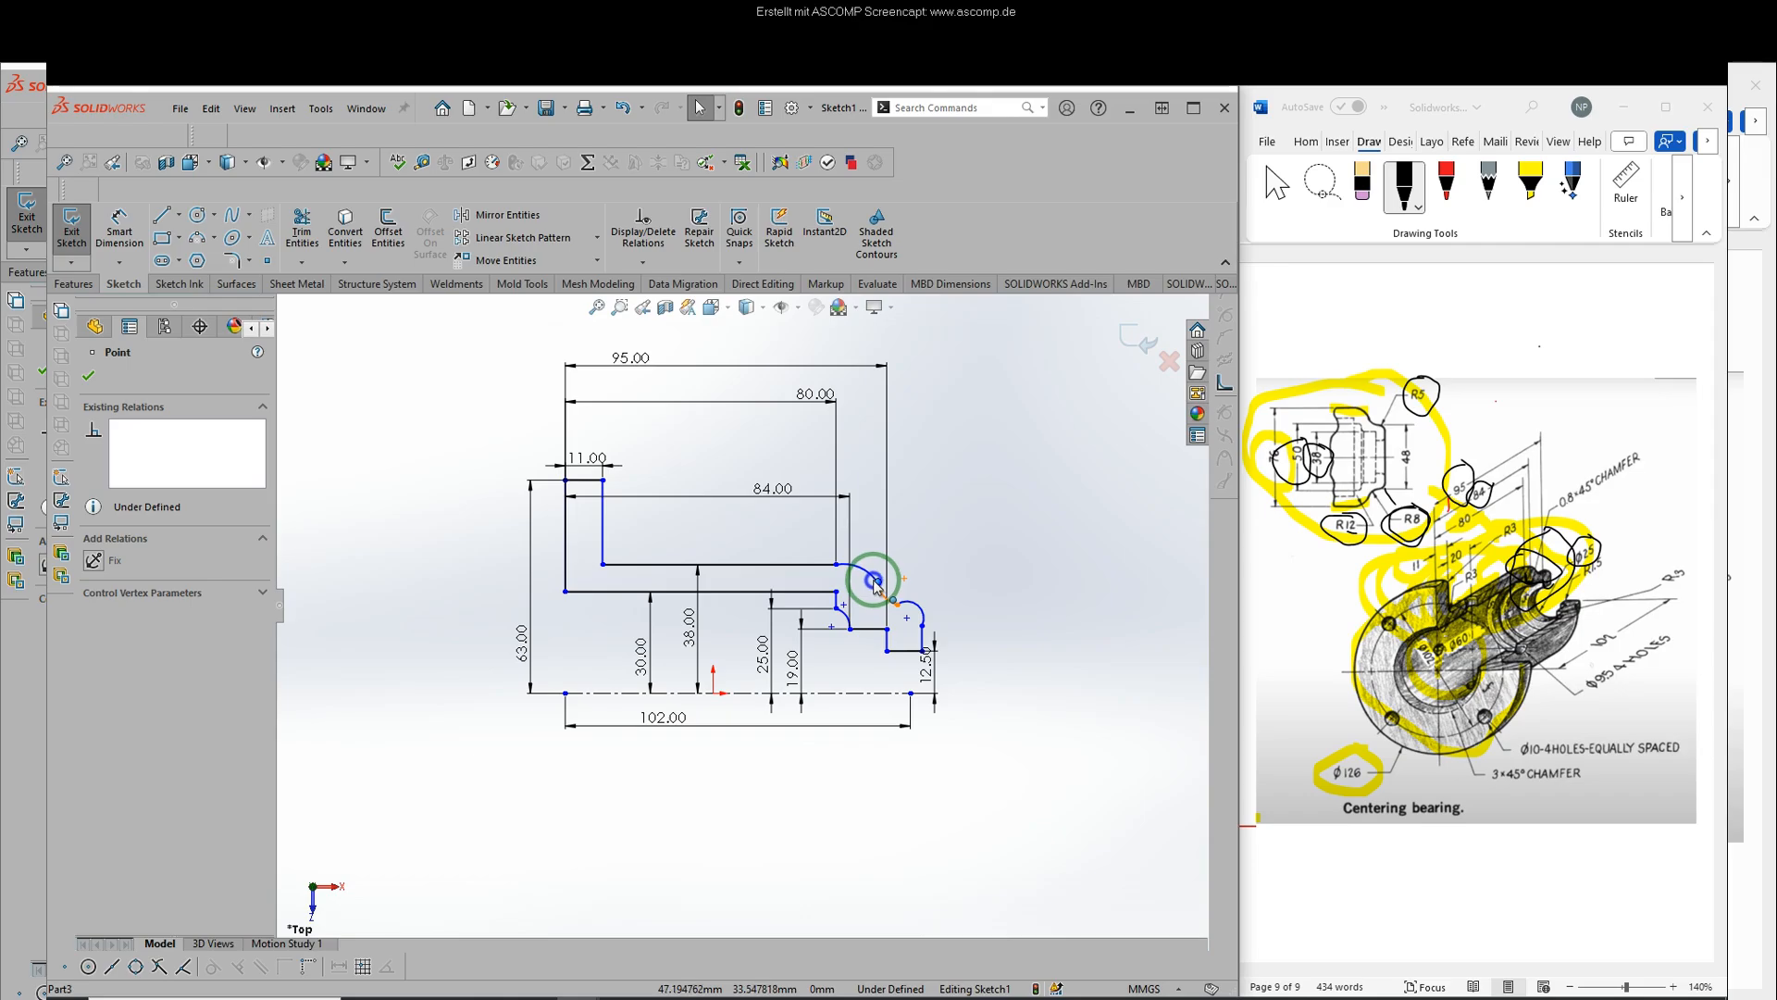
{"action": "left_click_drag", "start_coordinate": [868, 579], "coordinate": [867, 578]}
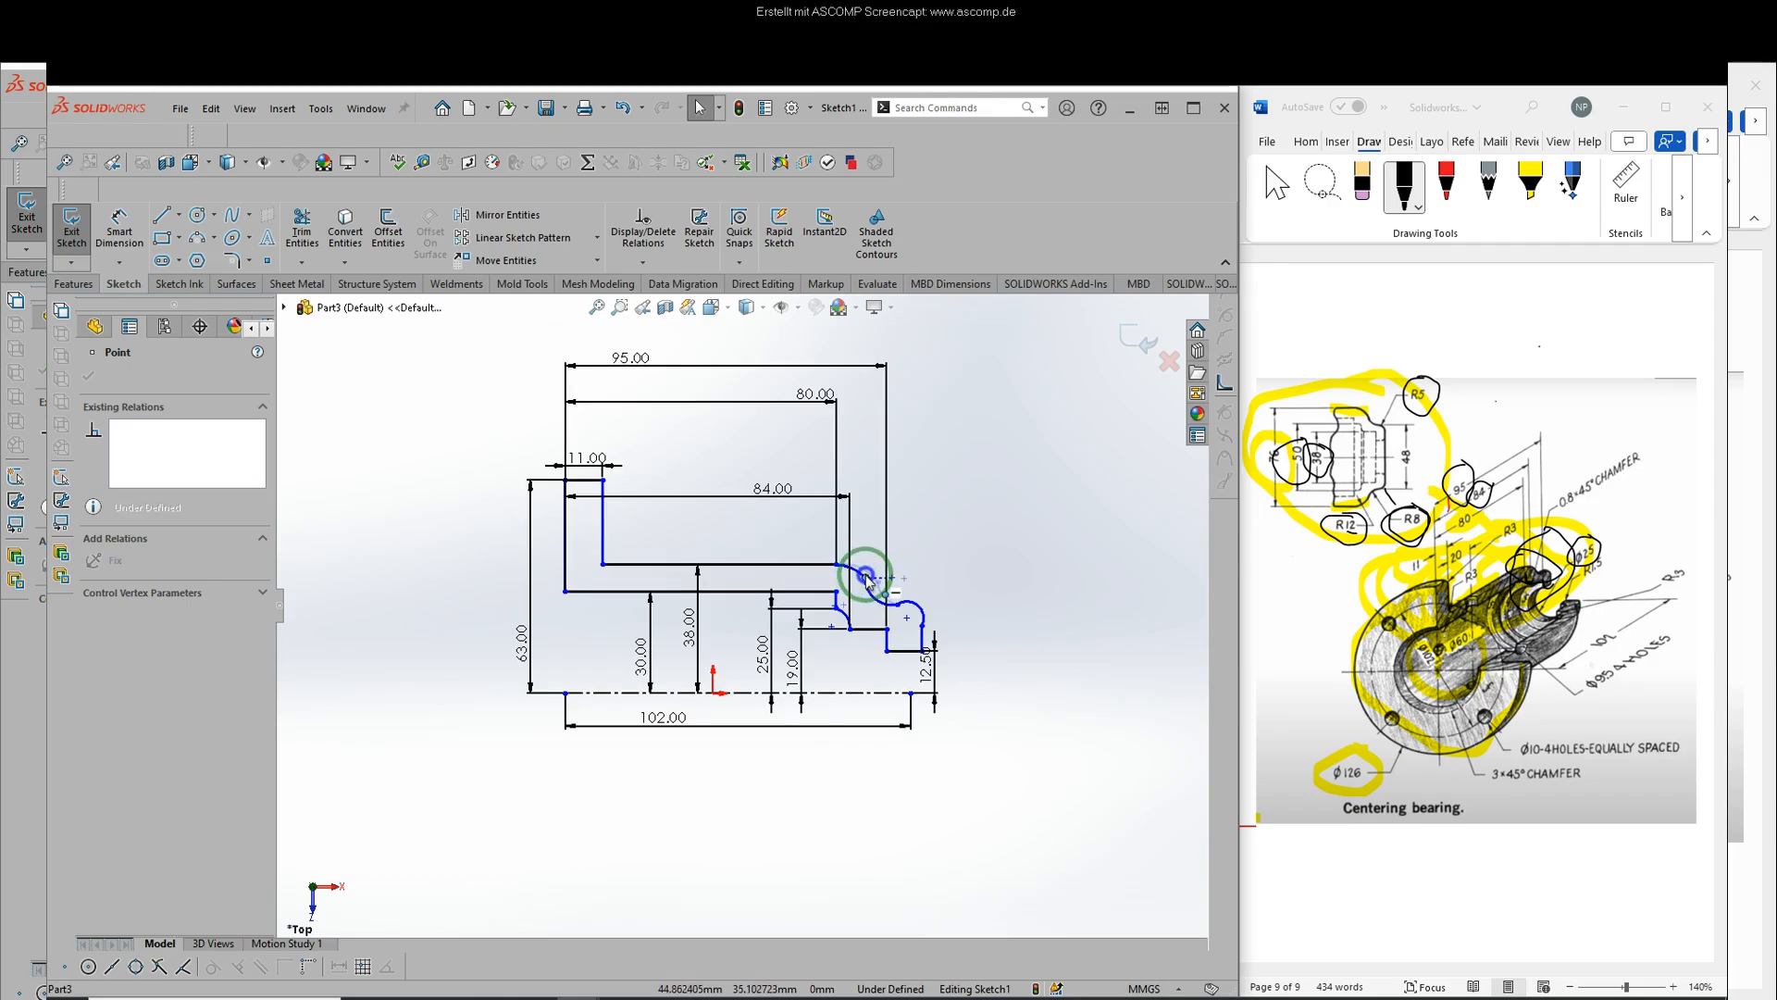
{"action": "left_click", "coordinate": [1047, 654]}
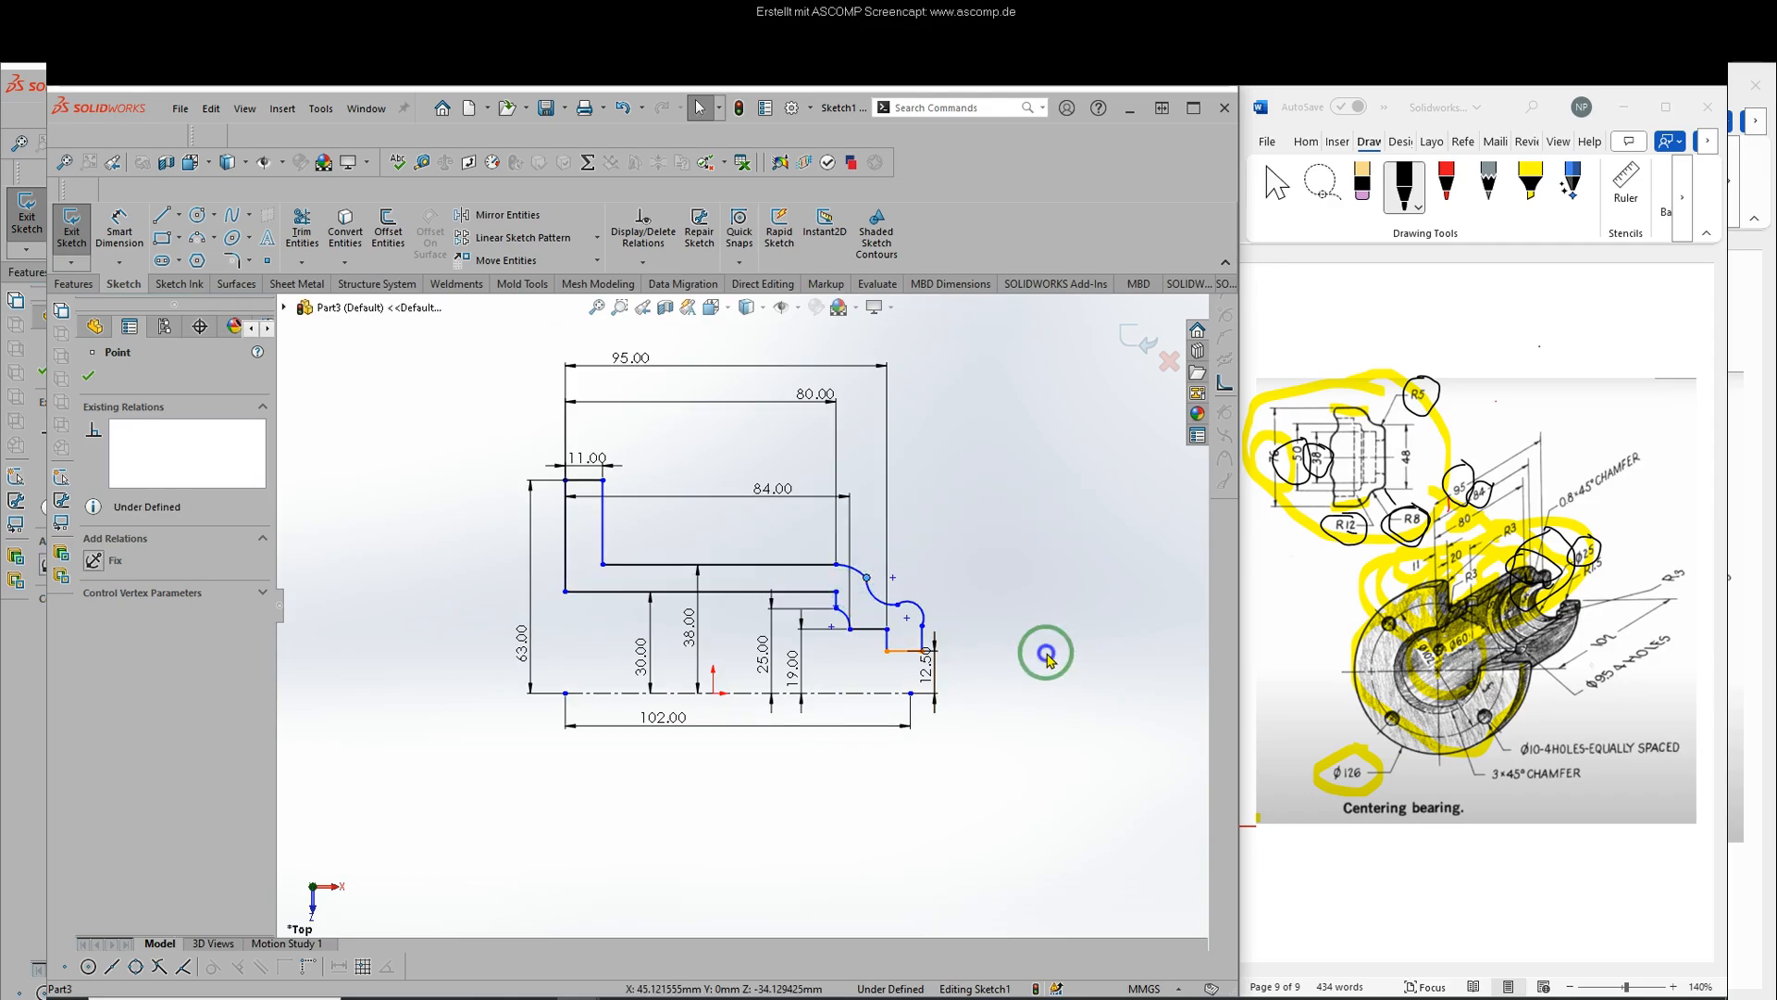
- Try to make the centerline's end point coincident with the outer vertical line of the end profile
{"action": "left_click", "coordinate": [912, 695]}
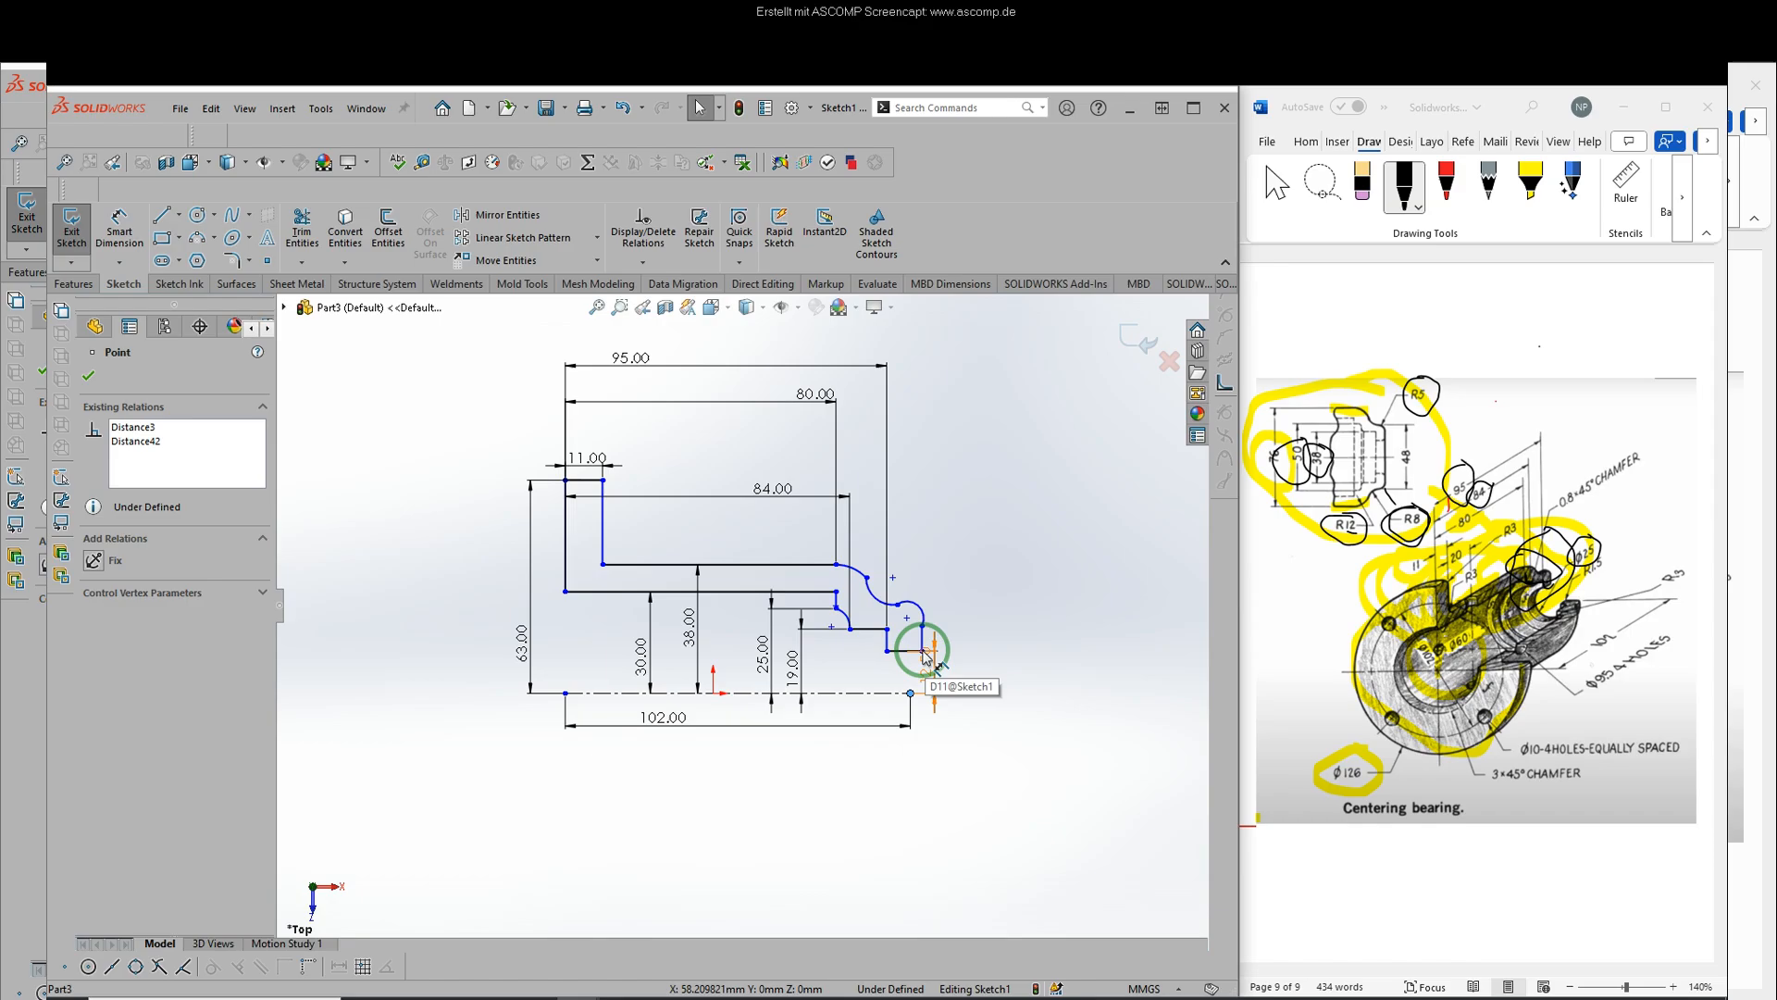
{"action": "left_click", "coordinate": [611, 591], "text": "ctrl"}
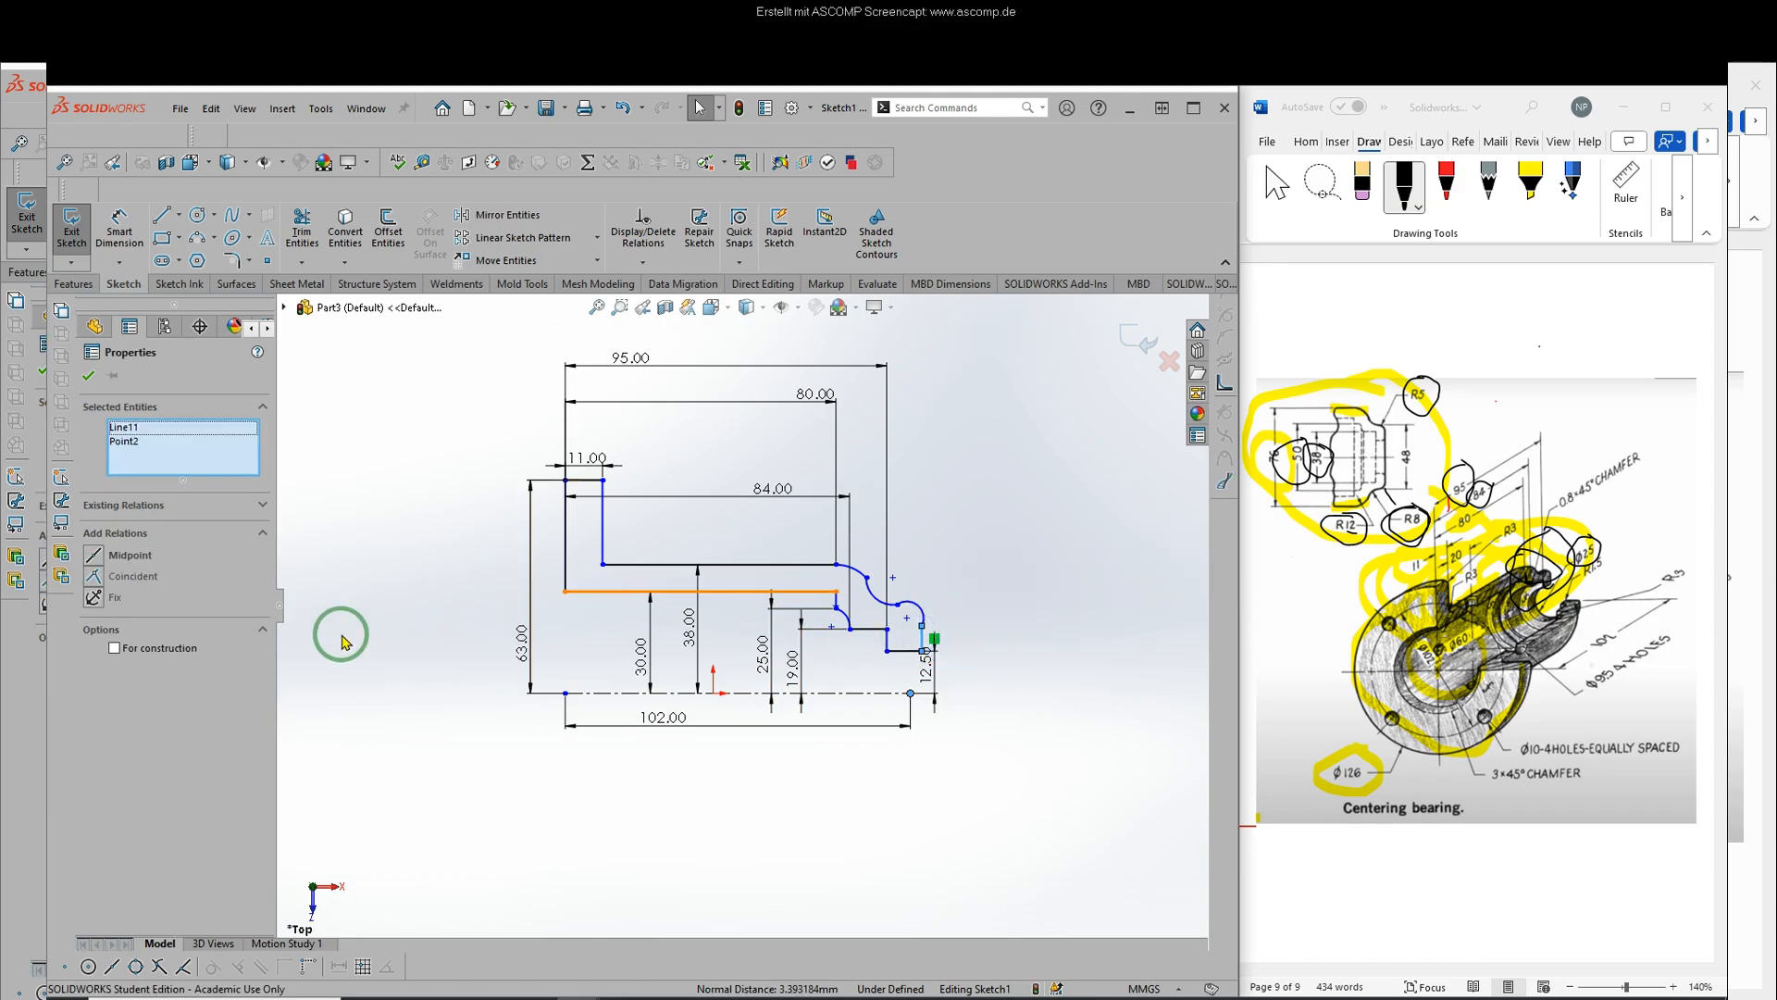
{"action": "left_click", "coordinate": [136, 580]}
{"action": "left_click", "coordinate": [1021, 672]}
{"action": "scroll", "coordinate": [912, 650], "scroll_direction": "down", "scroll_amount": 10}
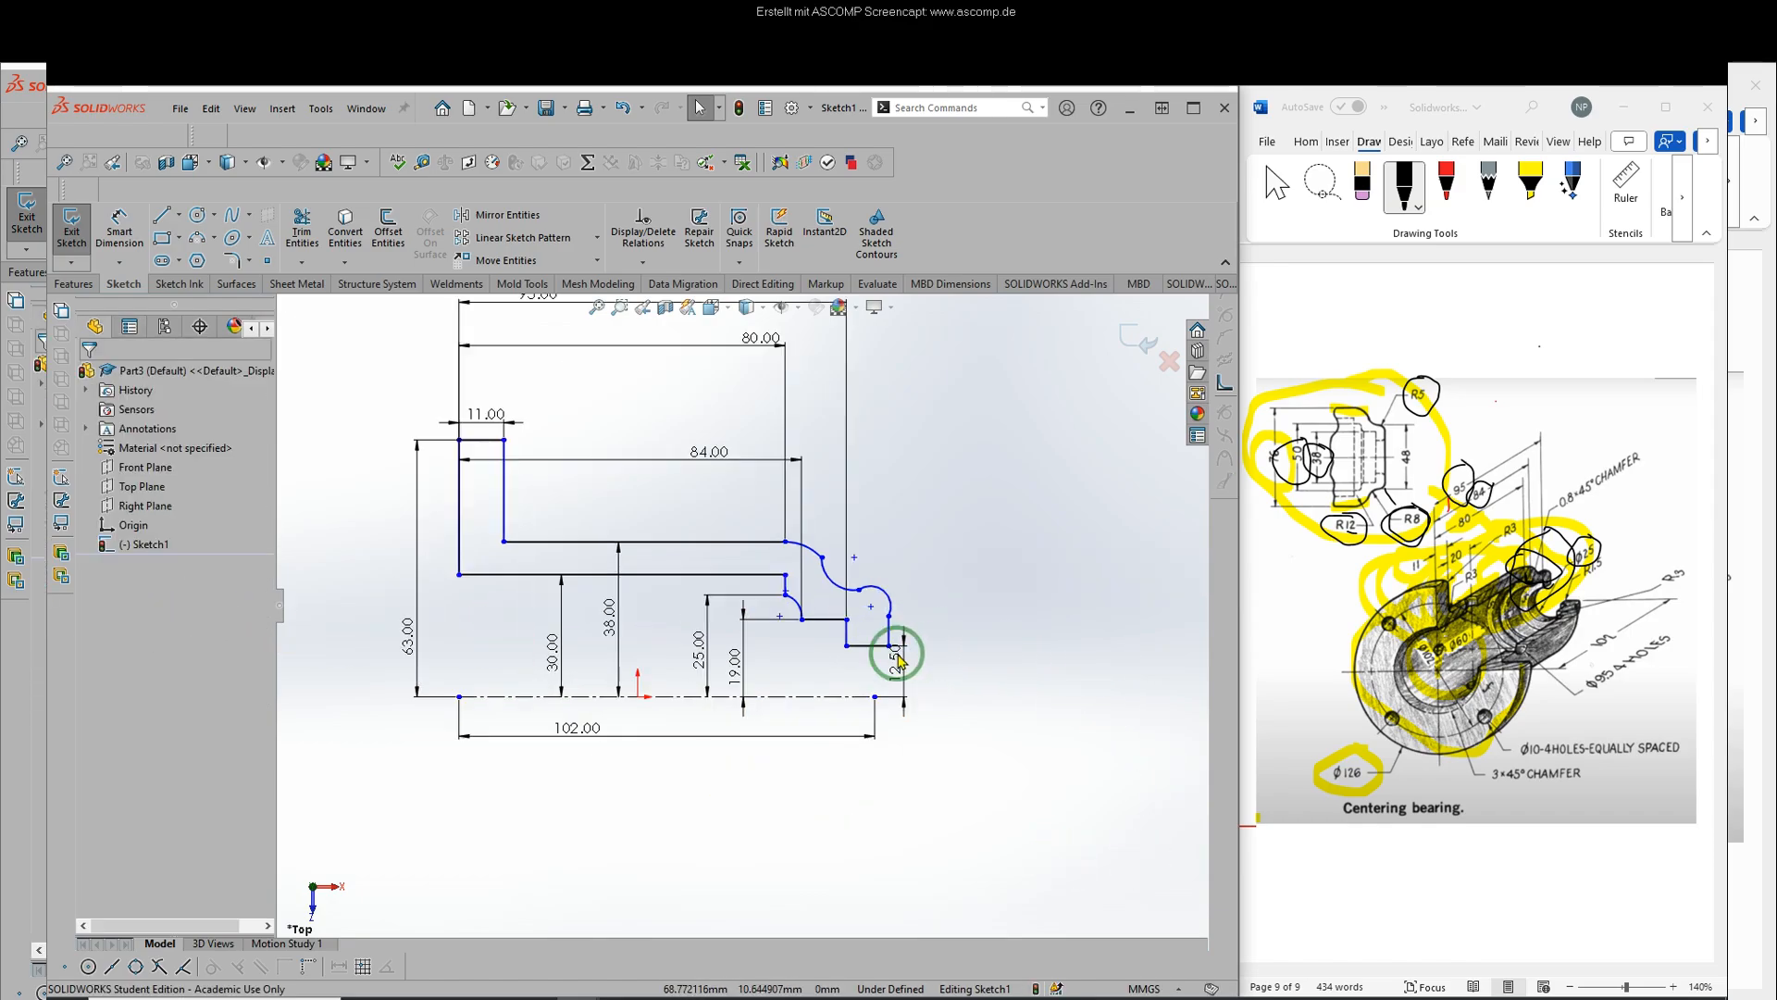
{"action": "scroll", "coordinate": [740, 606], "scroll_direction": "up", "scroll_amount": 8}
{"action": "left_click", "coordinate": [752, 601]}
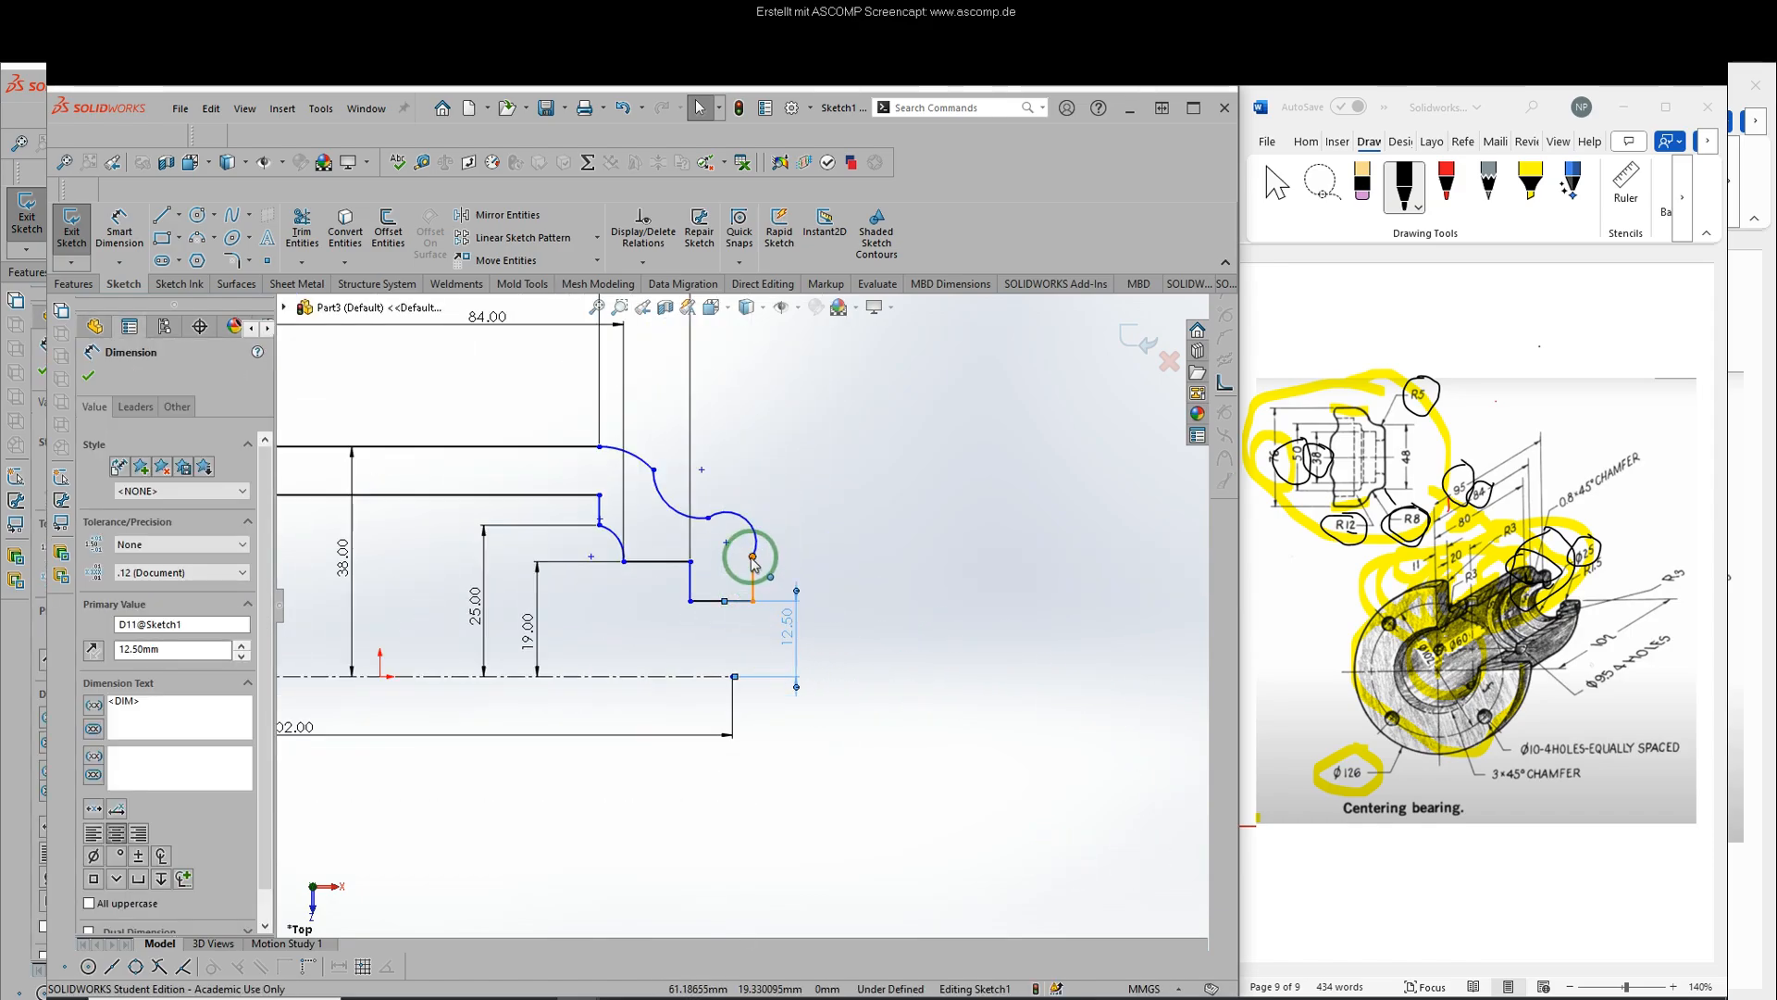
{"action": "left_click_drag", "start_coordinate": [735, 677], "coordinate": [843, 681]}
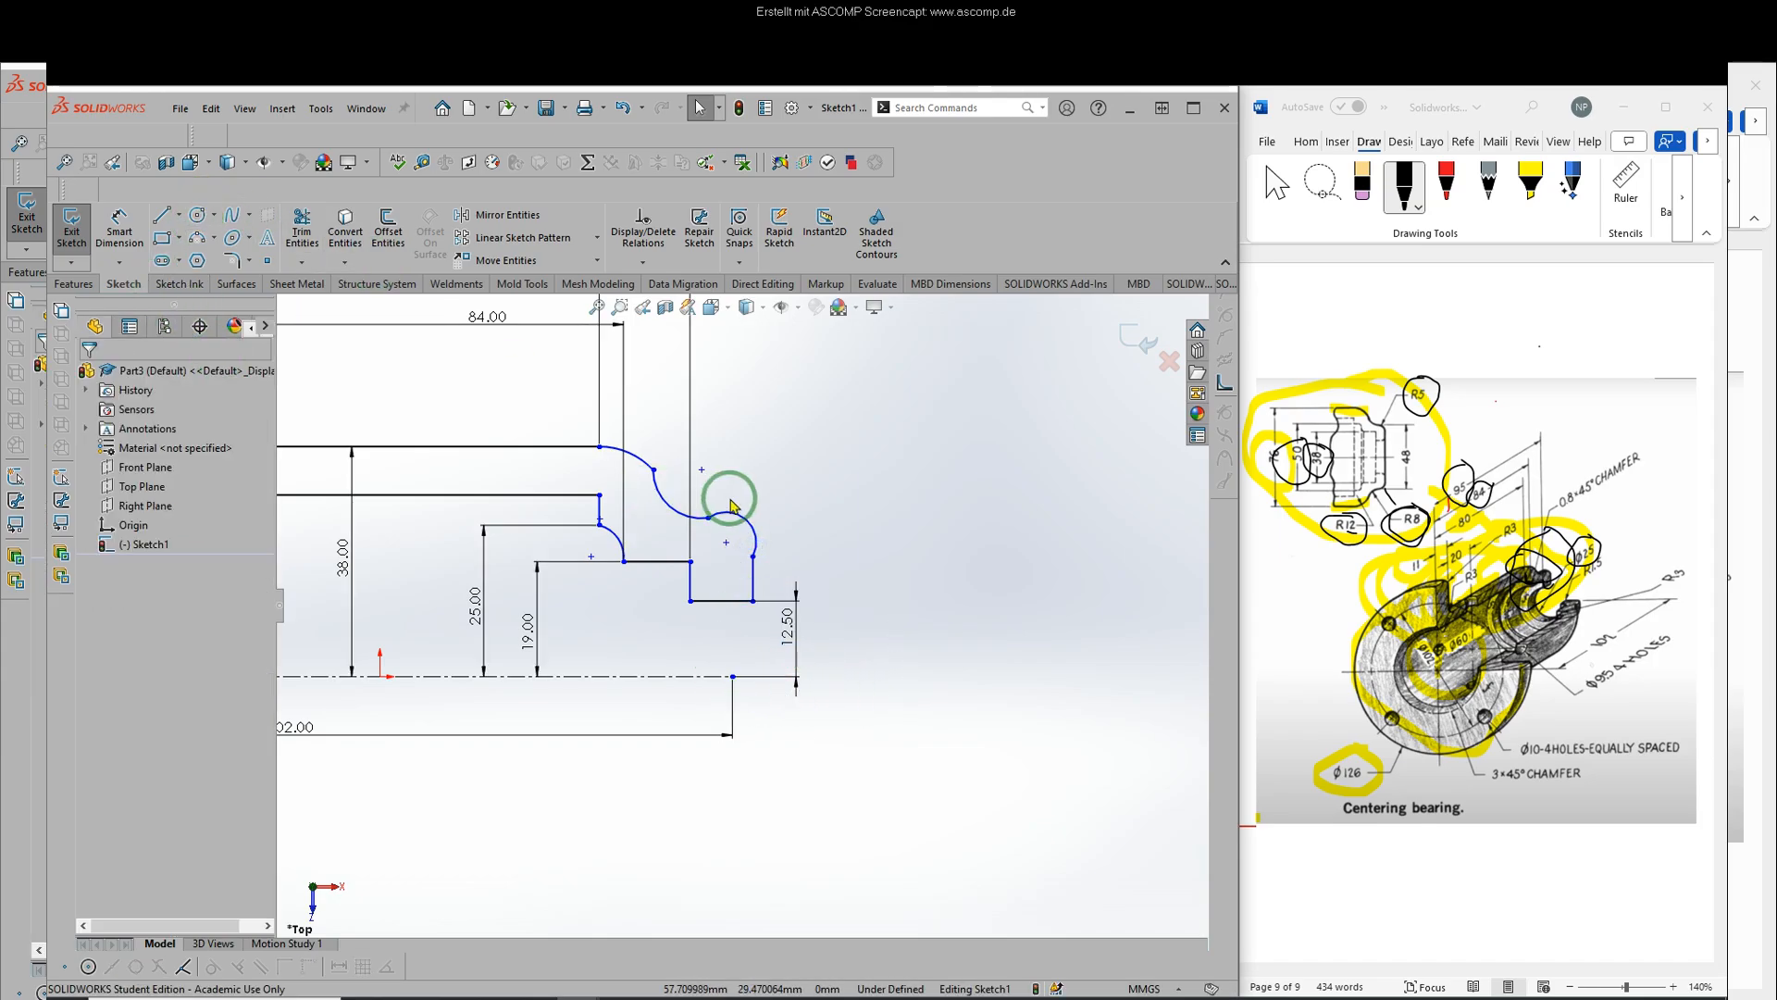
- Add a vertical relation between the 5 mm arc's lower end point and the centerline's end point
{"action": "left_click", "coordinate": [754, 556]}
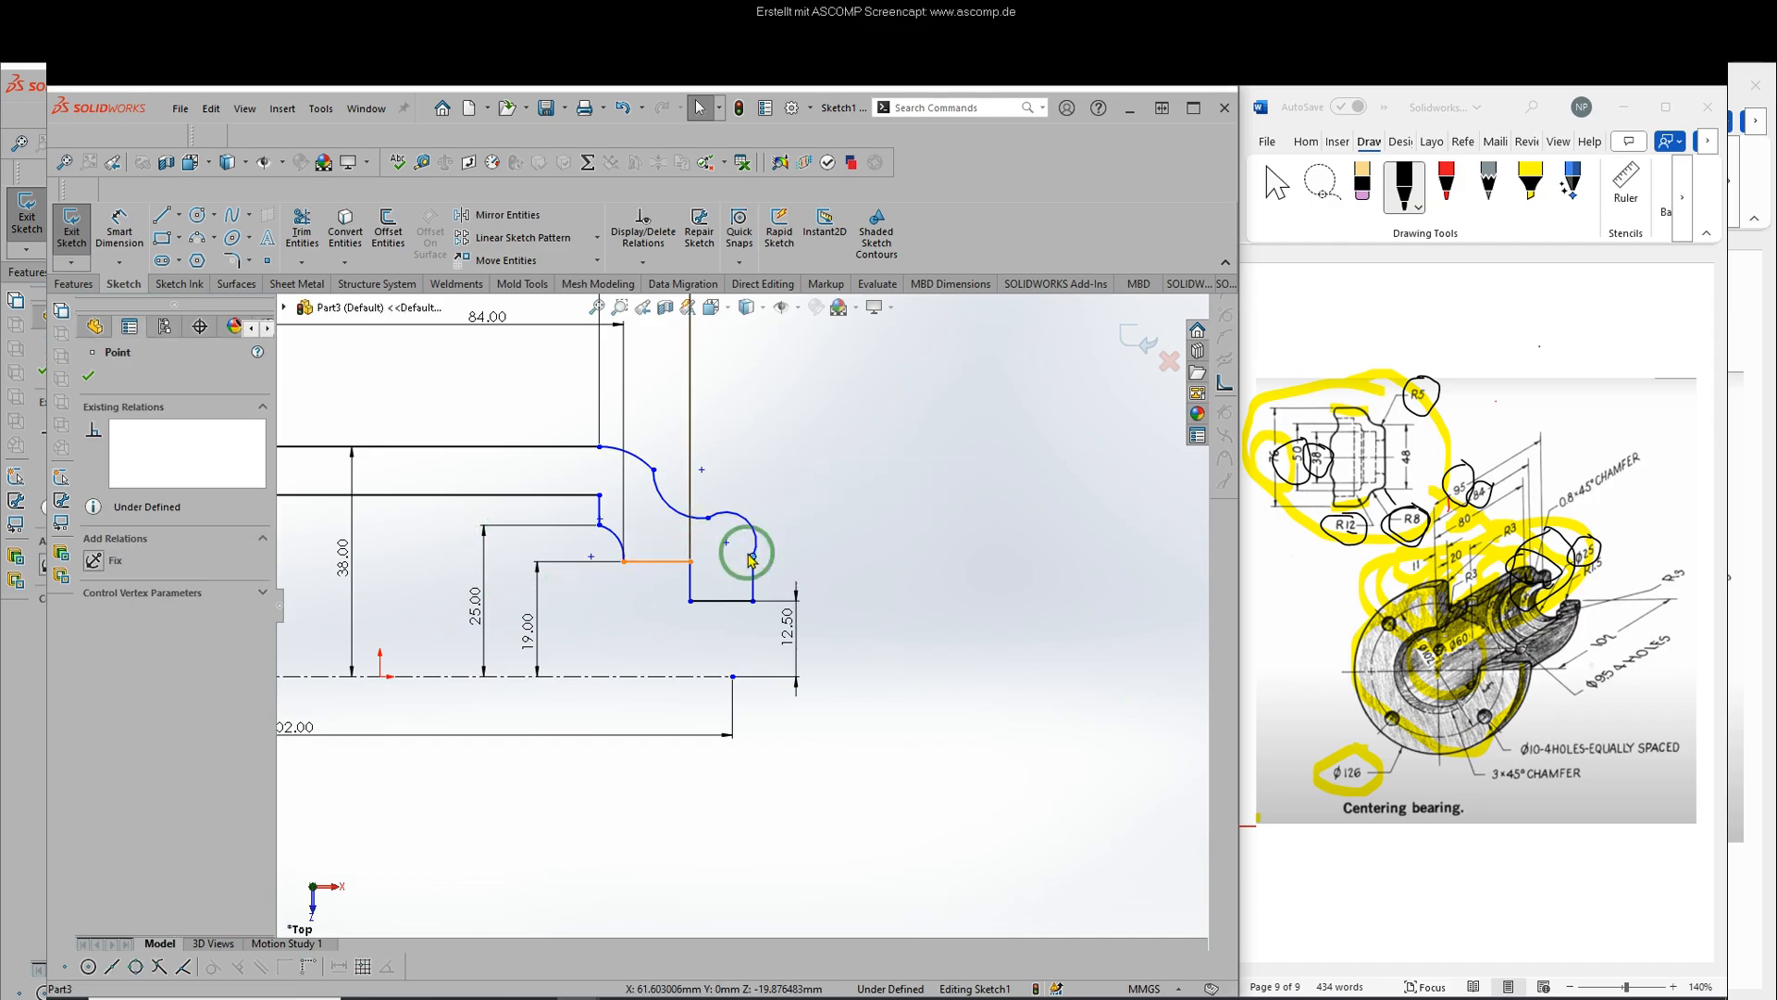
{"action": "left_click", "coordinate": [735, 681], "text": "ctrl"}
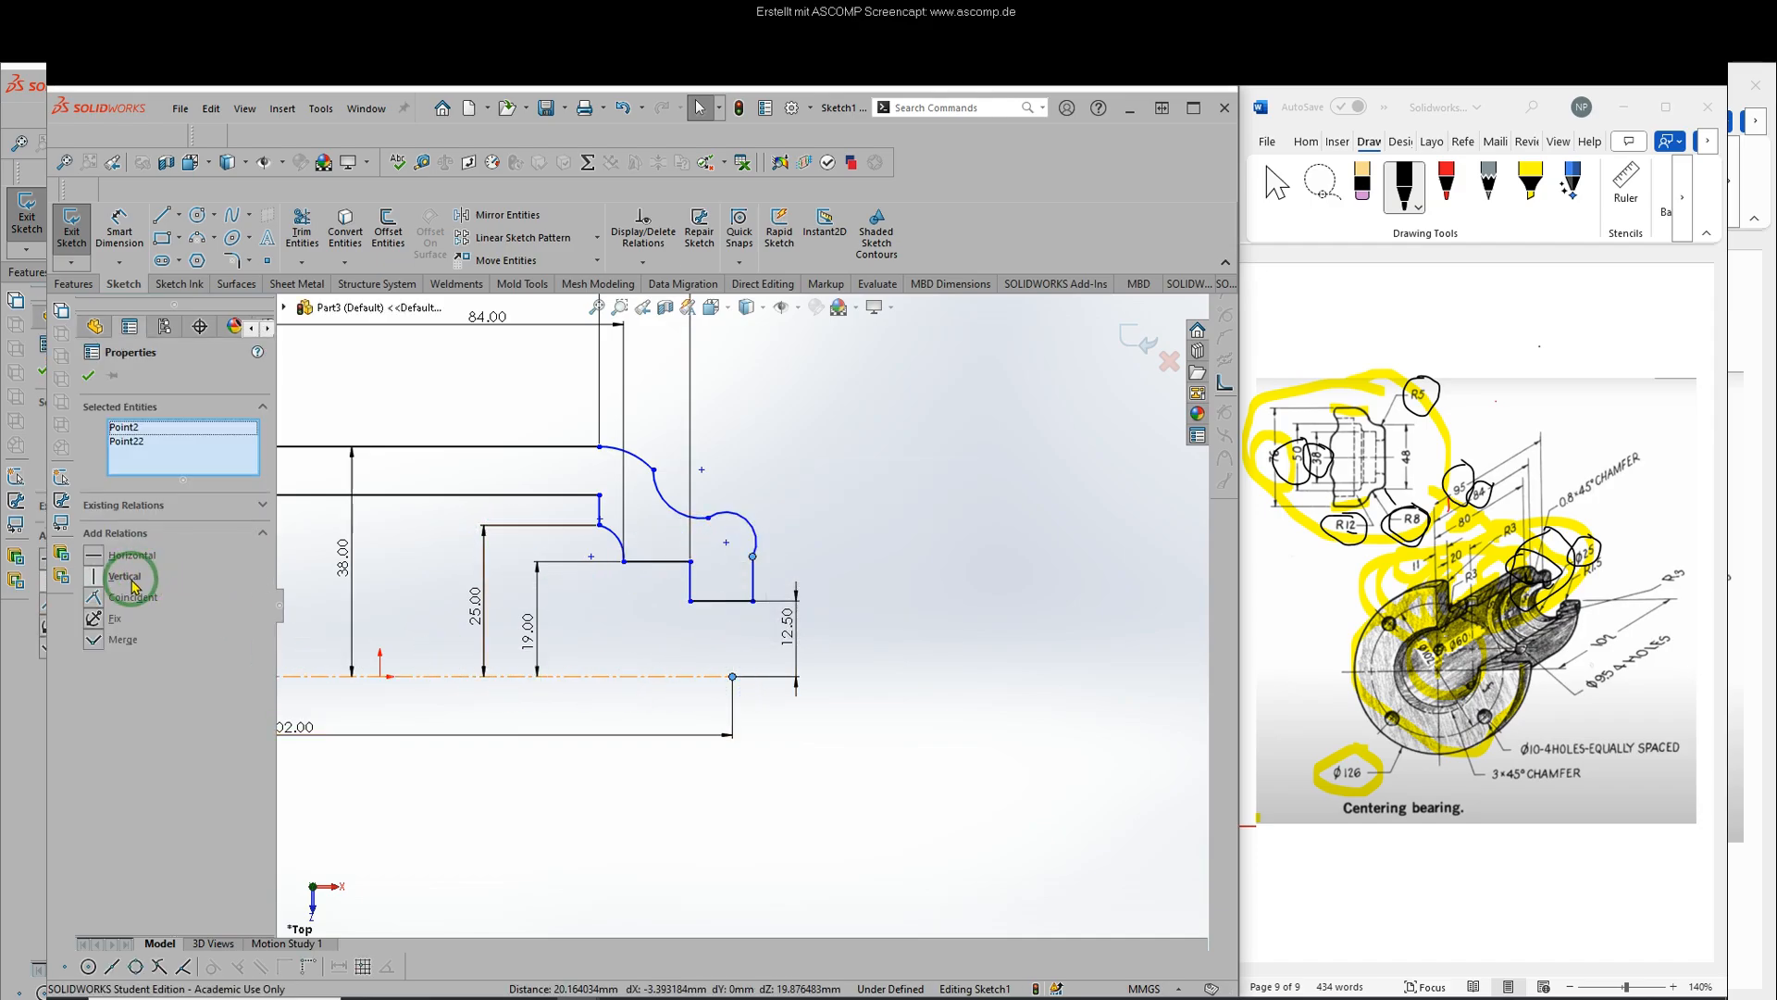
{"action": "left_click", "coordinate": [130, 579]}
{"action": "left_click", "coordinate": [88, 375]}
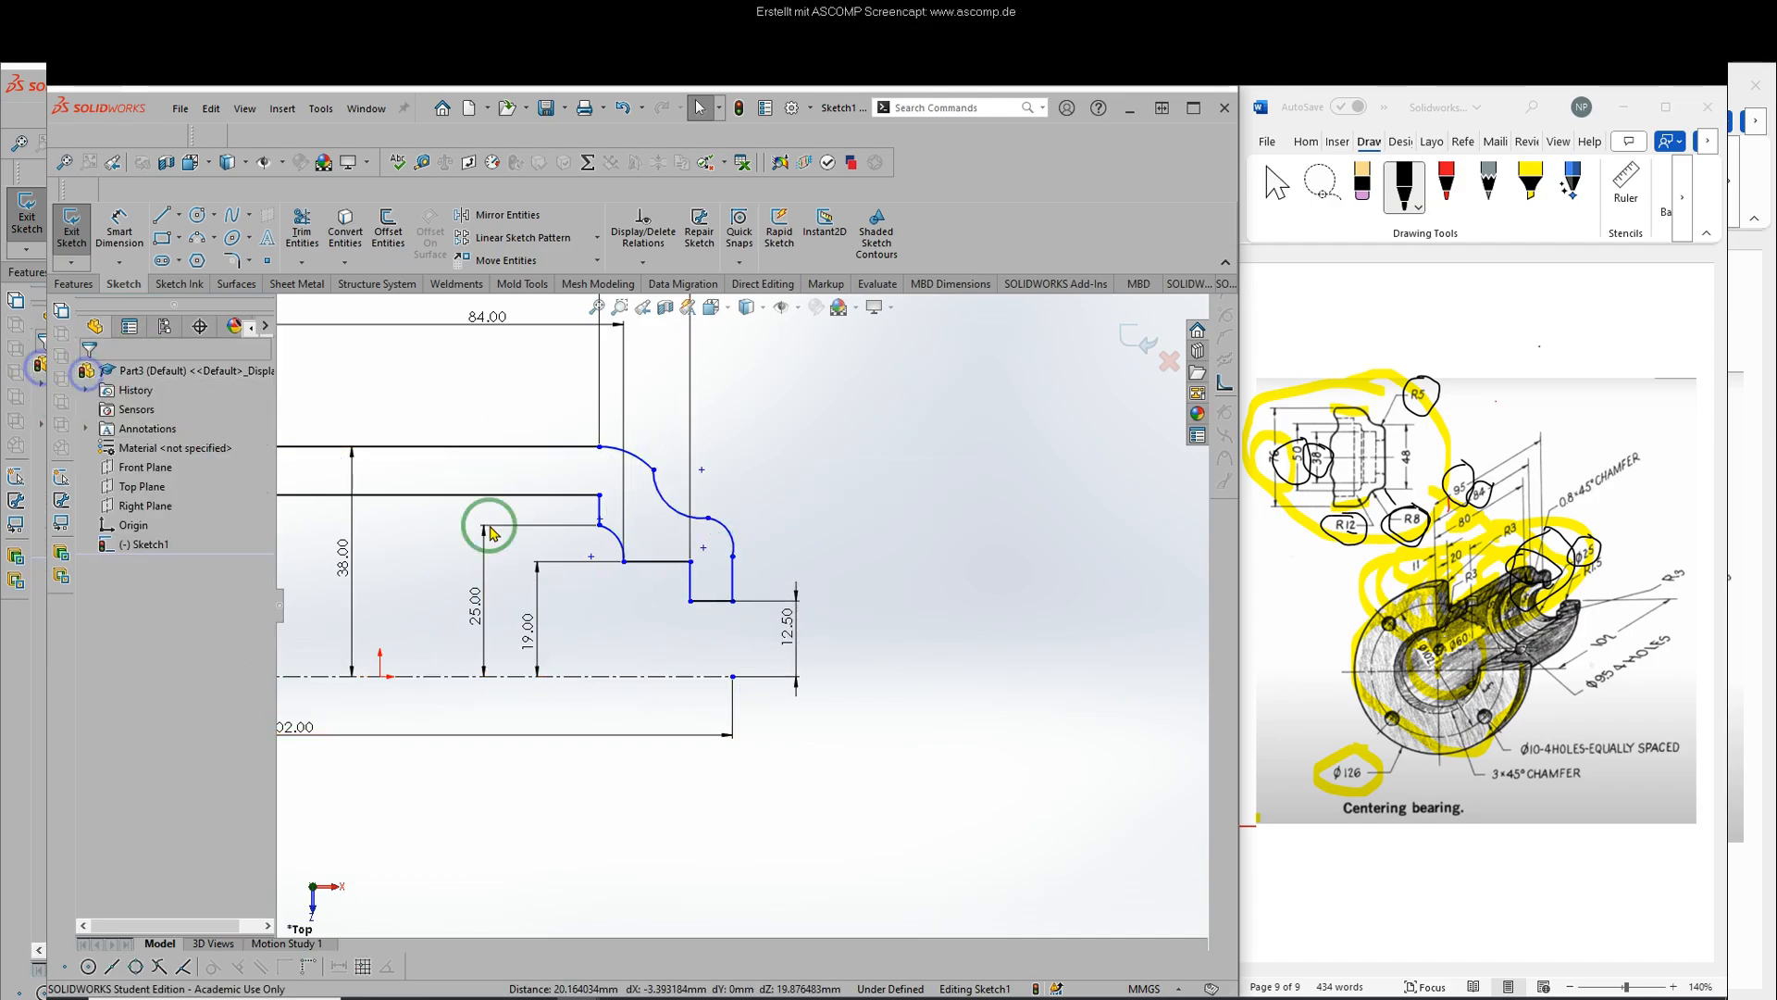
- Dimension the shared point of the R8 and 5 mm arcs at 24 mm from the centerline
{"action": "key", "text": "f"}
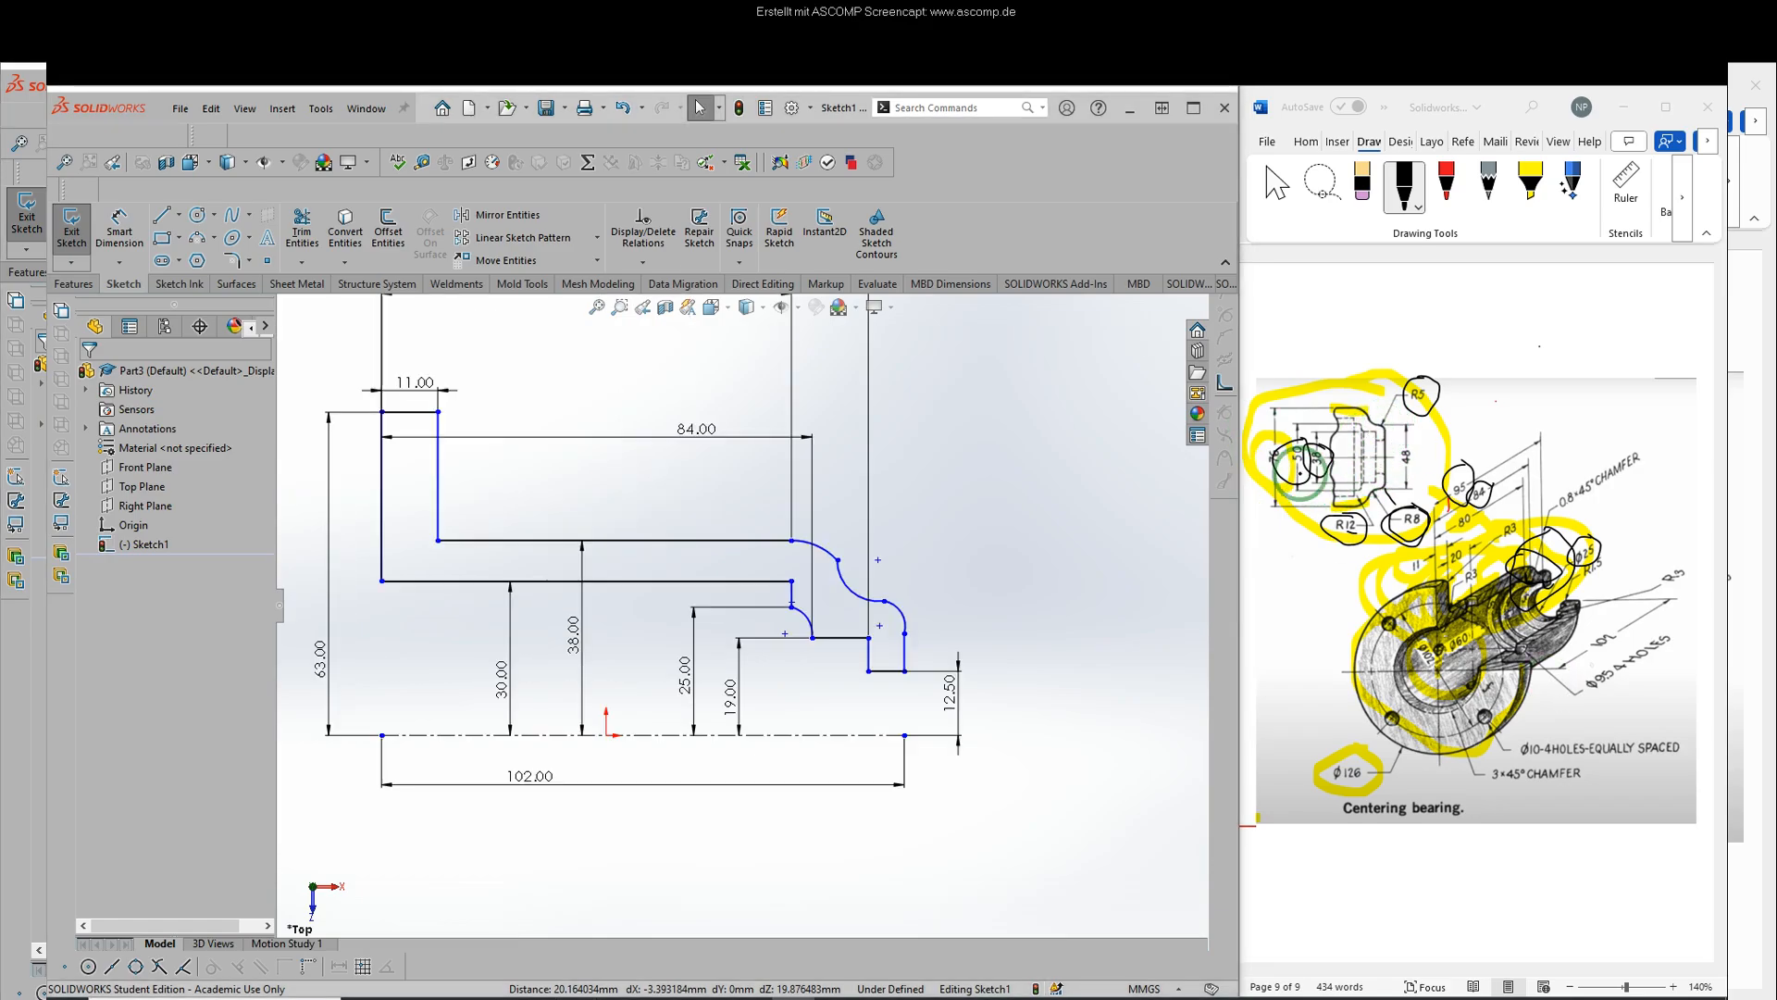
{"action": "left_click", "coordinate": [890, 604]}
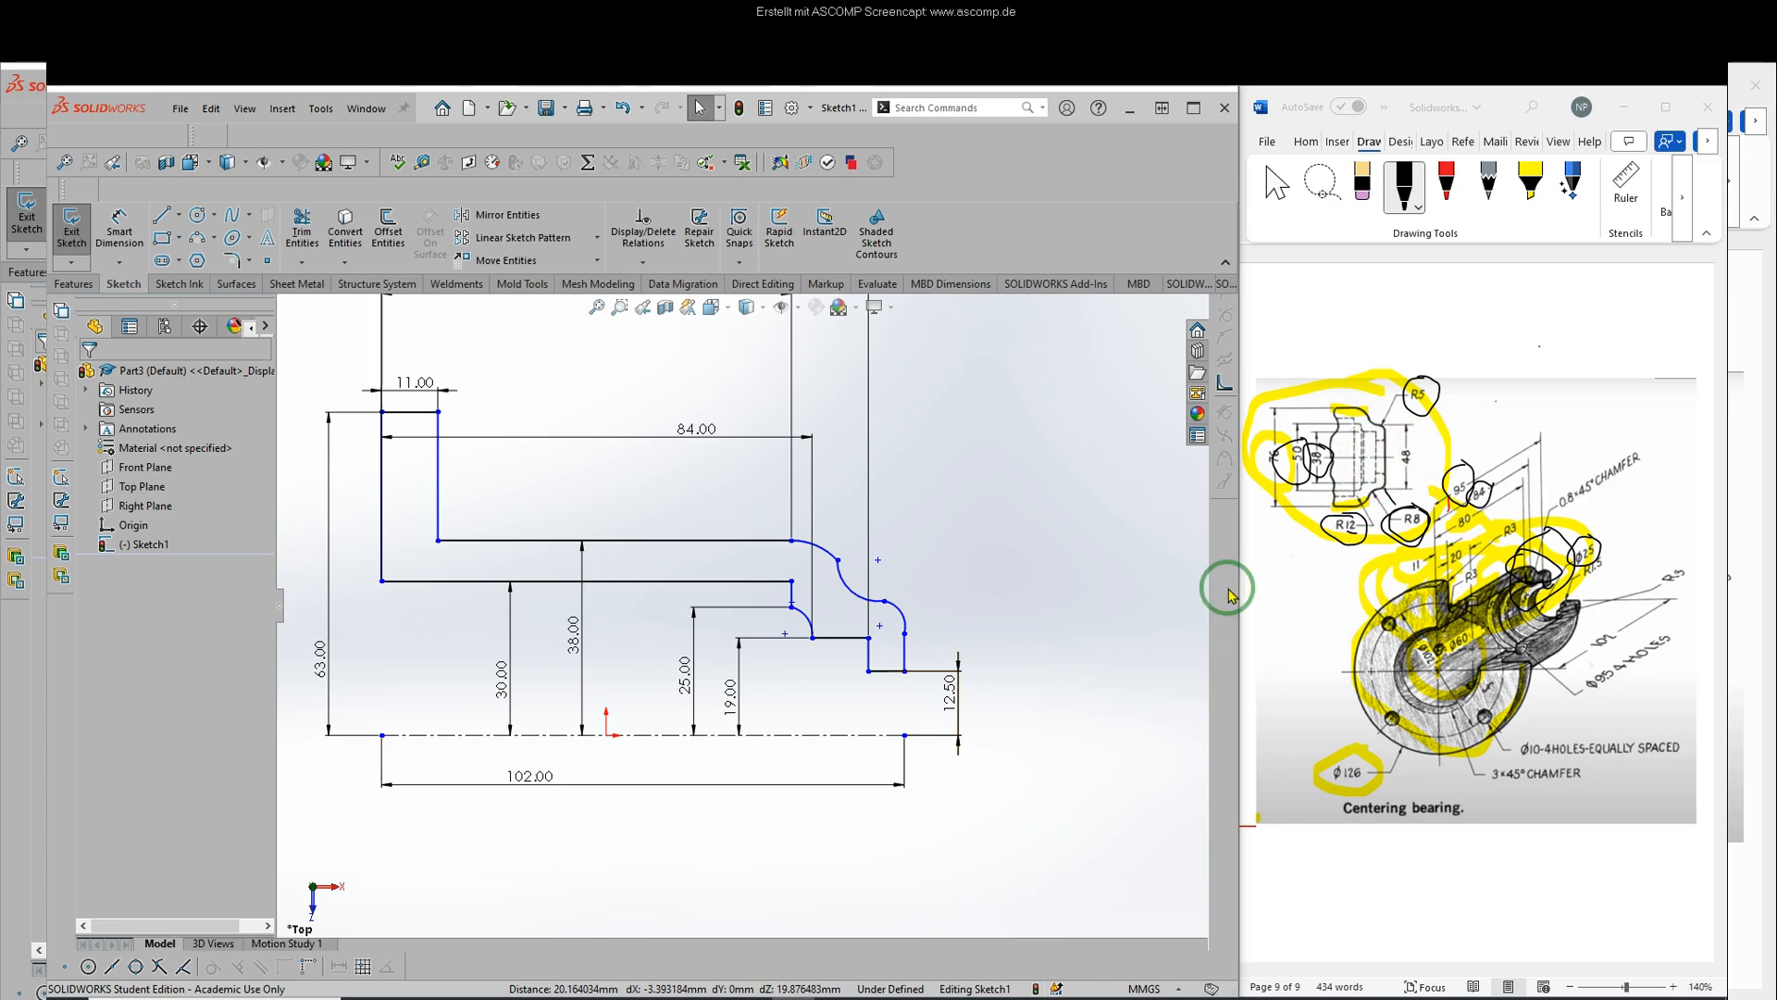
{"action": "left_click", "coordinate": [119, 231]}
{"action": "left_click", "coordinate": [891, 604]}
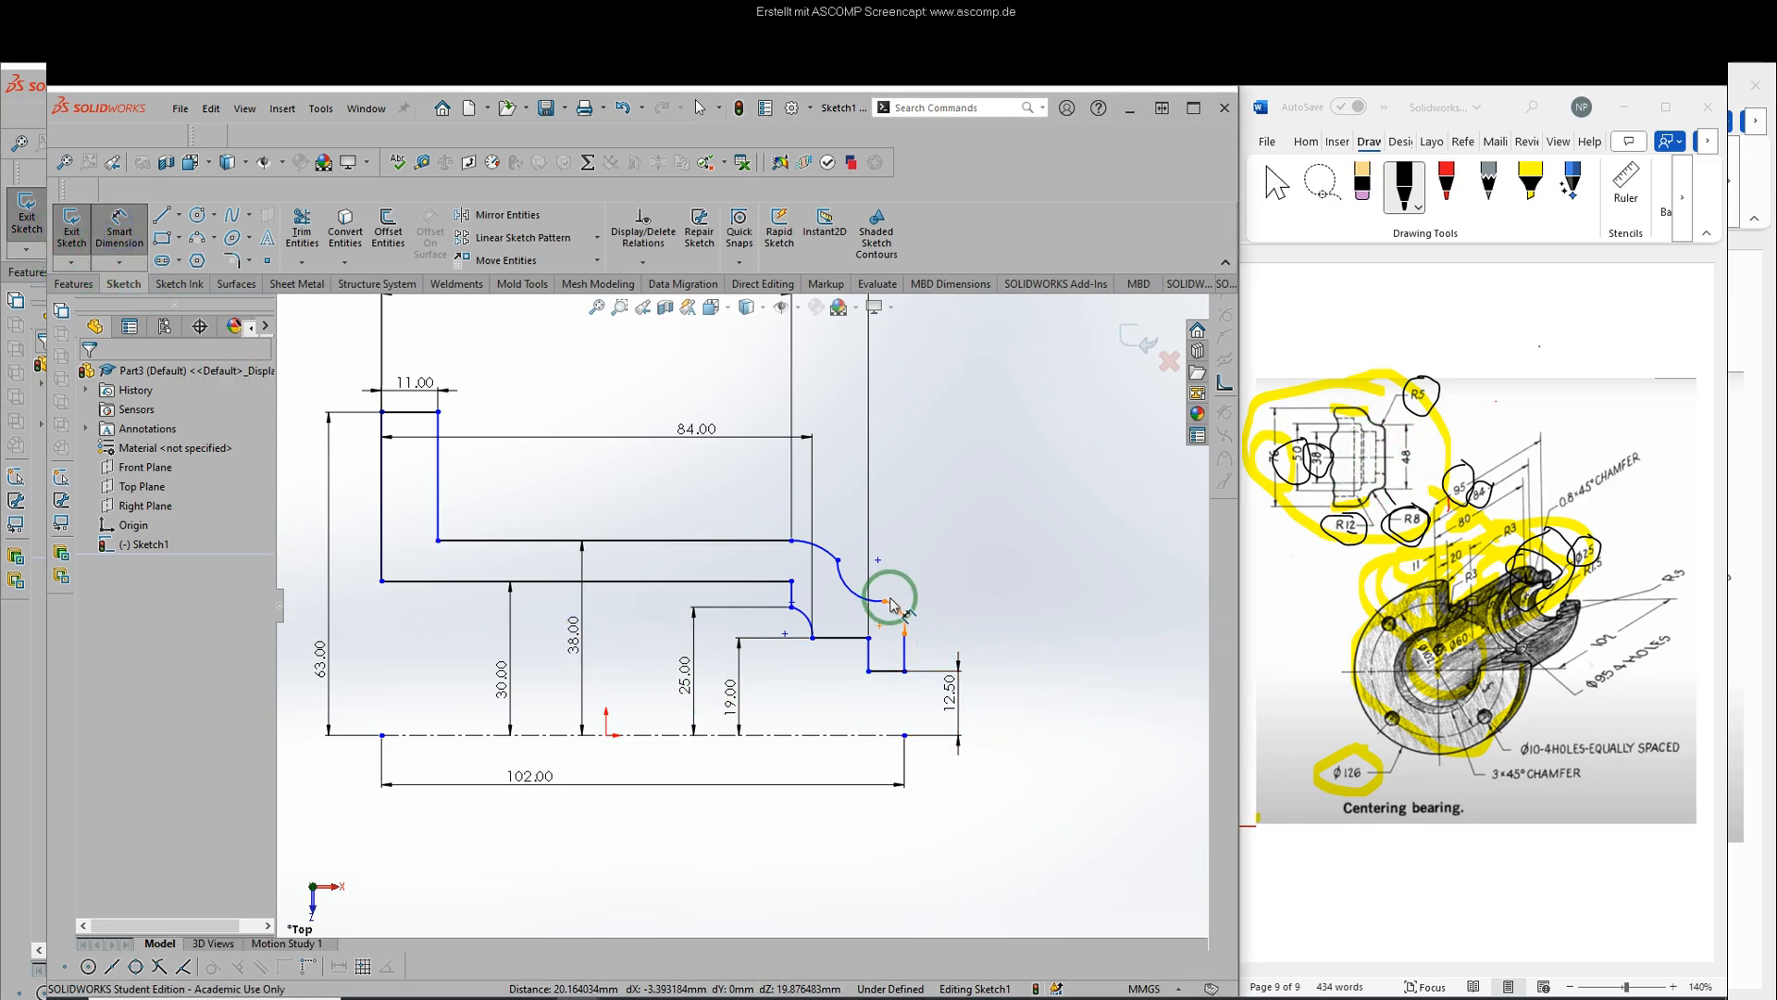
{"action": "left_click", "coordinate": [876, 734]}
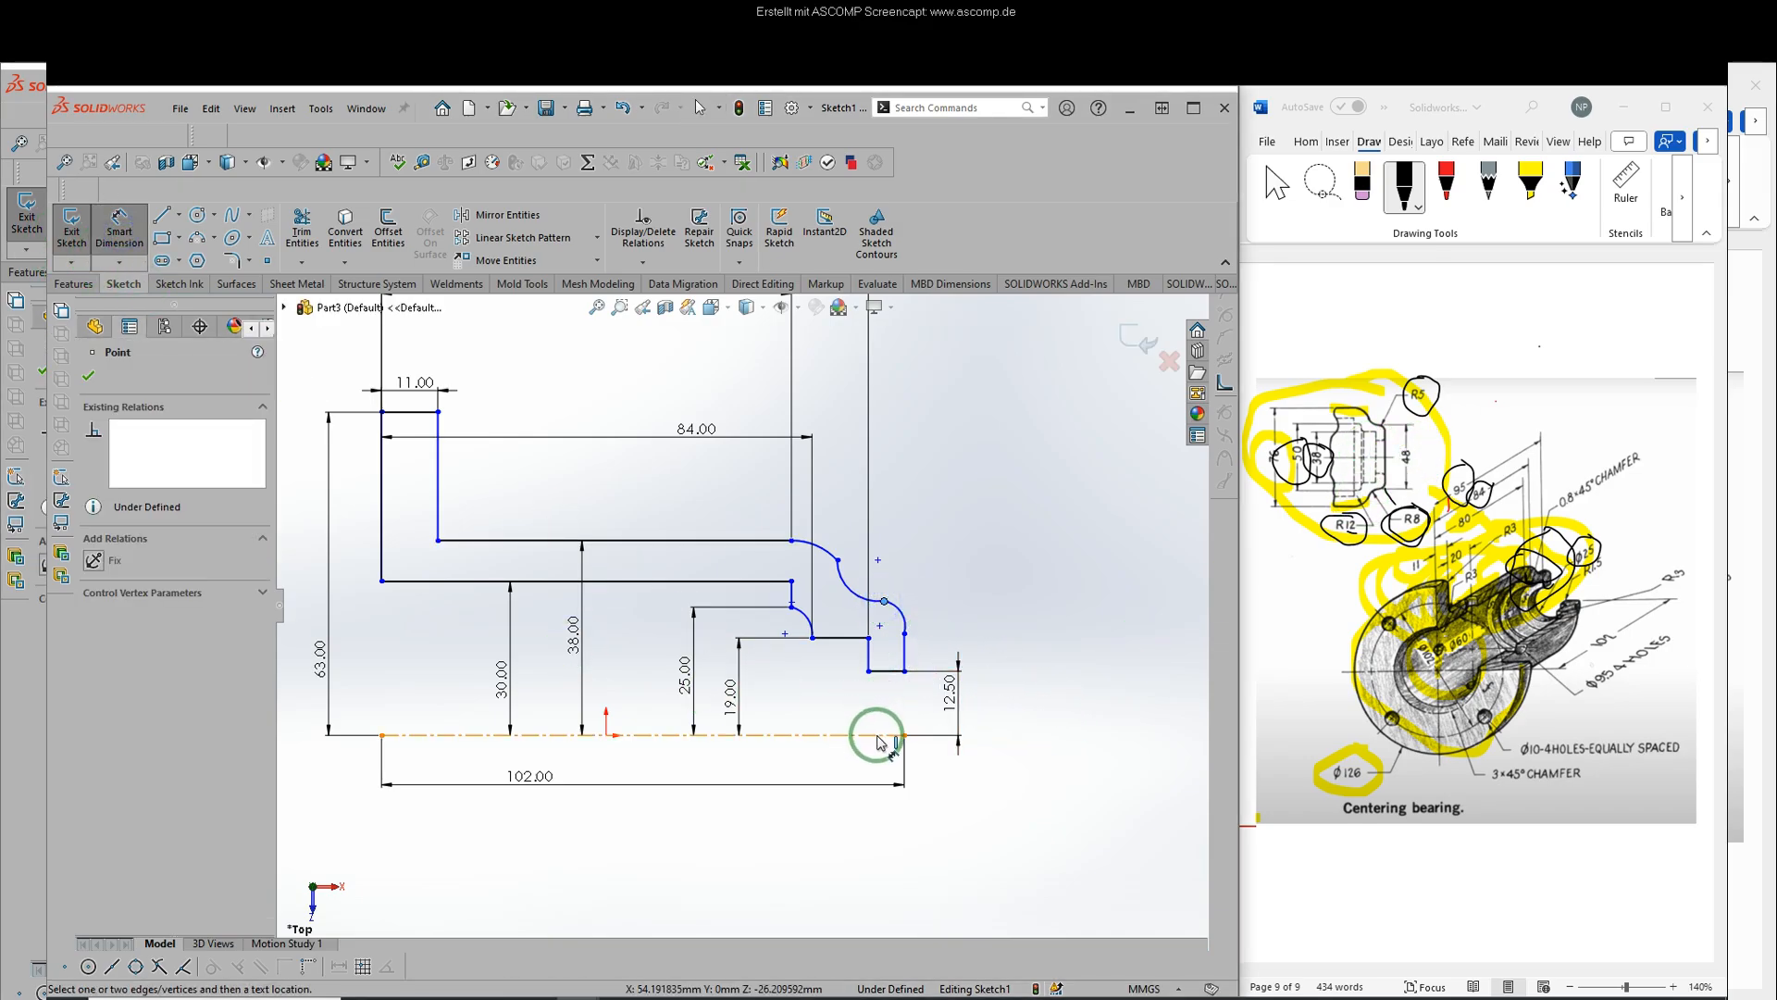
{"action": "left_click", "coordinate": [861, 734]}
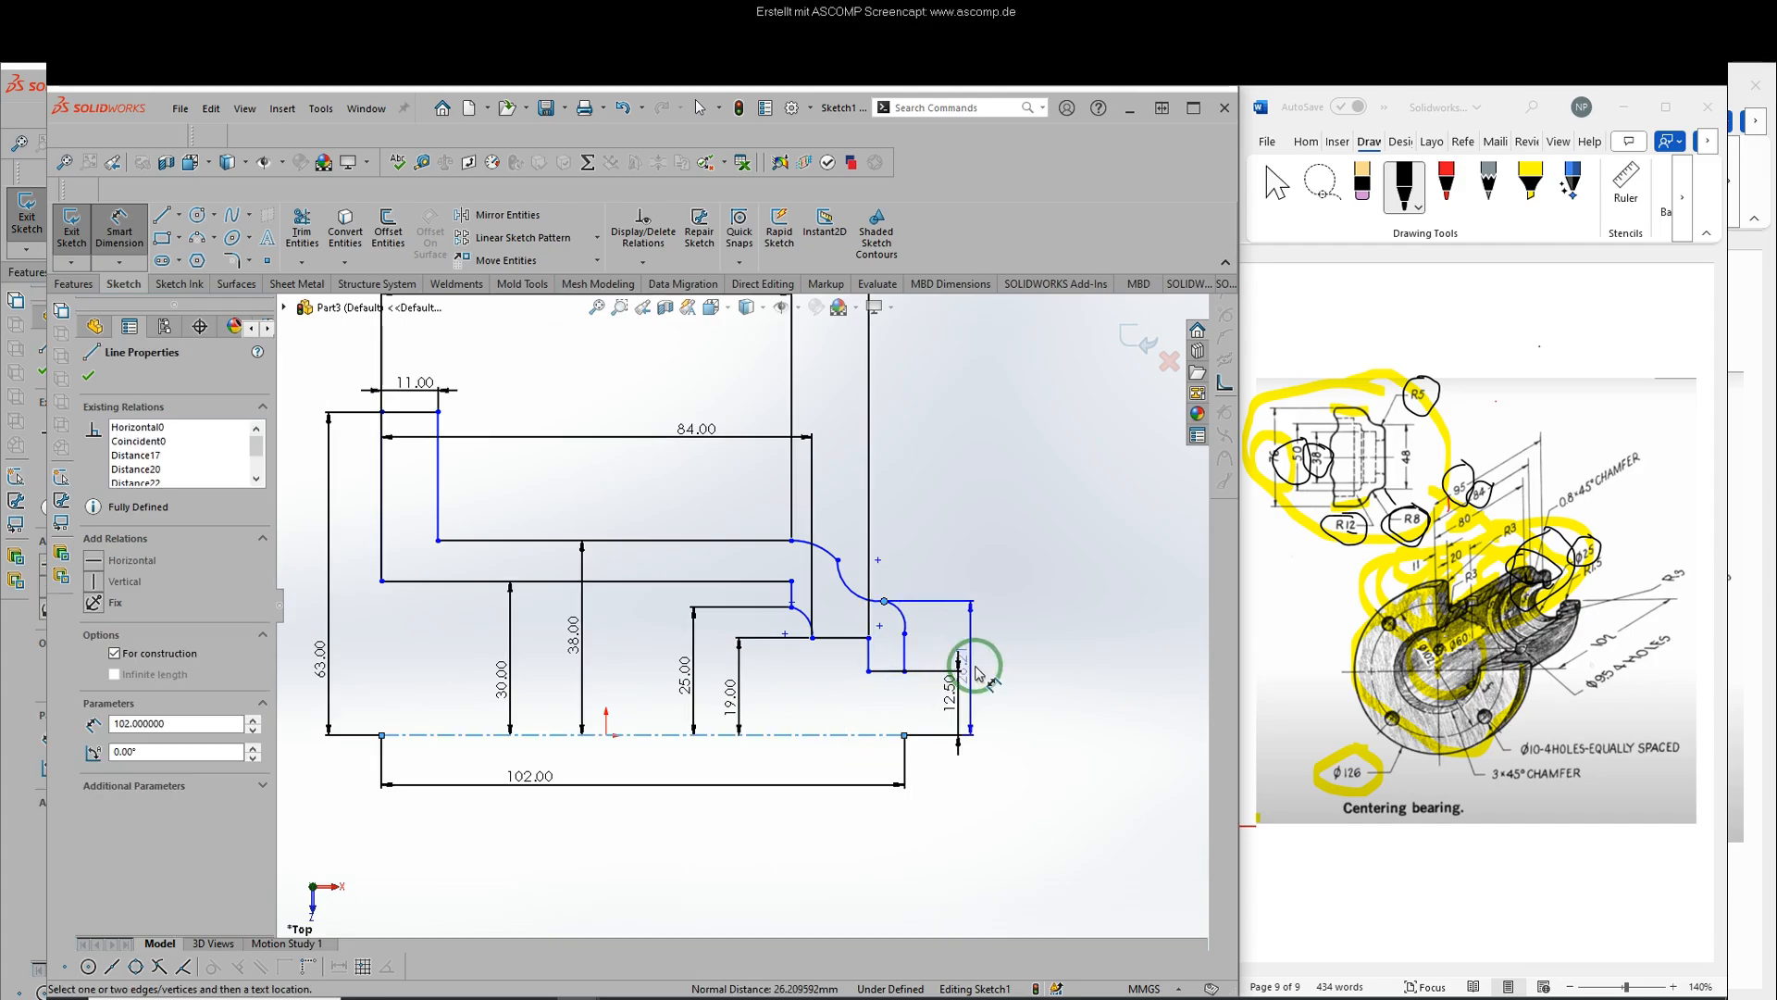
{"action": "left_click", "coordinate": [1007, 678]}
{"action": "key", "text": "Return"}
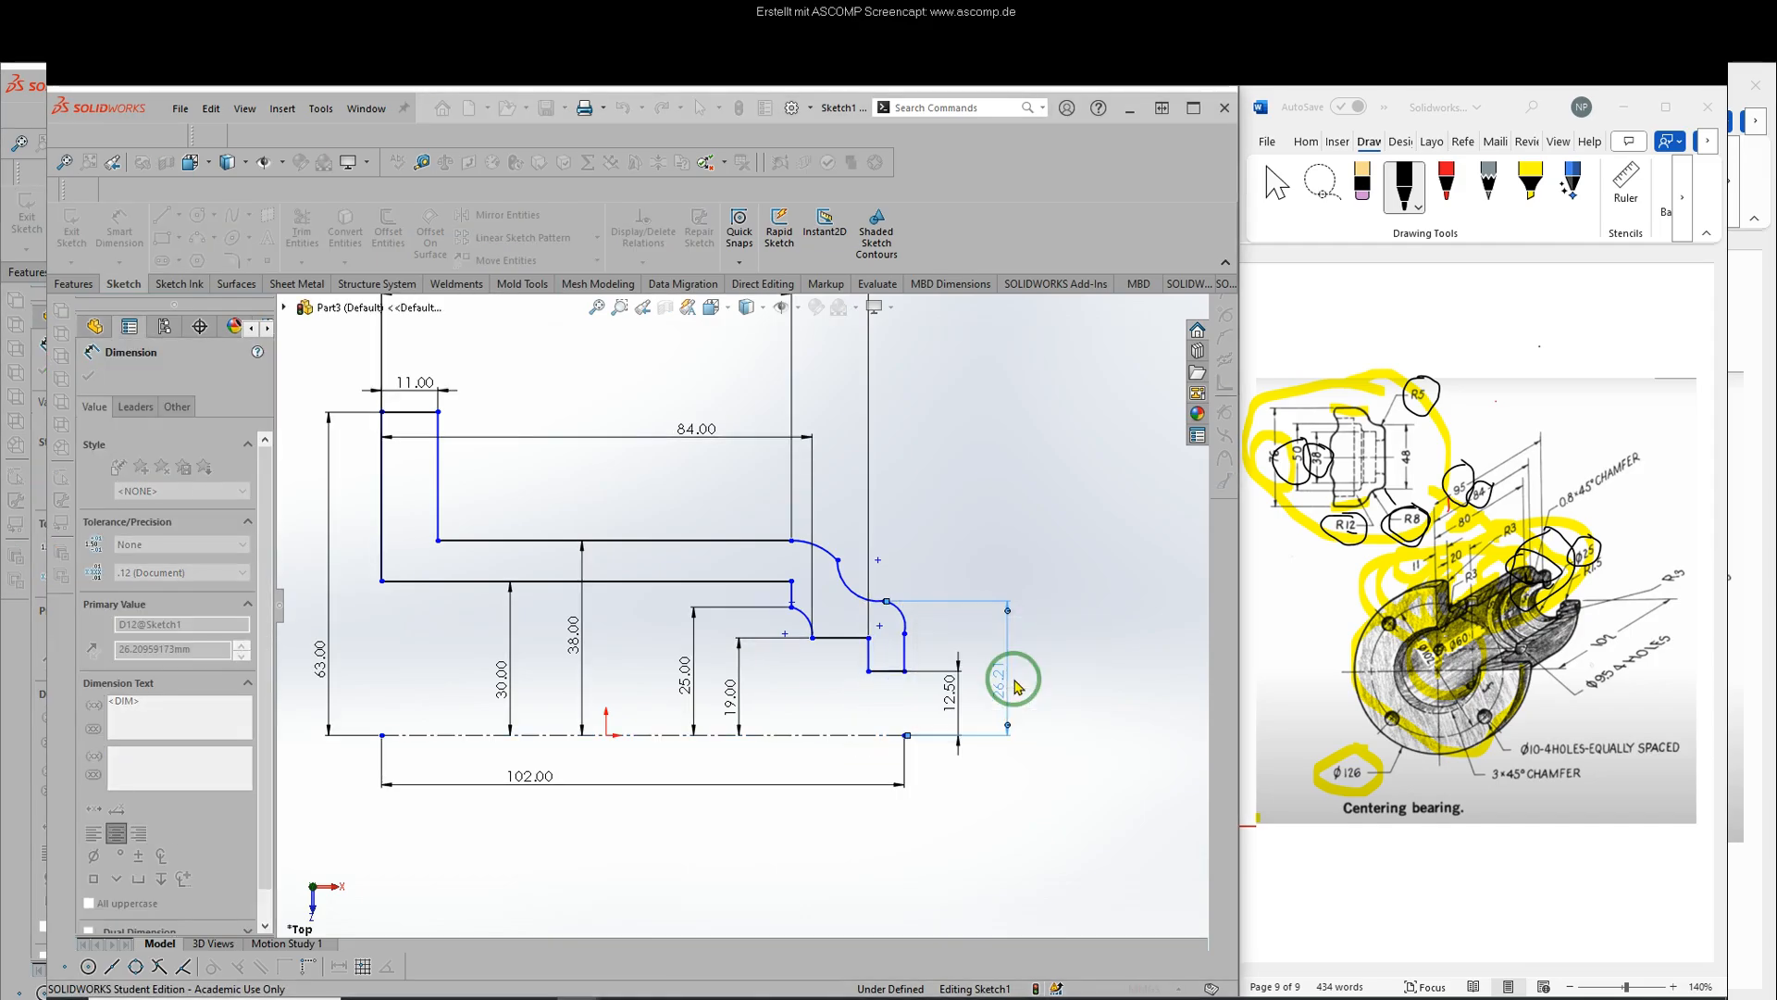
{"action": "left_click", "coordinate": [88, 375]}
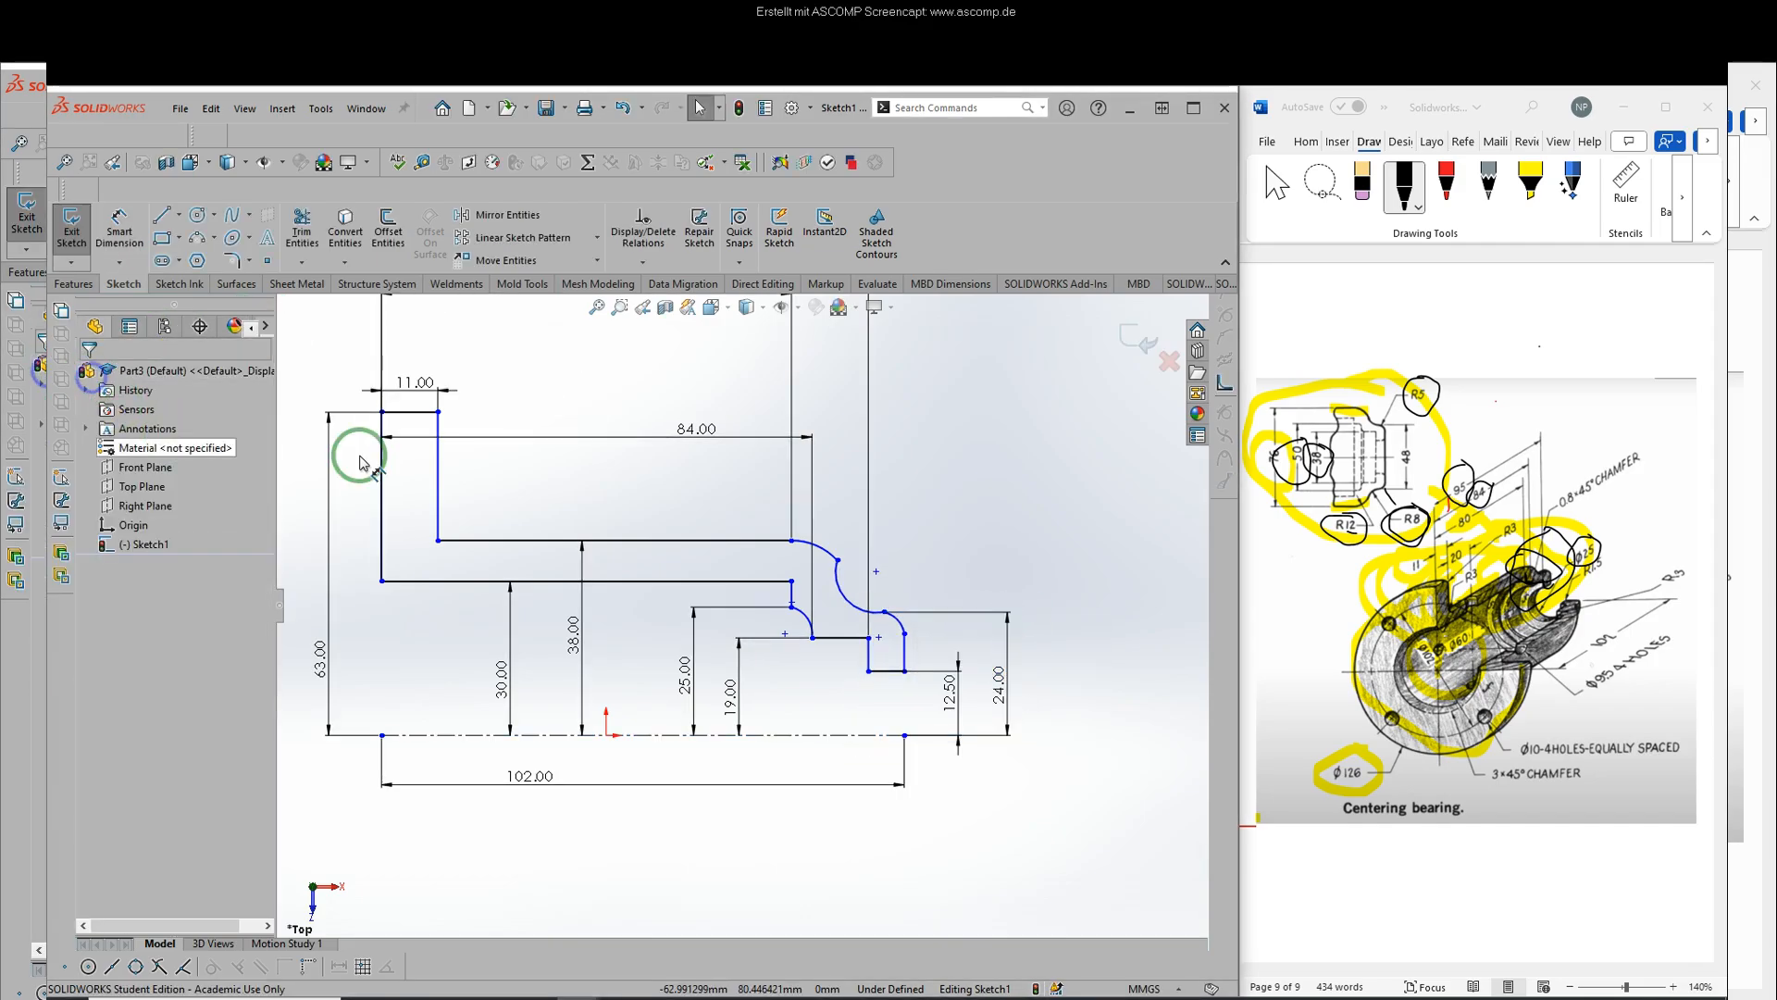
- Move the R8 arc's center slightly away from the hub to reshape its joints with the neighboring arcs
{"action": "left_click", "coordinate": [877, 571]}
{"action": "mouse_move", "coordinate": [882, 573]}
{"action": "left_mouse_down"}
{"action": "mouse_move", "coordinate": [891, 558]}
{"action": "mouse_move", "coordinate": [875, 603]}
{"action": "mouse_move", "coordinate": [881, 590]}
{"action": "left_mouse_up"}
{"action": "left_click", "coordinate": [1083, 625]}
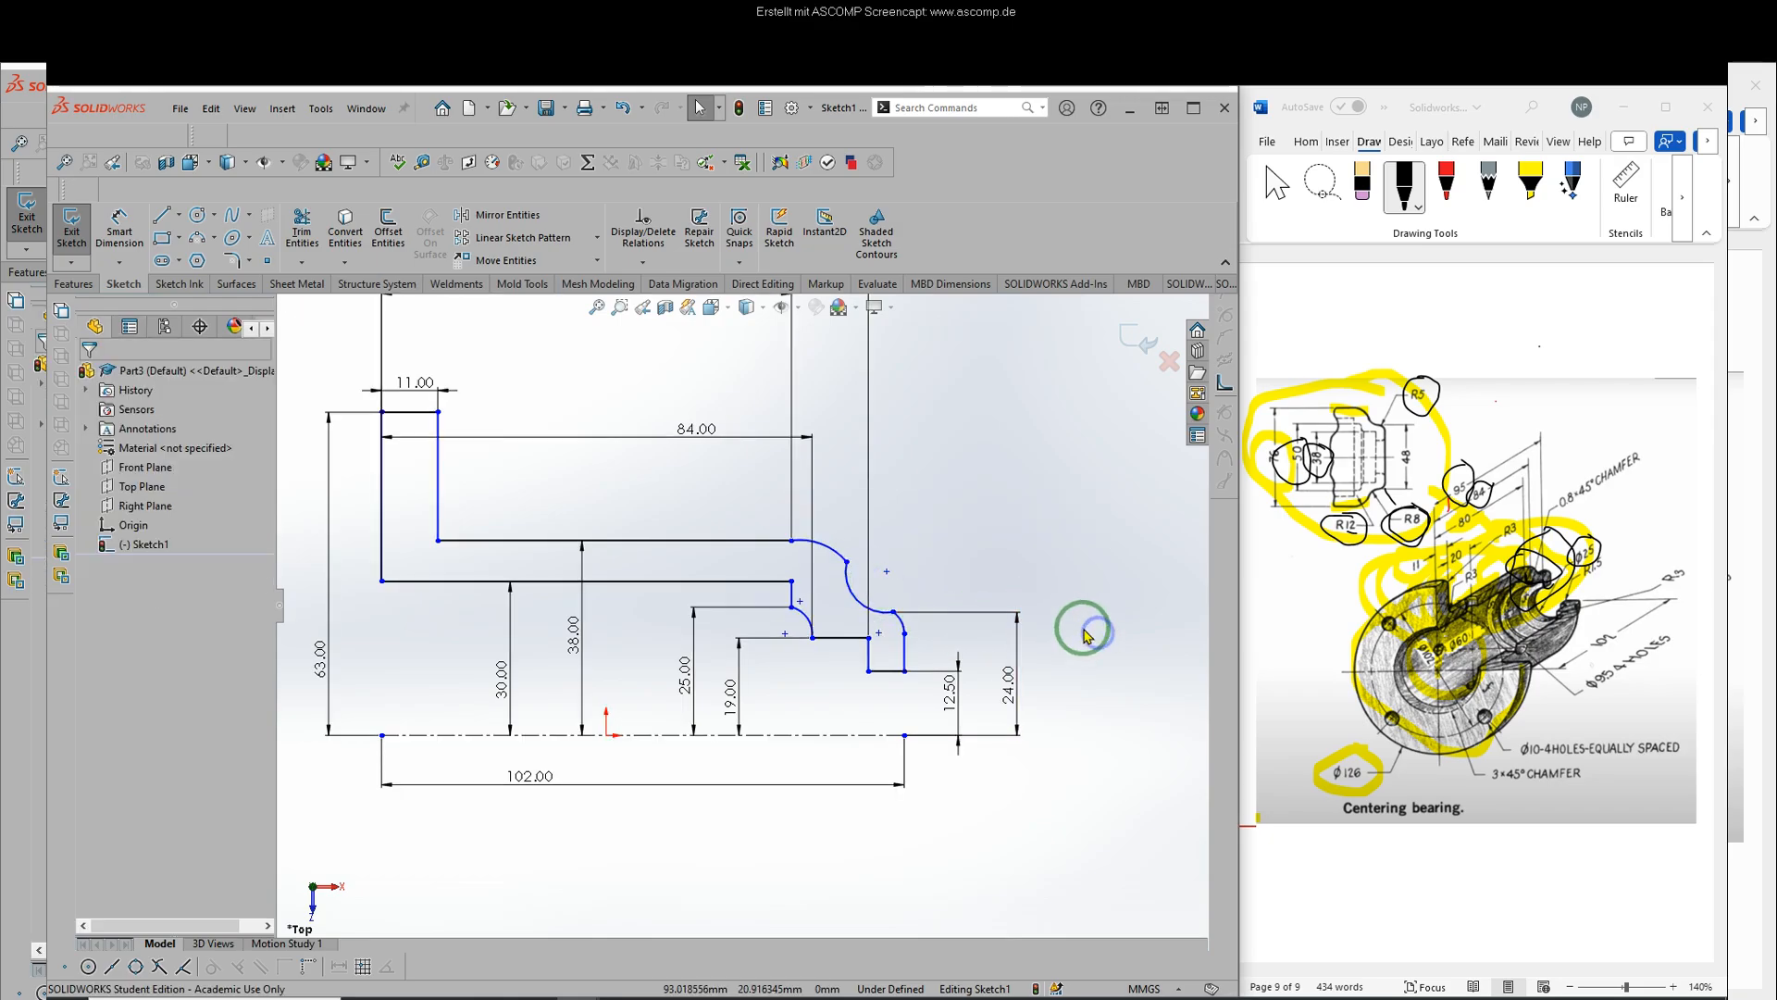
{"action": "scroll", "coordinate": [740, 597], "scroll_direction": "down", "scroll_amount": 2}
{"action": "scroll", "coordinate": [689, 578], "scroll_direction": "up", "scroll_amount": 3}
{"action": "scroll", "coordinate": [667, 563], "scroll_direction": "down", "scroll_amount": 3}
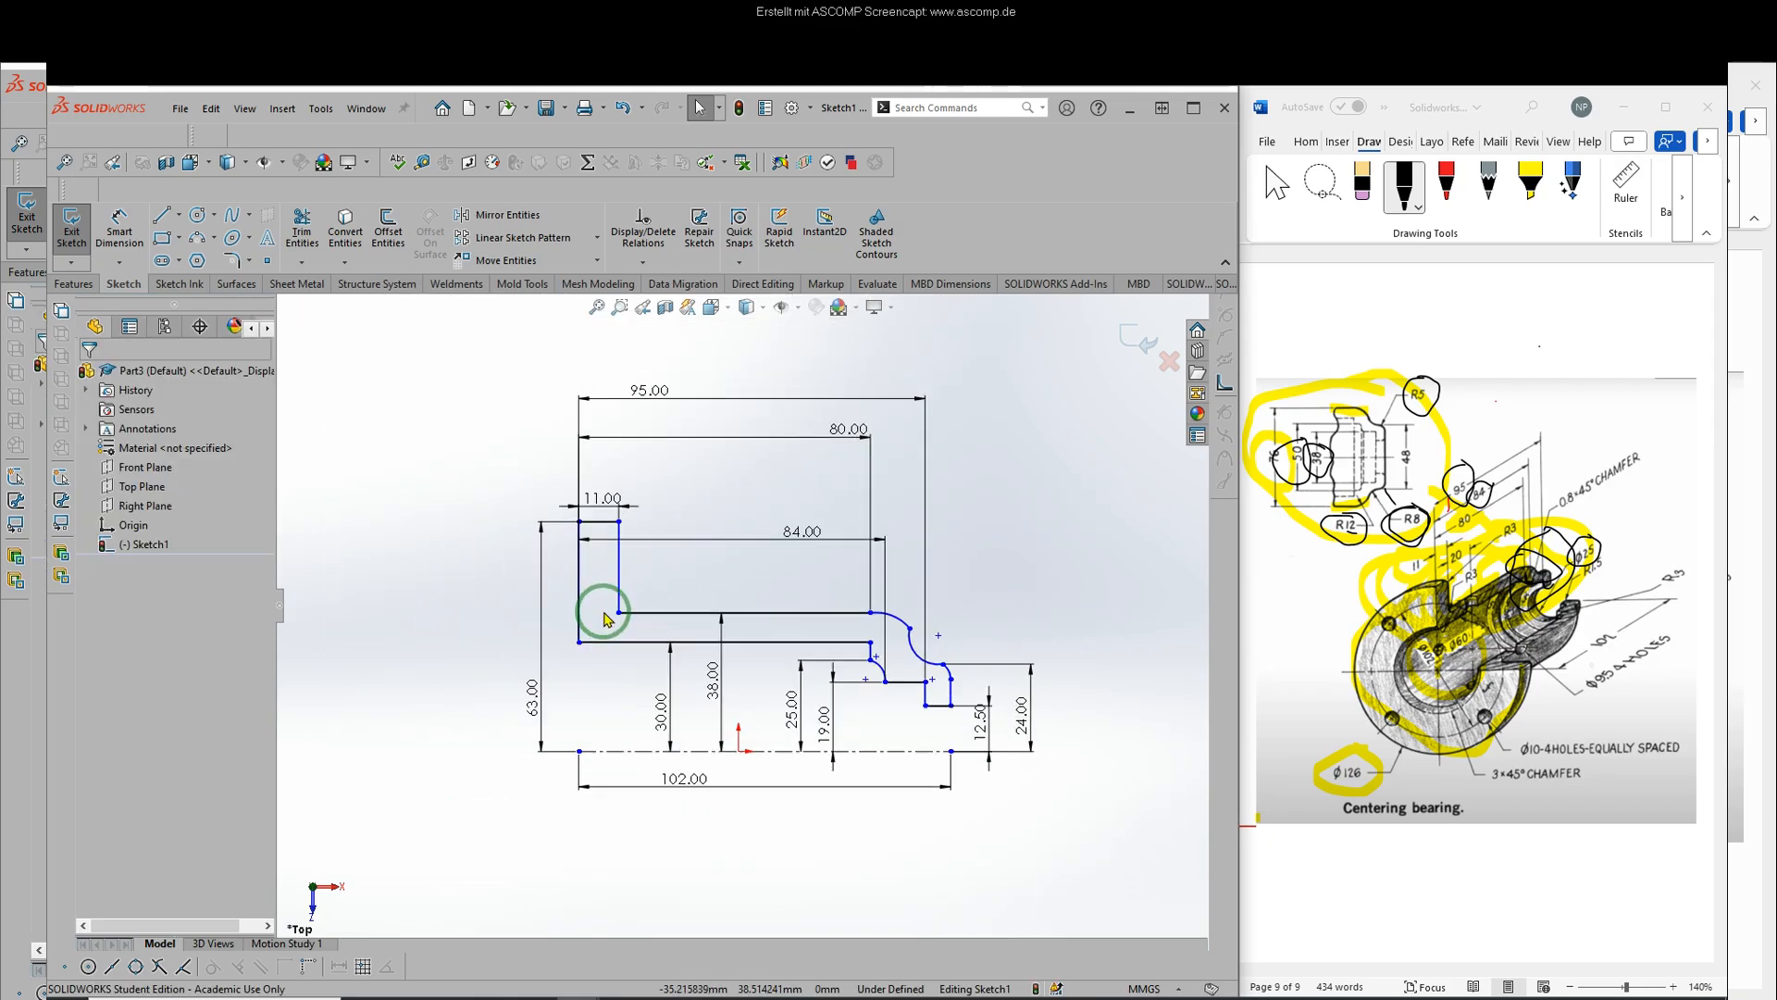
{"action": "scroll", "coordinate": [603, 619], "scroll_direction": "up", "scroll_amount": 1}
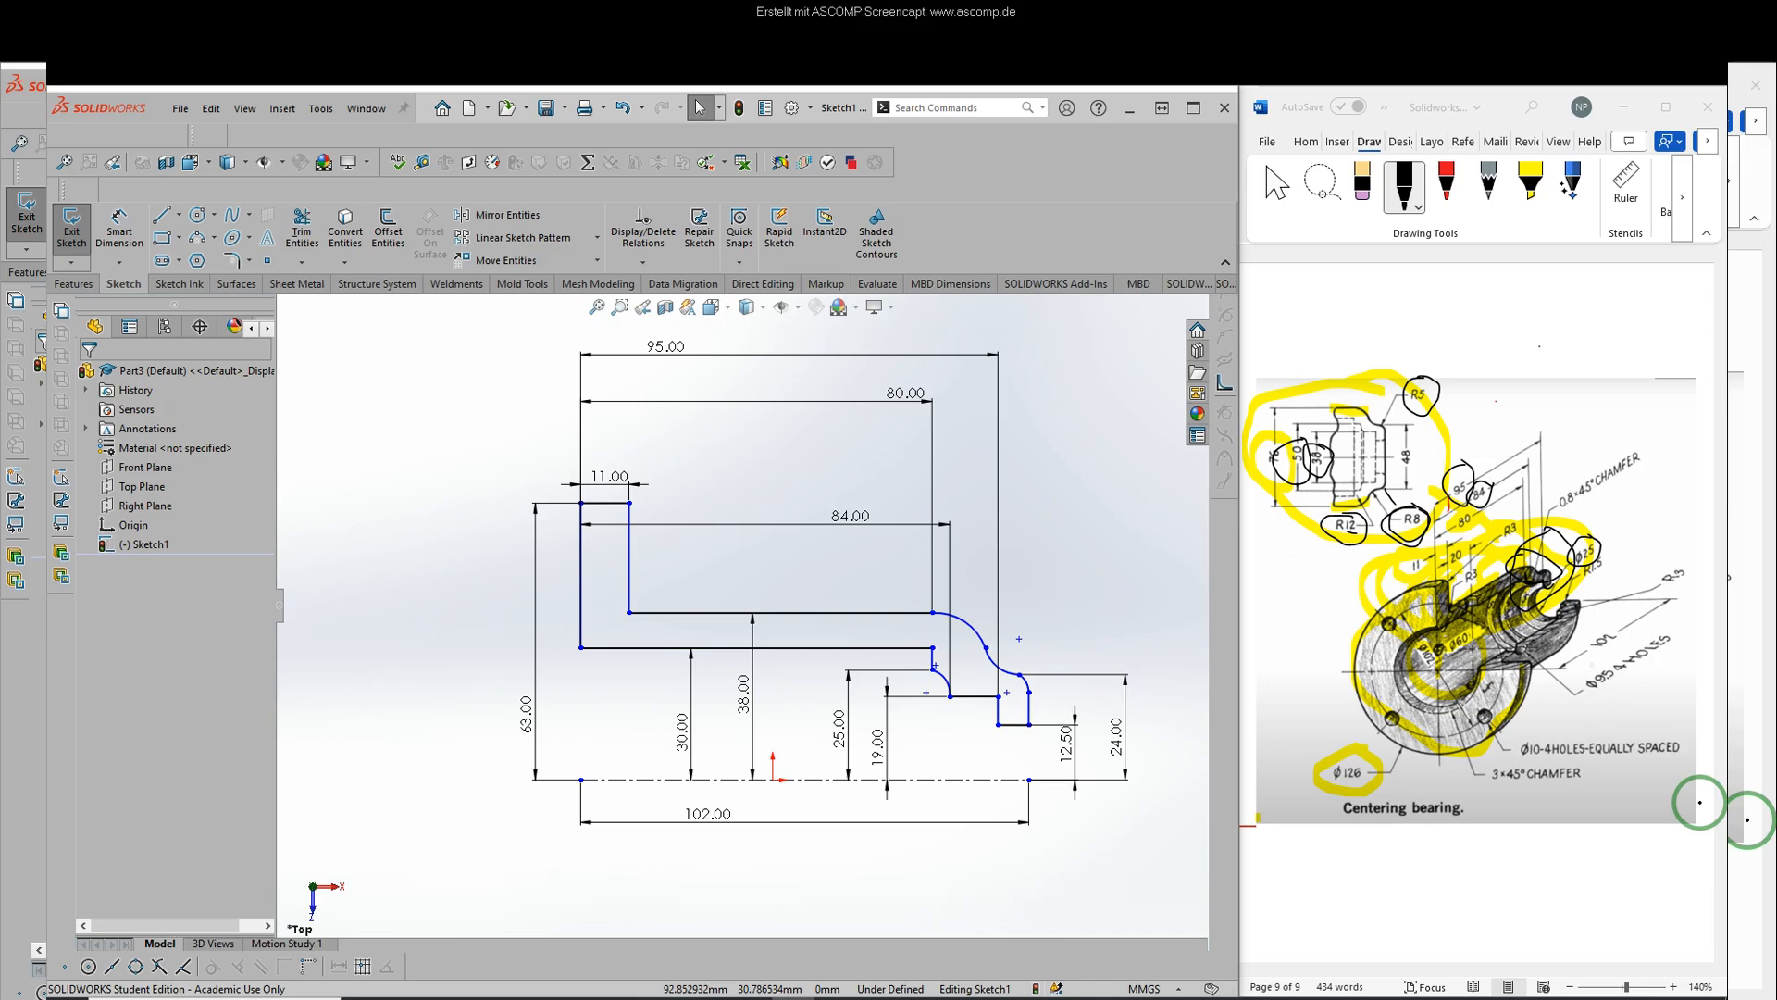
- Circle the R3 callout on the Word drawing and fillet the flange's outer corner and flange-to-hub corner with 3 mm radius
{"action": "left_click", "coordinate": [1445, 580]}
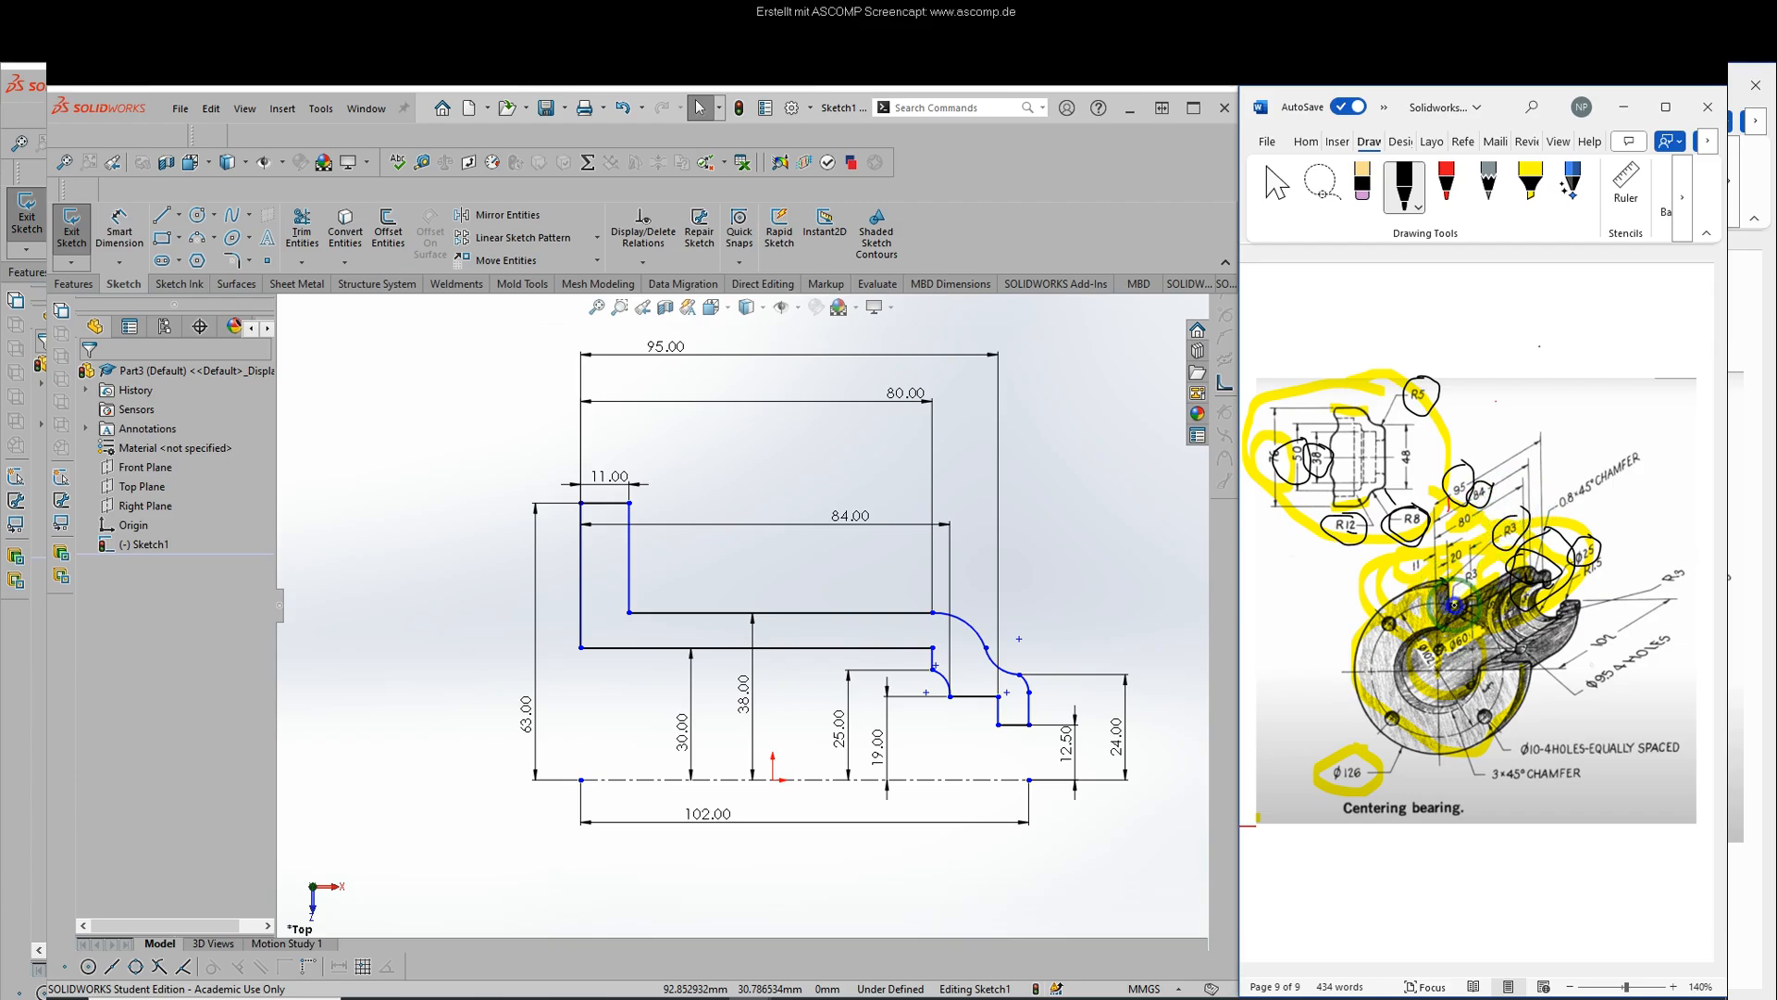
{"action": "left_click", "coordinate": [233, 260]}
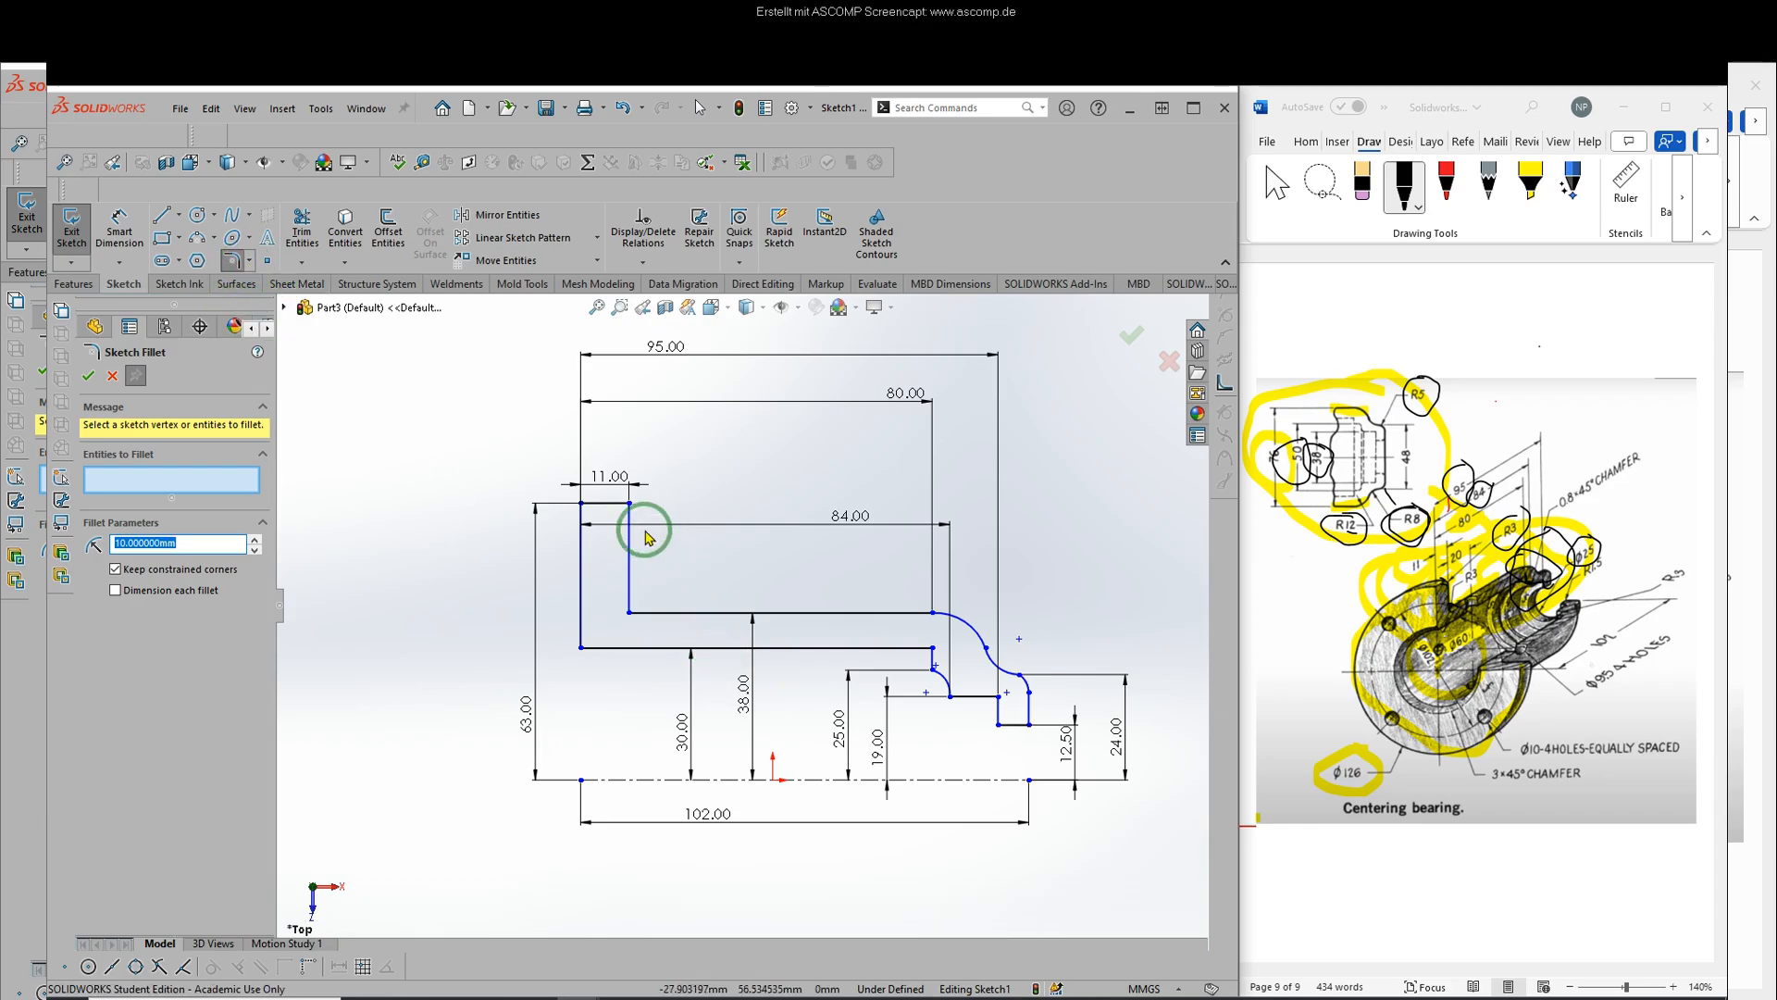
{"action": "left_click", "coordinate": [615, 510]}
{"action": "left_click", "coordinate": [630, 524]}
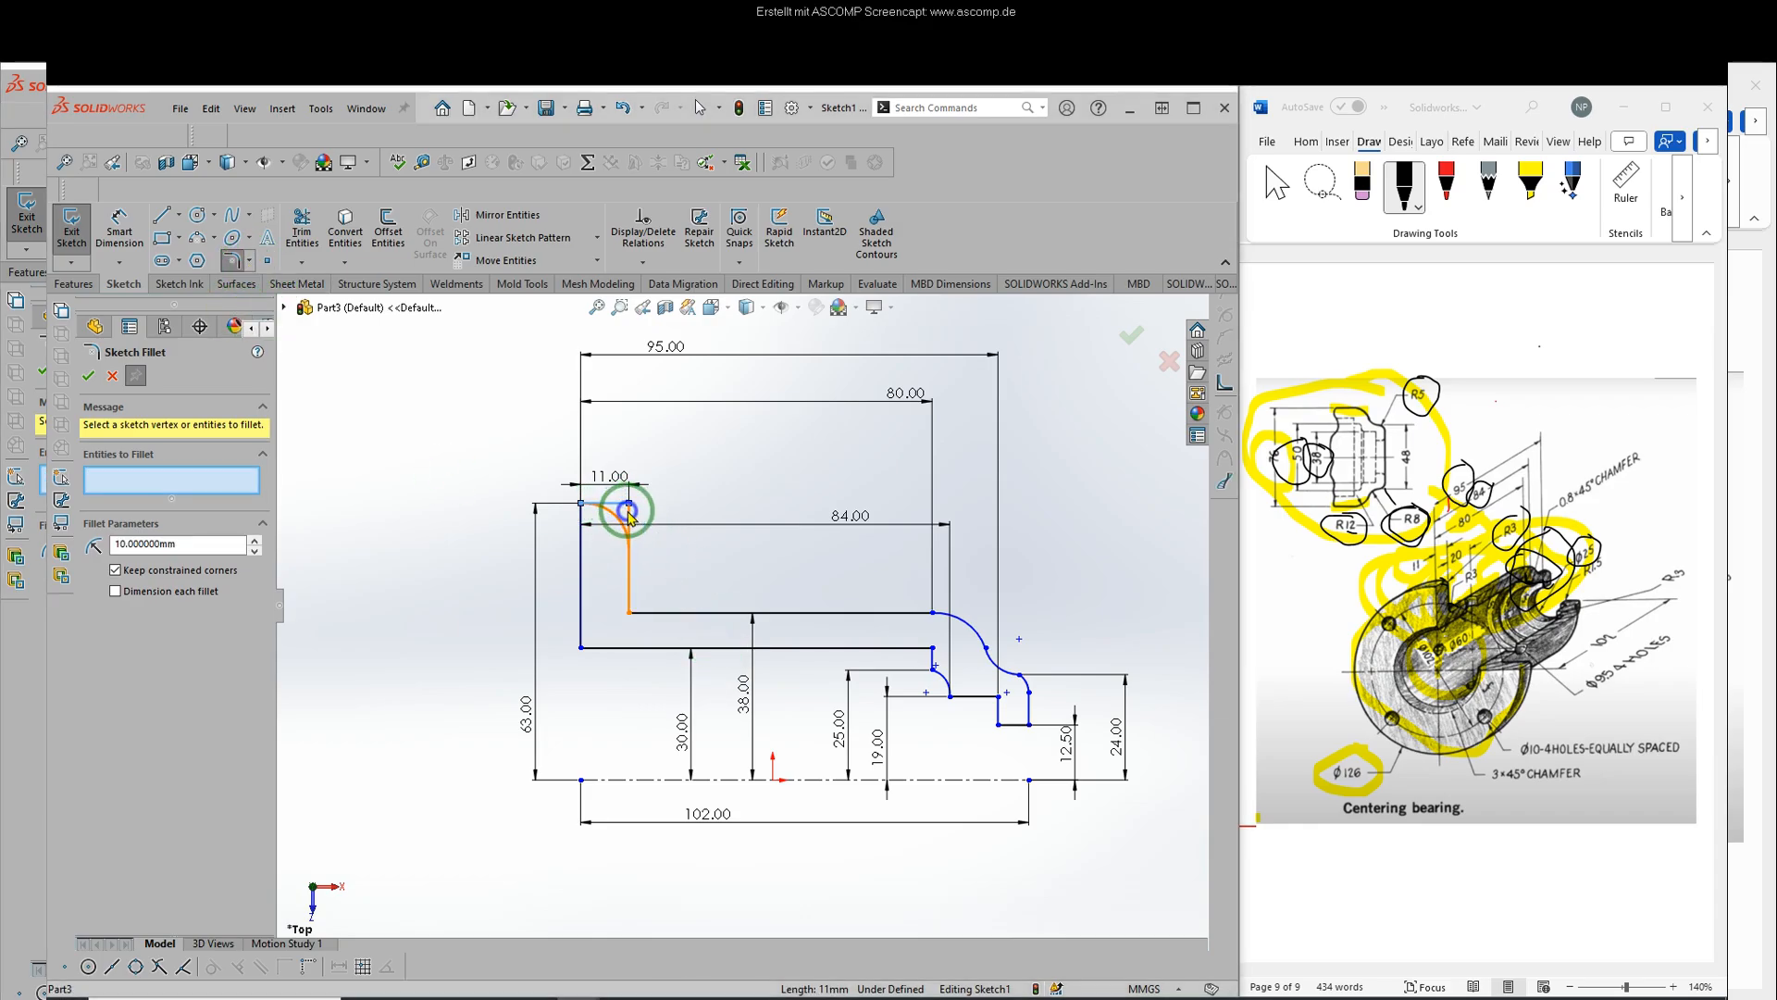
{"action": "left_click", "coordinate": [953, 564]}
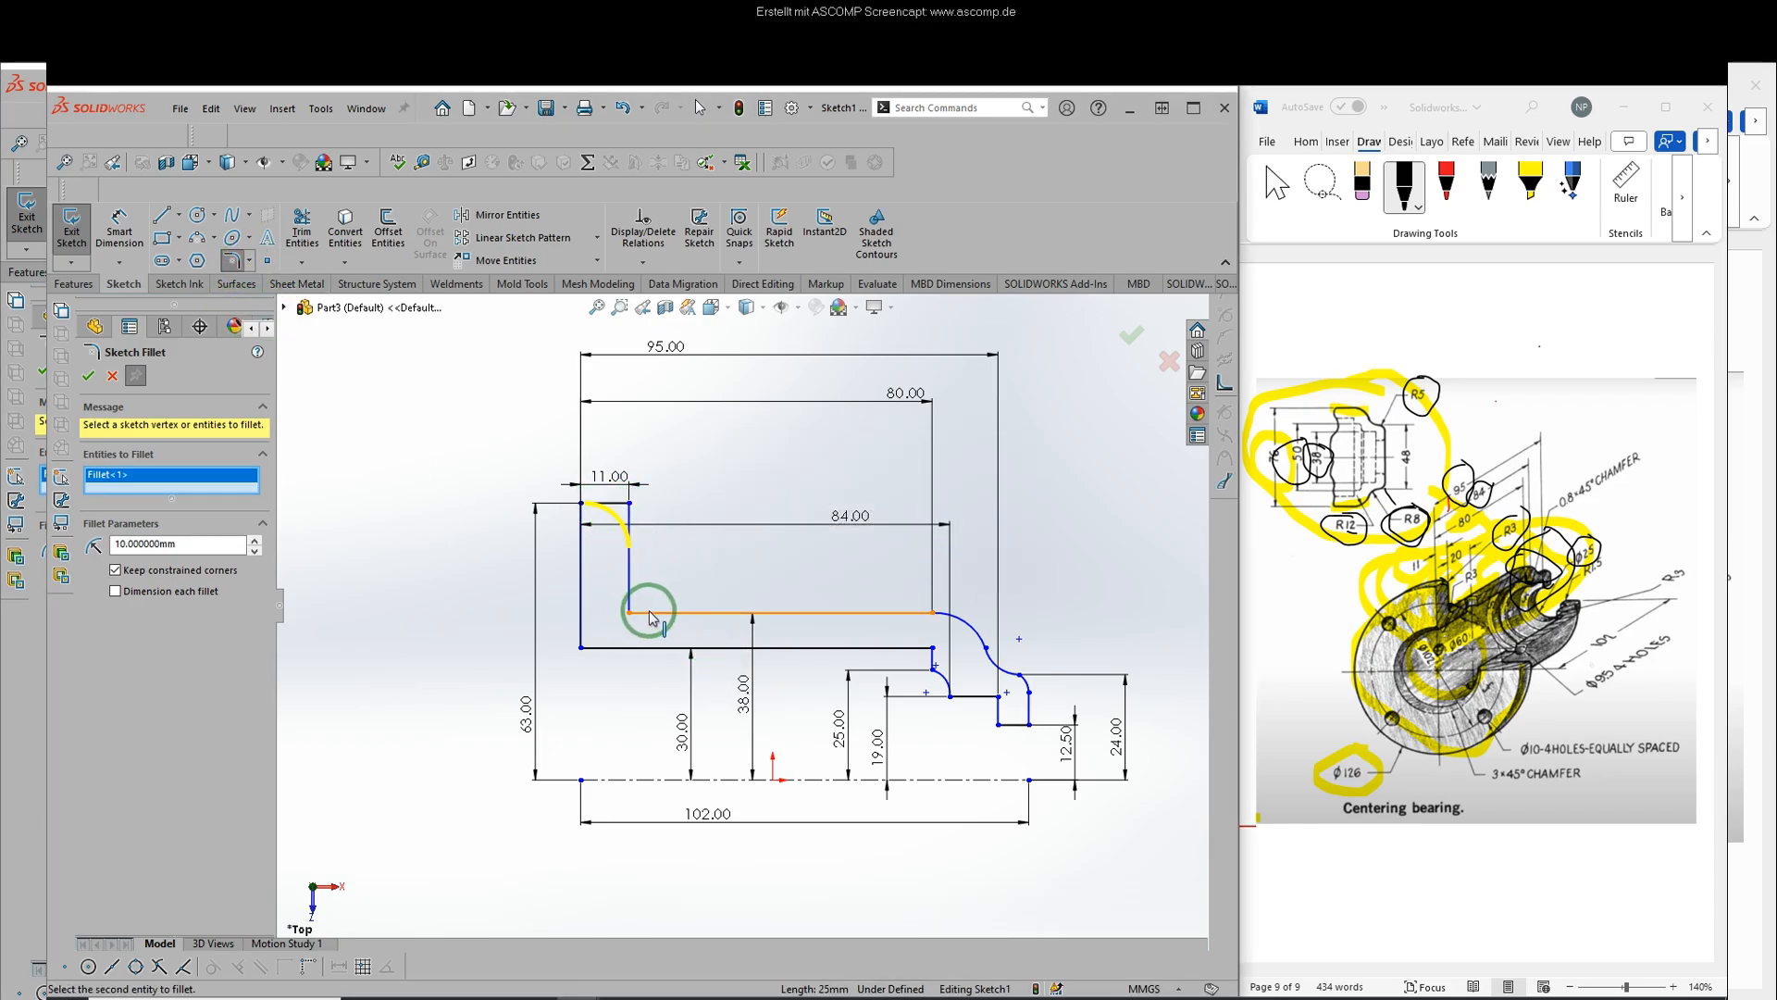
{"action": "left_click", "coordinate": [648, 611]}
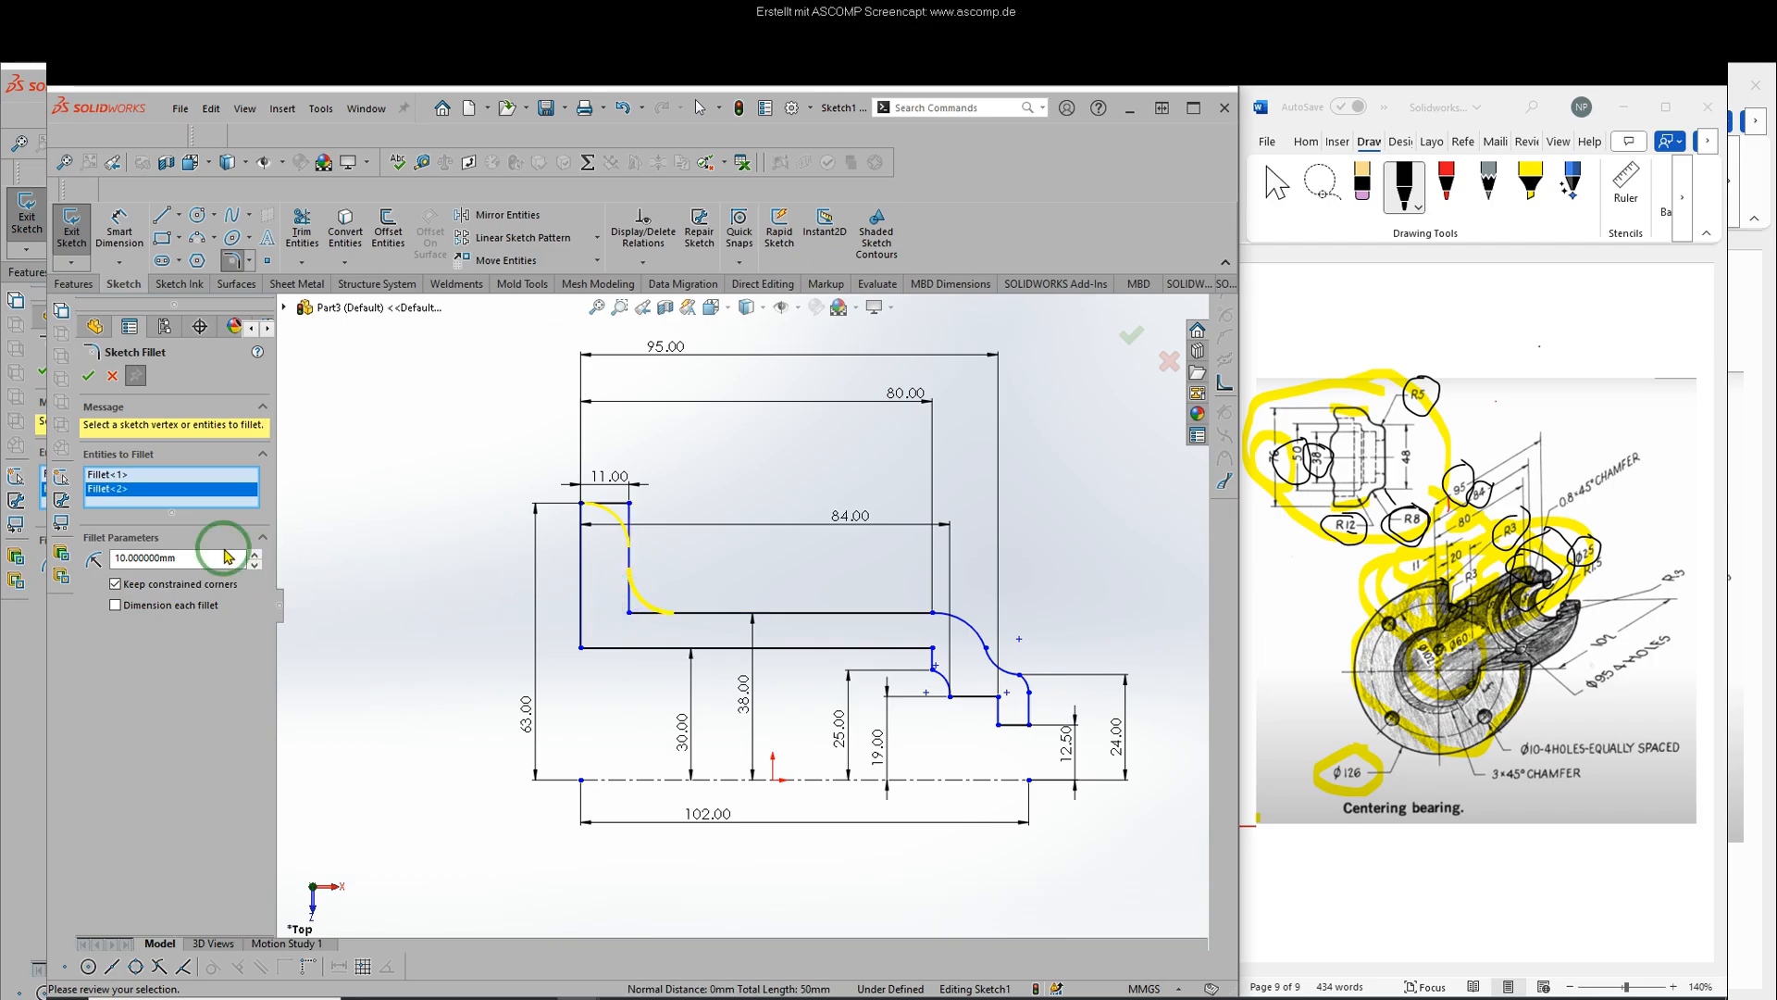
{"action": "left_click", "coordinate": [188, 560]}
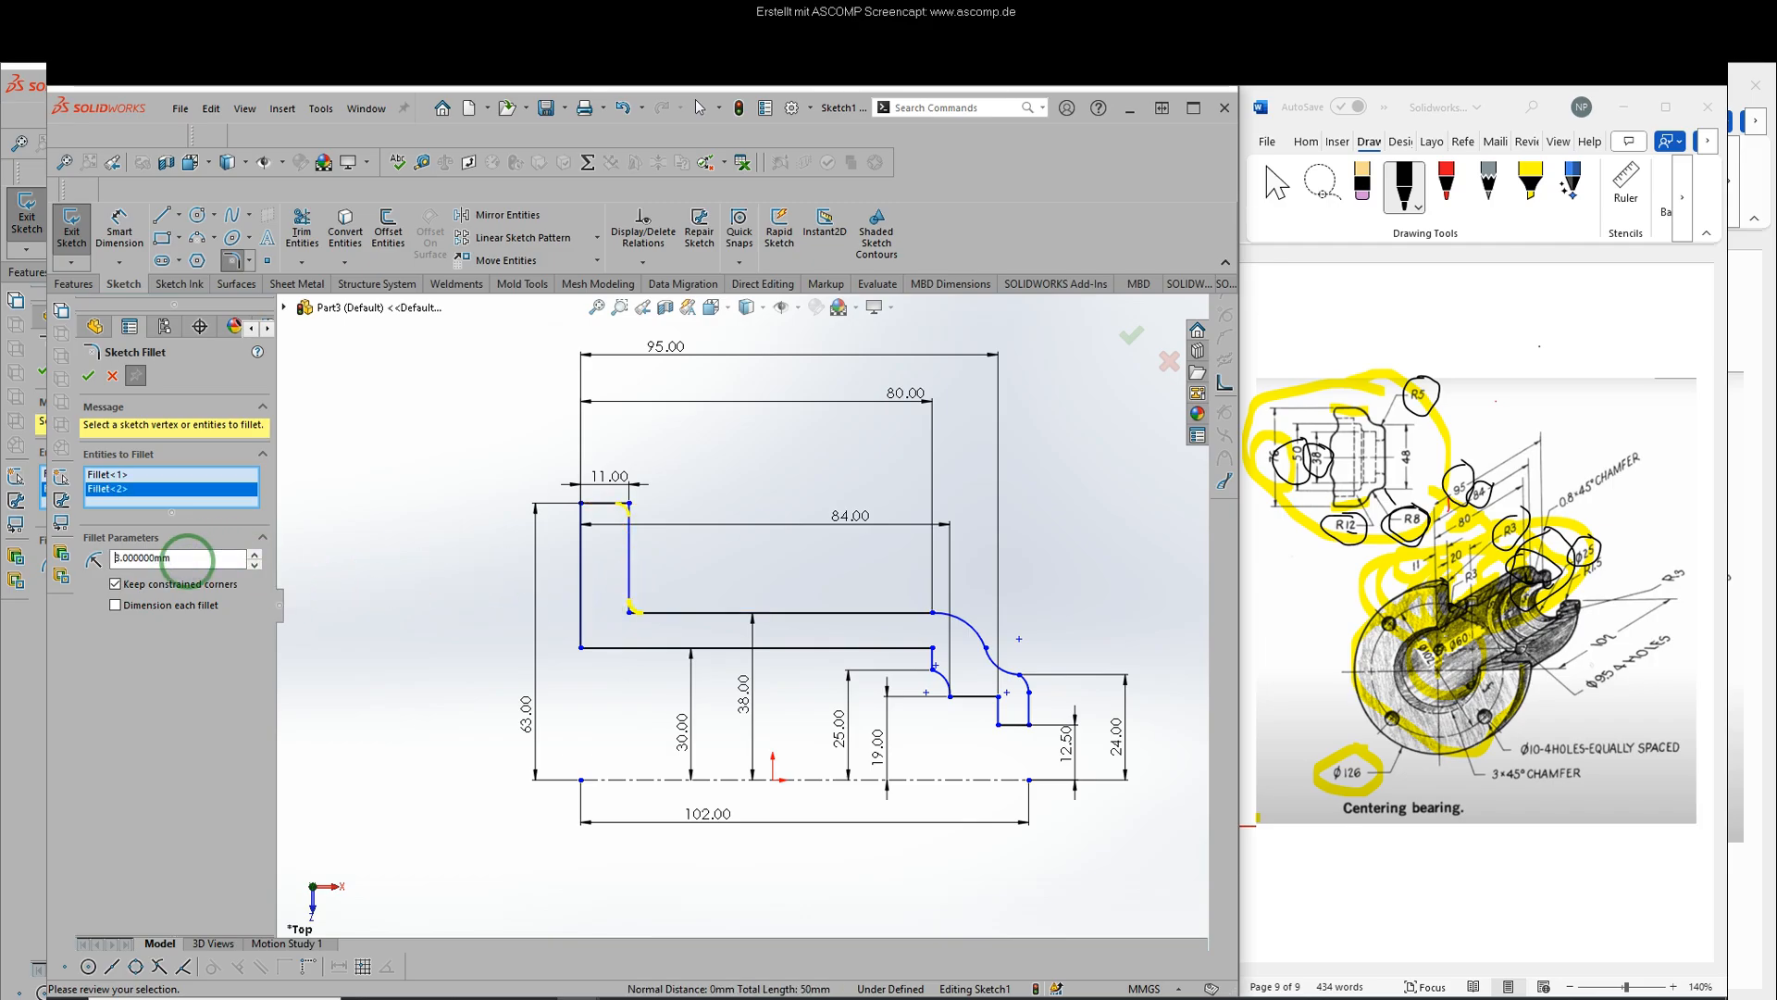
{"action": "left_click", "coordinate": [88, 375]}
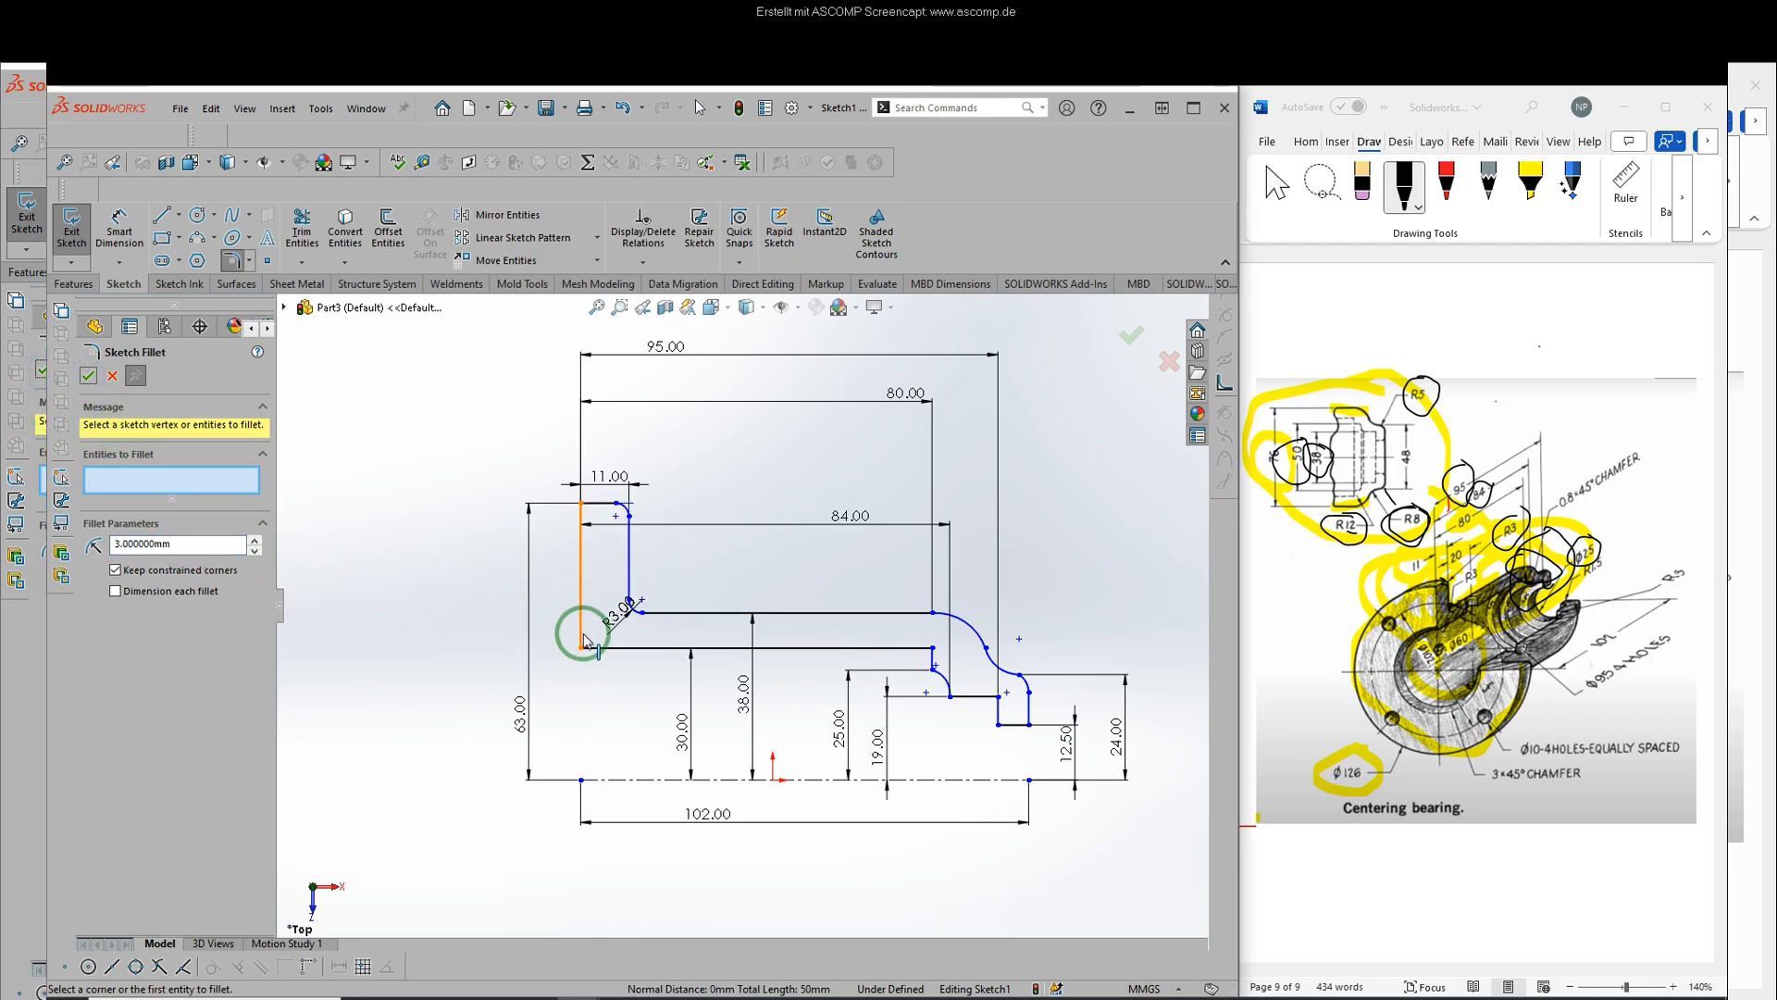
- Mark the remaining small radius callouts beside the end section on the Word reference drawing with pen strokes
{"action": "left_click", "coordinate": [1507, 561]}
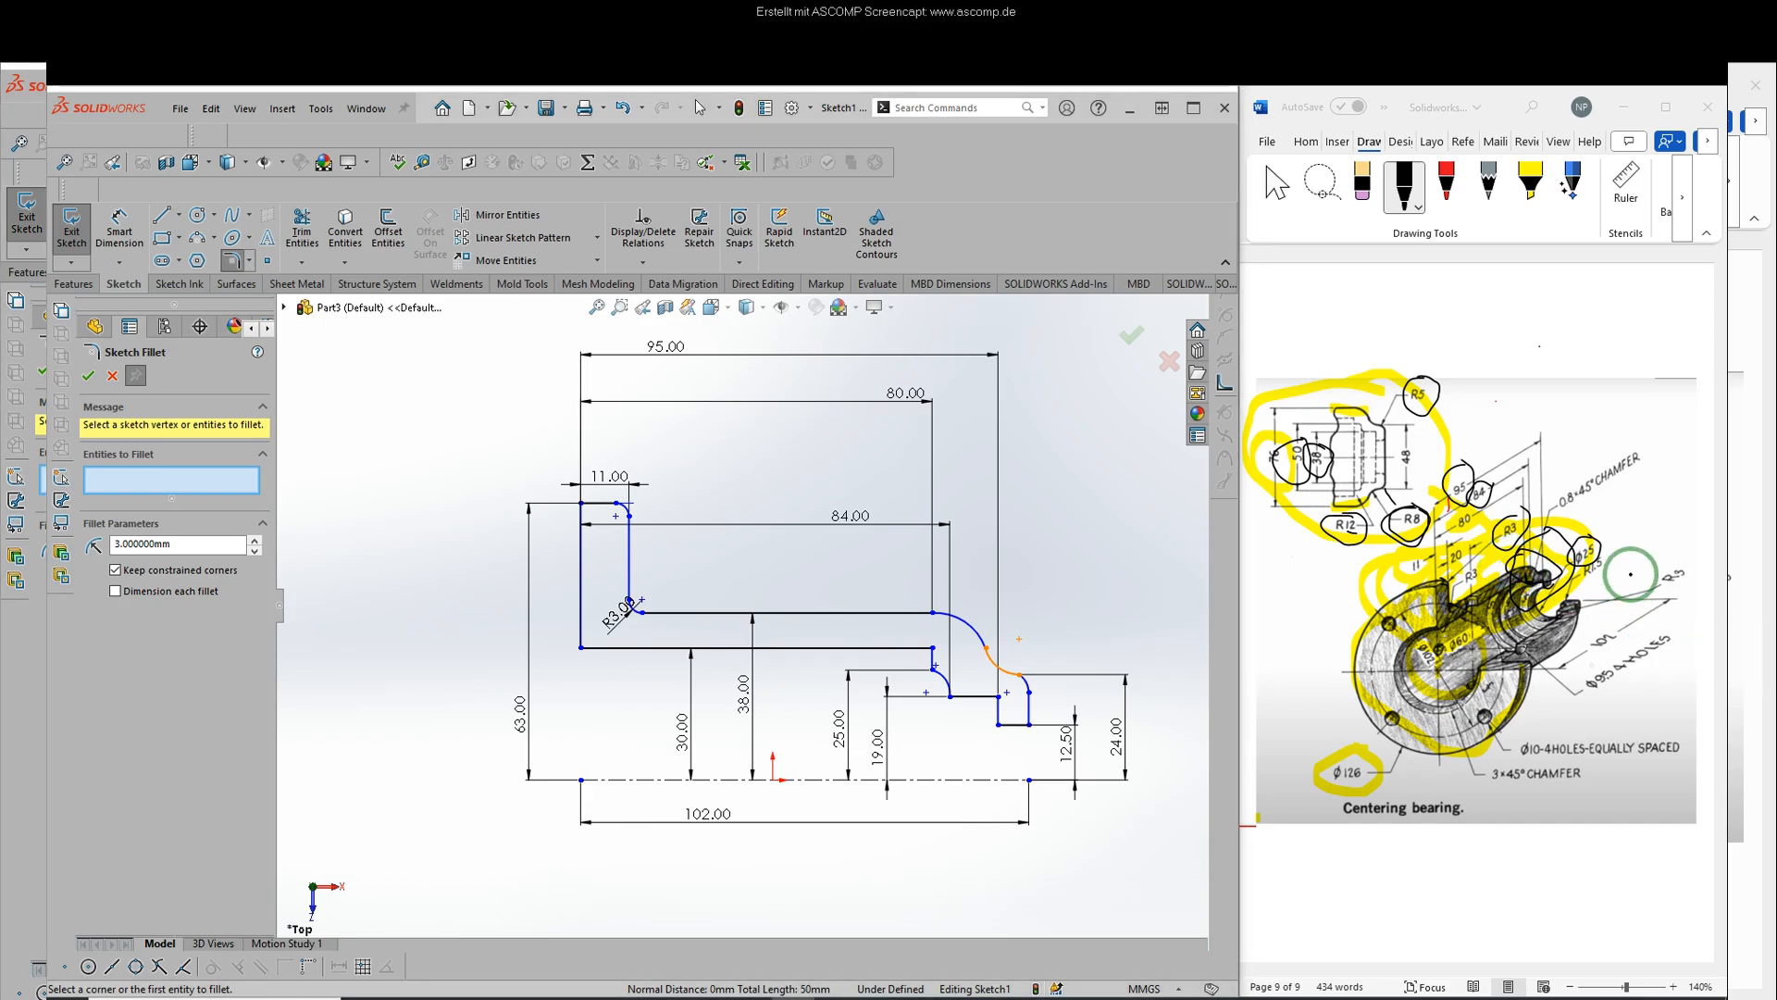
{"action": "mouse_move", "coordinate": [1680, 561]}
{"action": "left_mouse_down"}
{"action": "mouse_move", "coordinate": [1655, 587]}
{"action": "mouse_move", "coordinate": [1693, 578]}
{"action": "mouse_move", "coordinate": [1671, 578]}
{"action": "mouse_move", "coordinate": [1669, 555]}
{"action": "left_mouse_up"}
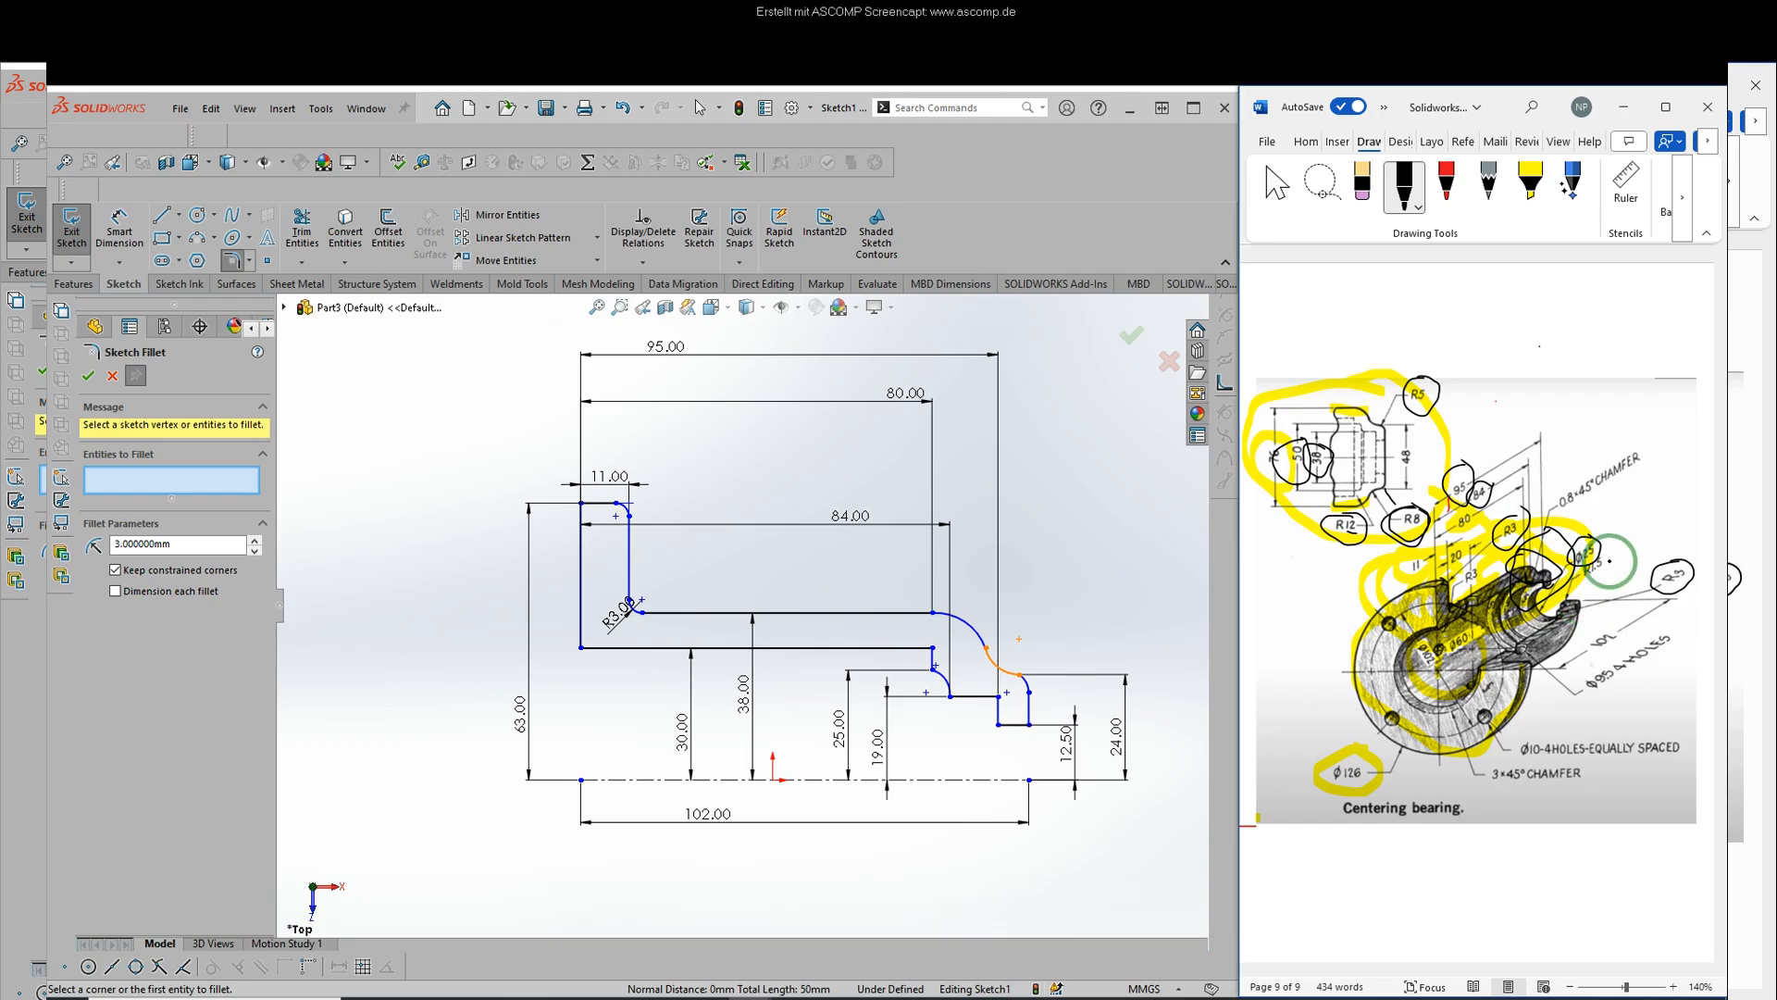
{"action": "mouse_move", "coordinate": [1610, 561]}
{"action": "left_mouse_down"}
{"action": "mouse_move", "coordinate": [1588, 553]}
{"action": "mouse_move", "coordinate": [1604, 586]}
{"action": "mouse_move", "coordinate": [1607, 556]}
{"action": "left_mouse_up"}
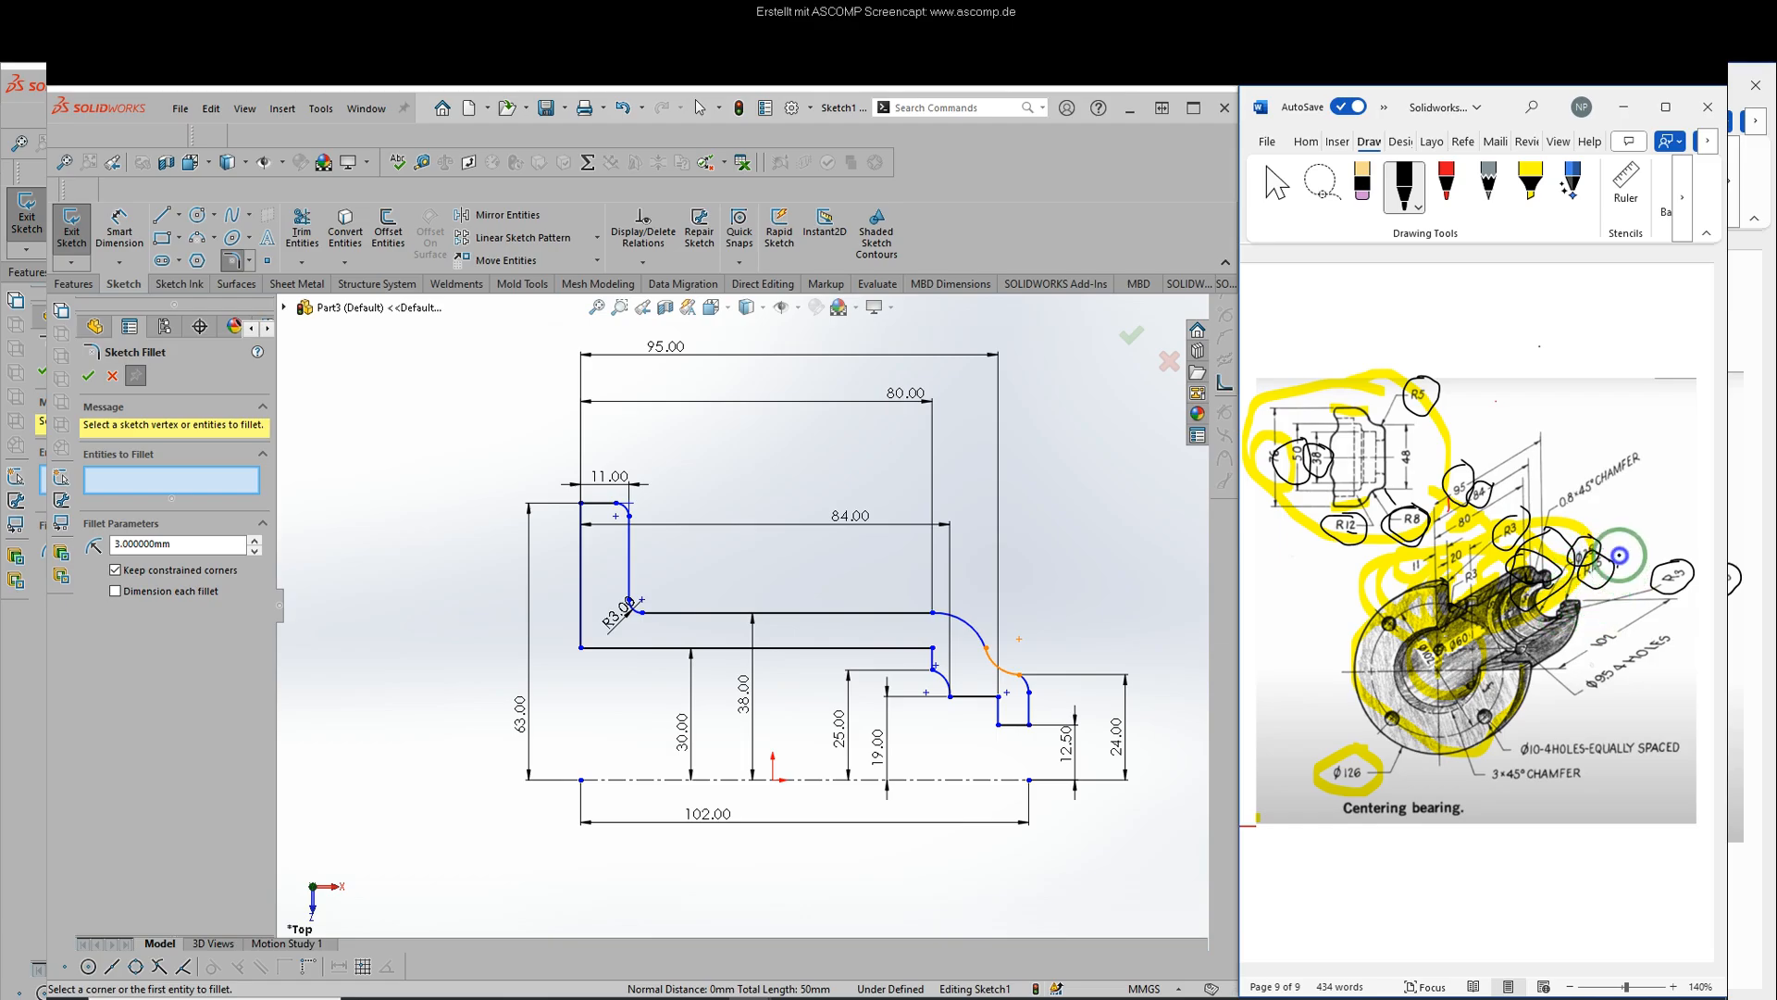
{"action": "left_click_drag", "start_coordinate": [1618, 556], "coordinate": [1657, 558]}
{"action": "mouse_move", "coordinate": [1619, 531]}
{"action": "left_mouse_down"}
{"action": "mouse_move", "coordinate": [1573, 606]}
{"action": "mouse_move", "coordinate": [1738, 616]}
{"action": "mouse_move", "coordinate": [1652, 518]}
{"action": "mouse_move", "coordinate": [1619, 543]}
{"action": "left_mouse_up"}
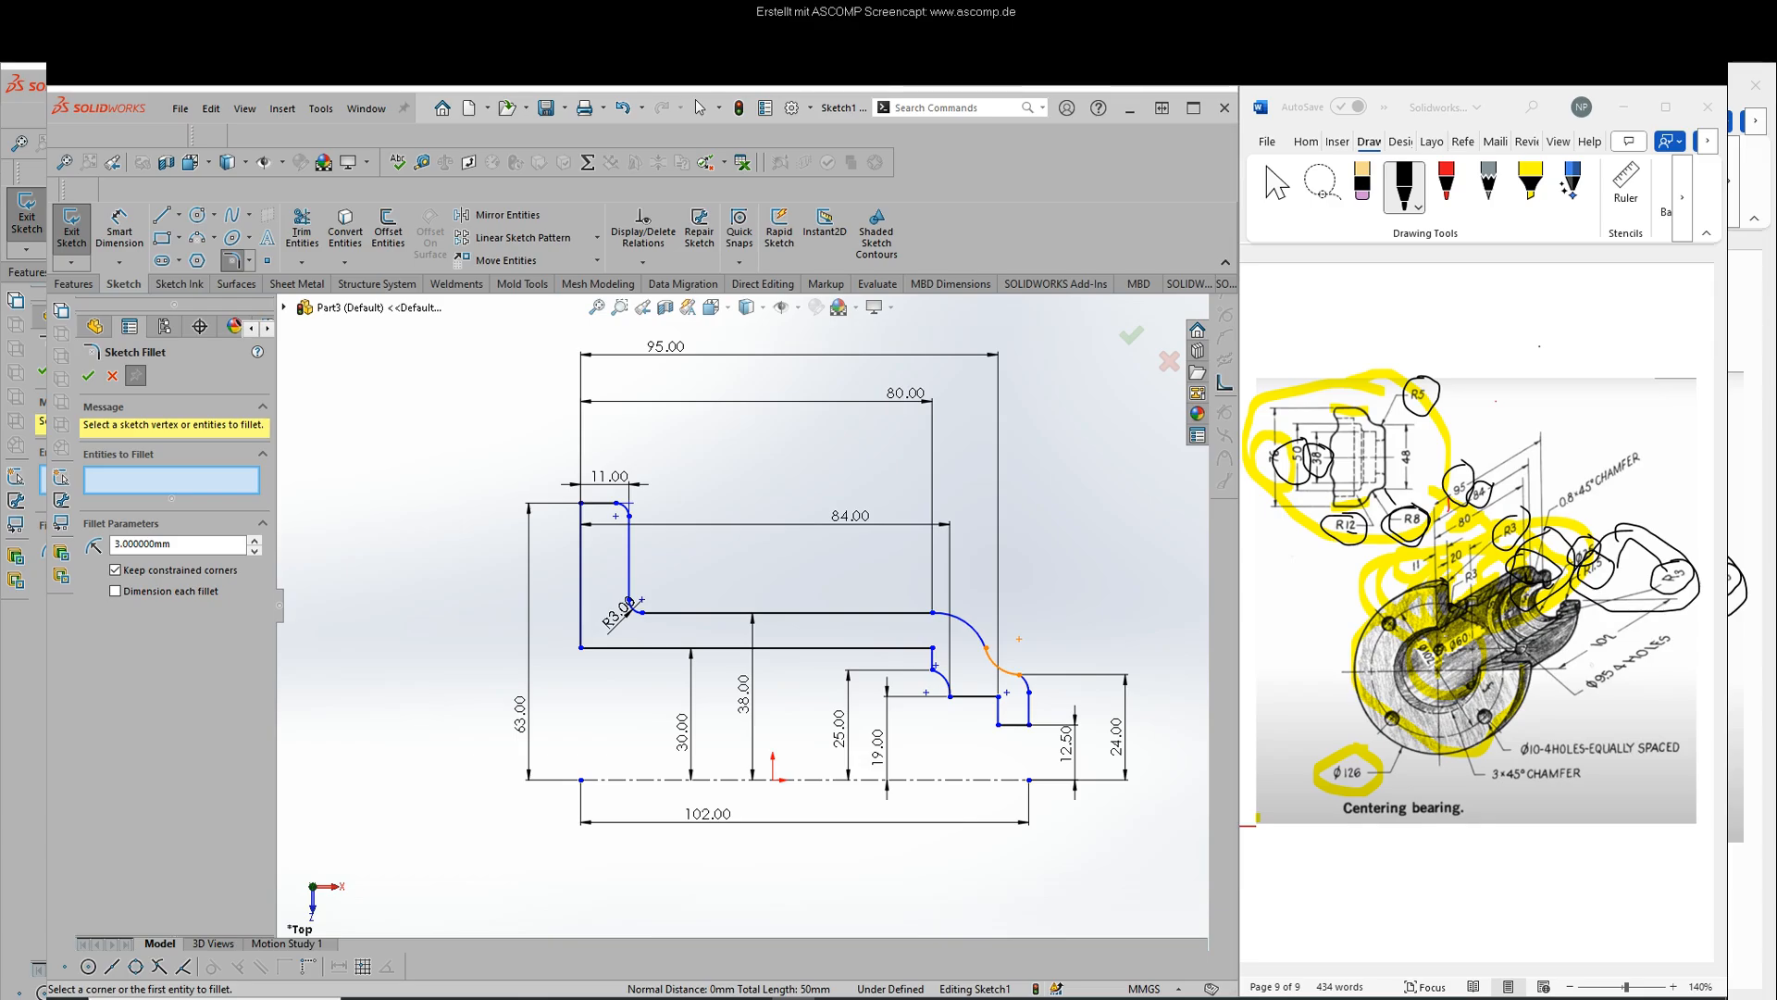
{"action": "scroll", "coordinate": [995, 662], "scroll_direction": "up", "scroll_amount": 1}
{"action": "scroll", "coordinate": [1018, 676], "scroll_direction": "down", "scroll_amount": 1}
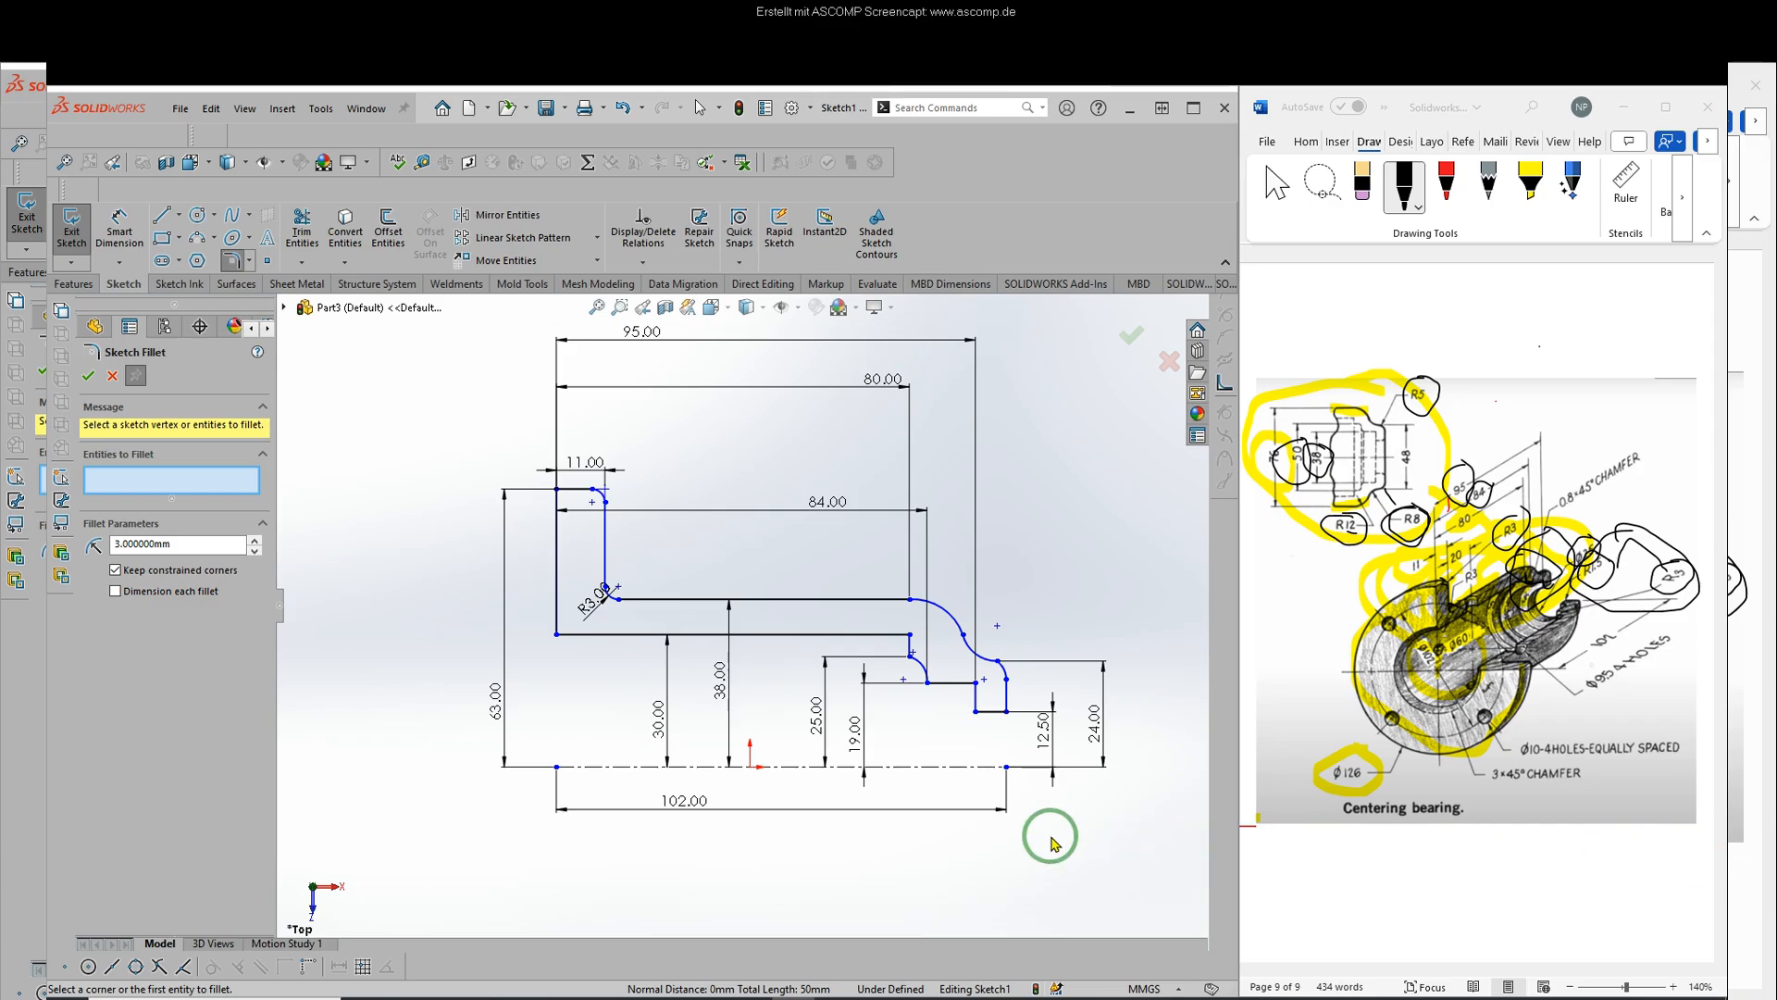
- Close the sketch fillet and revolve the finished profile 360 degrees about the centerline
{"action": "left_click", "coordinate": [89, 375]}
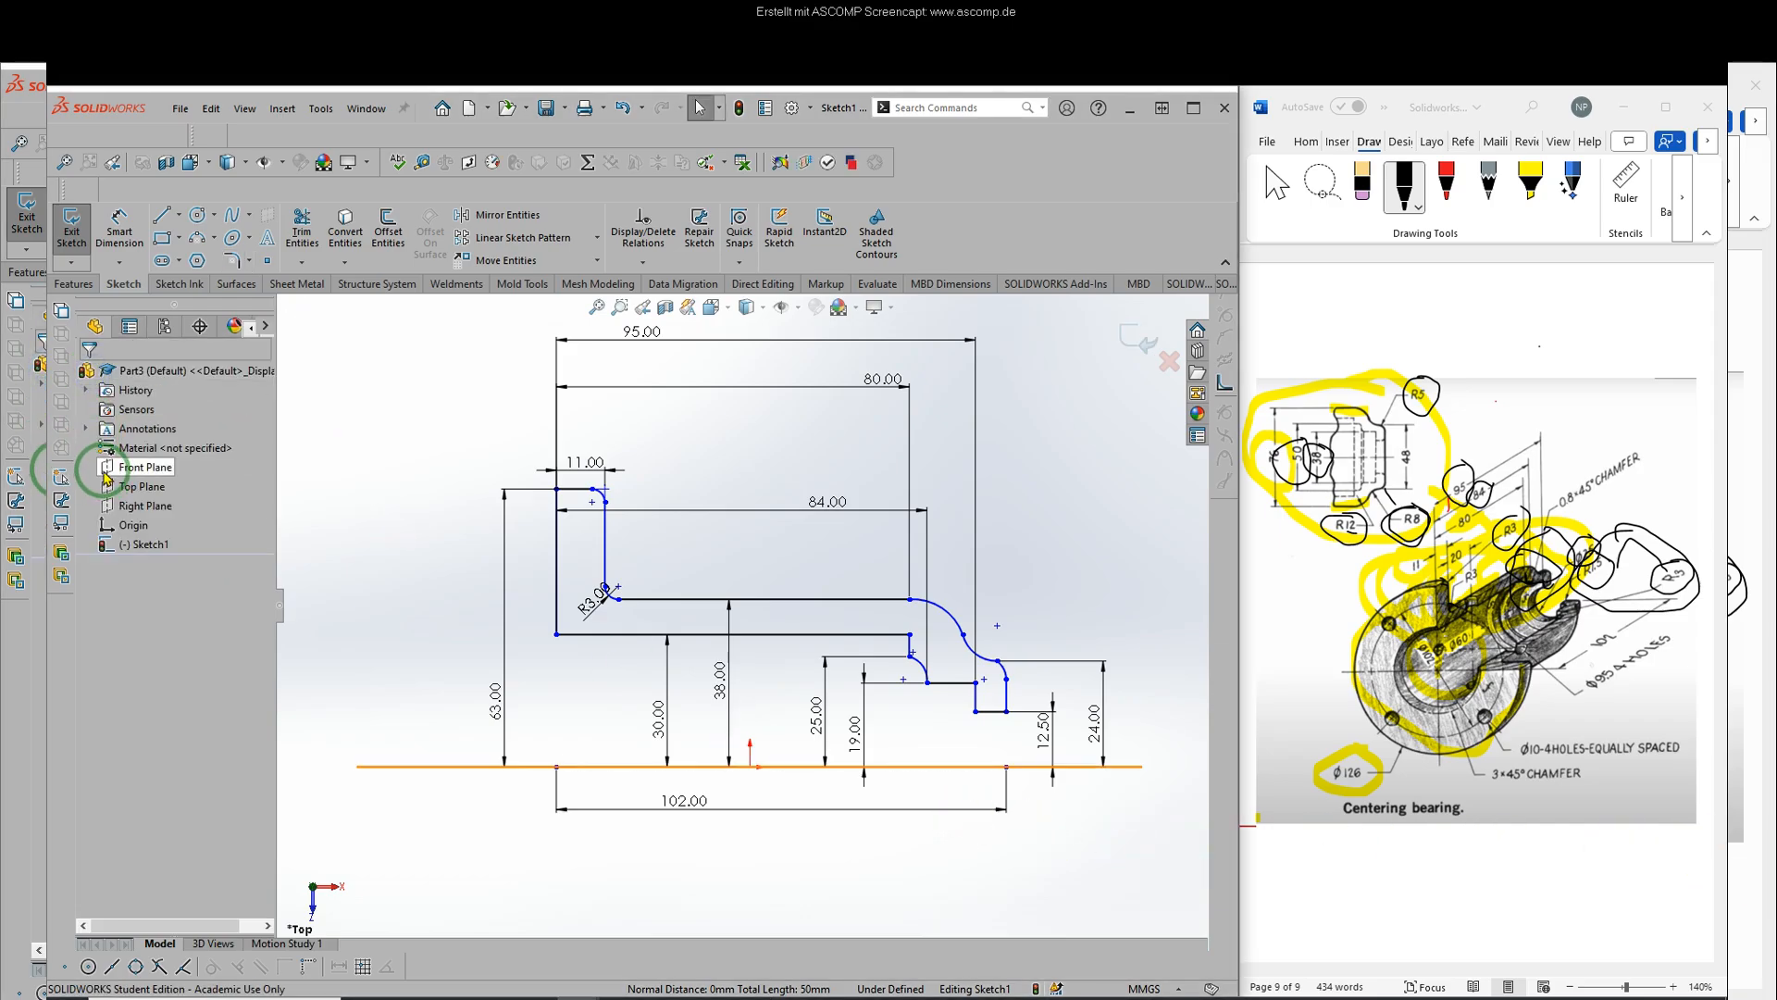
{"action": "left_click", "coordinate": [73, 284]}
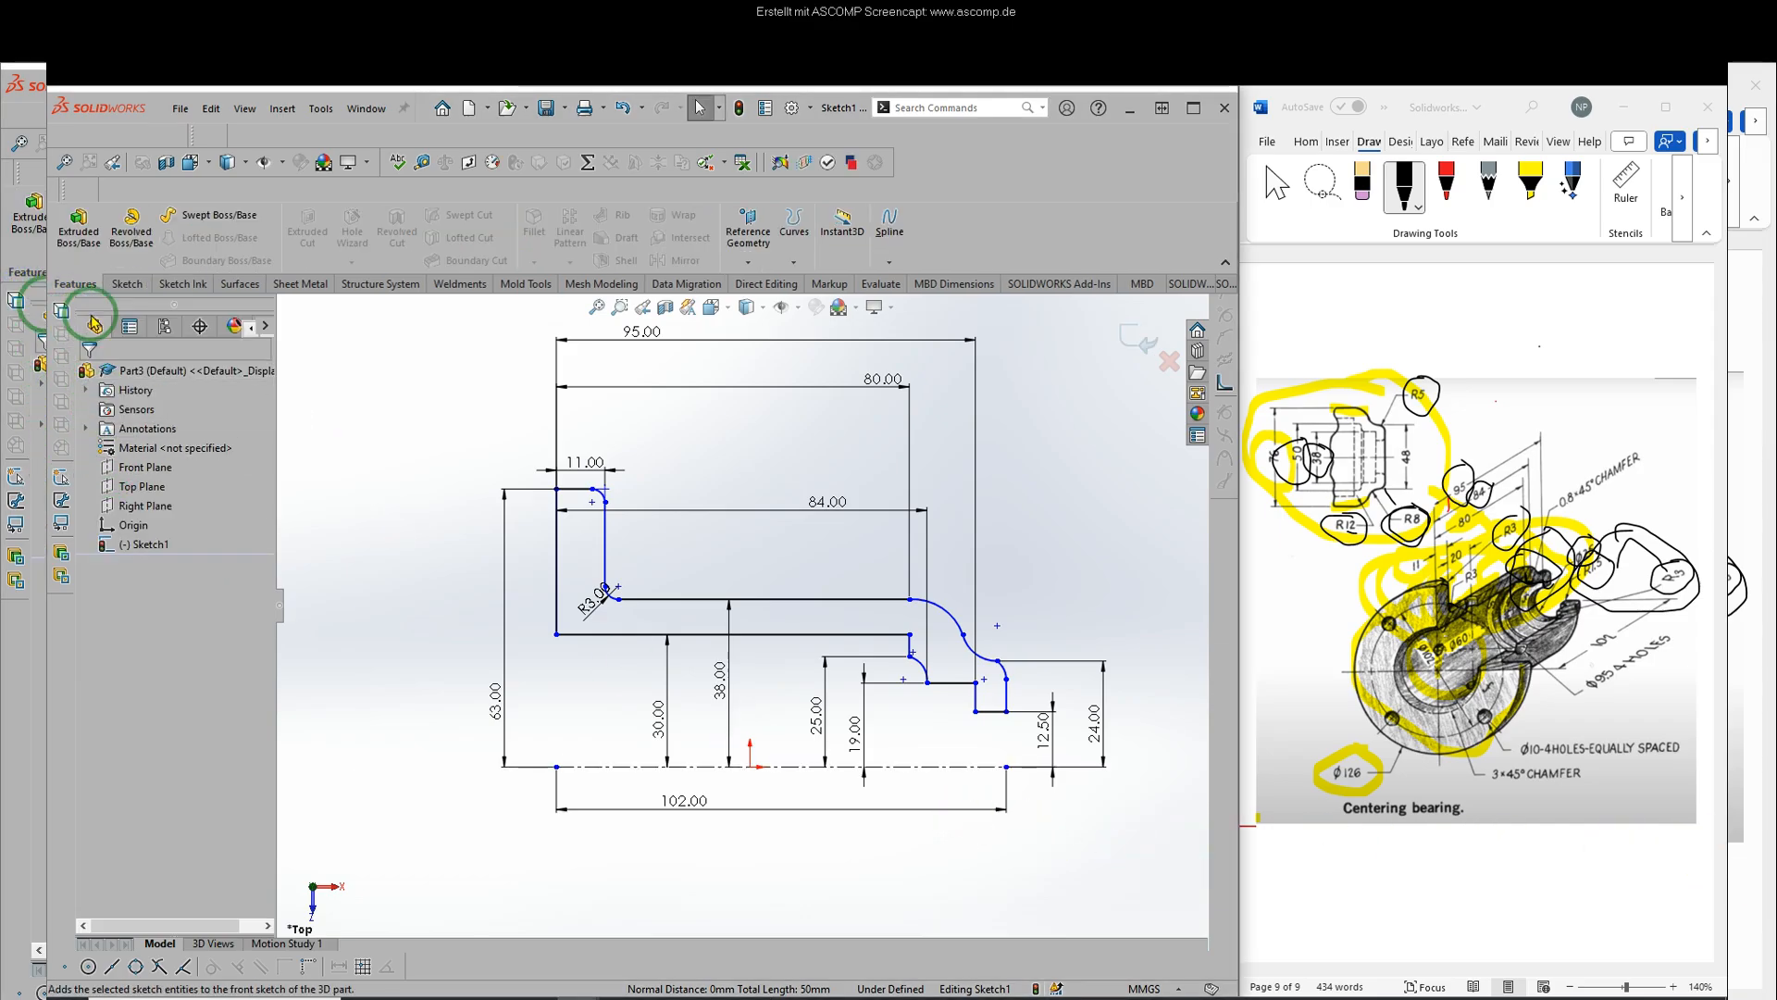
{"action": "left_click", "coordinate": [132, 236]}
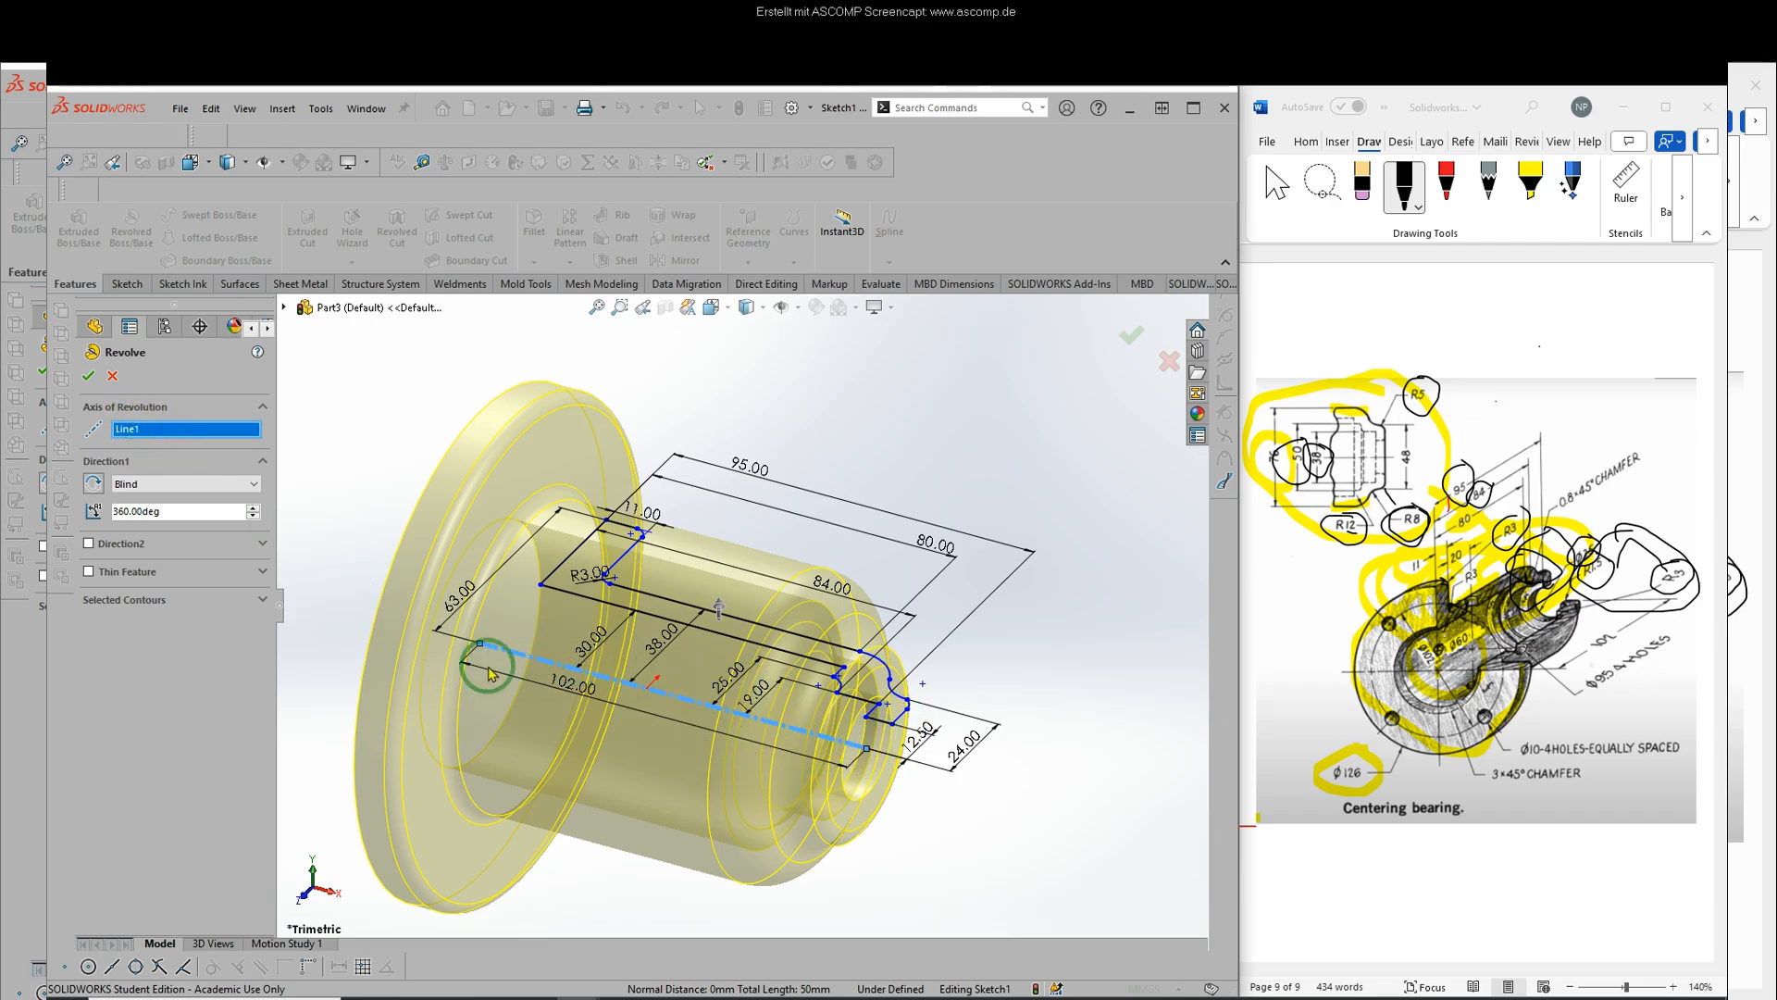
{"action": "left_click", "coordinate": [91, 379]}
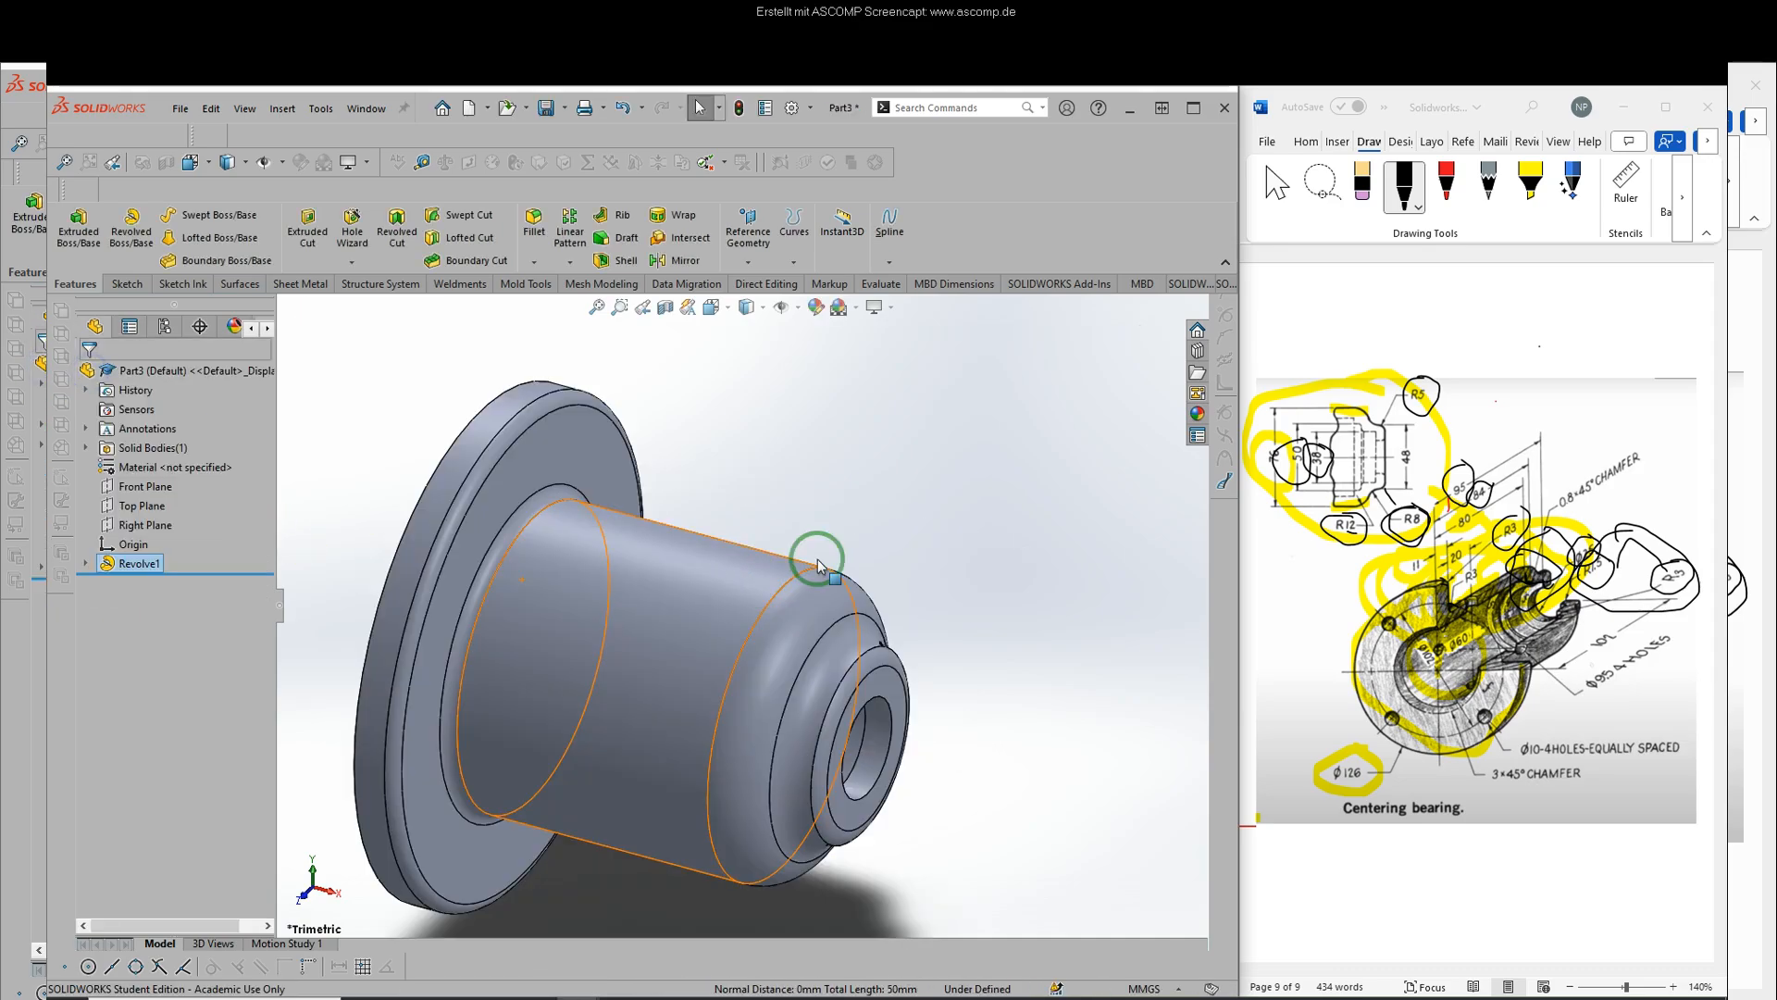
- Edit the revolve feature to a 270-degree angle so the bearing shows a quarter cutaway
{"action": "right_click", "coordinate": [950, 504]}
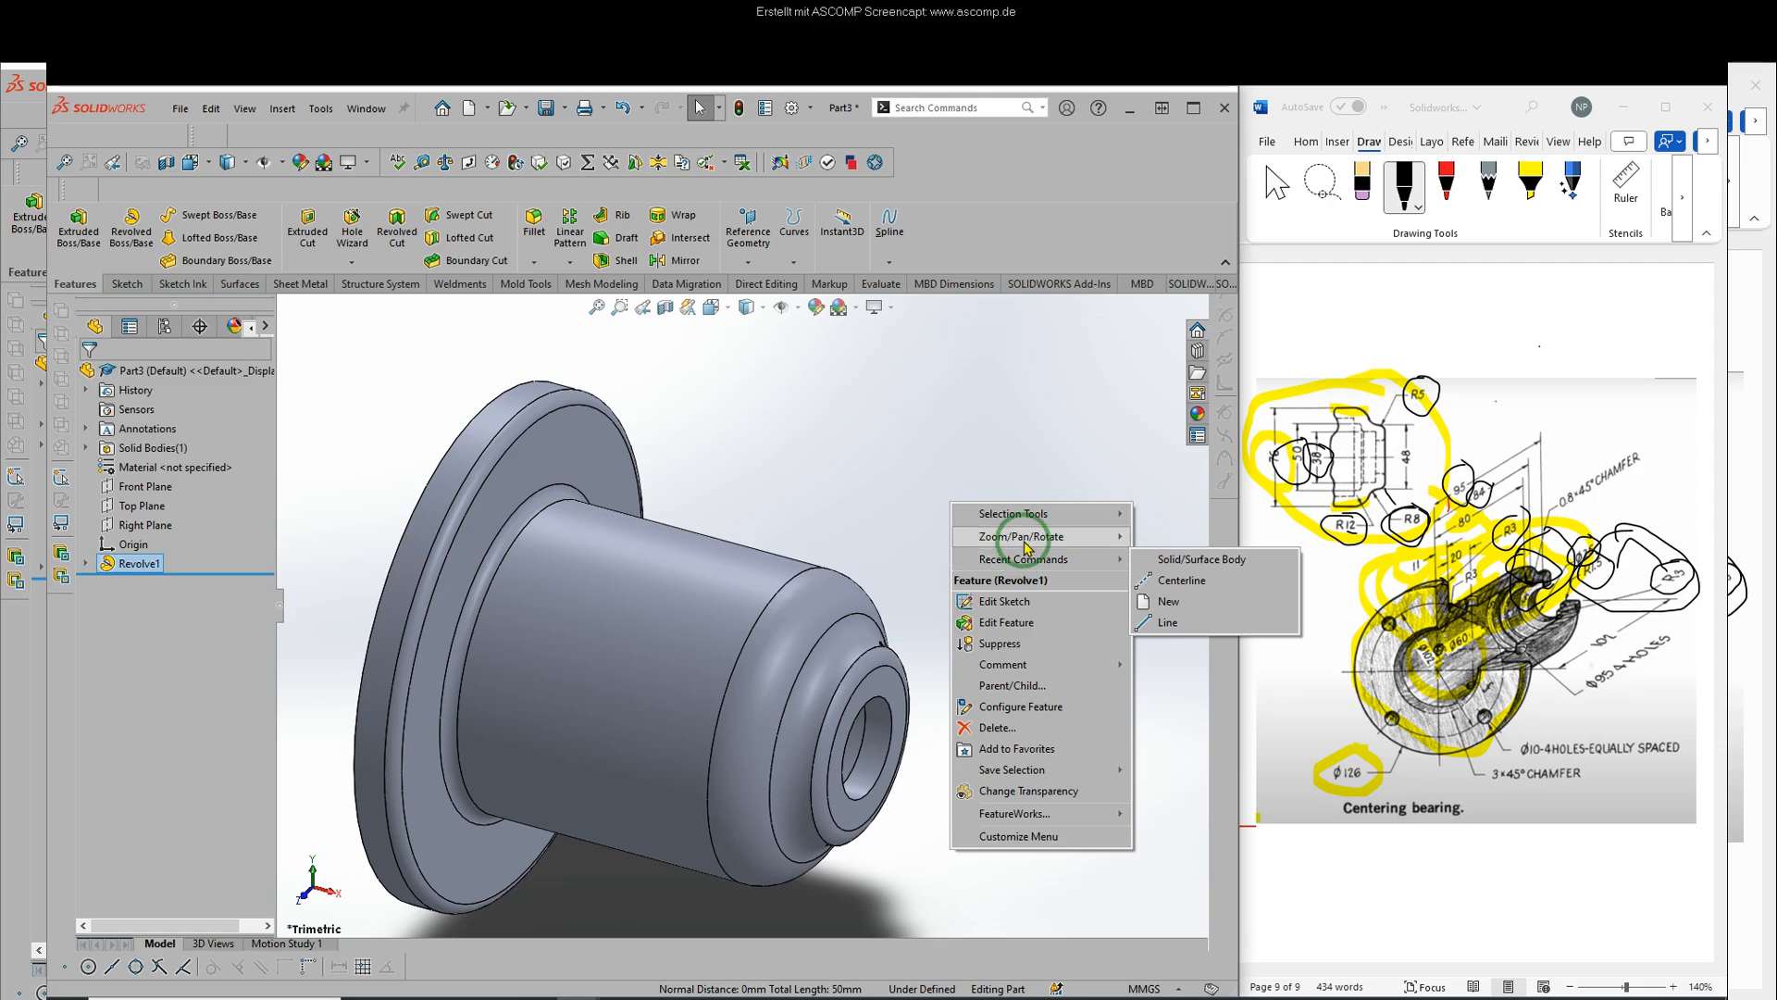
{"action": "mouse_move", "coordinate": [1029, 540]}
{"action": "left_click", "coordinate": [1183, 623]}
{"action": "mouse_move", "coordinate": [1055, 591]}
{"action": "left_mouse_down"}
{"action": "mouse_move", "coordinate": [952, 730]}
{"action": "mouse_move", "coordinate": [928, 814]}
{"action": "mouse_move", "coordinate": [996, 593]}
{"action": "mouse_move", "coordinate": [995, 488]}
{"action": "mouse_move", "coordinate": [972, 658]}
{"action": "mouse_move", "coordinate": [908, 725]}
{"action": "mouse_move", "coordinate": [926, 739]}
{"action": "left_mouse_up"}
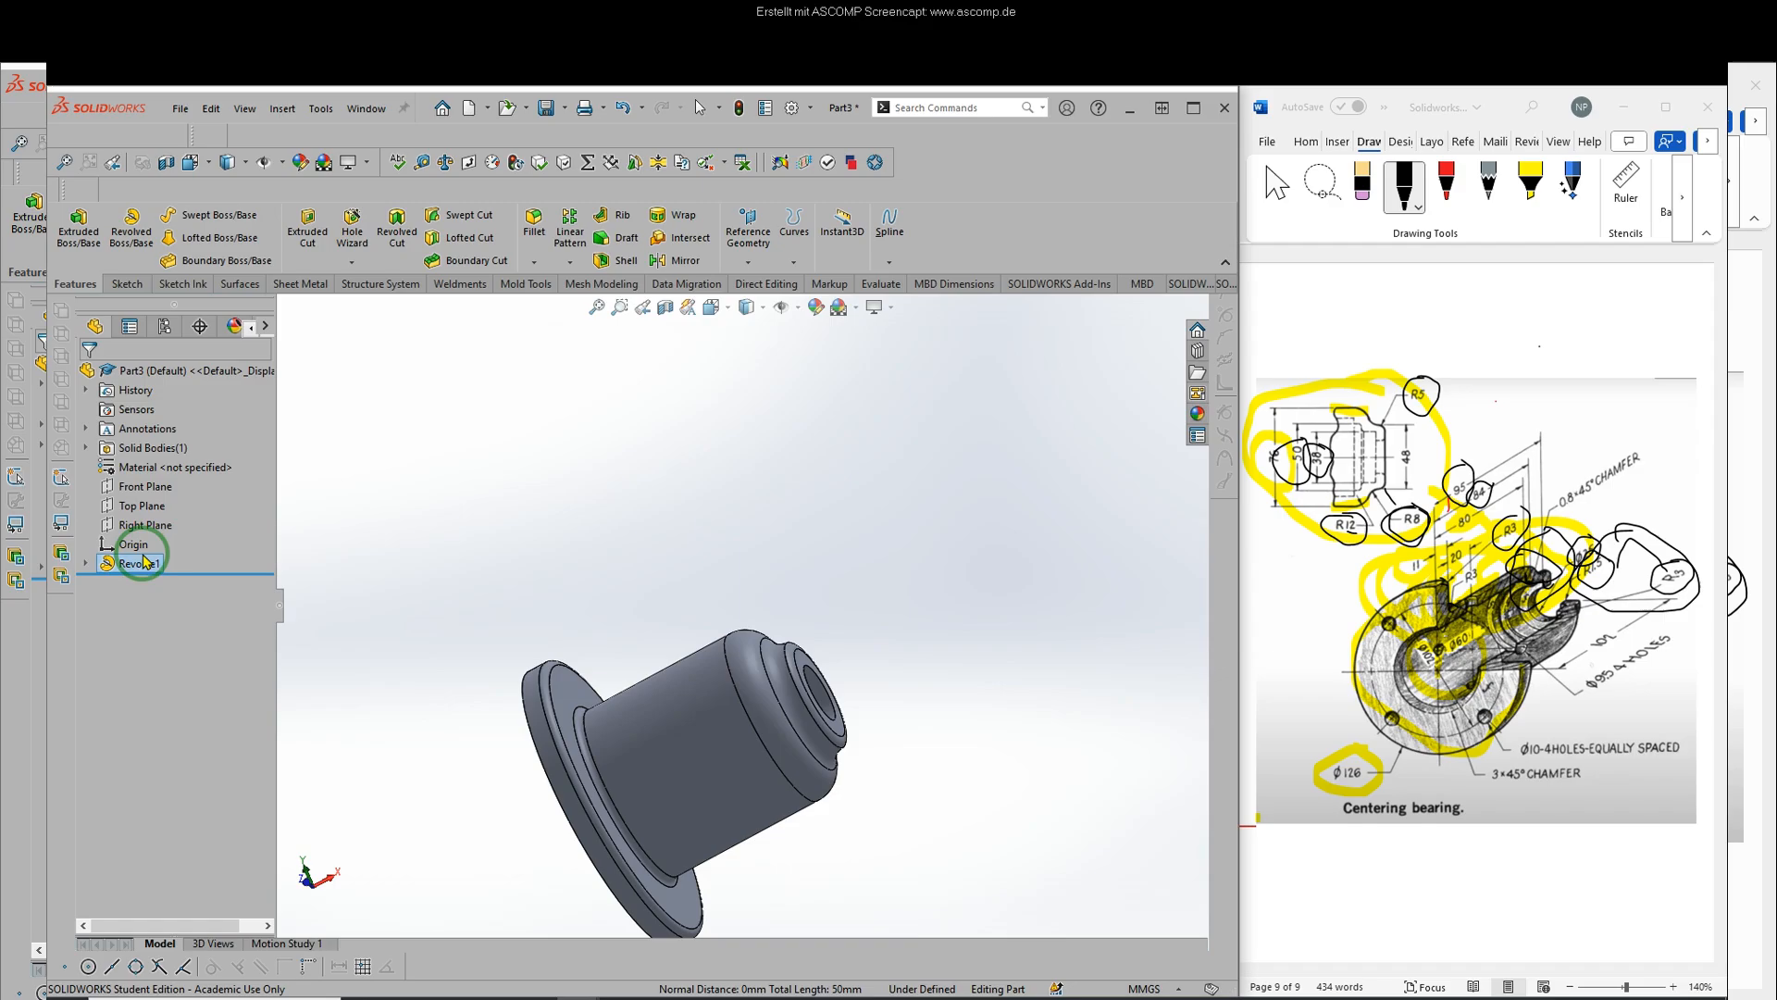
{"action": "left_click", "coordinate": [130, 563]}
{"action": "left_click", "coordinate": [141, 510]}
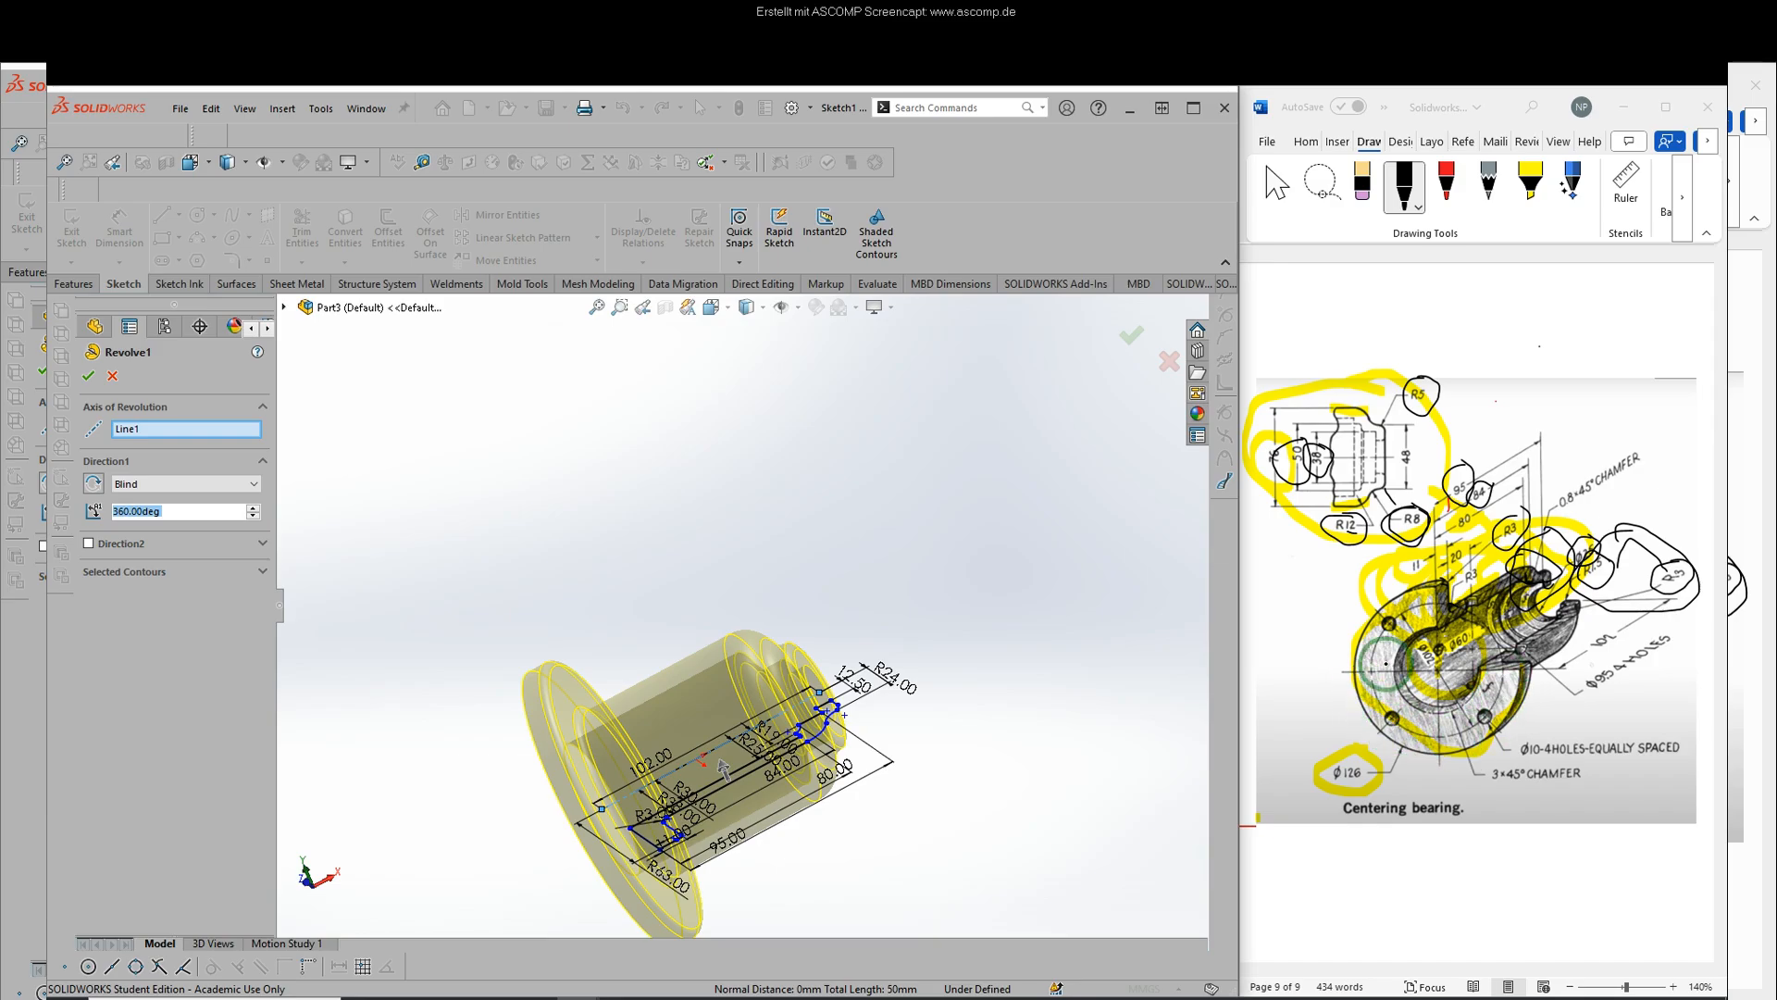
{"action": "double_click", "coordinate": [196, 516]}
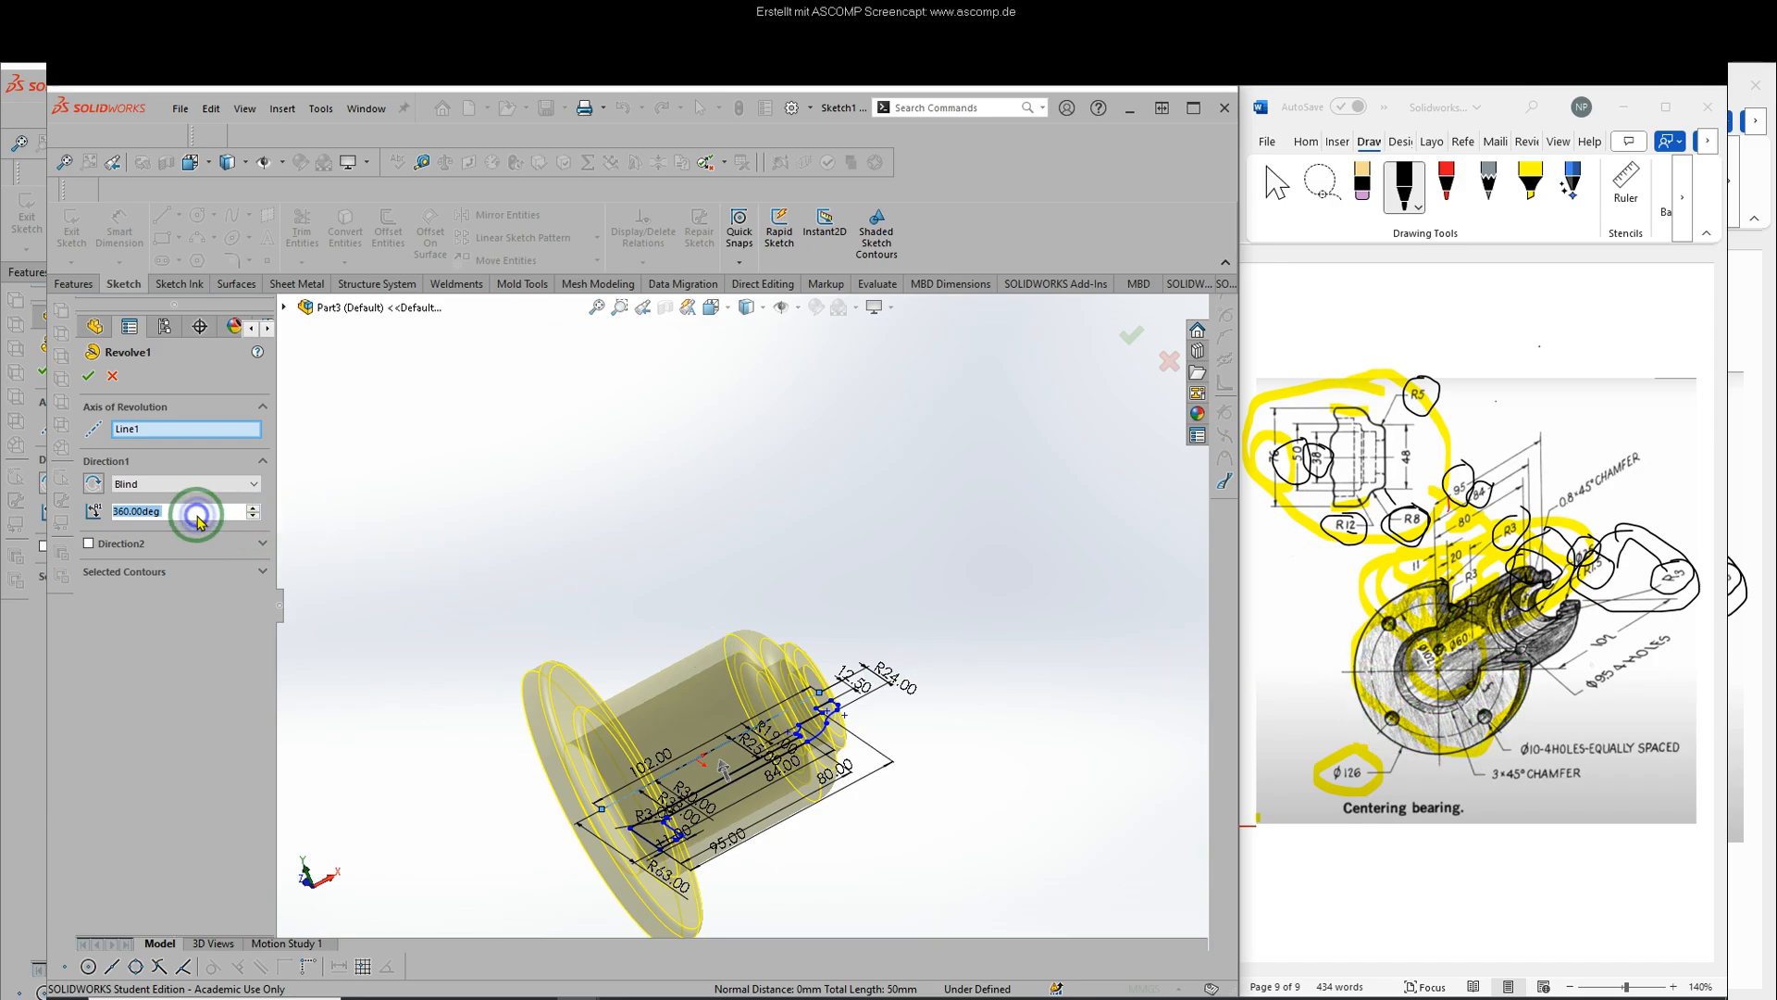
{"action": "type", "text": "270"}
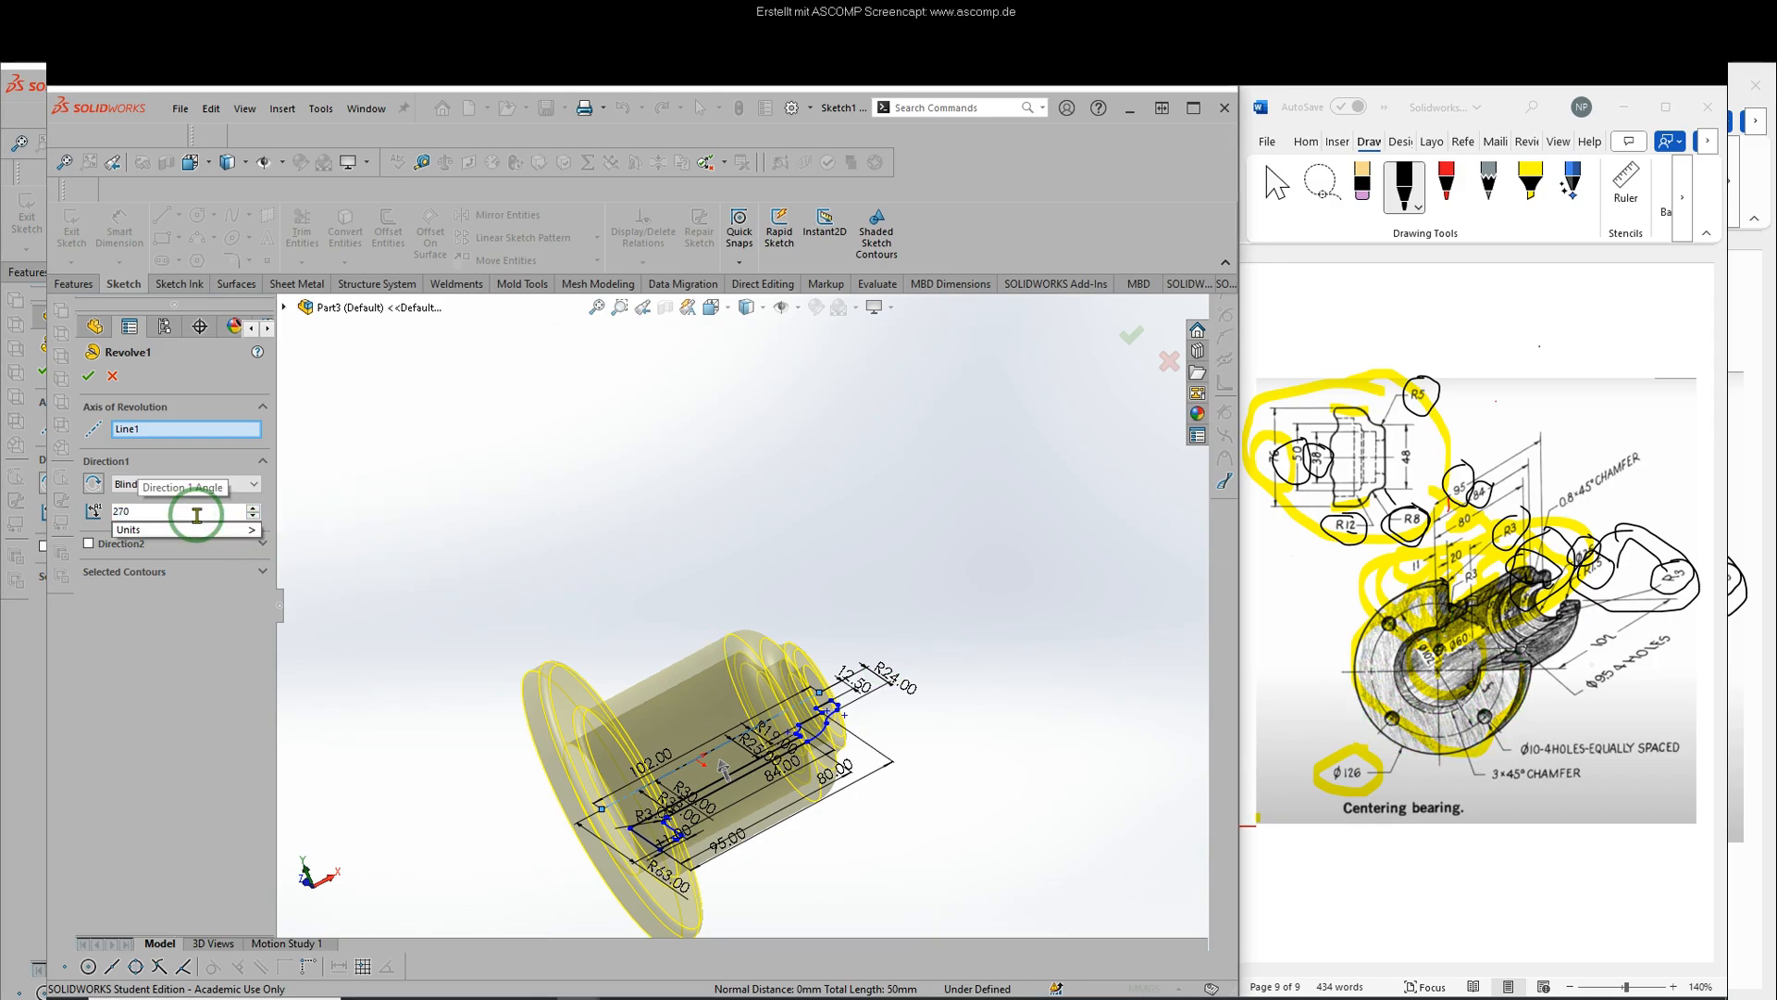
{"action": "key", "text": "Return"}
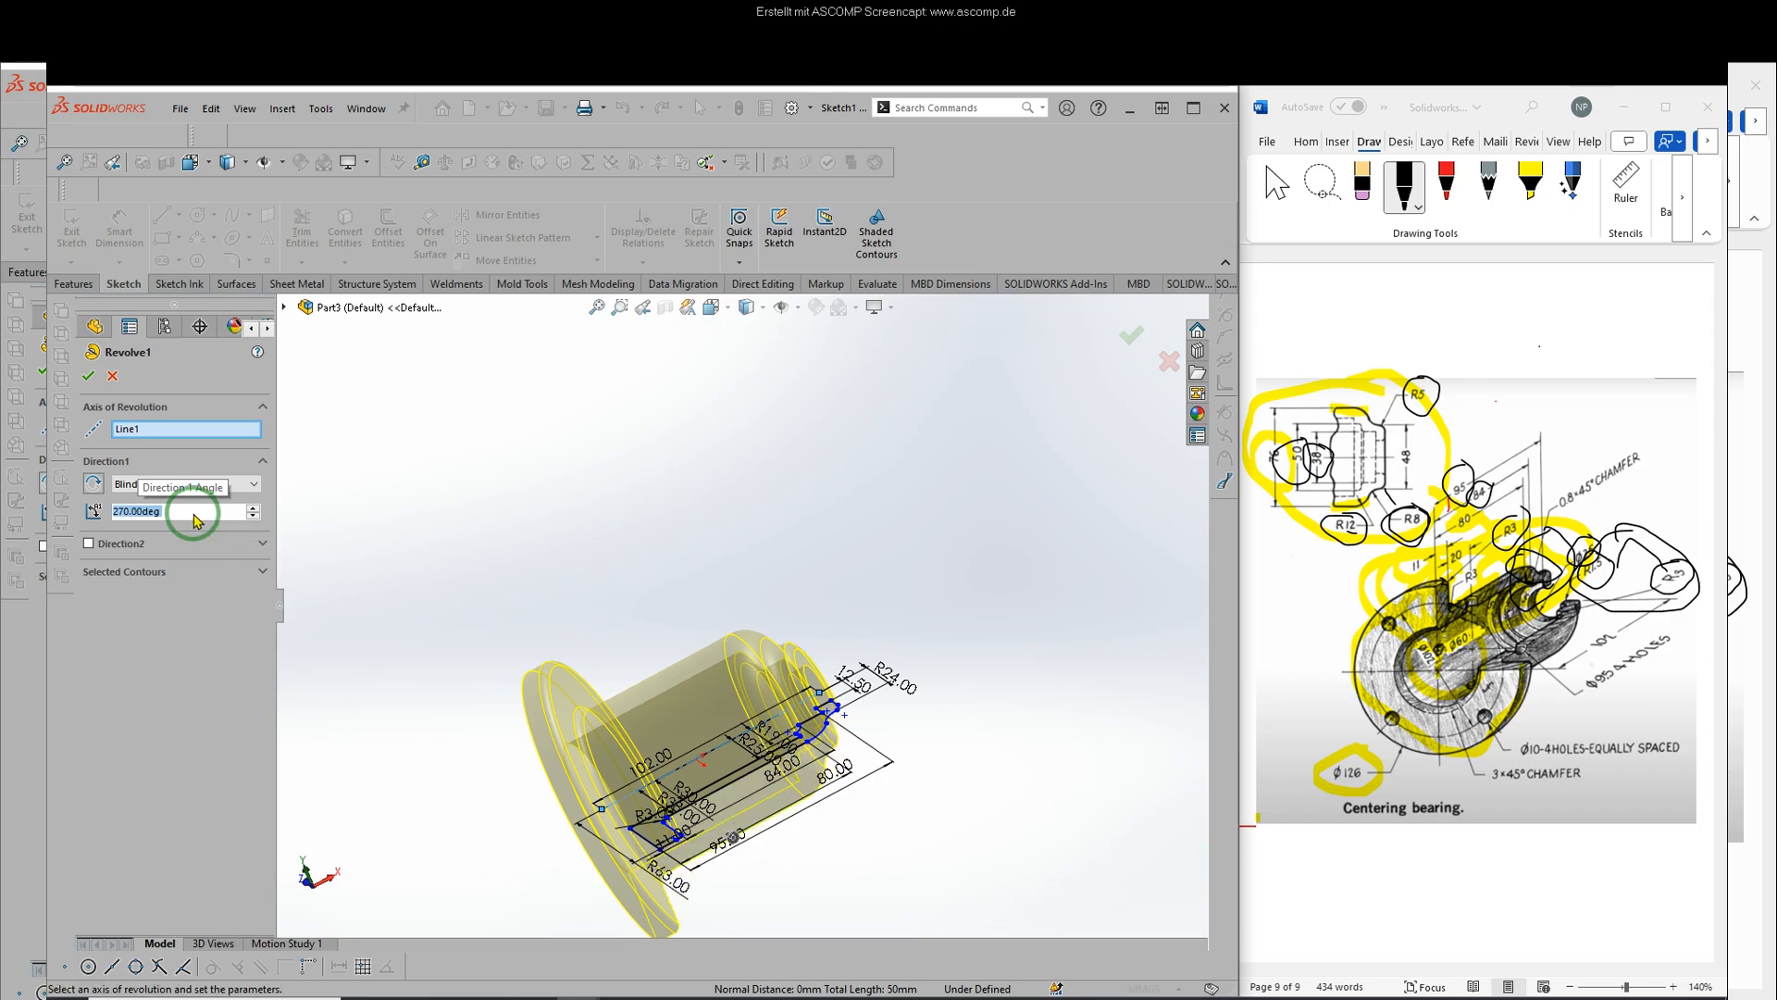
{"action": "left_click", "coordinate": [91, 484]}
{"action": "left_click", "coordinate": [89, 486]}
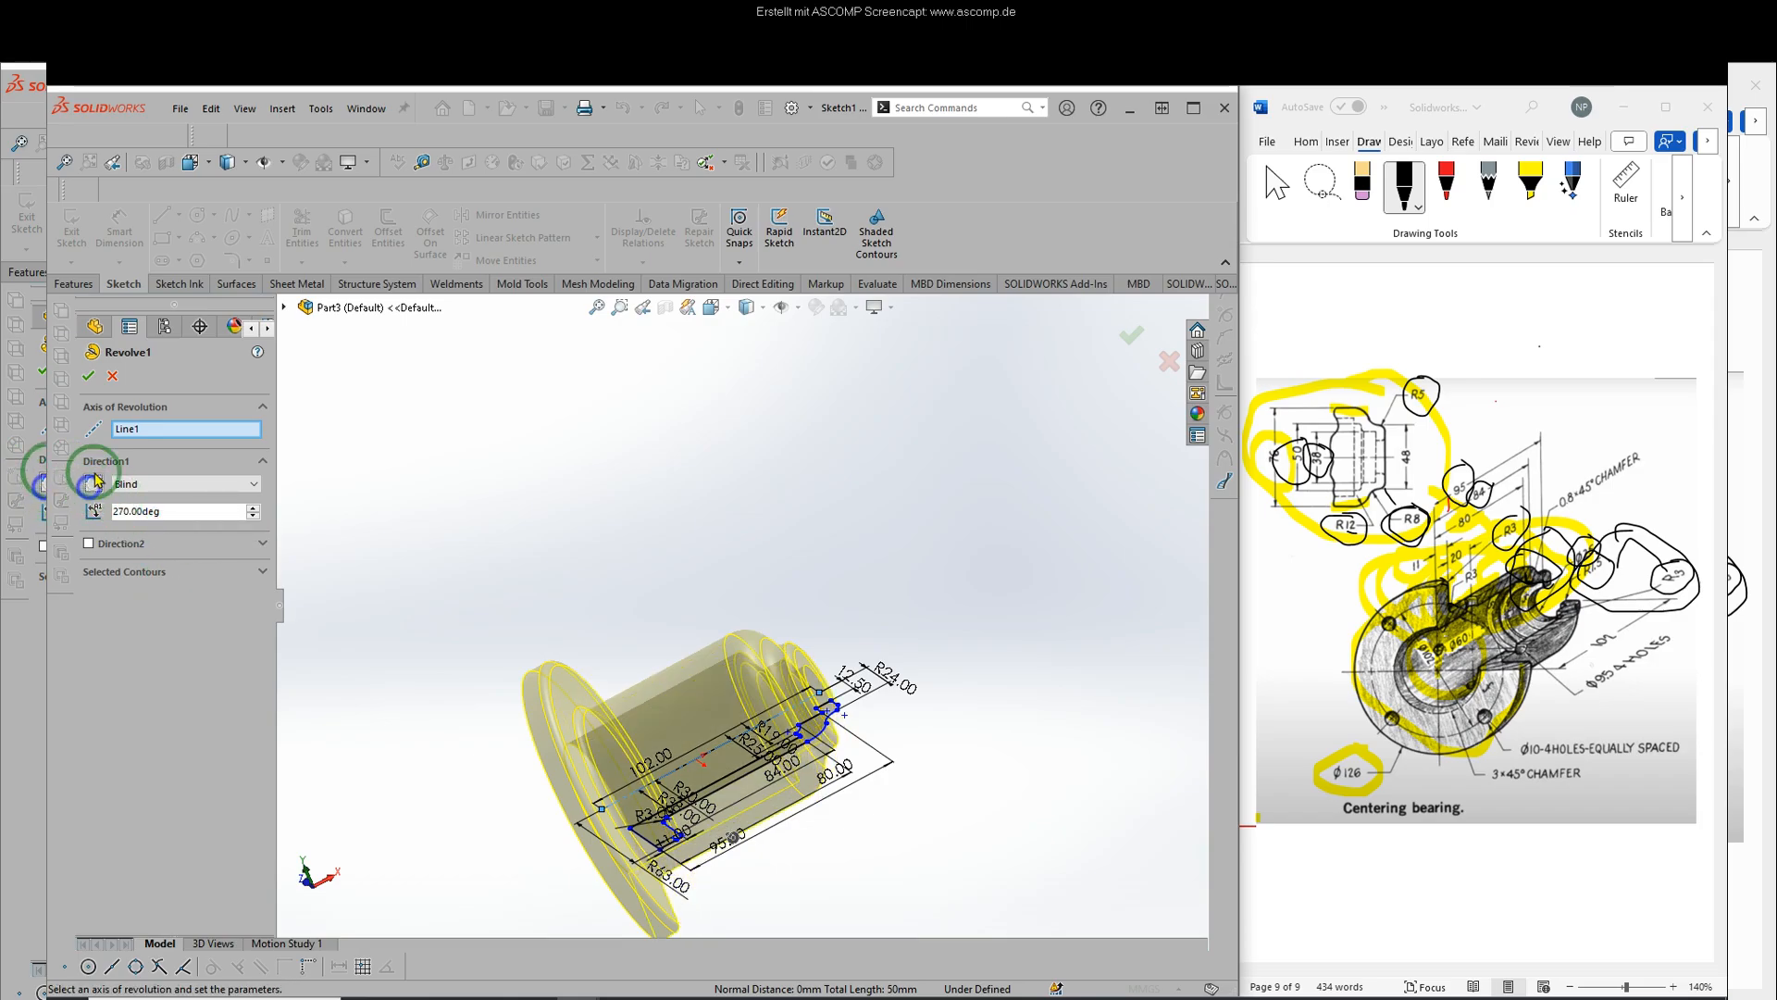
{"action": "left_click", "coordinate": [88, 375]}
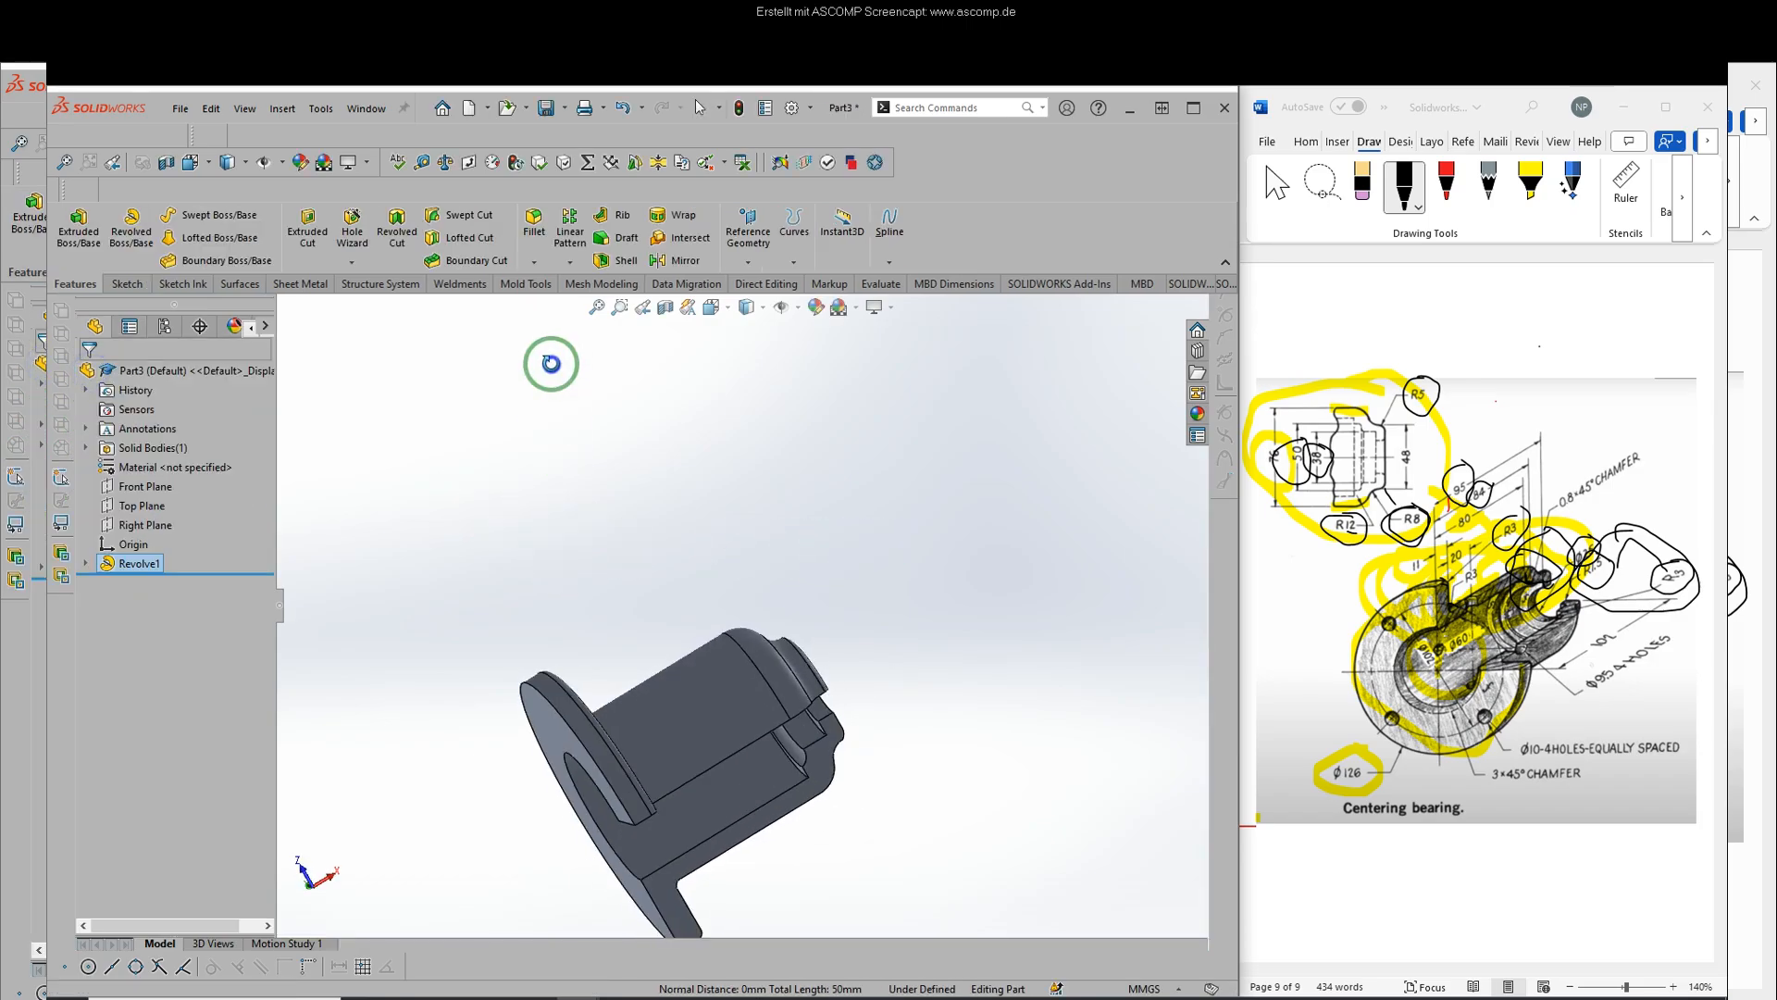
- Examine the cut-open bore and stepped end section of the bearing from several angles
{"action": "middle_click_drag", "start_coordinate": [551, 363], "coordinate": [555, 595]}
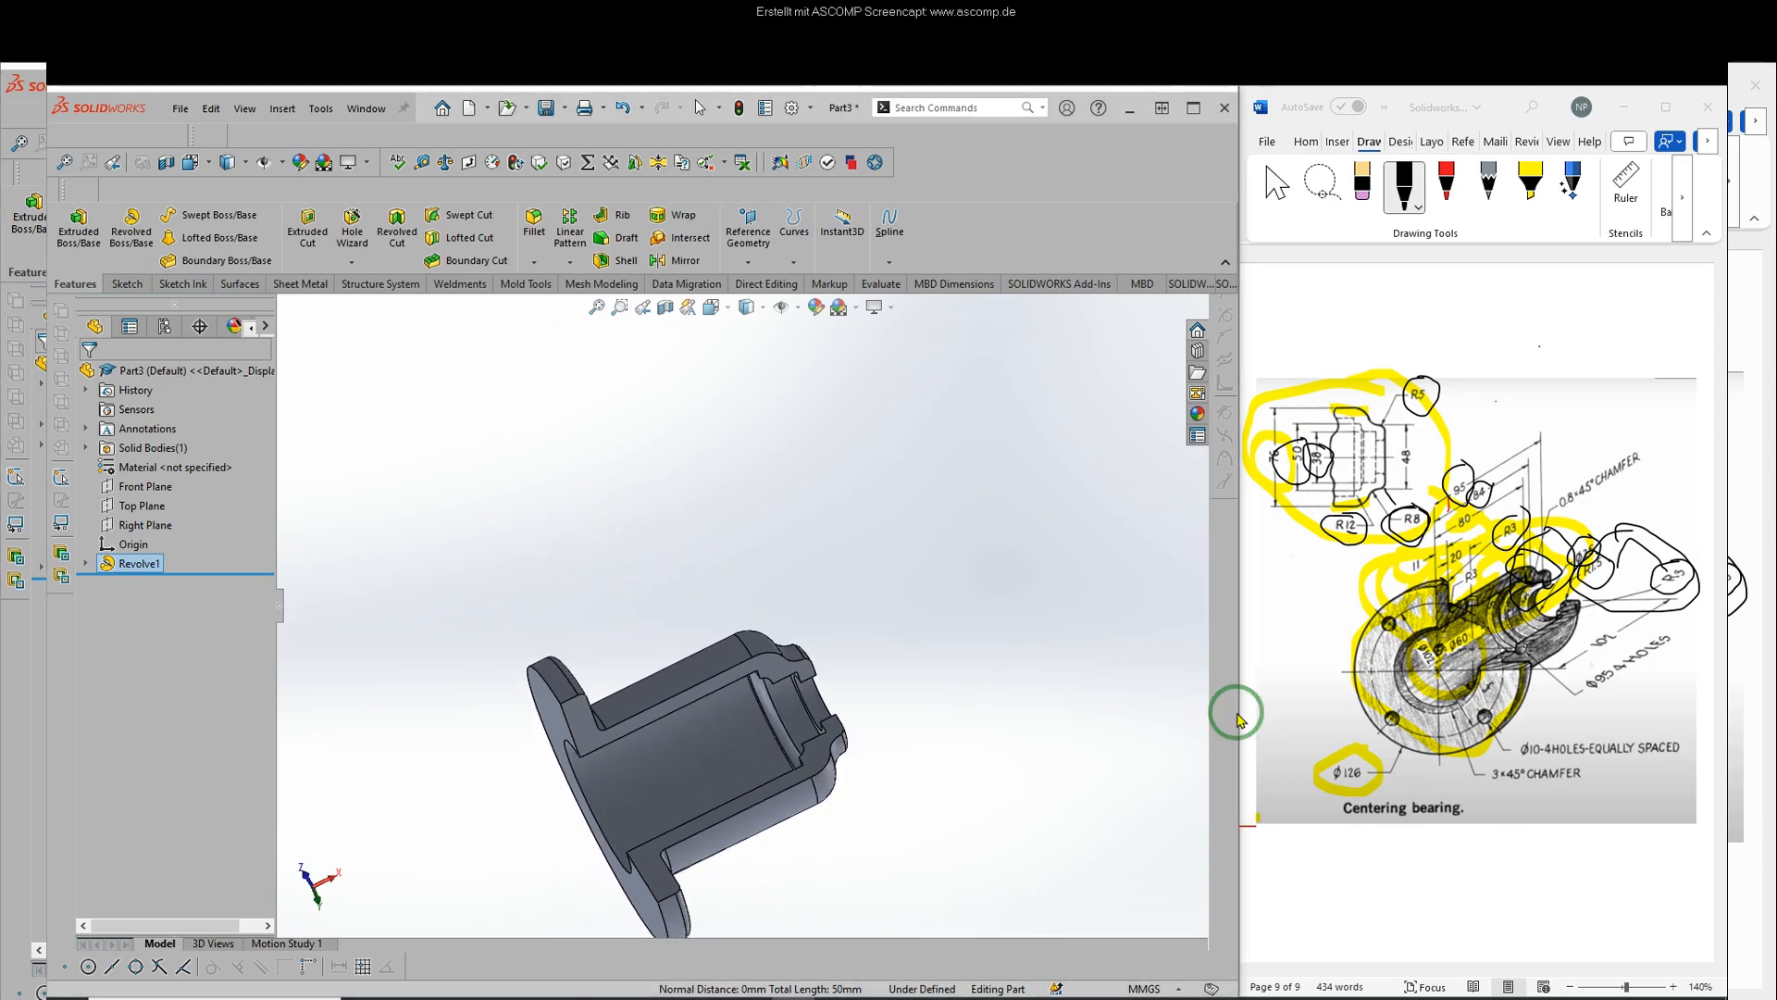
{"action": "middle_click_drag", "start_coordinate": [1157, 694], "coordinate": [755, 574]}
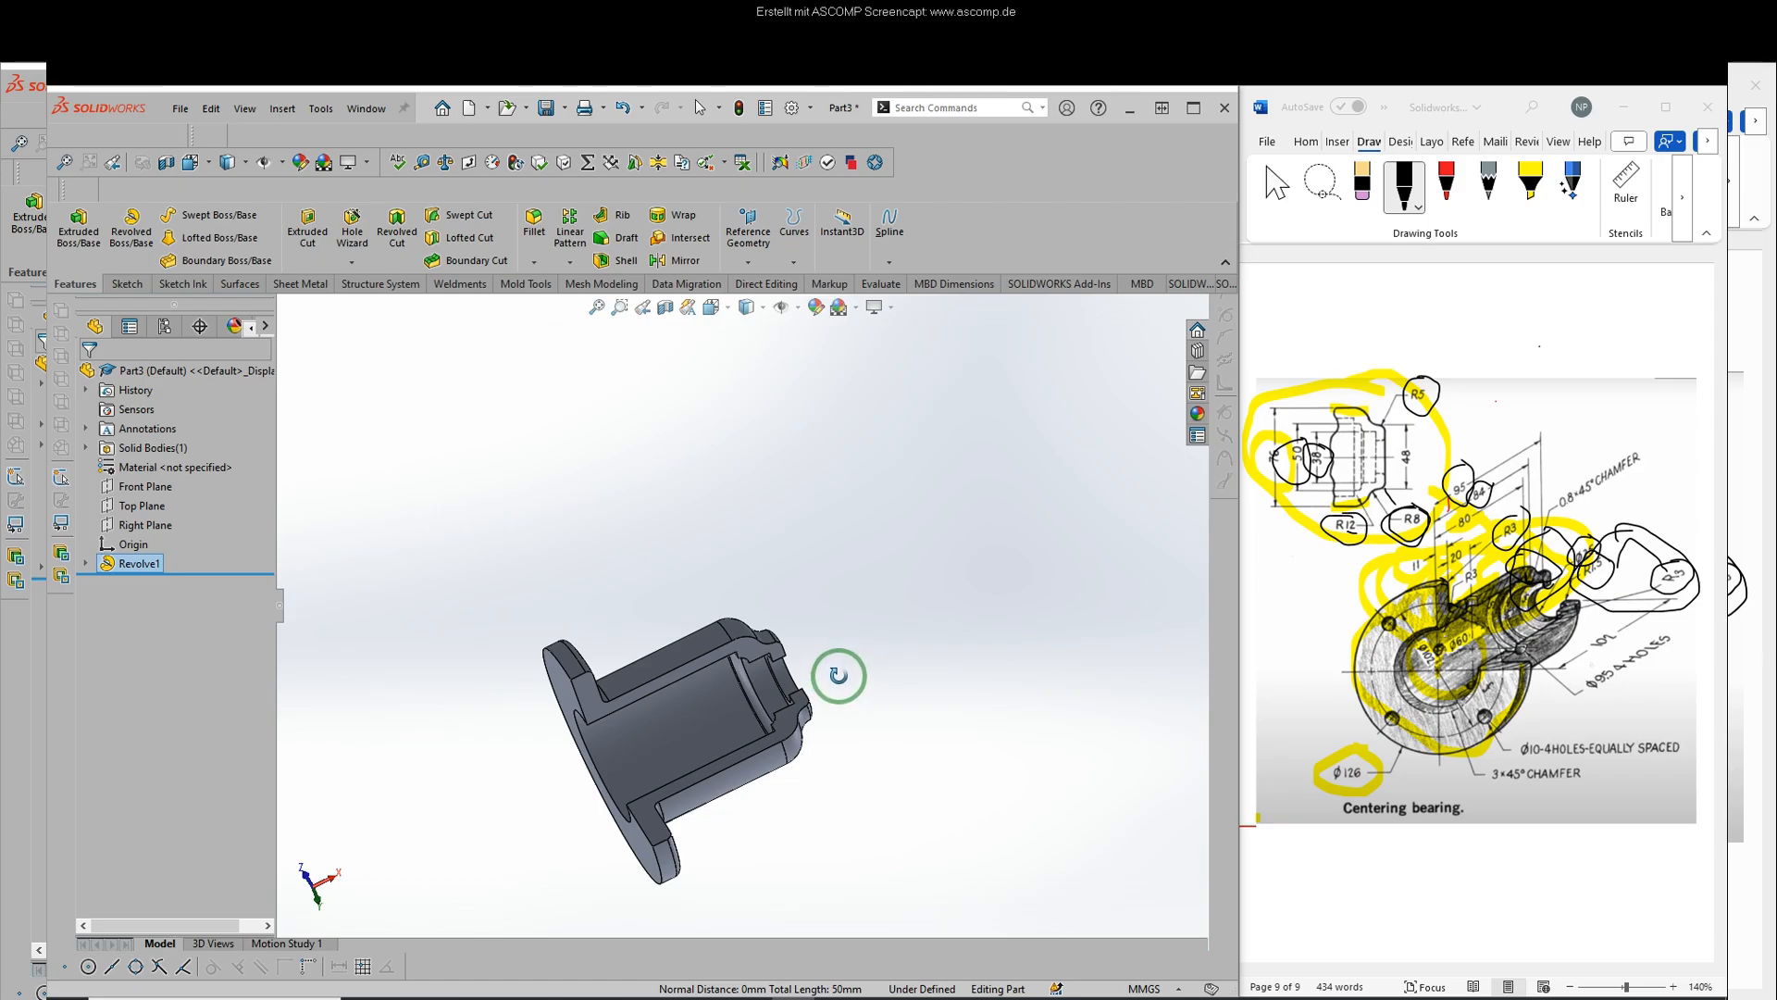
{"action": "scroll", "coordinate": [630, 648], "scroll_direction": "down", "scroll_amount": 3}
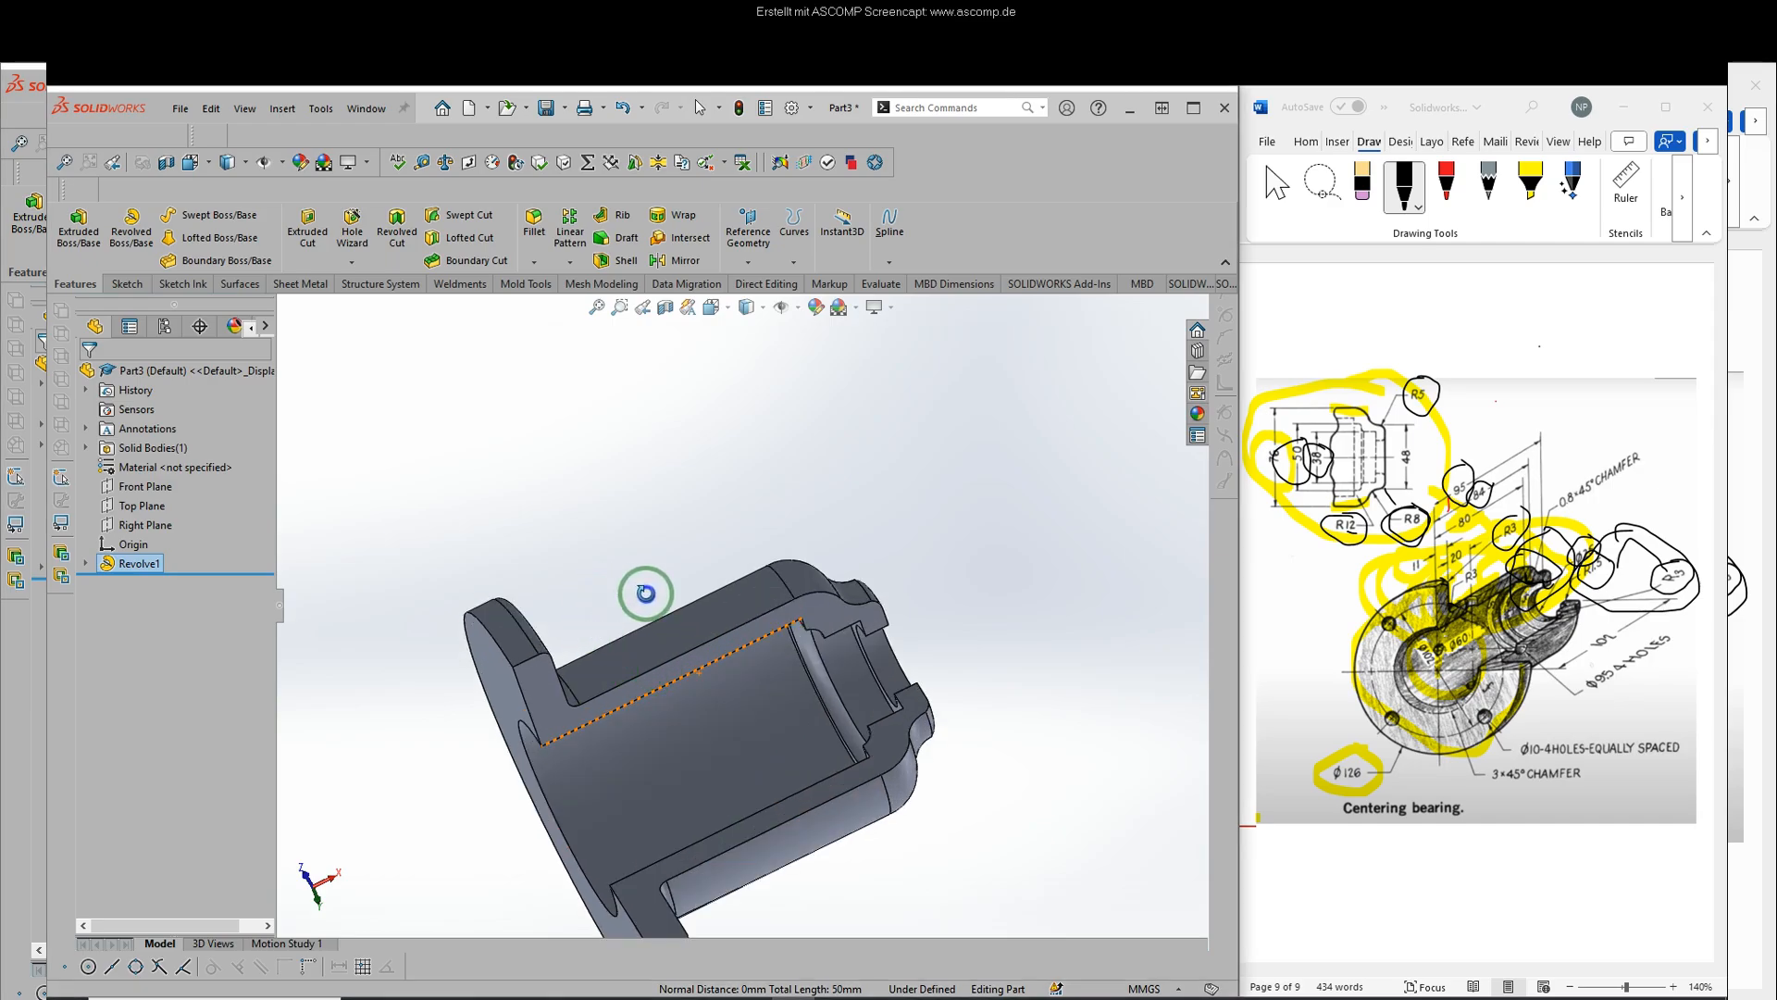
{"action": "left_click_drag", "start_coordinate": [643, 595], "coordinate": [686, 559]}
{"action": "middle_click_drag", "start_coordinate": [687, 560], "coordinate": [615, 548]}
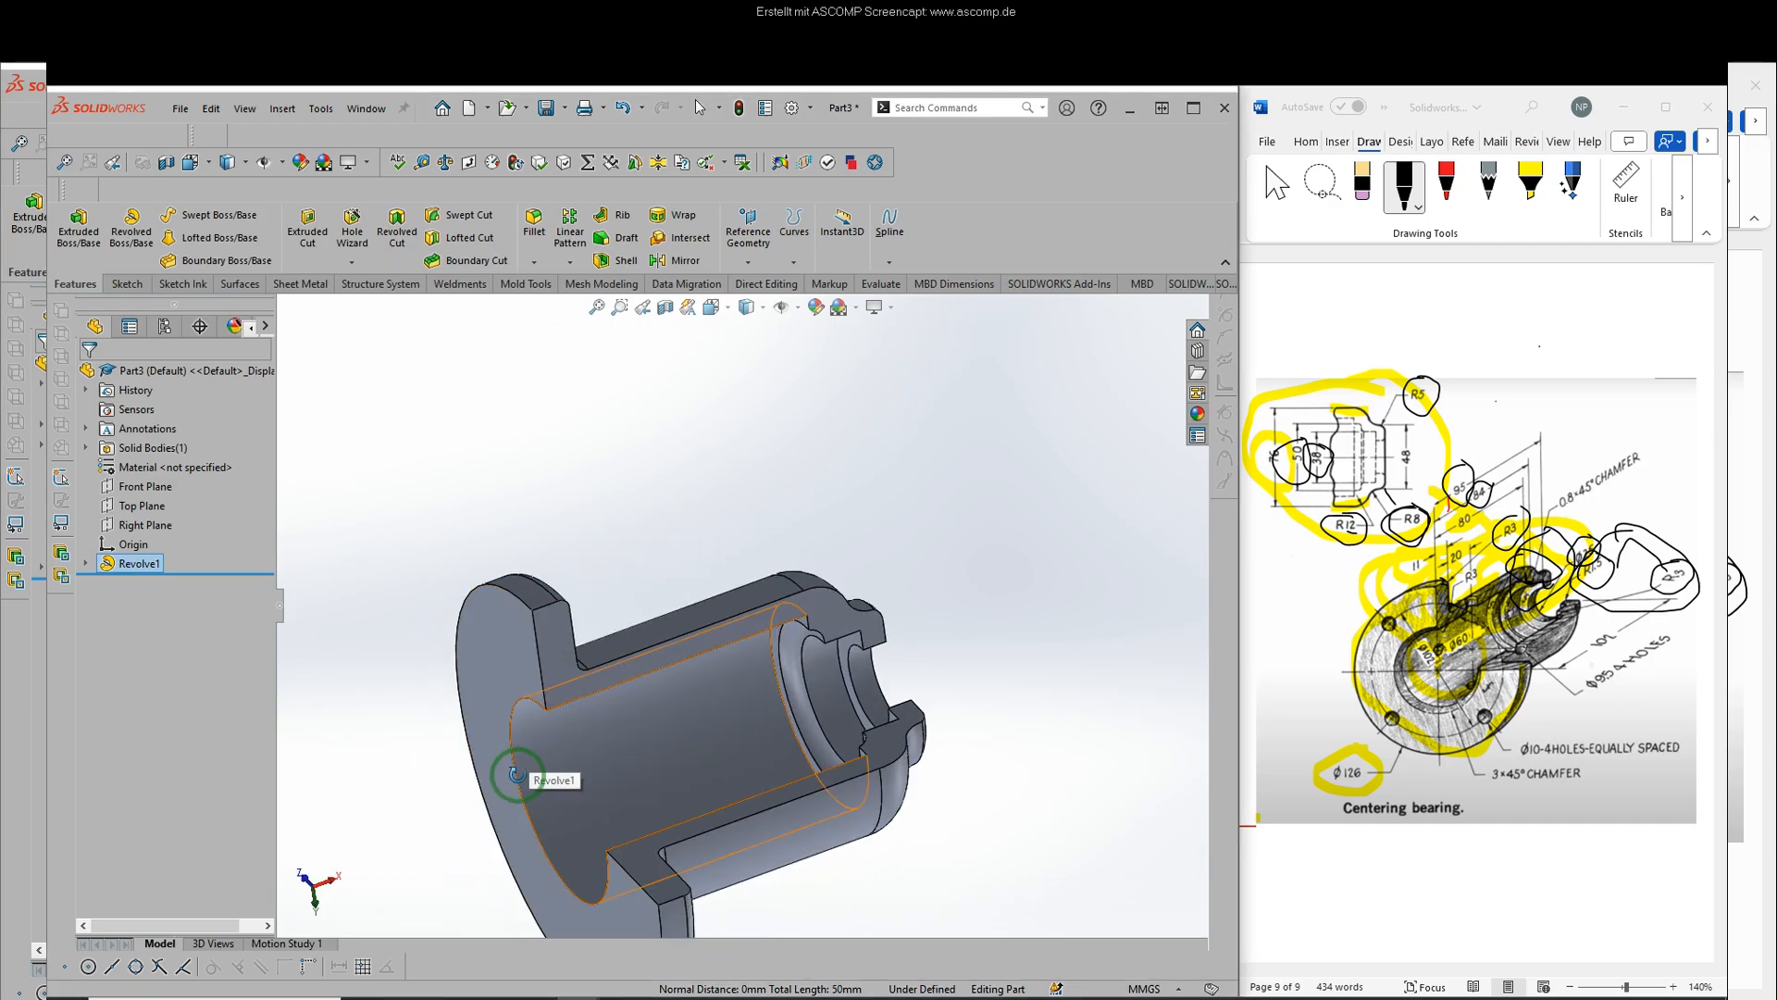
{"action": "right_click_drag", "start_coordinate": [665, 523], "coordinate": [572, 503]}
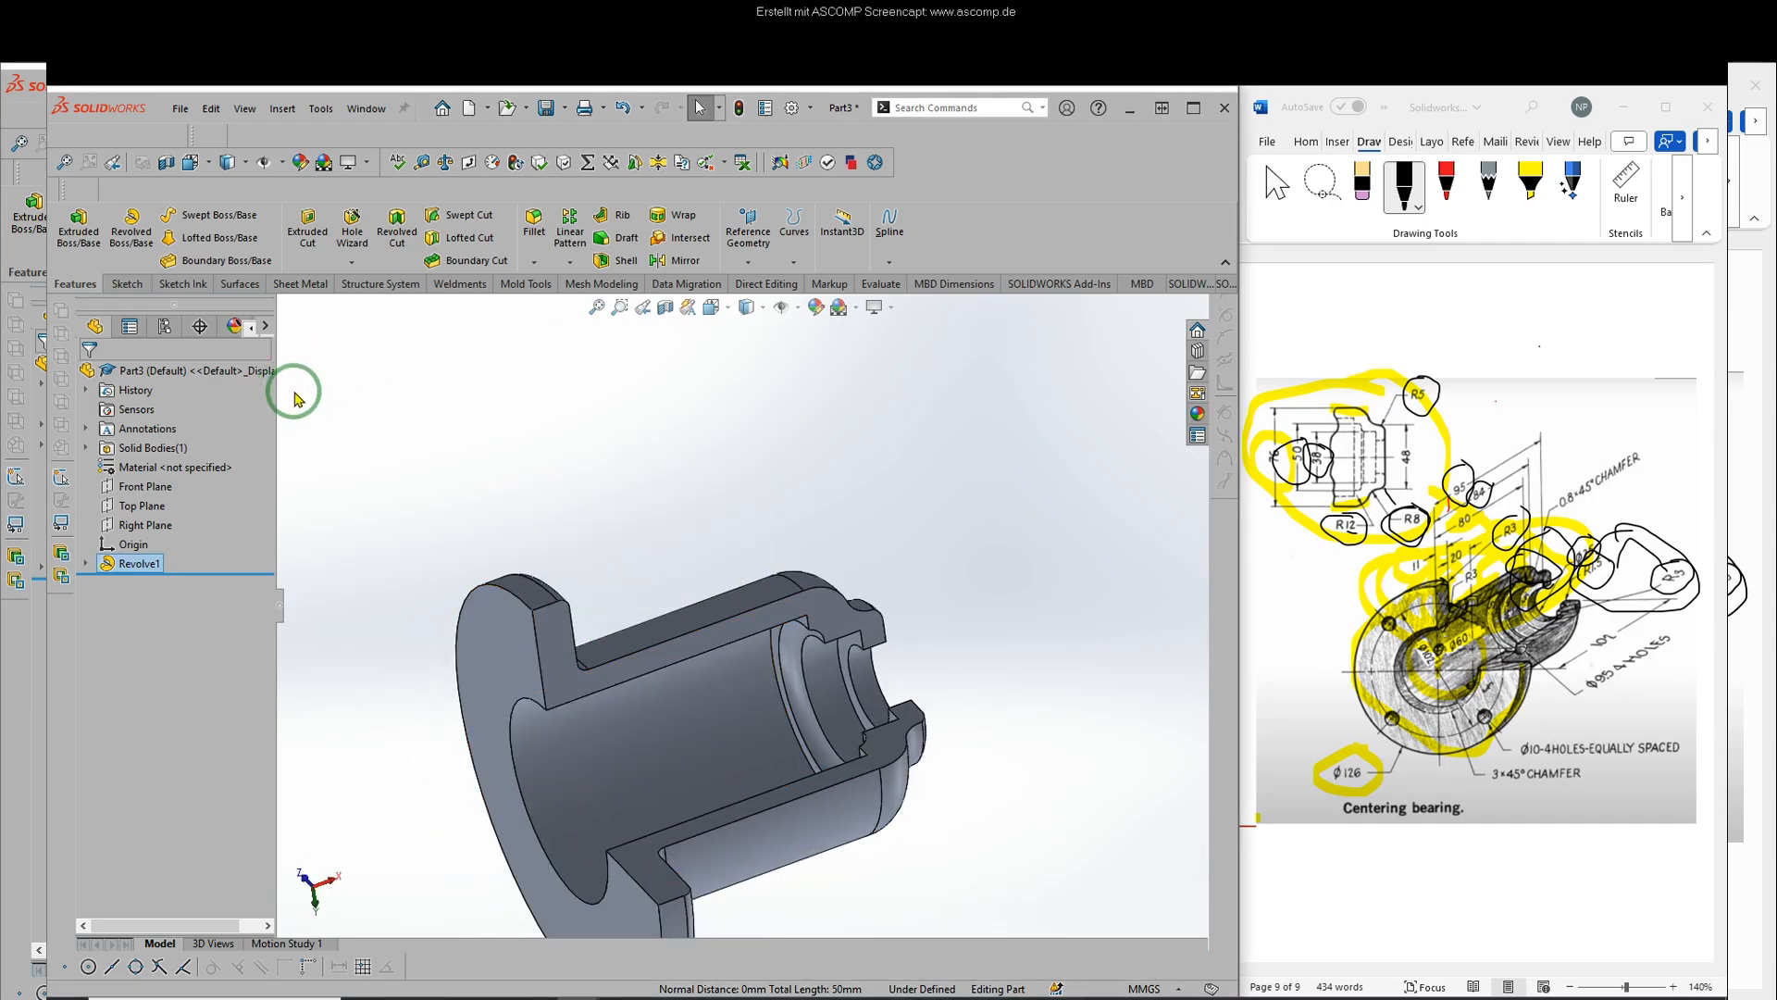
- Mark the 3×45° chamfer callout on the Word drawing and chamfer the bore's edge at the flange face 3 mm at 45°
{"action": "left_click", "coordinate": [537, 267]}
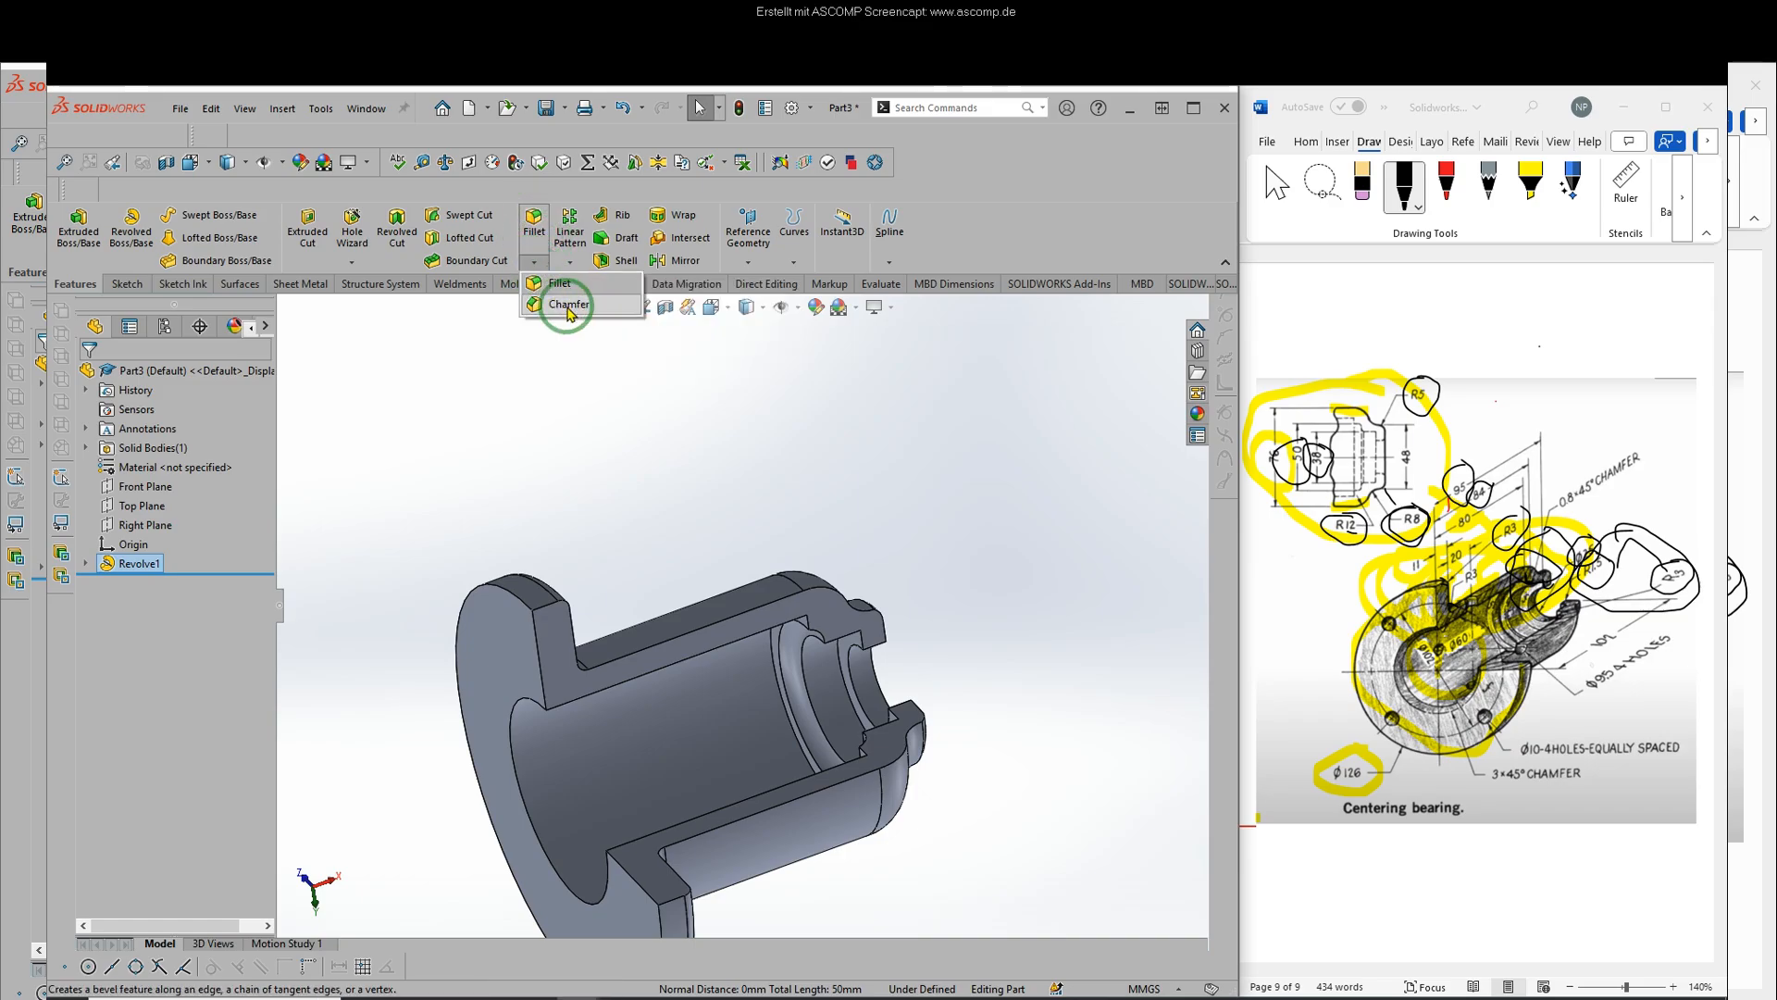
{"action": "left_click", "coordinate": [567, 302]}
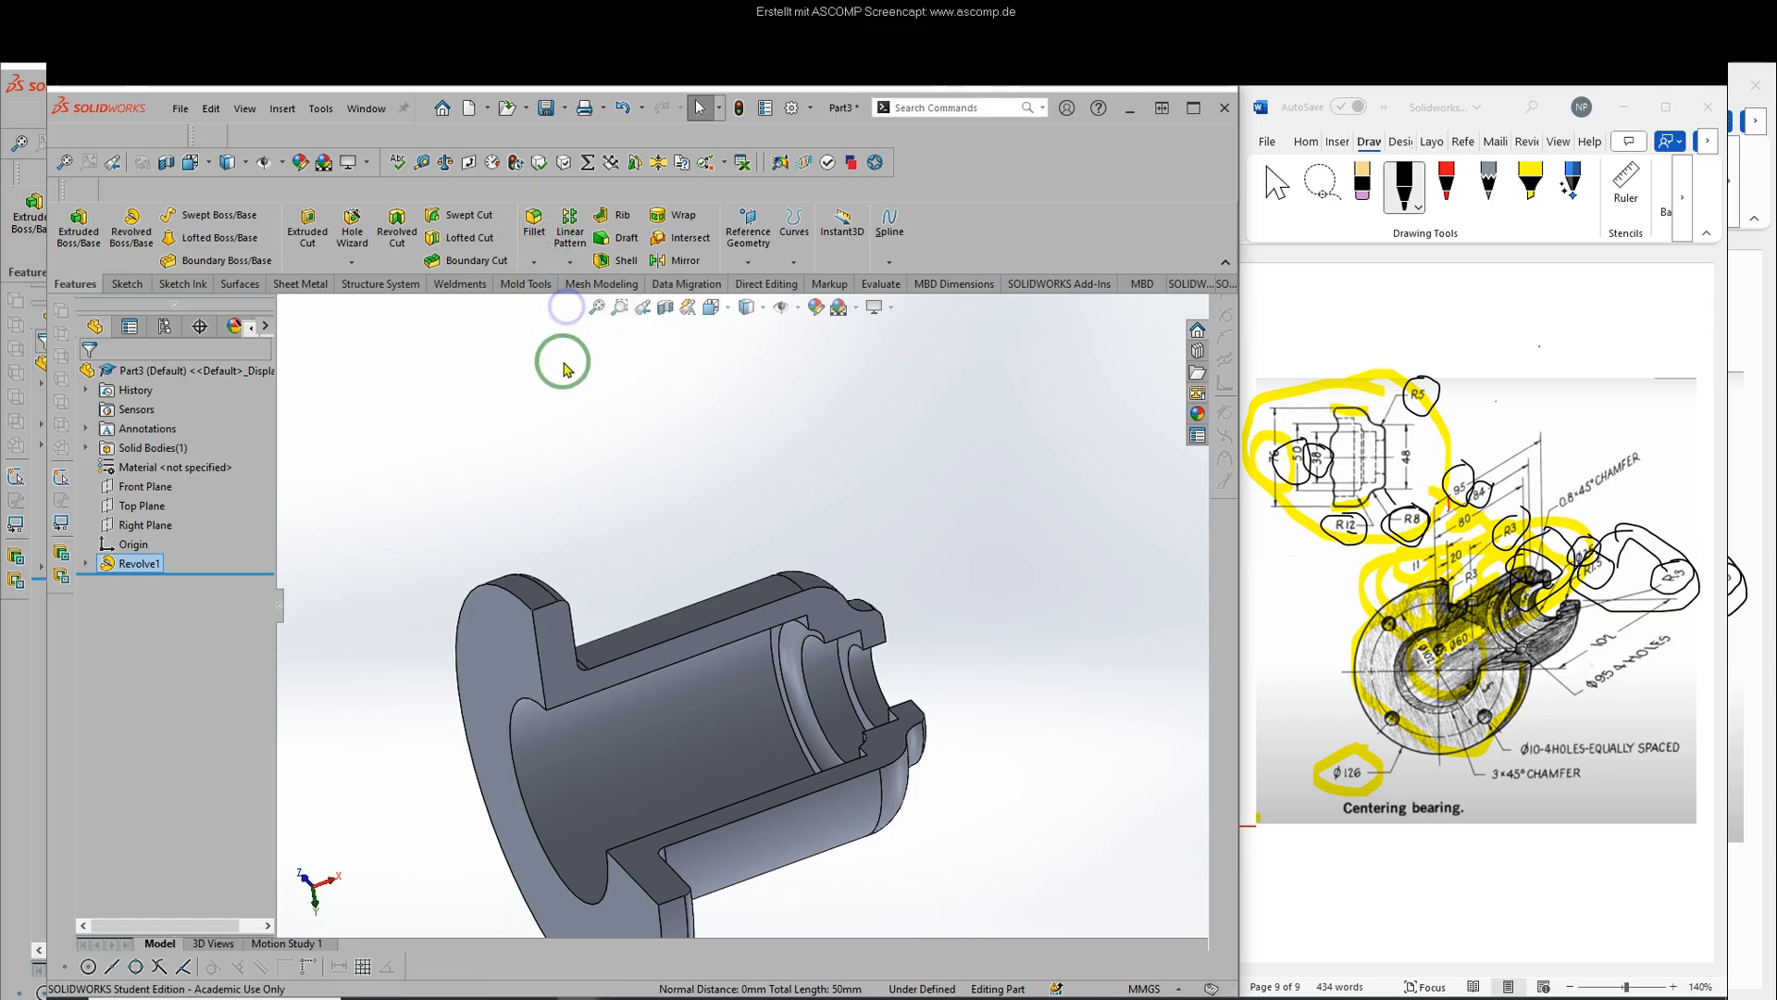
{"action": "left_click", "coordinate": [524, 802]}
{"action": "scroll", "coordinate": [446, 704], "scroll_direction": "down", "scroll_amount": 1}
{"action": "scroll", "coordinate": [500, 745], "scroll_direction": "up", "scroll_amount": 3}
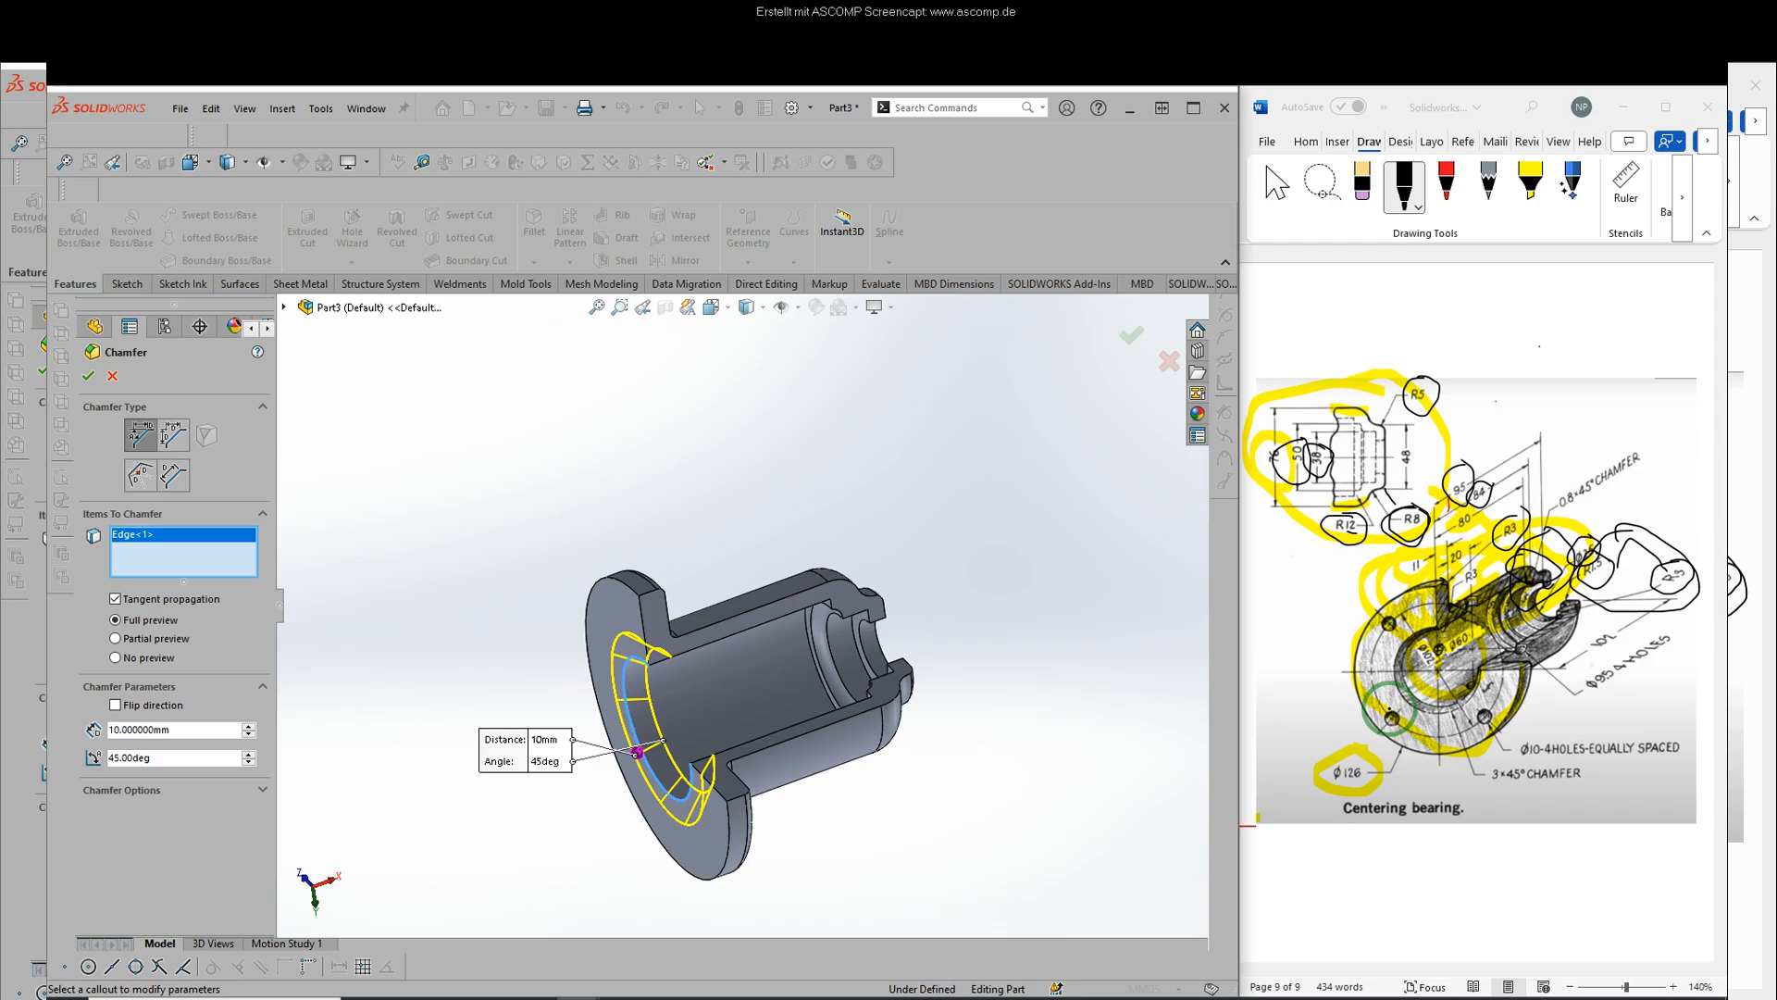
{"action": "left_click", "coordinate": [1521, 774]}
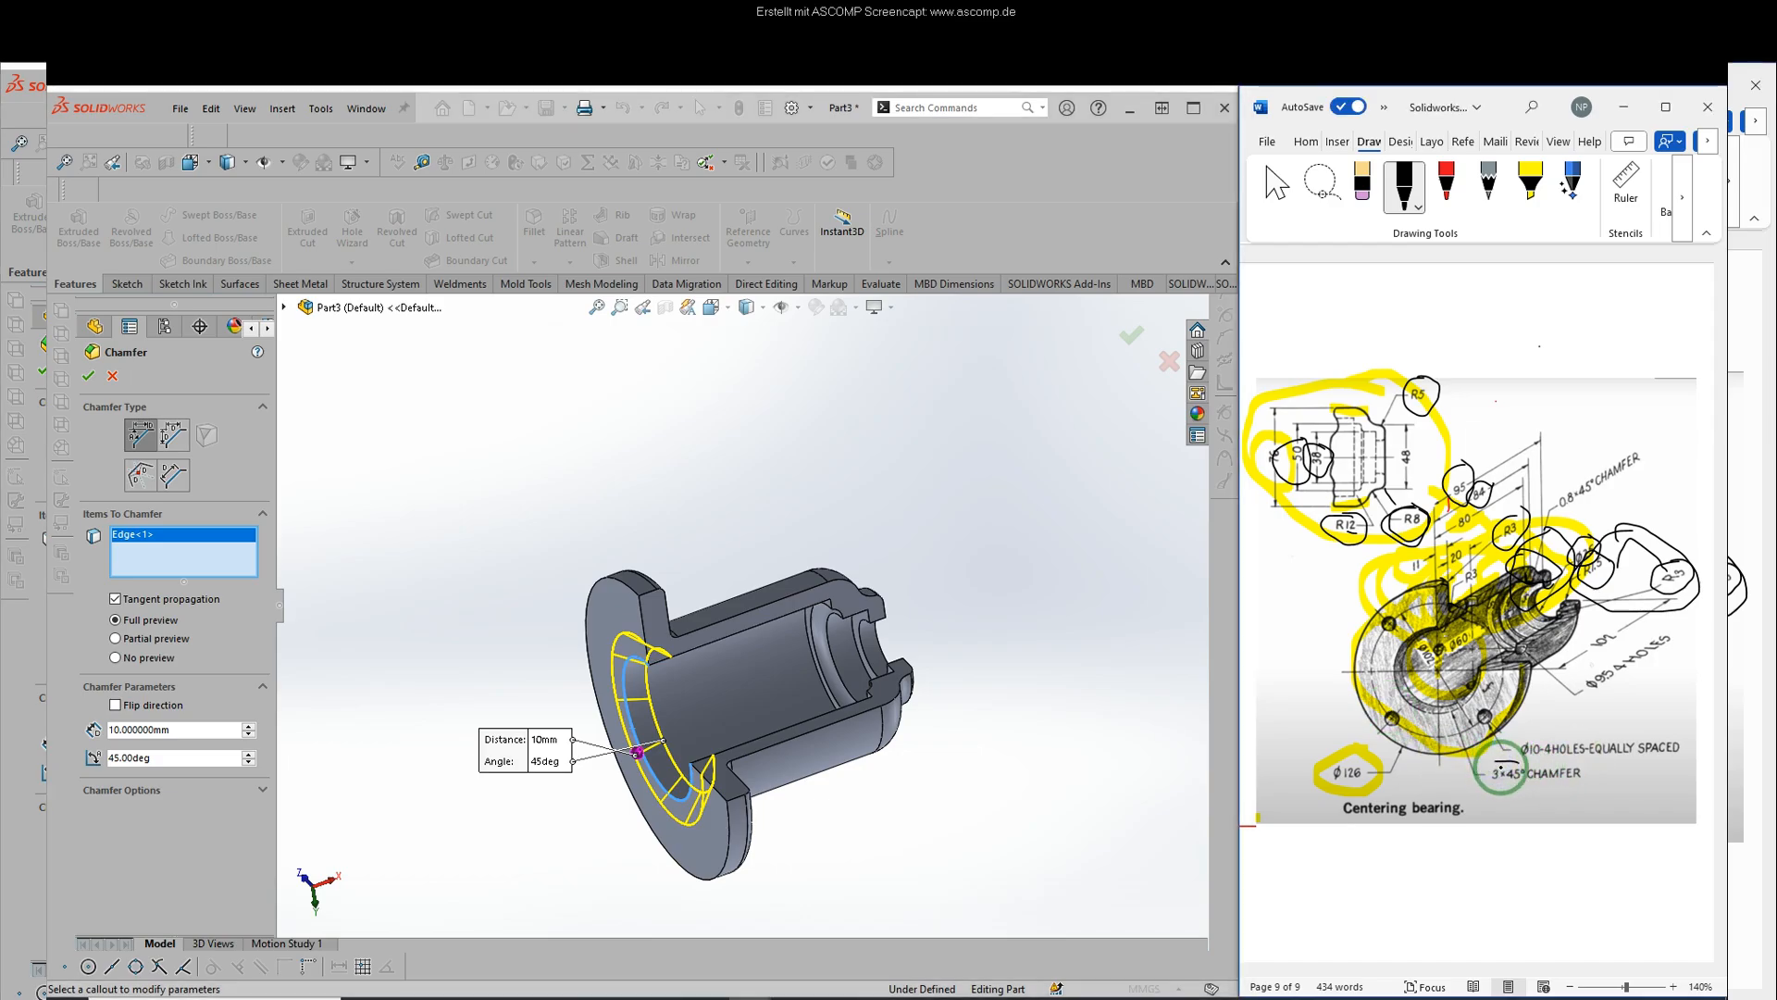
{"action": "mouse_move", "coordinate": [1495, 784]}
{"action": "left_mouse_down"}
{"action": "mouse_move", "coordinate": [1492, 760]}
{"action": "mouse_move", "coordinate": [1516, 785]}
{"action": "mouse_move", "coordinate": [1584, 780]}
{"action": "left_mouse_up"}
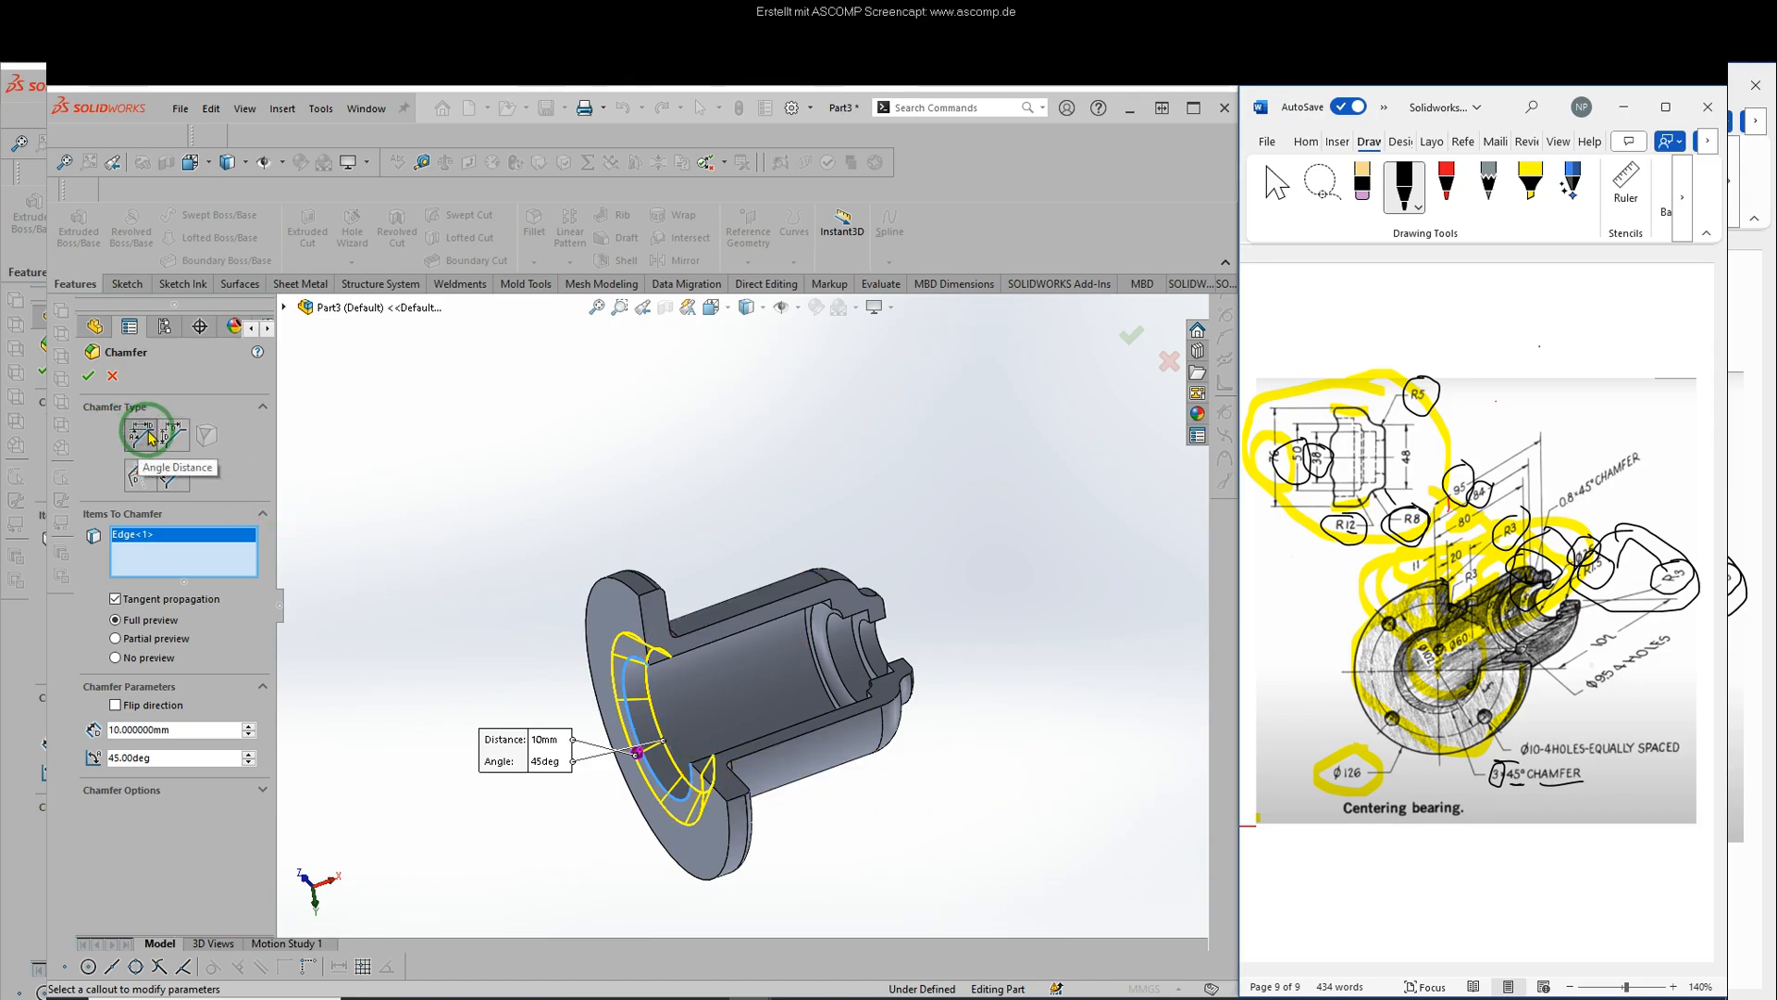
{"action": "left_click", "coordinate": [182, 728]}
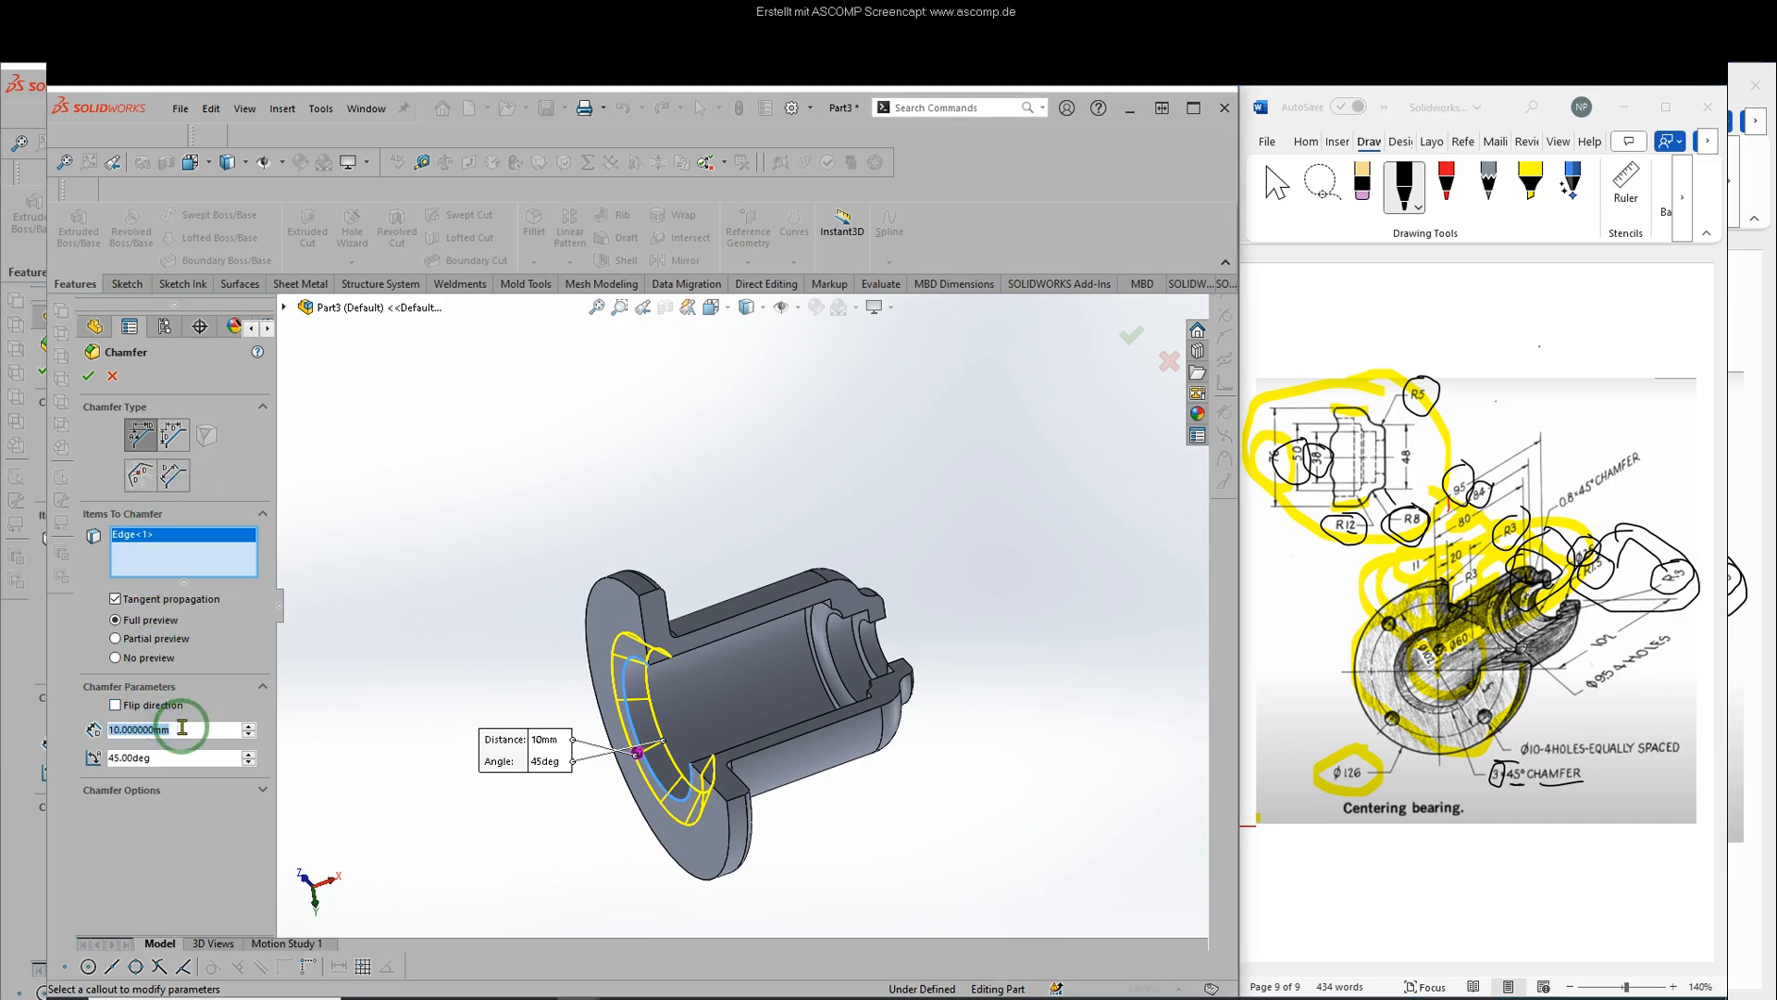
{"action": "type", "text": "3"}
{"action": "key", "text": "Return"}
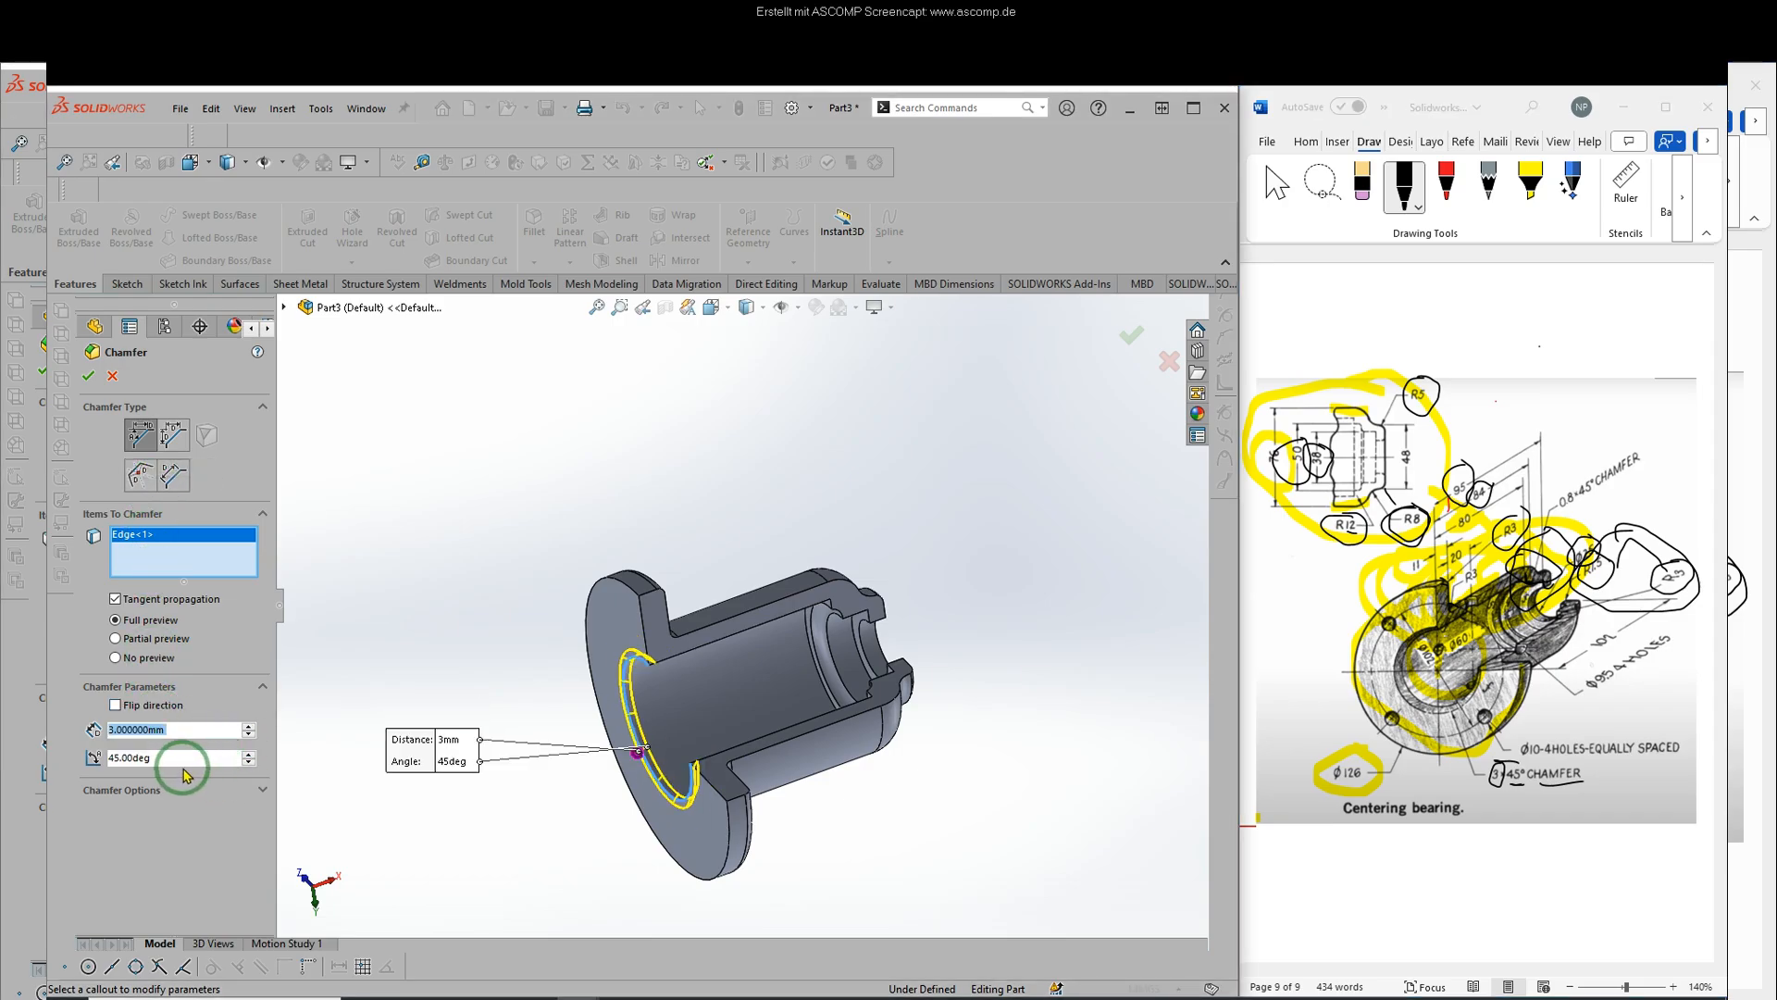
{"action": "left_click", "coordinate": [176, 759]}
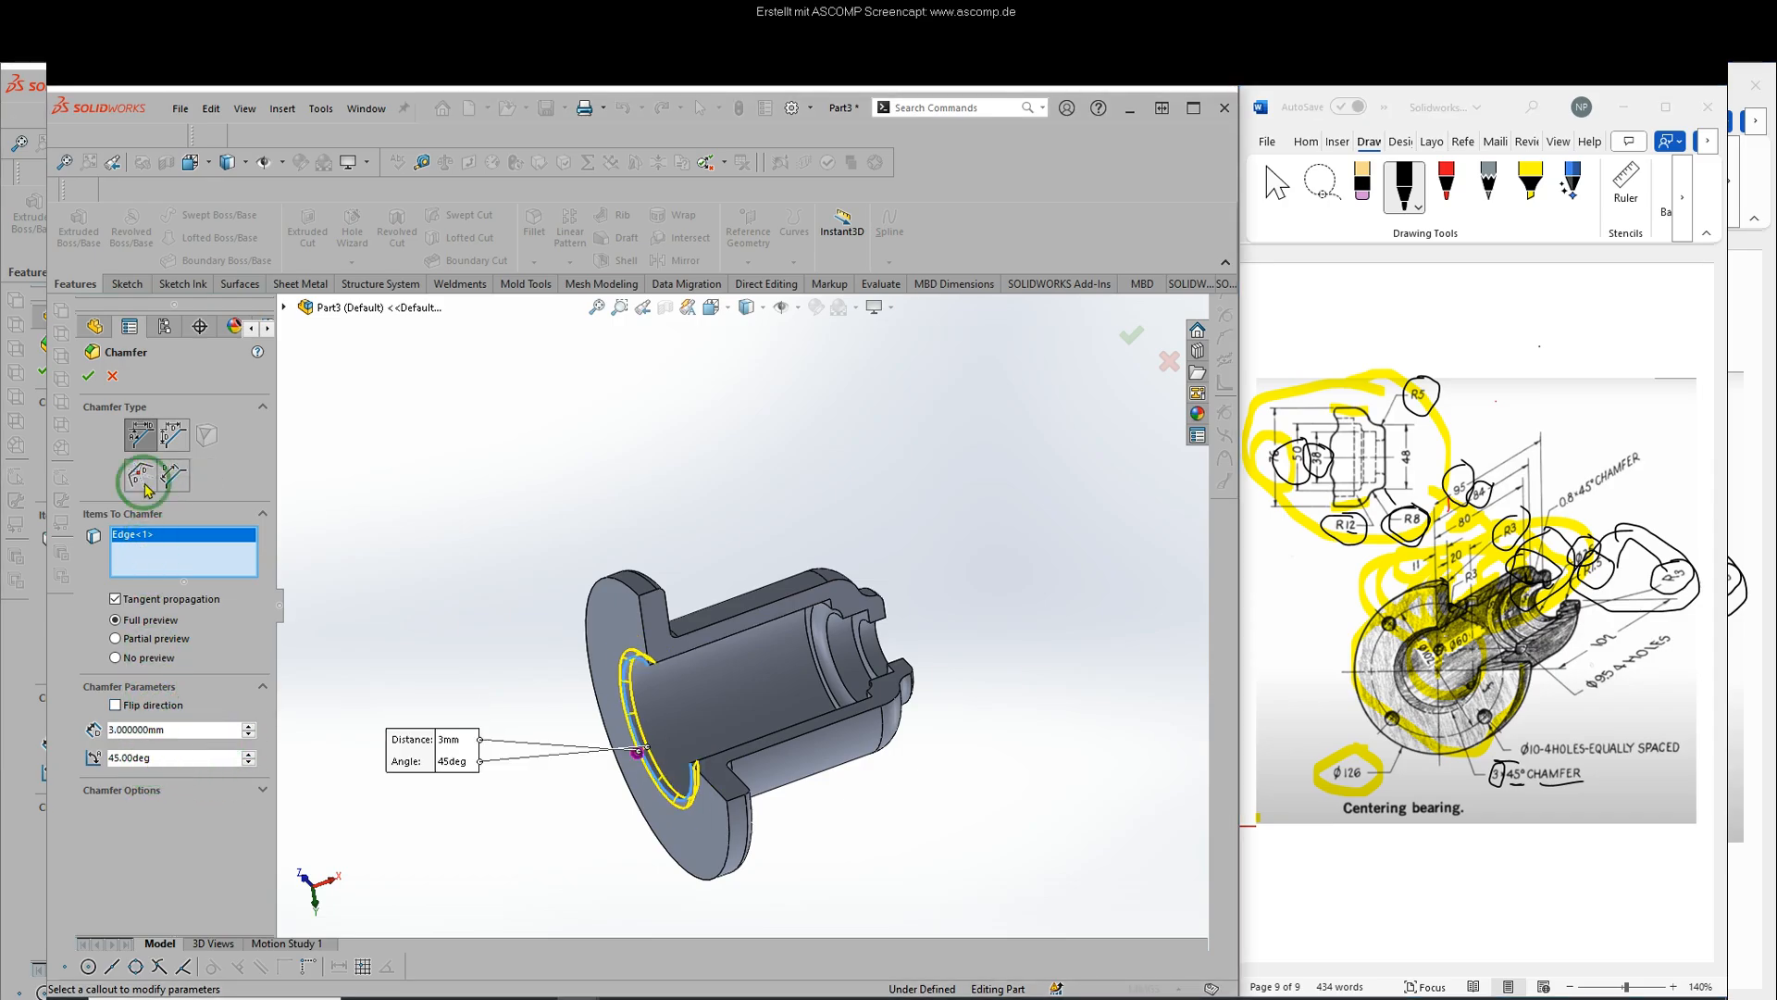
{"action": "left_click", "coordinate": [89, 375]}
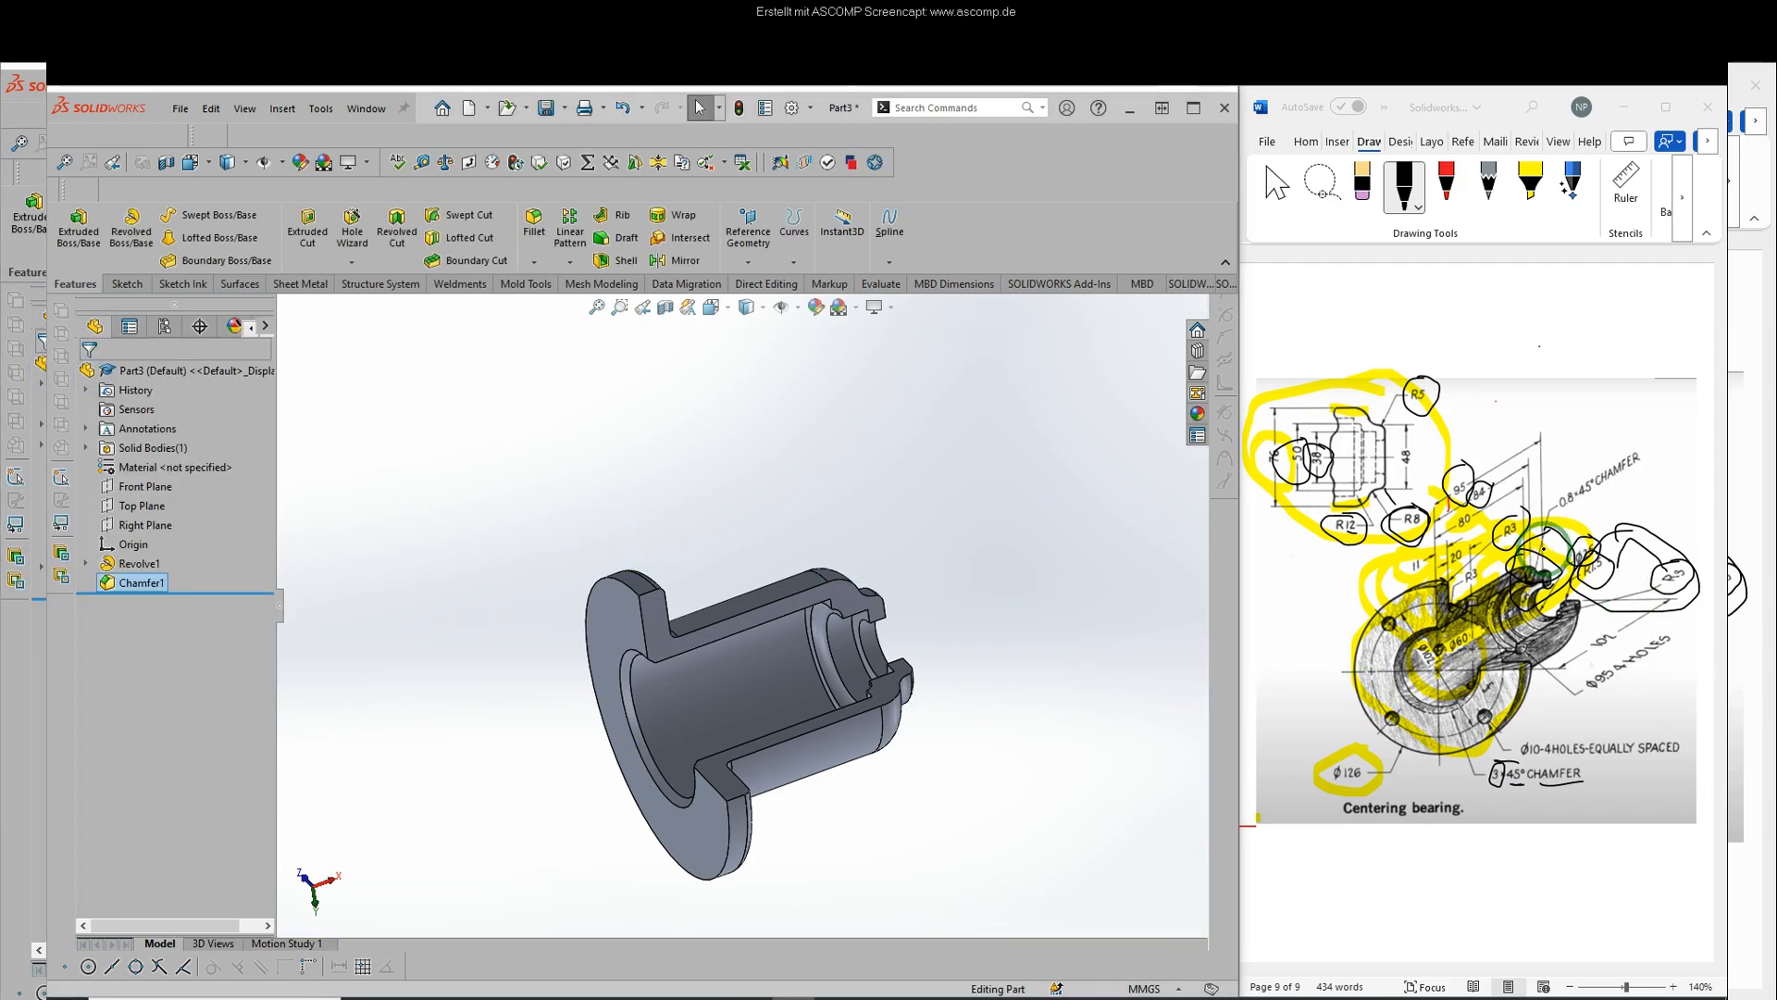
- Circle the 0.8×45° callout on the Word drawing and chamfer the end section's inner bore edge 0.8 mm at 45°
{"action": "mouse_move", "coordinate": [1615, 439]}
{"action": "left_mouse_down"}
{"action": "mouse_move", "coordinate": [1573, 514]}
{"action": "mouse_move", "coordinate": [1657, 477]}
{"action": "mouse_move", "coordinate": [1641, 442]}
{"action": "mouse_move", "coordinate": [1574, 462]}
{"action": "mouse_move", "coordinate": [1564, 518]}
{"action": "mouse_move", "coordinate": [1609, 497]}
{"action": "left_mouse_up"}
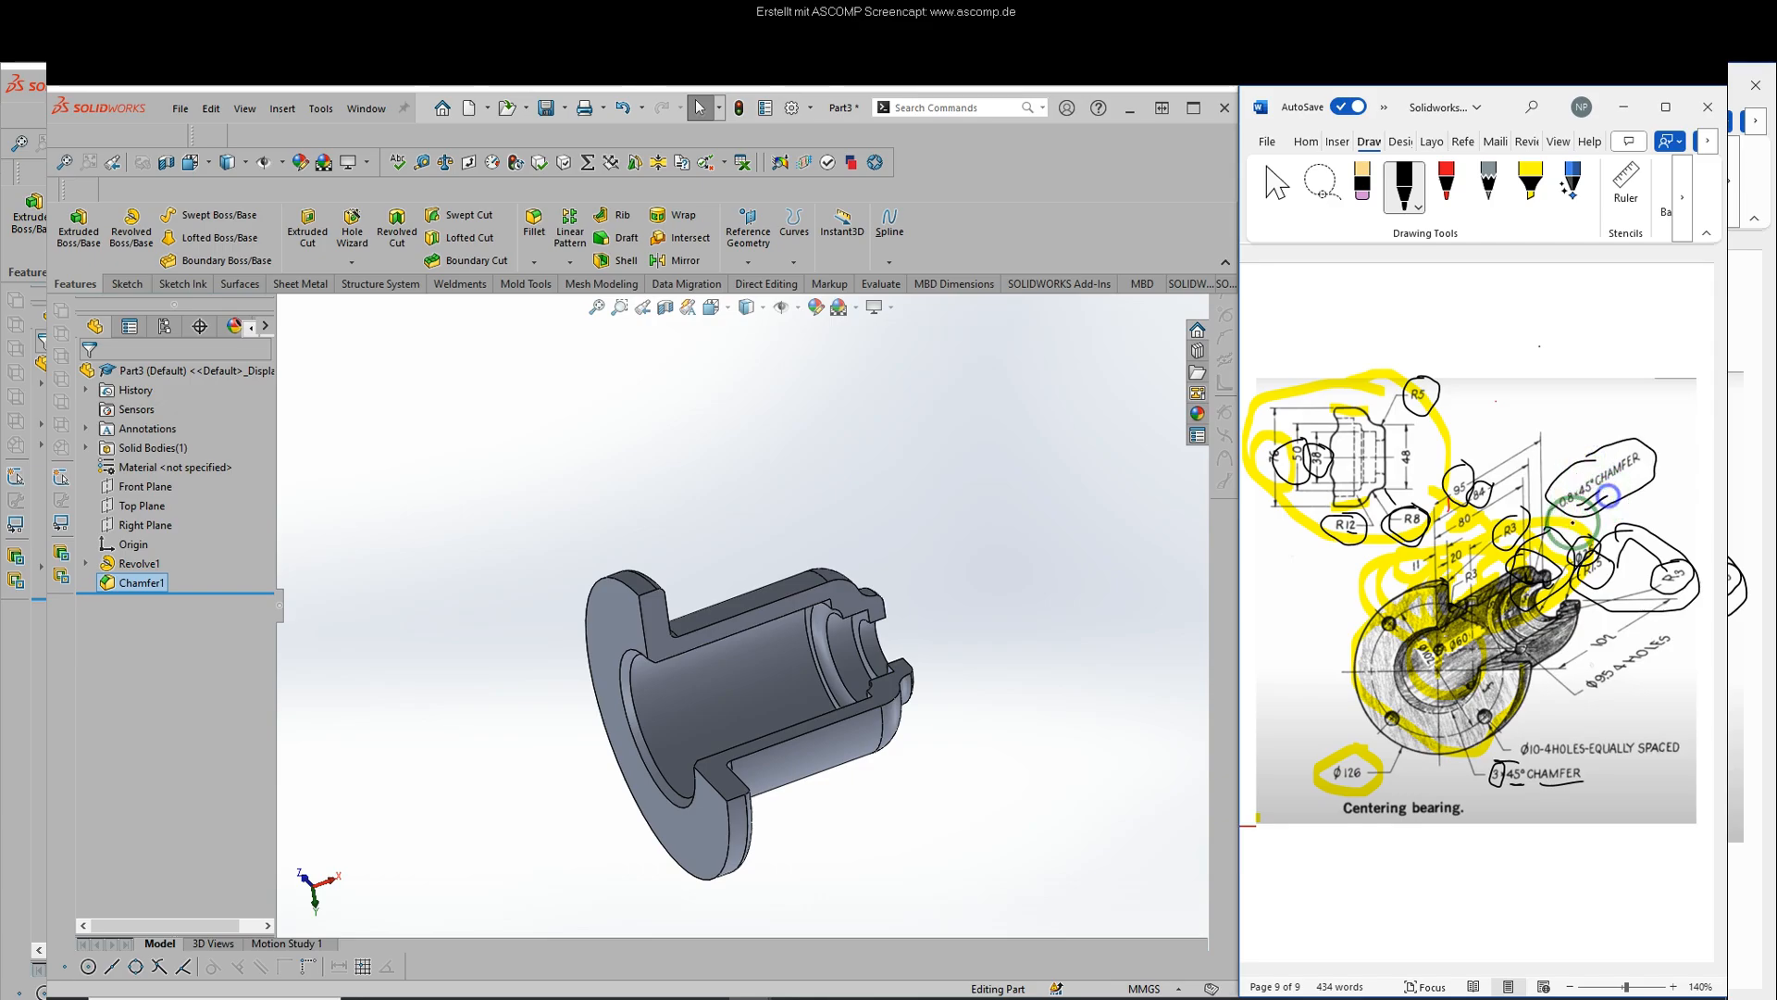
{"action": "left_click", "coordinate": [533, 264]}
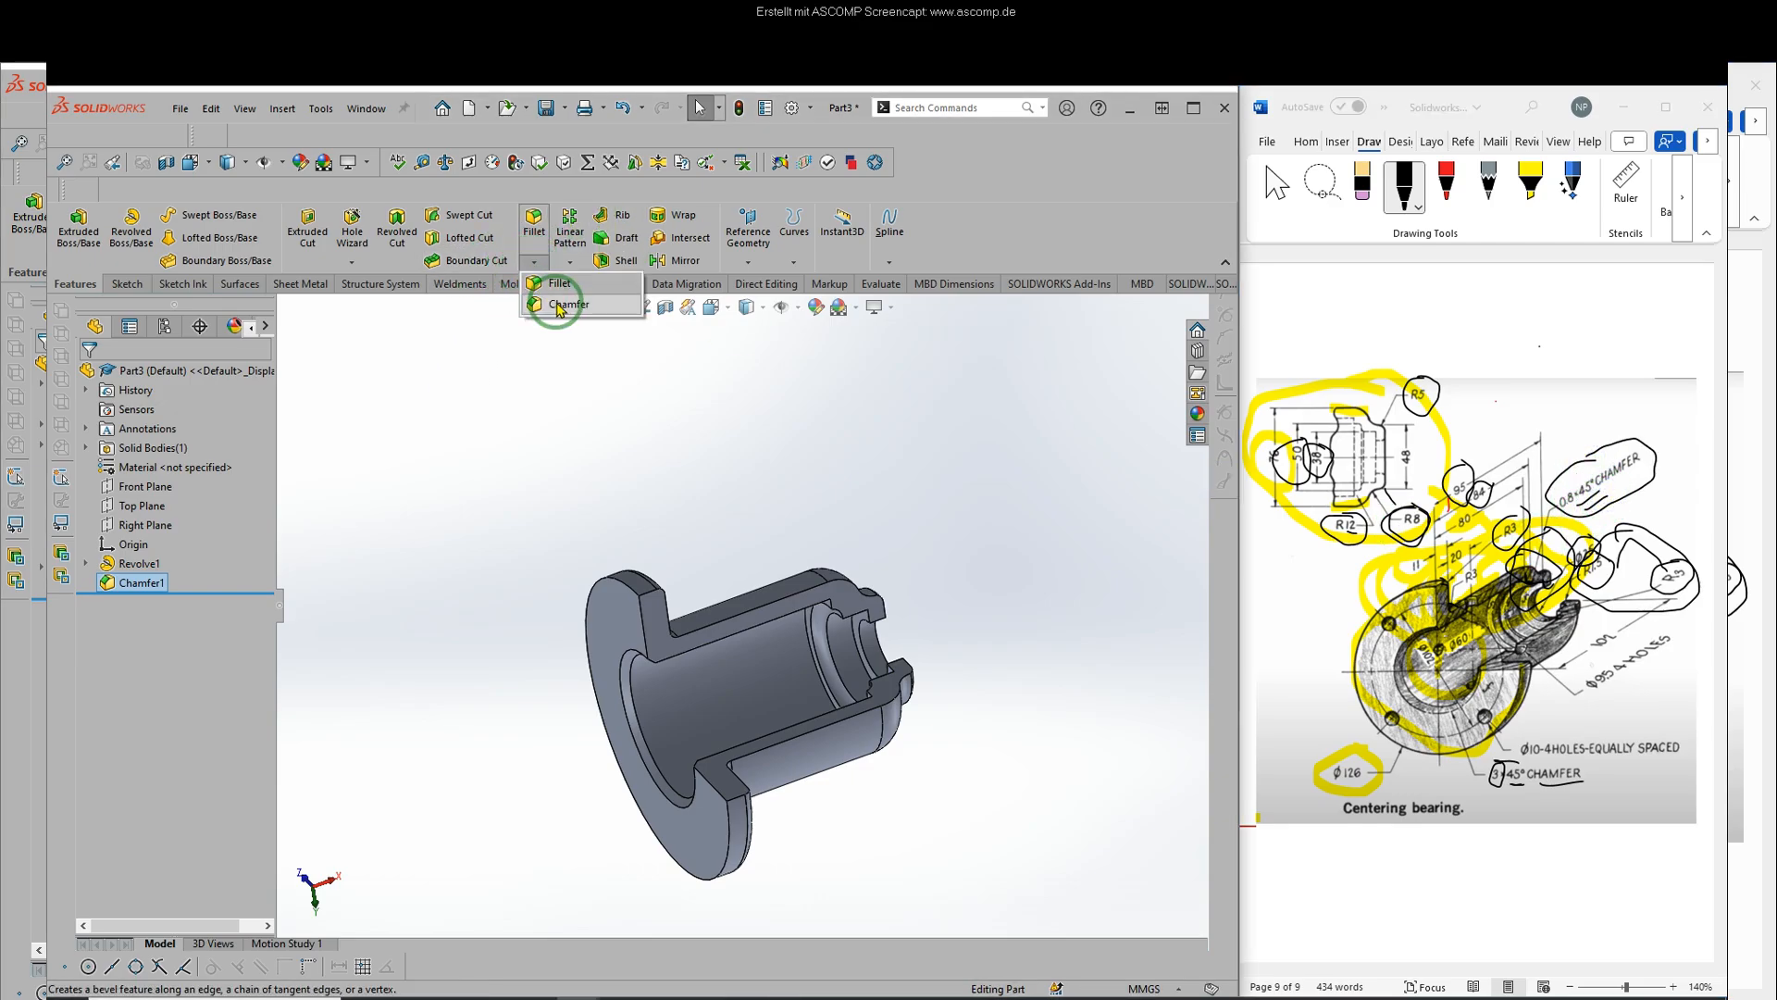
{"action": "left_click", "coordinate": [556, 305]}
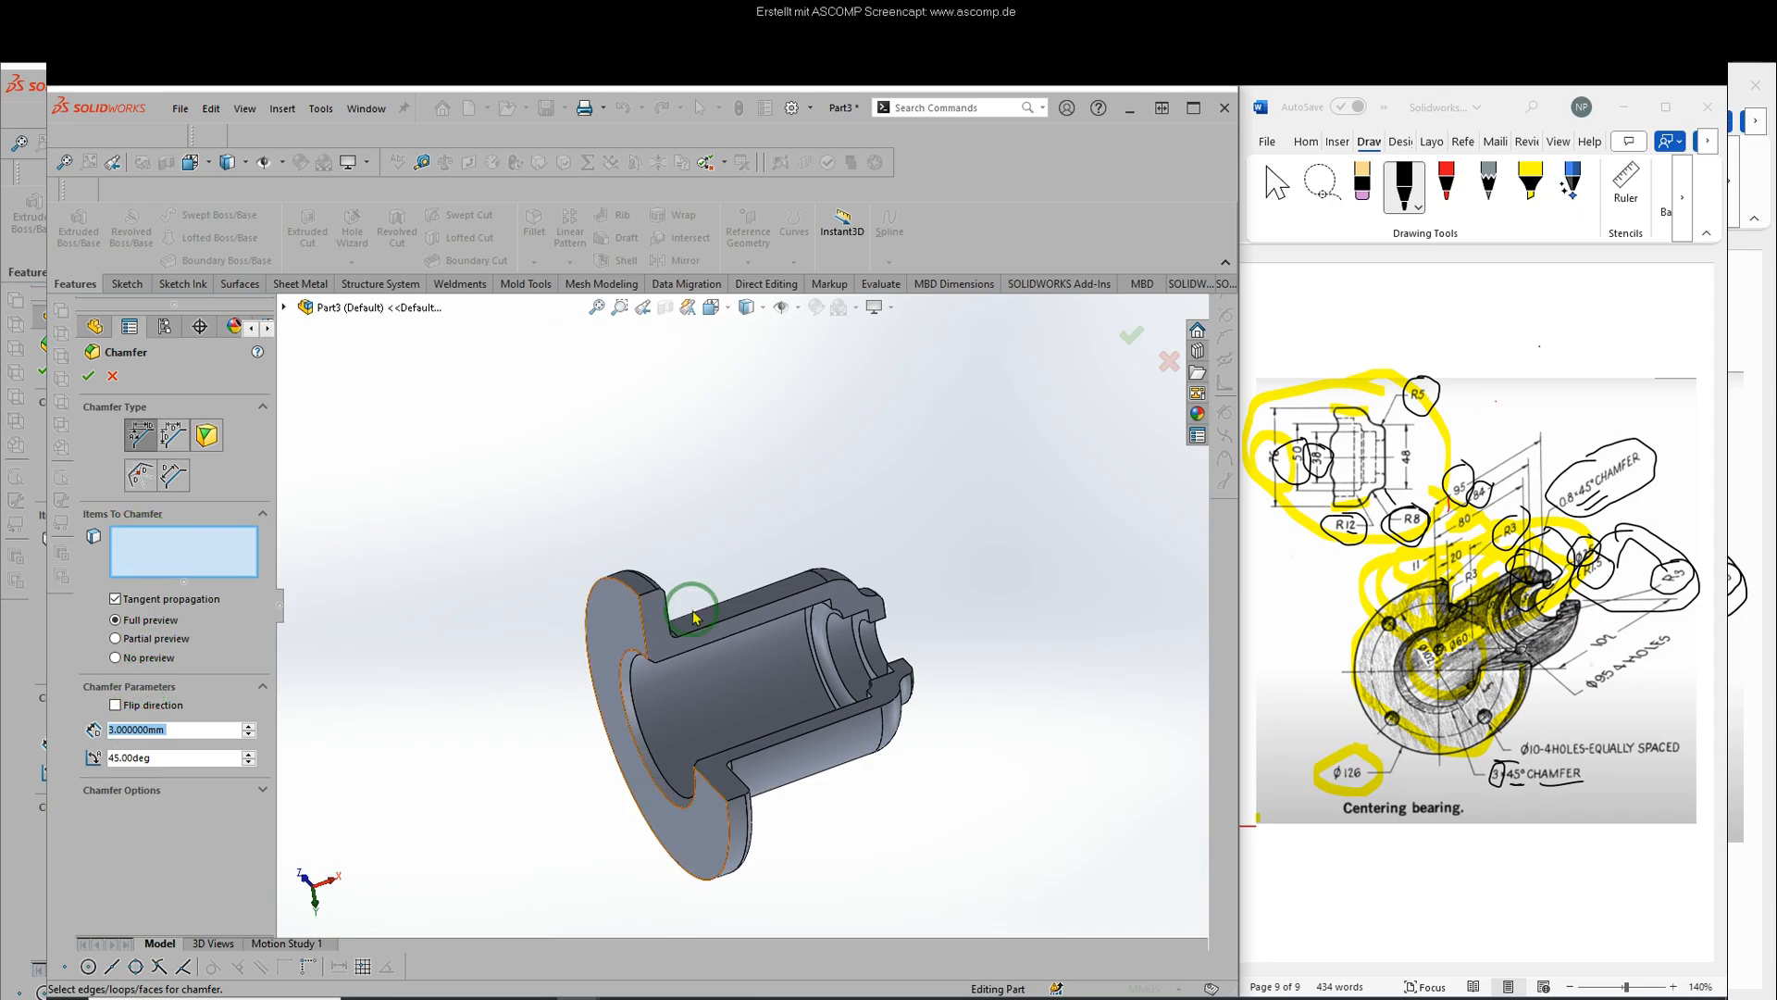
{"action": "left_click", "coordinate": [830, 647]}
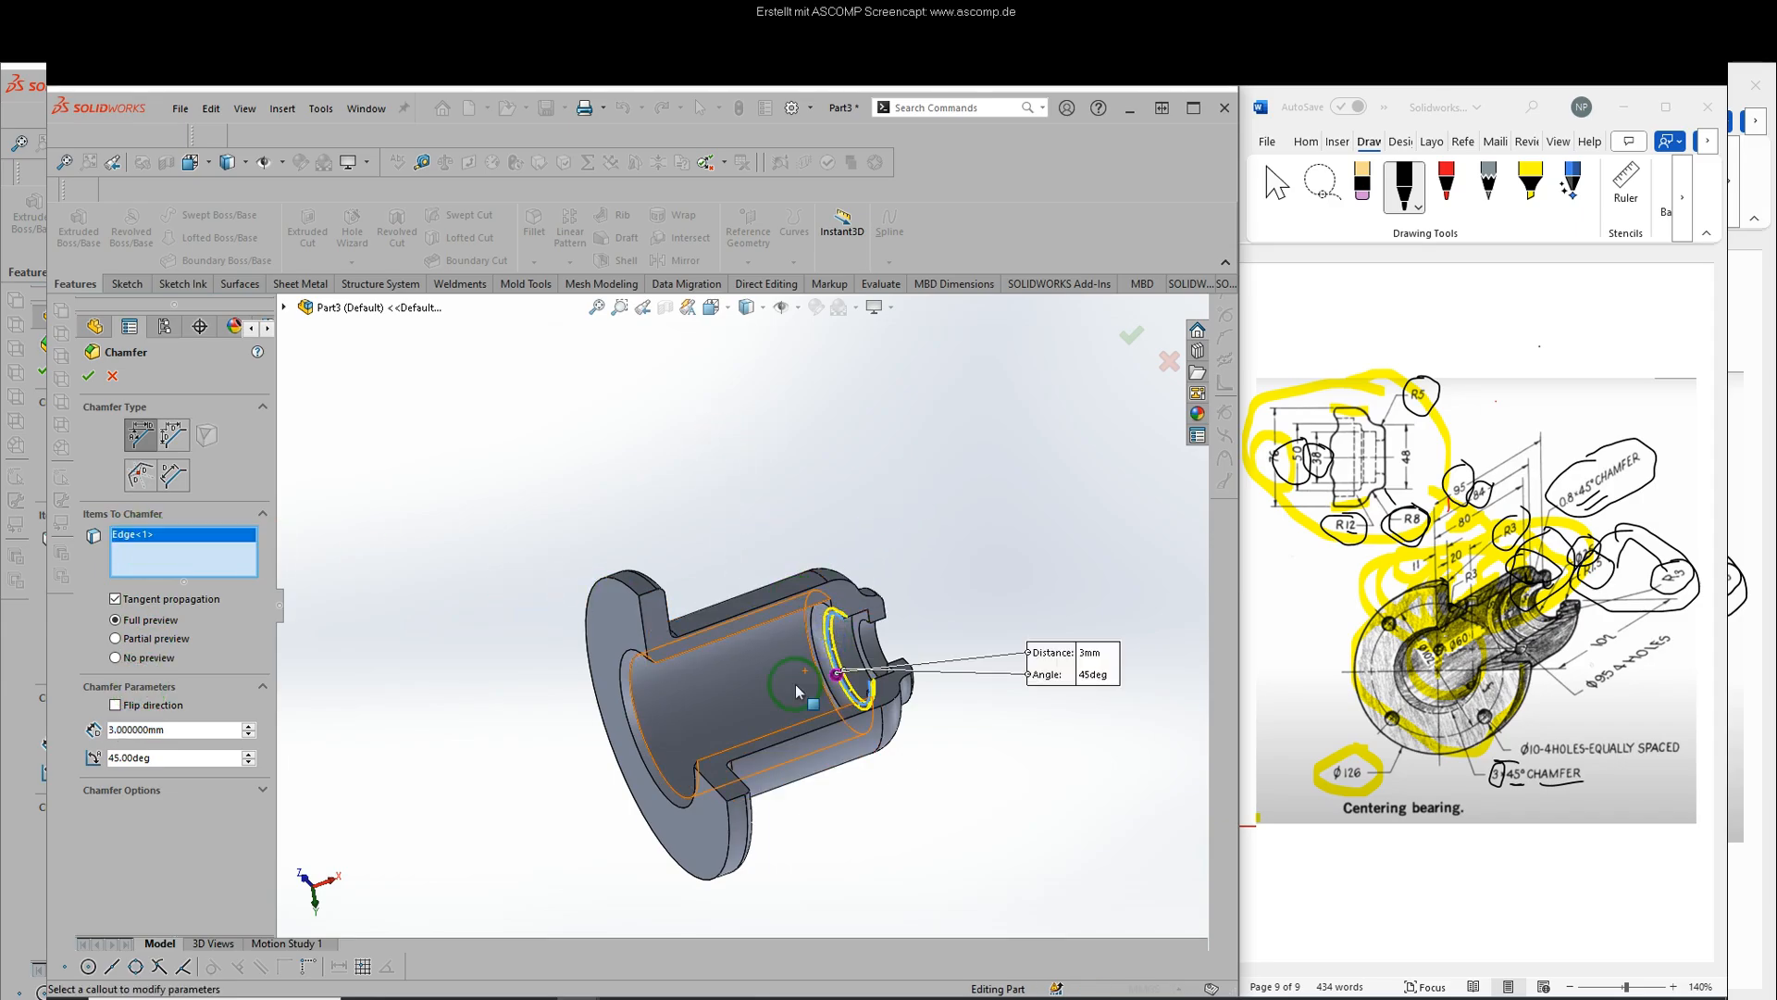
{"action": "double_click", "coordinate": [158, 731]}
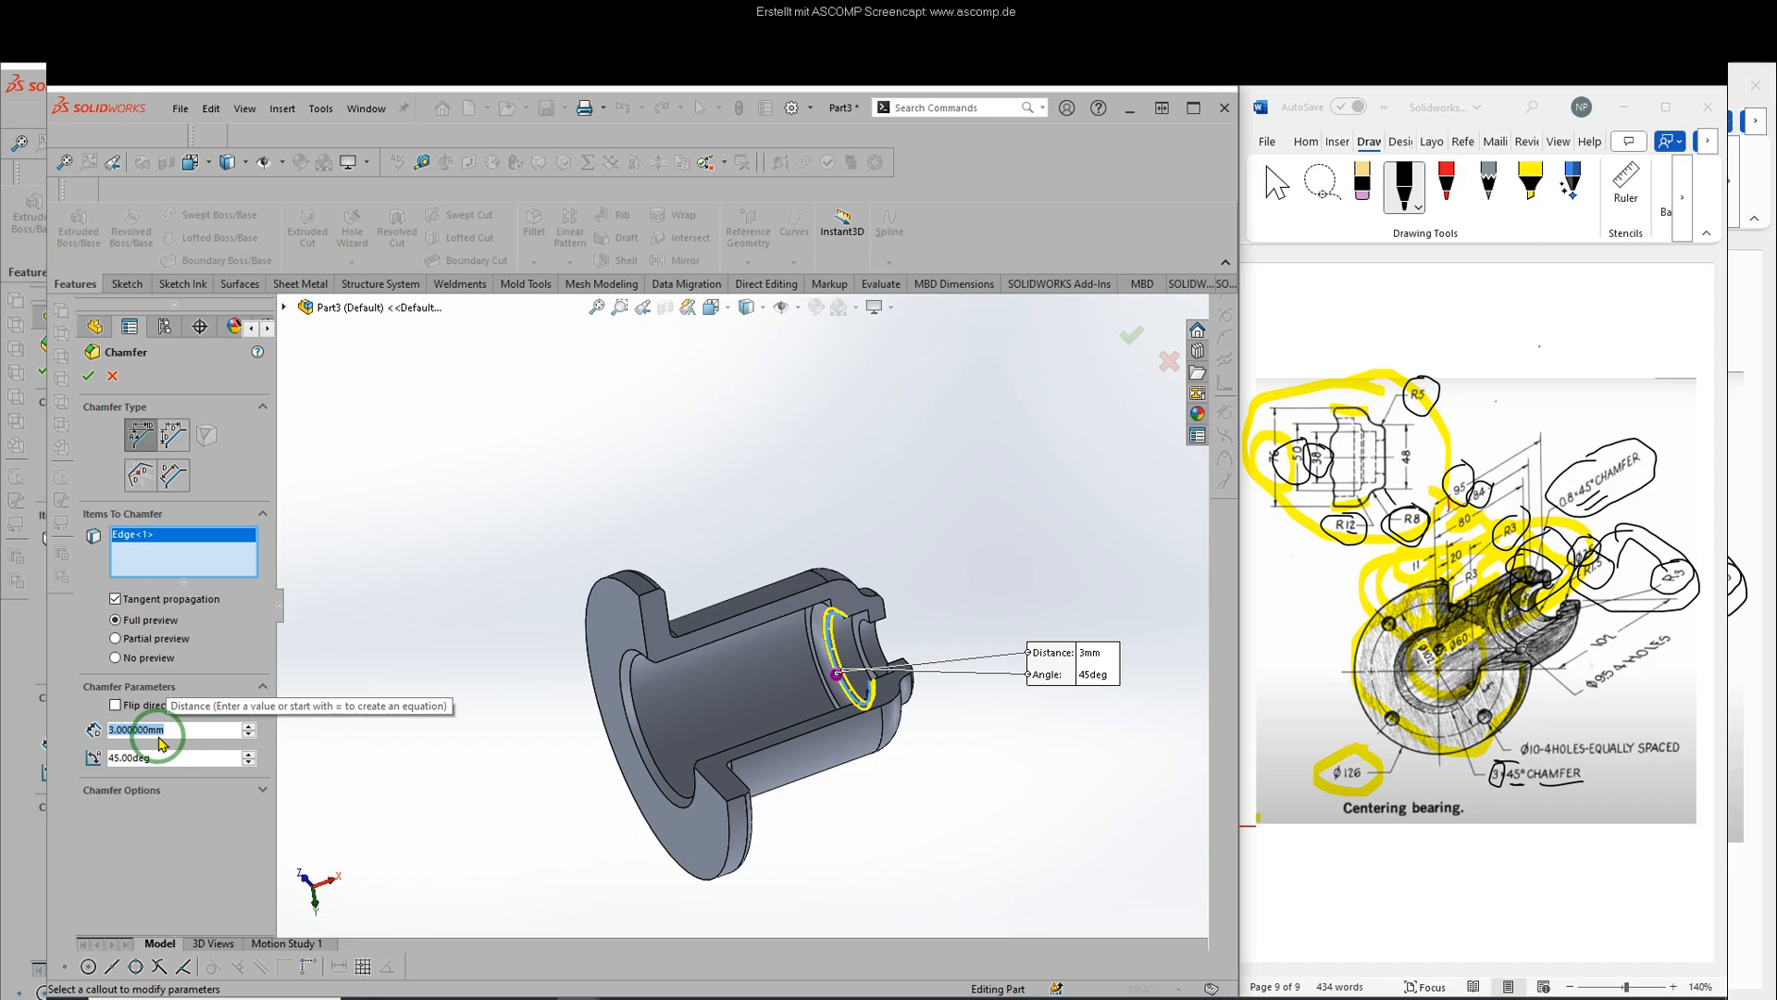
{"action": "type", "text": "0.8"}
{"action": "key", "text": "Return"}
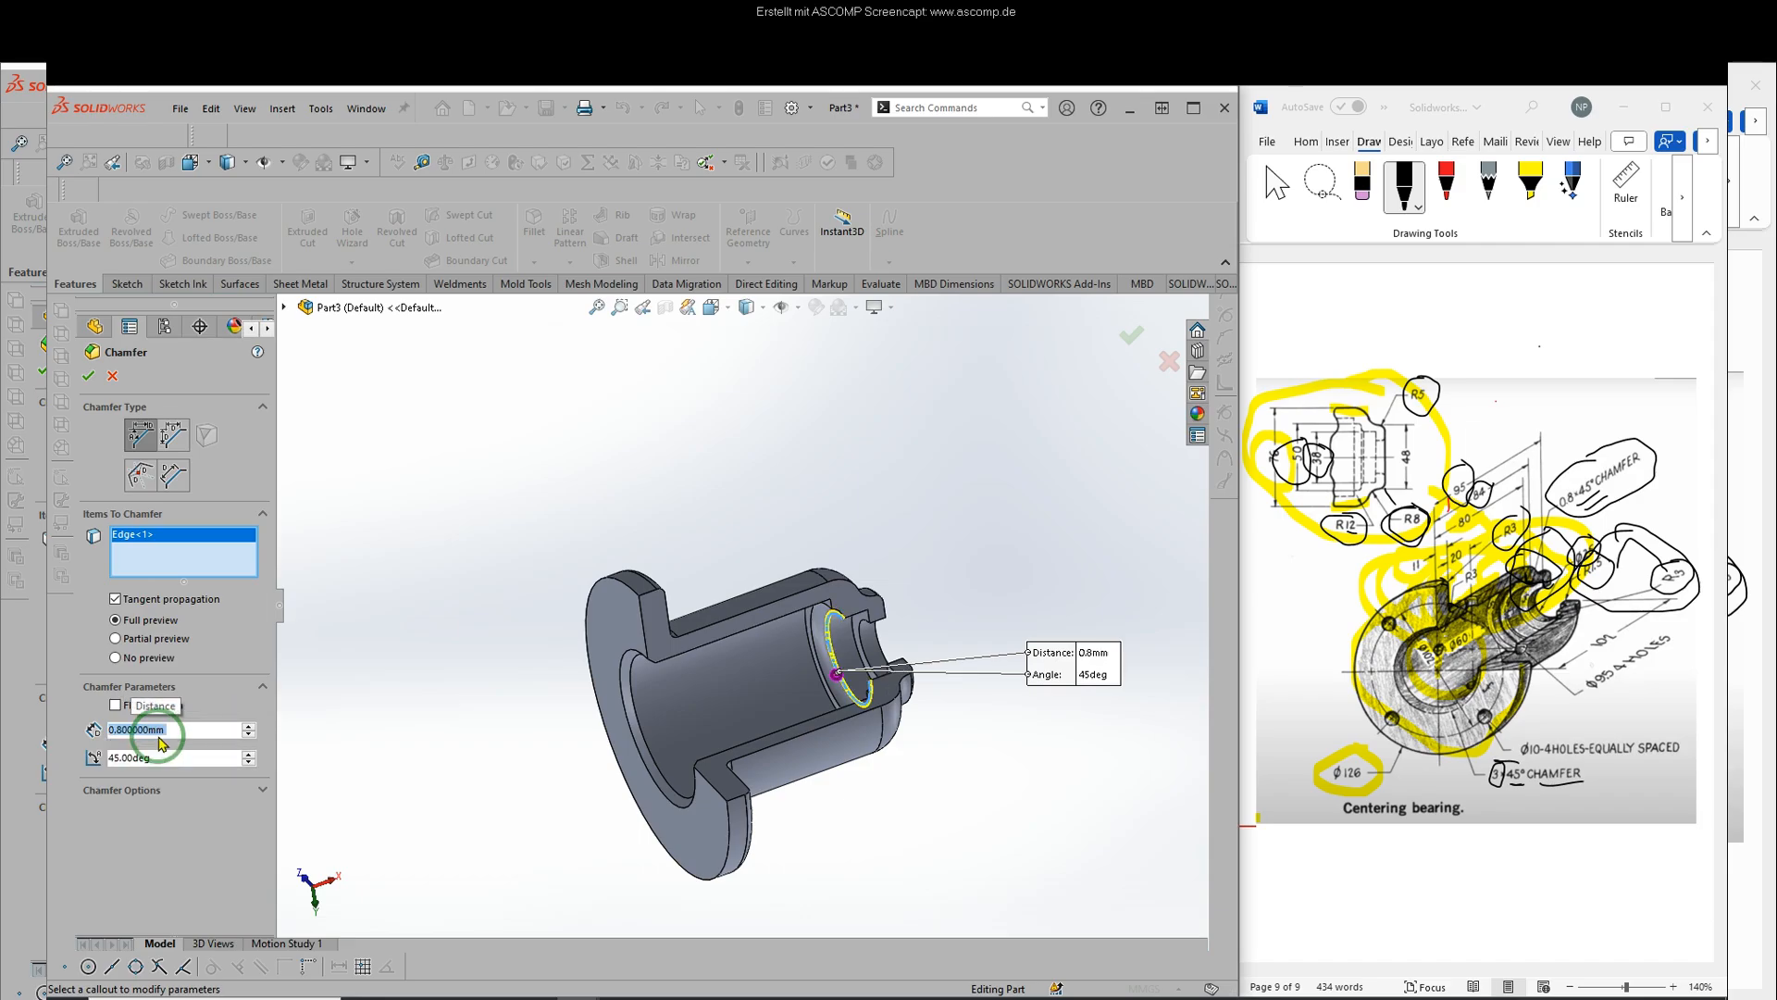
{"action": "left_click", "coordinate": [83, 380]}
- Mark the Ø10 four-holes callout on the Word drawing and draw a diagonal line through the upper flange hole to the center
{"action": "scroll", "coordinate": [753, 484], "scroll_direction": "up", "scroll_amount": 3}
{"action": "middle_click_drag", "start_coordinate": [754, 484], "coordinate": [662, 485]}
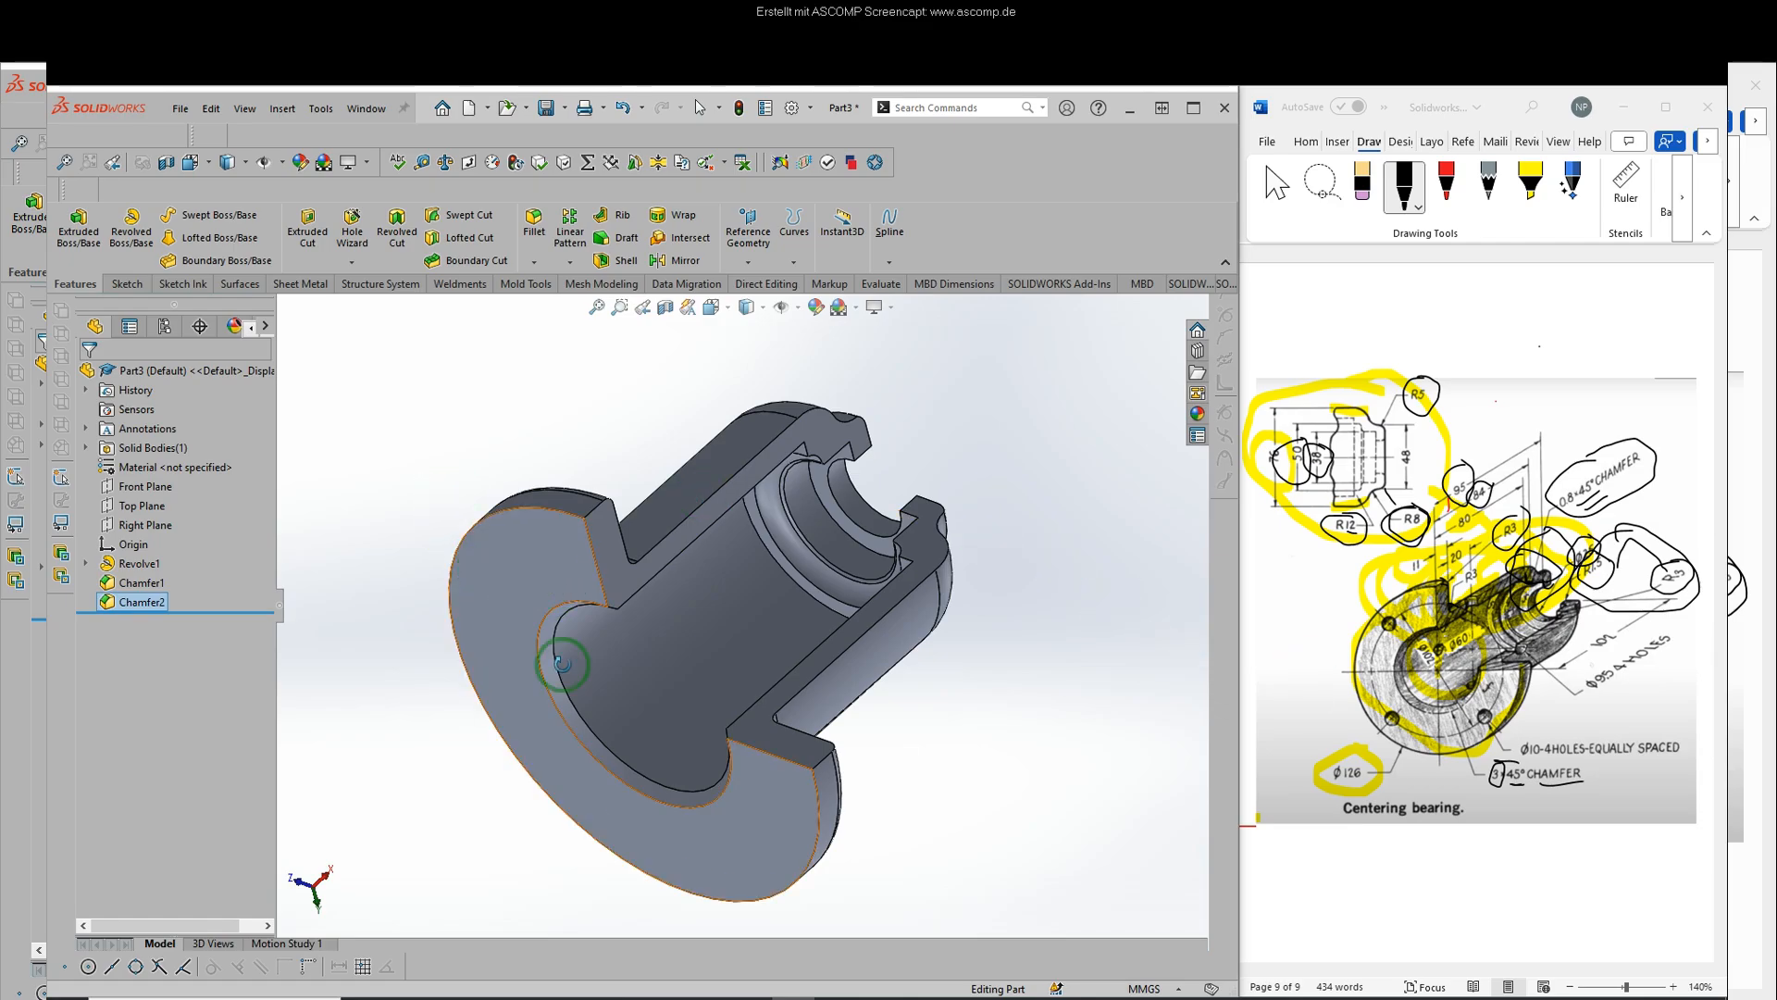
{"action": "mouse_move", "coordinate": [1535, 736]}
{"action": "left_mouse_down"}
{"action": "mouse_move", "coordinate": [1534, 766]}
{"action": "mouse_move", "coordinate": [1536, 734]}
{"action": "mouse_move", "coordinate": [1571, 757]}
{"action": "mouse_move", "coordinate": [1671, 758]}
{"action": "mouse_move", "coordinate": [1525, 738]}
{"action": "mouse_move", "coordinate": [1607, 775]}
{"action": "mouse_move", "coordinate": [1688, 749]}
{"action": "mouse_move", "coordinate": [1525, 742]}
{"action": "left_mouse_up"}
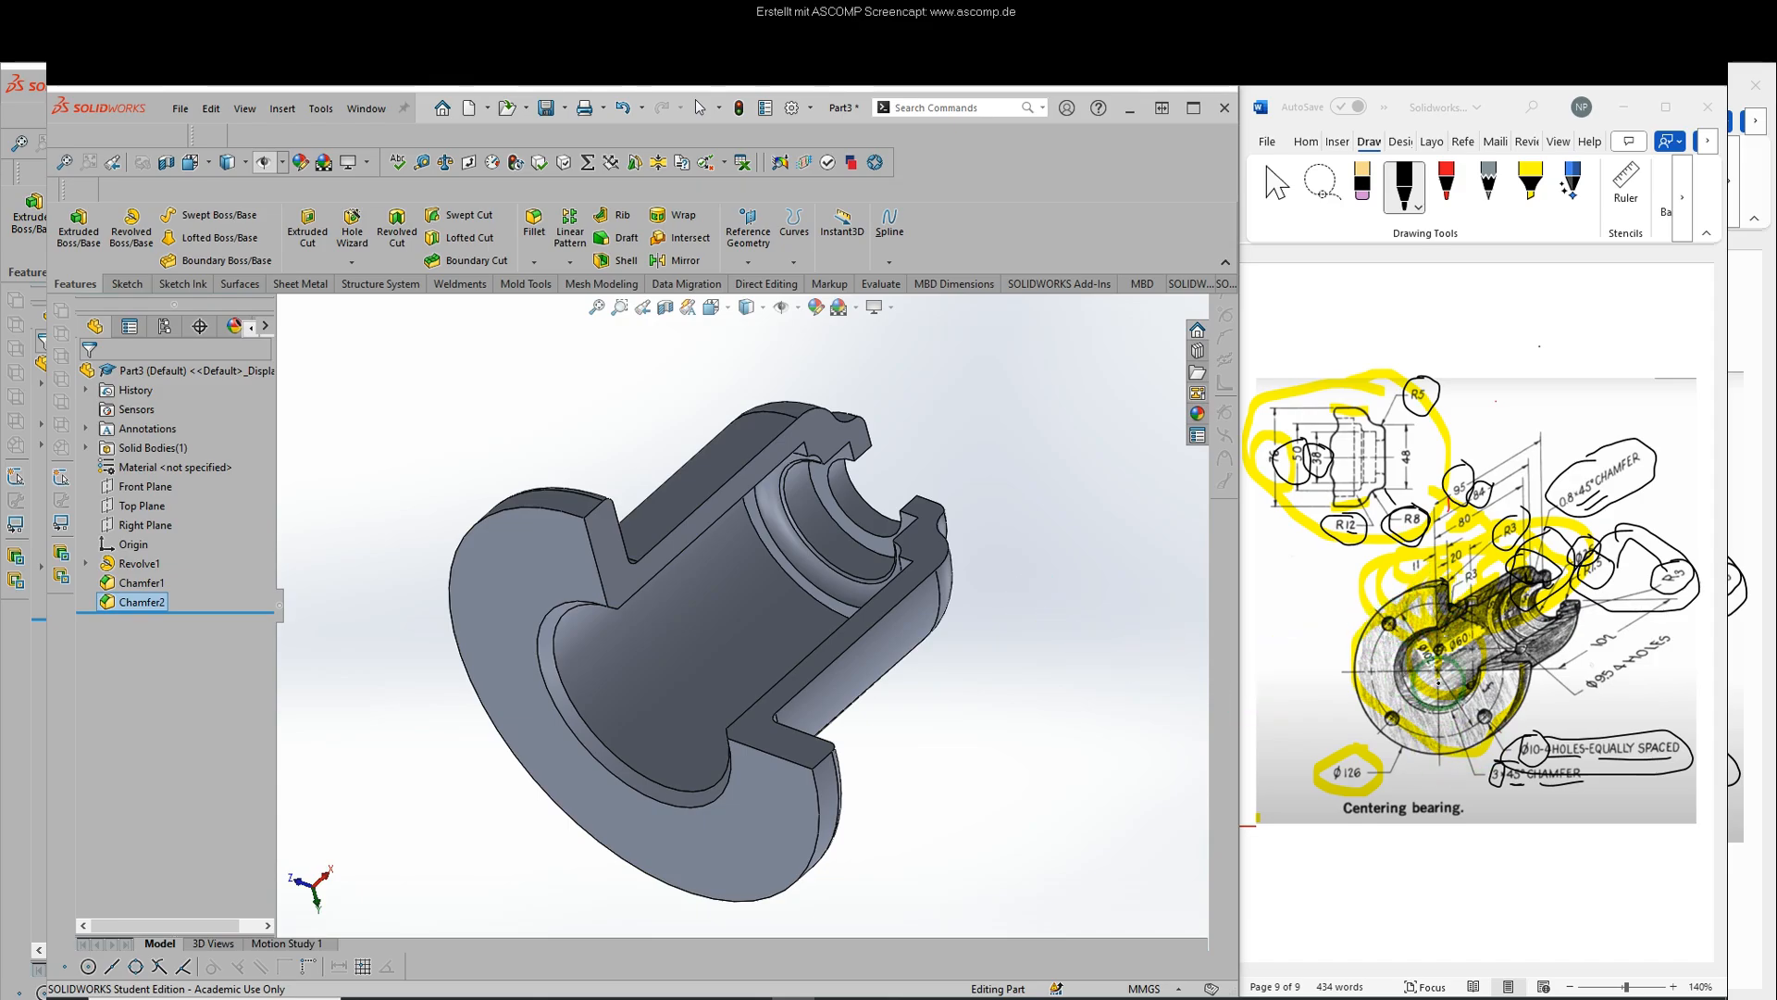
{"action": "left_click_drag", "start_coordinate": [1348, 587], "coordinate": [1446, 676]}
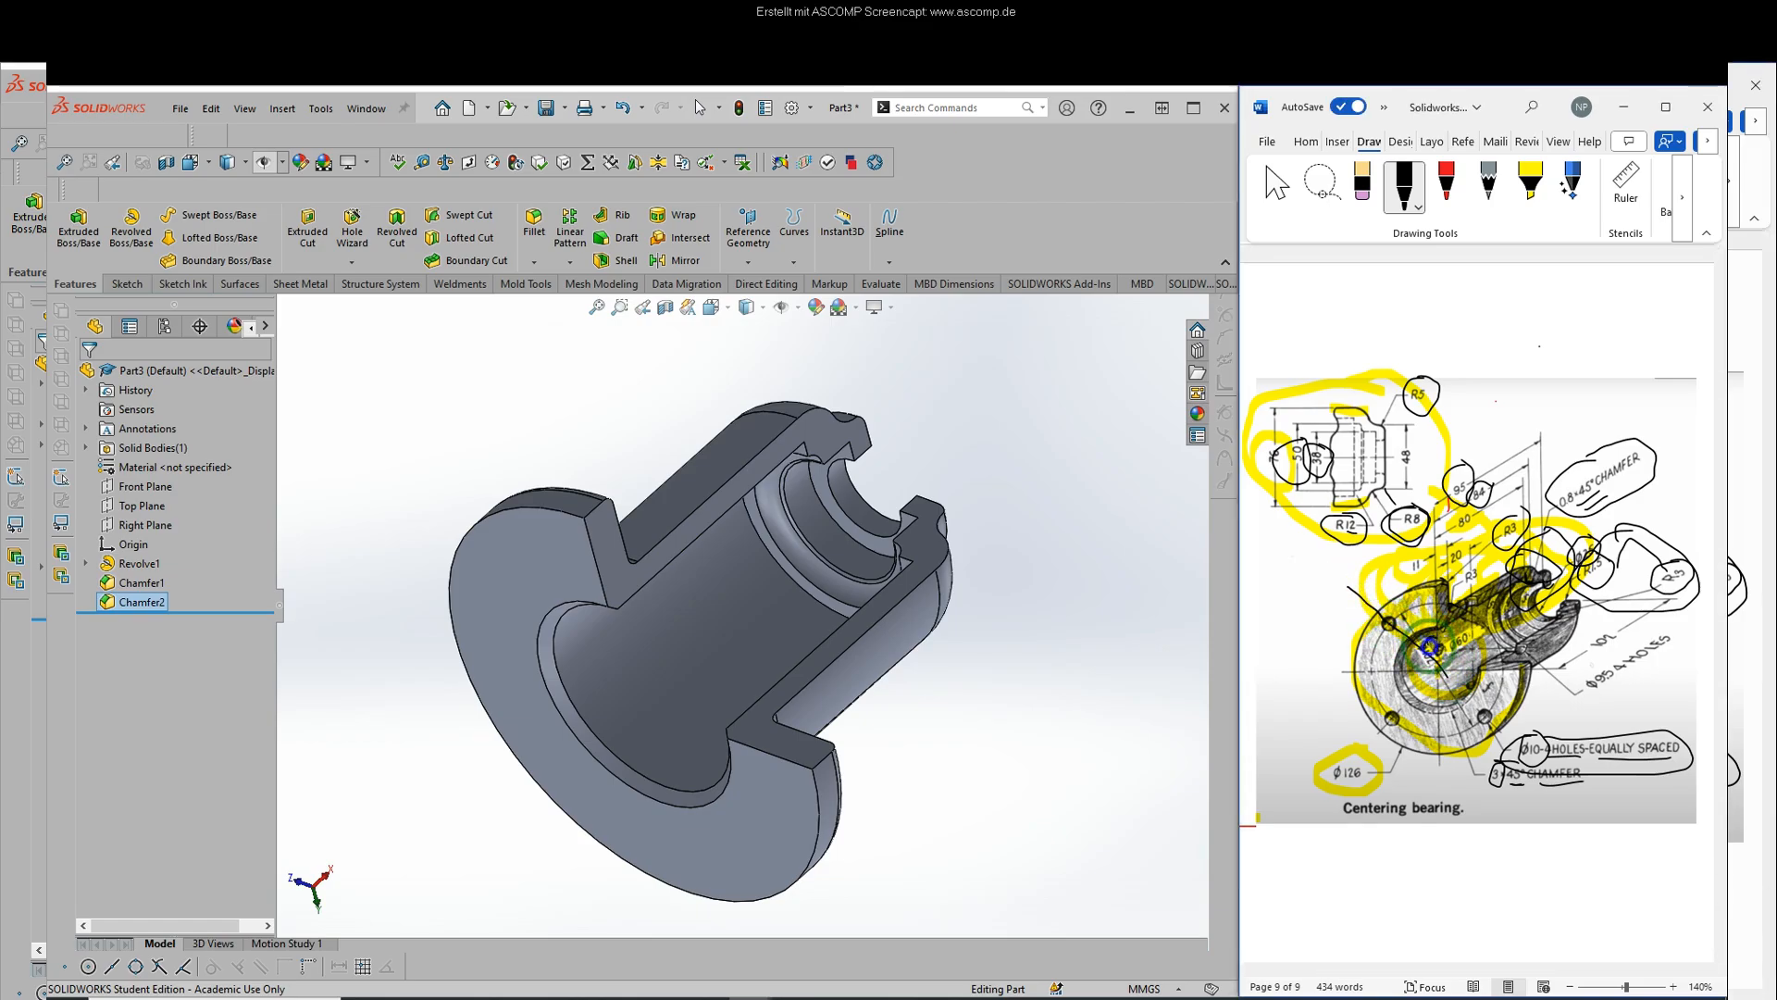
- Start a sketch on the bearing's flange face and draw a horizontal centerline through the origin, extending past both sides of the flange
{"action": "key", "text": "alt+Tab"}
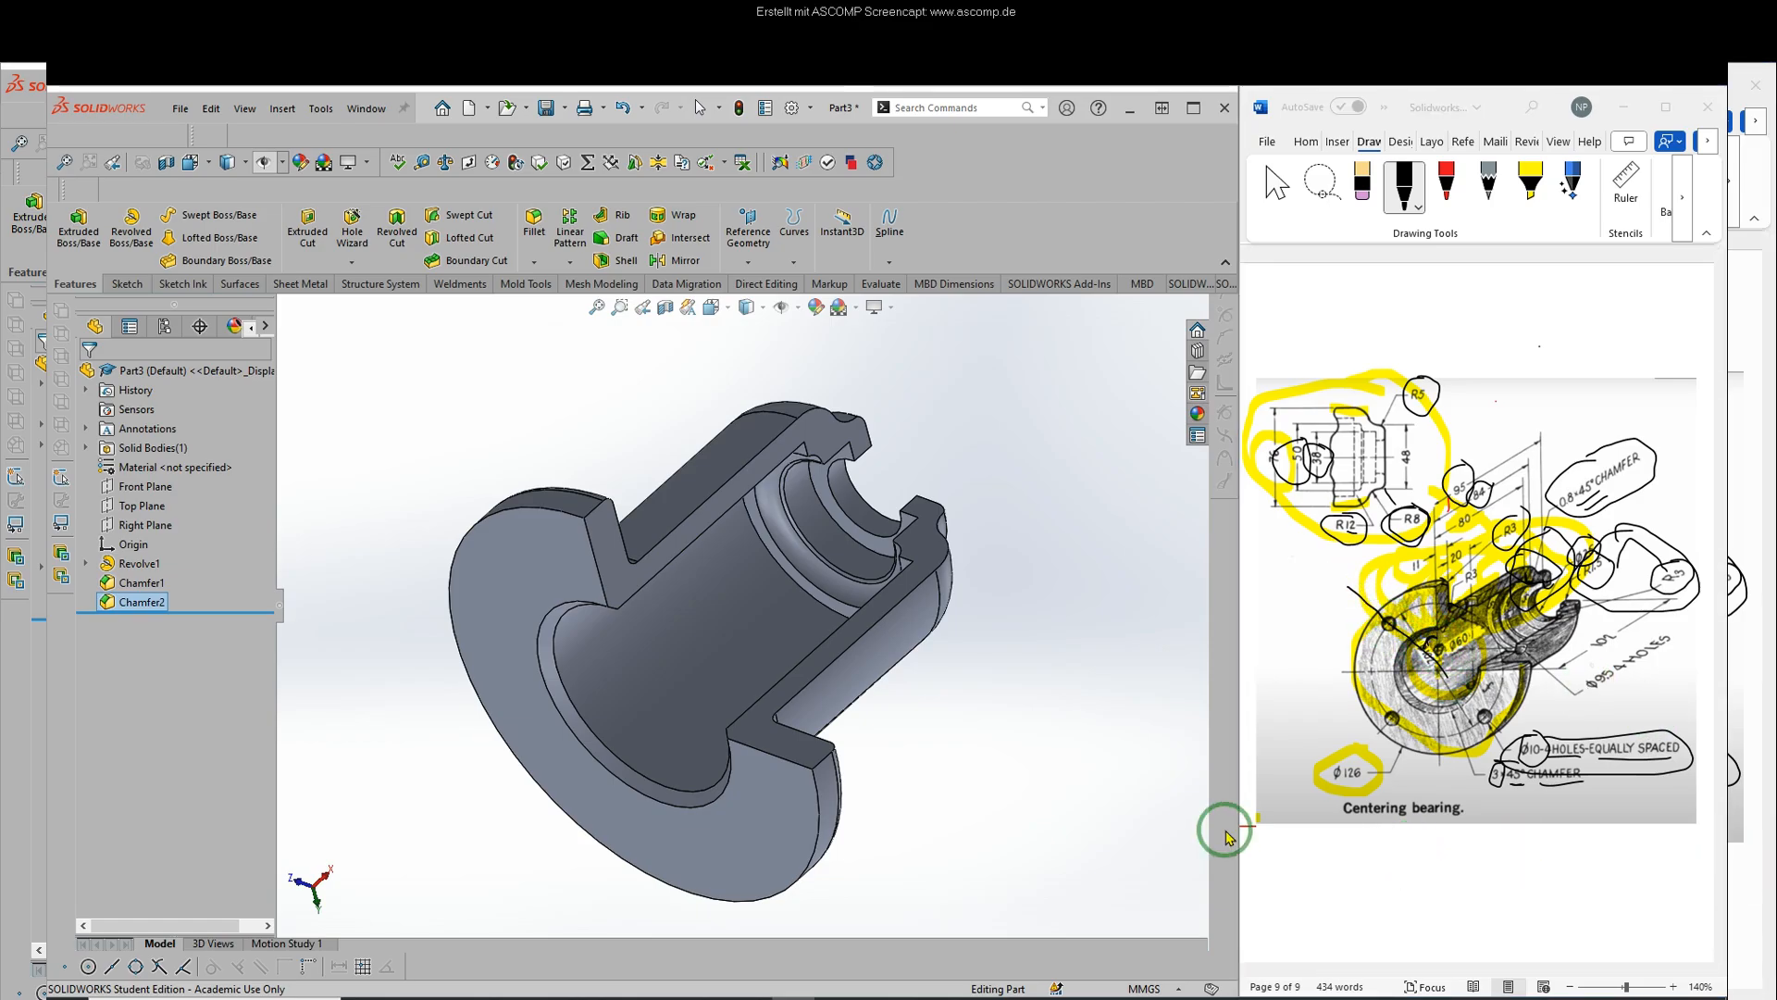
{"action": "left_click", "coordinate": [130, 284]}
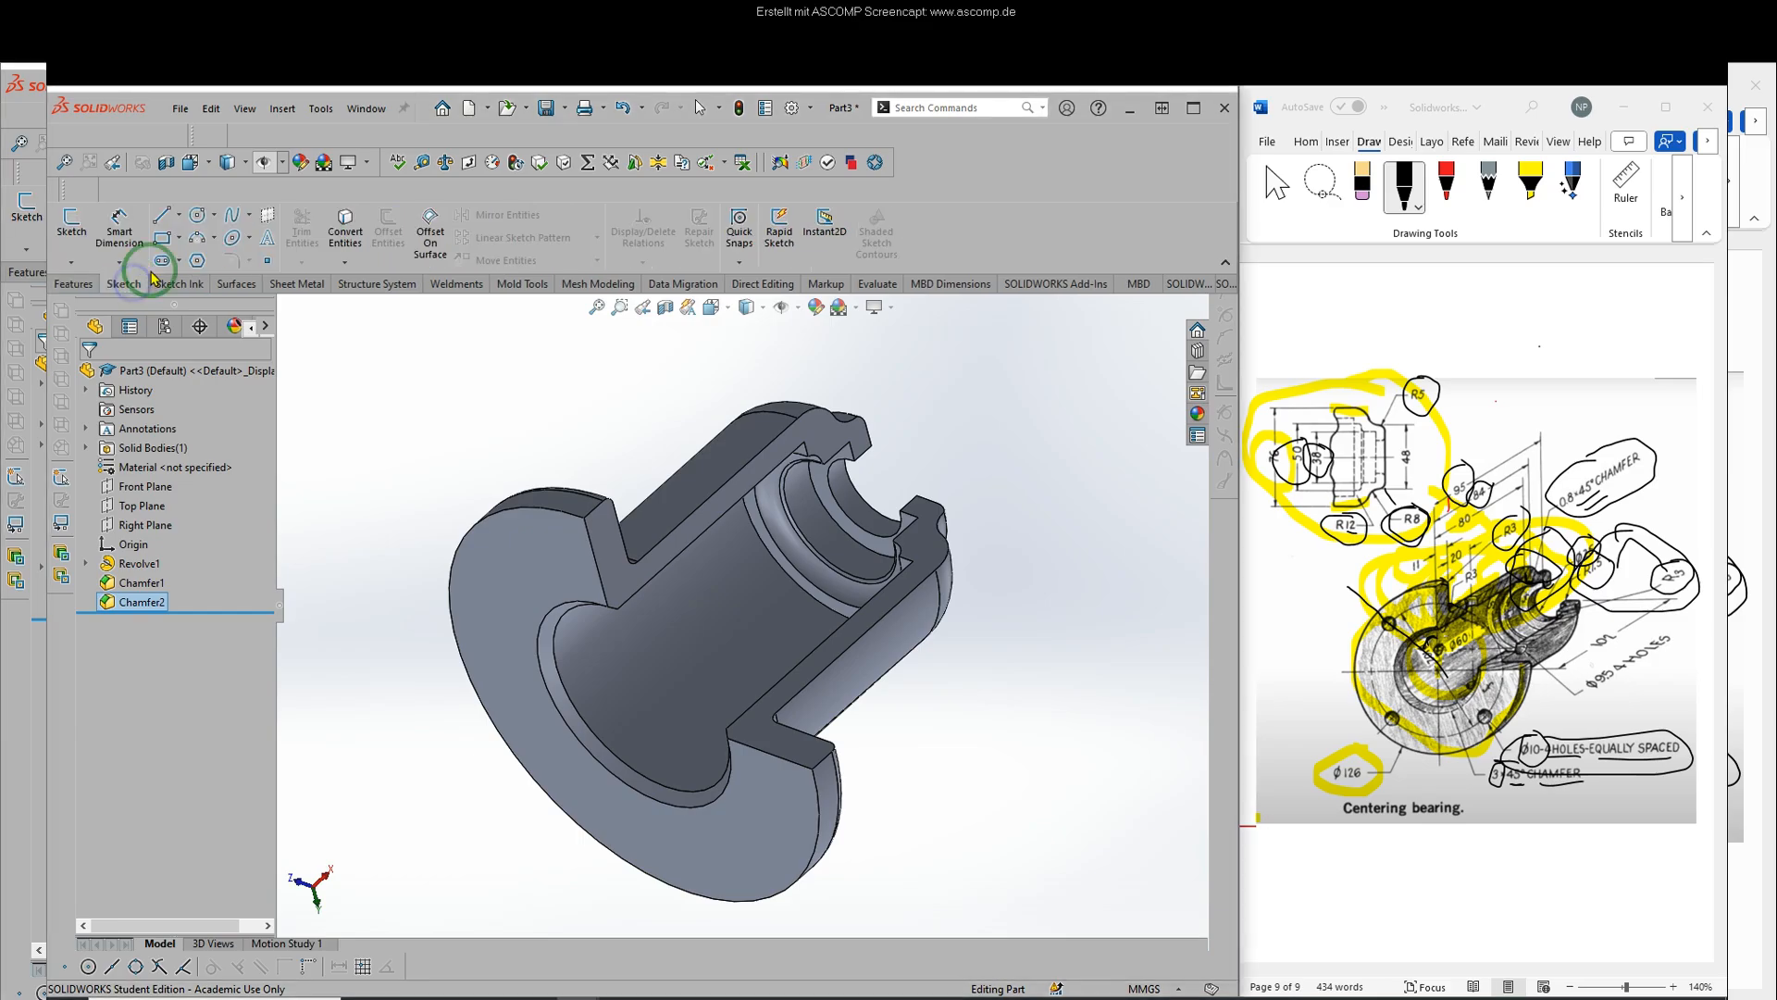
{"action": "left_click", "coordinate": [179, 215]}
{"action": "left_click", "coordinate": [185, 258]}
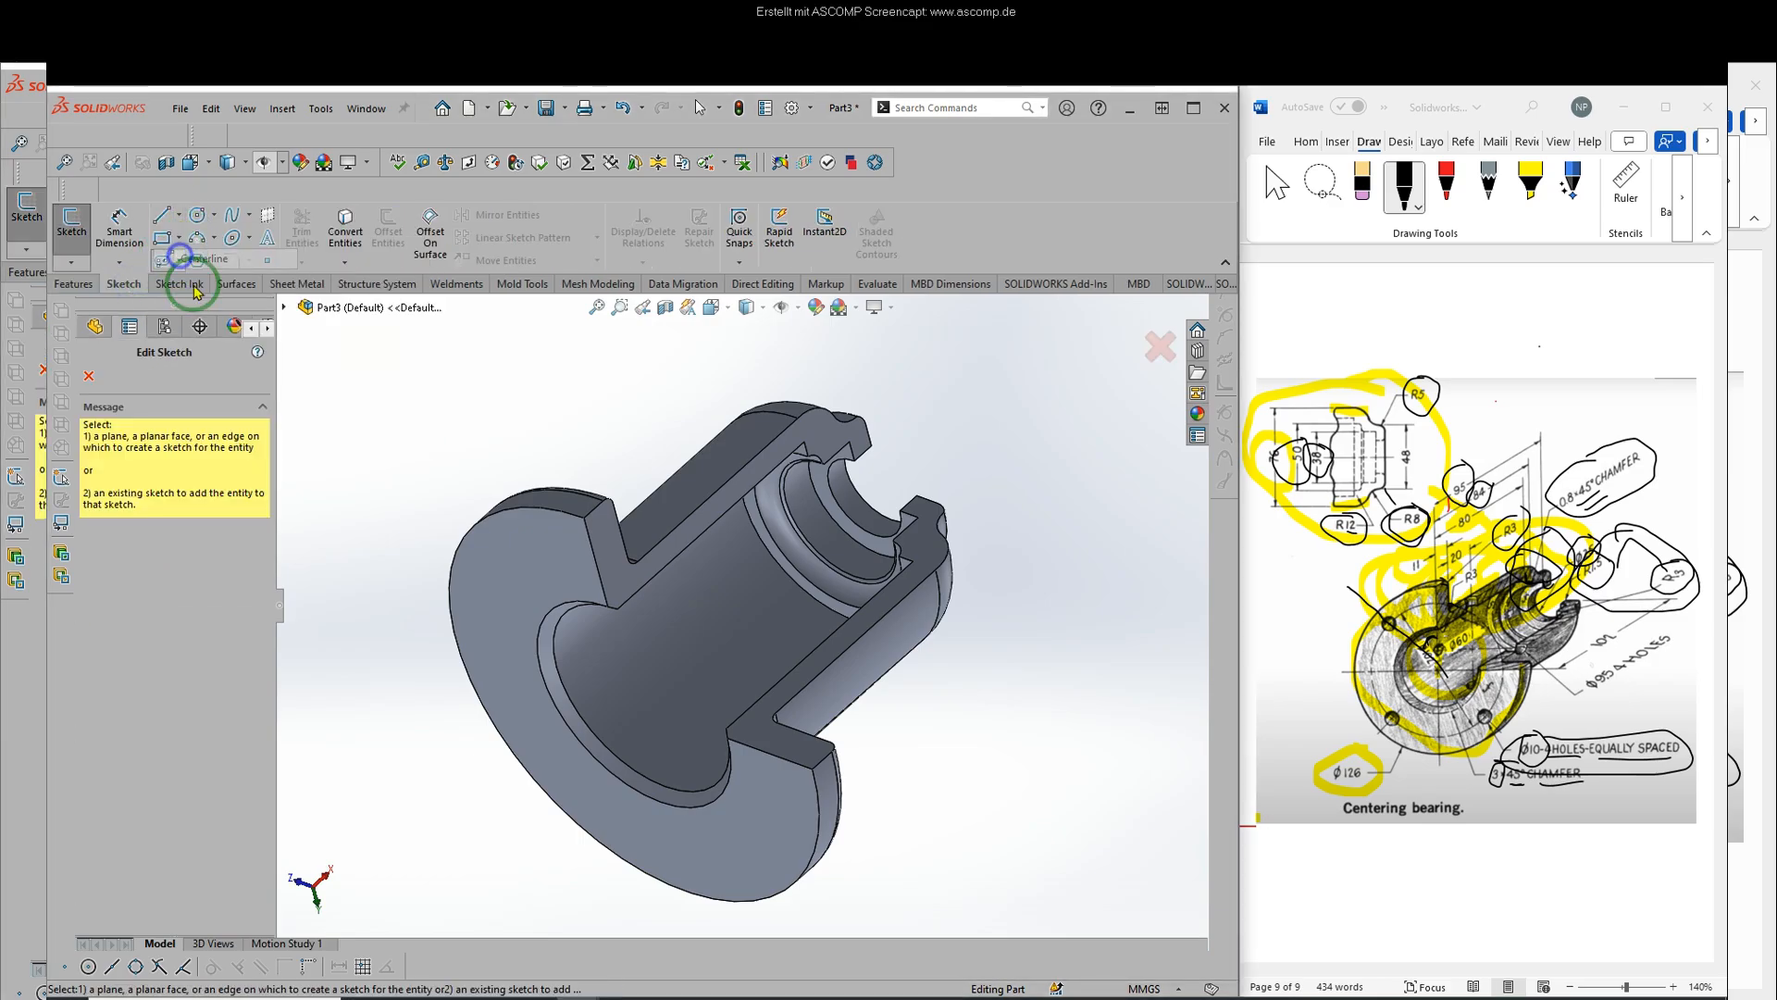
{"action": "left_click", "coordinate": [533, 581]}
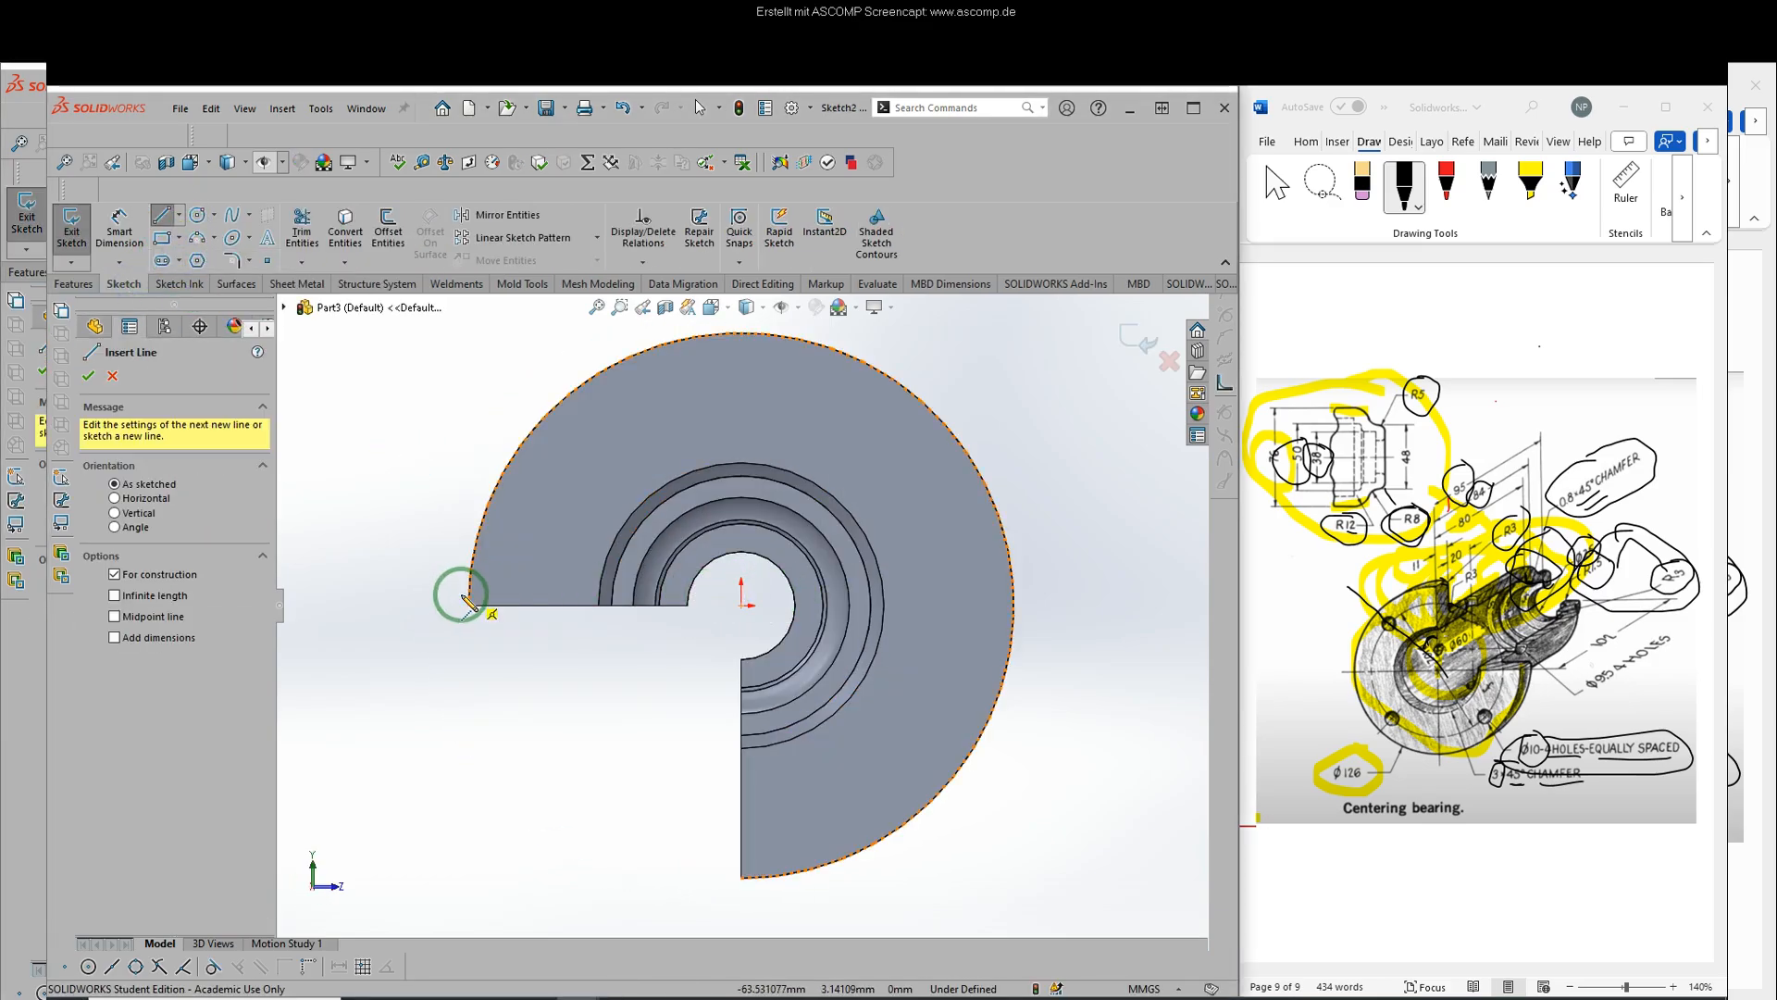
{"action": "left_click", "coordinate": [445, 608]}
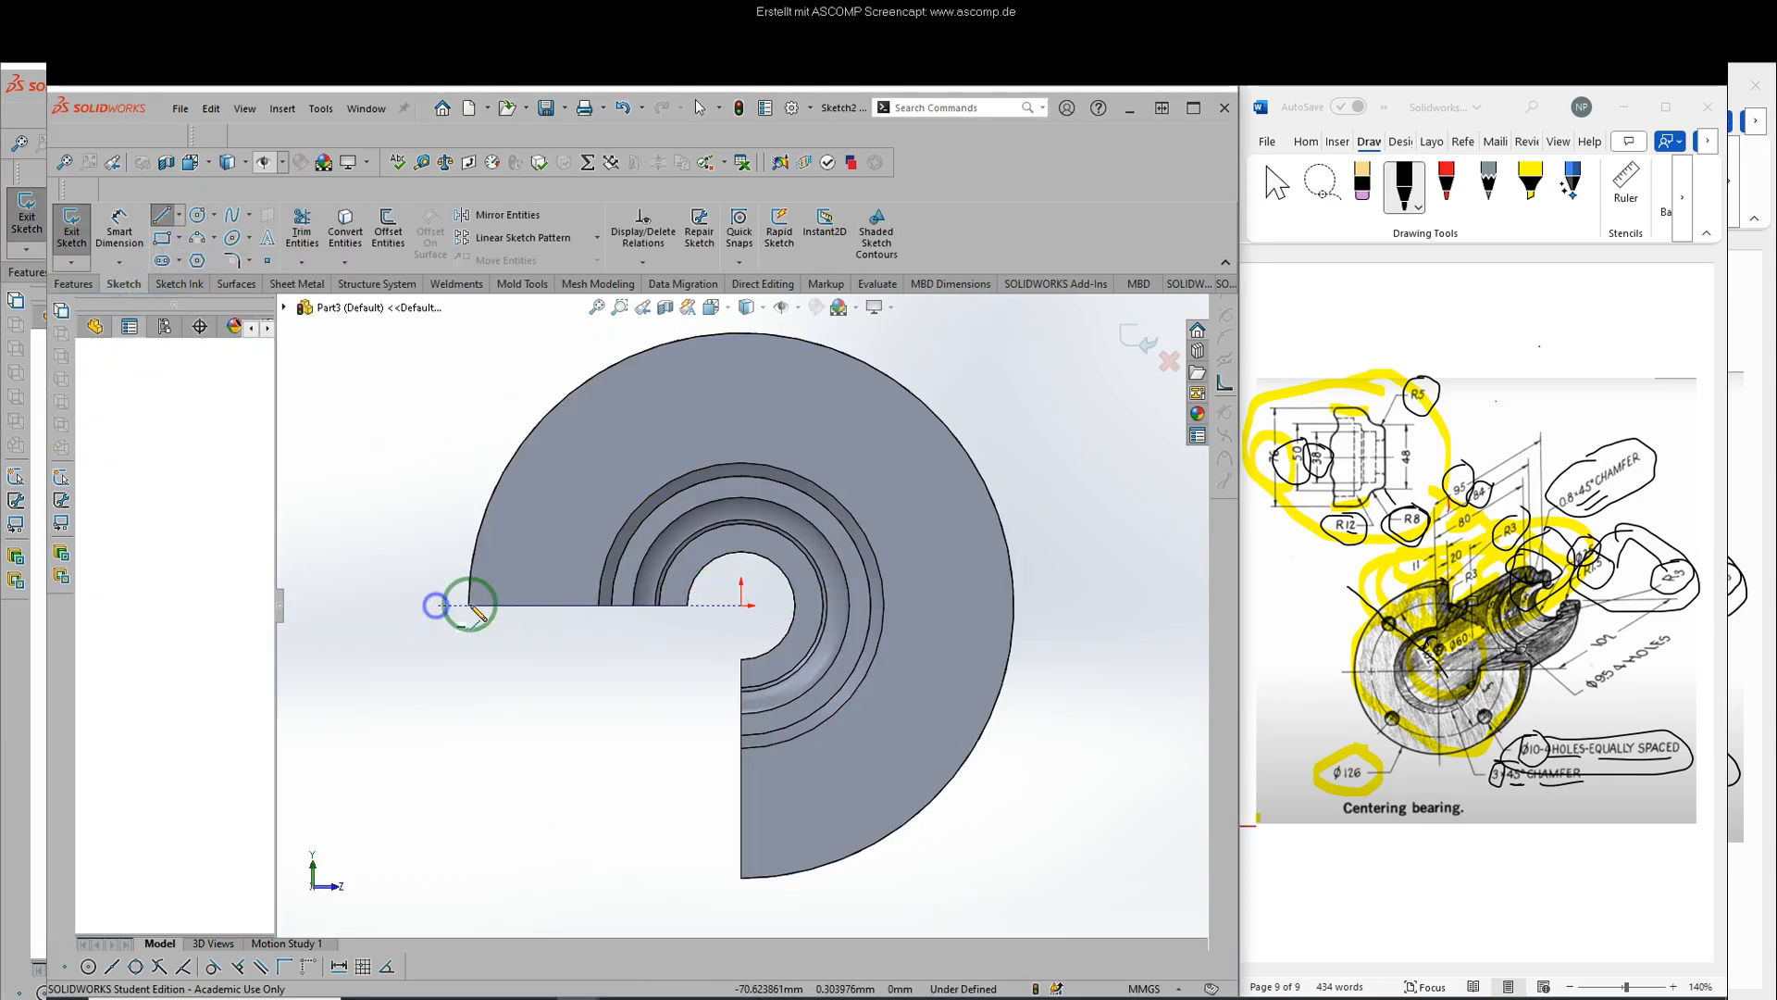
{"action": "left_click", "coordinate": [1044, 605]}
{"action": "right_click", "coordinate": [1036, 529]}
{"action": "left_click", "coordinate": [1047, 542]}
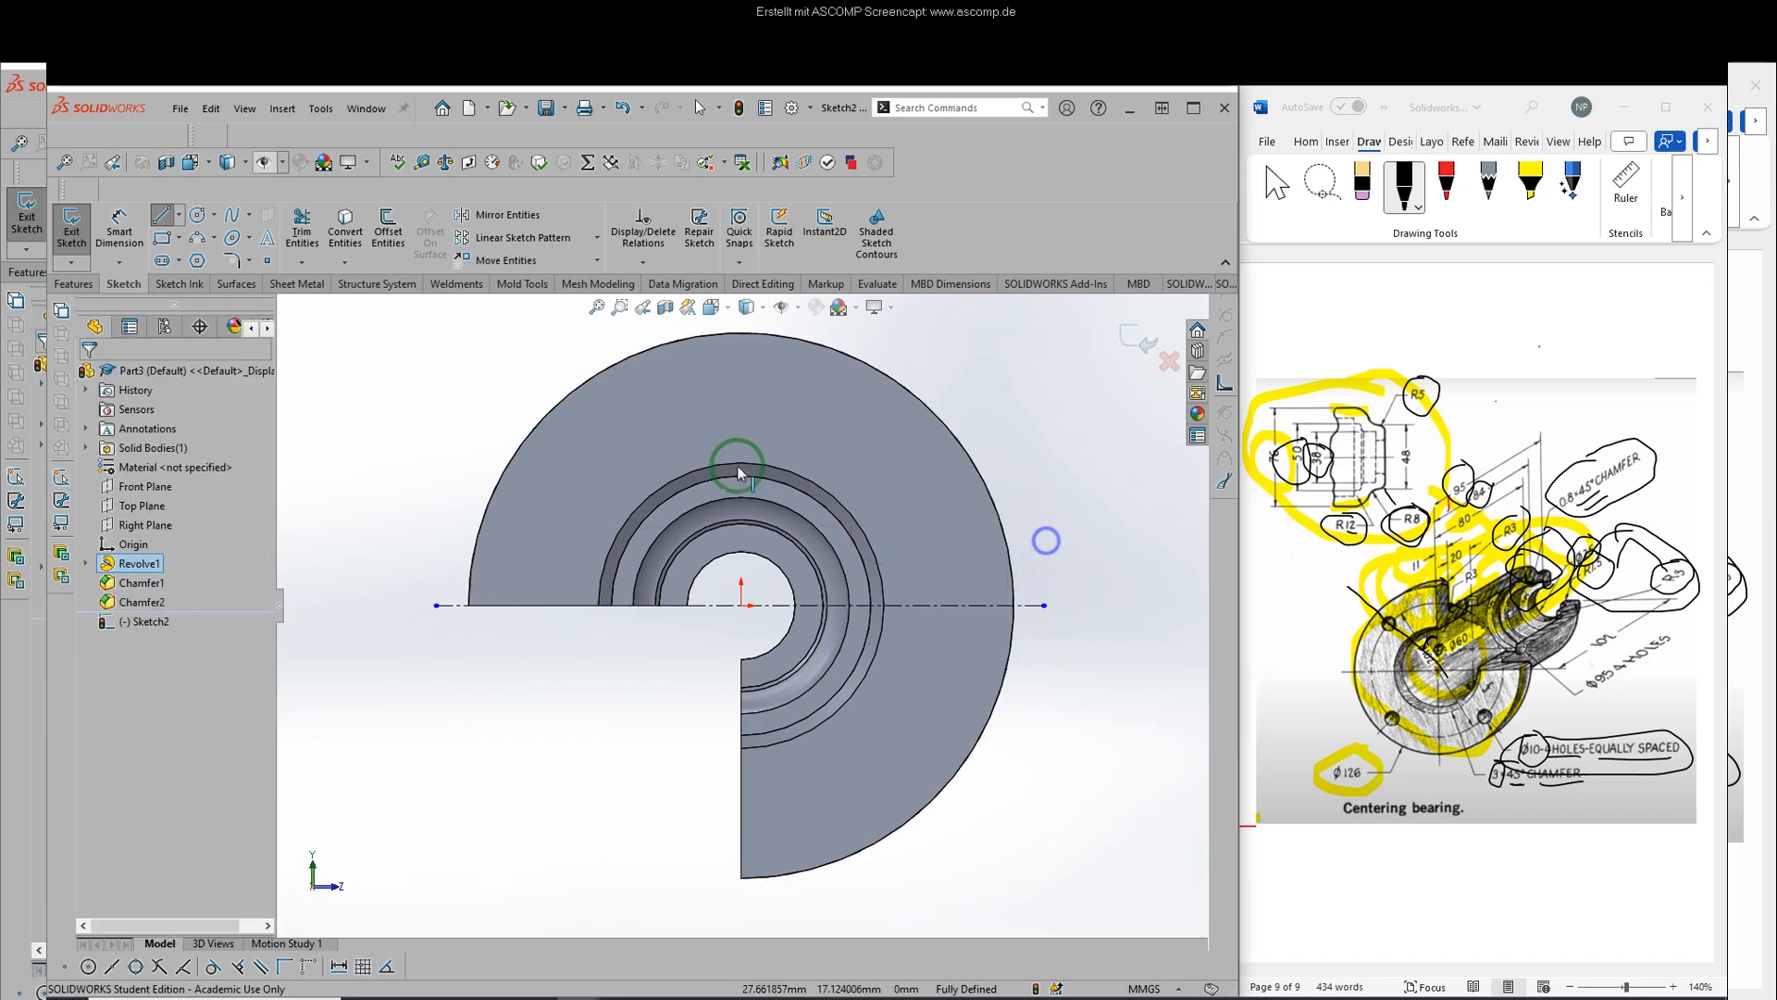
- Draw a vertical centerline from the flange's uppermost edge point through the origin to its lowest edge point
{"action": "left_click", "coordinate": [178, 218]}
{"action": "left_click", "coordinate": [188, 258]}
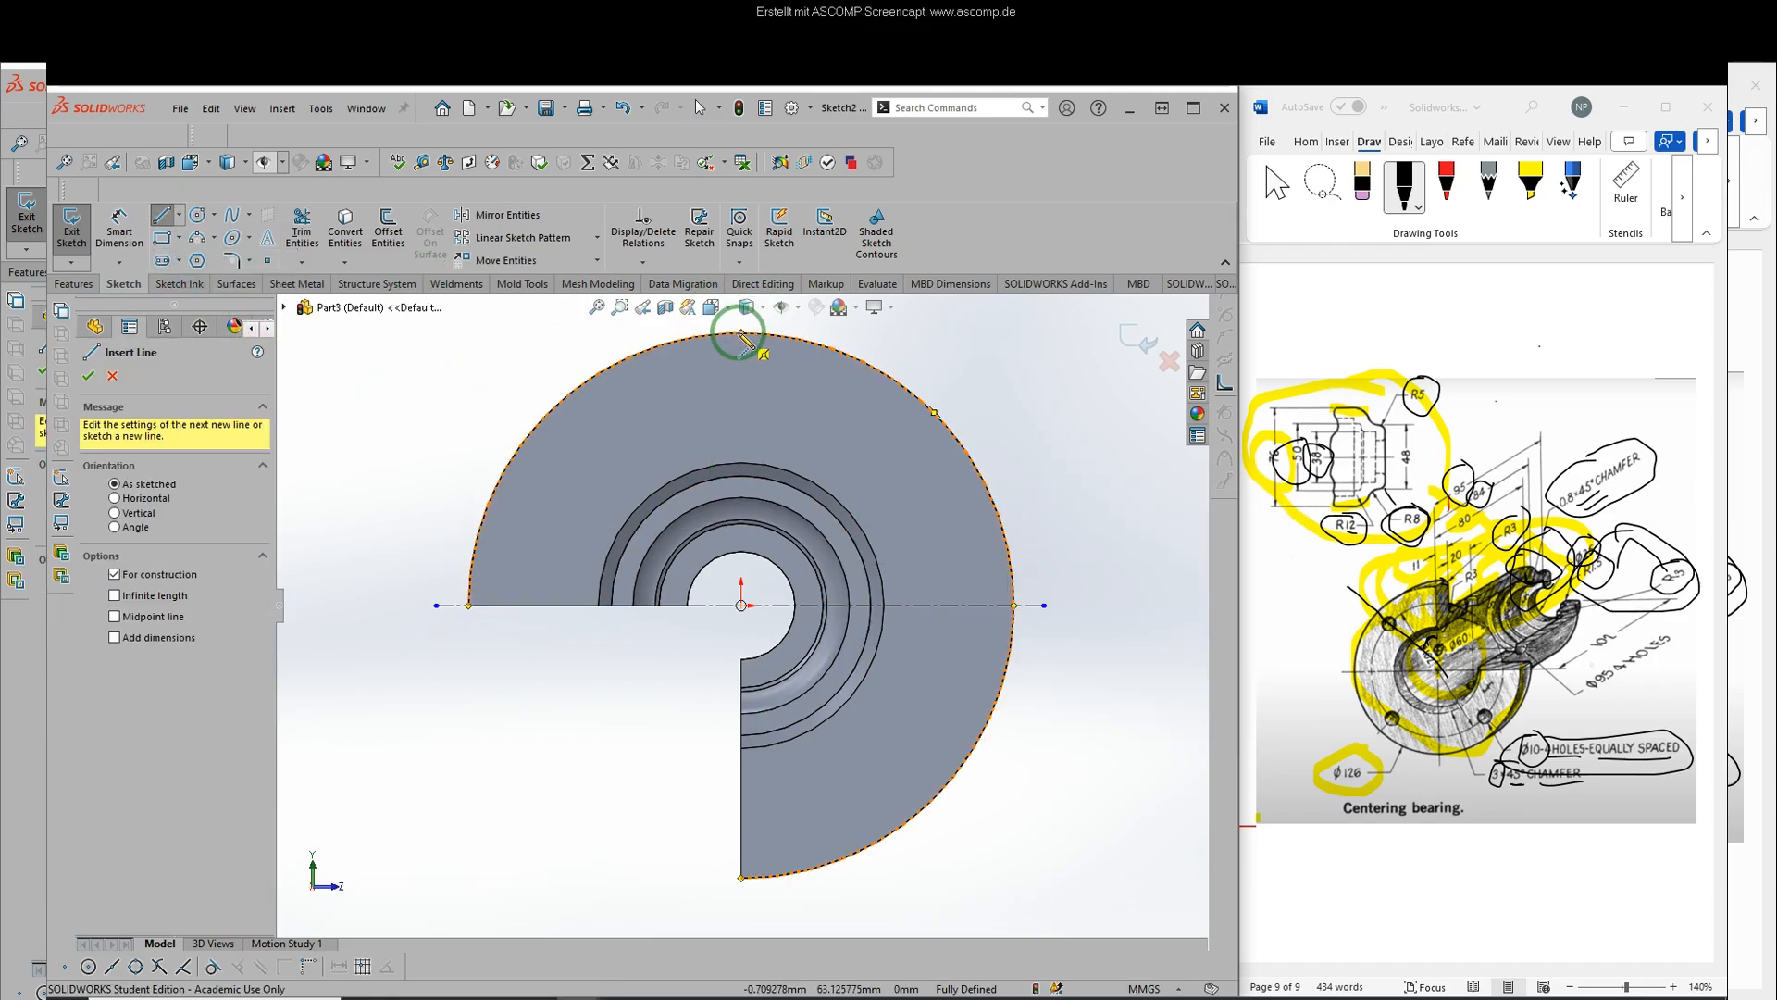
{"action": "left_click", "coordinate": [741, 334]}
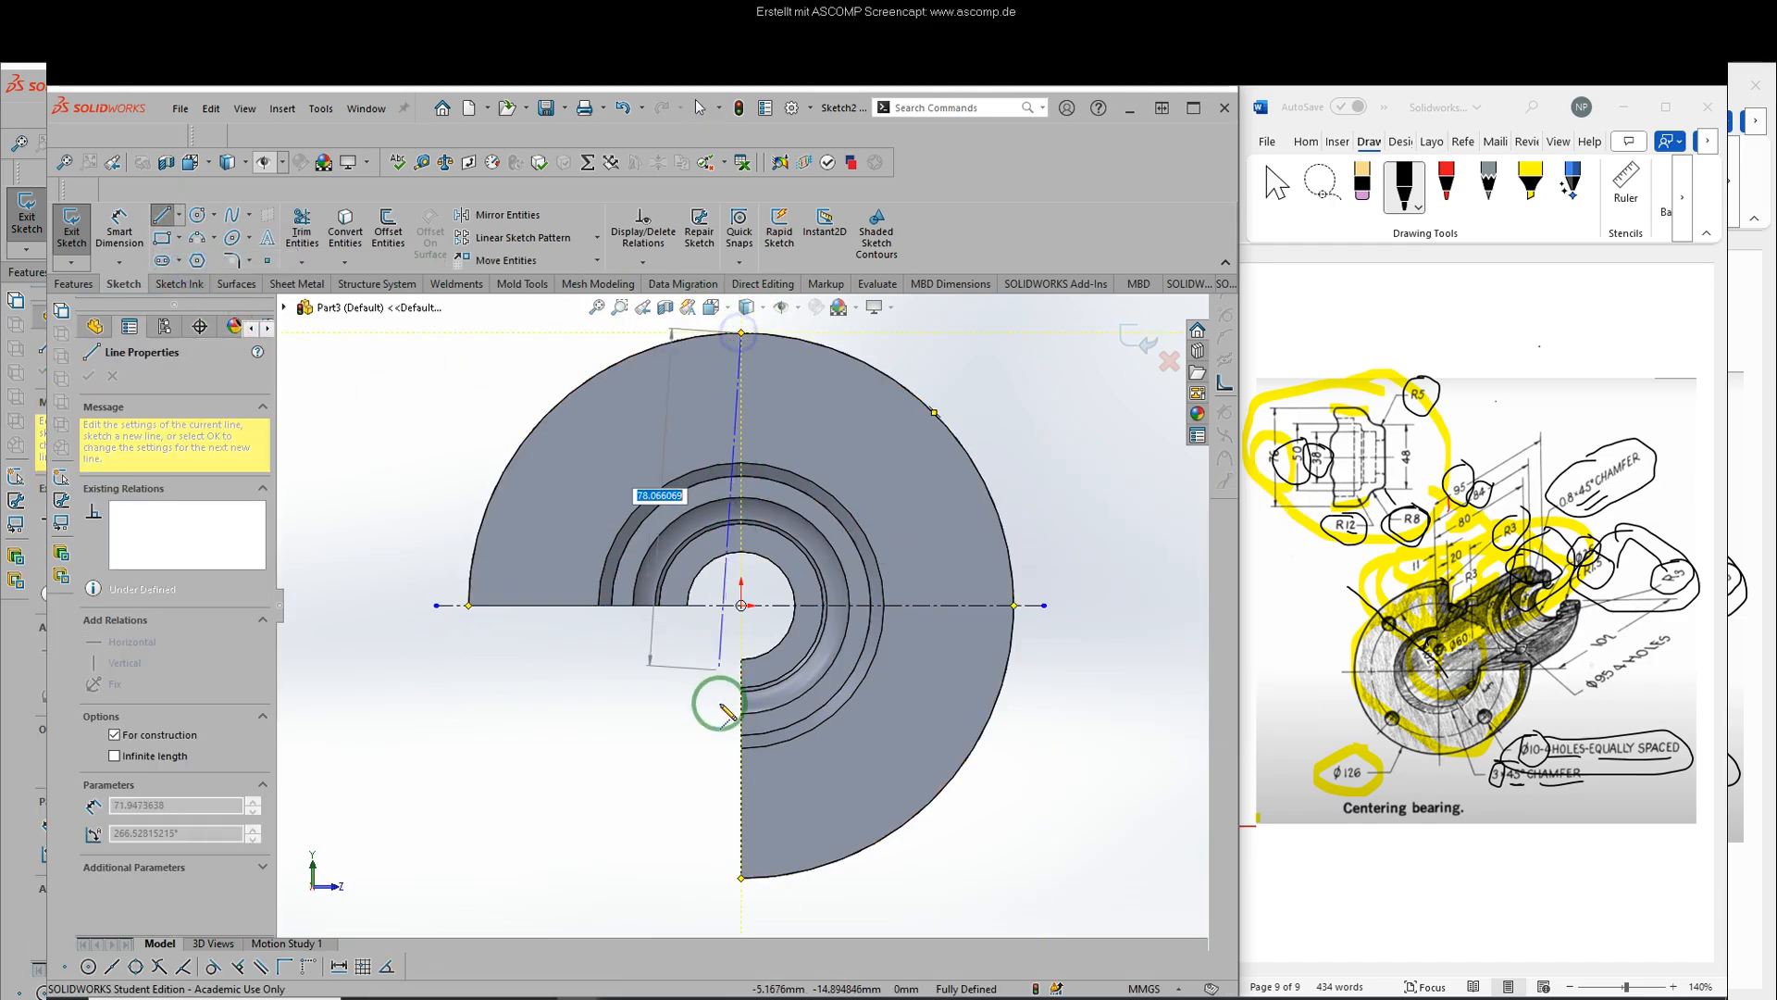
{"action": "left_click", "coordinate": [740, 877]}
{"action": "right_click", "coordinate": [626, 809]}
{"action": "left_click", "coordinate": [635, 815]}
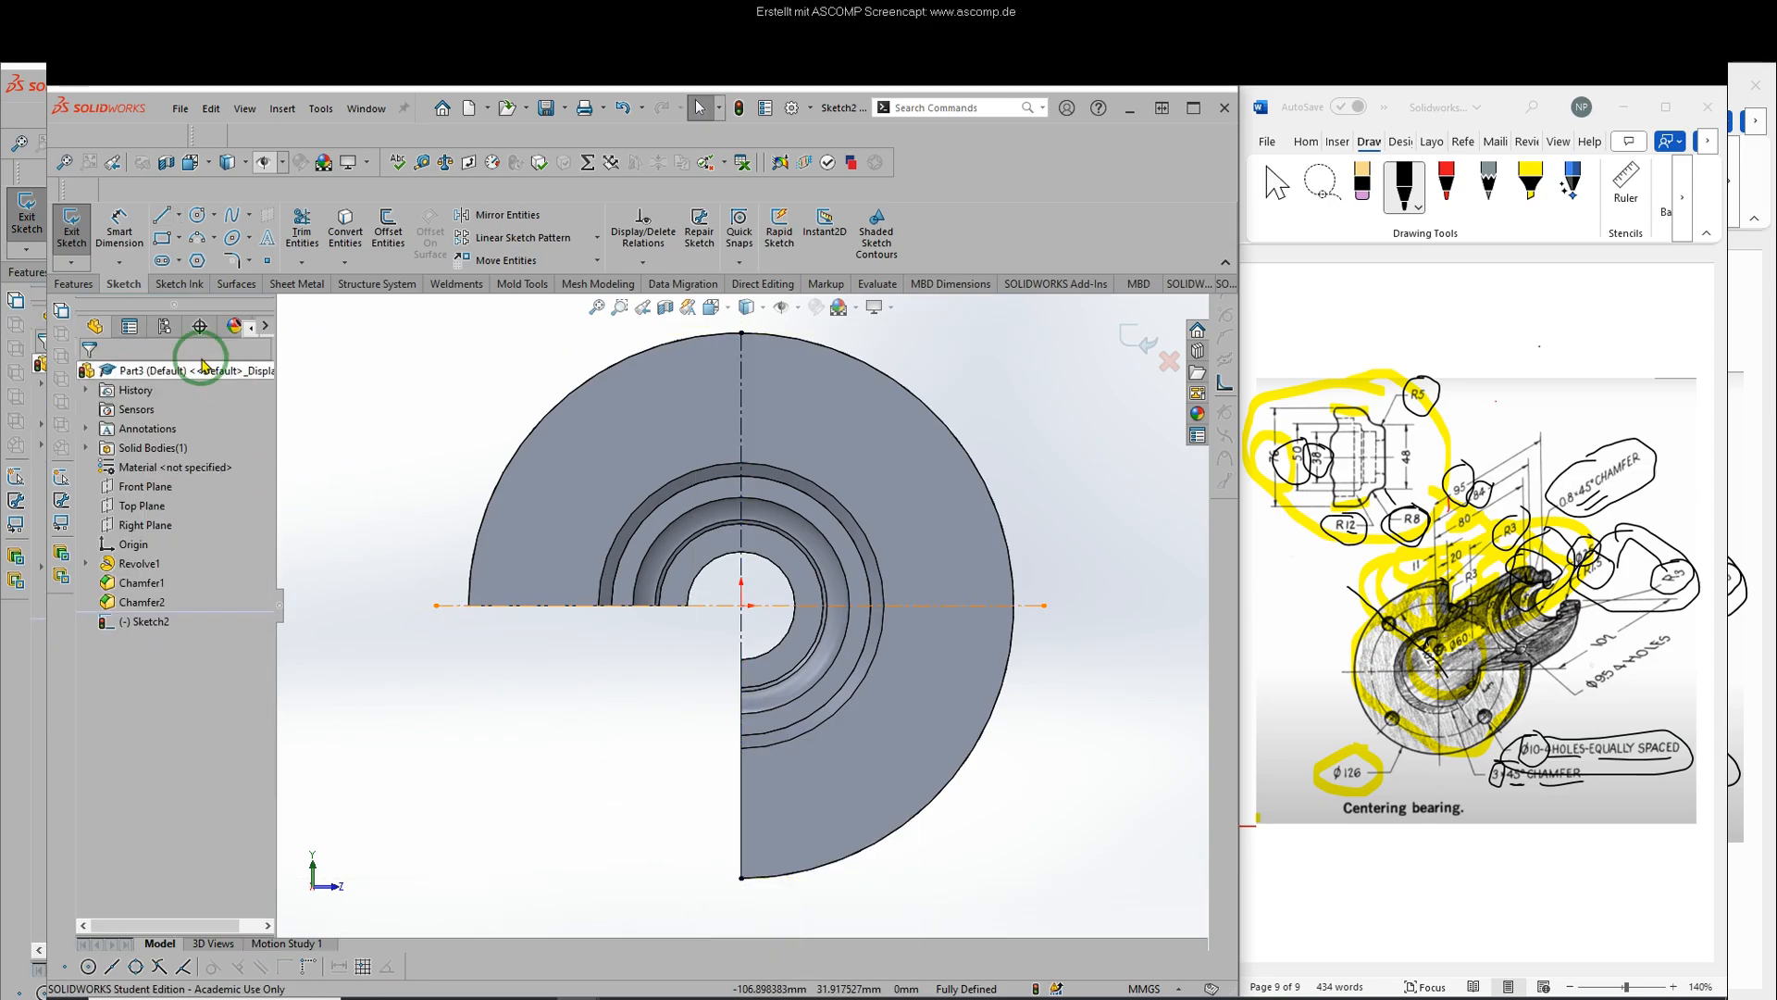
- Sketch a circle about 50.9 mm in radius on the flange face, centered on the origin
{"action": "left_click", "coordinate": [868, 458]}
{"action": "left_click", "coordinate": [170, 161]}
{"action": "left_click", "coordinate": [213, 217]}
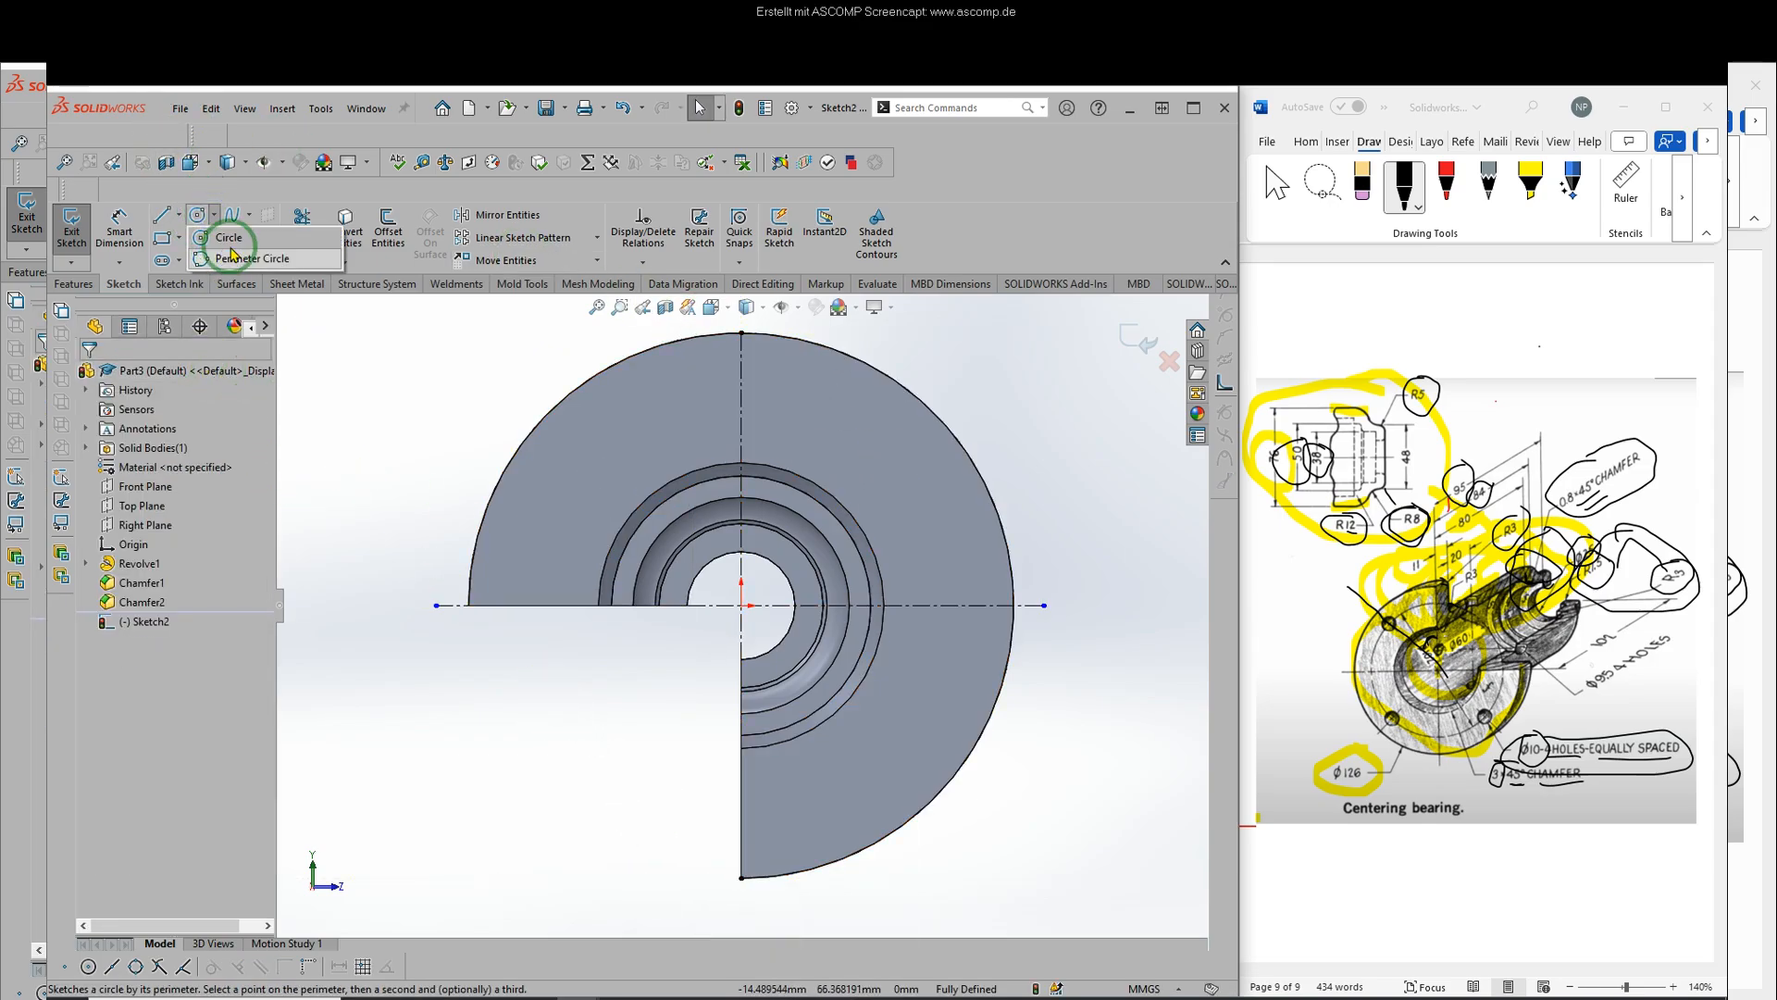
{"action": "left_click", "coordinate": [740, 606]}
{"action": "left_click", "coordinate": [745, 611]}
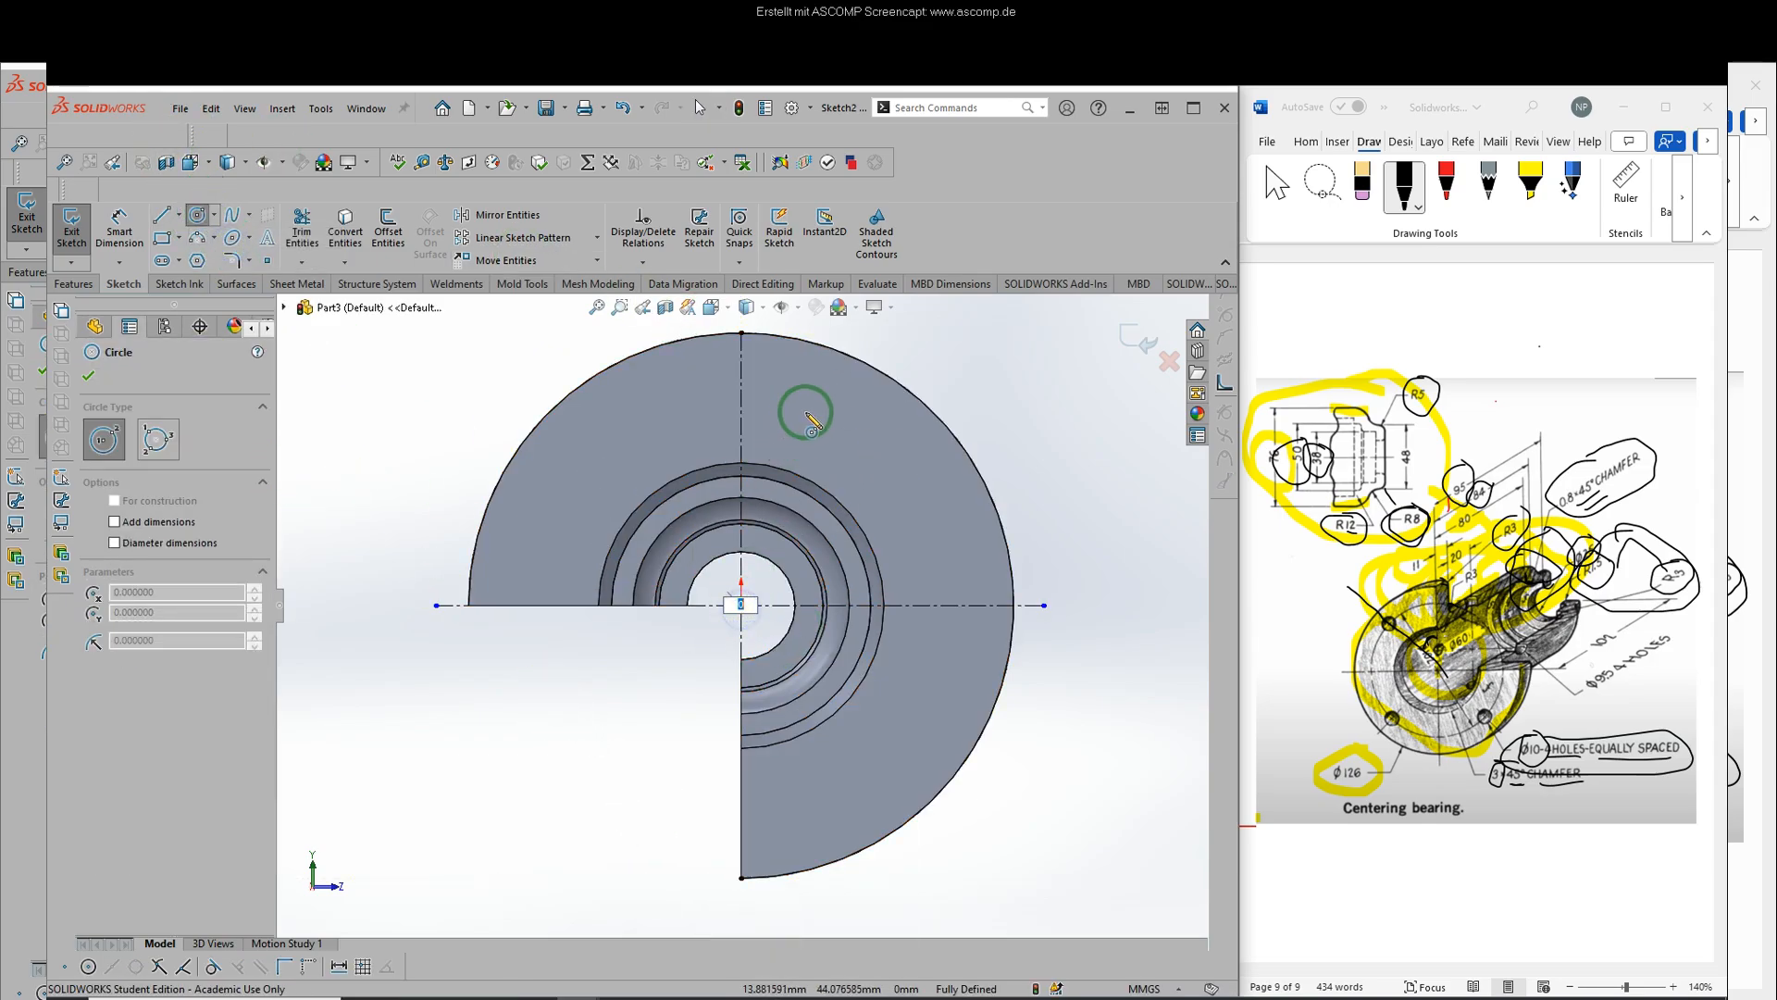
{"action": "left_click", "coordinate": [198, 214]}
{"action": "left_click", "coordinate": [198, 215]}
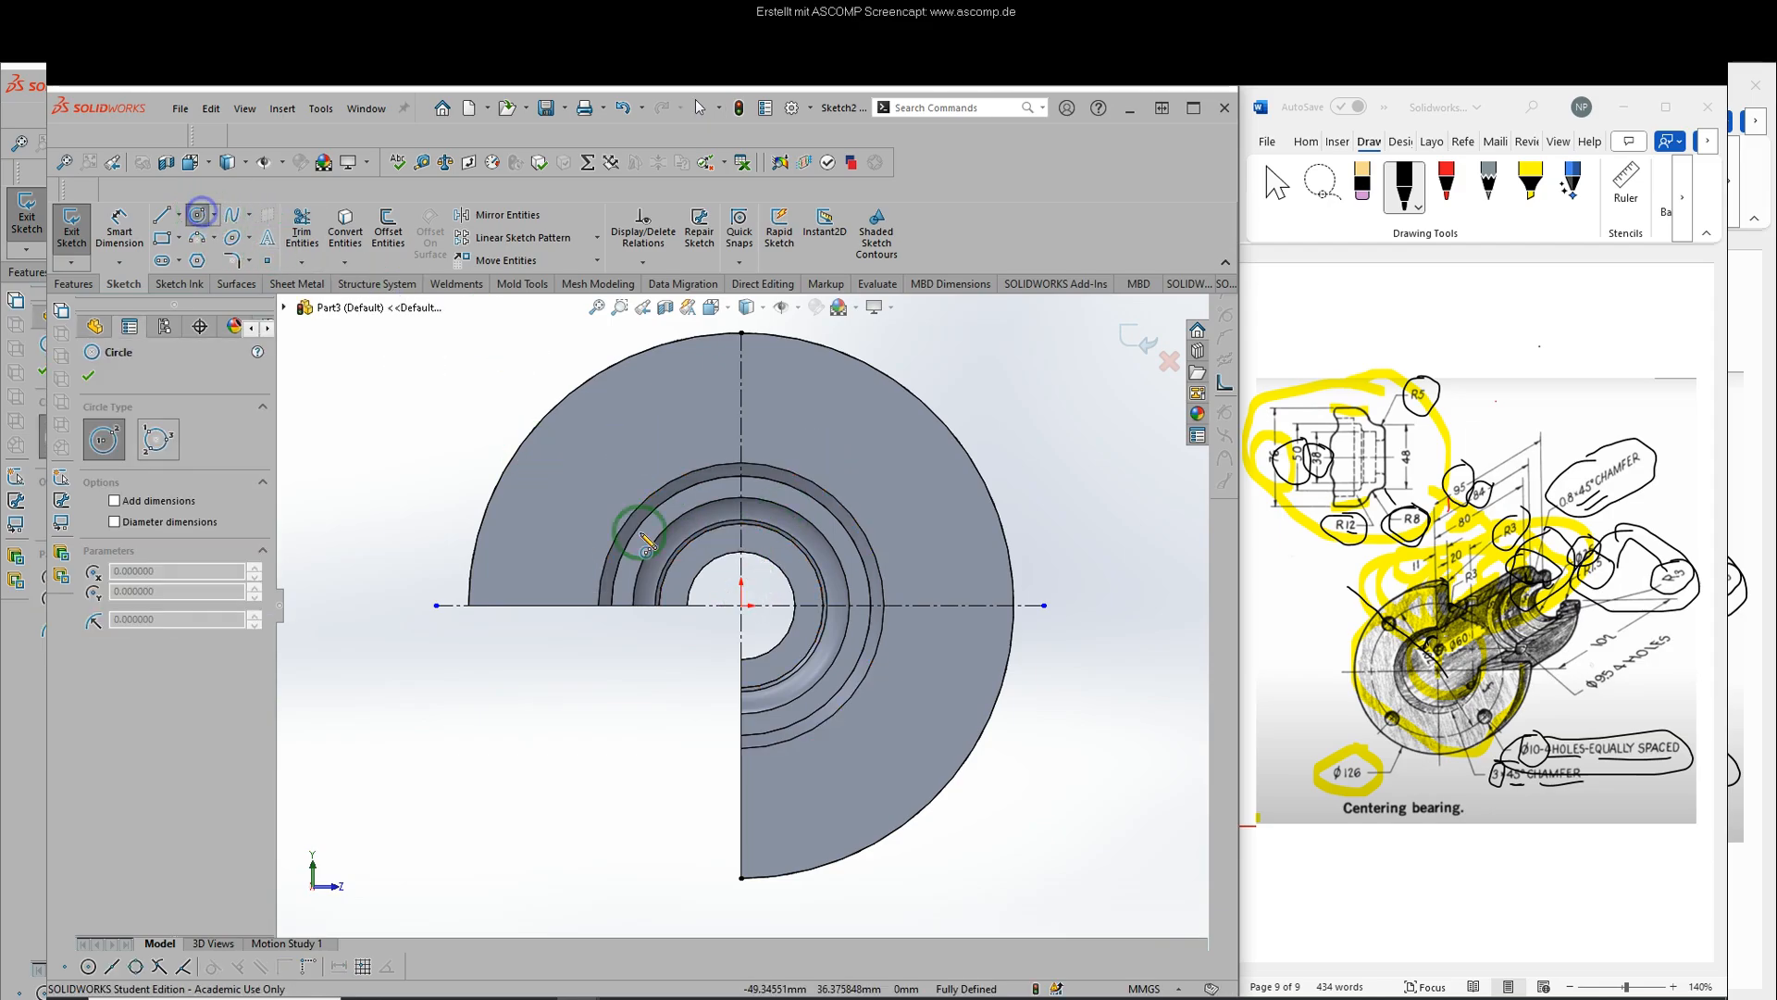
{"action": "left_click", "coordinate": [740, 606]}
{"action": "left_click", "coordinate": [841, 408]}
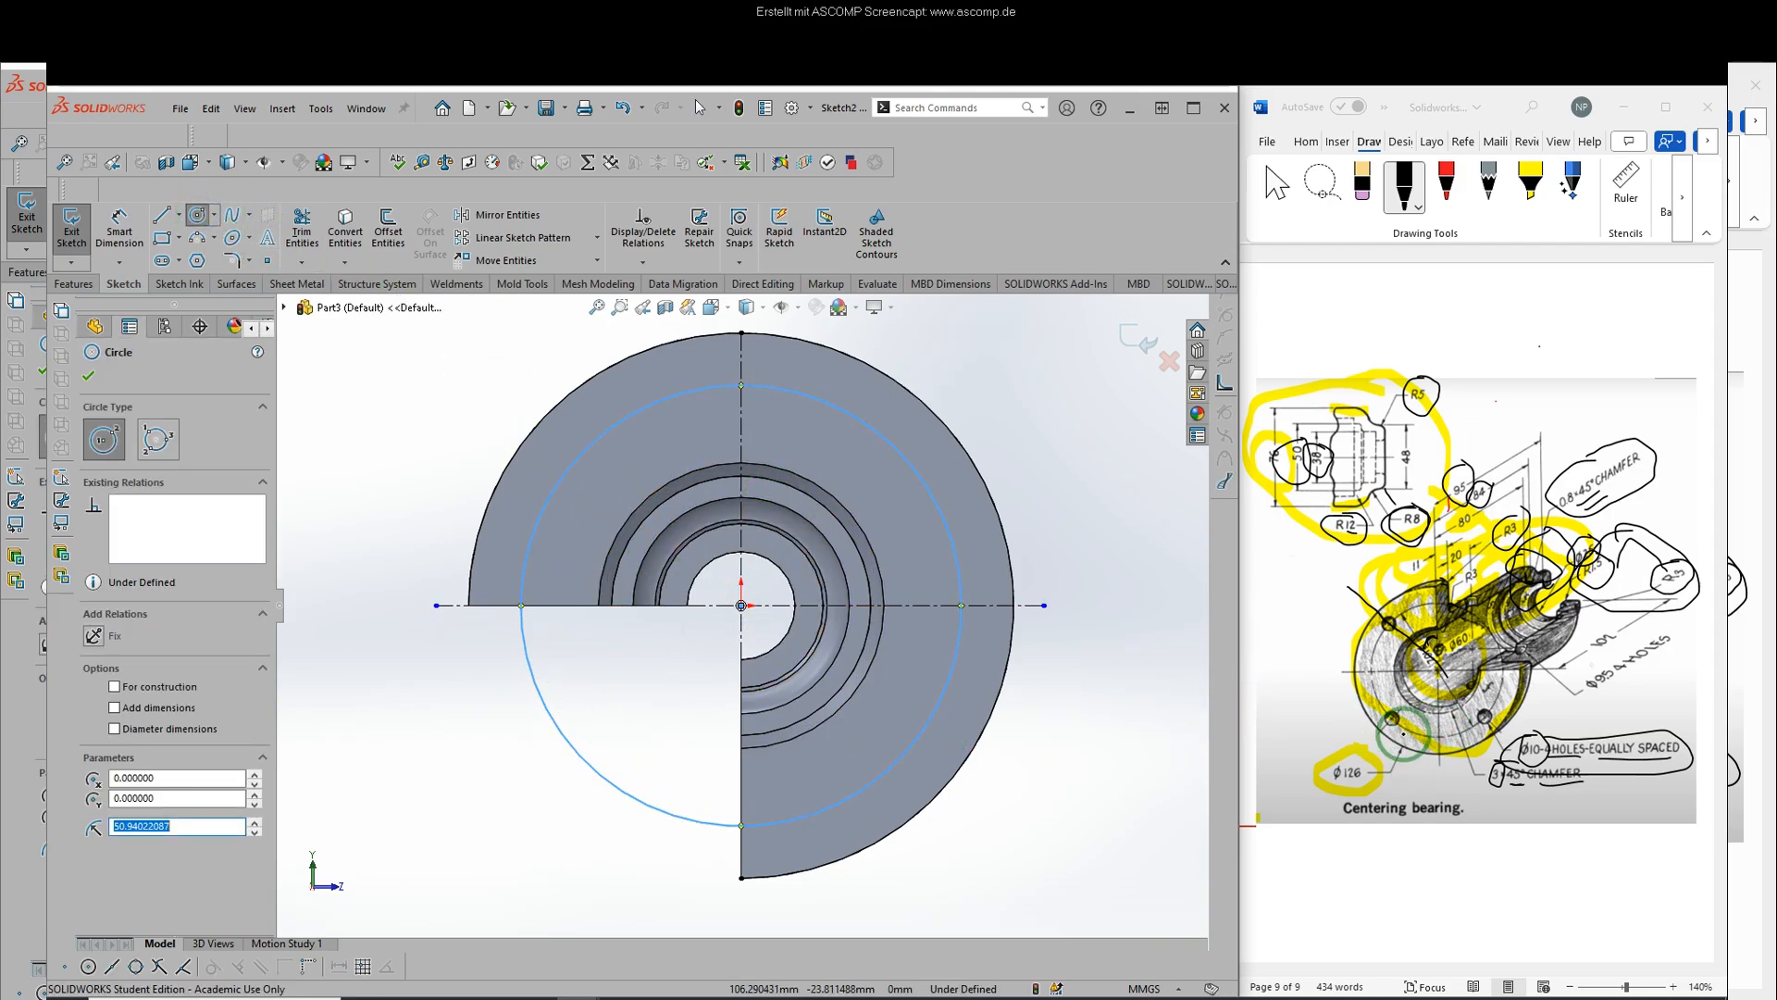
- Set the origin-centered circle's radius to 51 mm and make it construction geometry
{"action": "left_click", "coordinate": [1433, 661]}
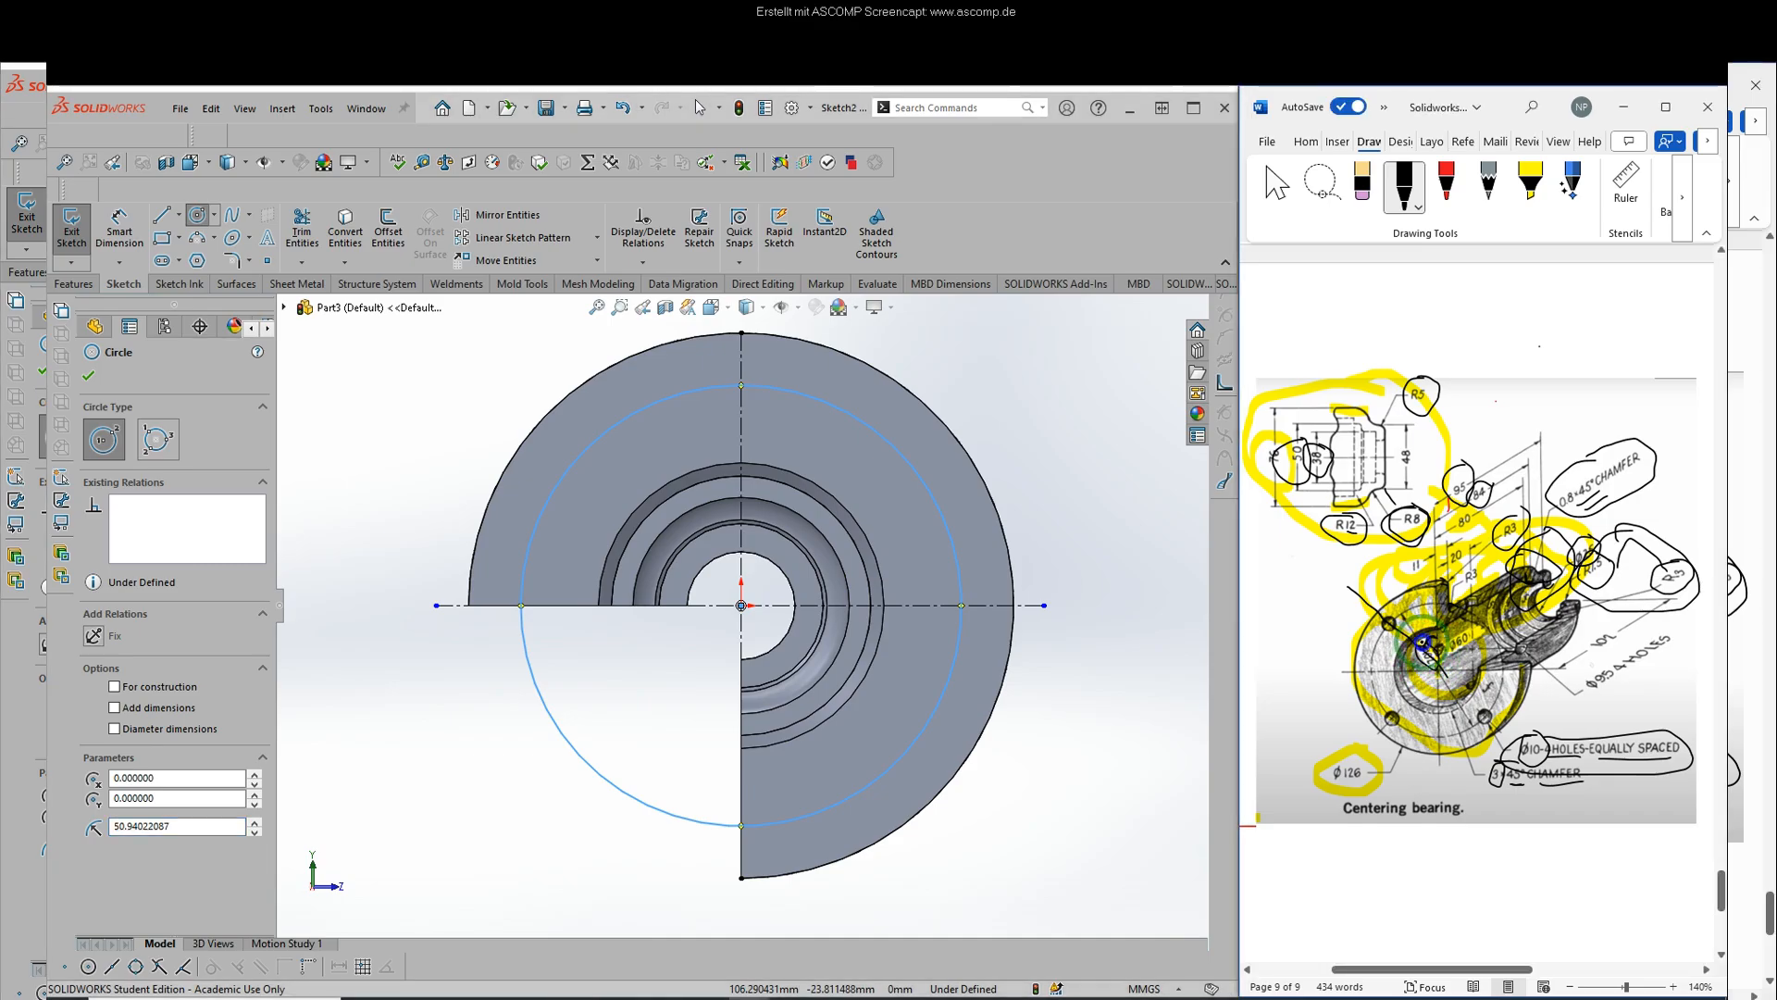
{"action": "left_click", "coordinate": [178, 826]}
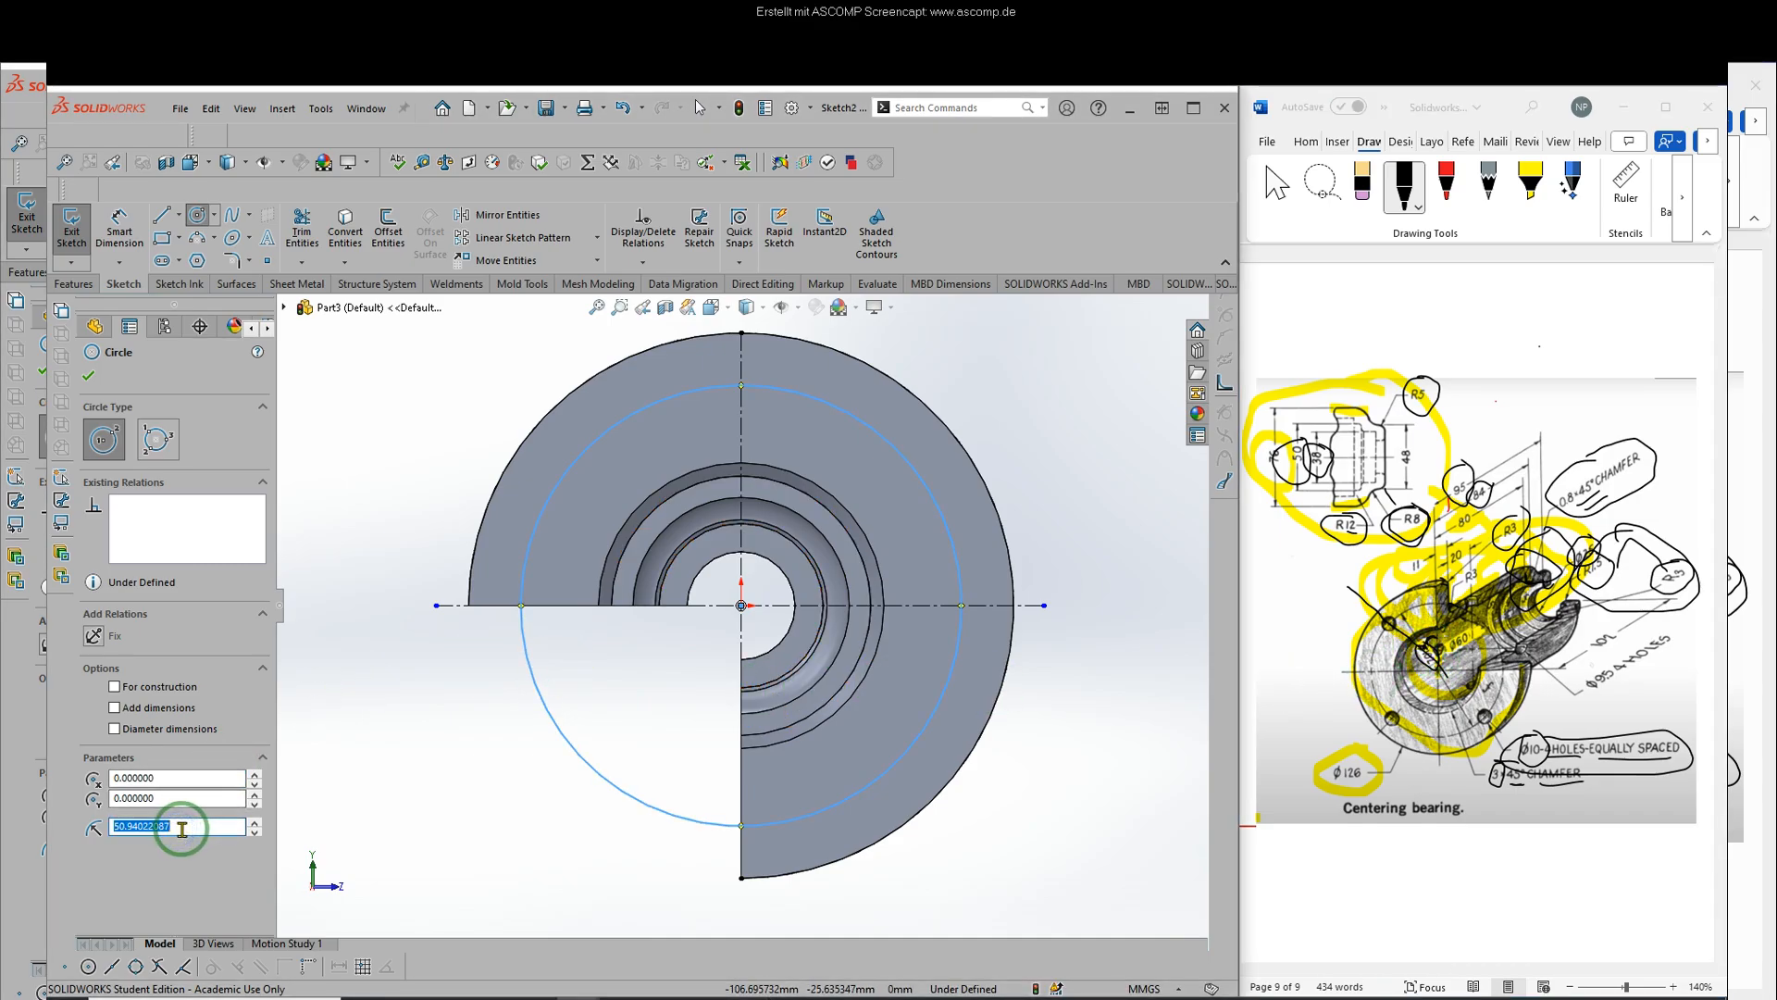
{"action": "type", "text": "1"}
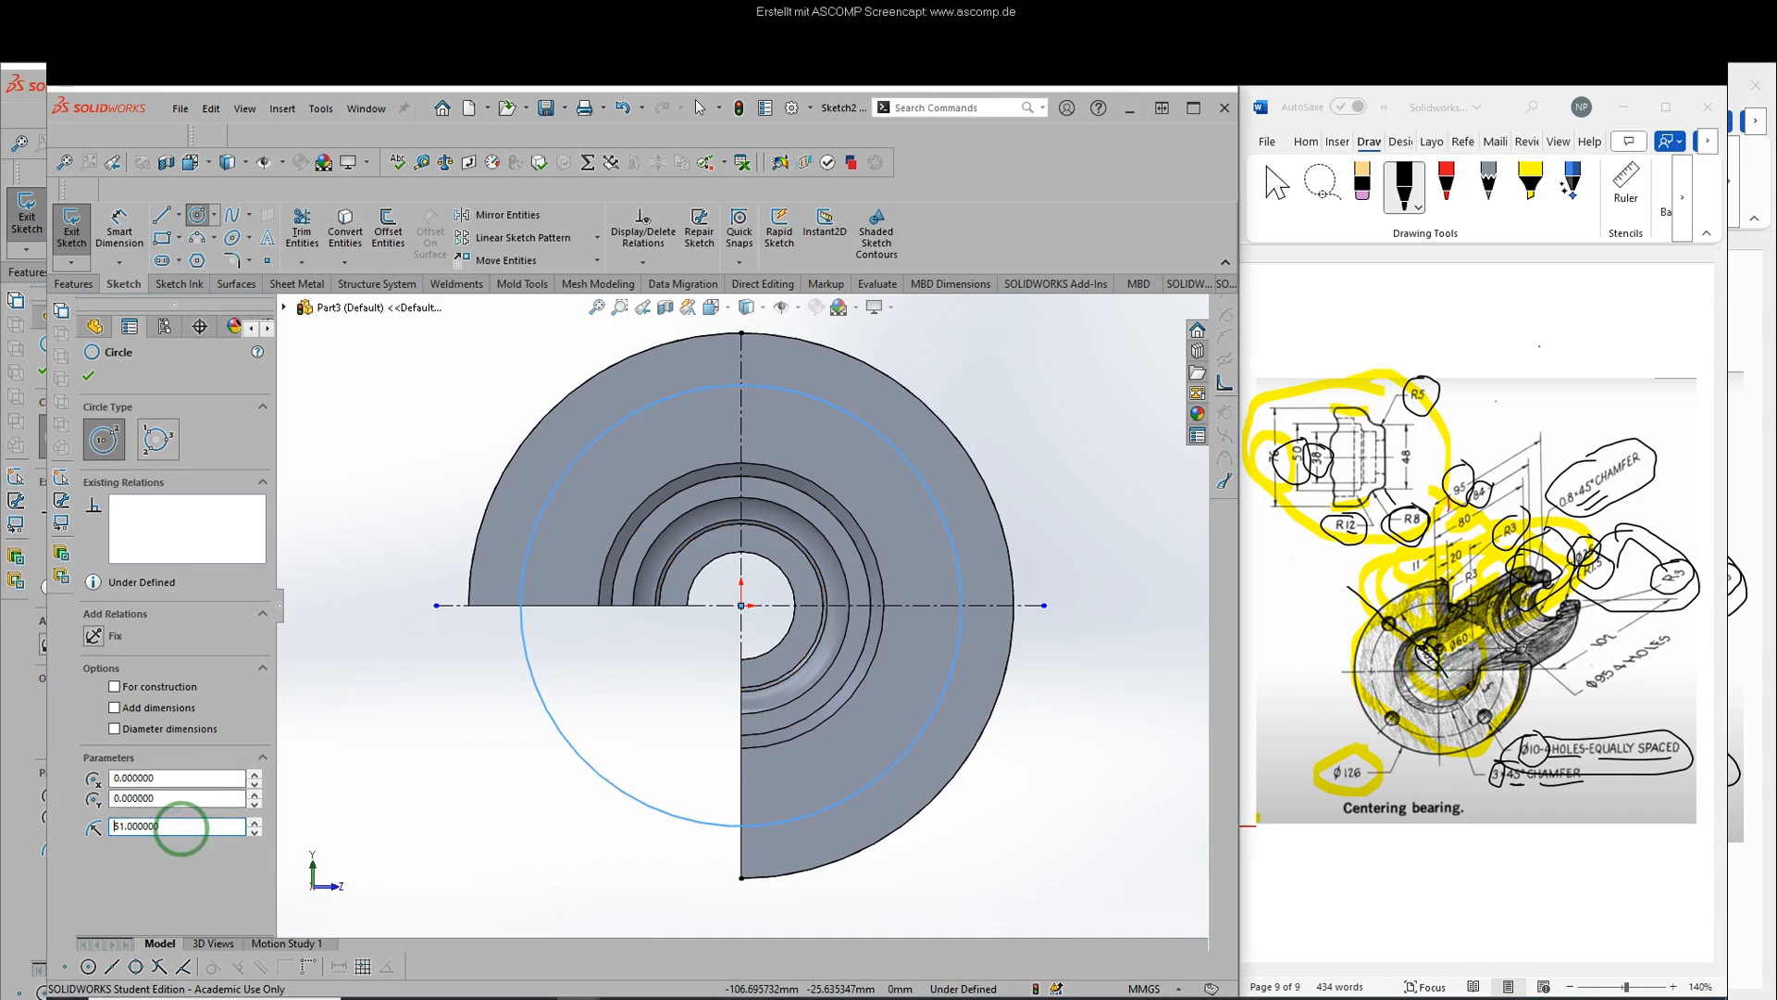
{"action": "left_click", "coordinate": [90, 378]}
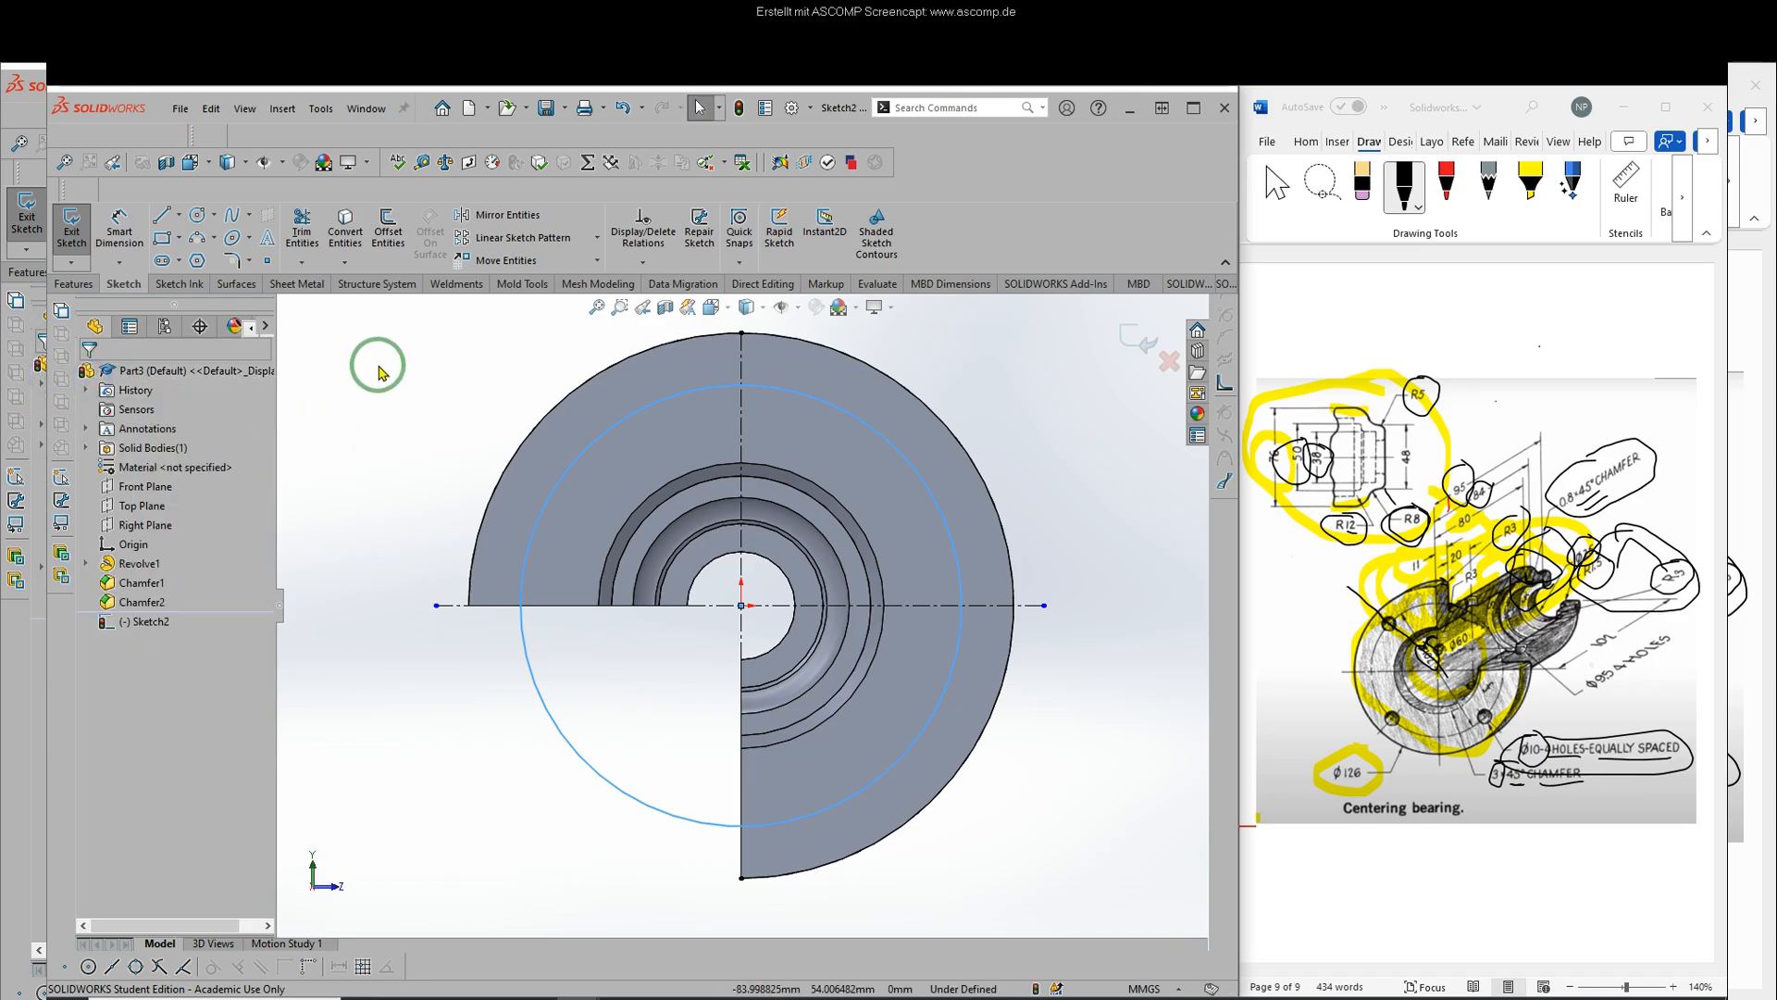
{"action": "left_click", "coordinate": [569, 468]}
{"action": "left_click", "coordinate": [115, 612]}
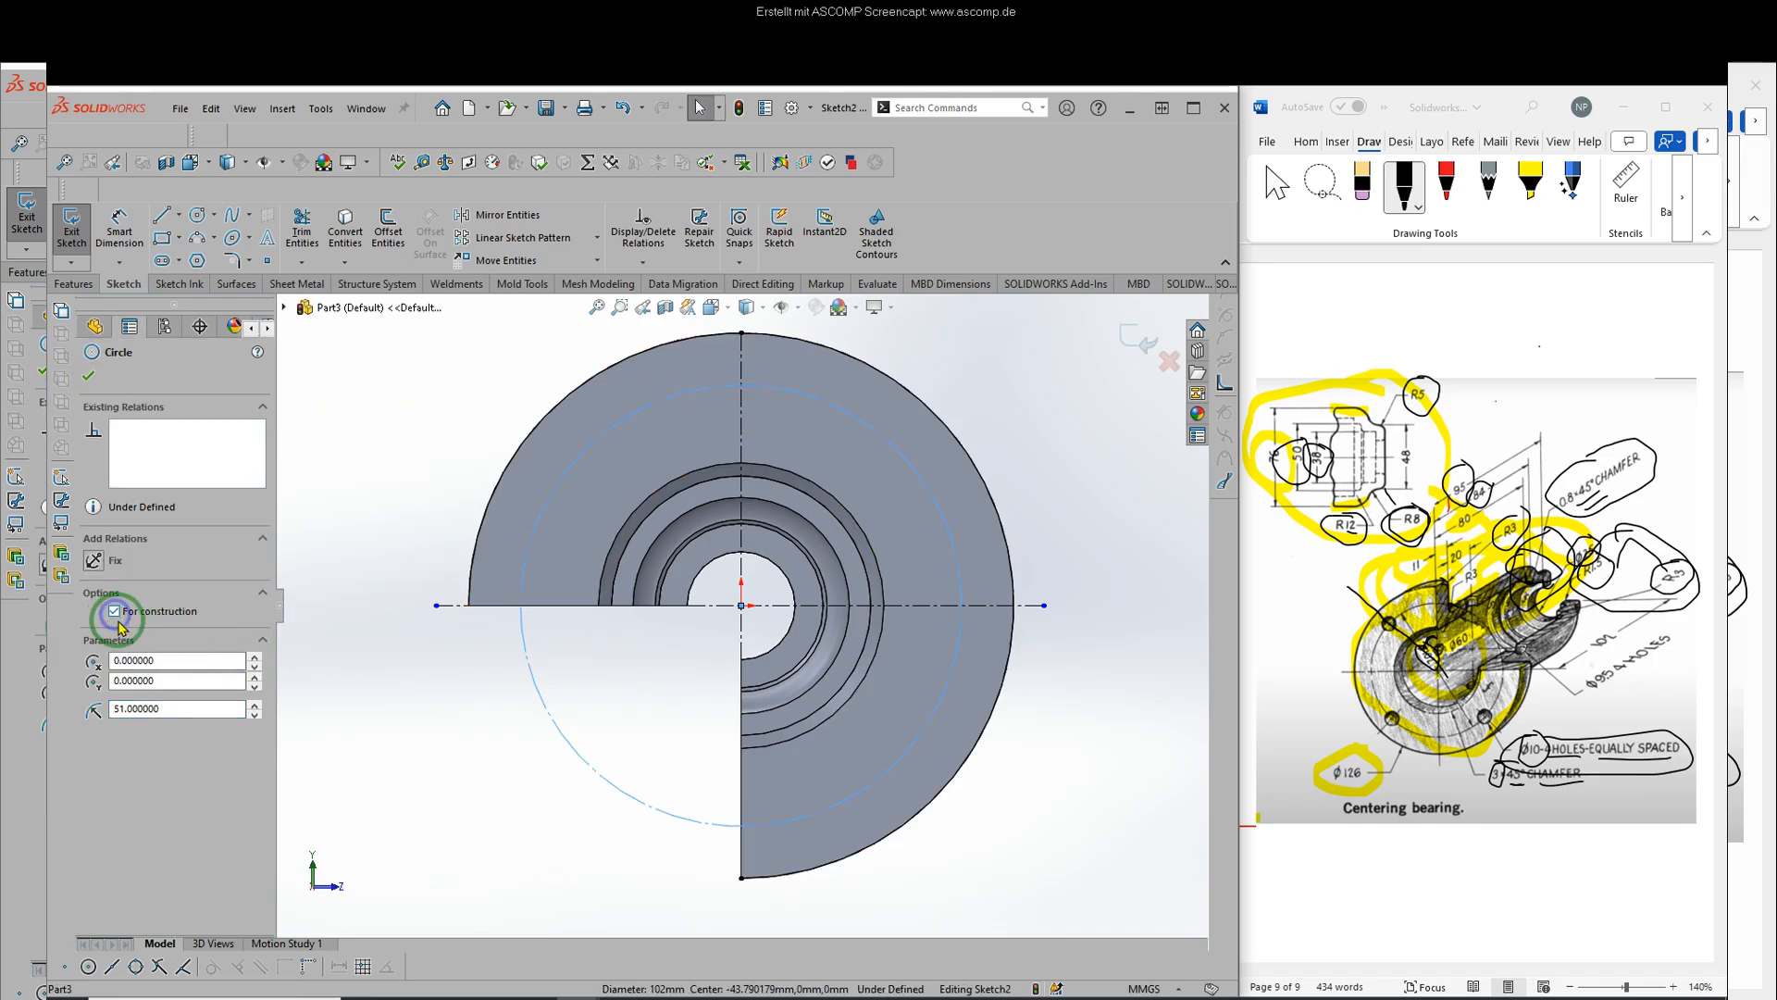
{"action": "left_click", "coordinate": [89, 375]}
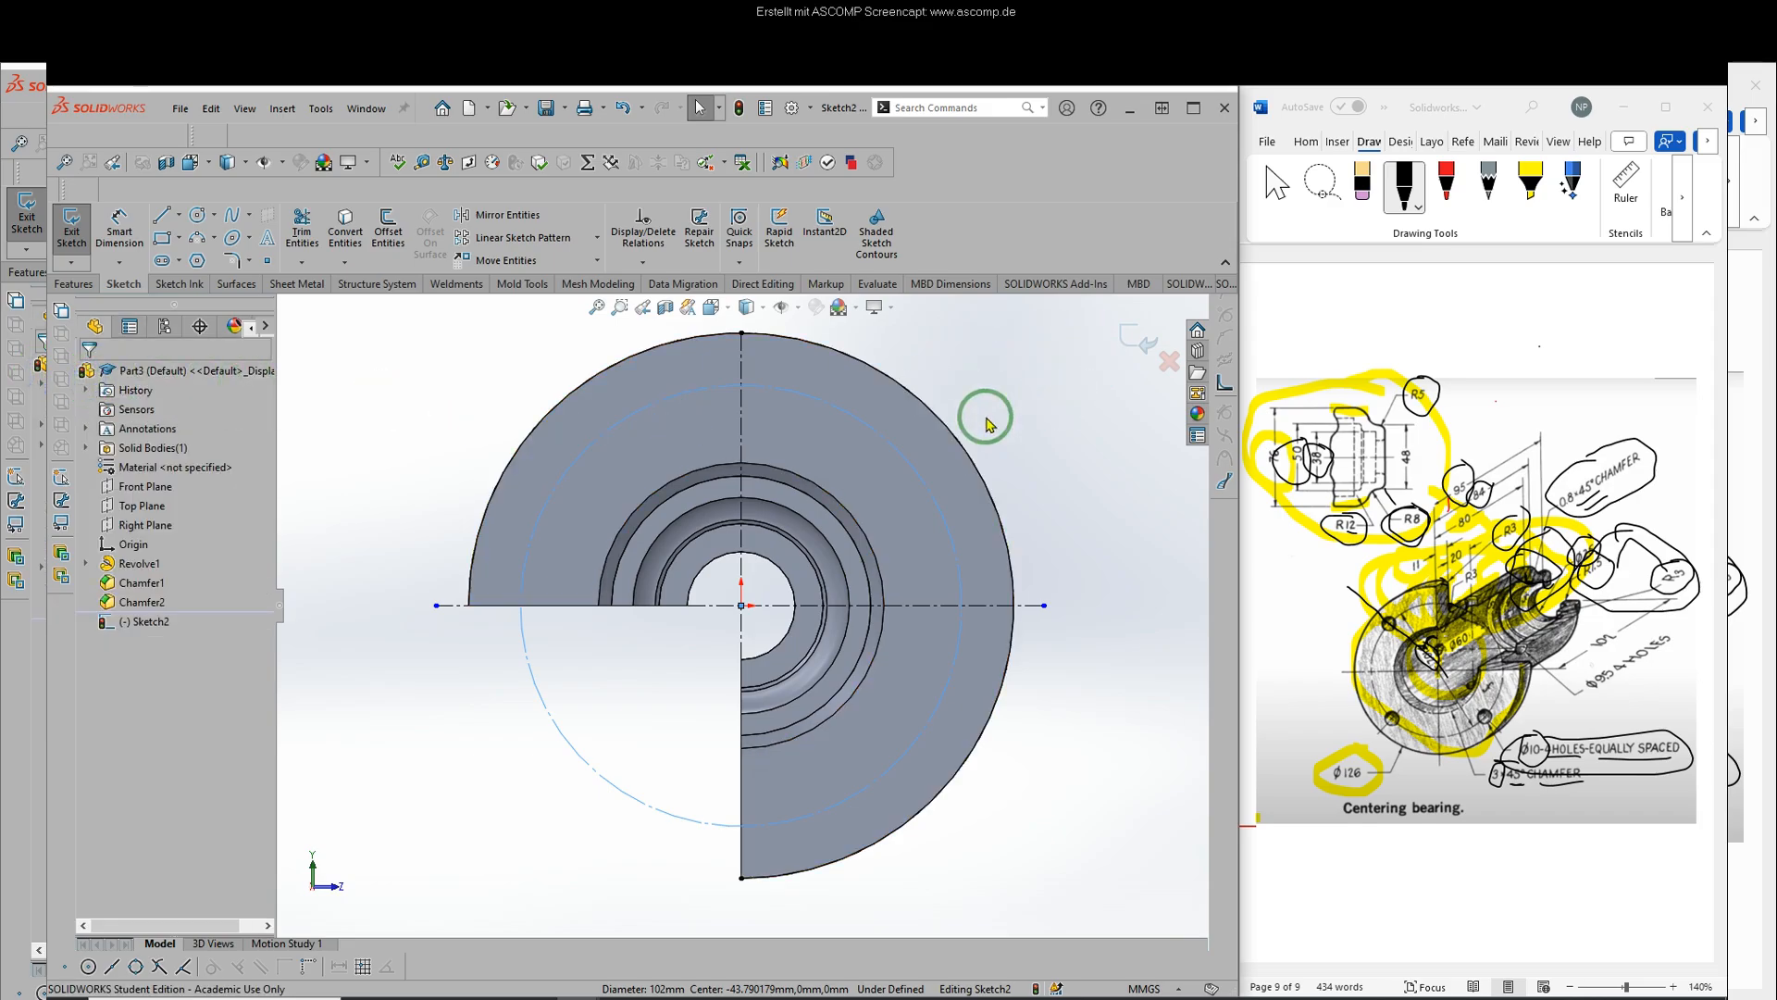
{"action": "left_click", "coordinate": [370, 400]}
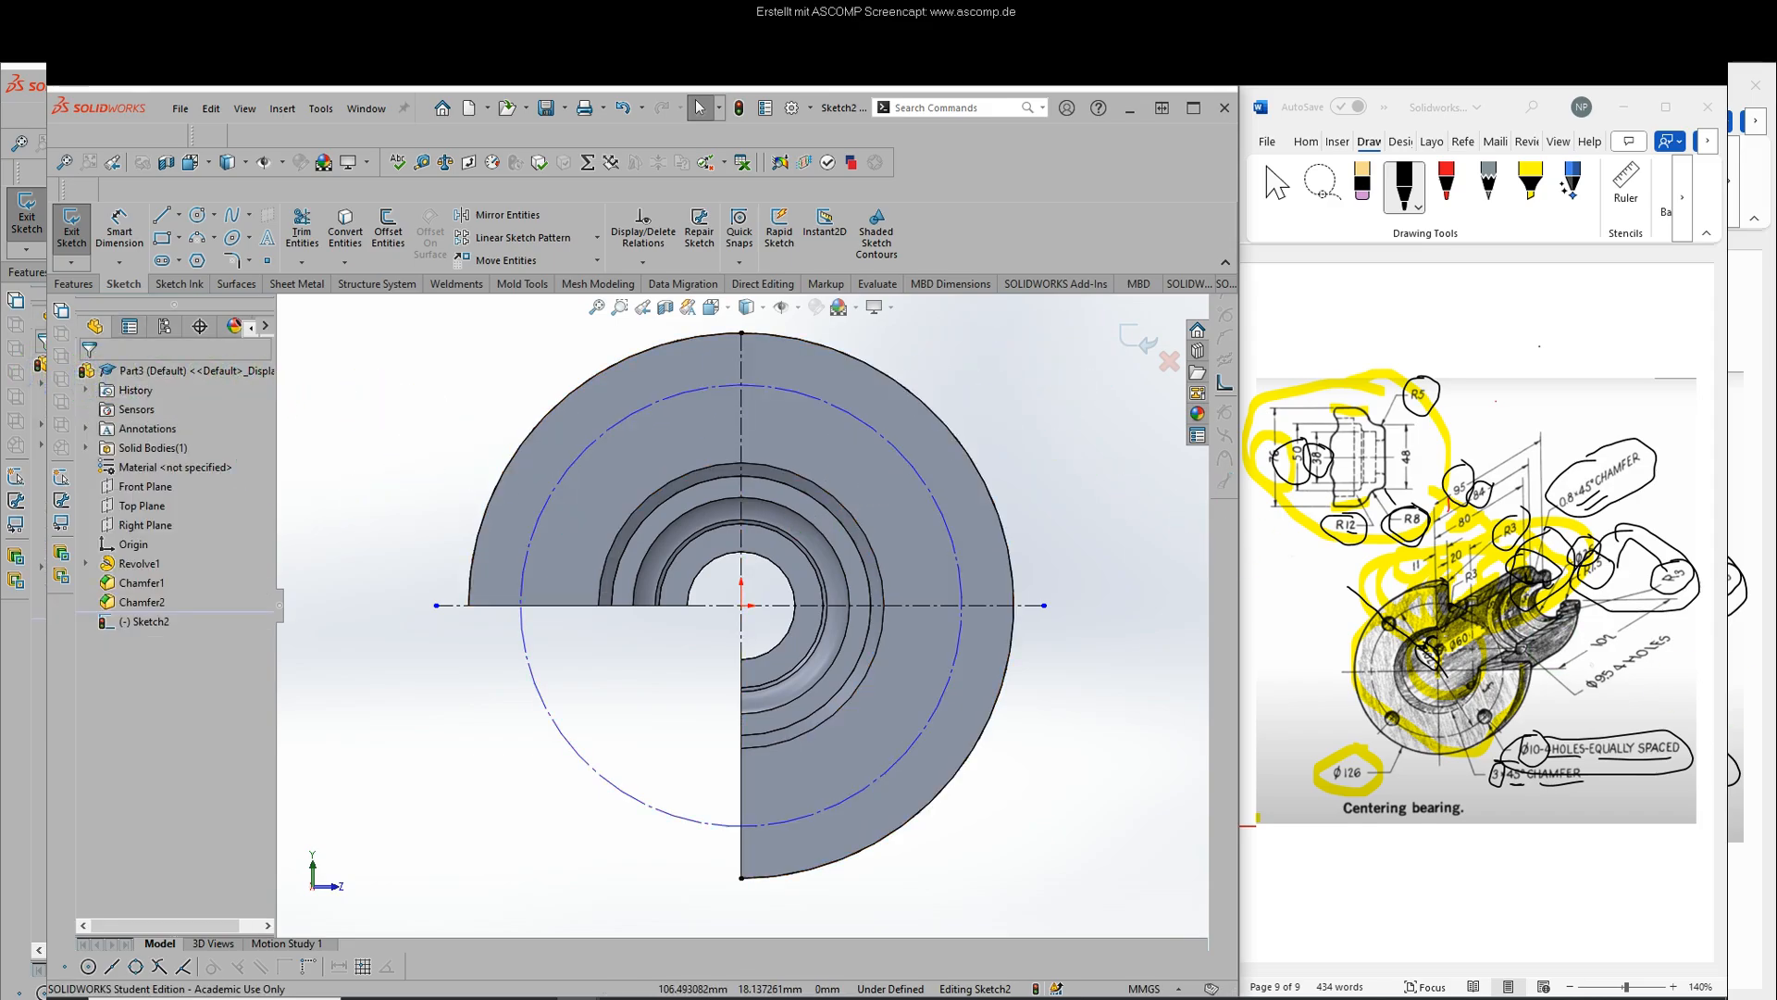
- Sketch a hole circle about 4.9 mm in radius, centered on the upper-left part of the construction circle
{"action": "left_click", "coordinate": [197, 218]}
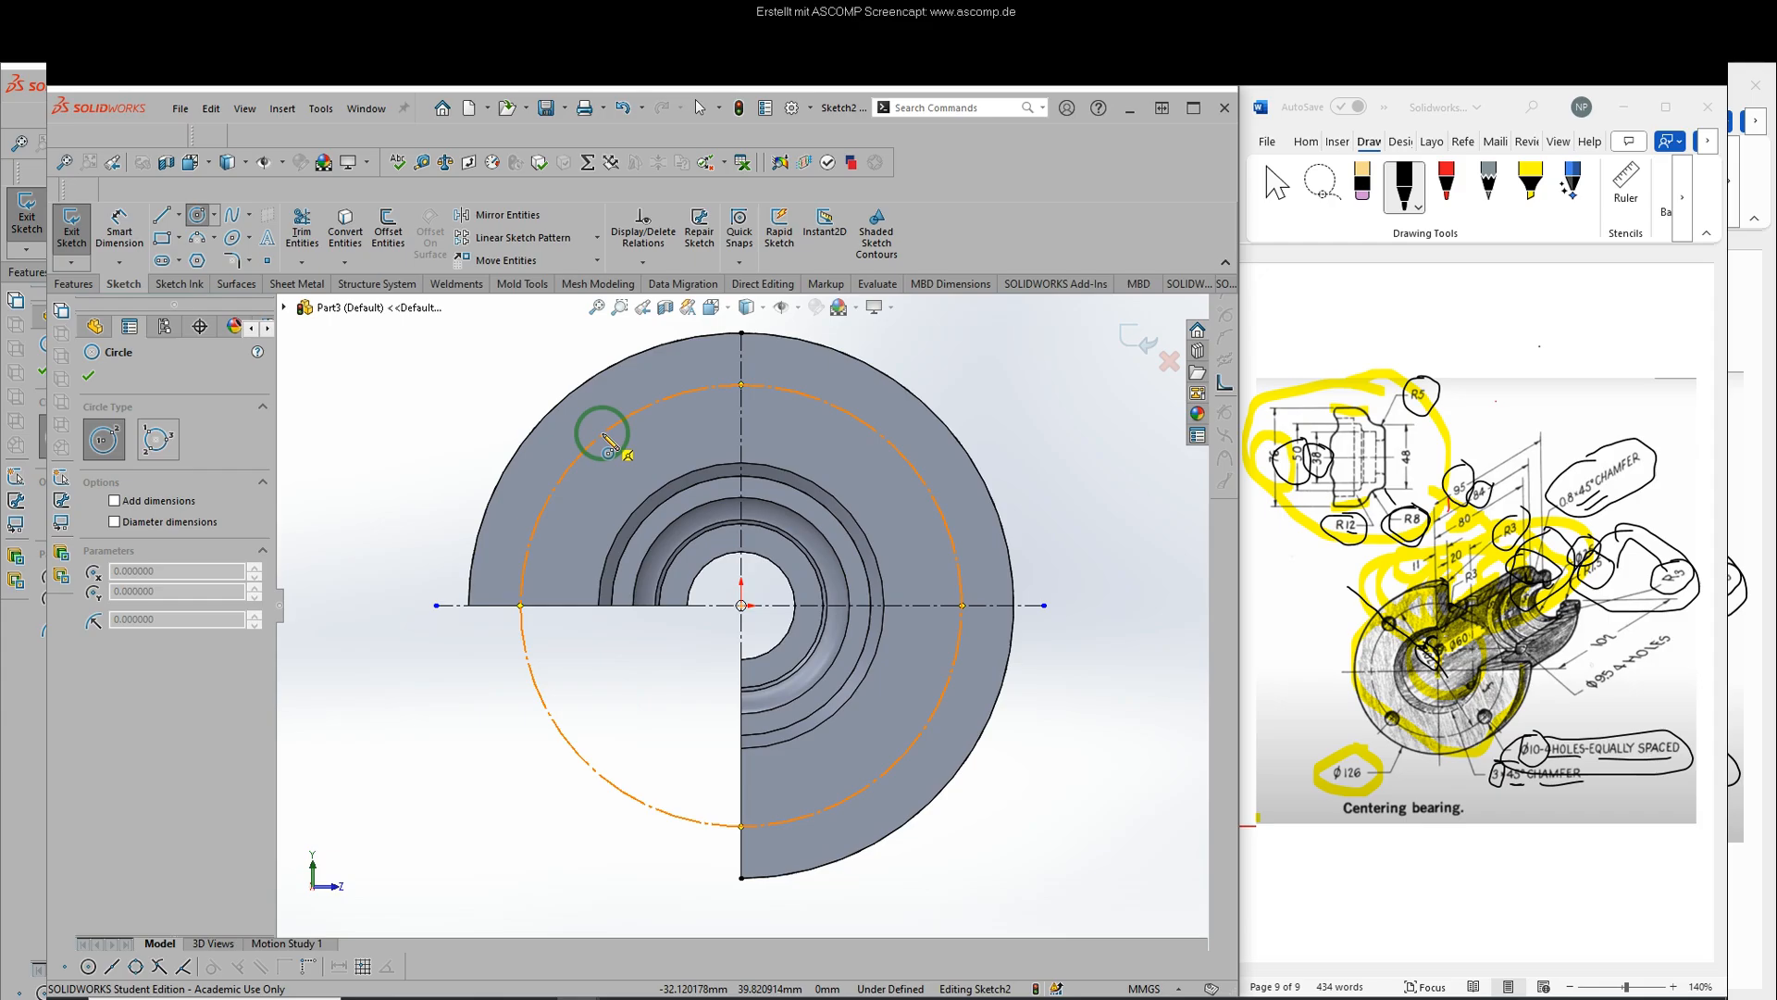
{"action": "left_click", "coordinate": [604, 434]}
{"action": "left_click", "coordinate": [614, 454]}
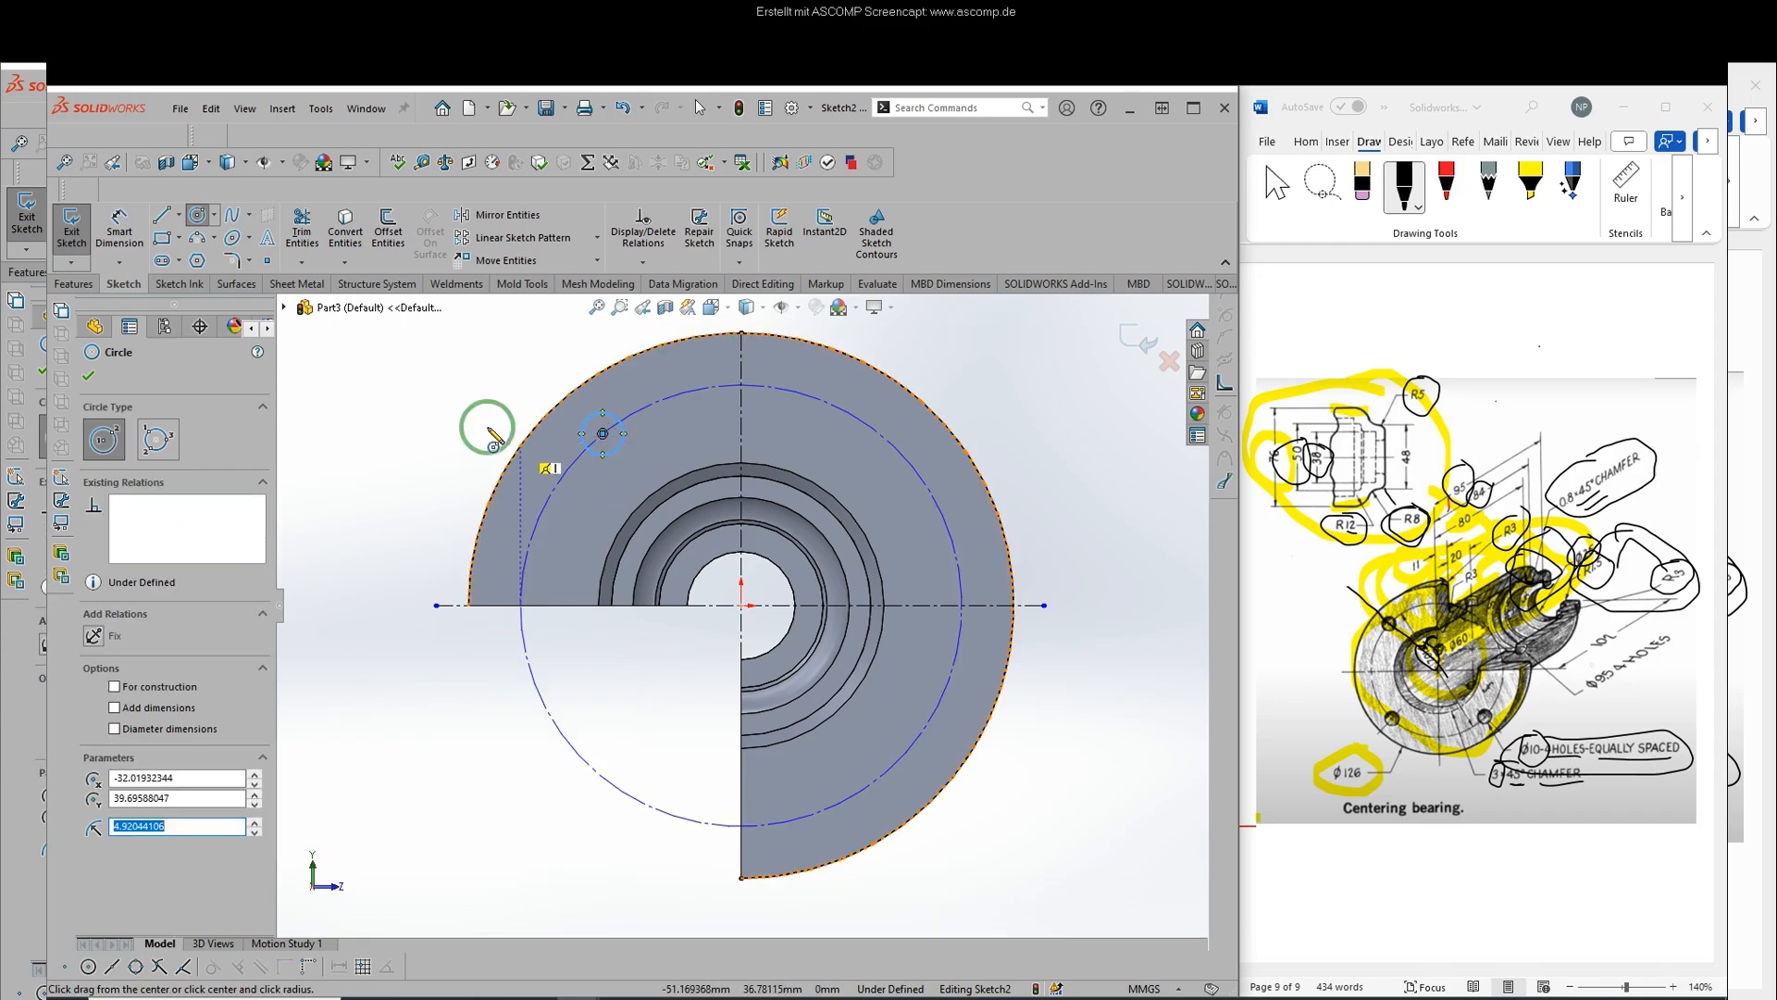
{"action": "right_click", "coordinate": [467, 412]}
{"action": "left_click", "coordinate": [466, 439]}
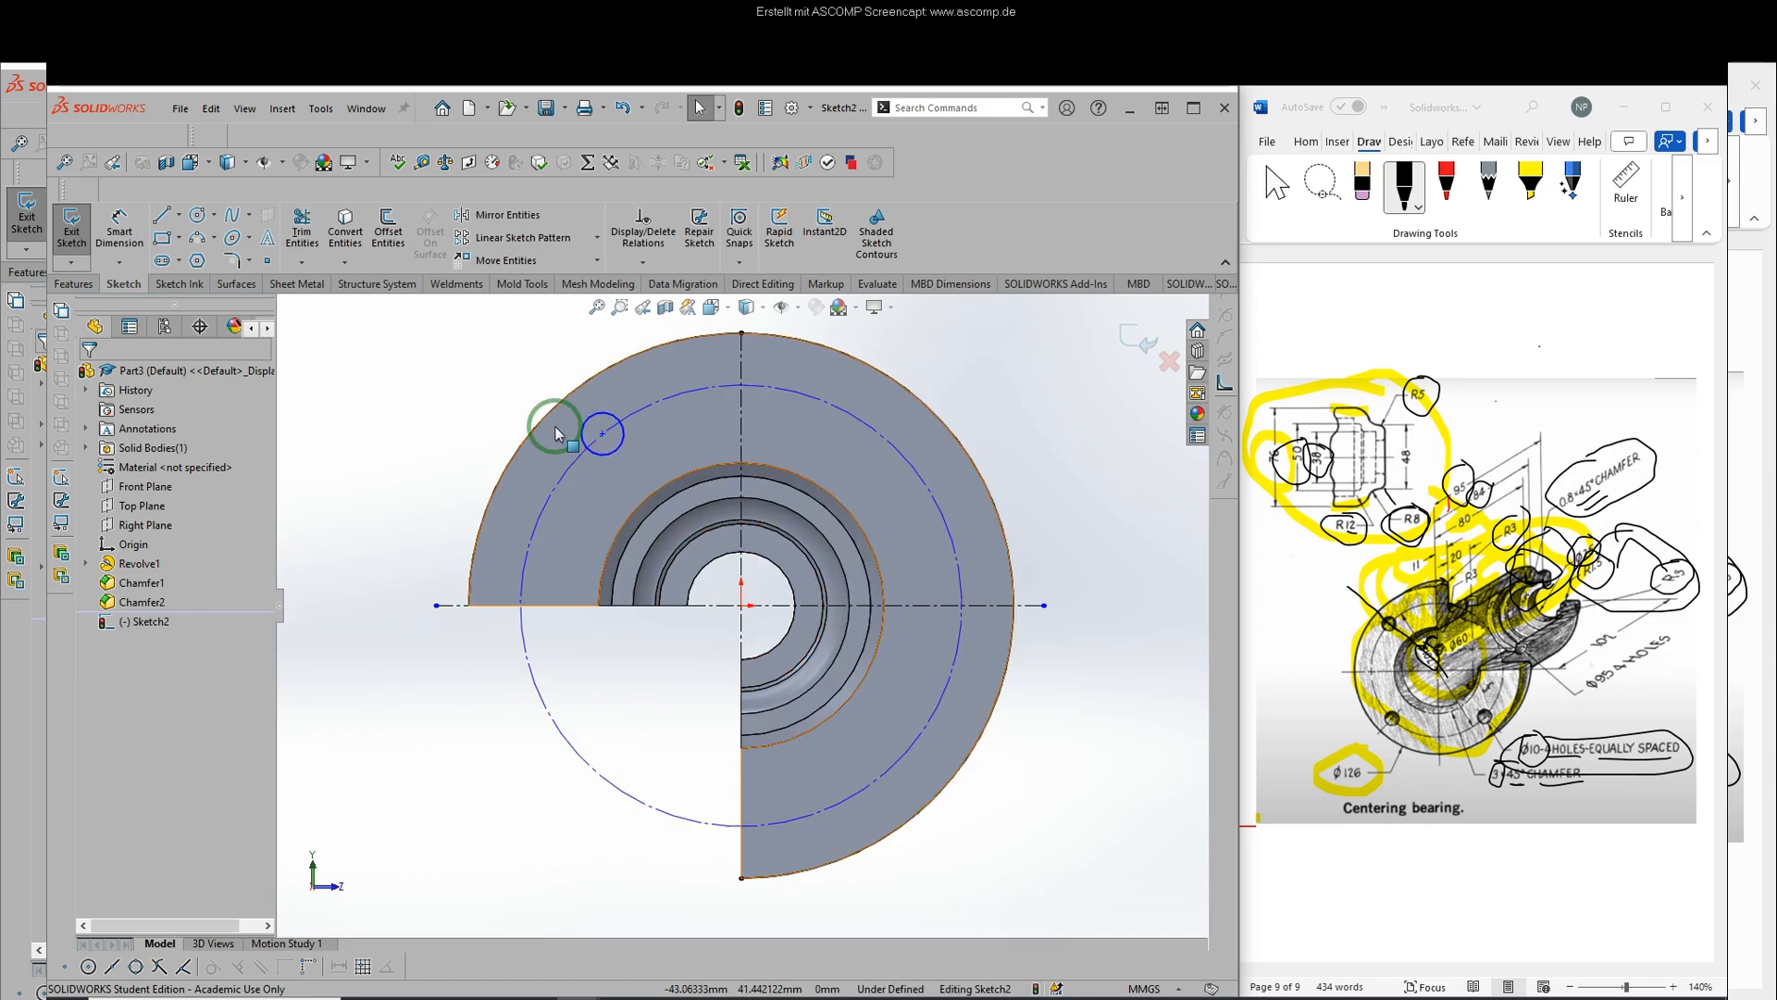
- Draw a centerline from the small hole circle's center to the origin
{"action": "left_click", "coordinate": [181, 216]}
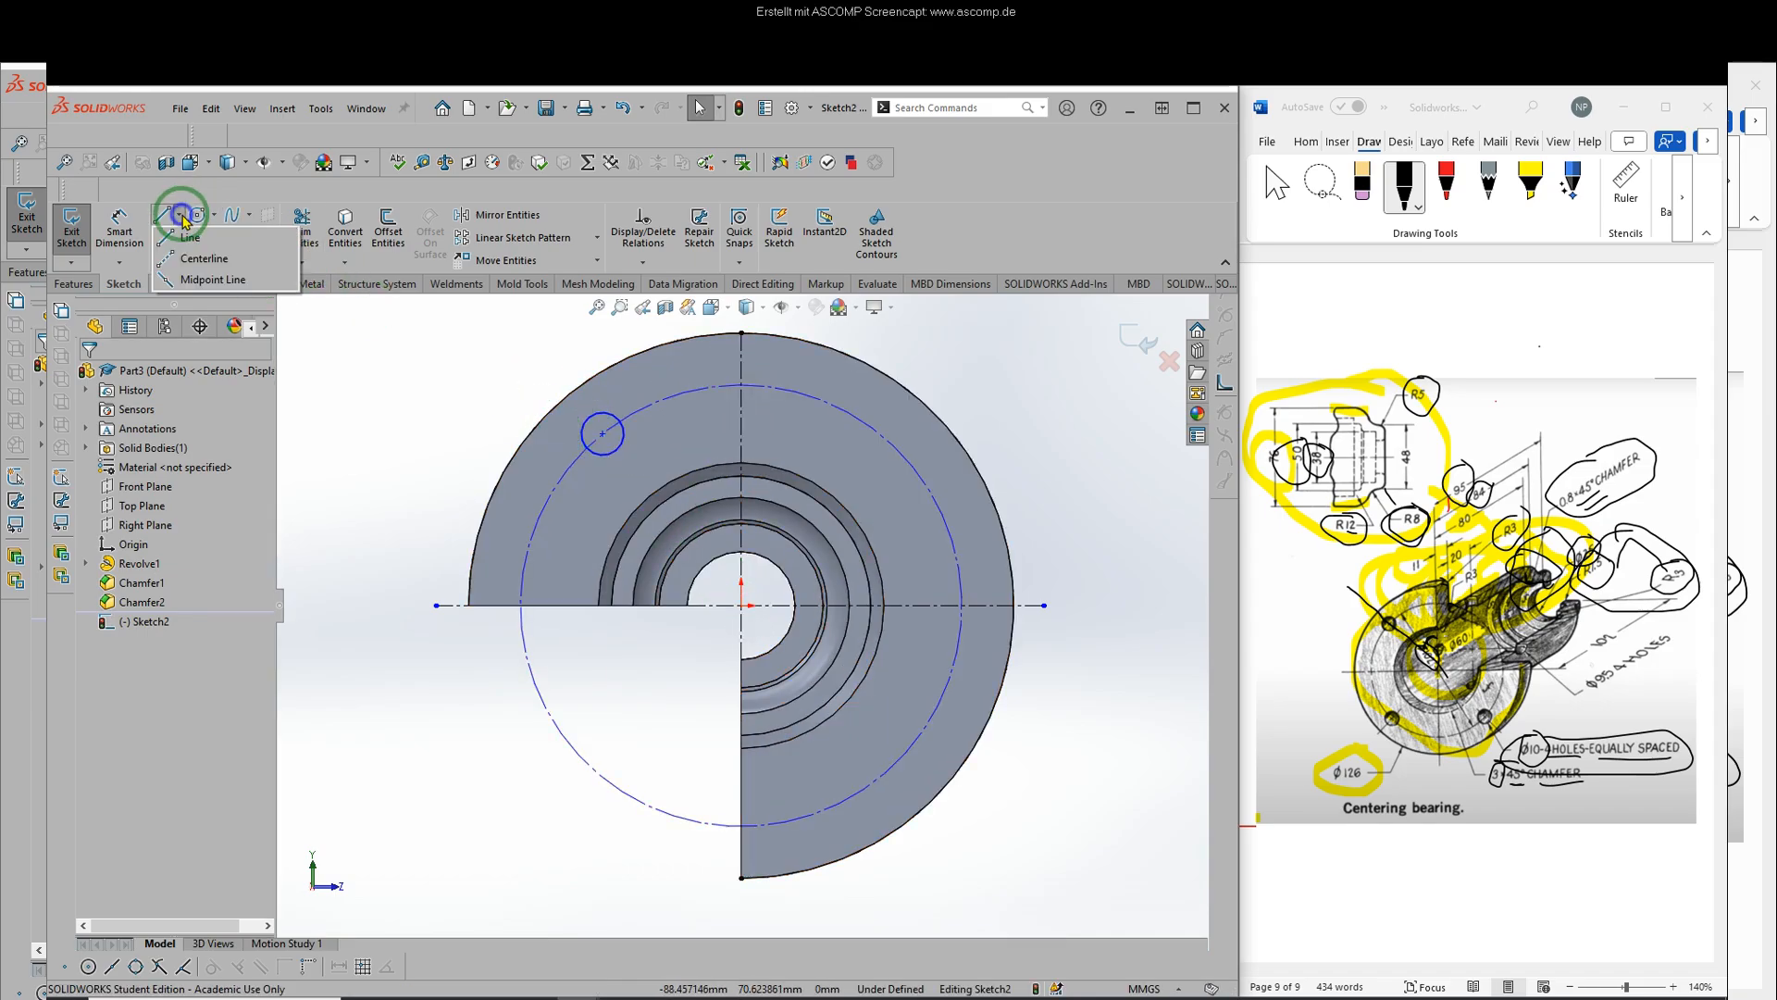
{"action": "left_click", "coordinate": [206, 258]}
{"action": "left_click", "coordinate": [603, 433]}
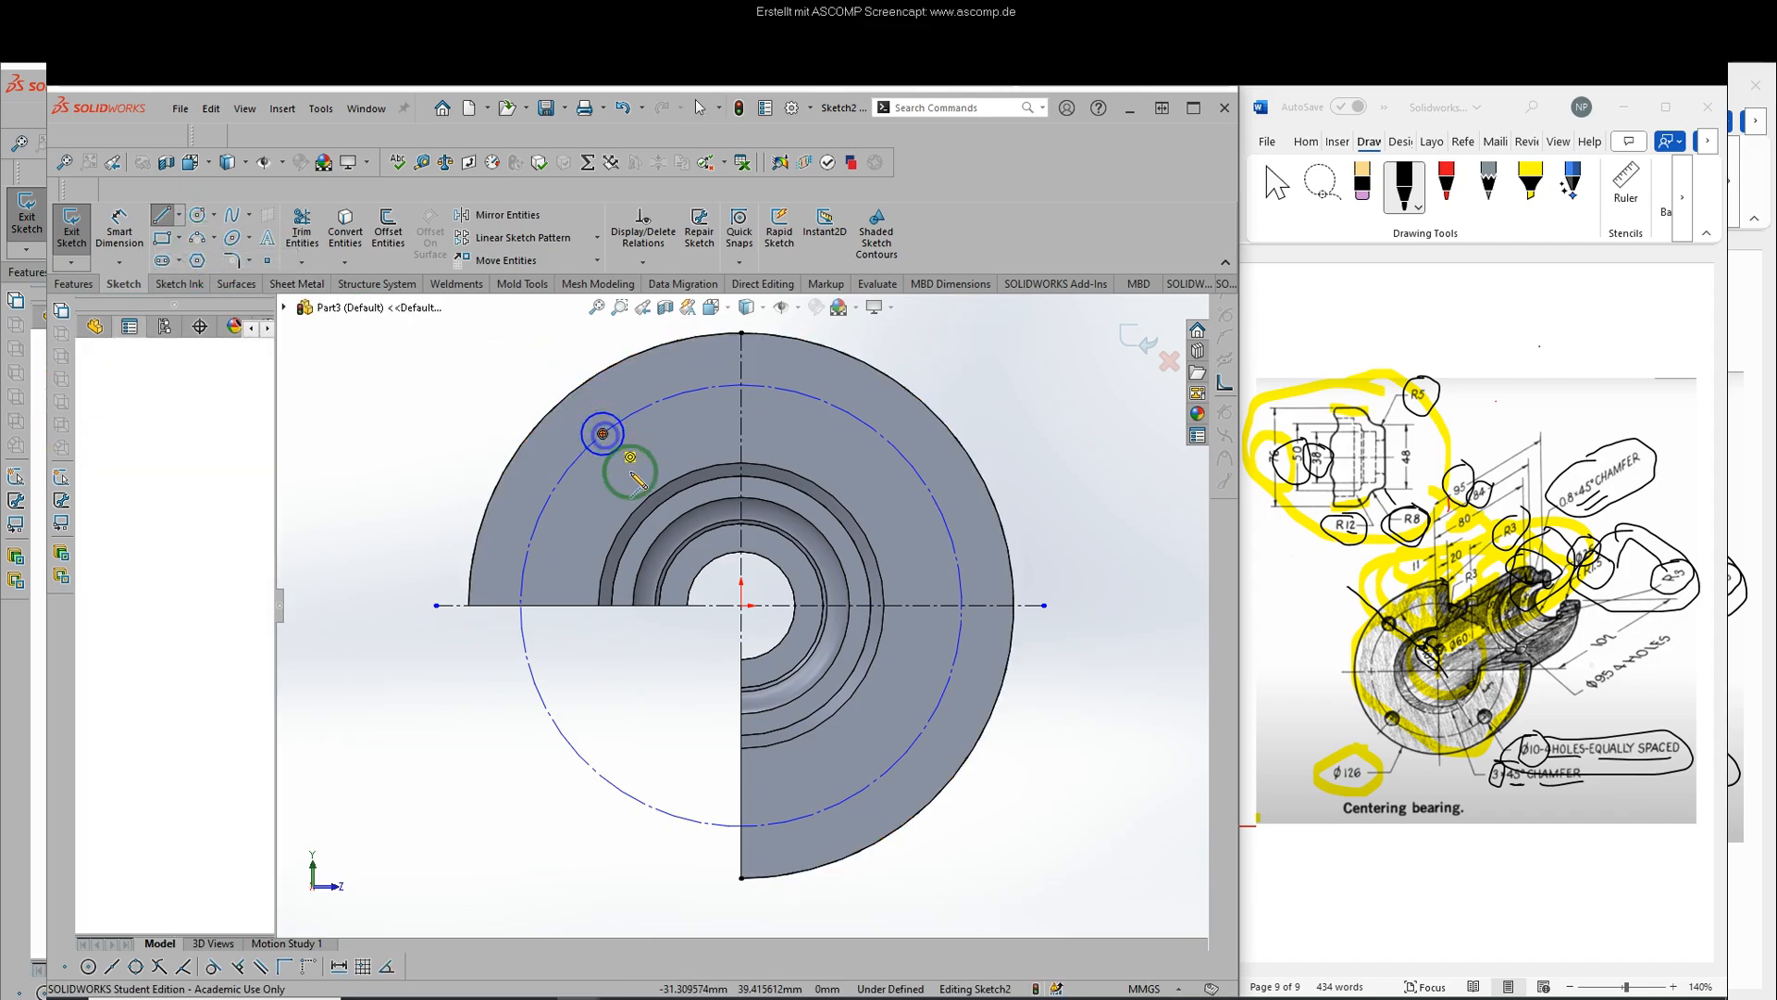
{"action": "left_click", "coordinate": [741, 606]}
{"action": "key", "text": "Escape"}
{"action": "key", "text": "Escape"}
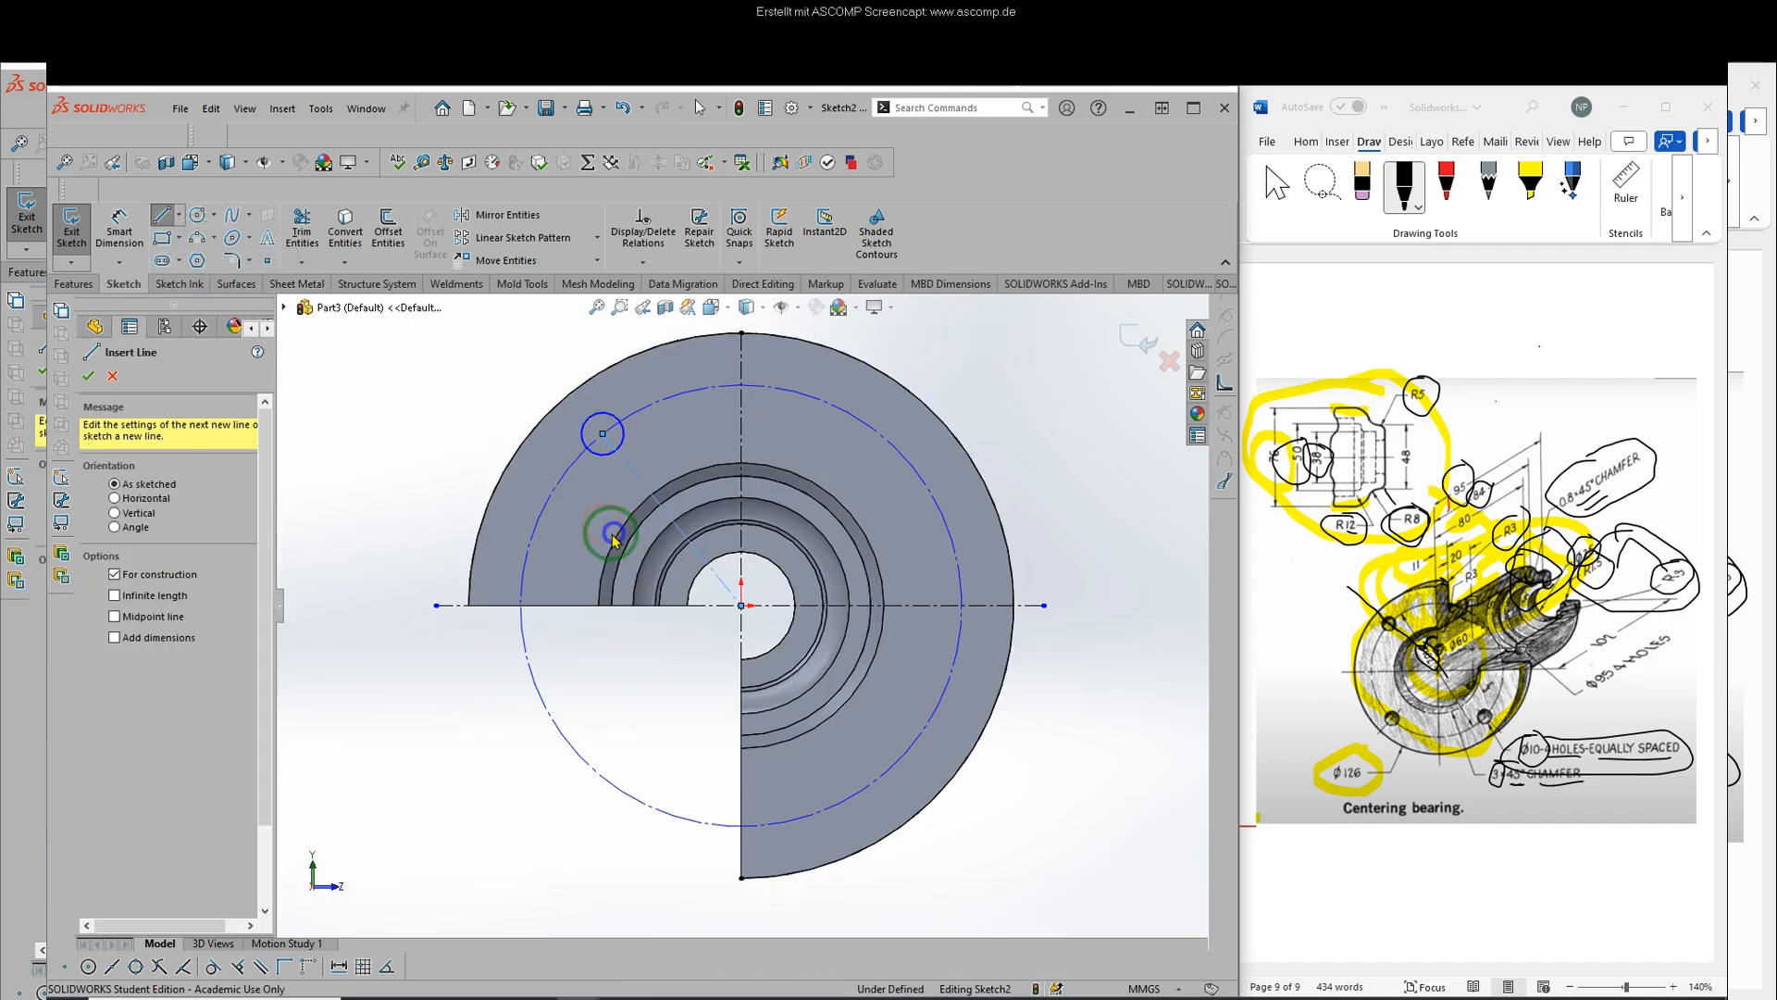
- Dimension the angle between the vertical centerline and the hole's diagonal centerline at 45°
{"action": "left_click", "coordinate": [119, 230]}
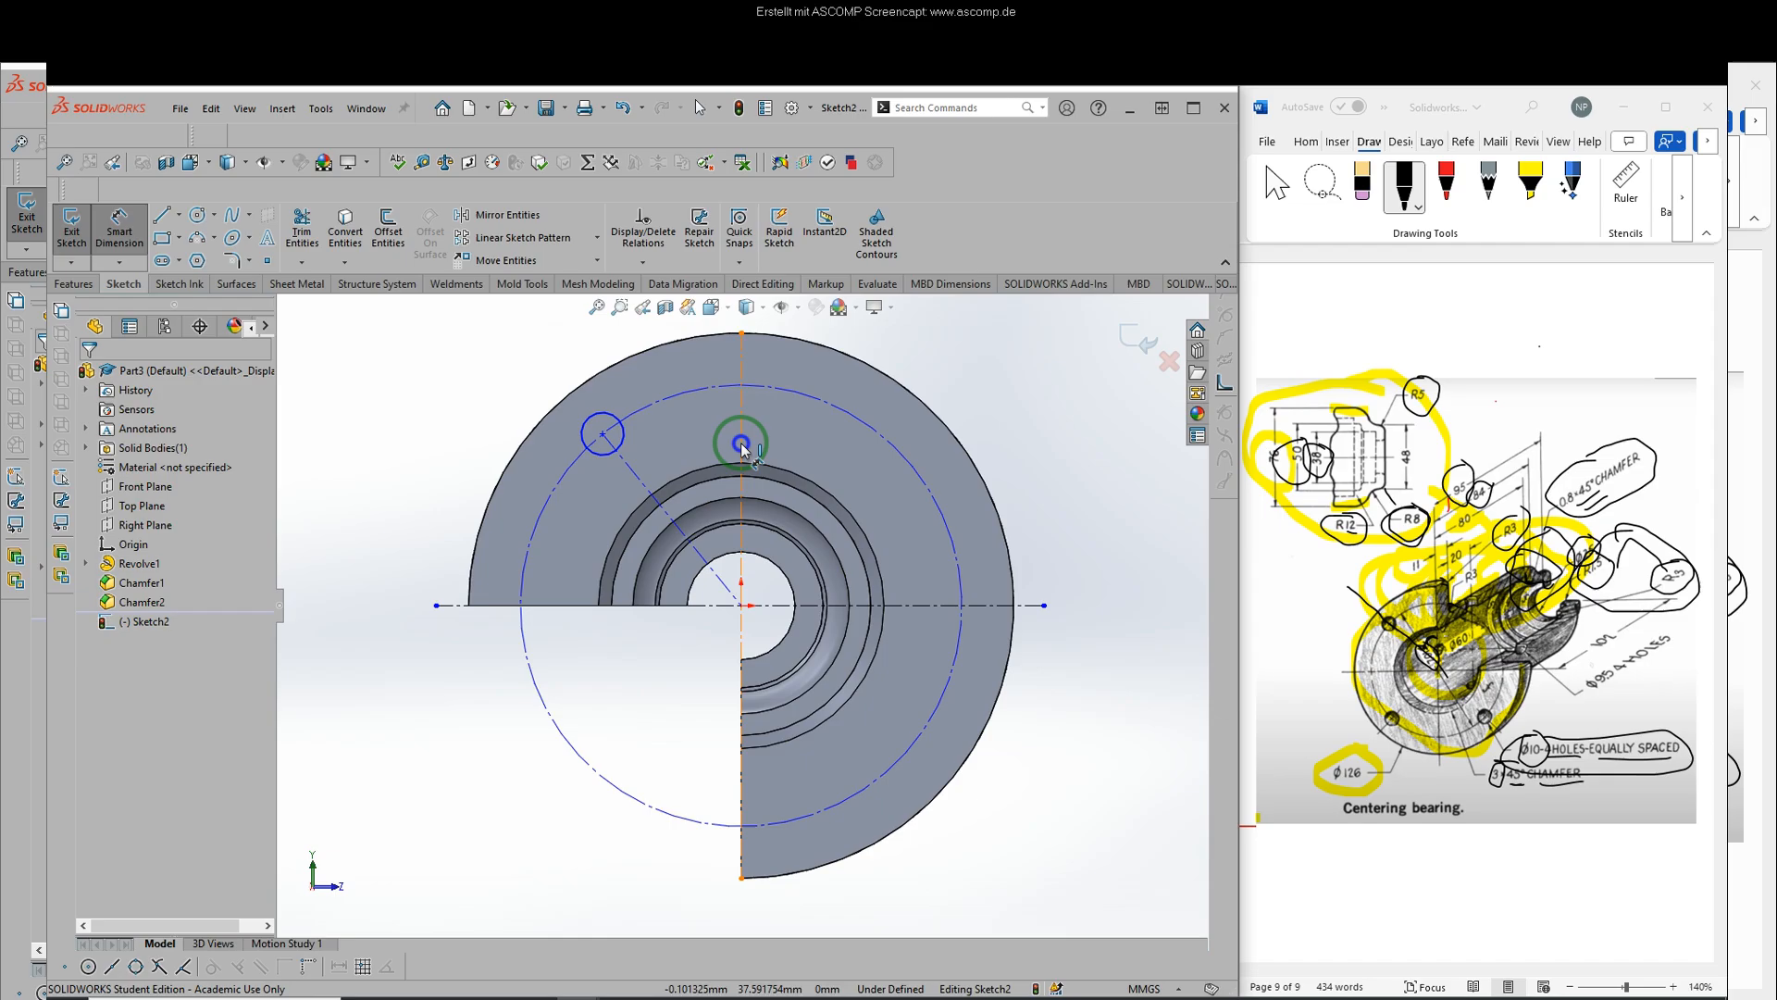
{"action": "left_click", "coordinate": [741, 440]}
{"action": "left_click", "coordinate": [648, 488]}
{"action": "left_click", "coordinate": [673, 466]}
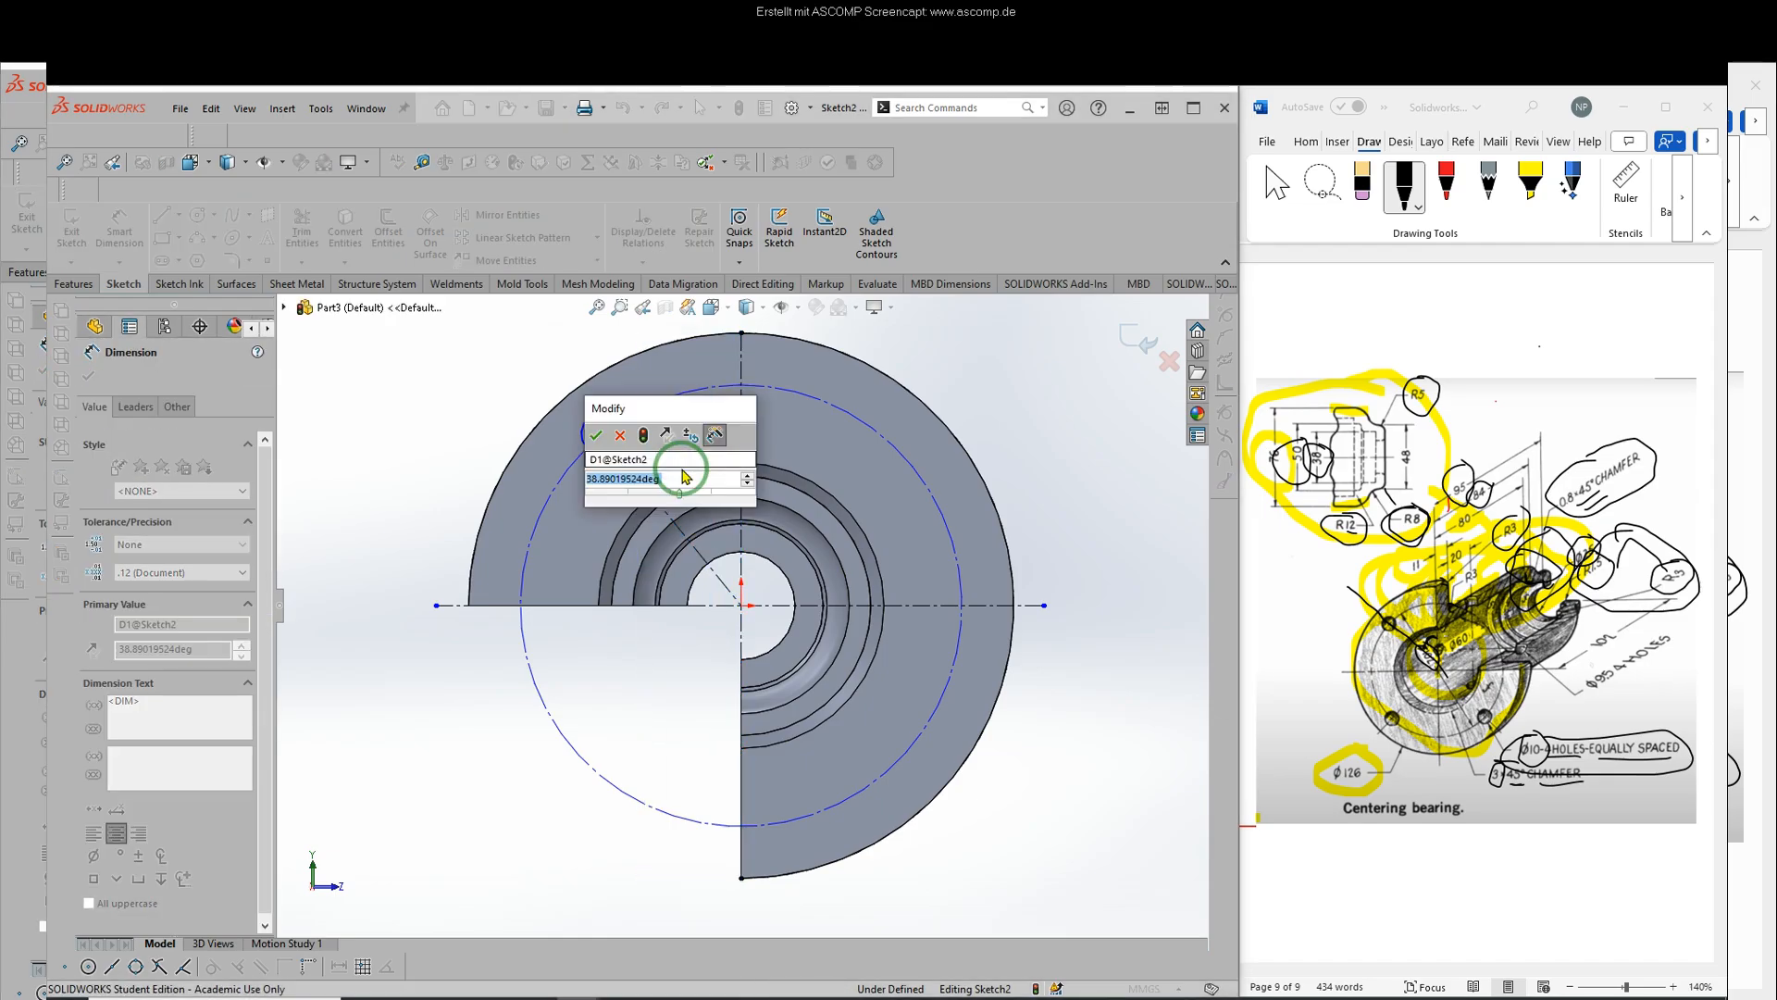
{"action": "type", "text": "45"}
{"action": "key", "text": "Return"}
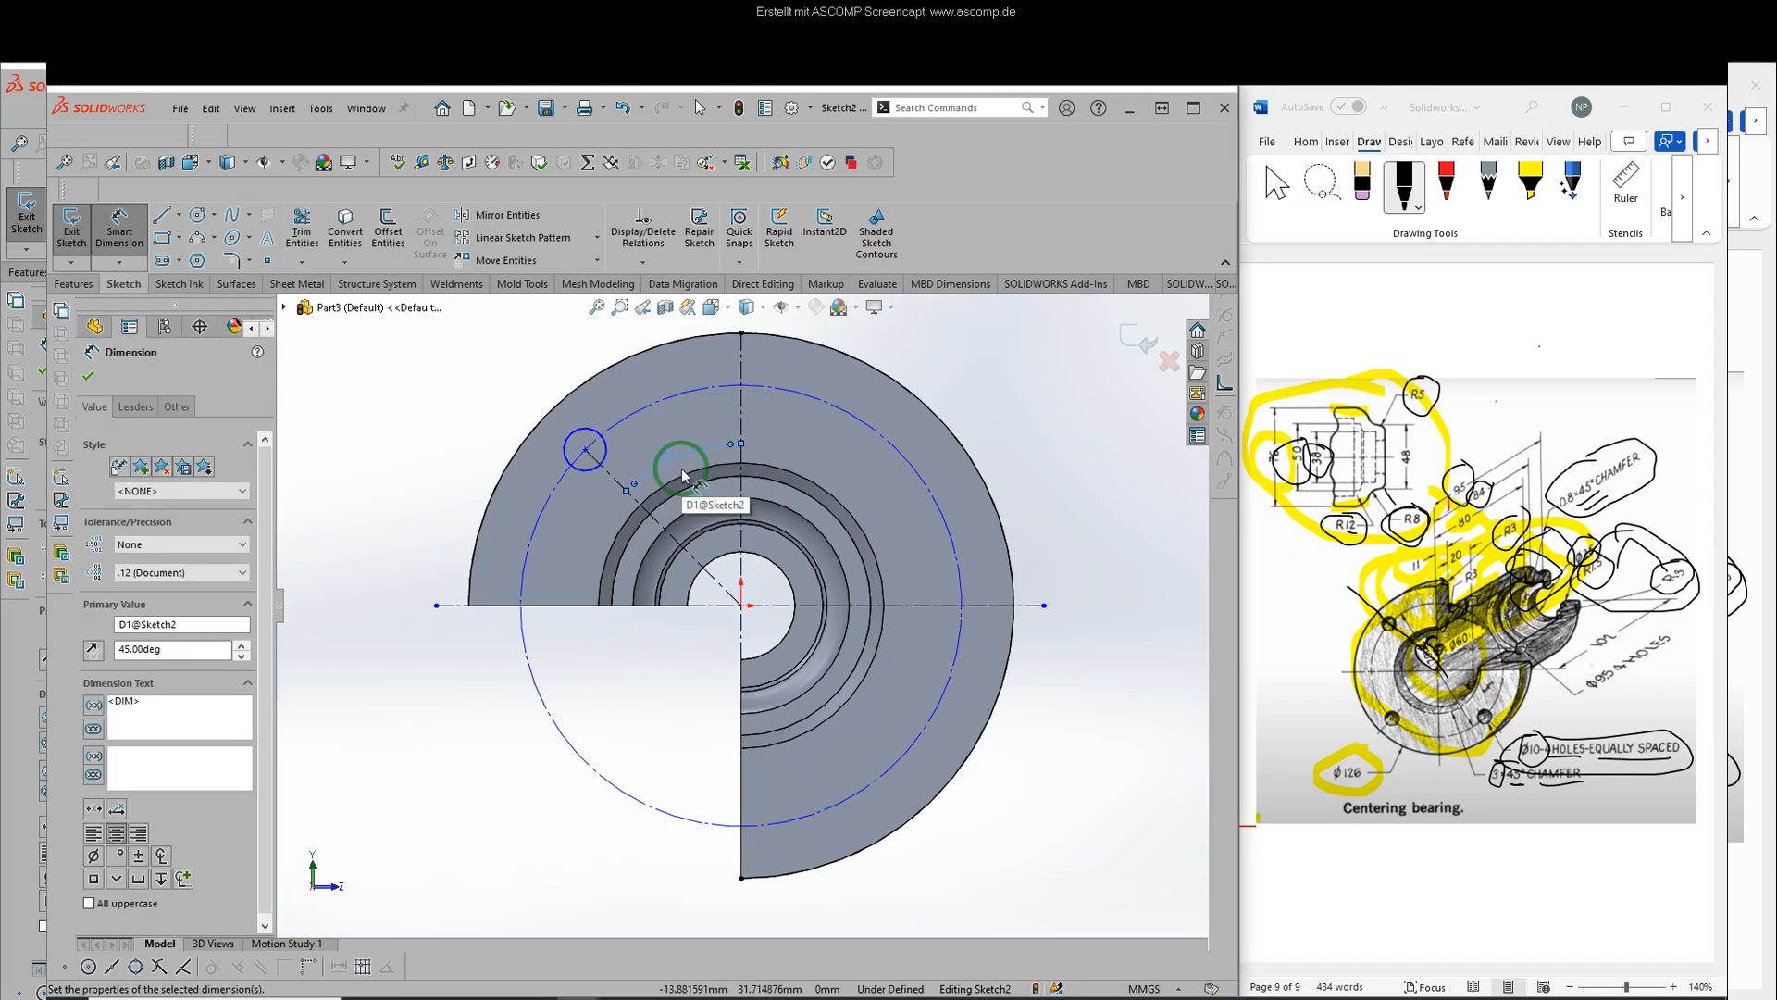
{"action": "left_click", "coordinate": [88, 374]}
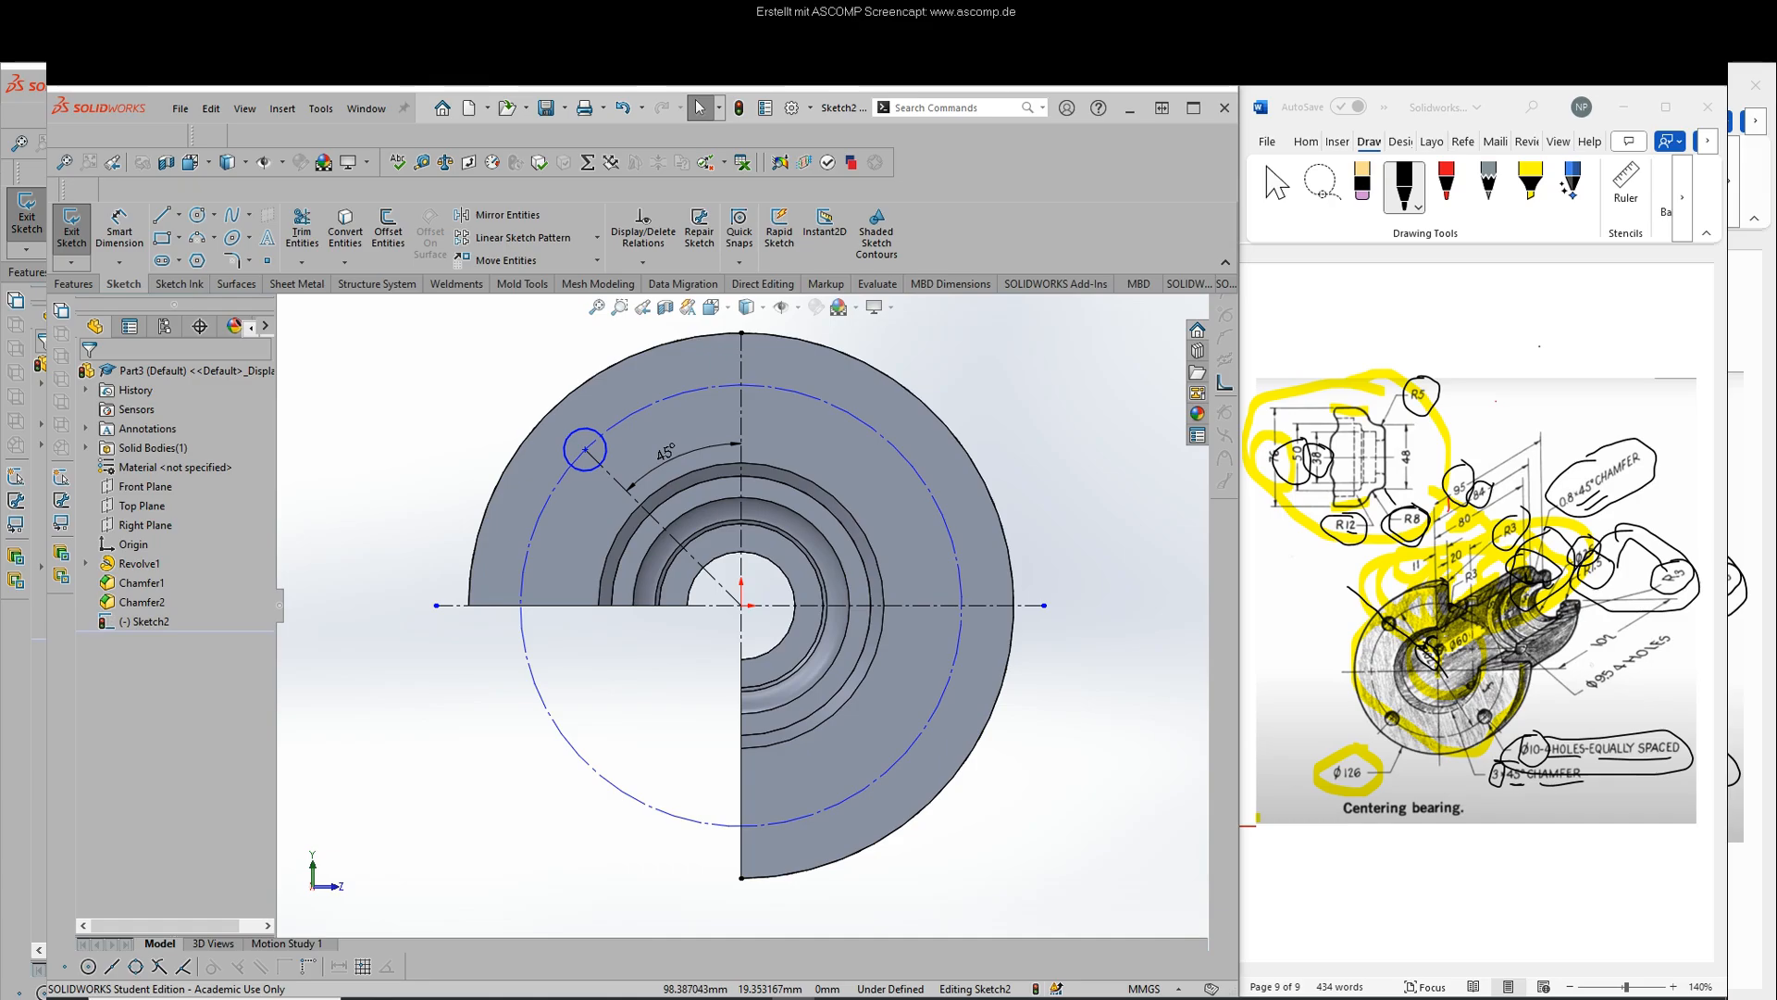
- Finish the hole sketch and cut the small circle through the flange with an Up To Surface extruded cut ending at the flange's rear face
{"action": "right_click", "coordinate": [1063, 397]}
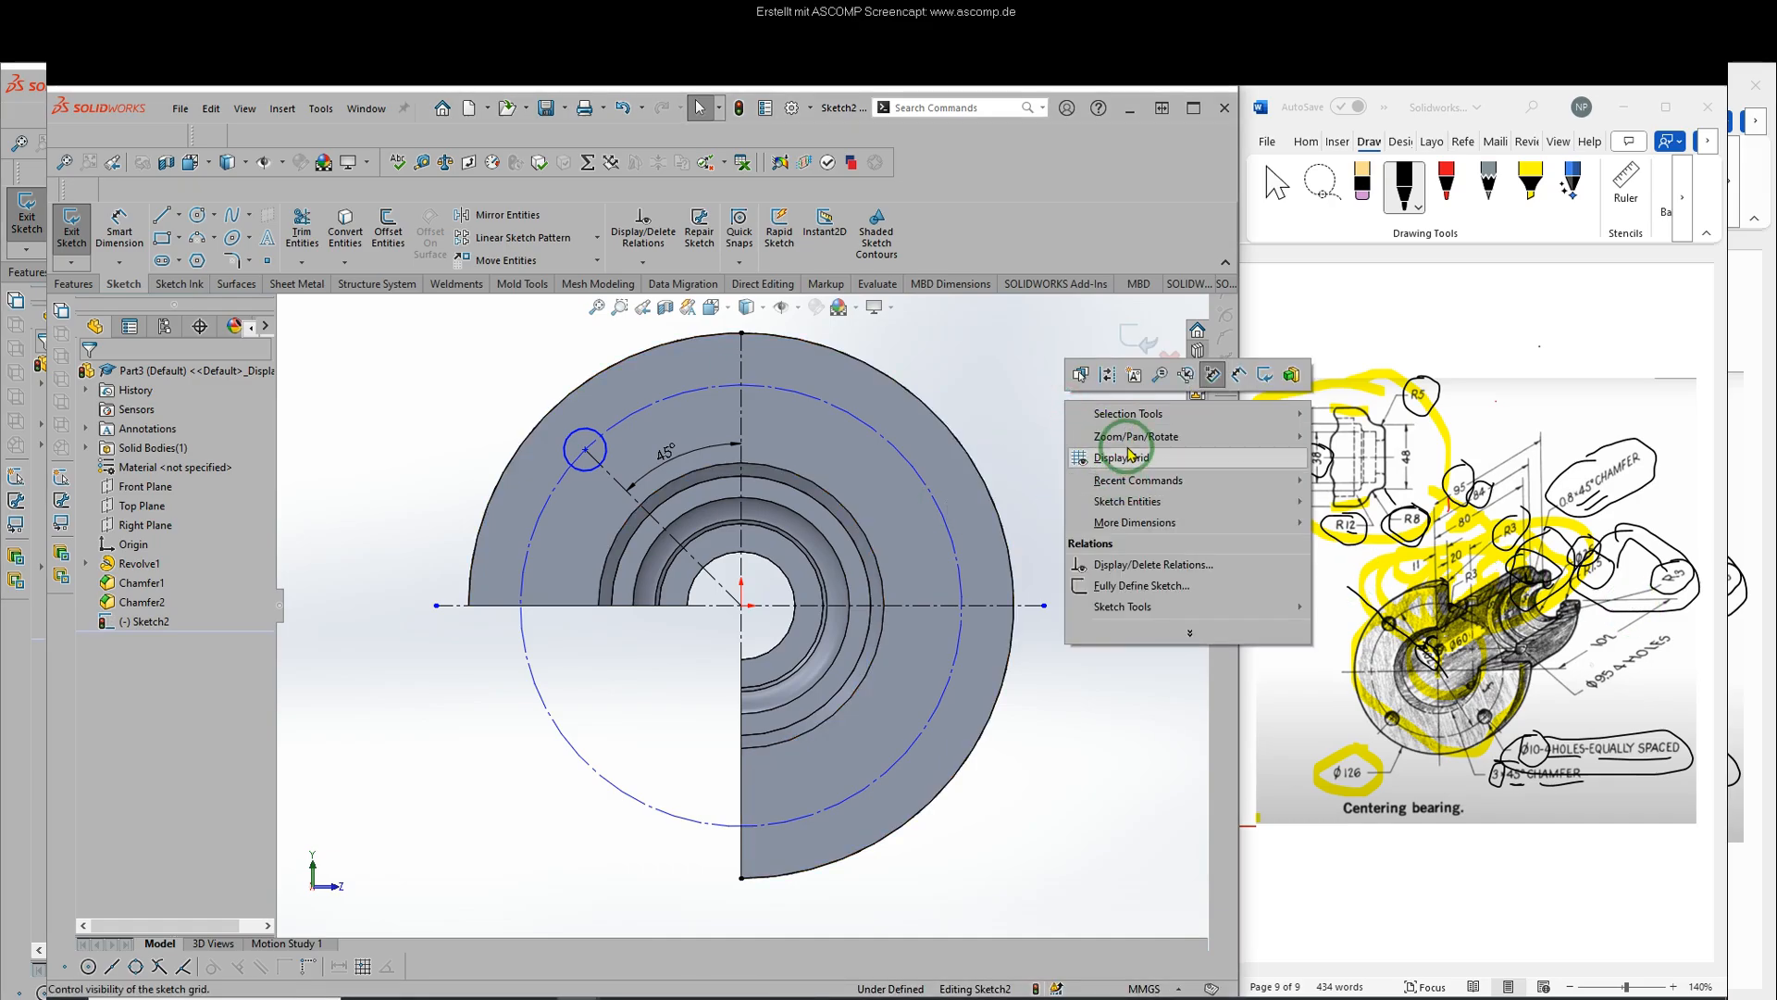
{"action": "left_click", "coordinate": [1338, 500]}
{"action": "left_click_drag", "start_coordinate": [1180, 515], "coordinate": [1121, 619]}
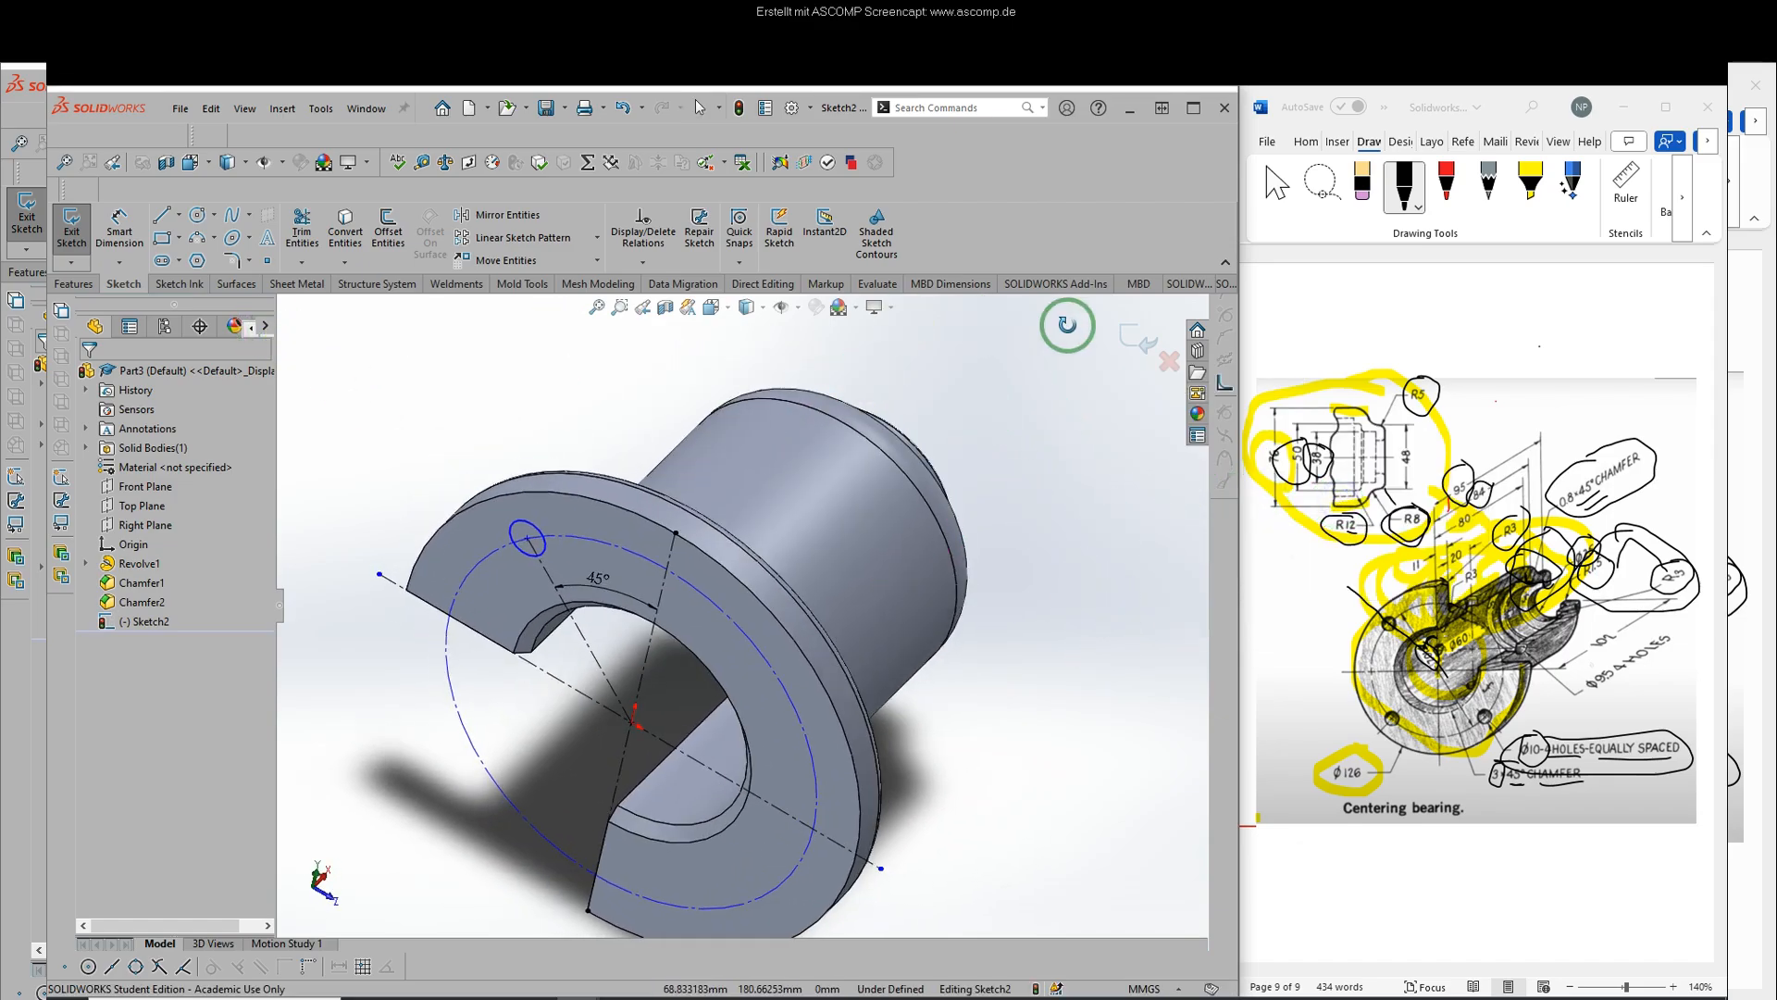
{"action": "left_click", "coordinate": [1139, 342]}
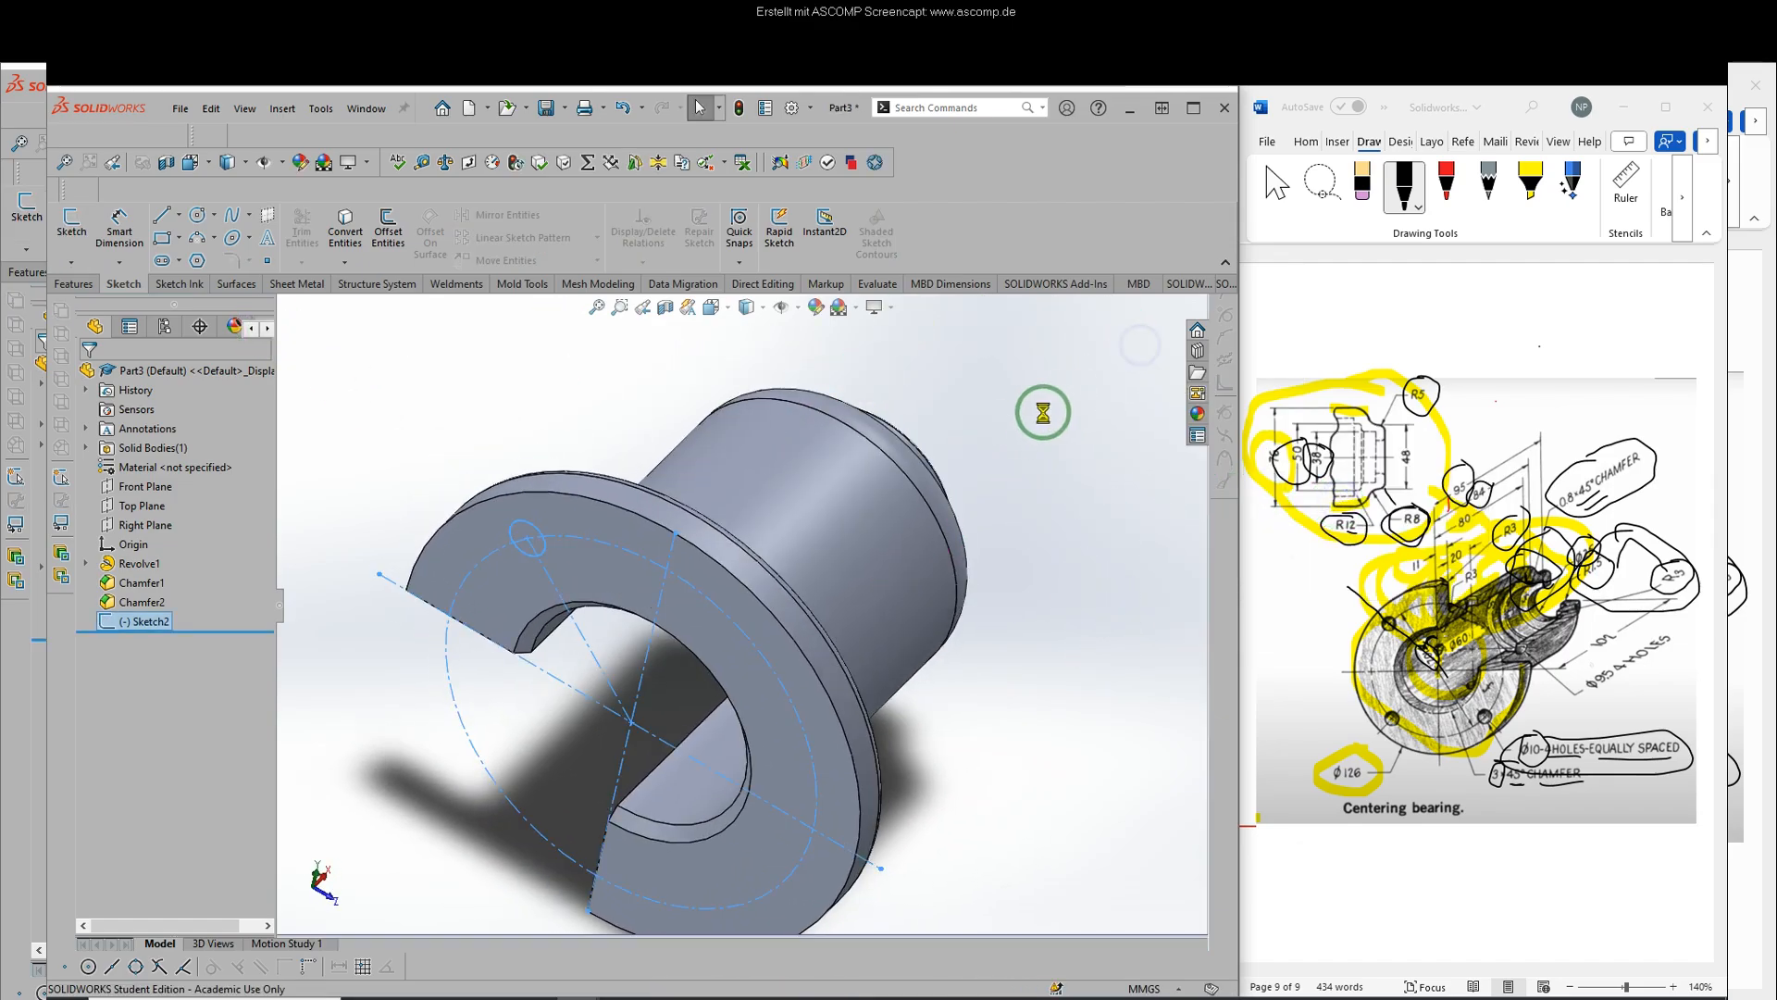
{"action": "left_click", "coordinate": [74, 284]}
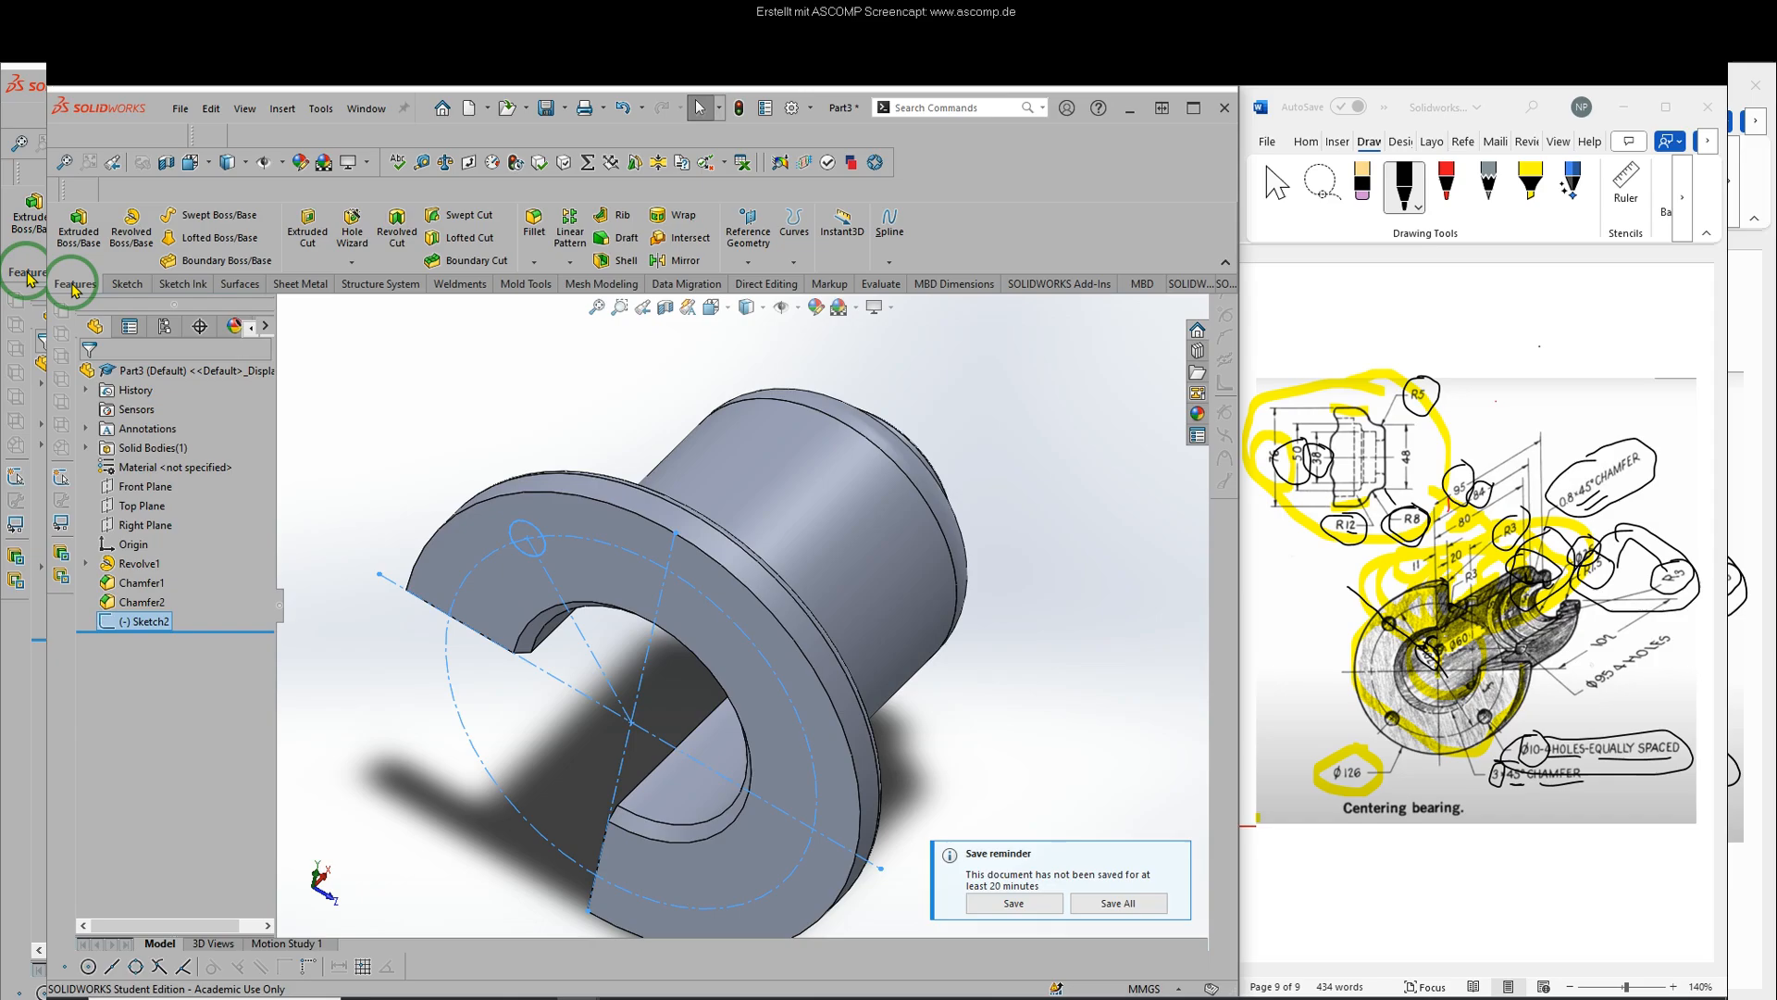
{"action": "left_click", "coordinate": [307, 227]}
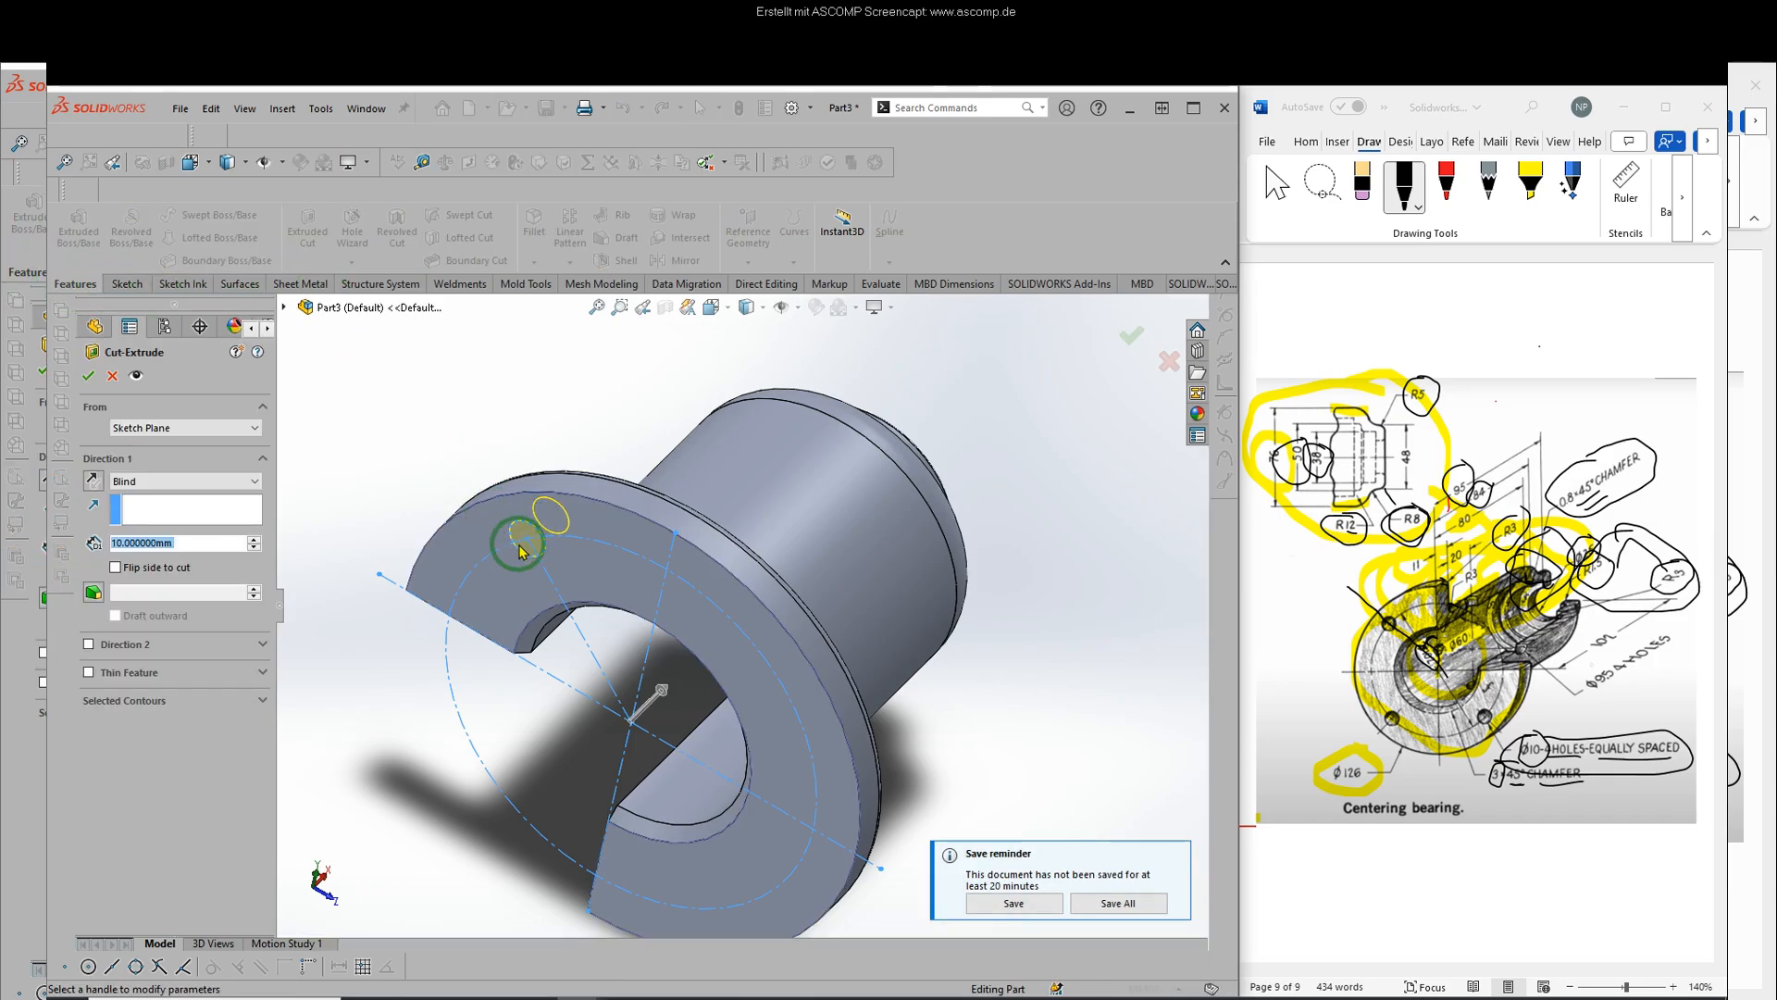
{"action": "middle_click_drag", "start_coordinate": [614, 396], "coordinate": [542, 529]}
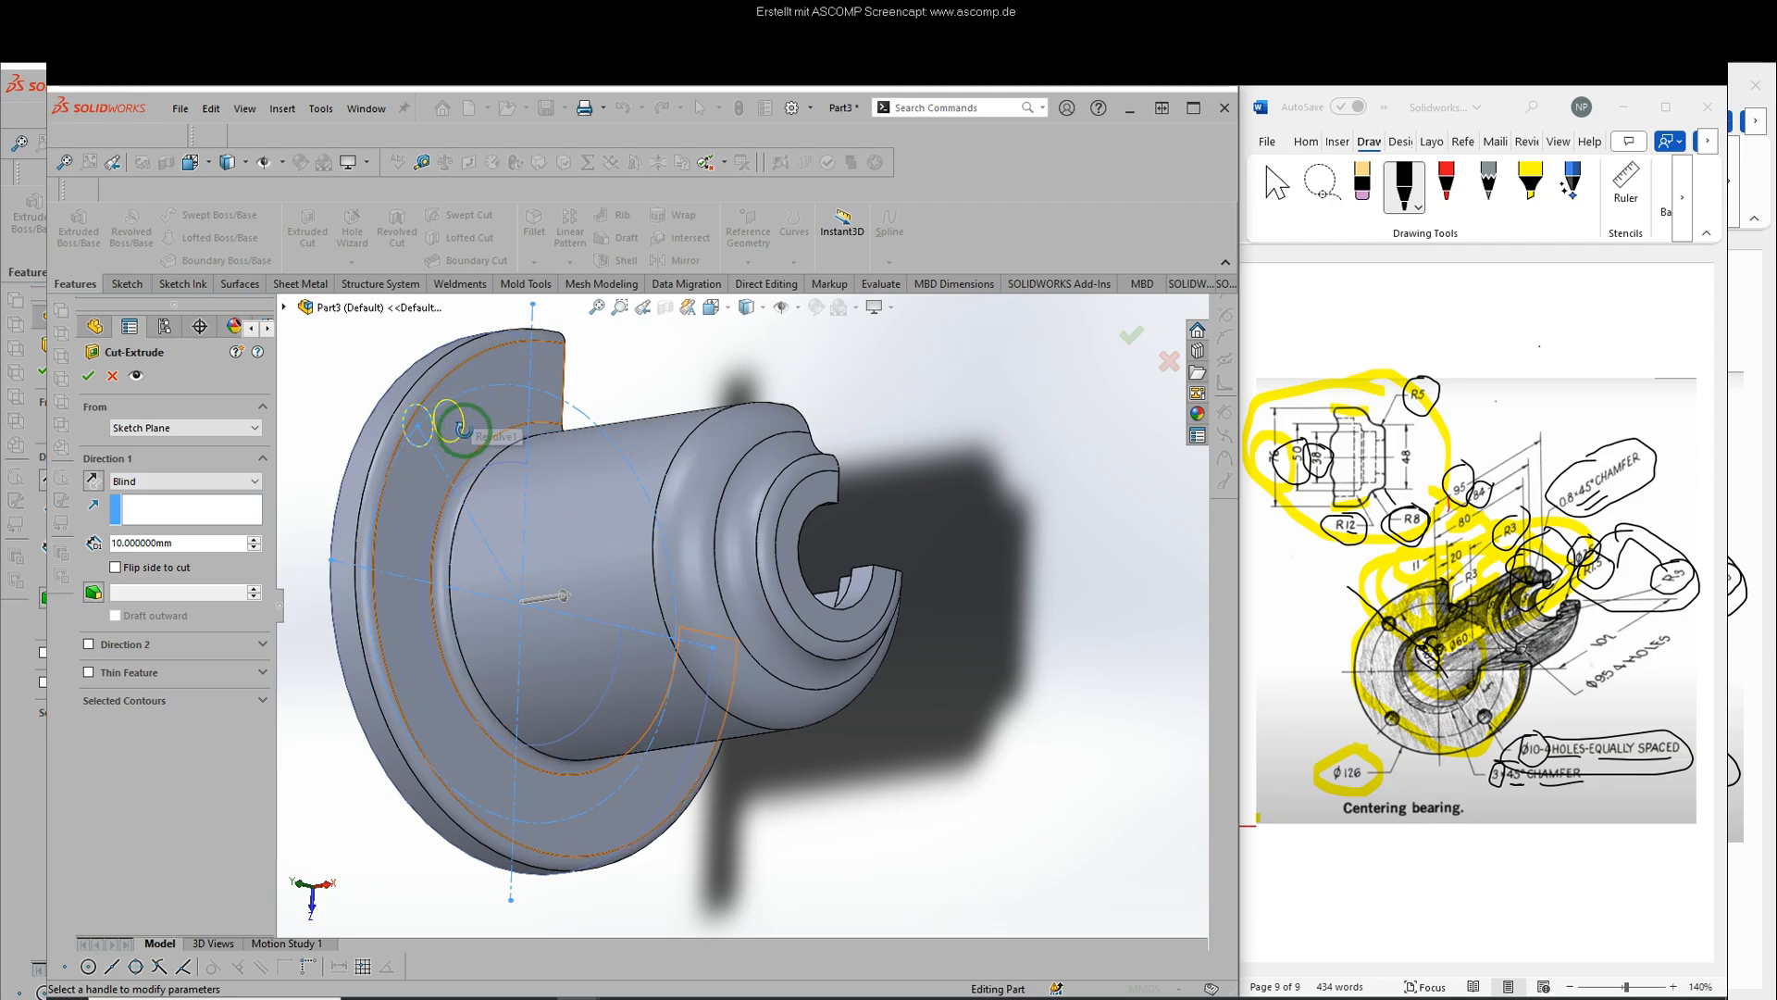
{"action": "right_click", "coordinate": [728, 386]}
{"action": "key", "text": "Escape"}
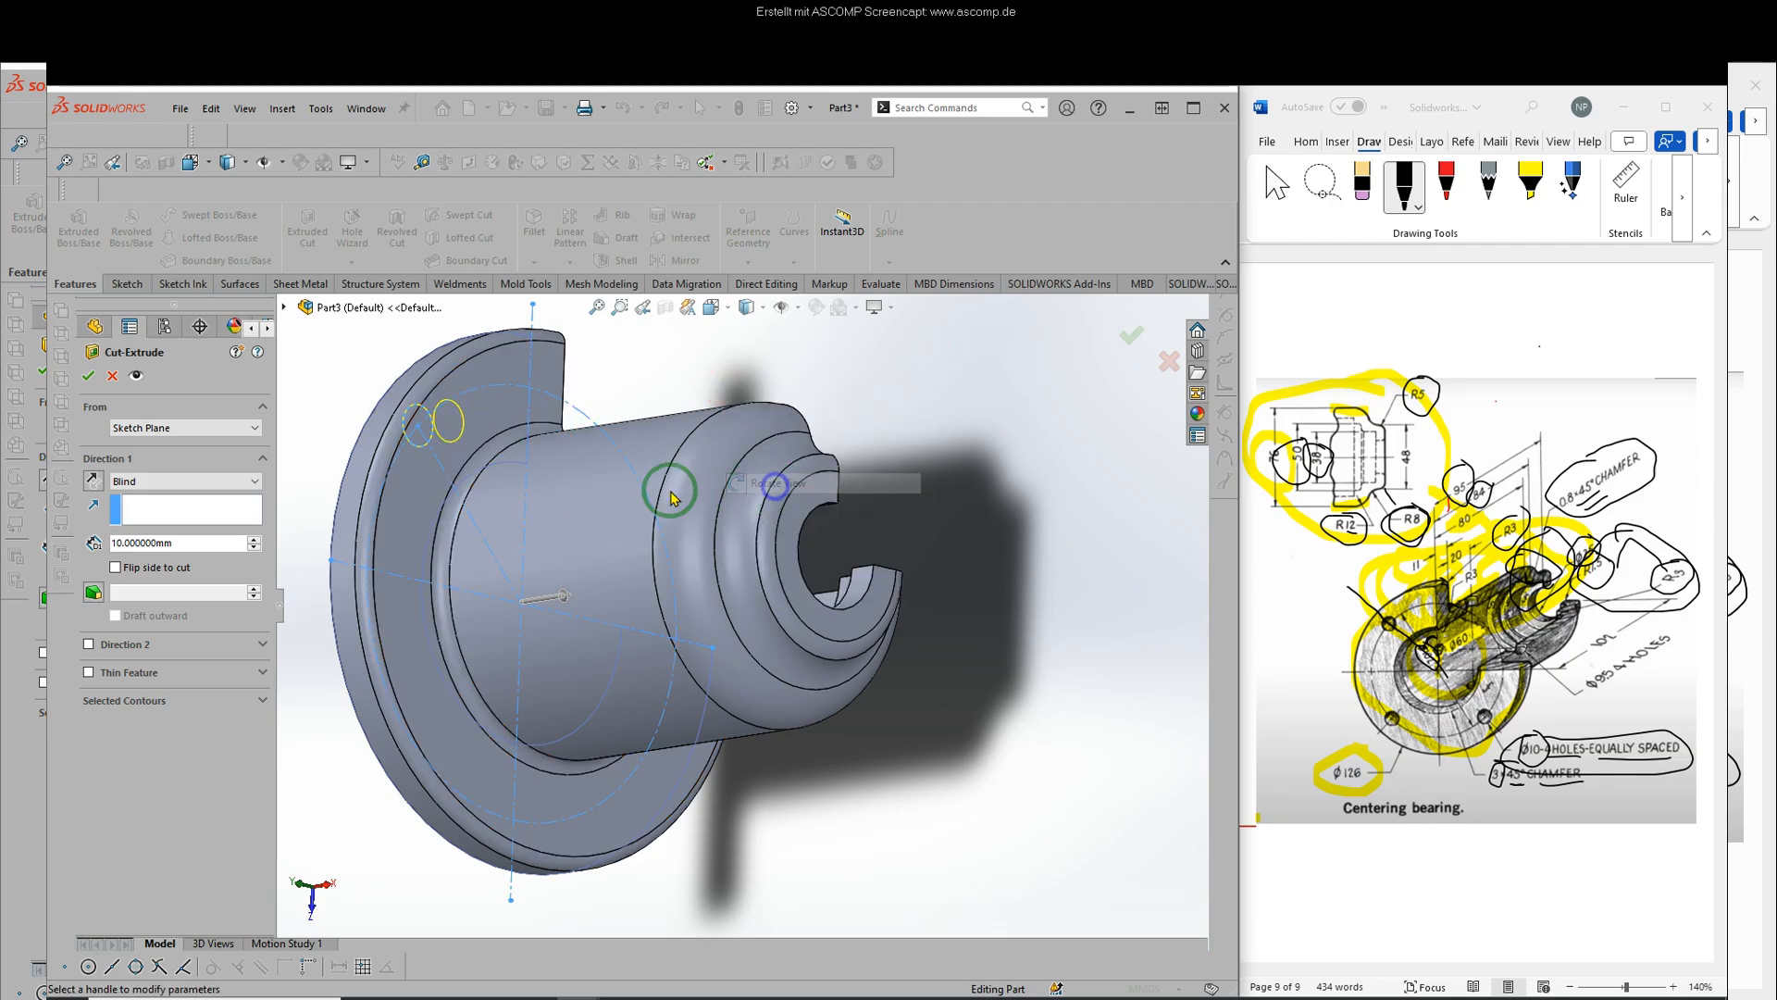
{"action": "left_click", "coordinate": [193, 479]}
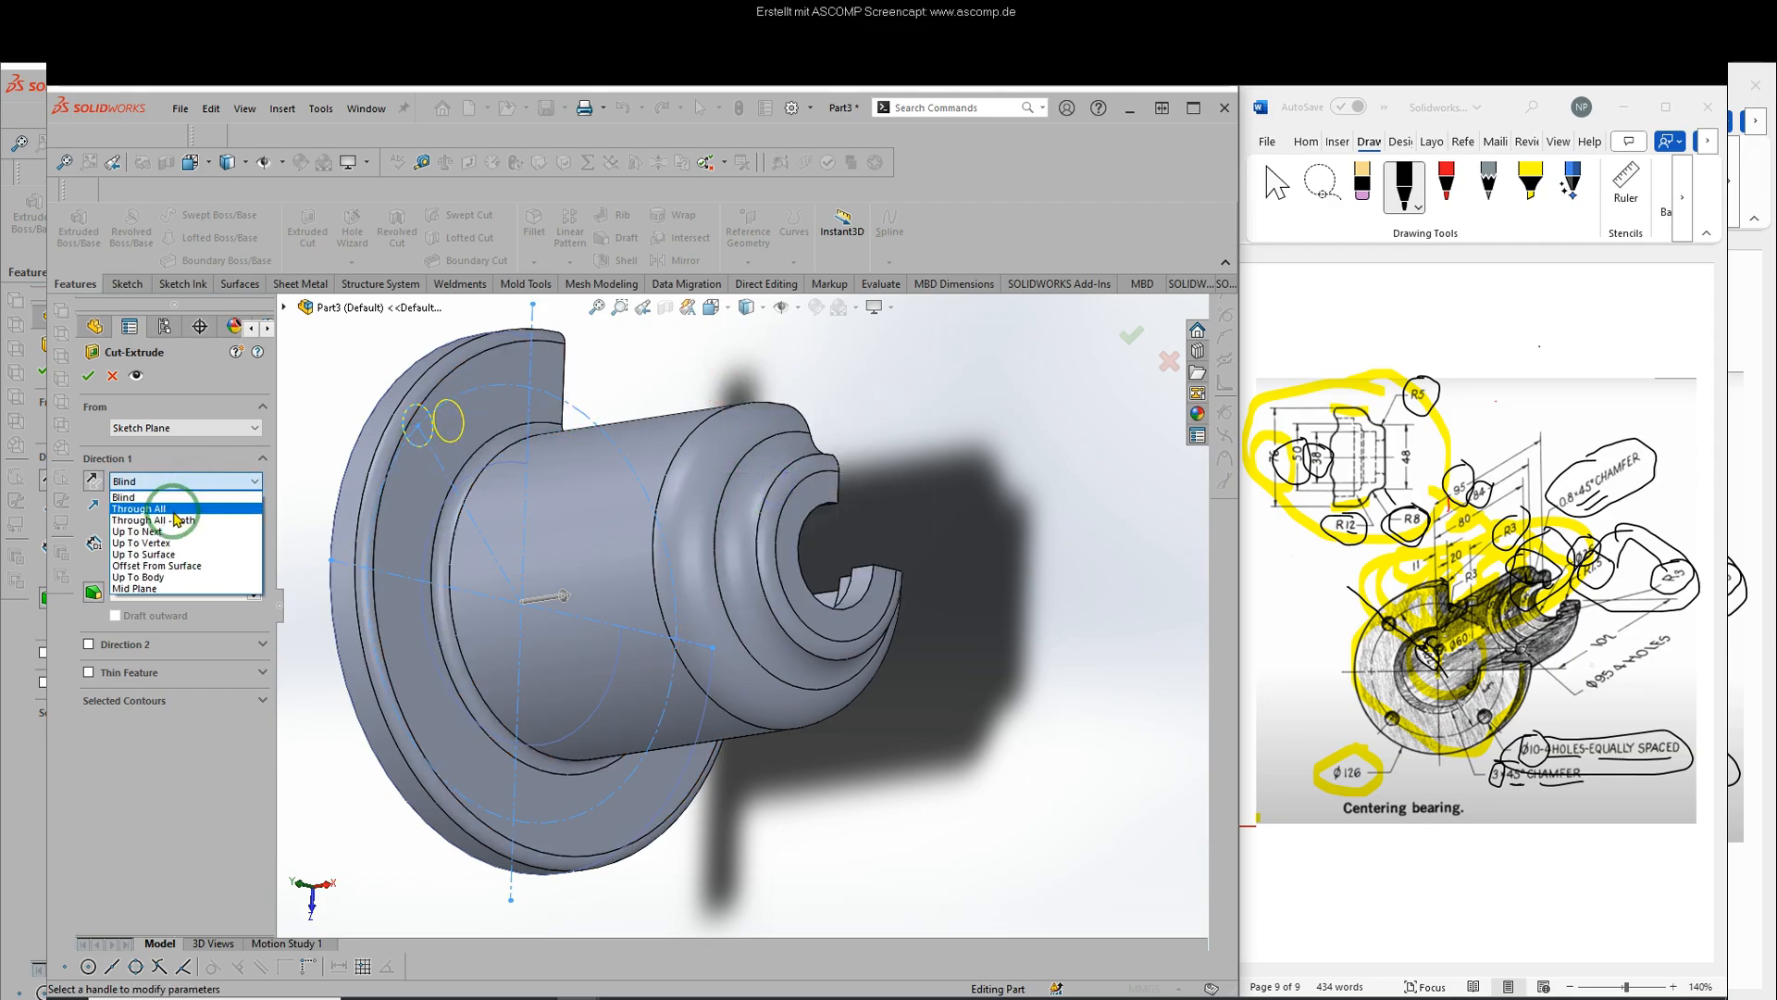
{"action": "left_click", "coordinate": [141, 555]}
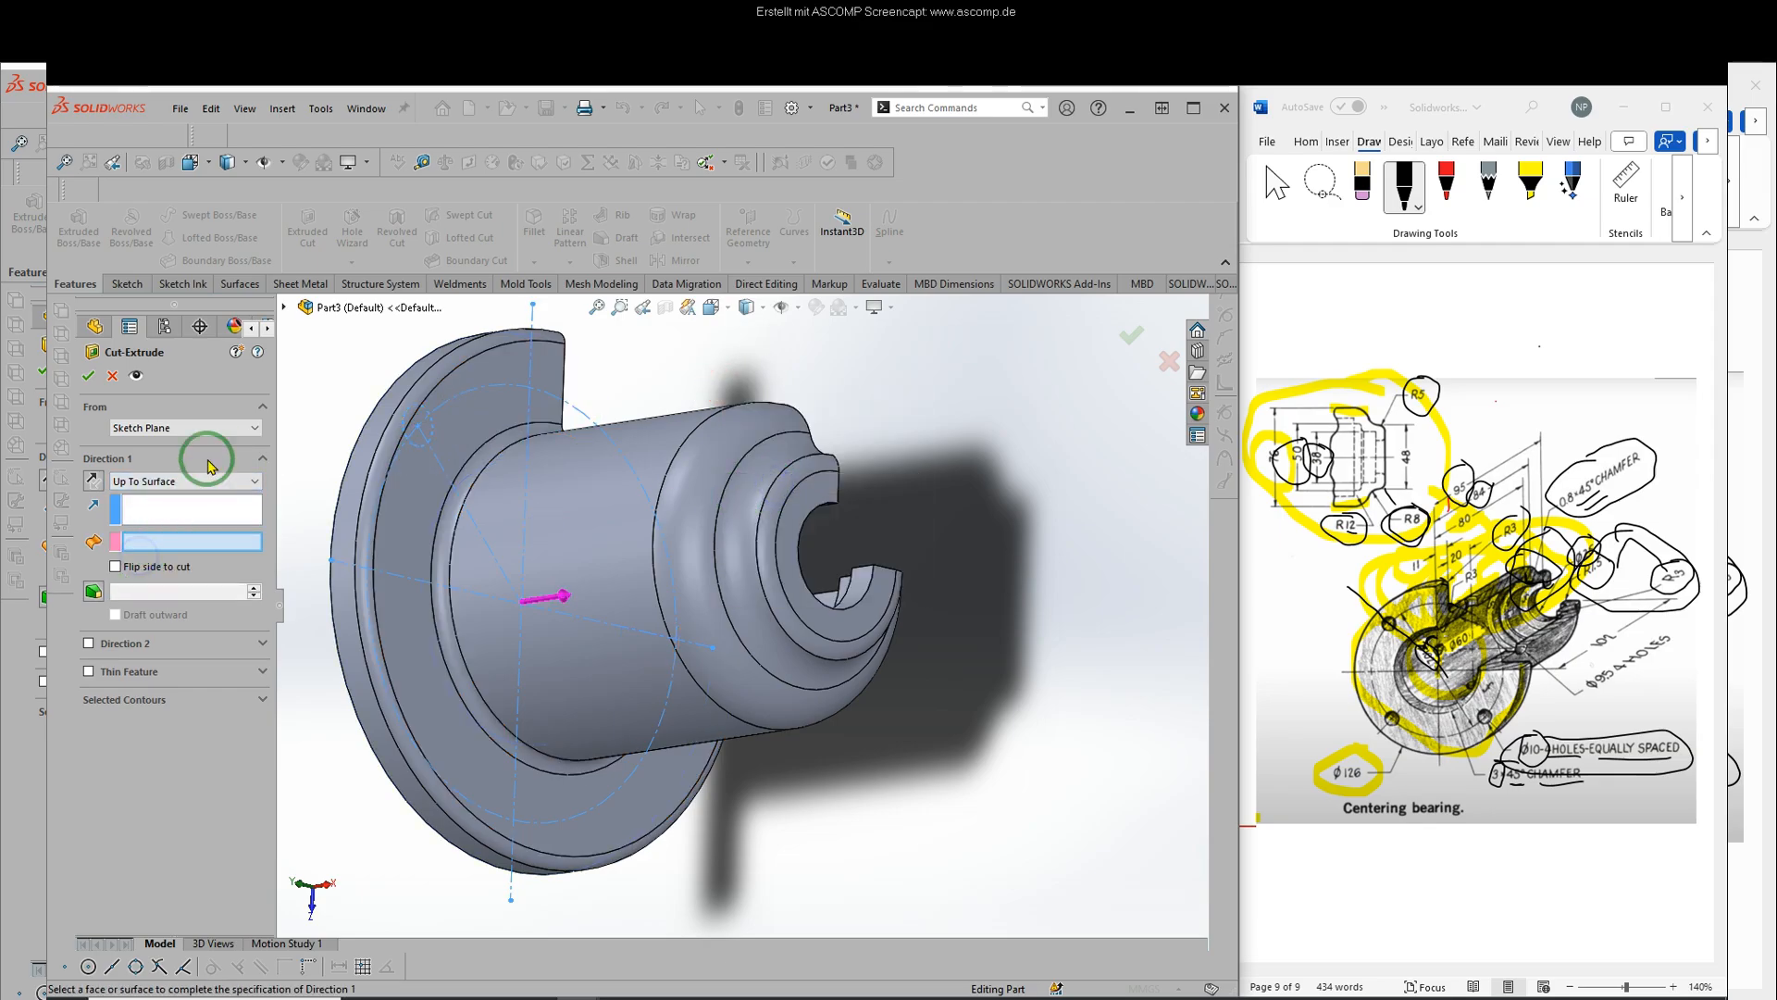
{"action": "left_click", "coordinate": [486, 368]}
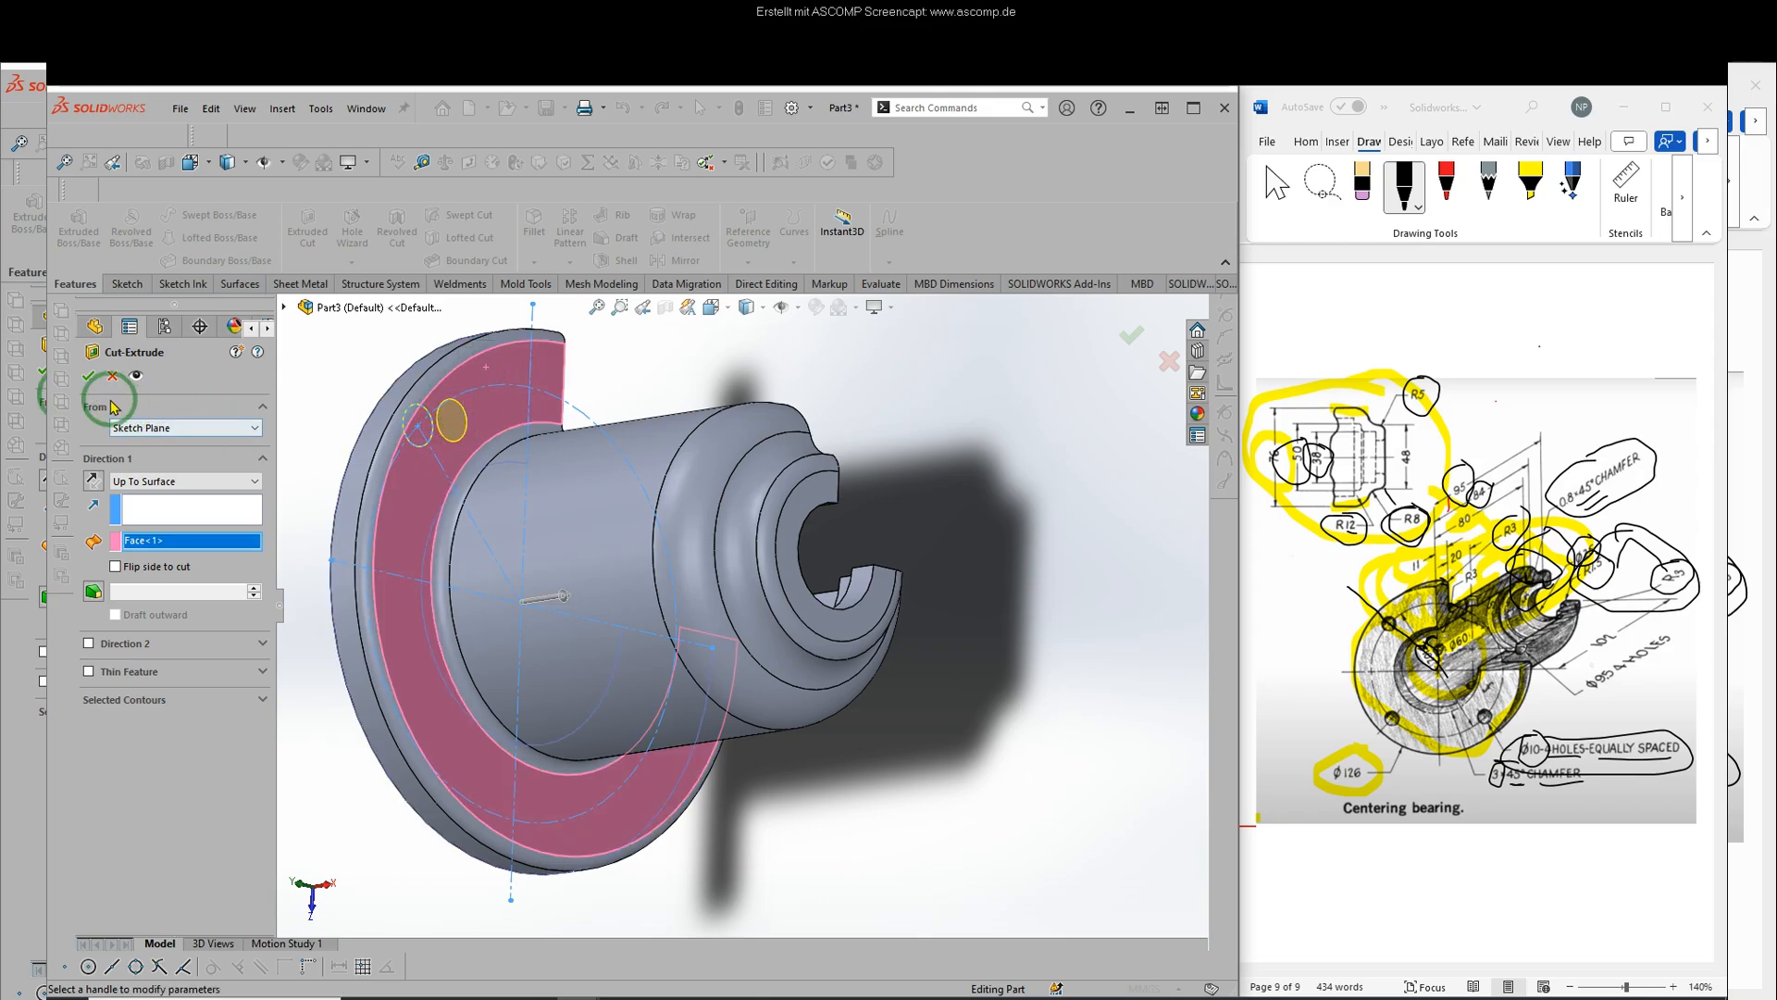
{"action": "left_click", "coordinate": [88, 375]}
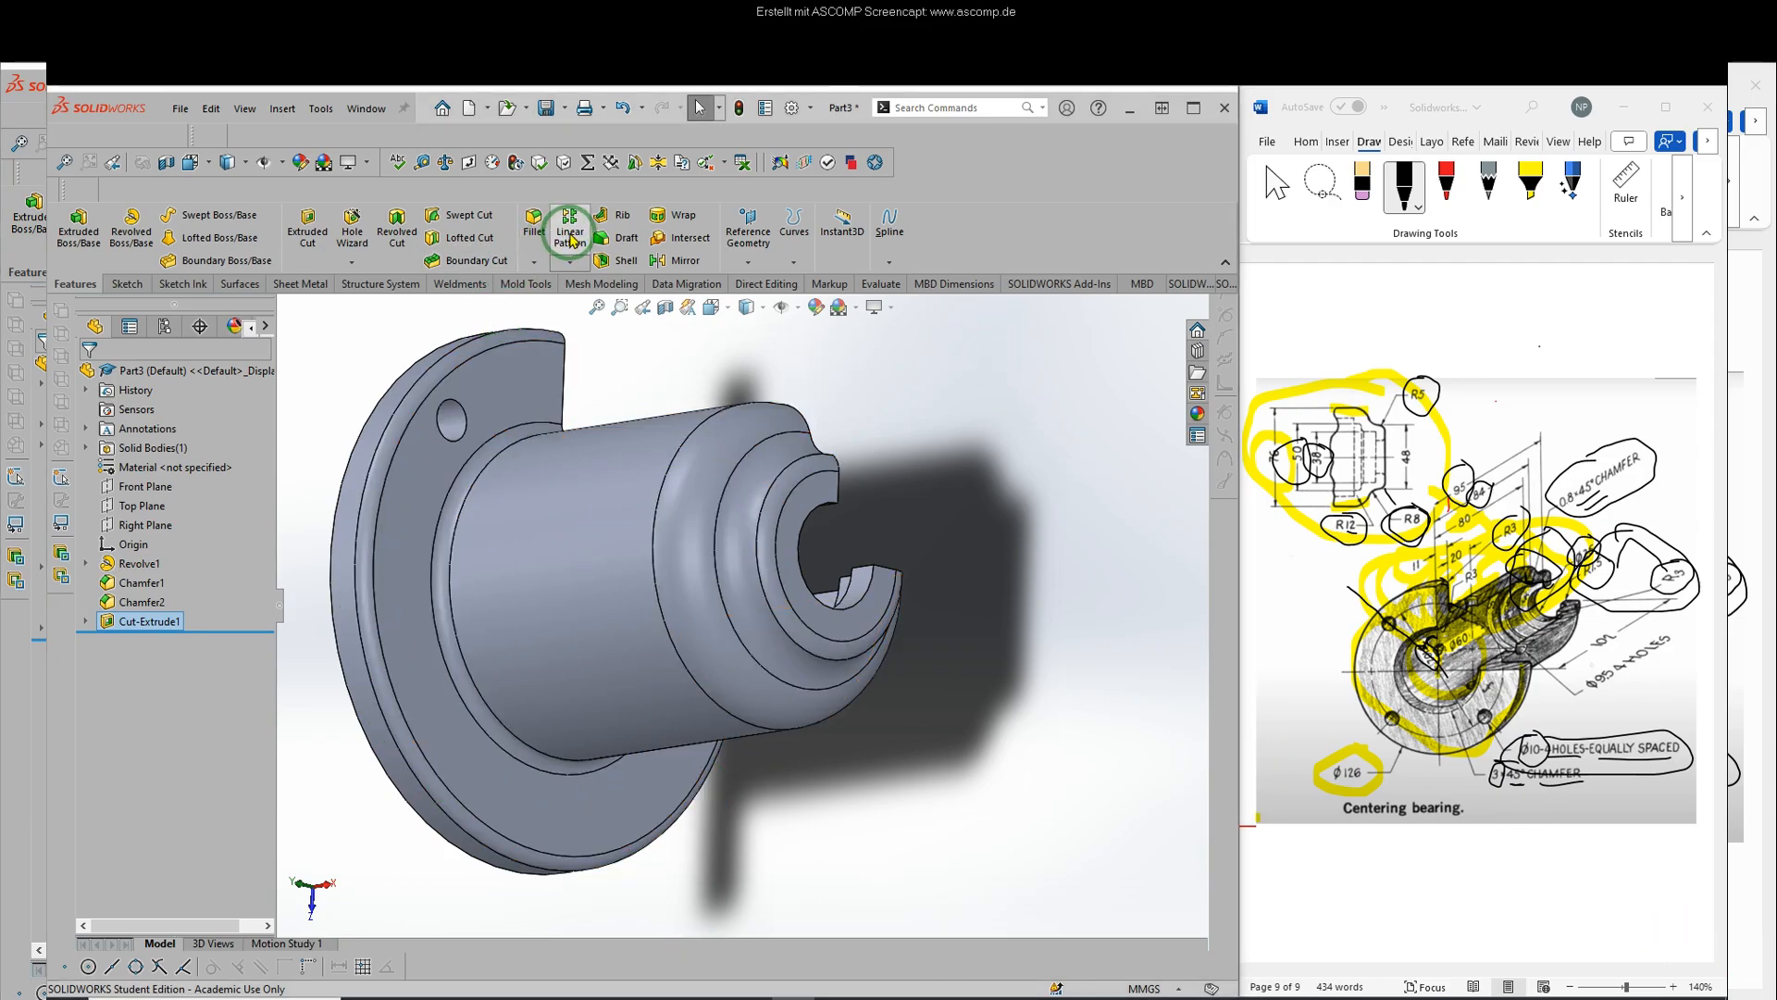
- Circular-pattern the flange hole around the flange's outer rim face with 4 equally spaced instances over 360°
{"action": "left_click", "coordinate": [571, 265]}
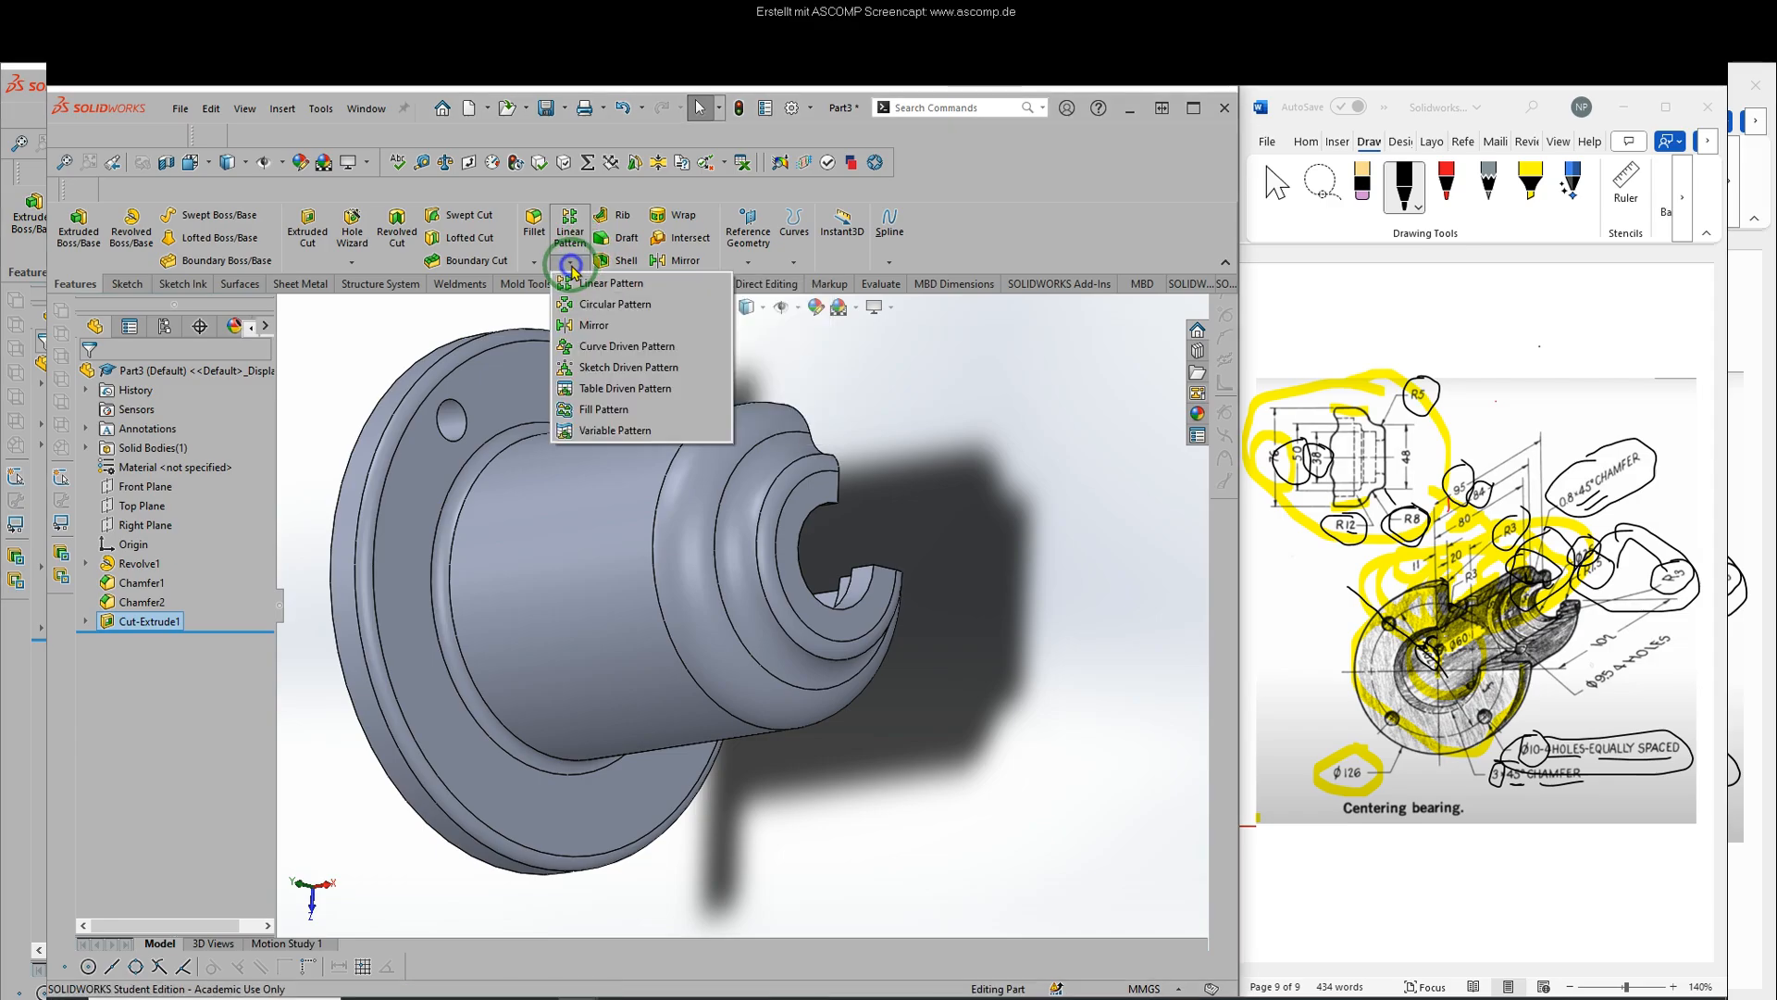
{"action": "left_click", "coordinate": [597, 302]}
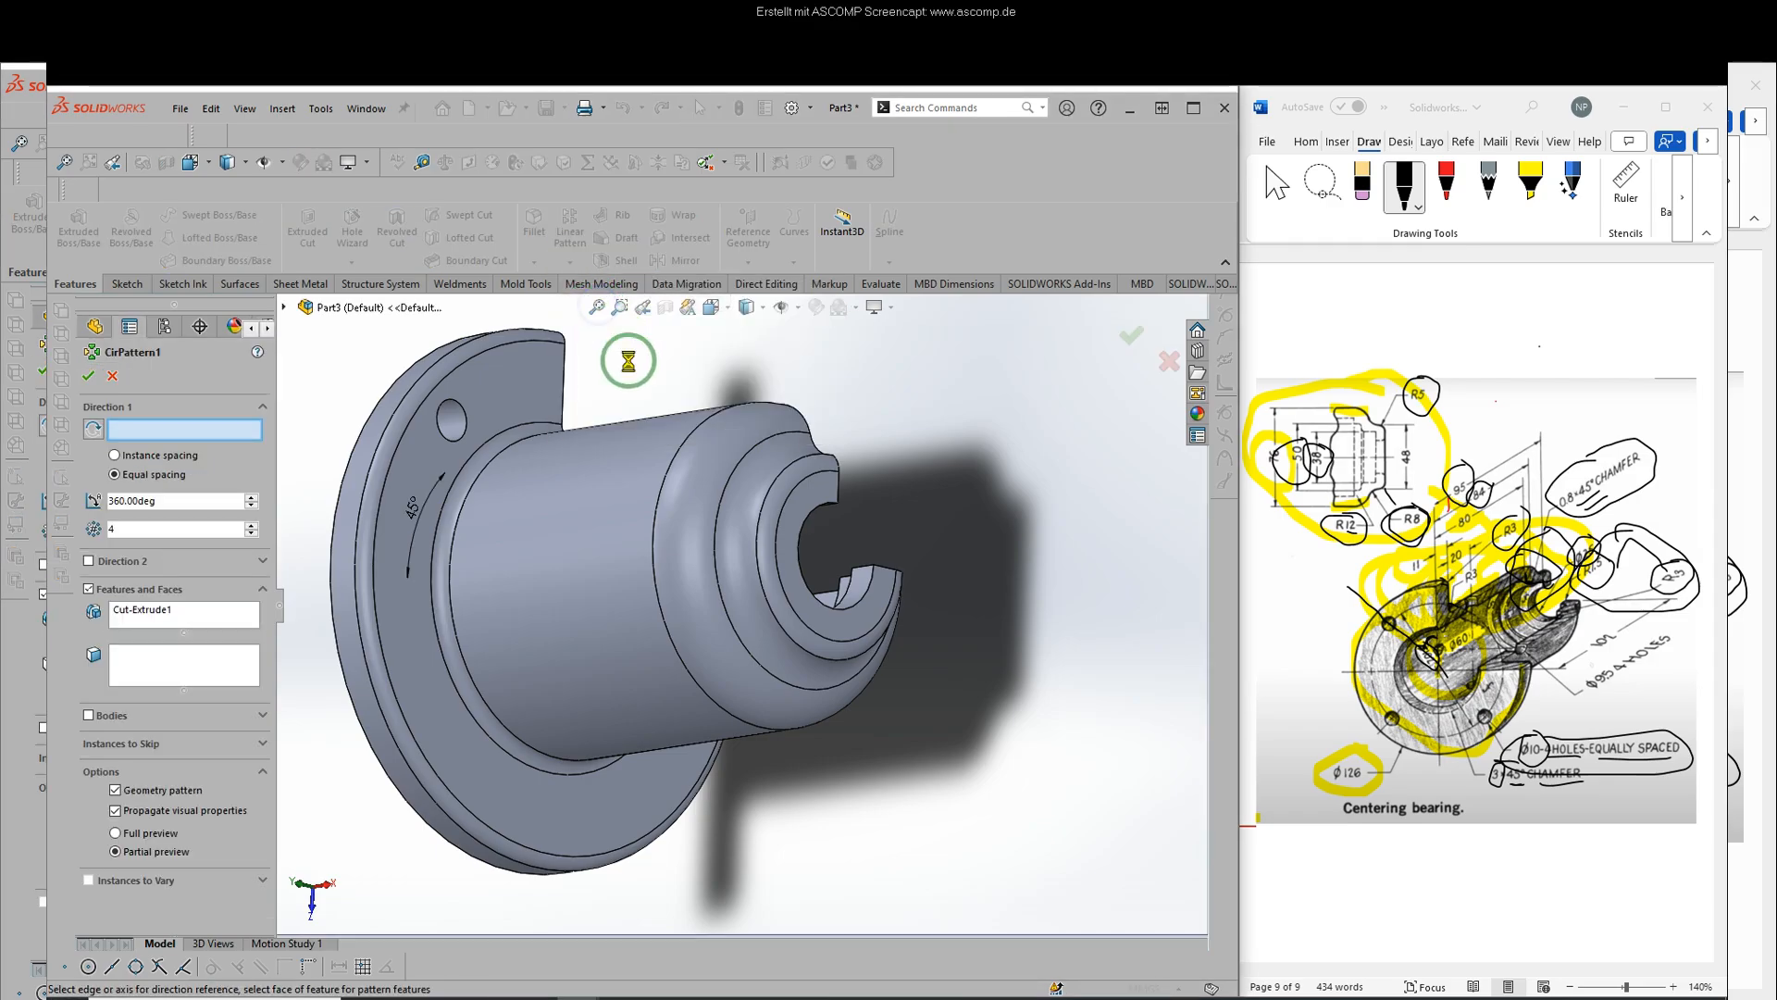
{"action": "middle_click_drag", "start_coordinate": [940, 409], "coordinate": [951, 561]}
{"action": "right_click", "coordinate": [683, 313]}
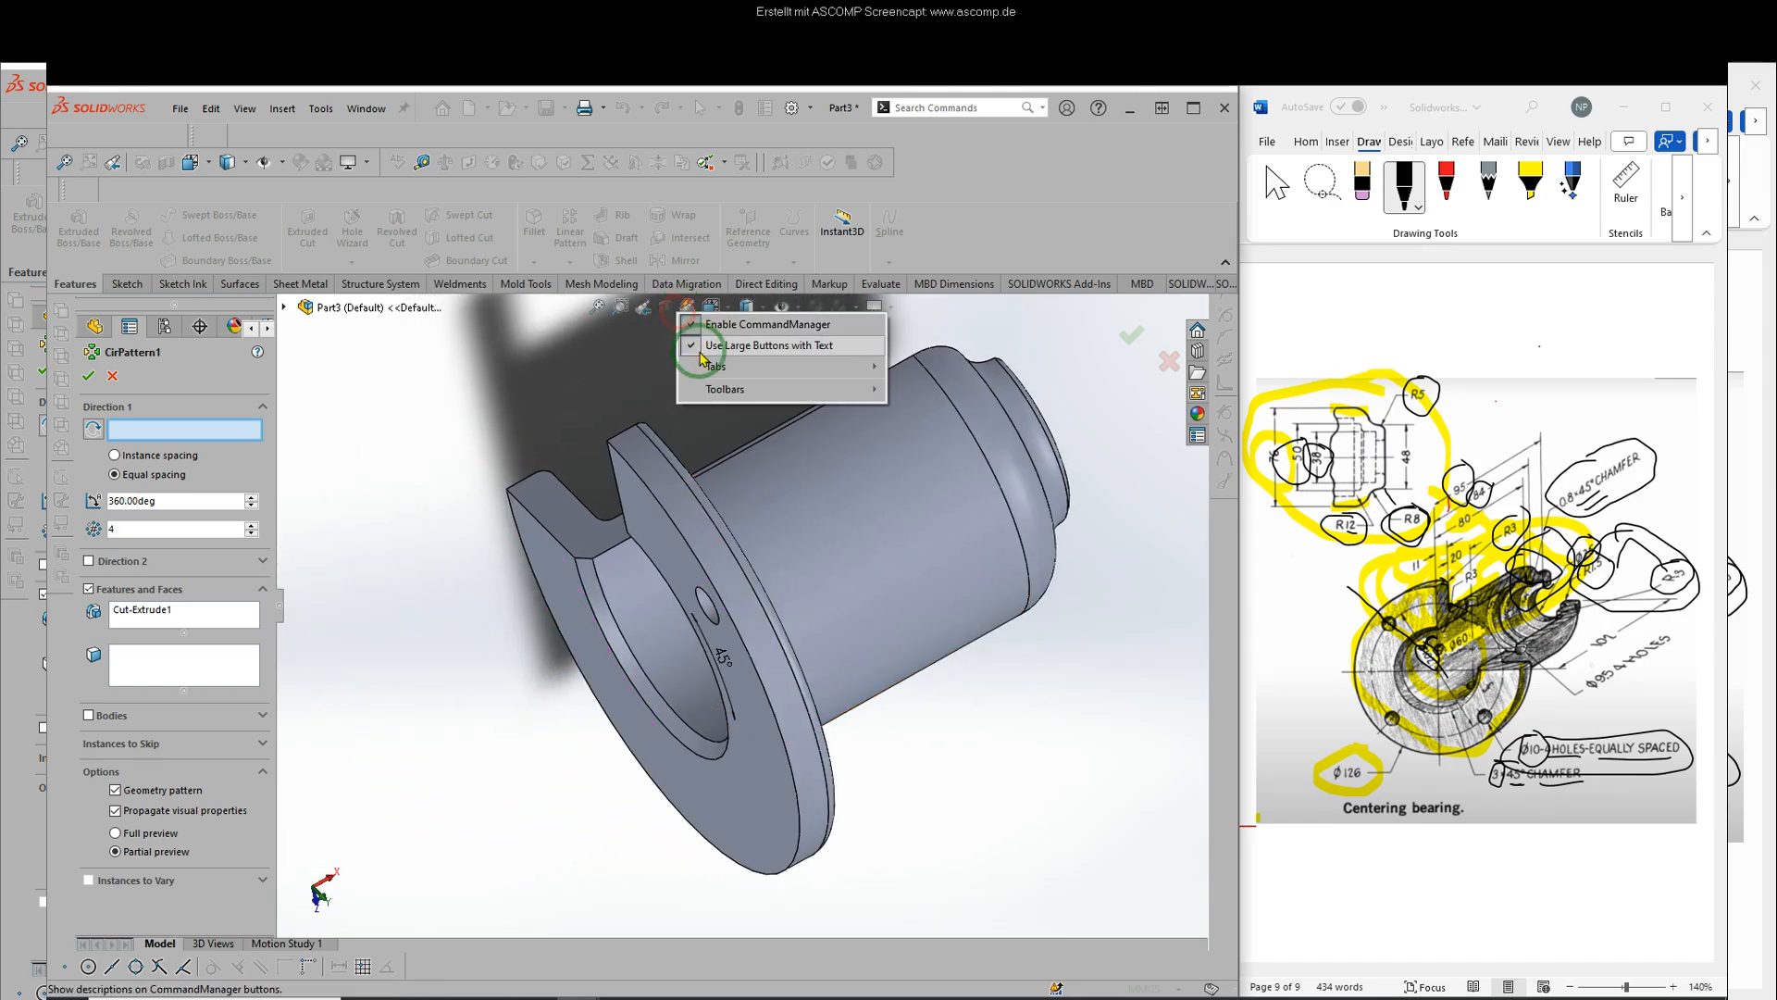
{"action": "left_click", "coordinate": [437, 396]}
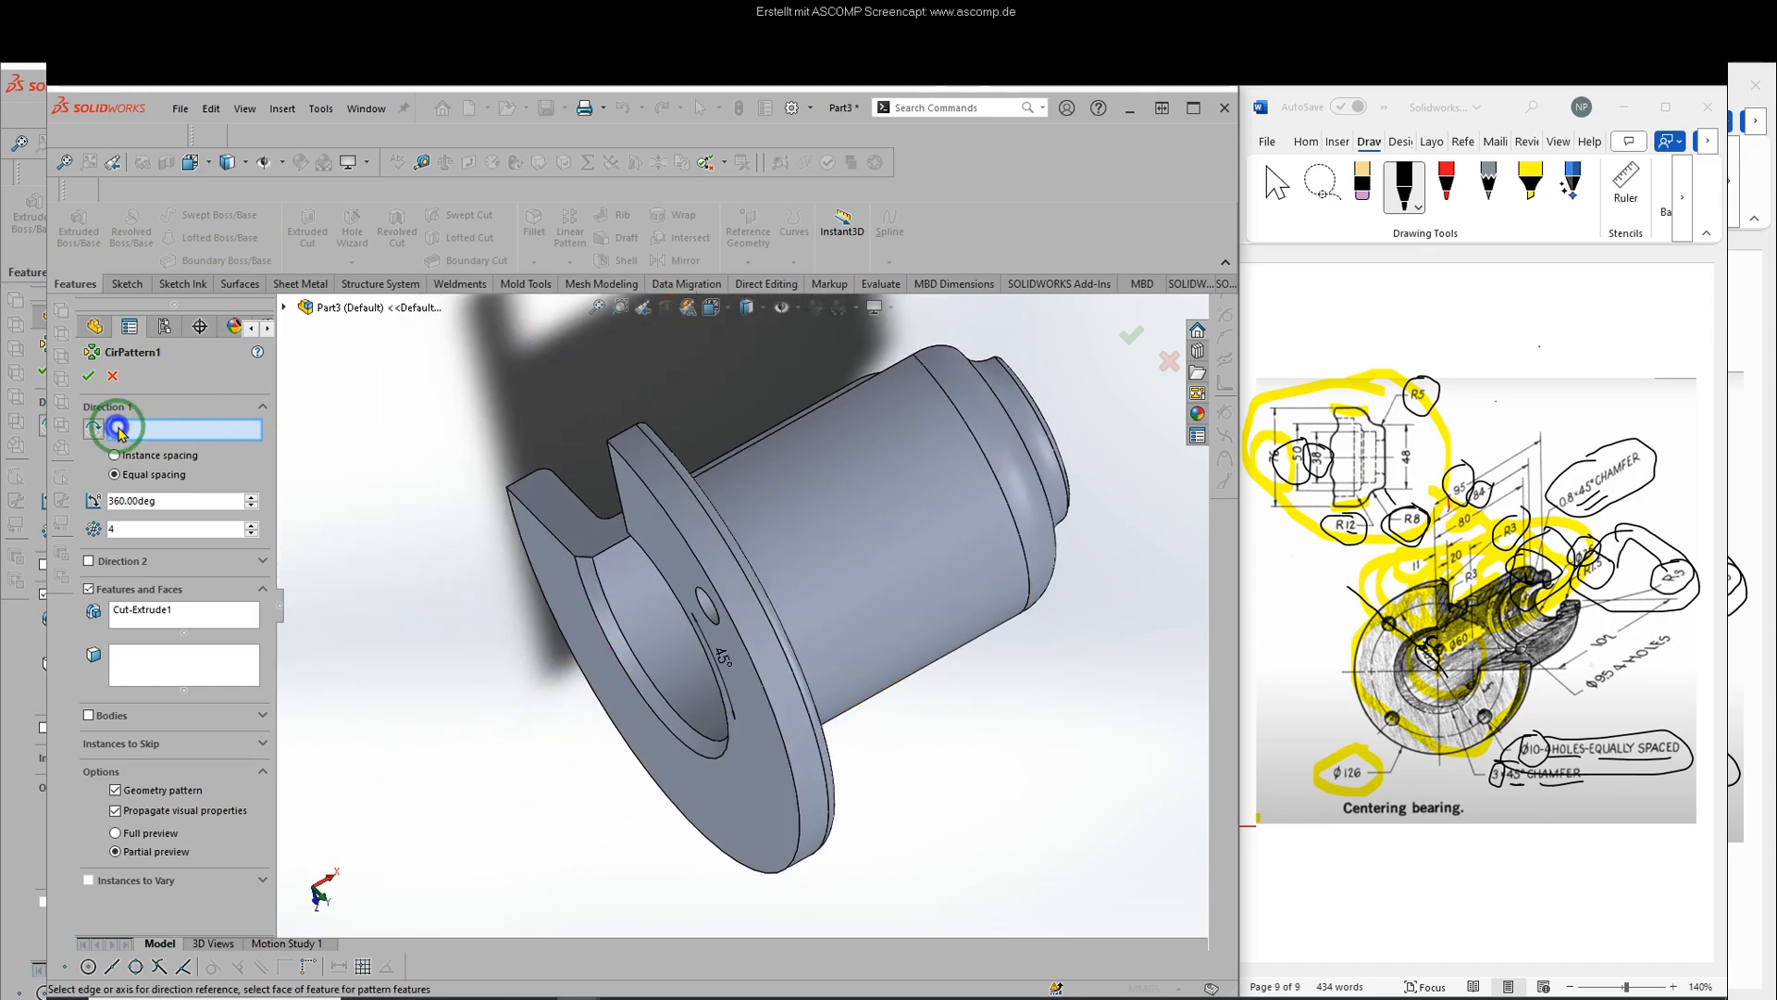
{"action": "left_click", "coordinate": [688, 526]}
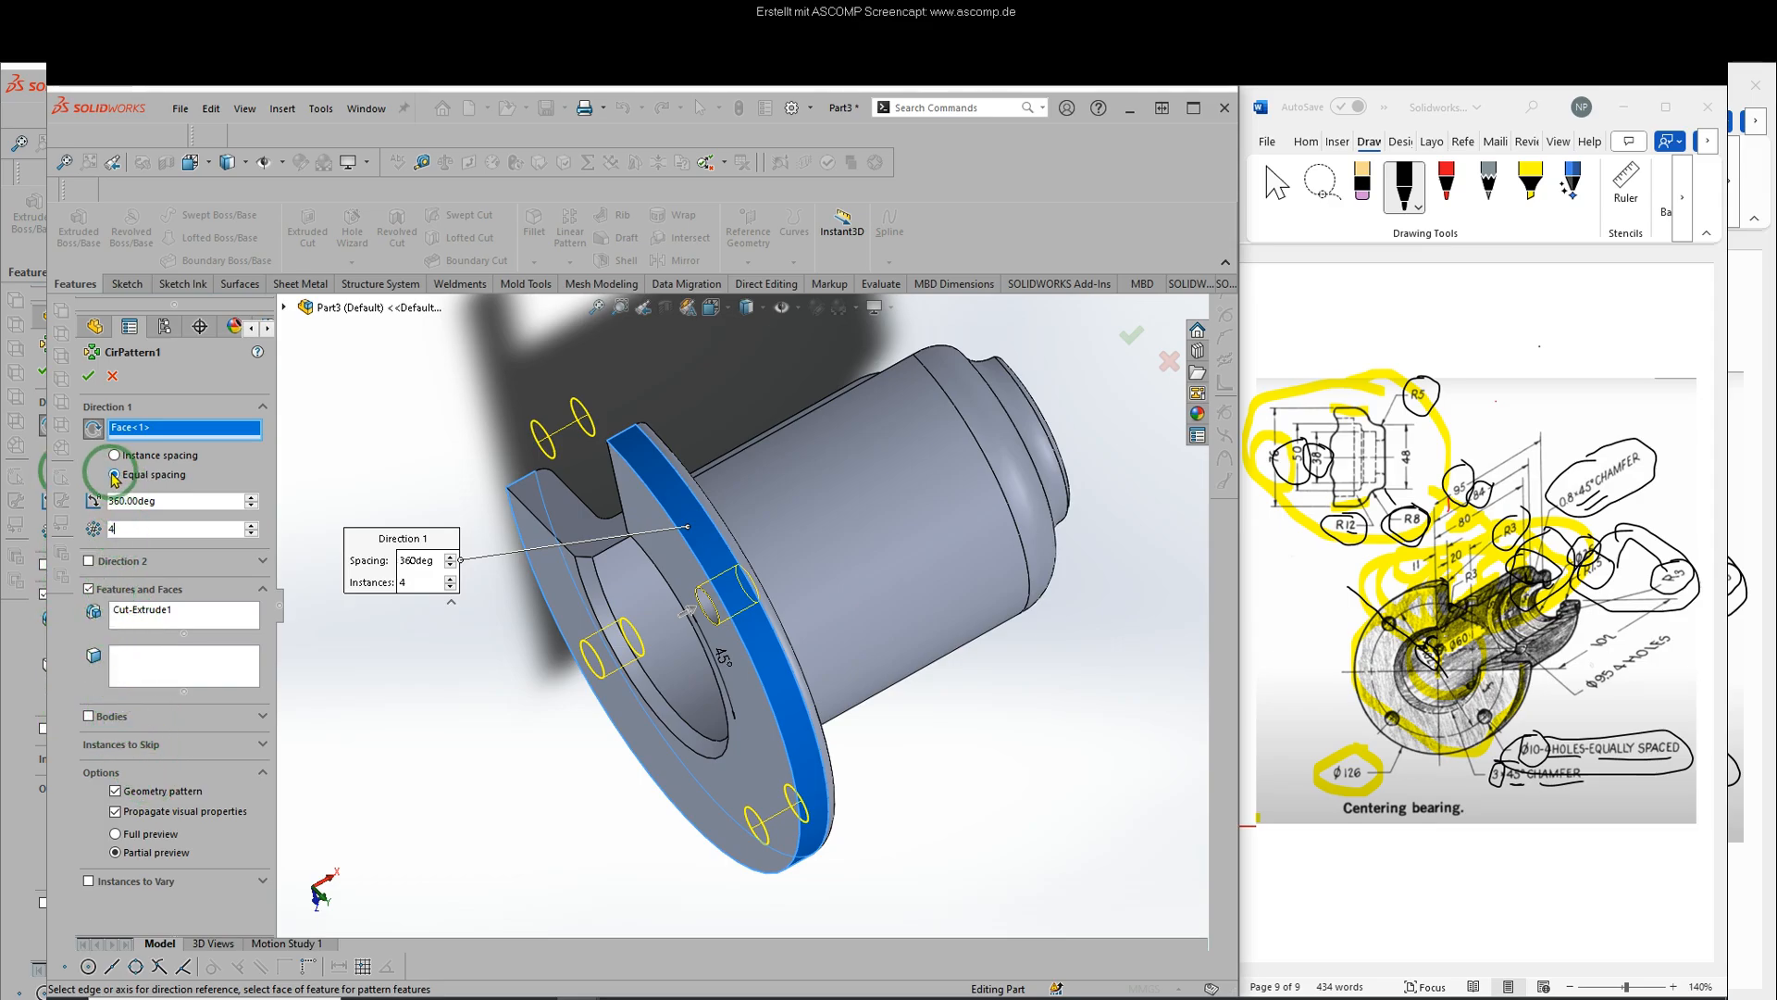
{"action": "left_click", "coordinate": [89, 375]}
{"action": "middle_click_drag", "start_coordinate": [399, 405], "coordinate": [852, 586]}
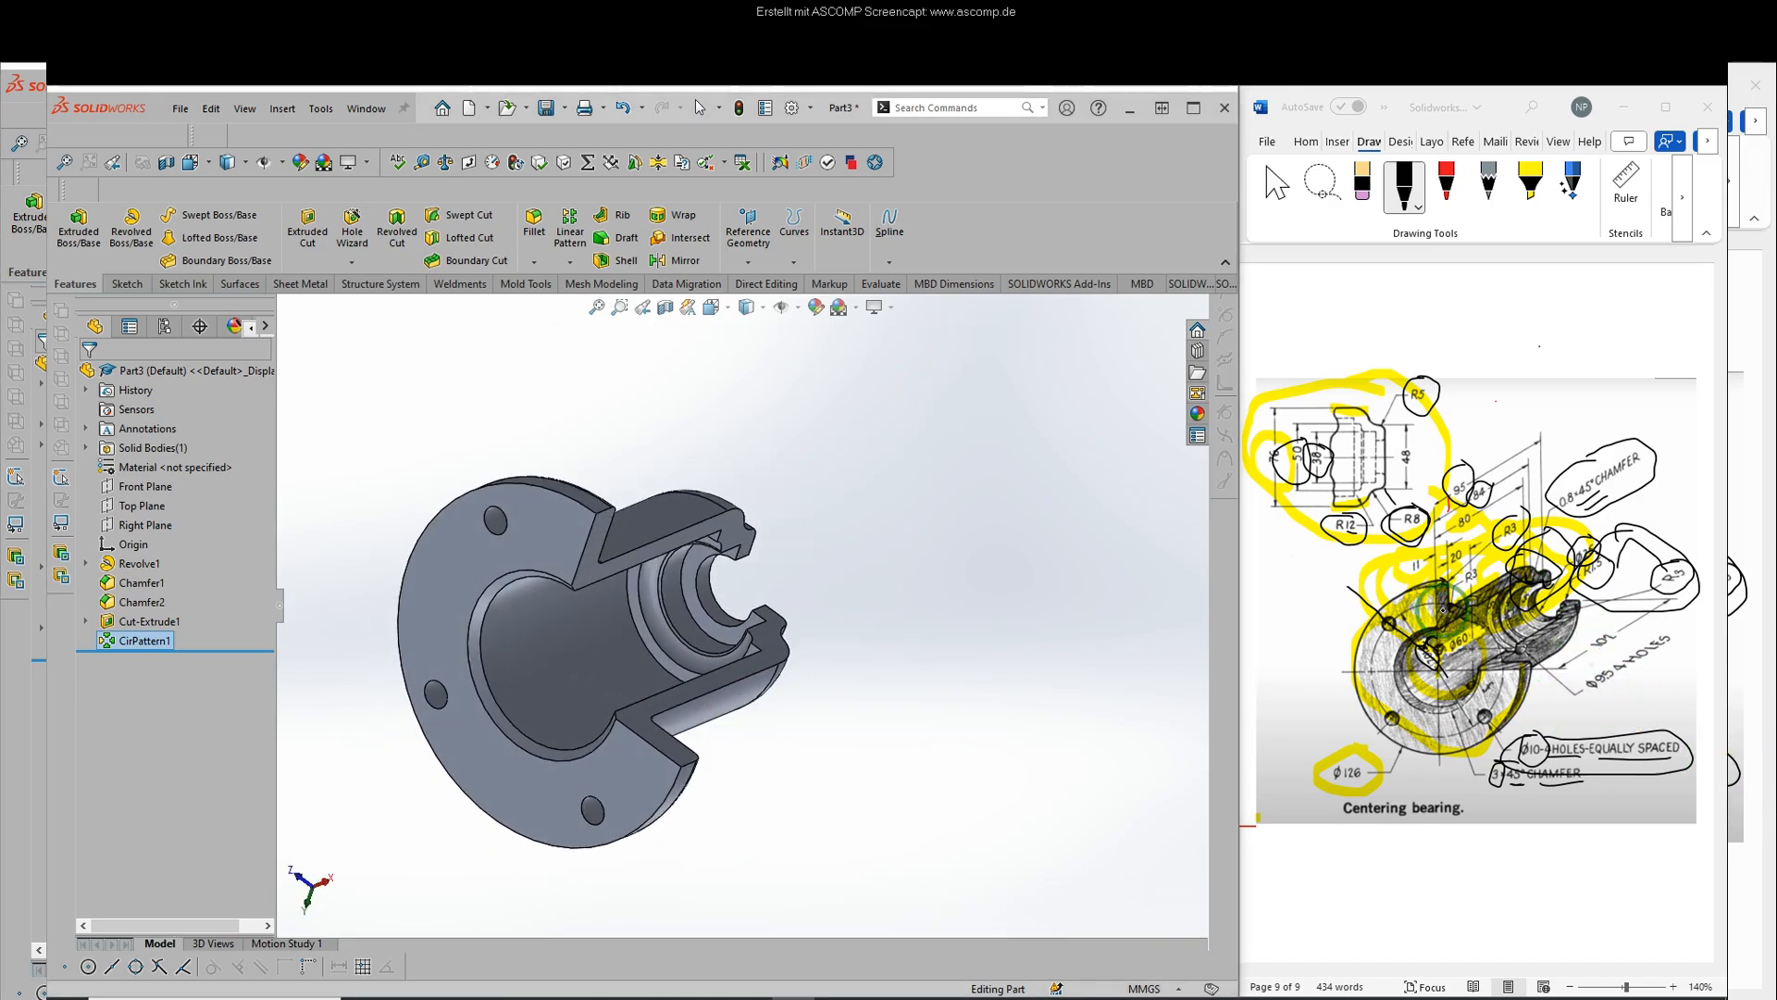
- Show the reference planes in the model and examine how they lie relative to the bearing's cutaway barrel
{"action": "left_click", "coordinate": [1472, 597]}
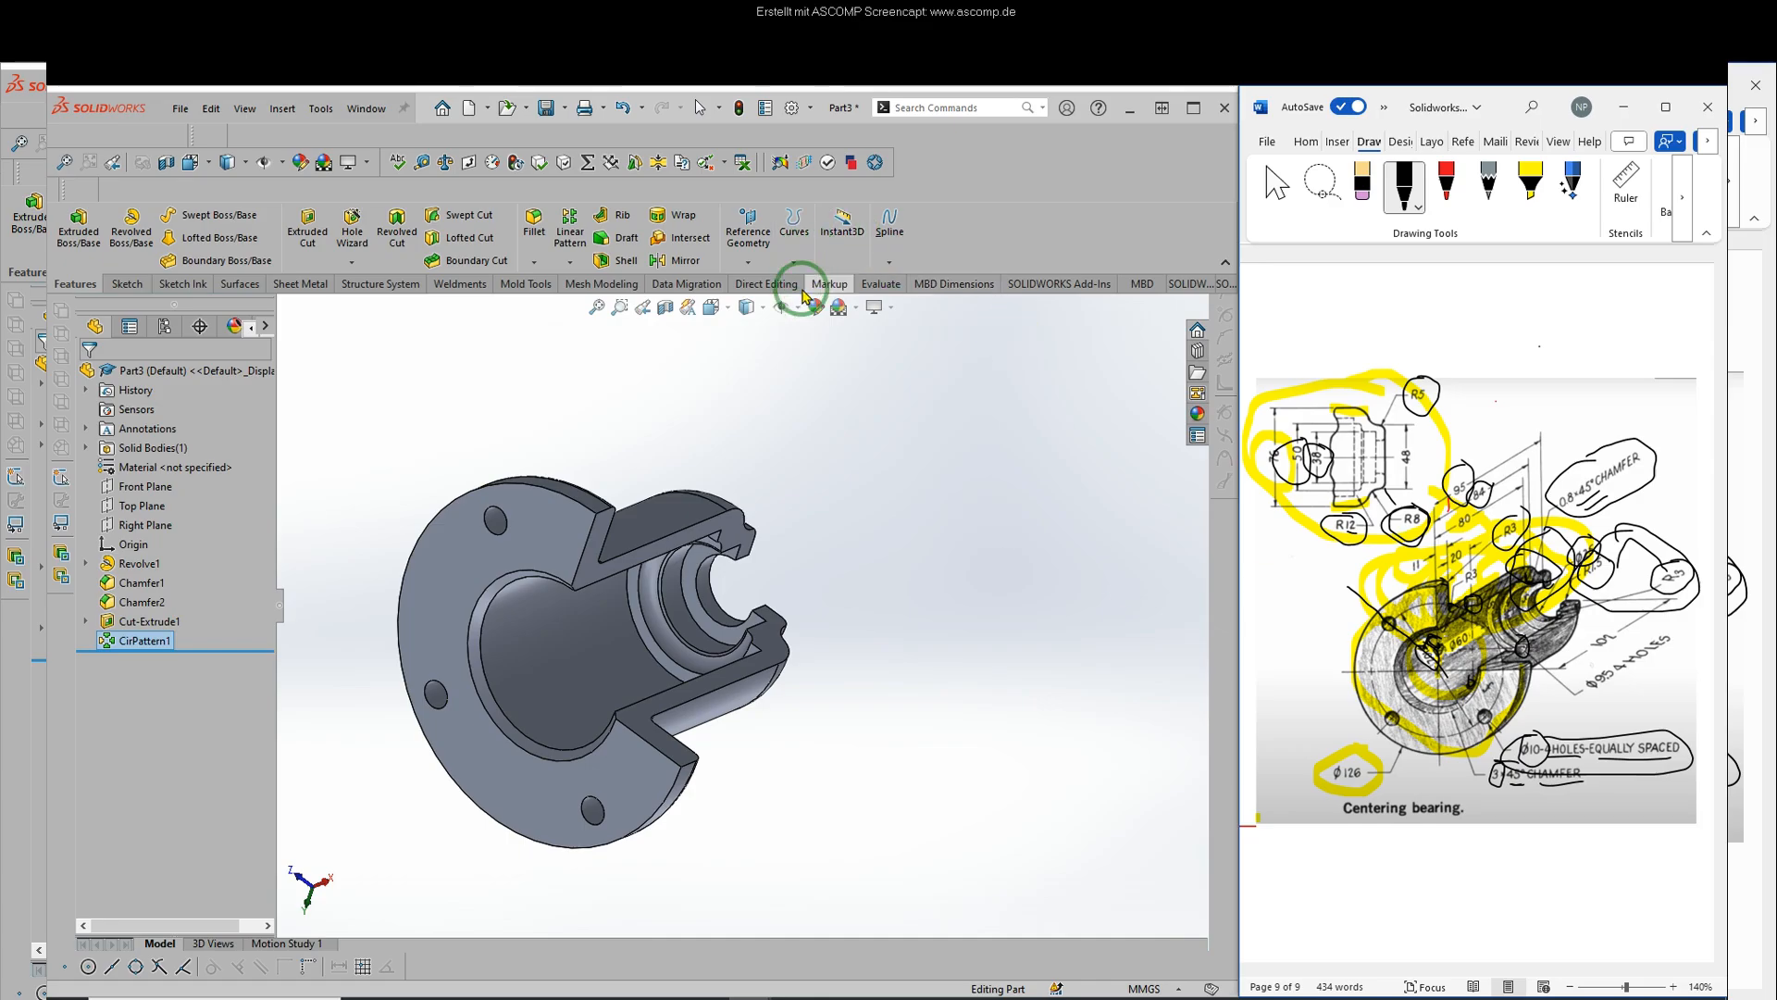
{"action": "left_click", "coordinate": [799, 311]}
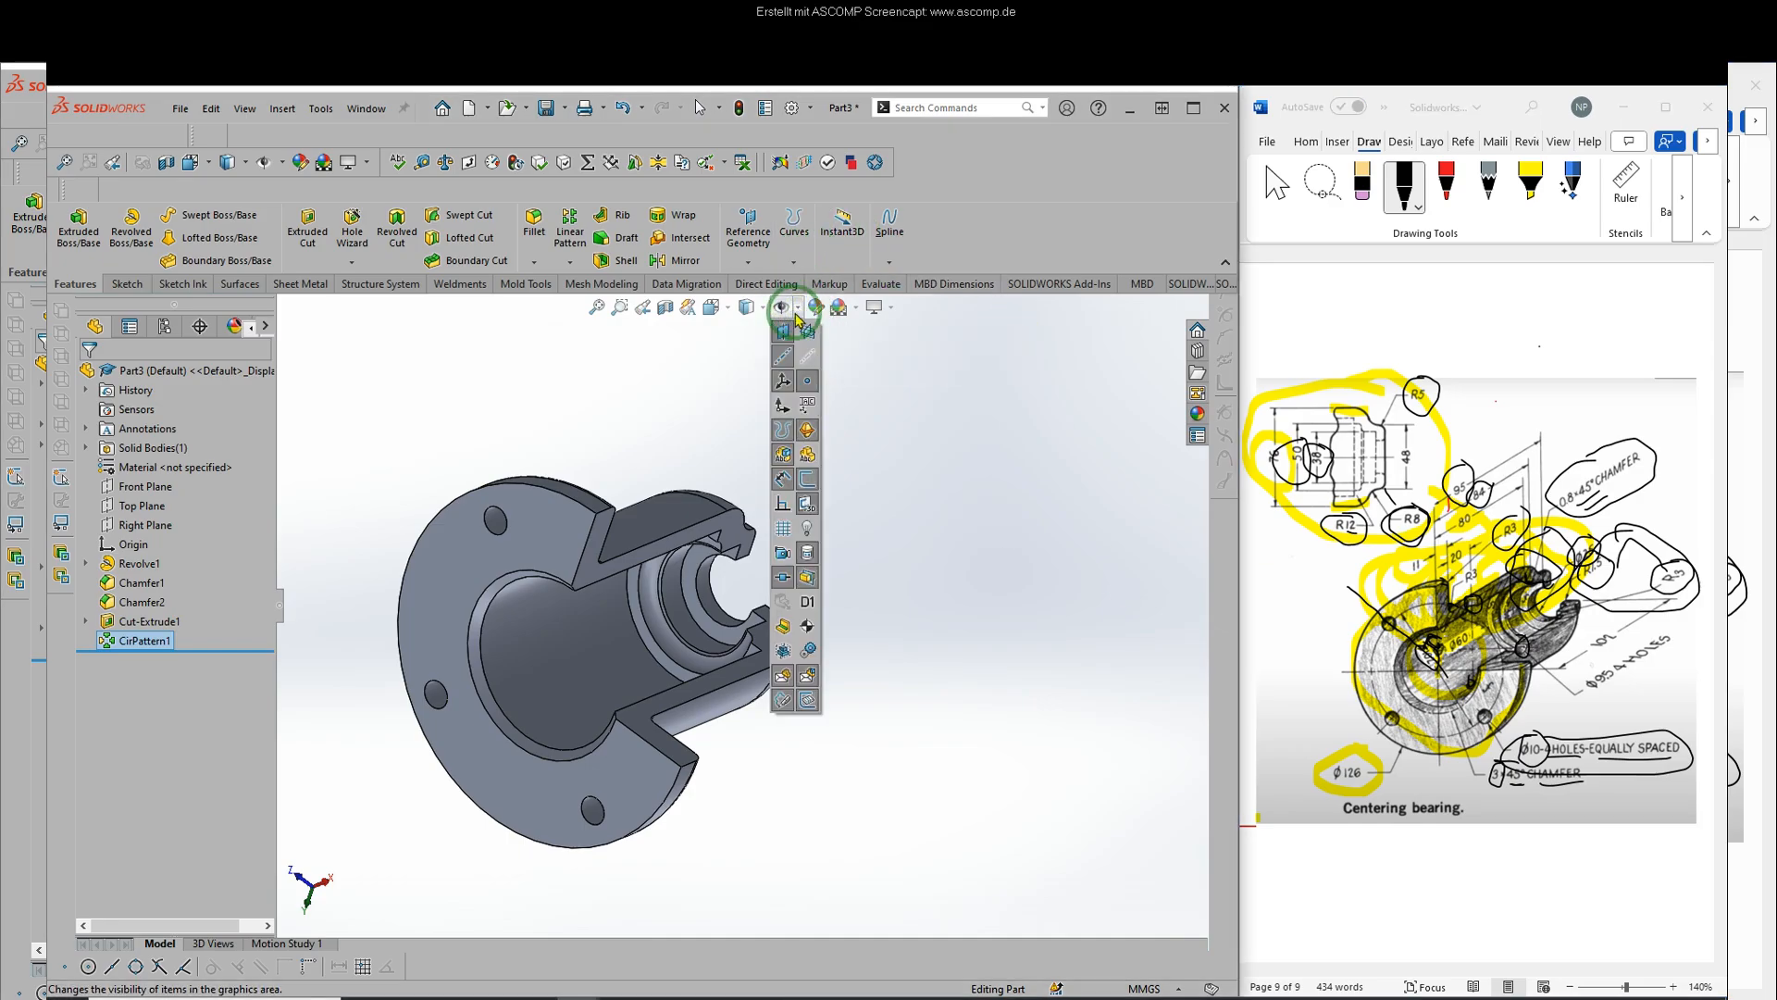
{"action": "left_click", "coordinate": [811, 332]}
{"action": "middle_click_drag", "start_coordinate": [927, 580], "coordinate": [928, 544]}
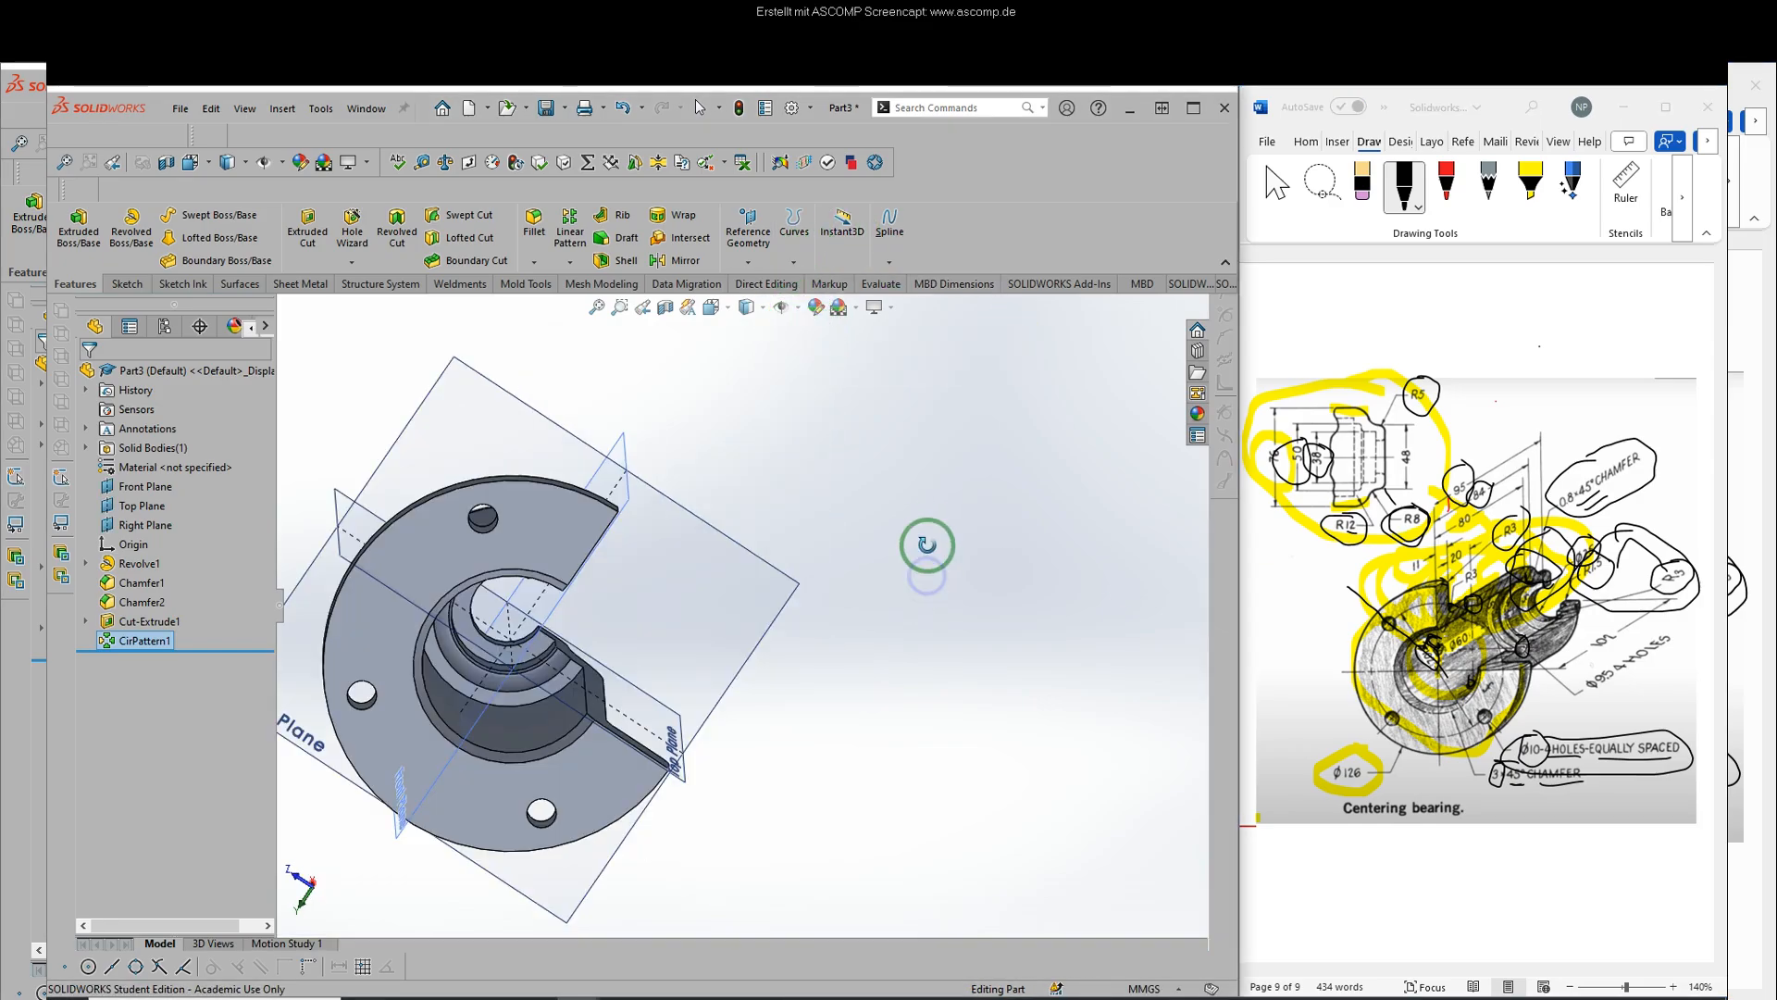
{"action": "right_click", "coordinate": [926, 521]}
{"action": "middle_click", "coordinate": [903, 468]}
{"action": "middle_click_drag", "start_coordinate": [902, 467], "coordinate": [734, 548]}
{"action": "middle_click_drag", "start_coordinate": [754, 463], "coordinate": [836, 445]}
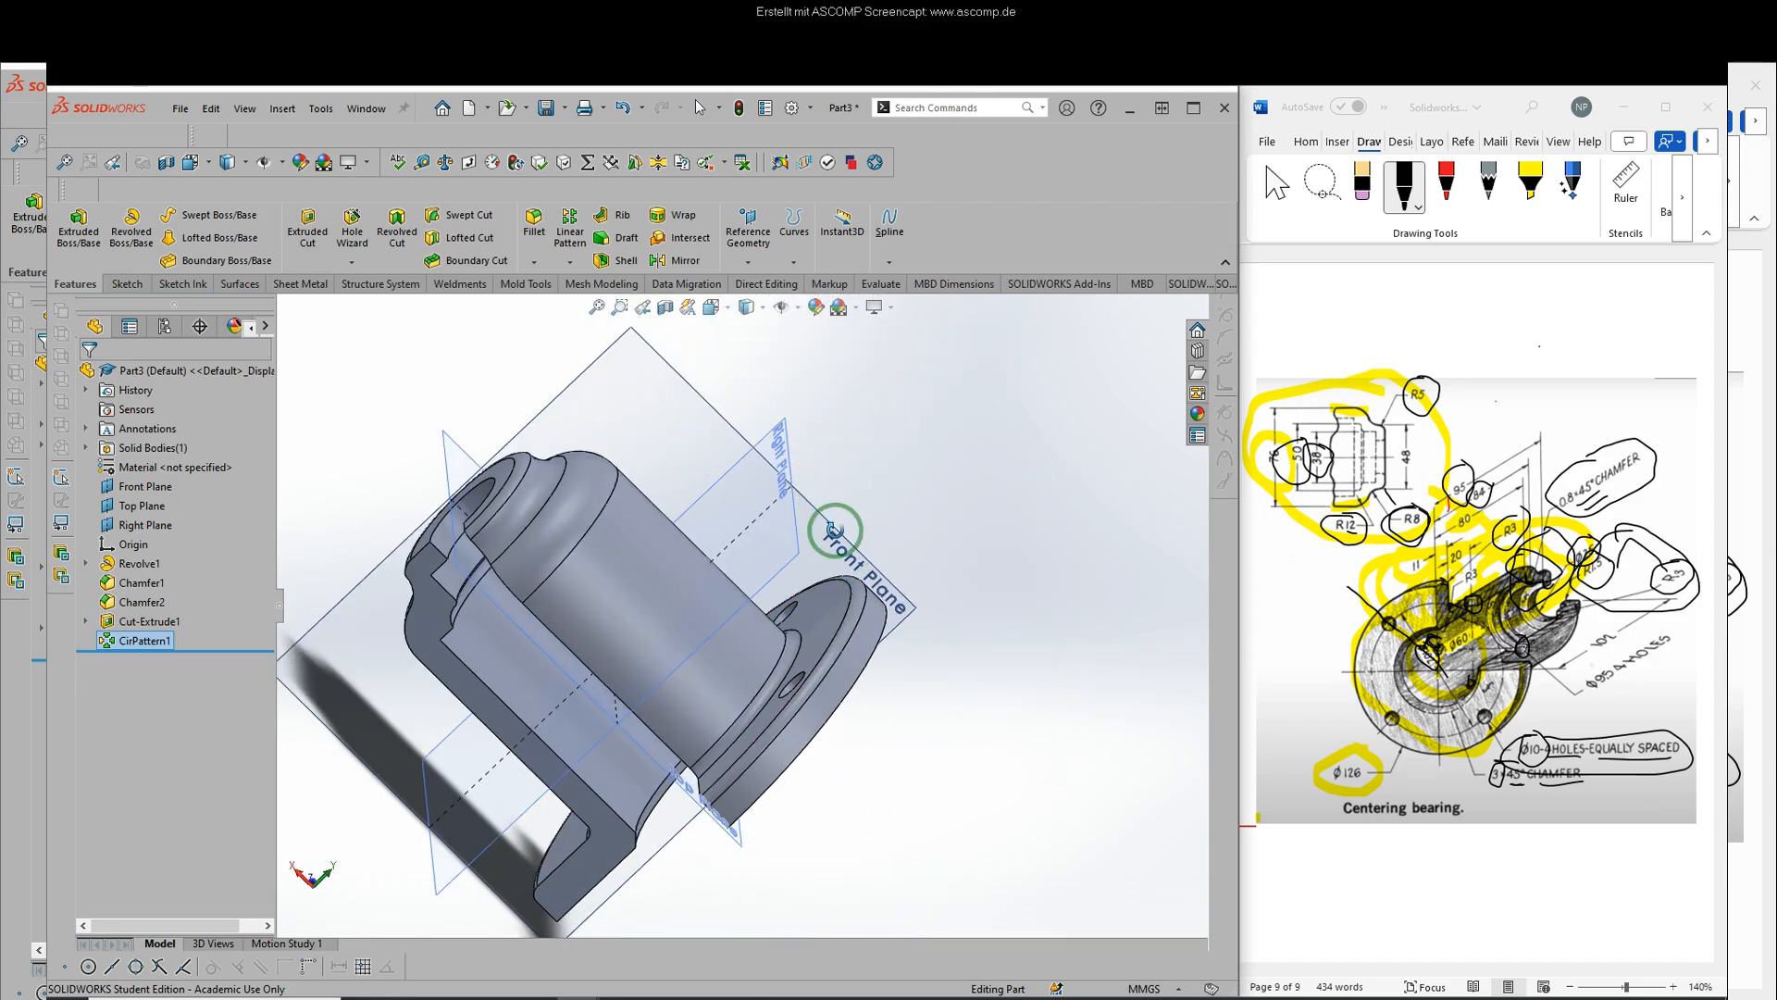
{"action": "middle_click_drag", "start_coordinate": [683, 409], "coordinate": [1004, 398]}
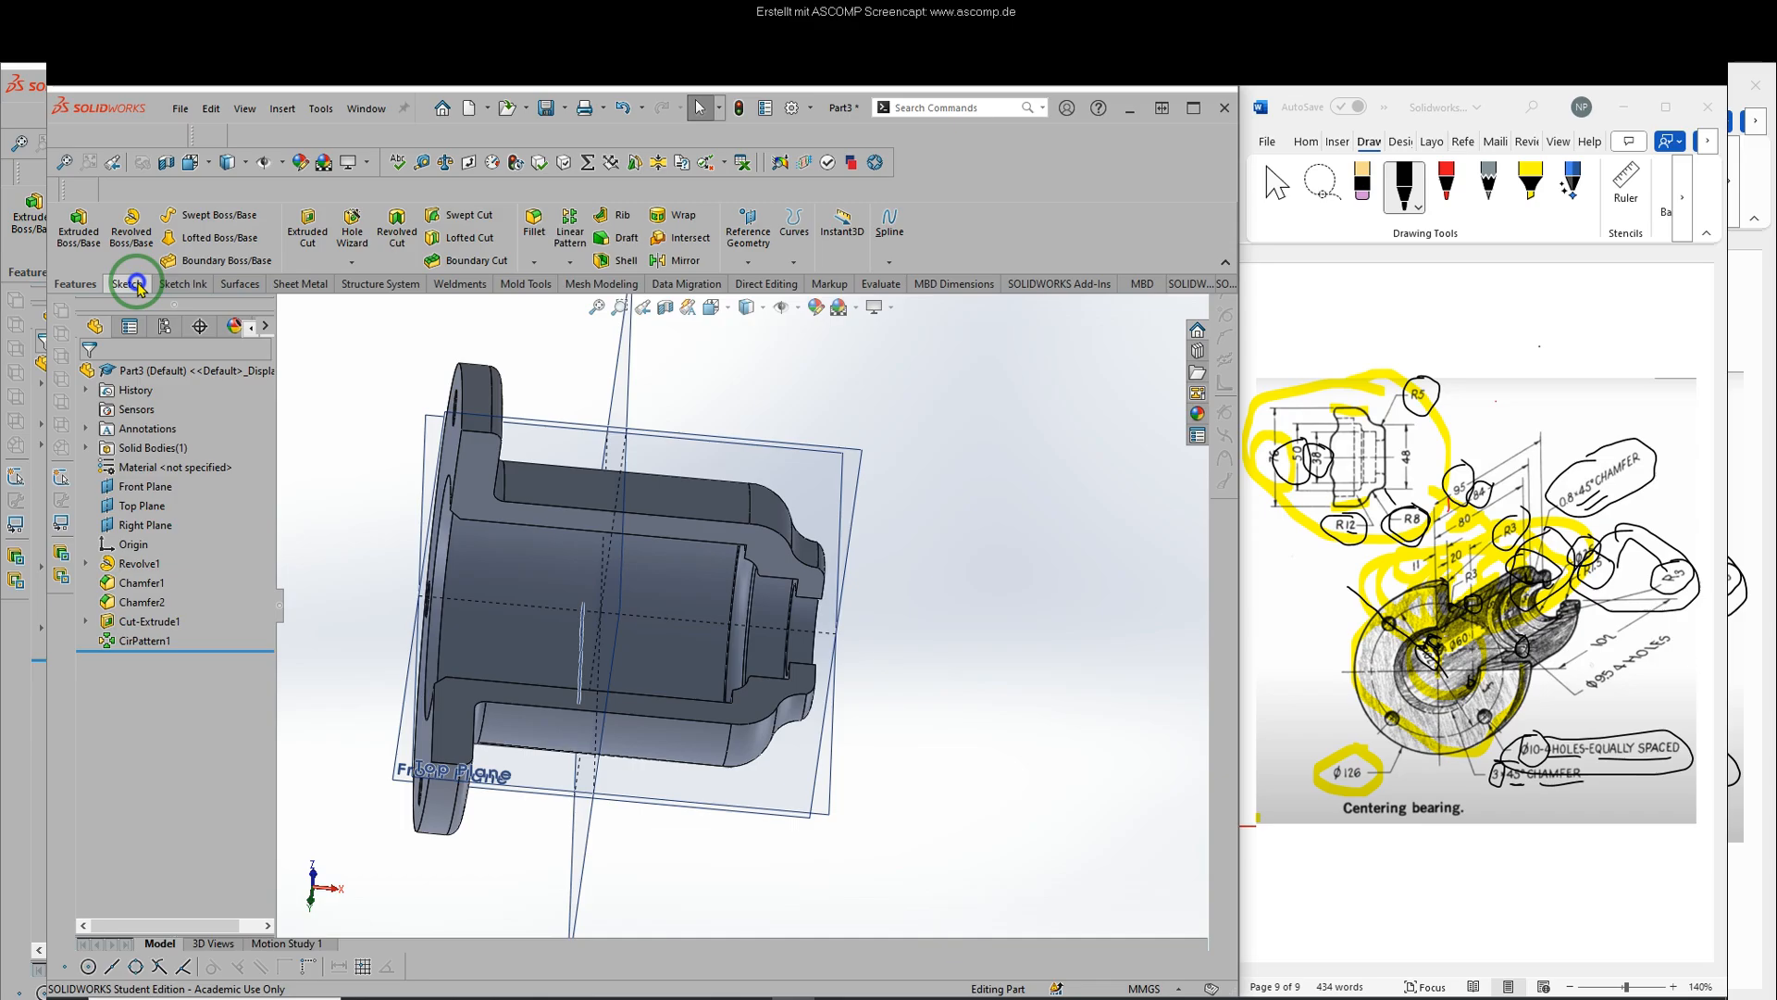
- Sketch a circle on the Top Plane, centered on the barrel's axis between the flange and the origin, with a radius of 4.75 mm
{"action": "left_click", "coordinate": [129, 283]}
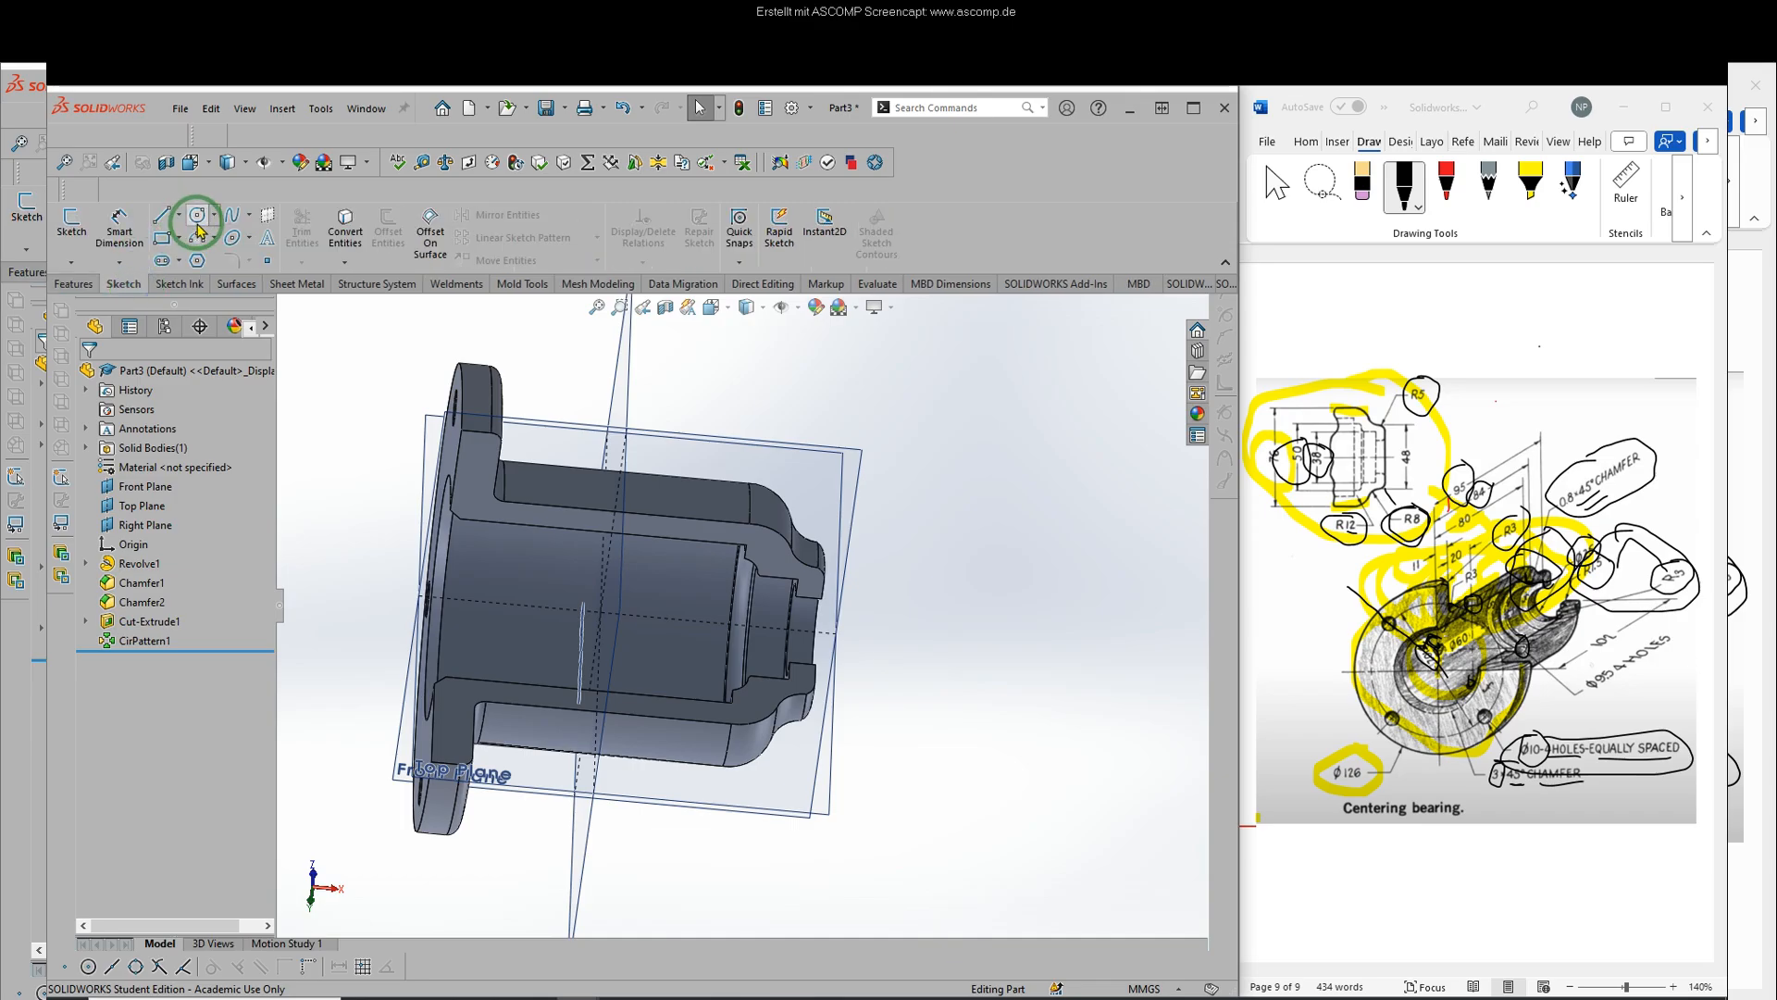
{"action": "left_click", "coordinate": [199, 218]}
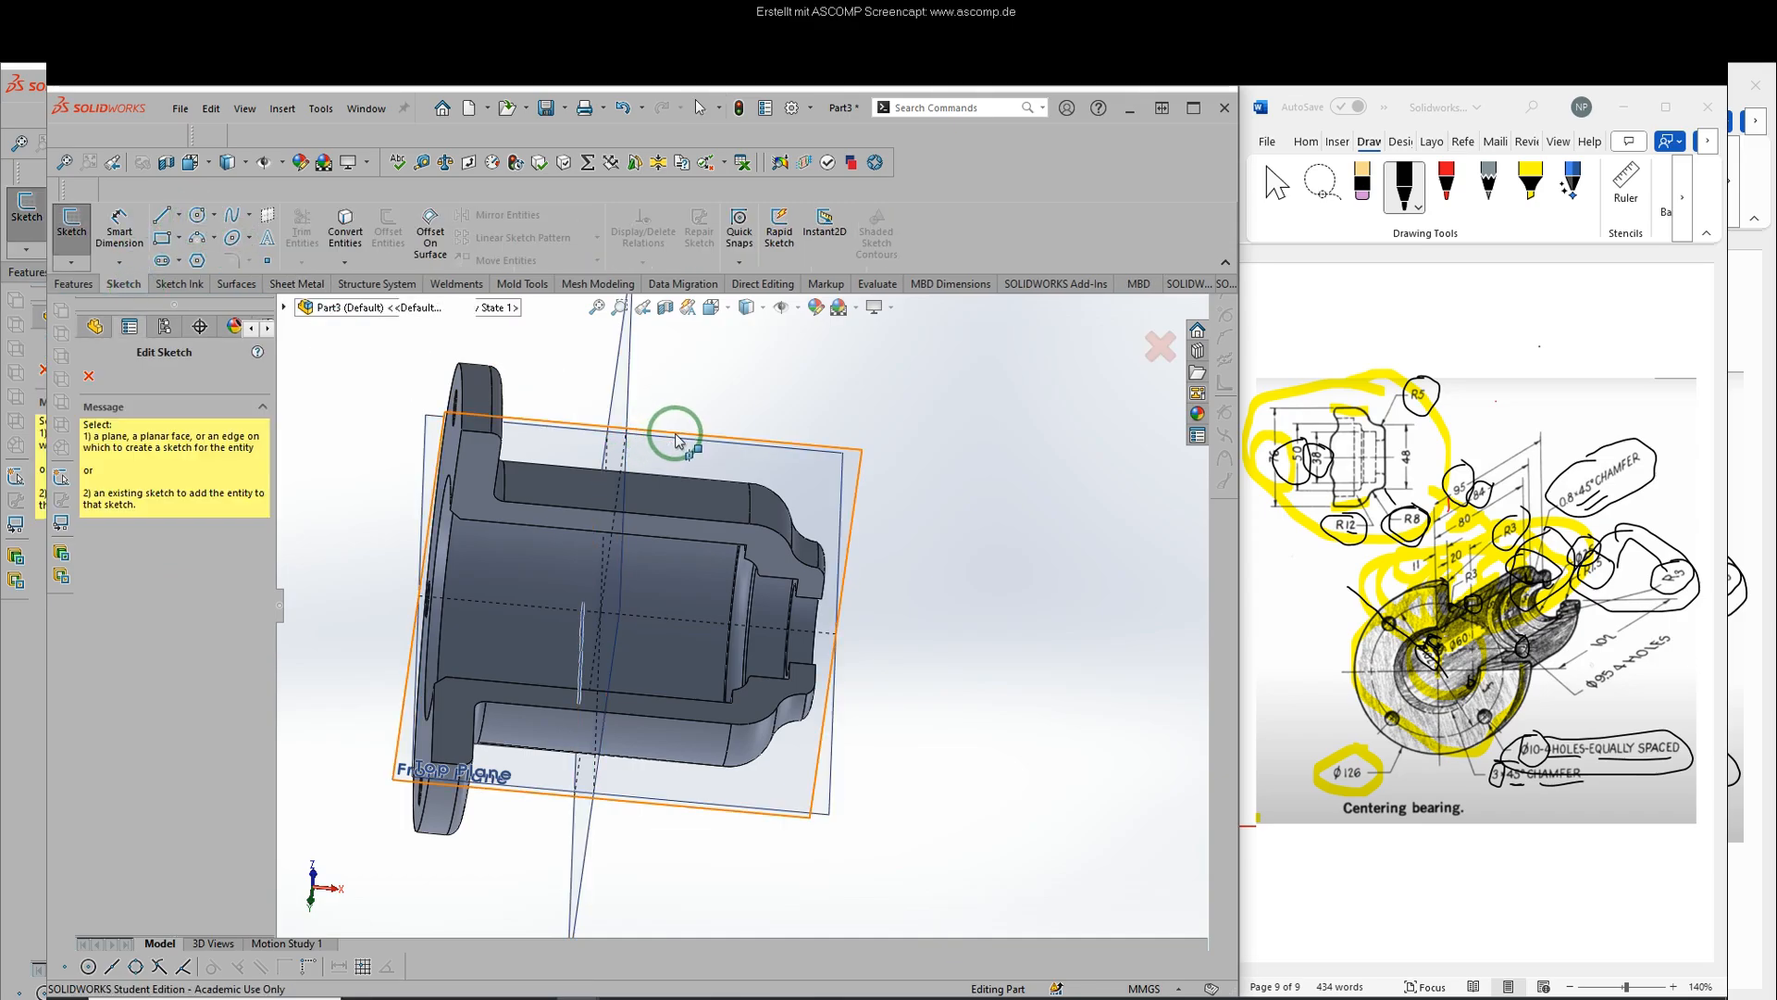
{"action": "left_click", "coordinate": [838, 502]}
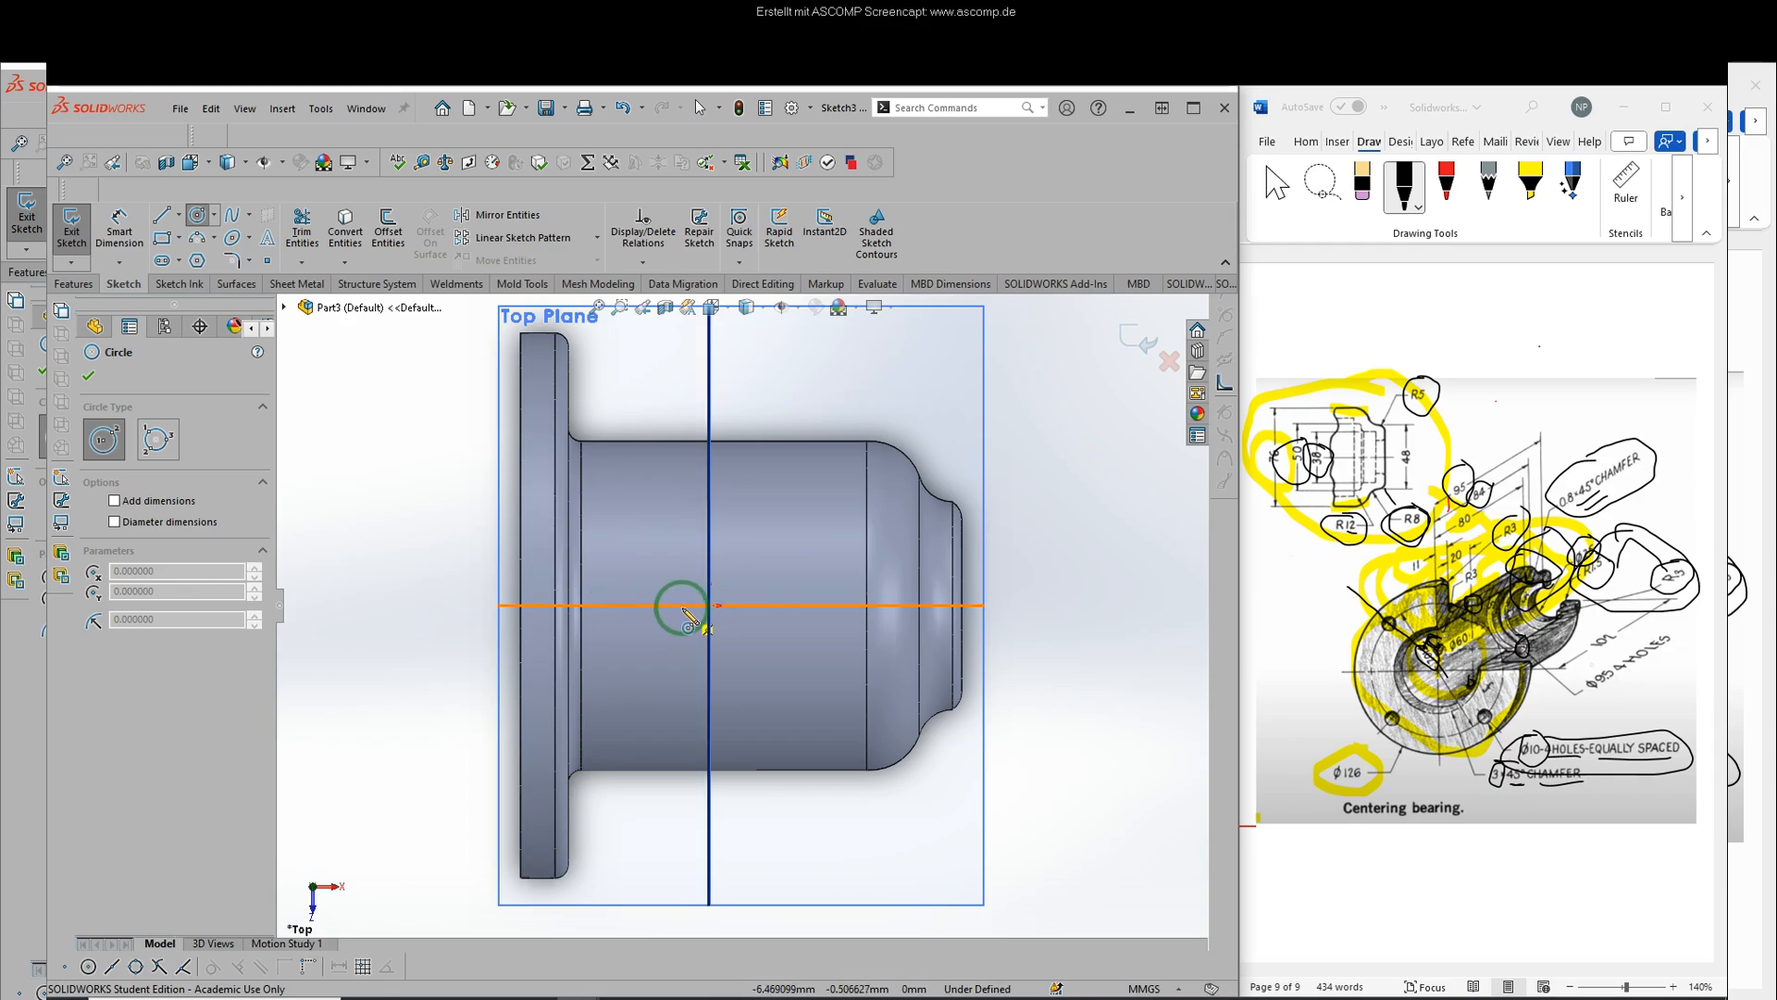
{"action": "left_click", "coordinate": [682, 605]}
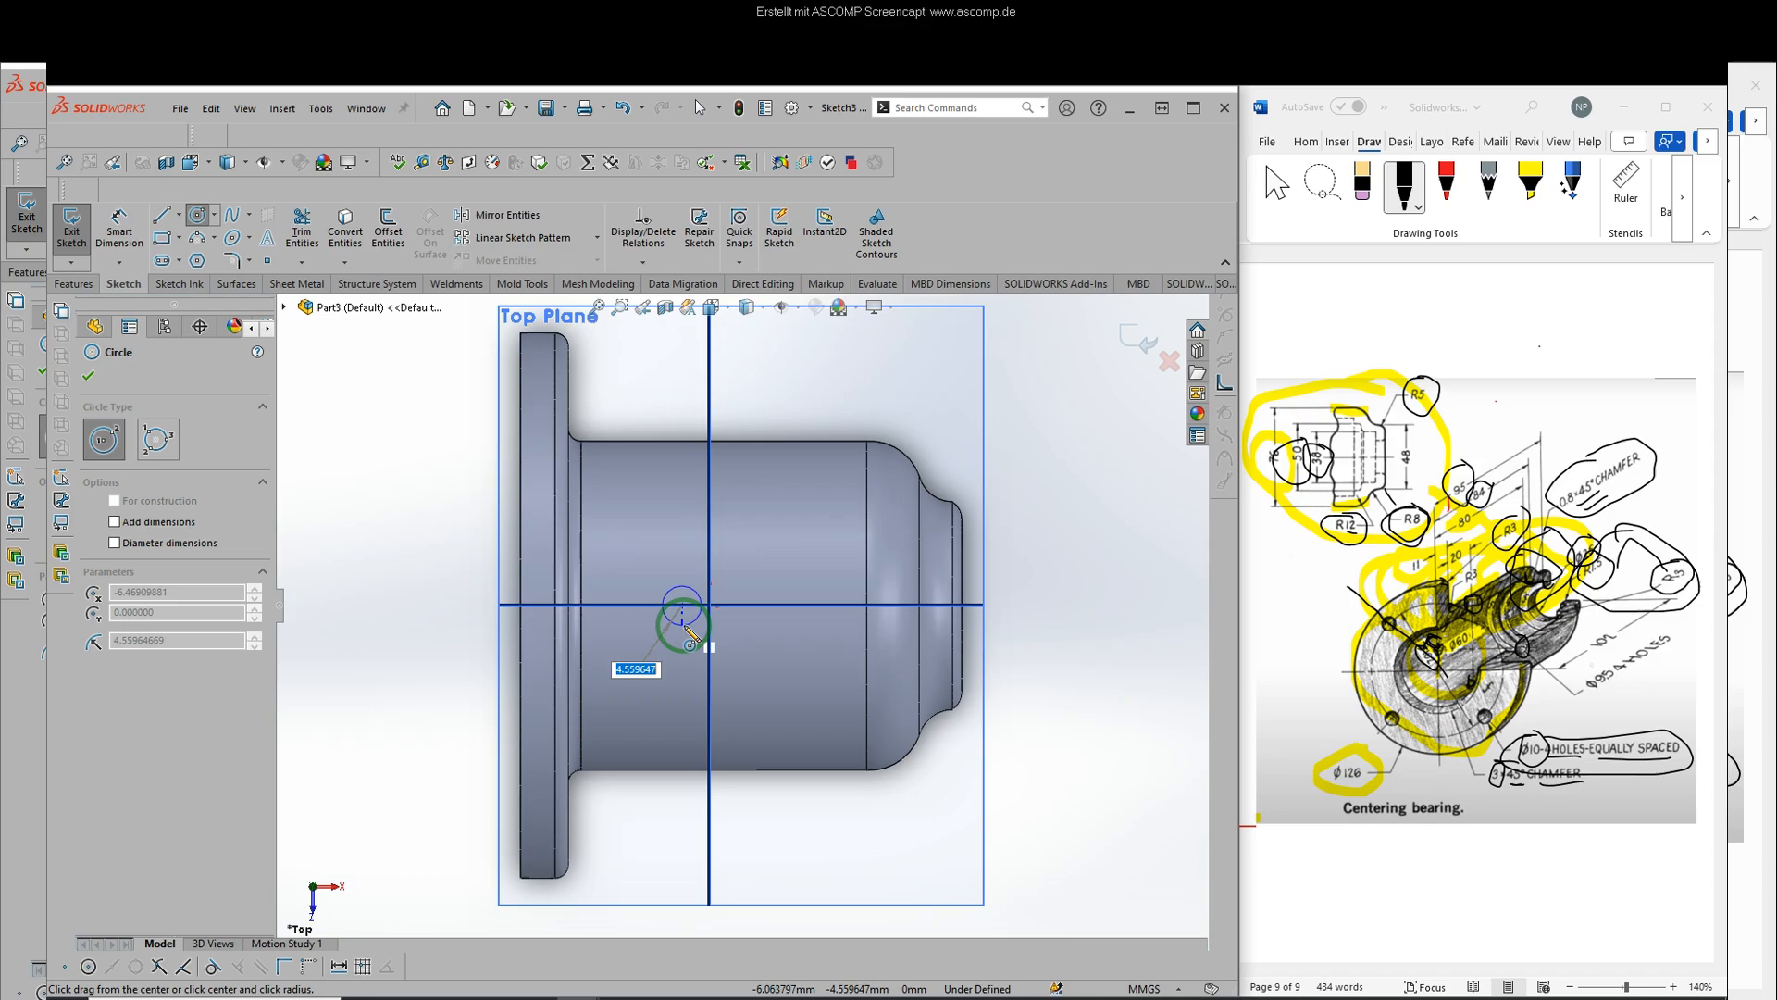
{"action": "left_click", "coordinate": [682, 625]}
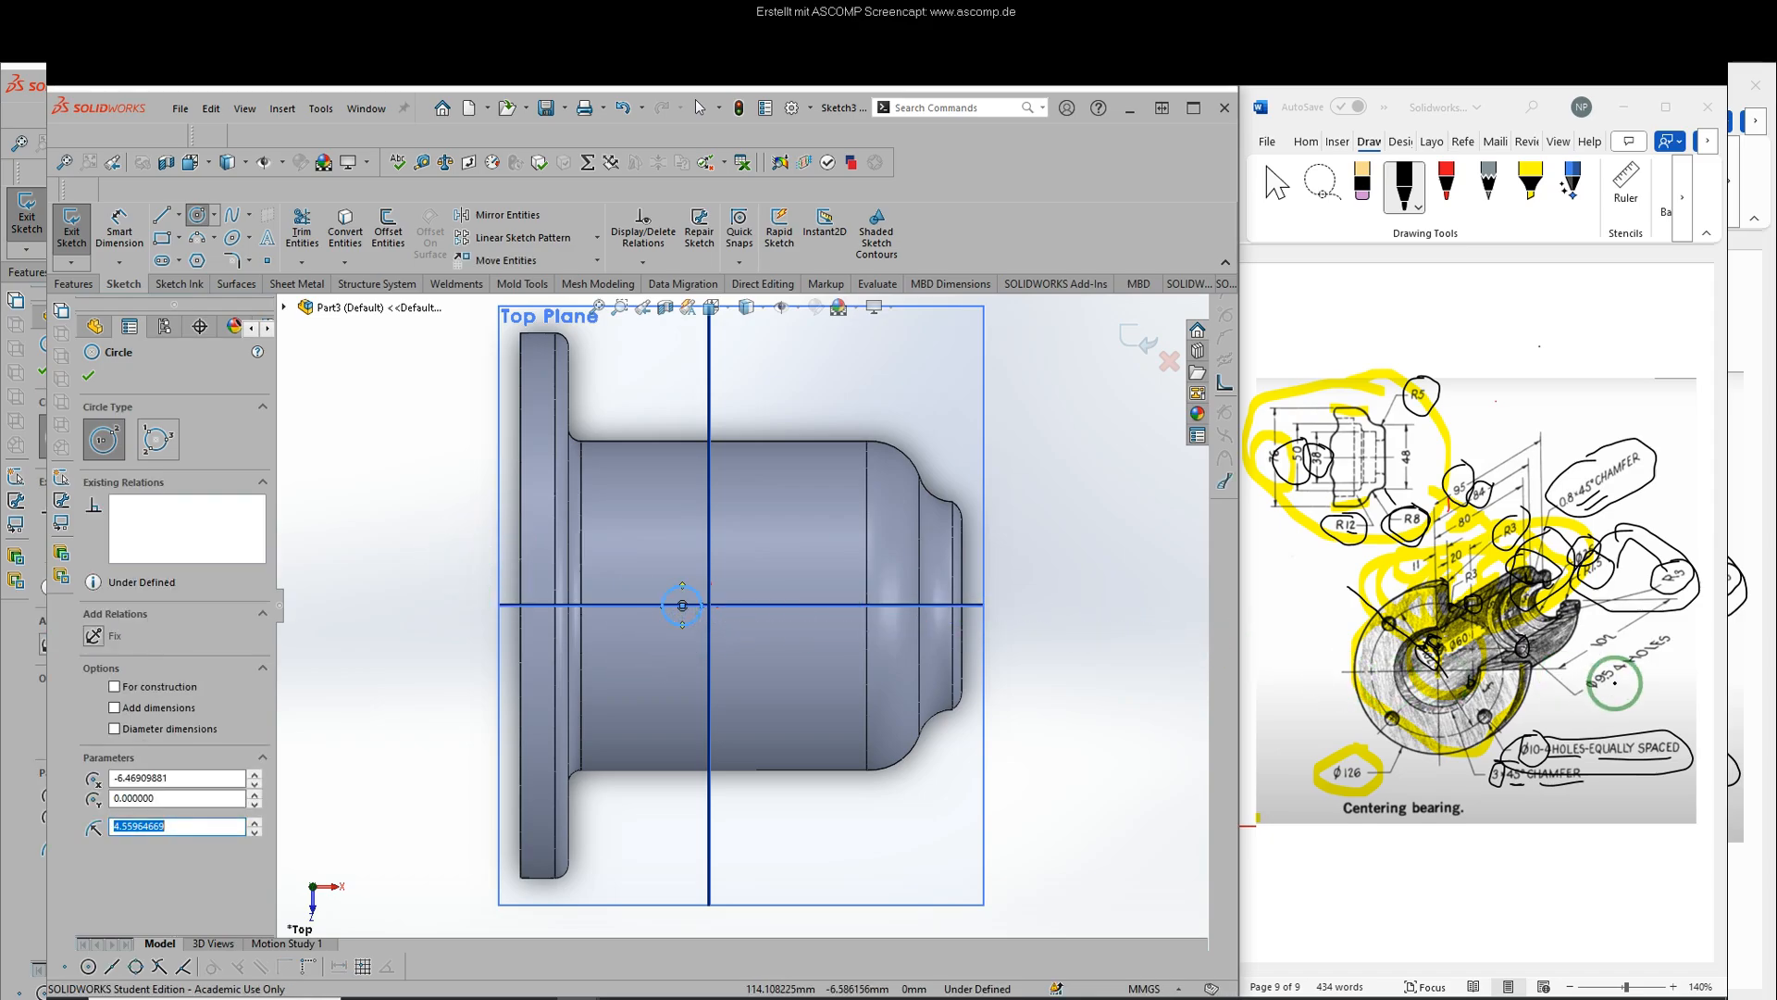
{"action": "left_click", "coordinate": [1607, 687]}
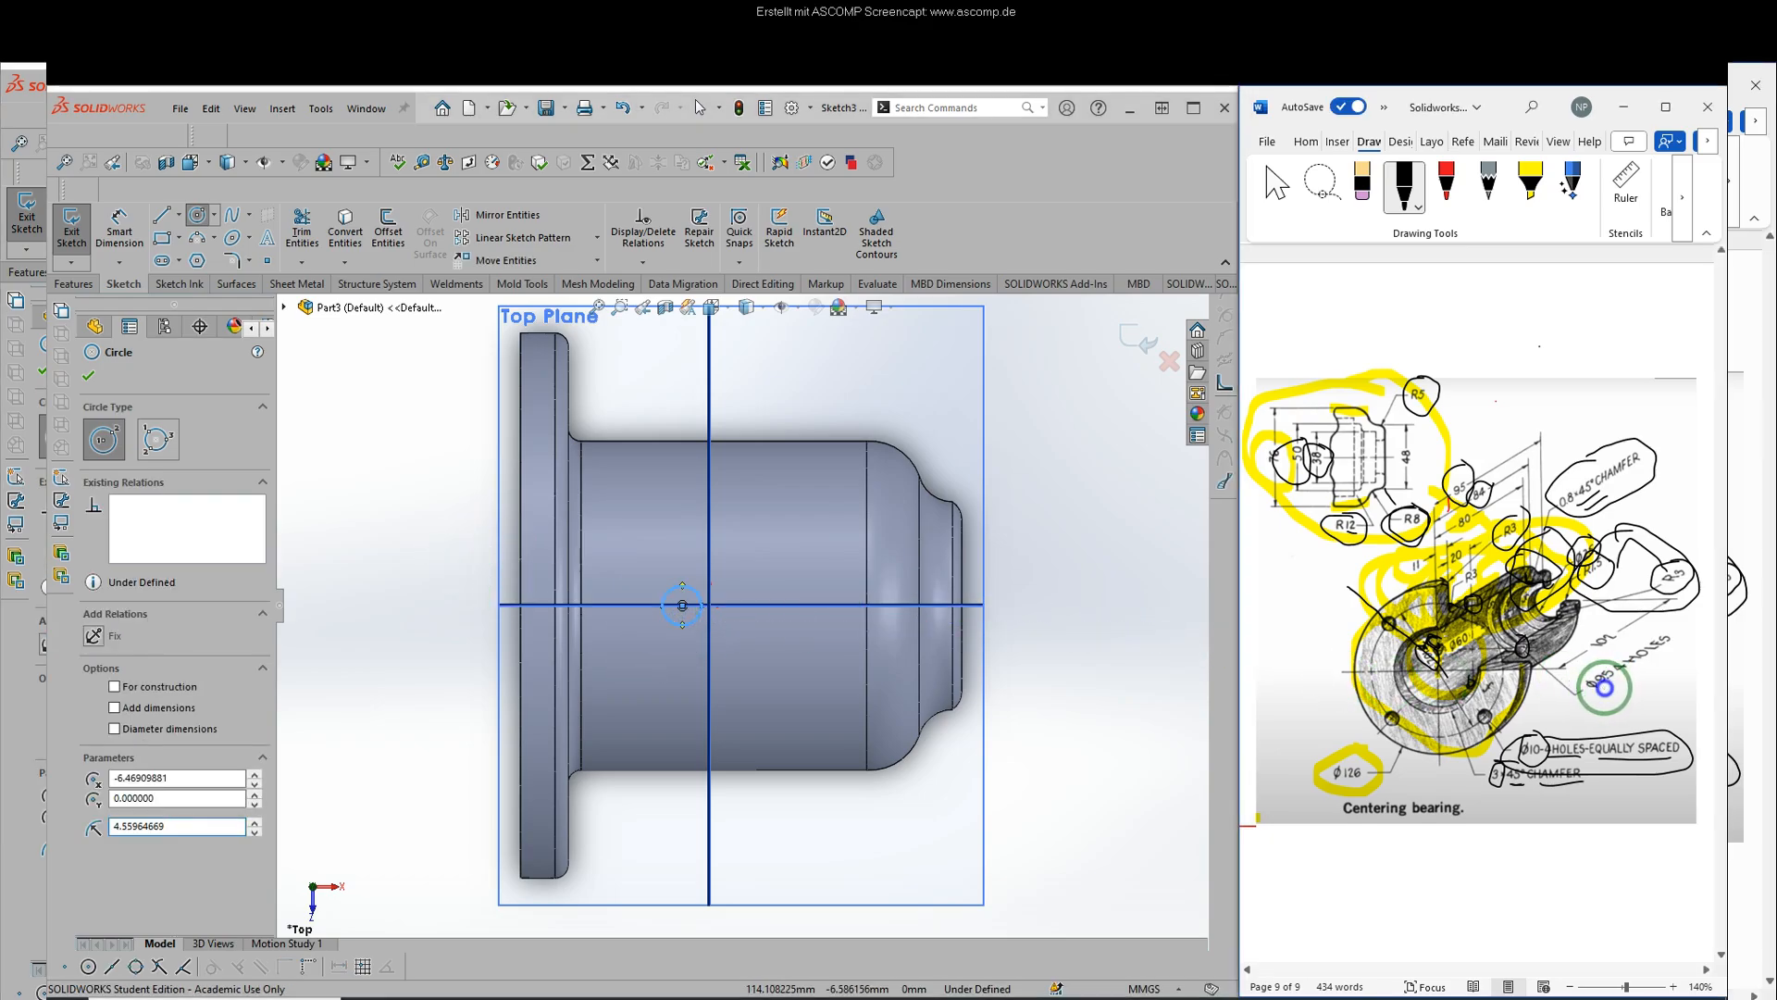
{"action": "double_click", "coordinate": [176, 825]}
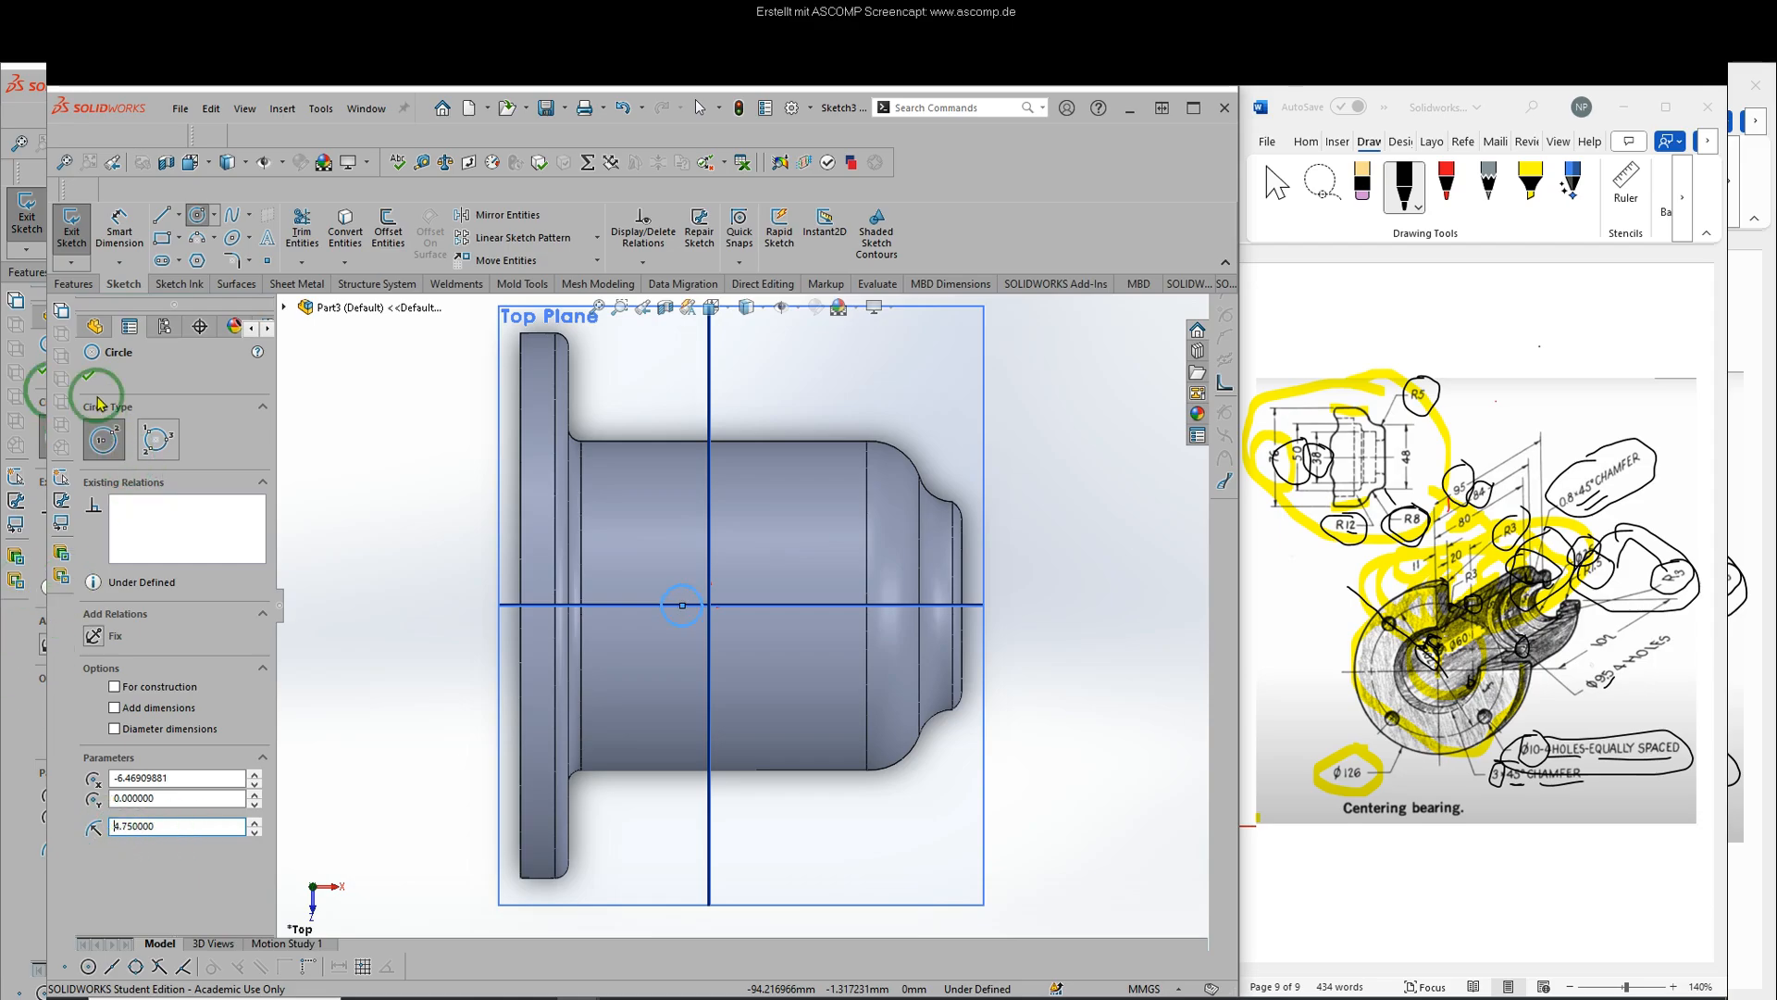
{"action": "left_click", "coordinate": [89, 375]}
- Dimension the circle's center 31 mm from the flange's outer face
{"action": "left_click", "coordinate": [135, 232]}
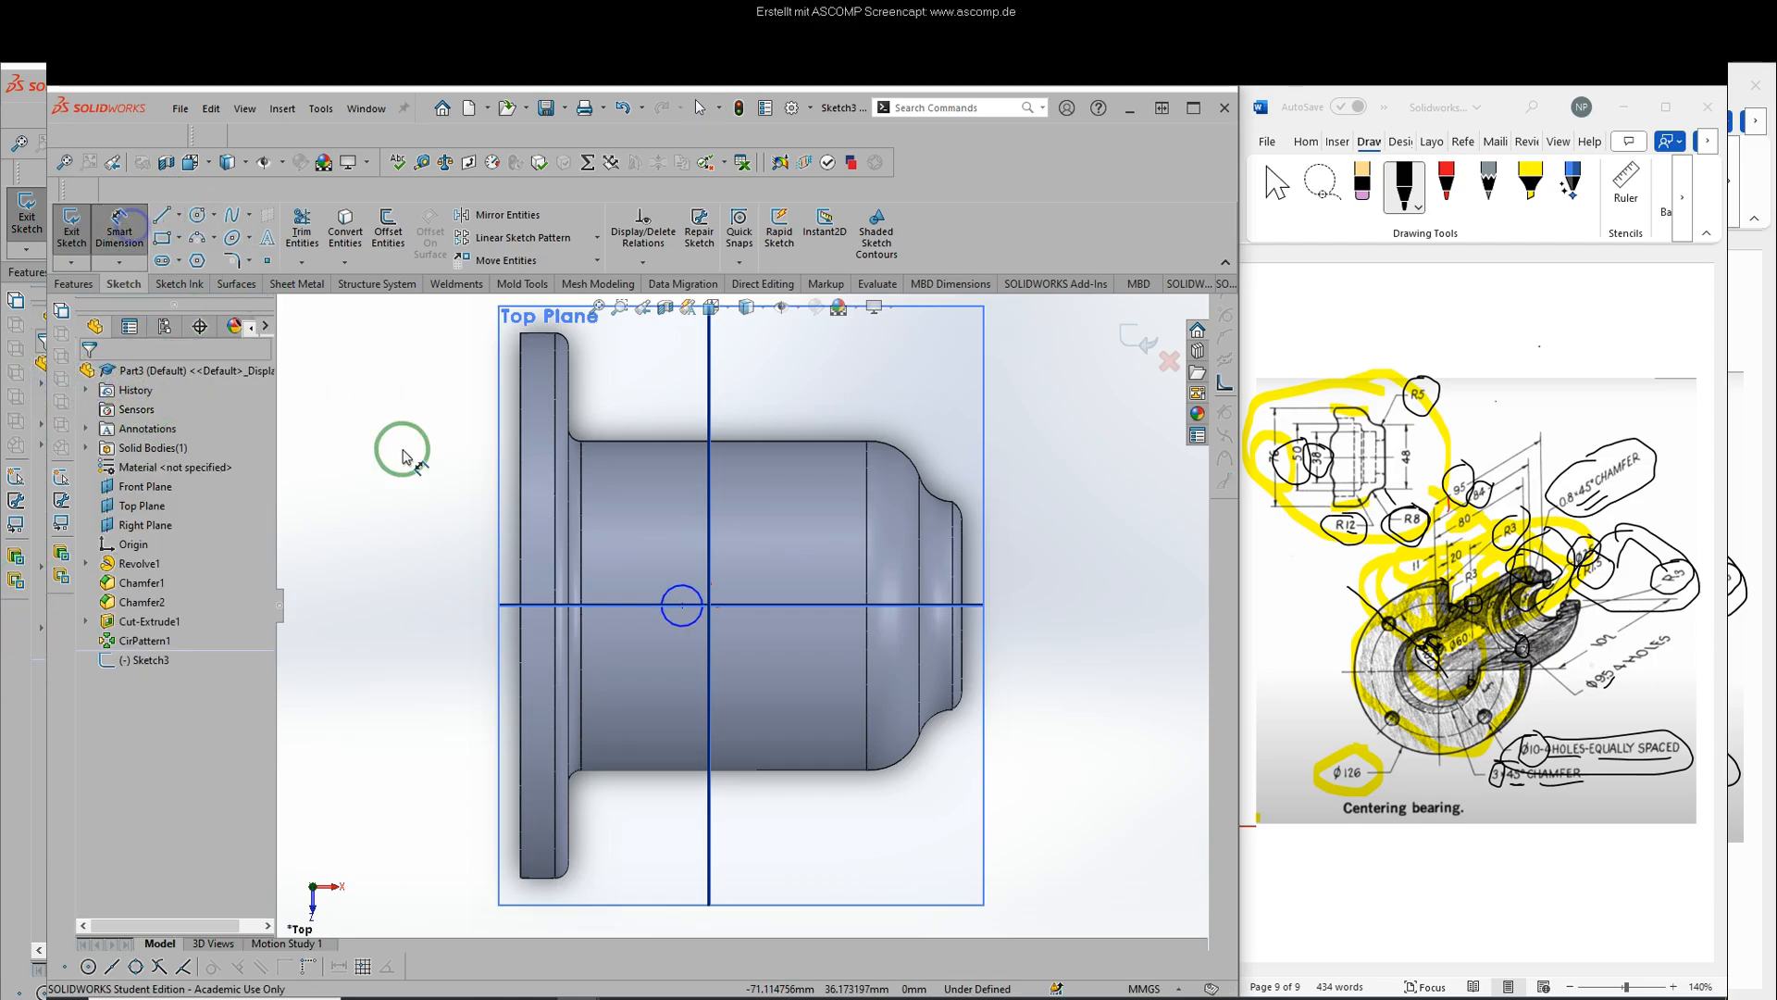
{"action": "left_click", "coordinate": [682, 606]}
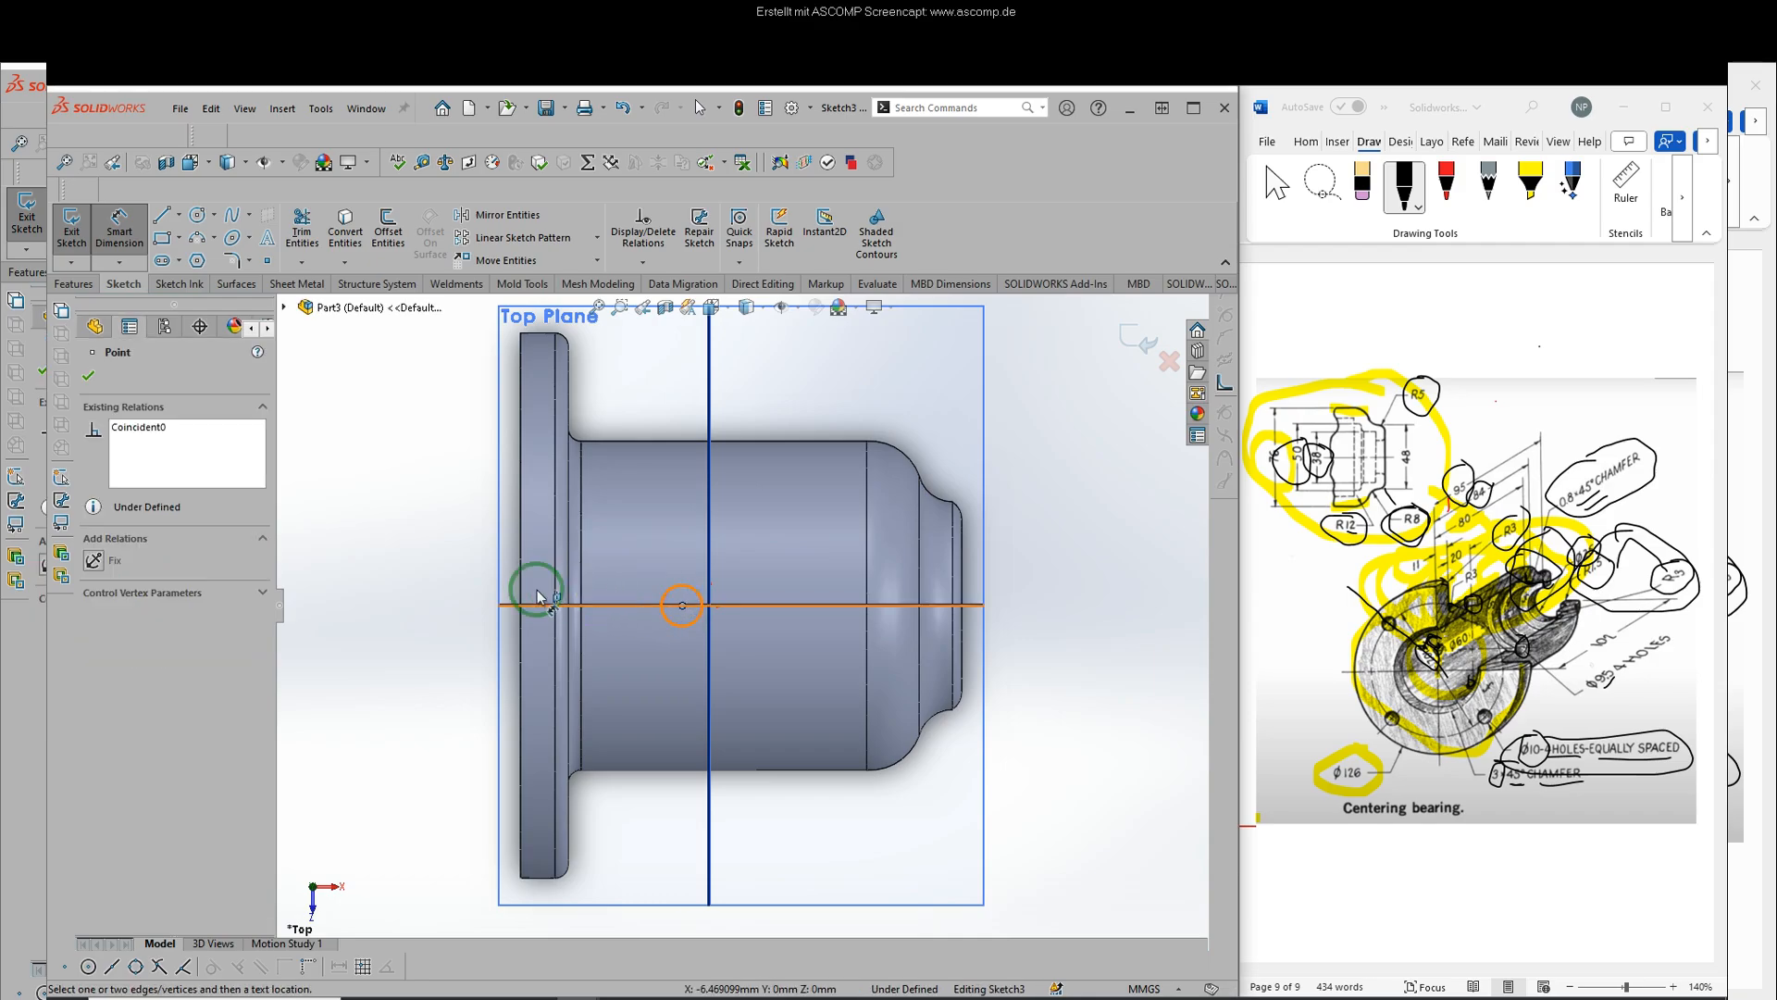
{"action": "left_click", "coordinate": [520, 580]}
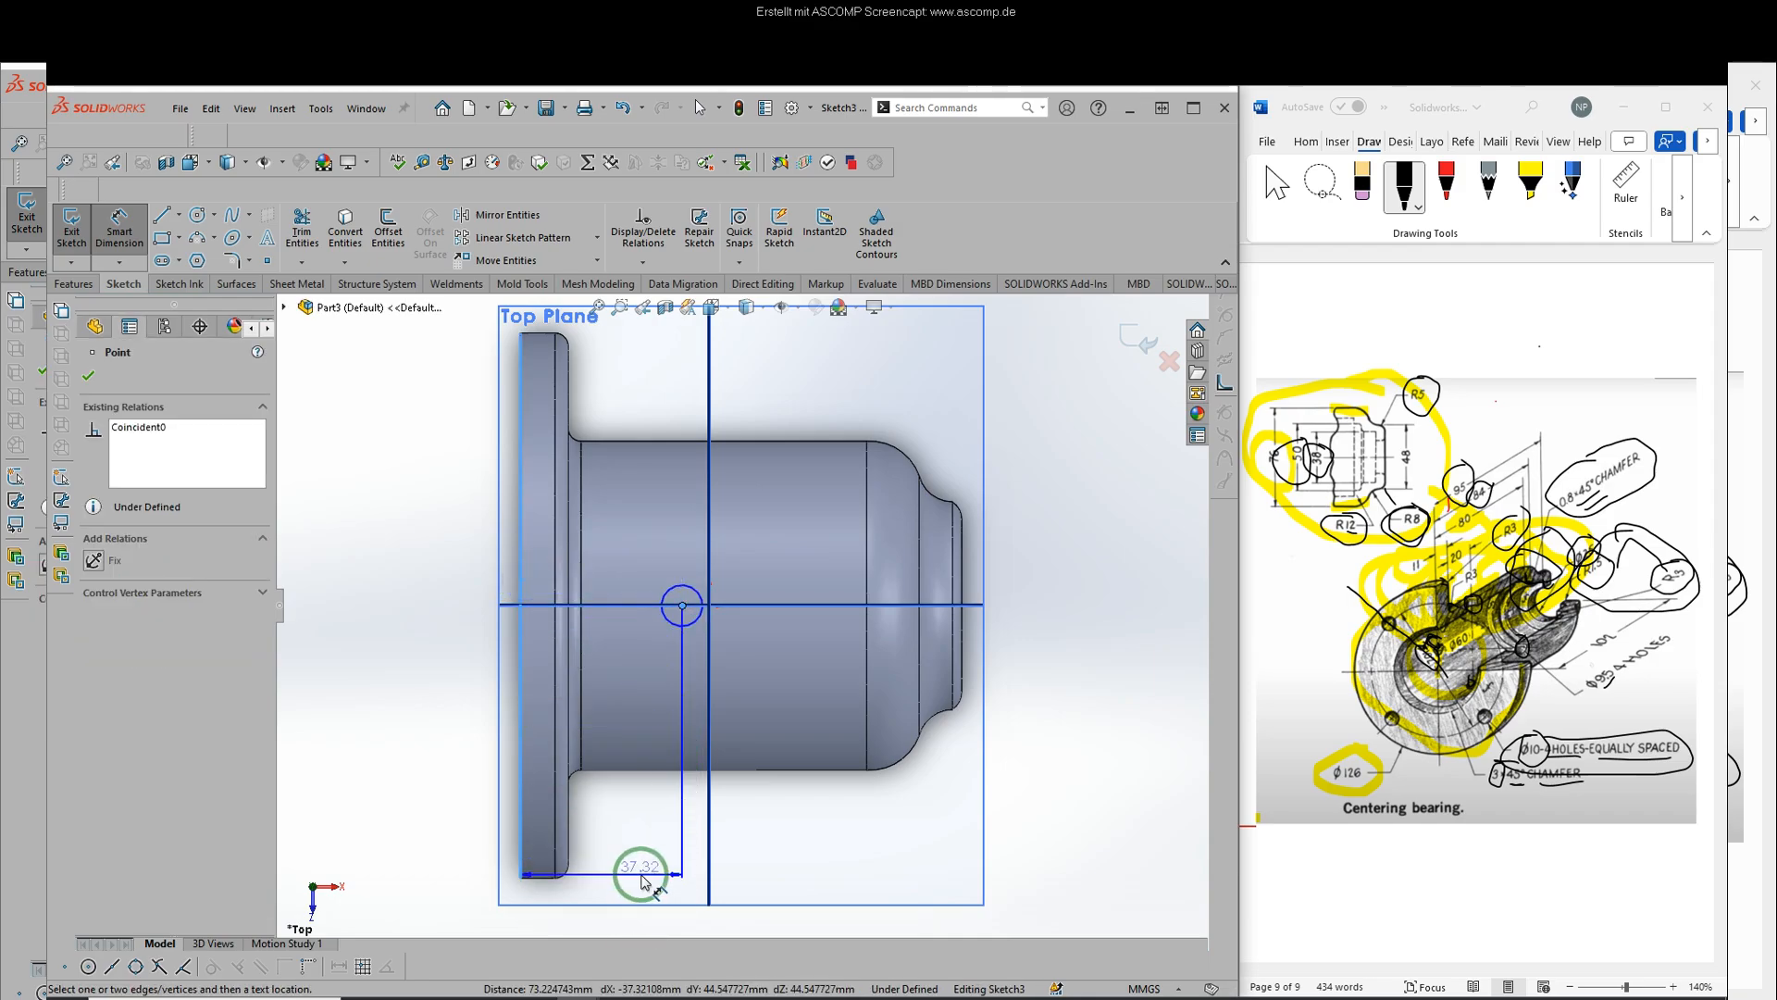
{"action": "left_click", "coordinate": [638, 887]}
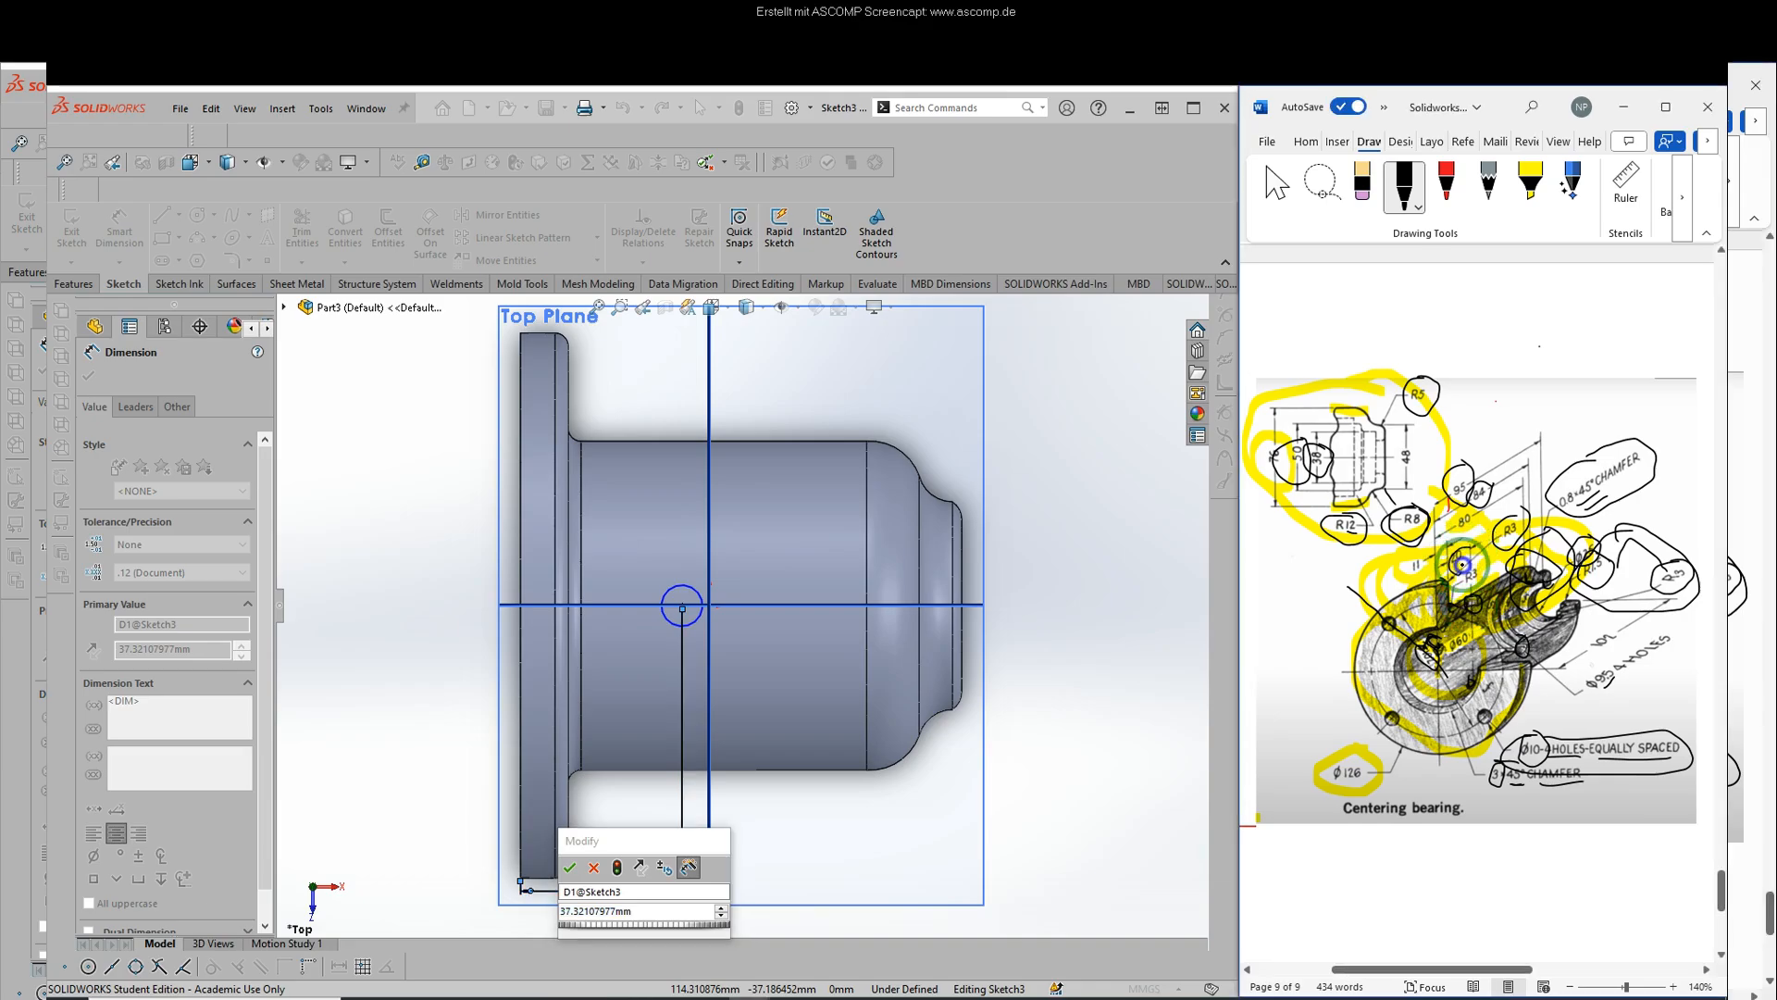
{"action": "left_click", "coordinate": [642, 915]}
{"action": "double_click", "coordinate": [641, 914]}
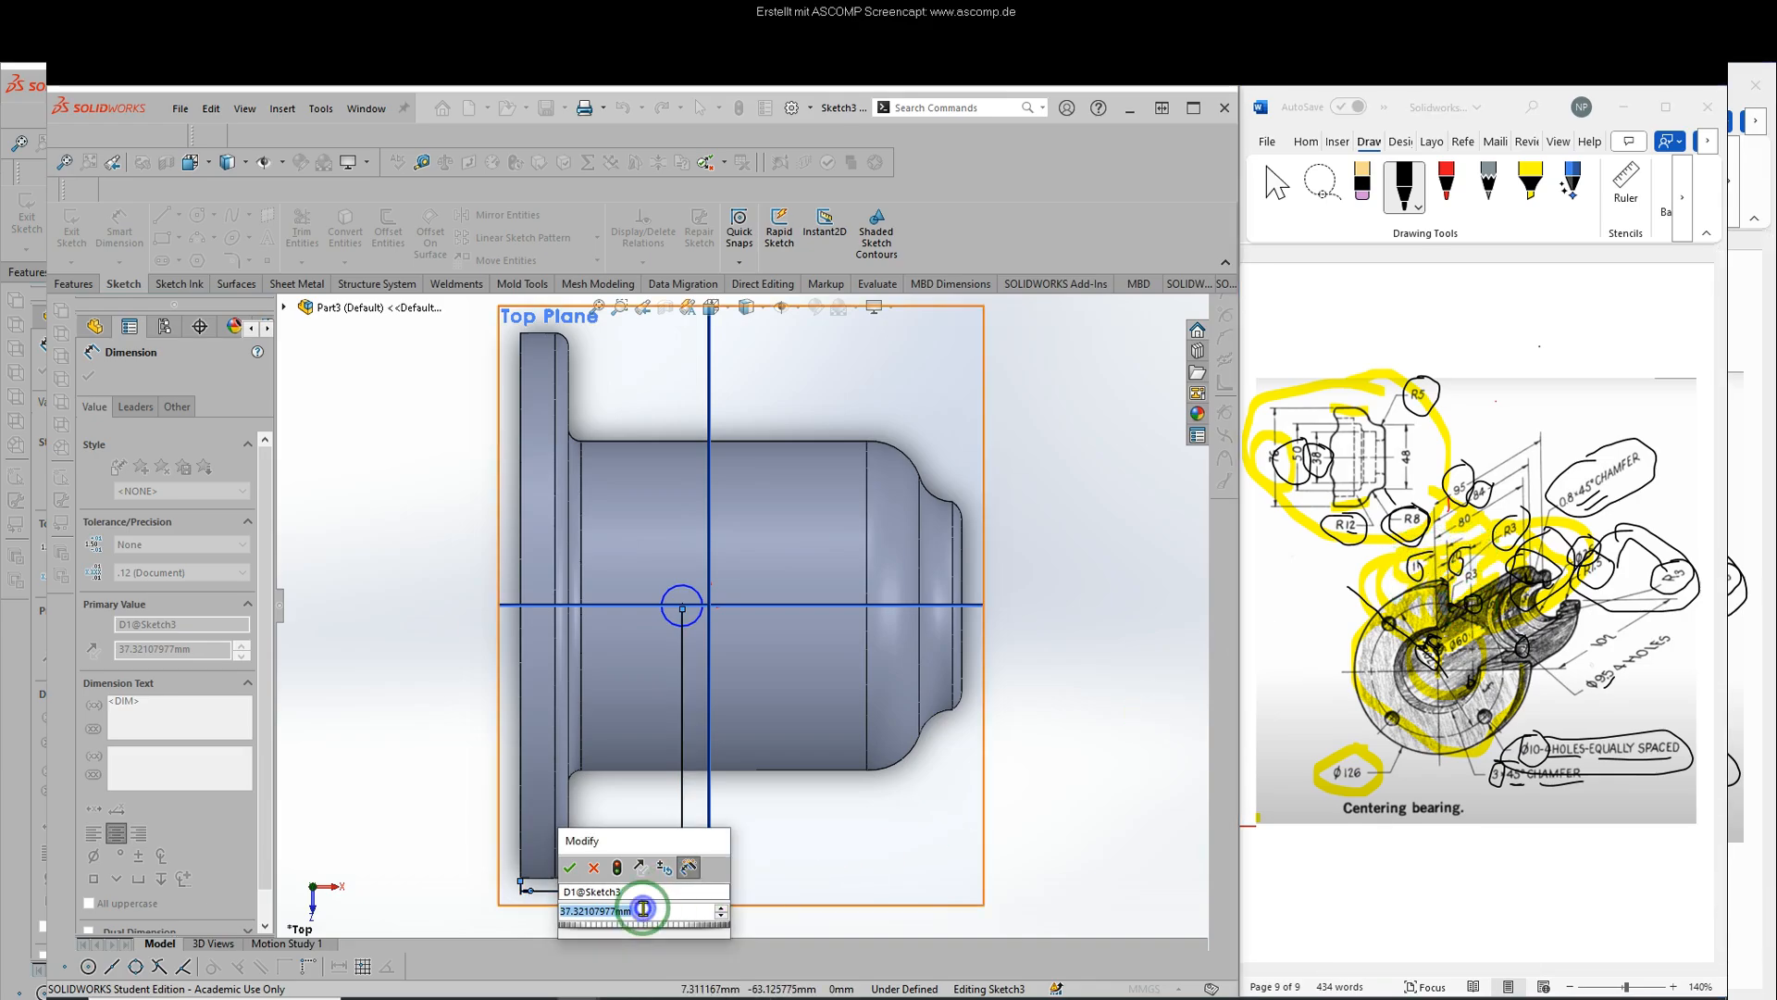
{"action": "type", "text": "31"}
{"action": "key", "text": "Return"}
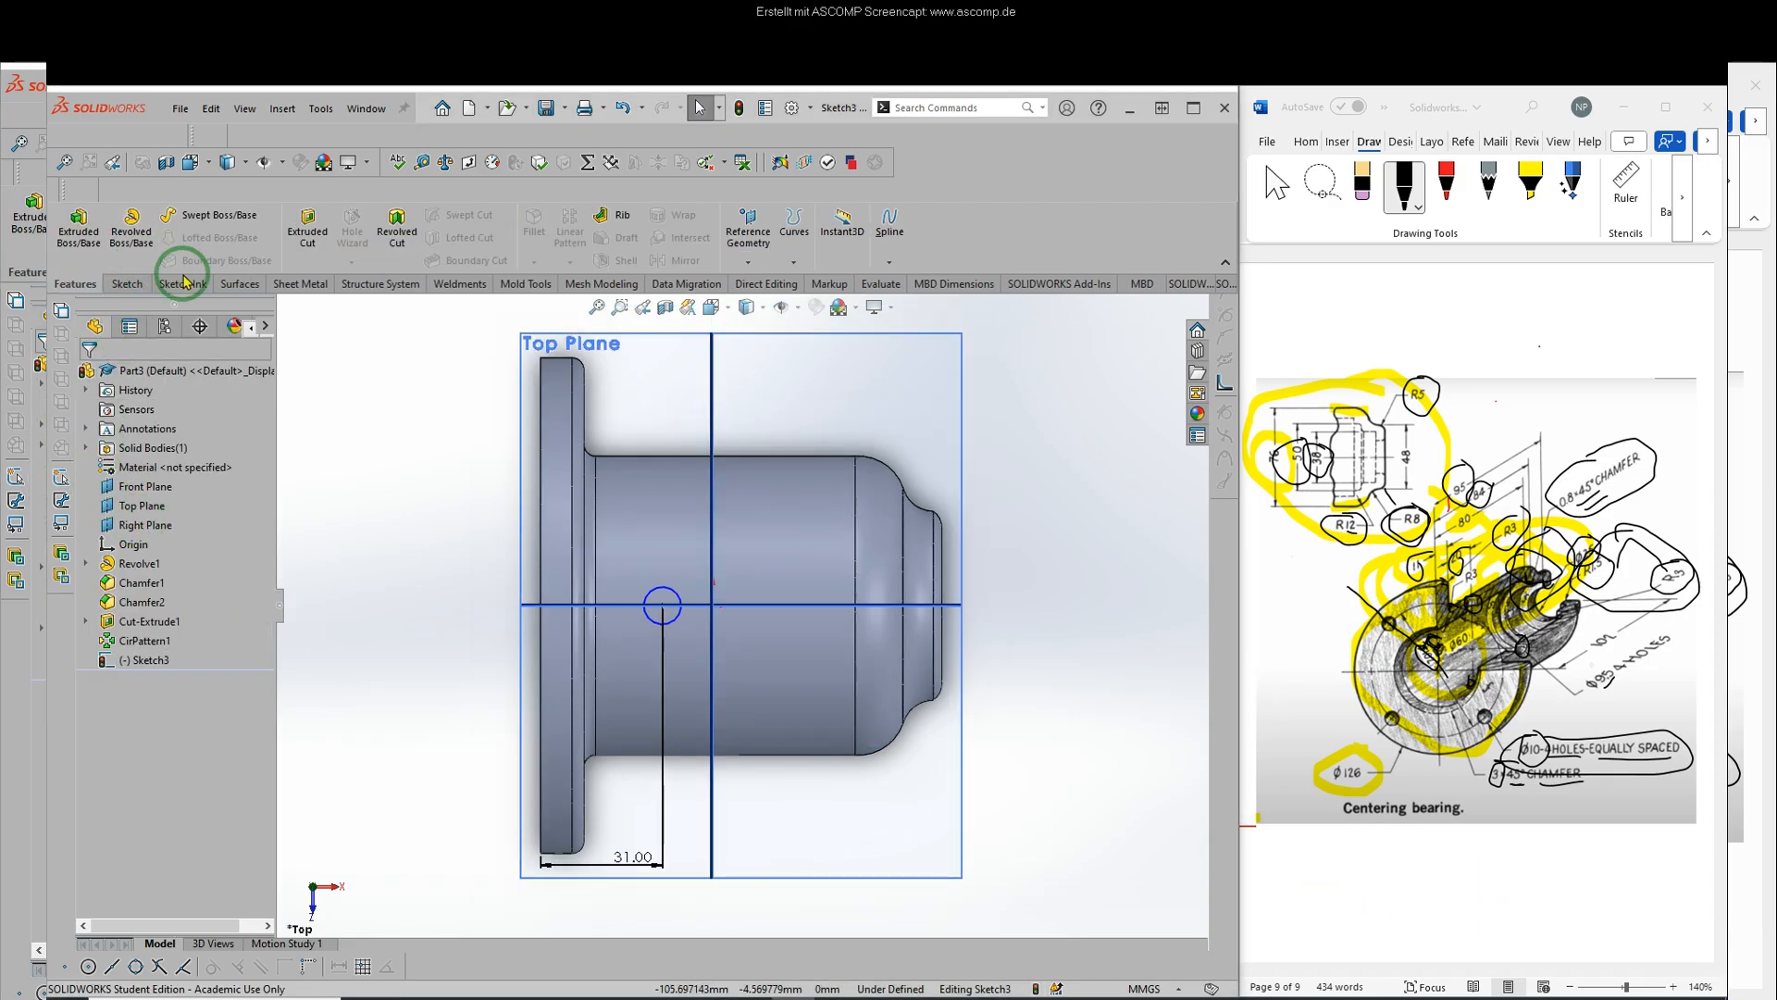
- Extrude-cut the barrel circle Through All in one direction from the Top Plane, and hide the reference planes
{"action": "left_click", "coordinate": [307, 227]}
{"action": "left_click", "coordinate": [185, 481]}
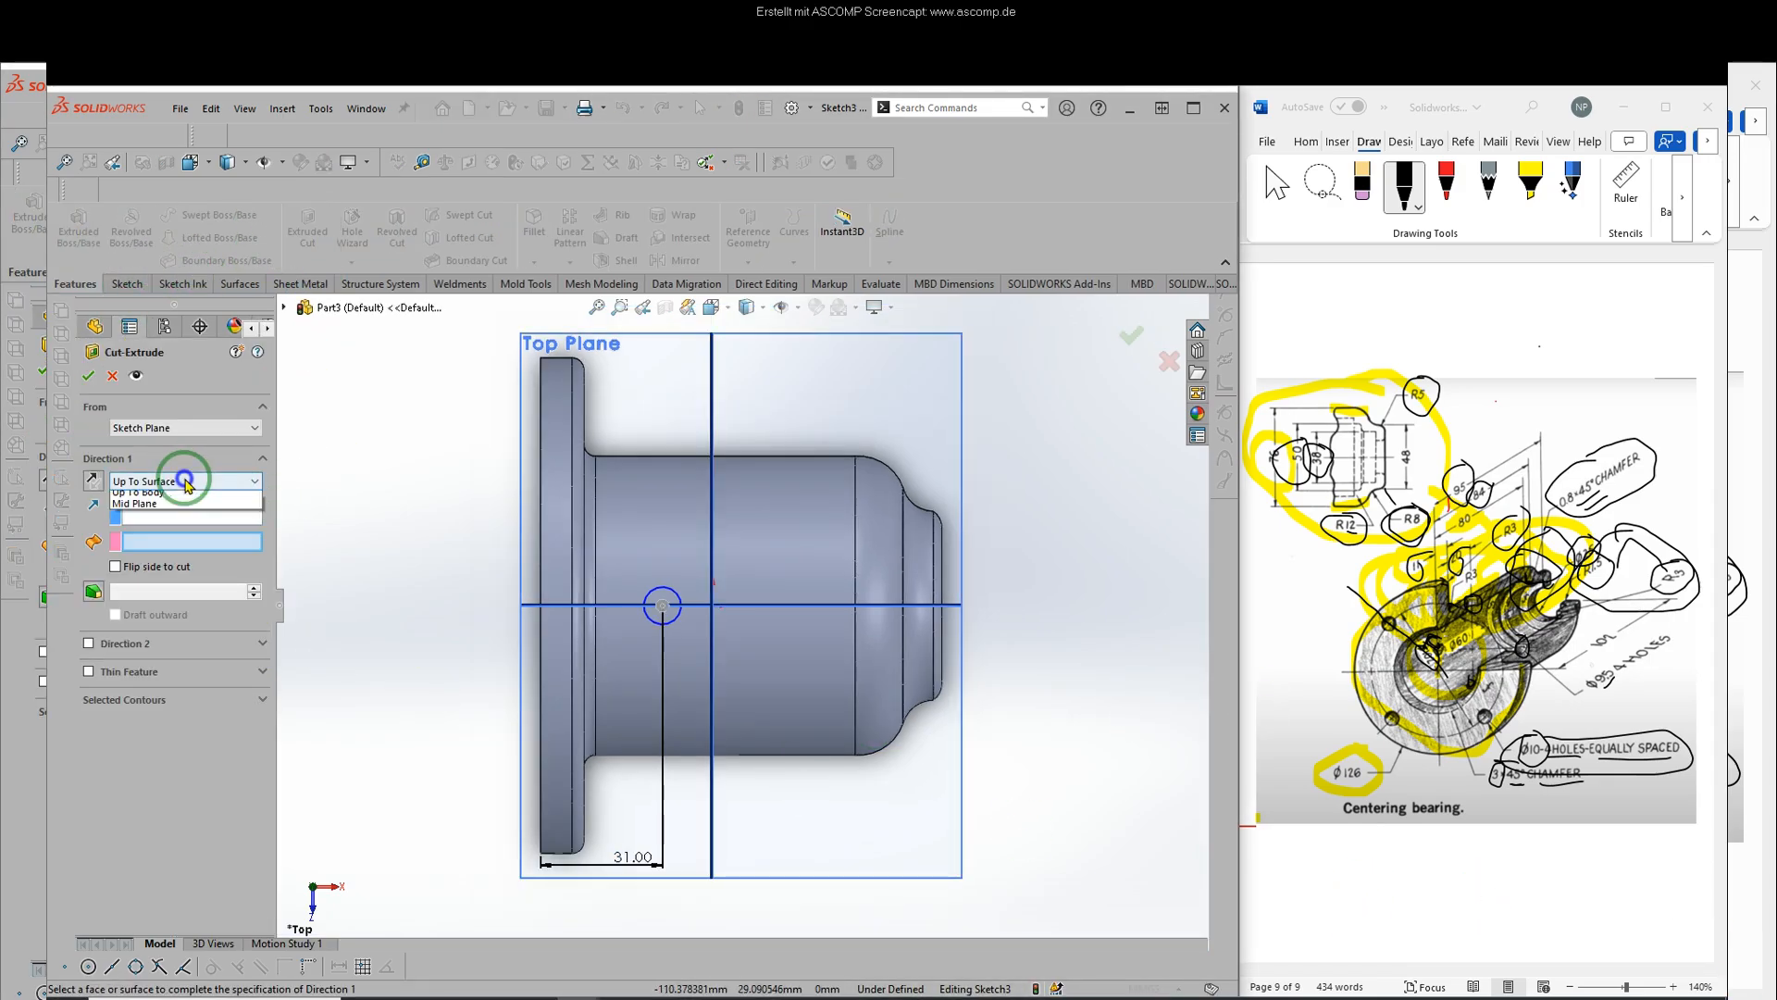
{"action": "left_click", "coordinate": [174, 505]}
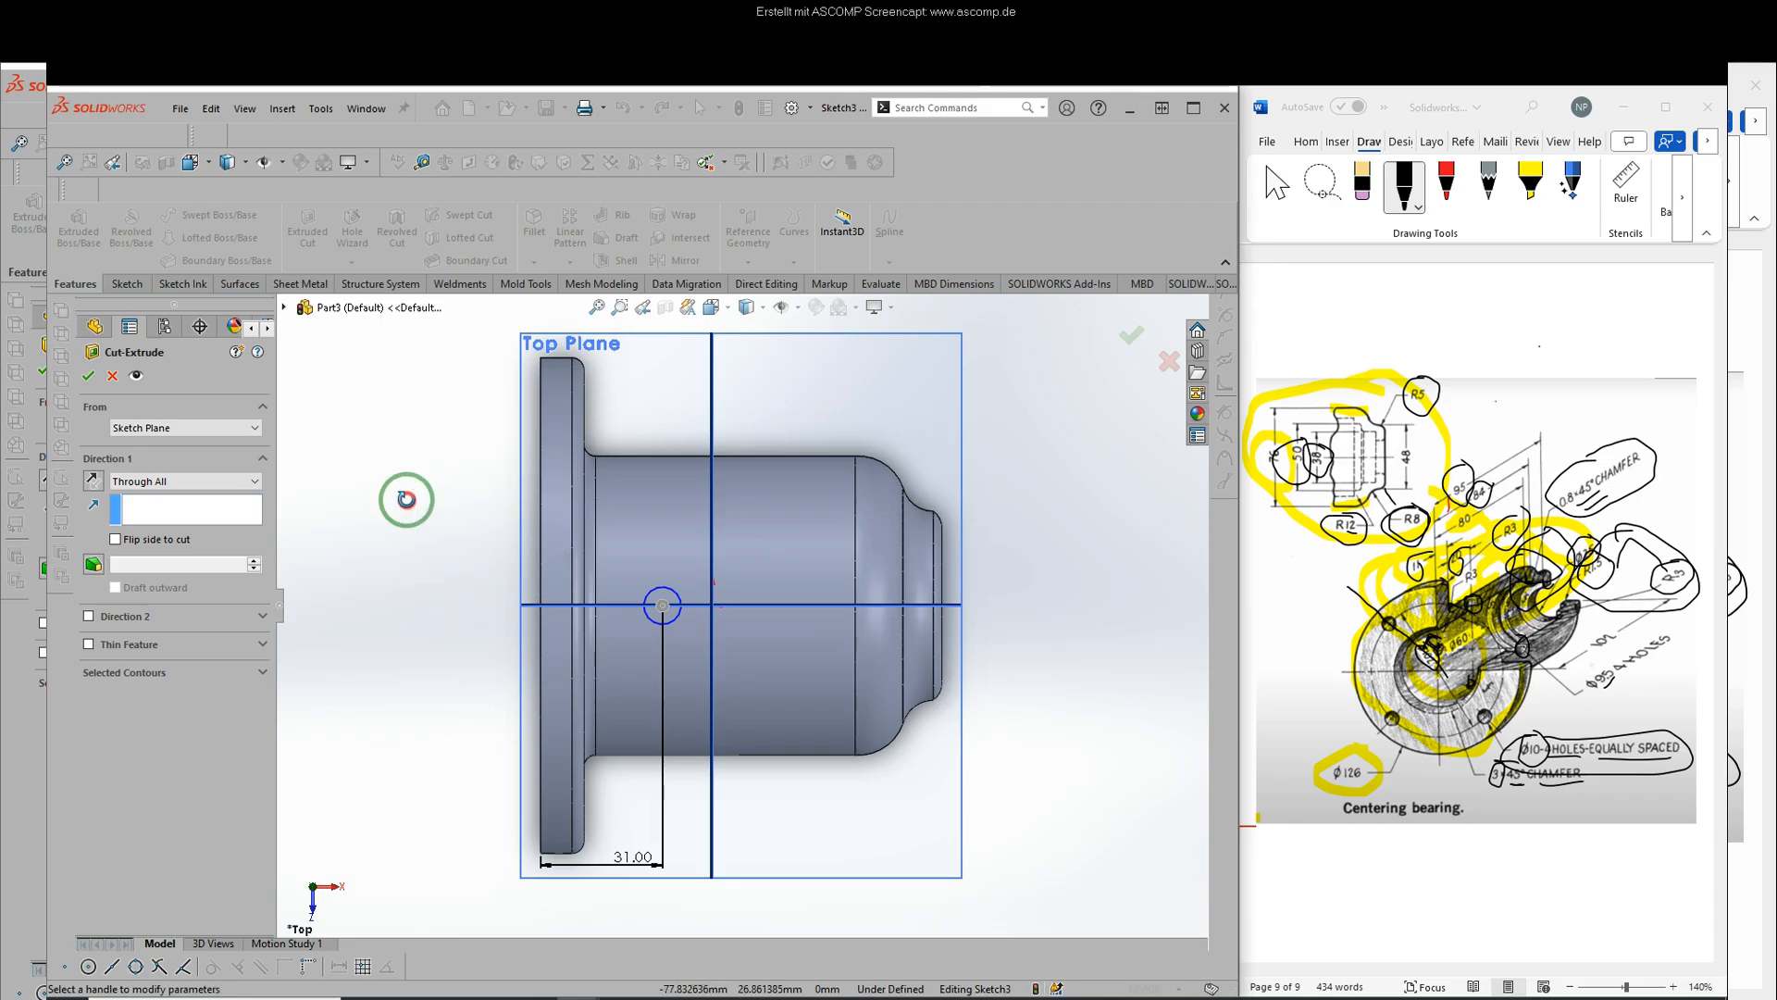
{"action": "middle_click_drag", "start_coordinate": [406, 500], "coordinate": [614, 567]}
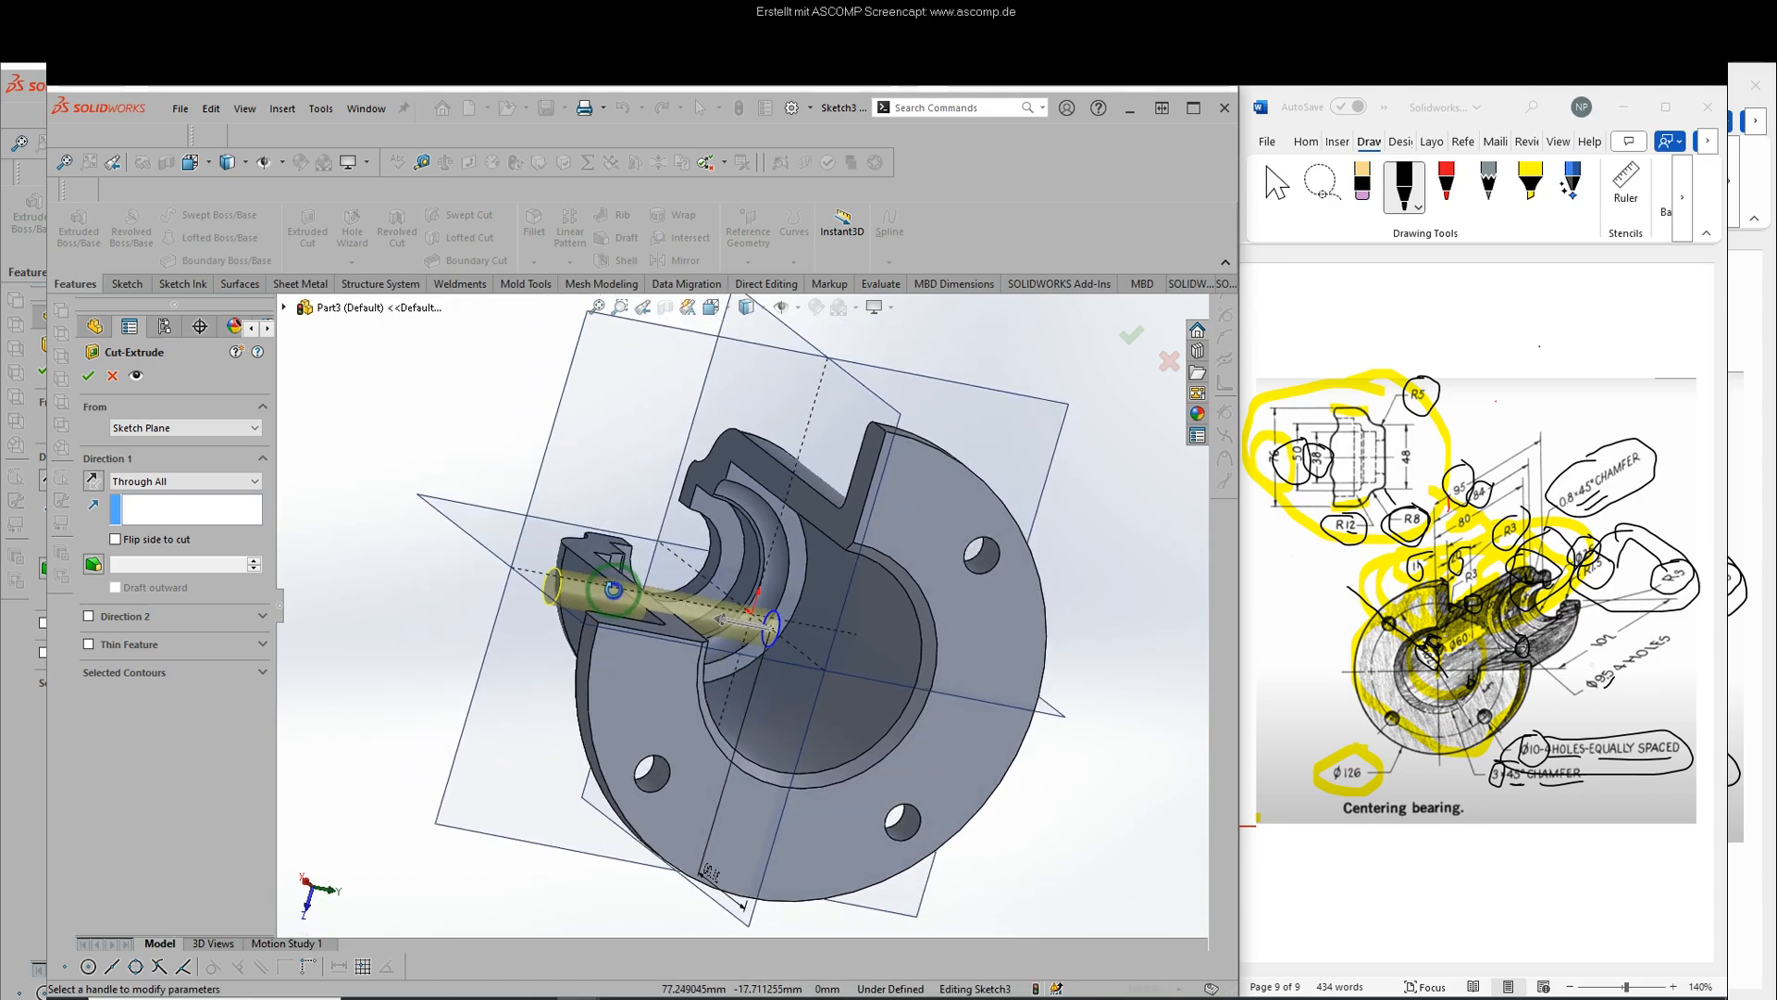
{"action": "left_click", "coordinate": [88, 375]}
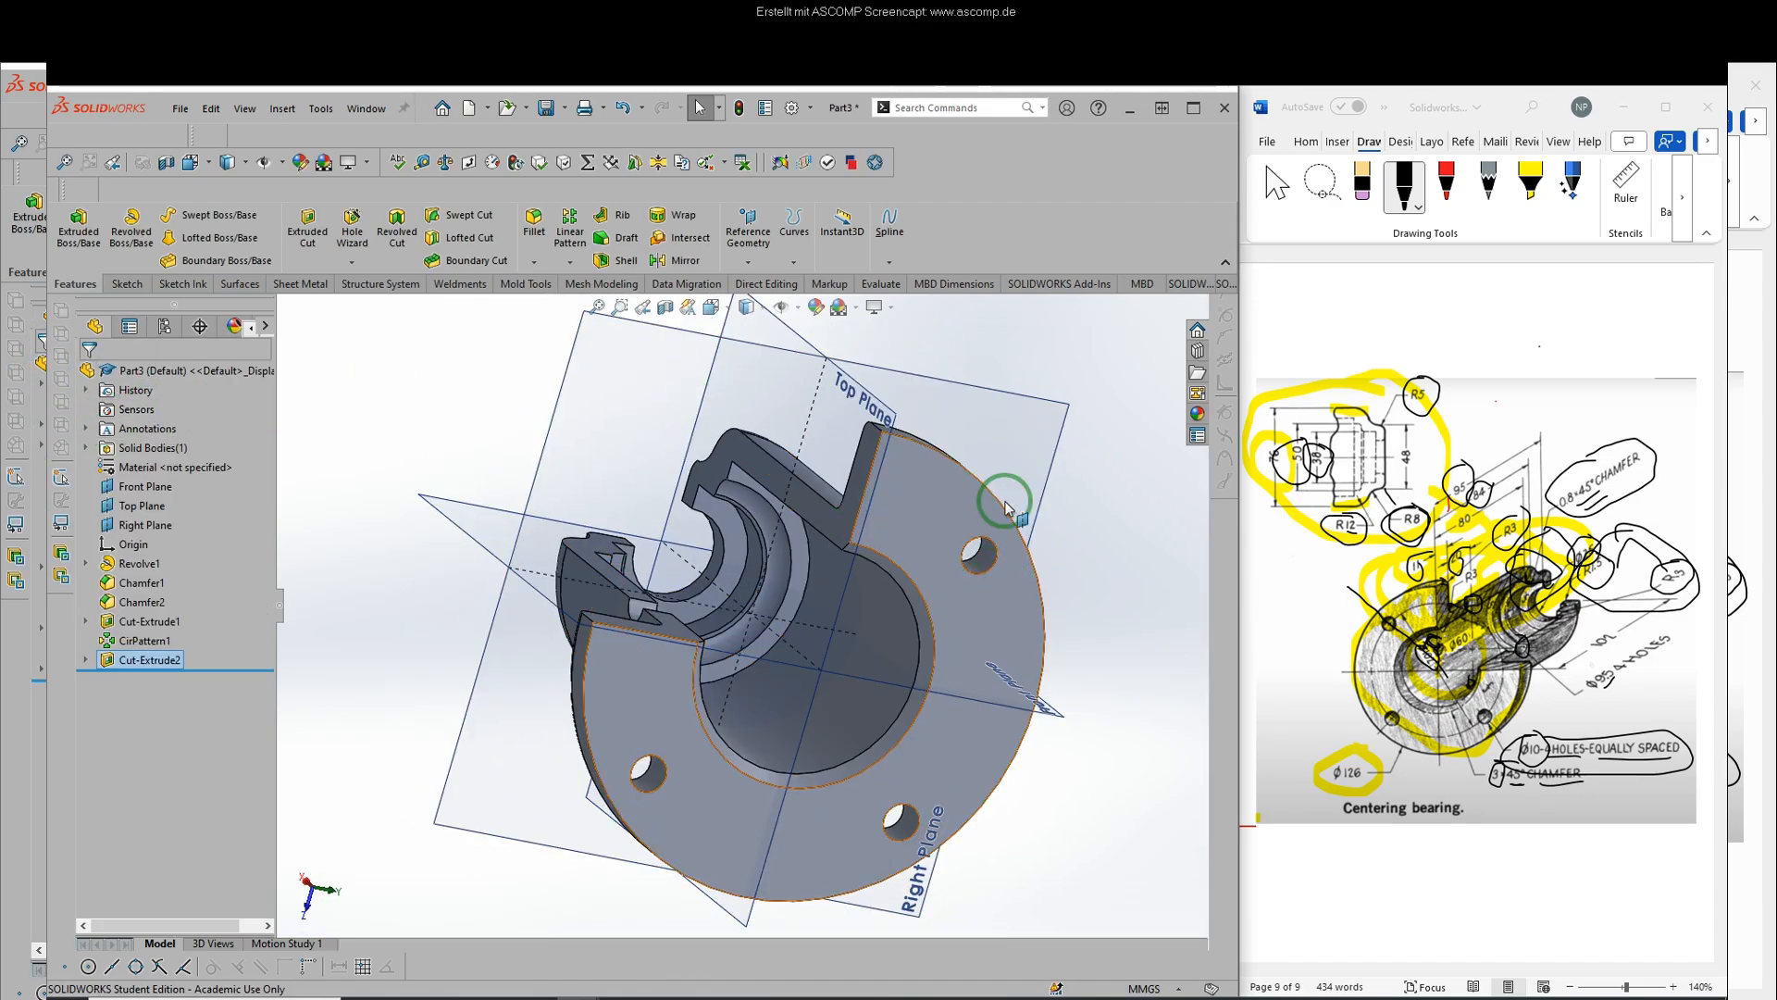
{"action": "left_click", "coordinate": [799, 310]}
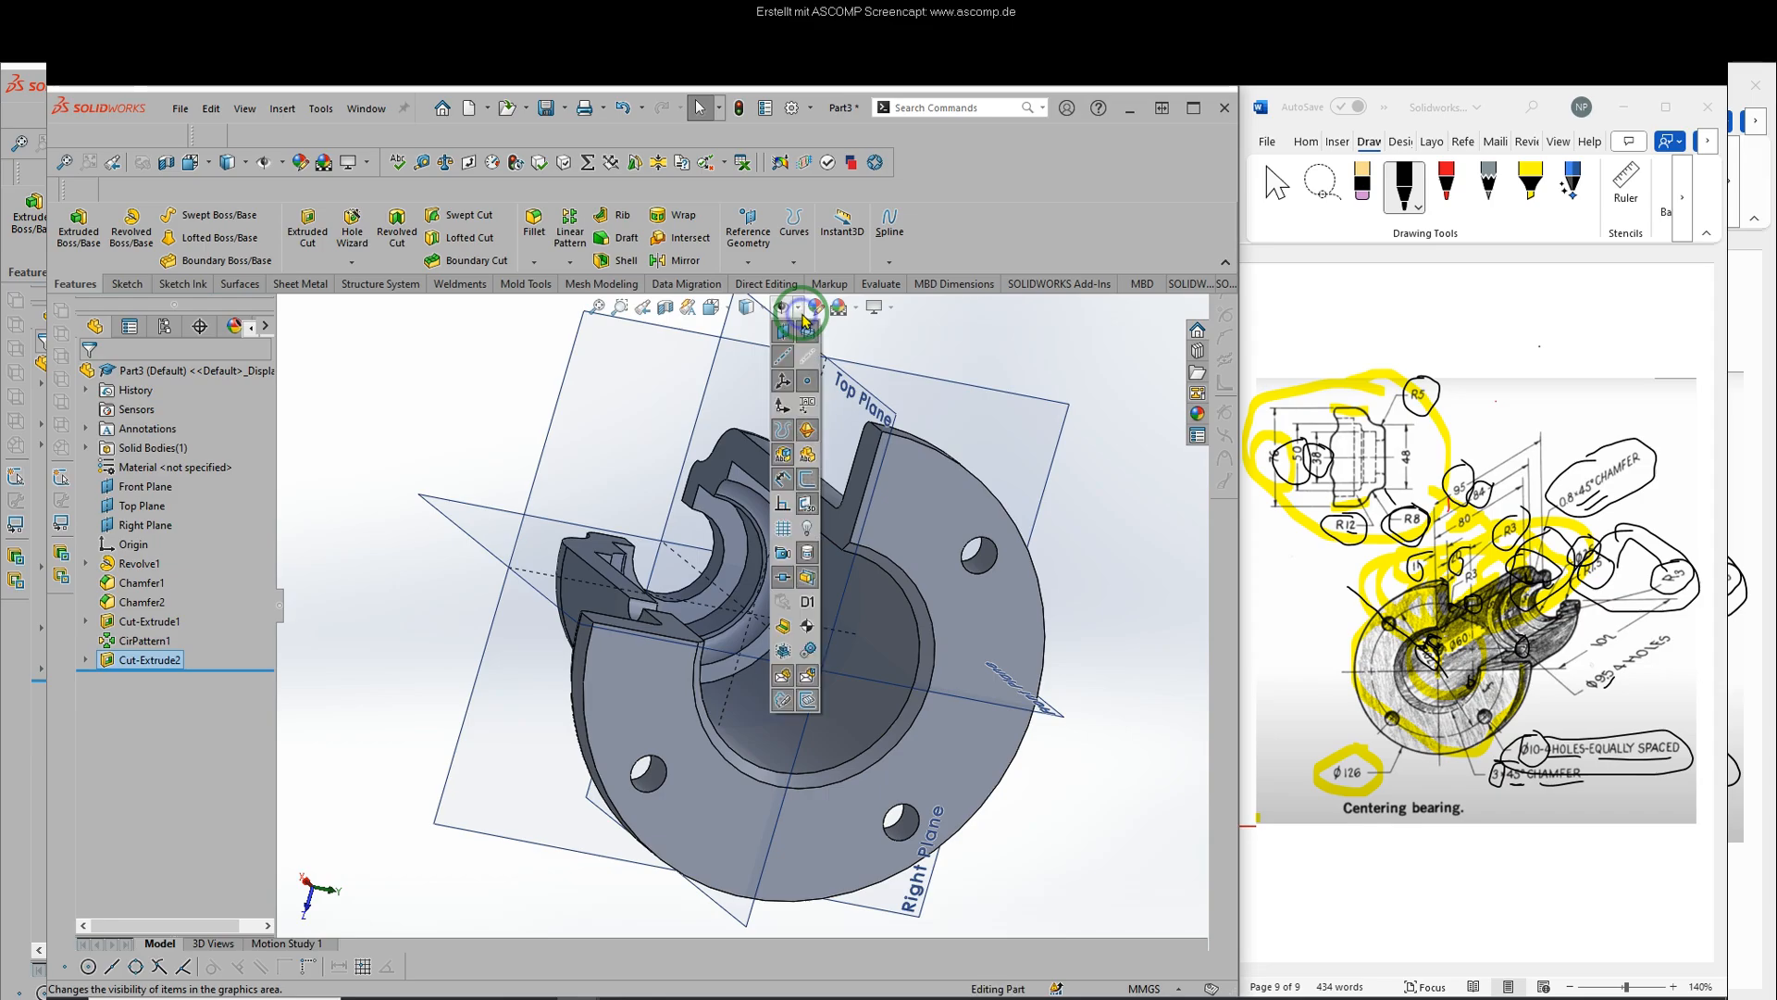
{"action": "left_click", "coordinate": [807, 331]}
- Circular-pattern the barrel hole around the barrel's inner bore face with 4 equally spaced instances over 360°
{"action": "right_click", "coordinate": [1026, 424]}
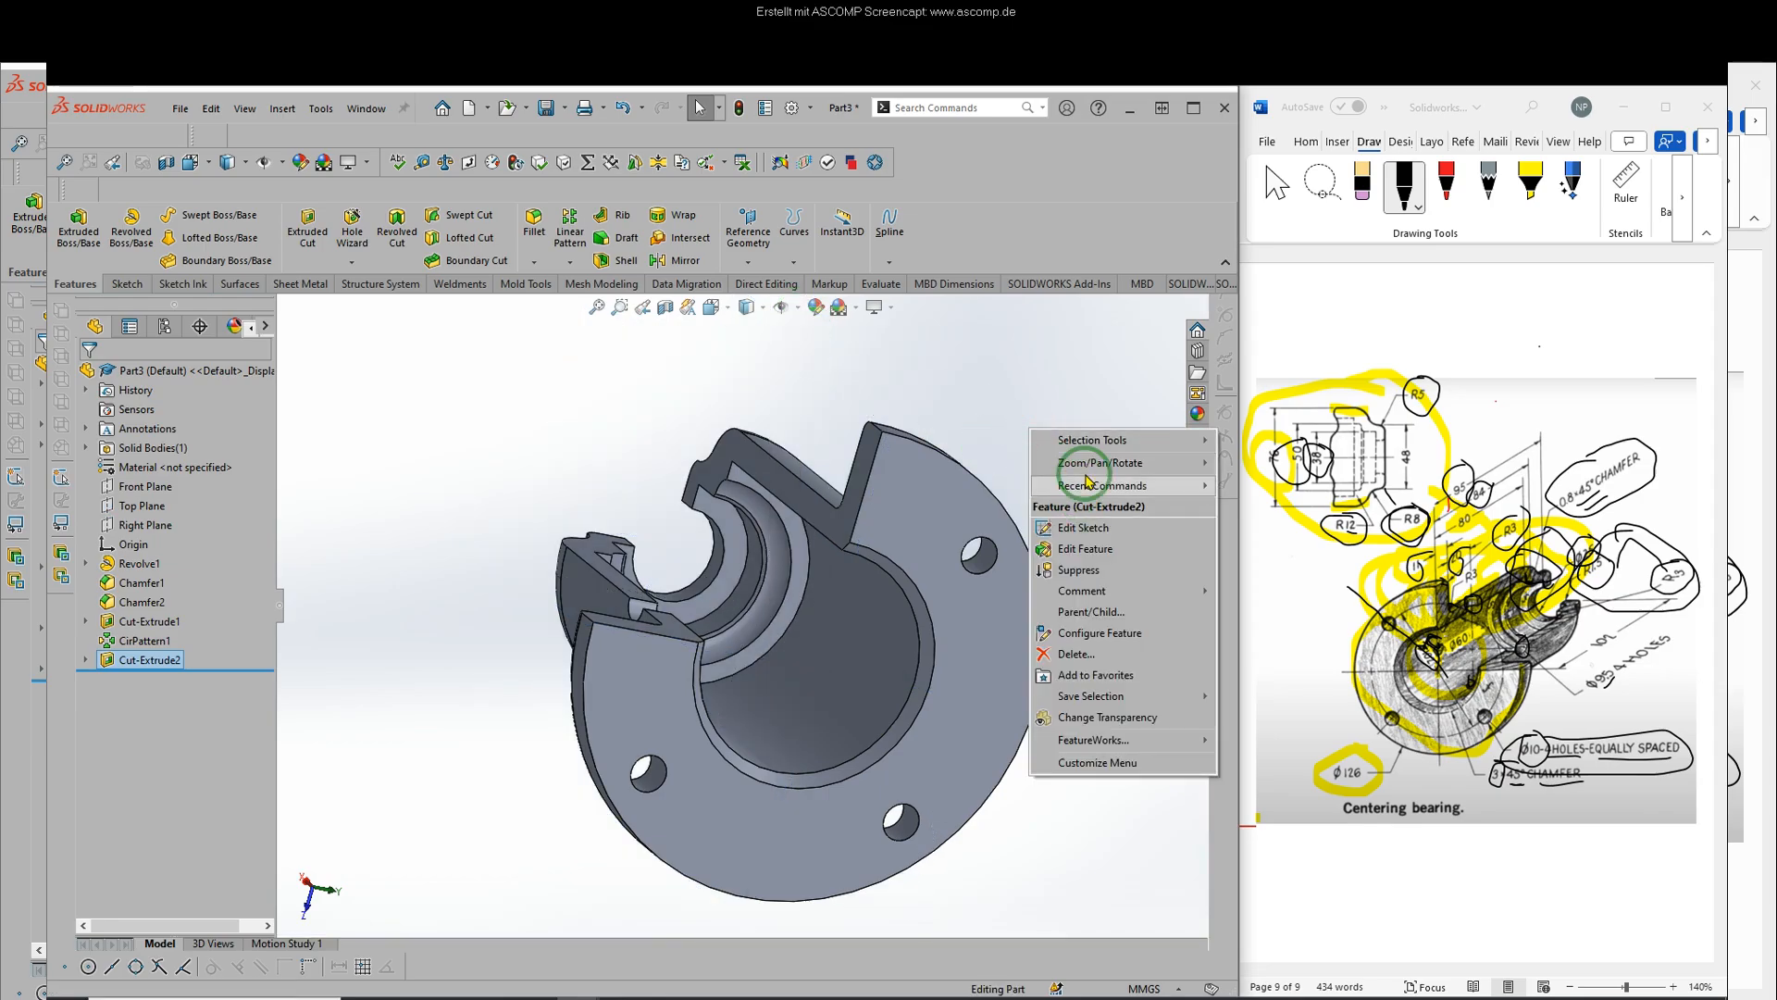
{"action": "left_click", "coordinate": [1085, 464]}
{"action": "left_click", "coordinate": [1246, 565]}
{"action": "right_click", "coordinate": [1086, 430]}
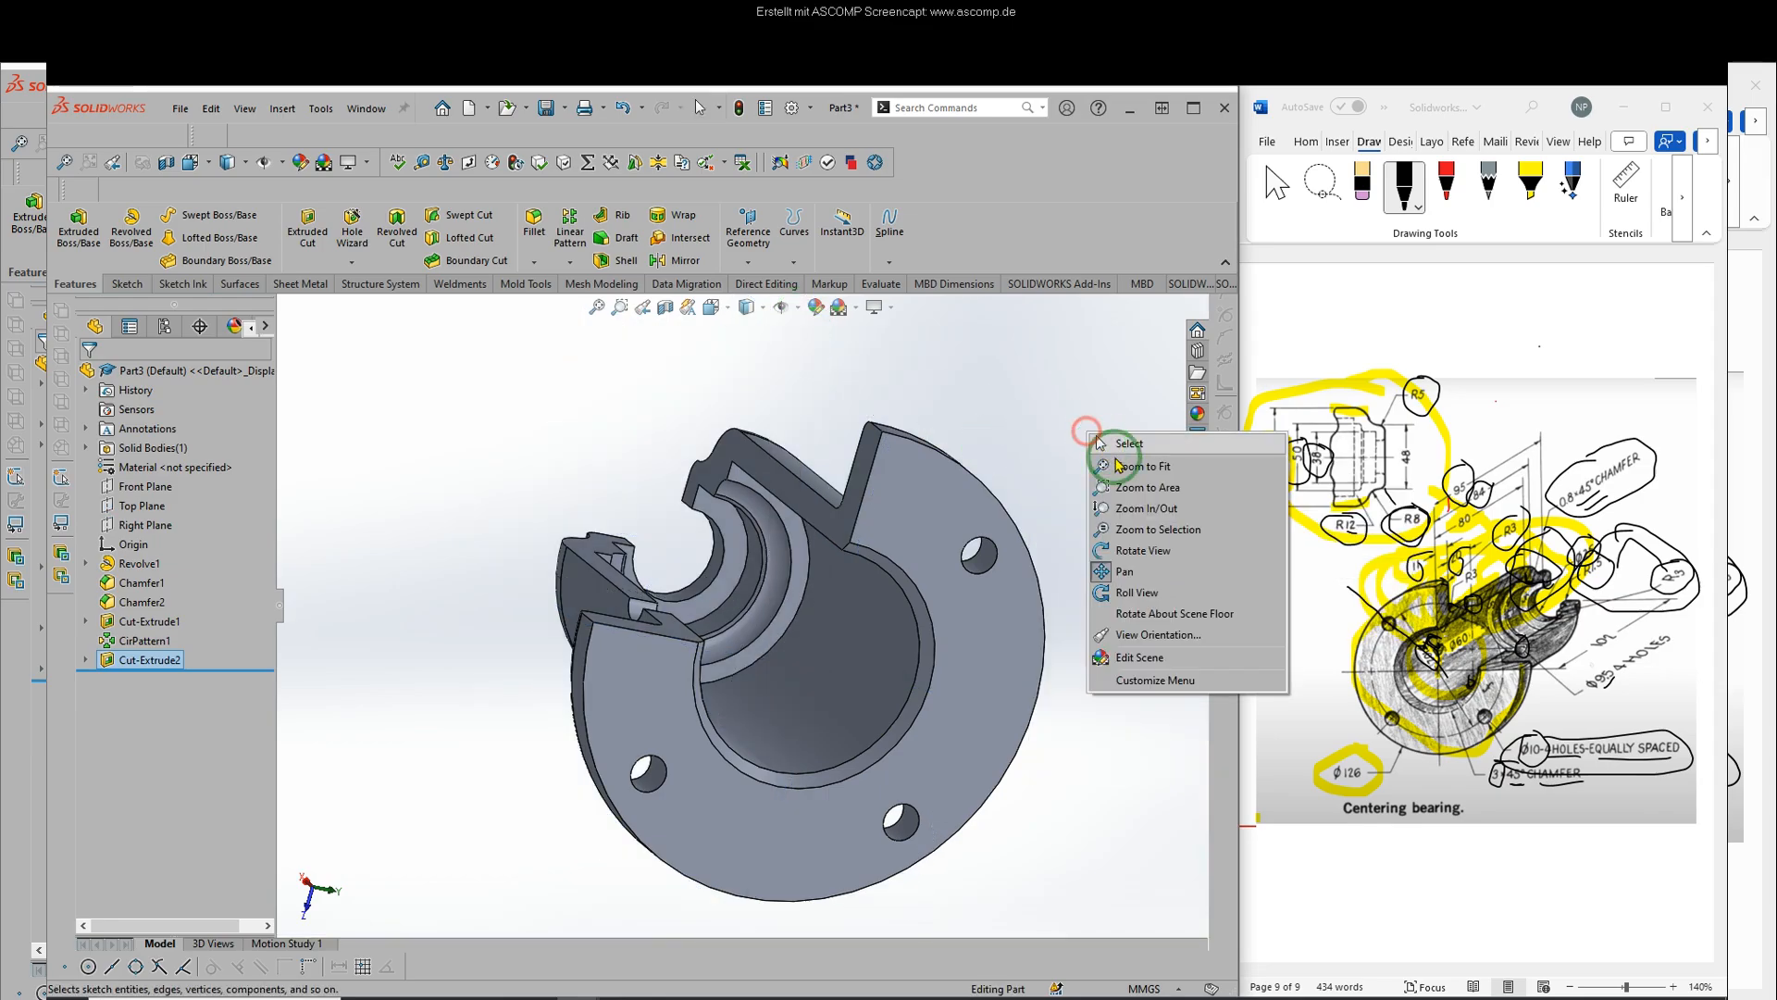
{"action": "left_click", "coordinate": [1143, 550]}
{"action": "left_click_drag", "start_coordinate": [1119, 547], "coordinate": [1032, 603]}
{"action": "left_click", "coordinate": [569, 262]}
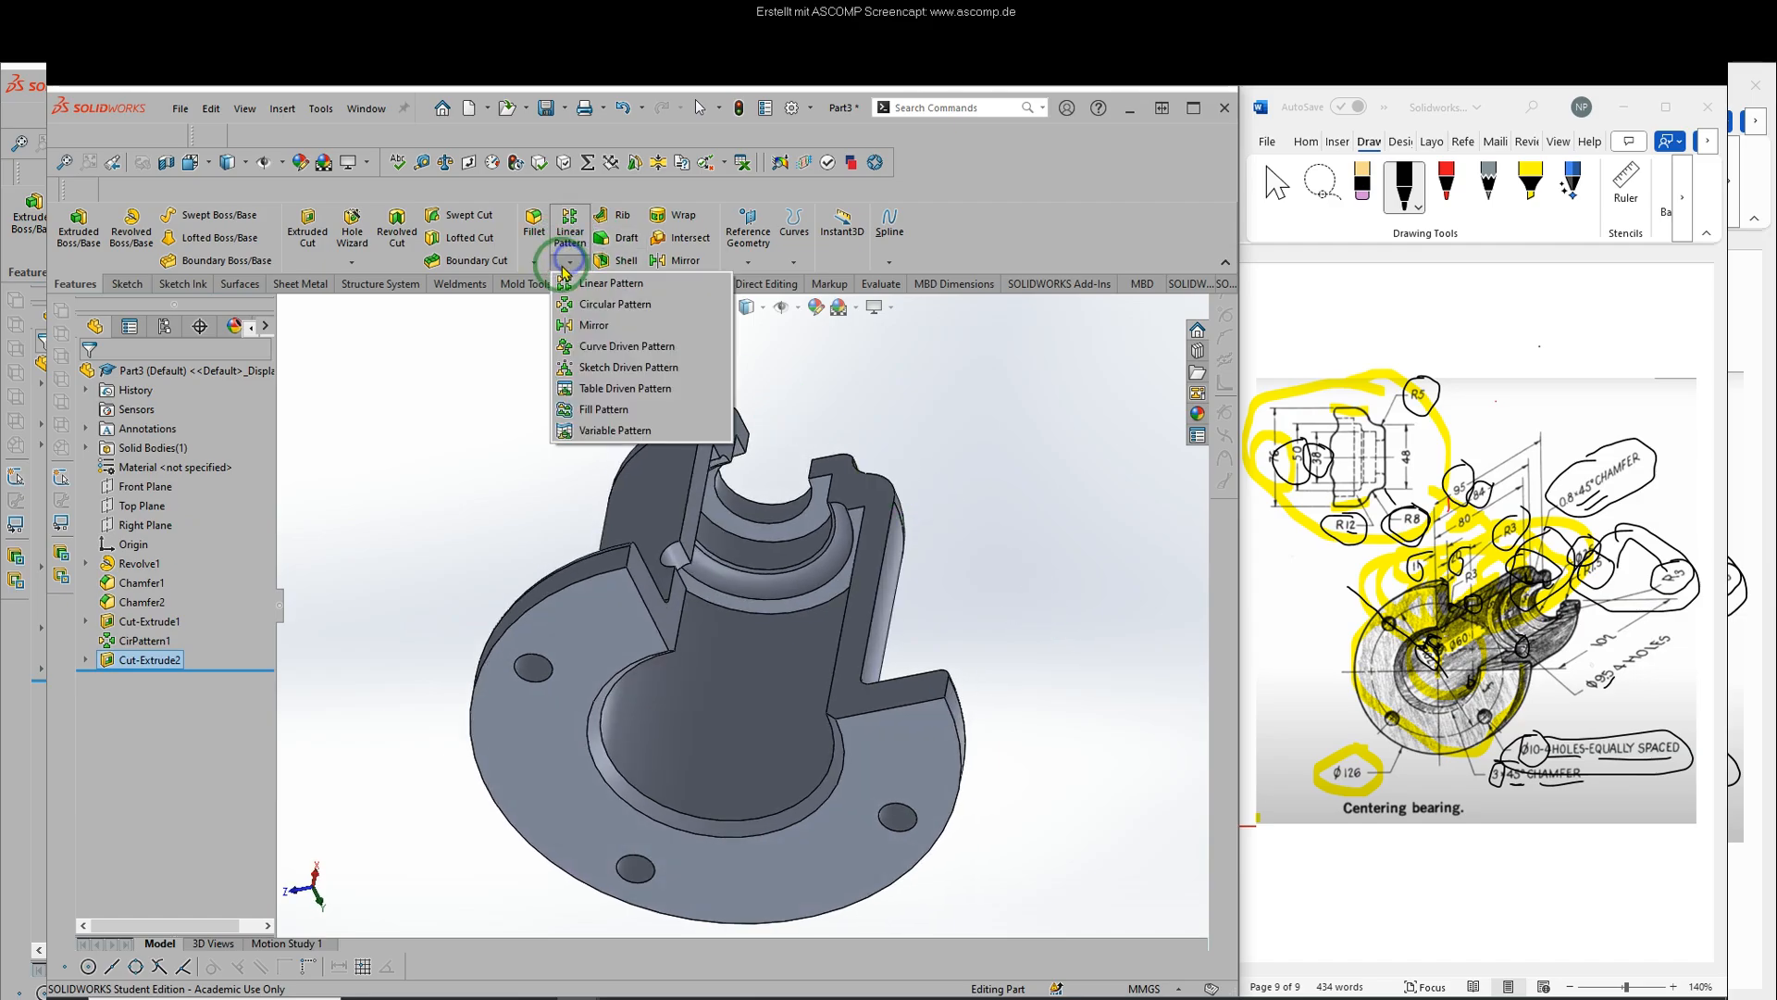
{"action": "left_click", "coordinate": [606, 304]}
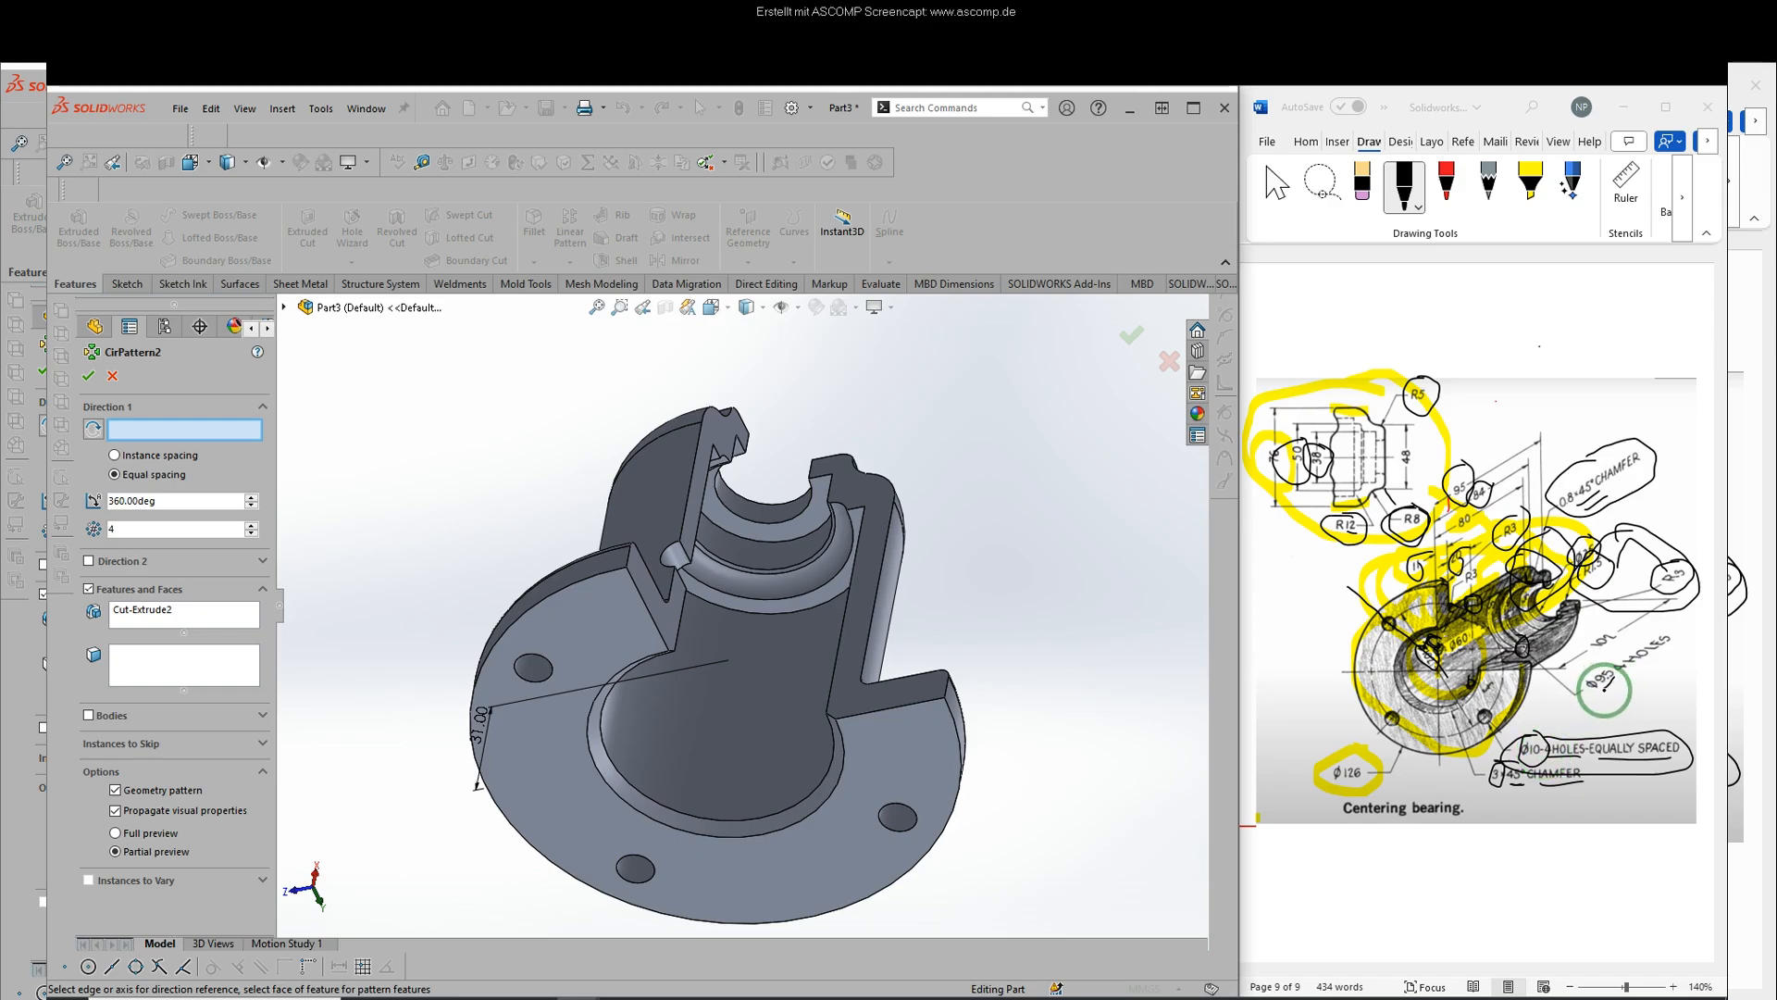
{"action": "left_click", "coordinate": [136, 528]}
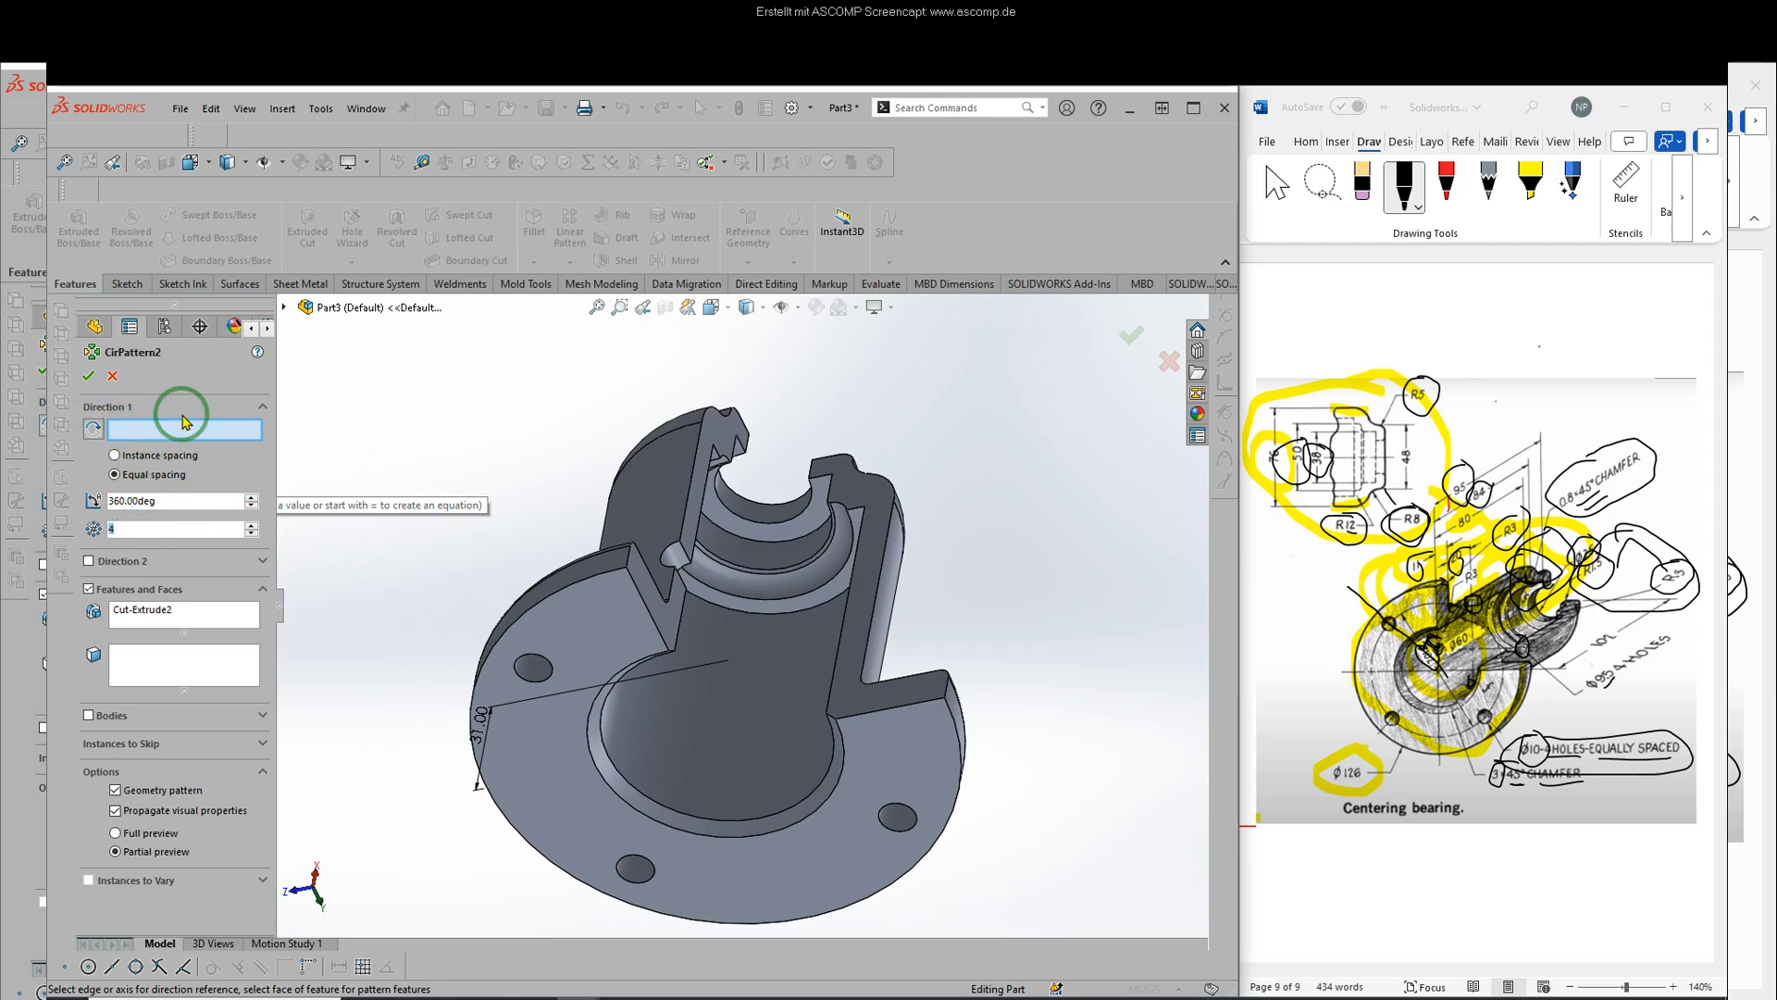
{"action": "left_click", "coordinate": [751, 697]}
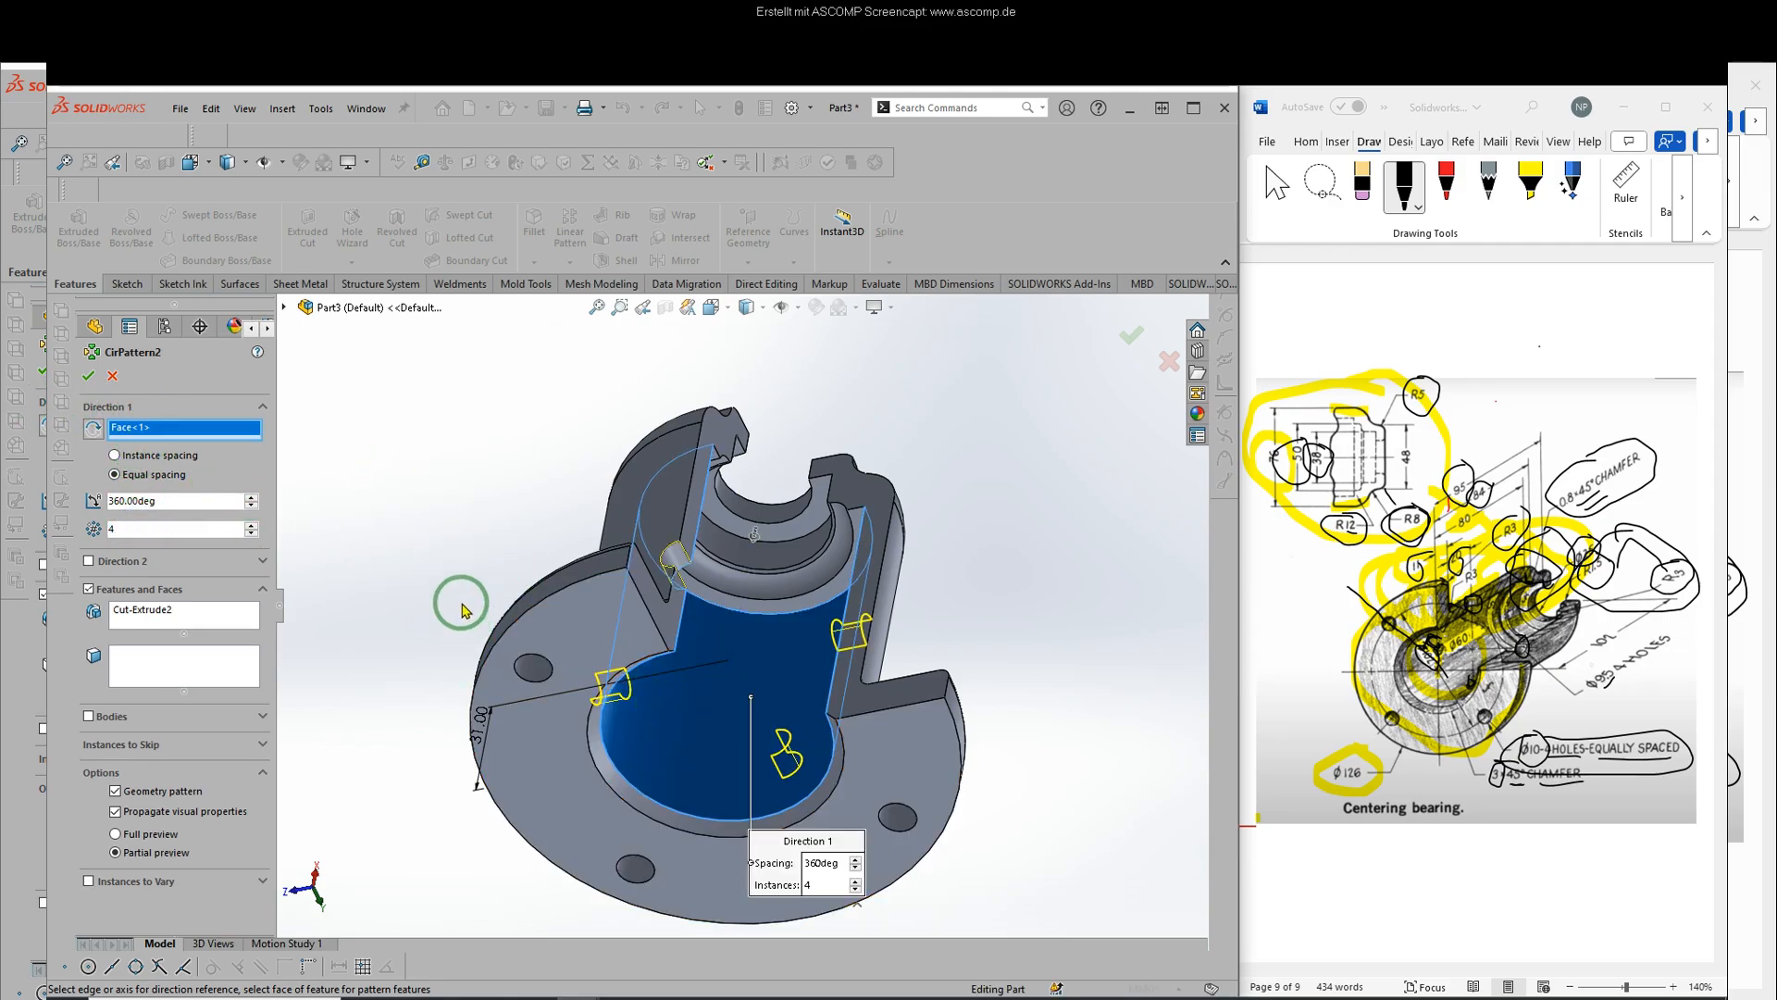
{"action": "left_click", "coordinate": [88, 375]}
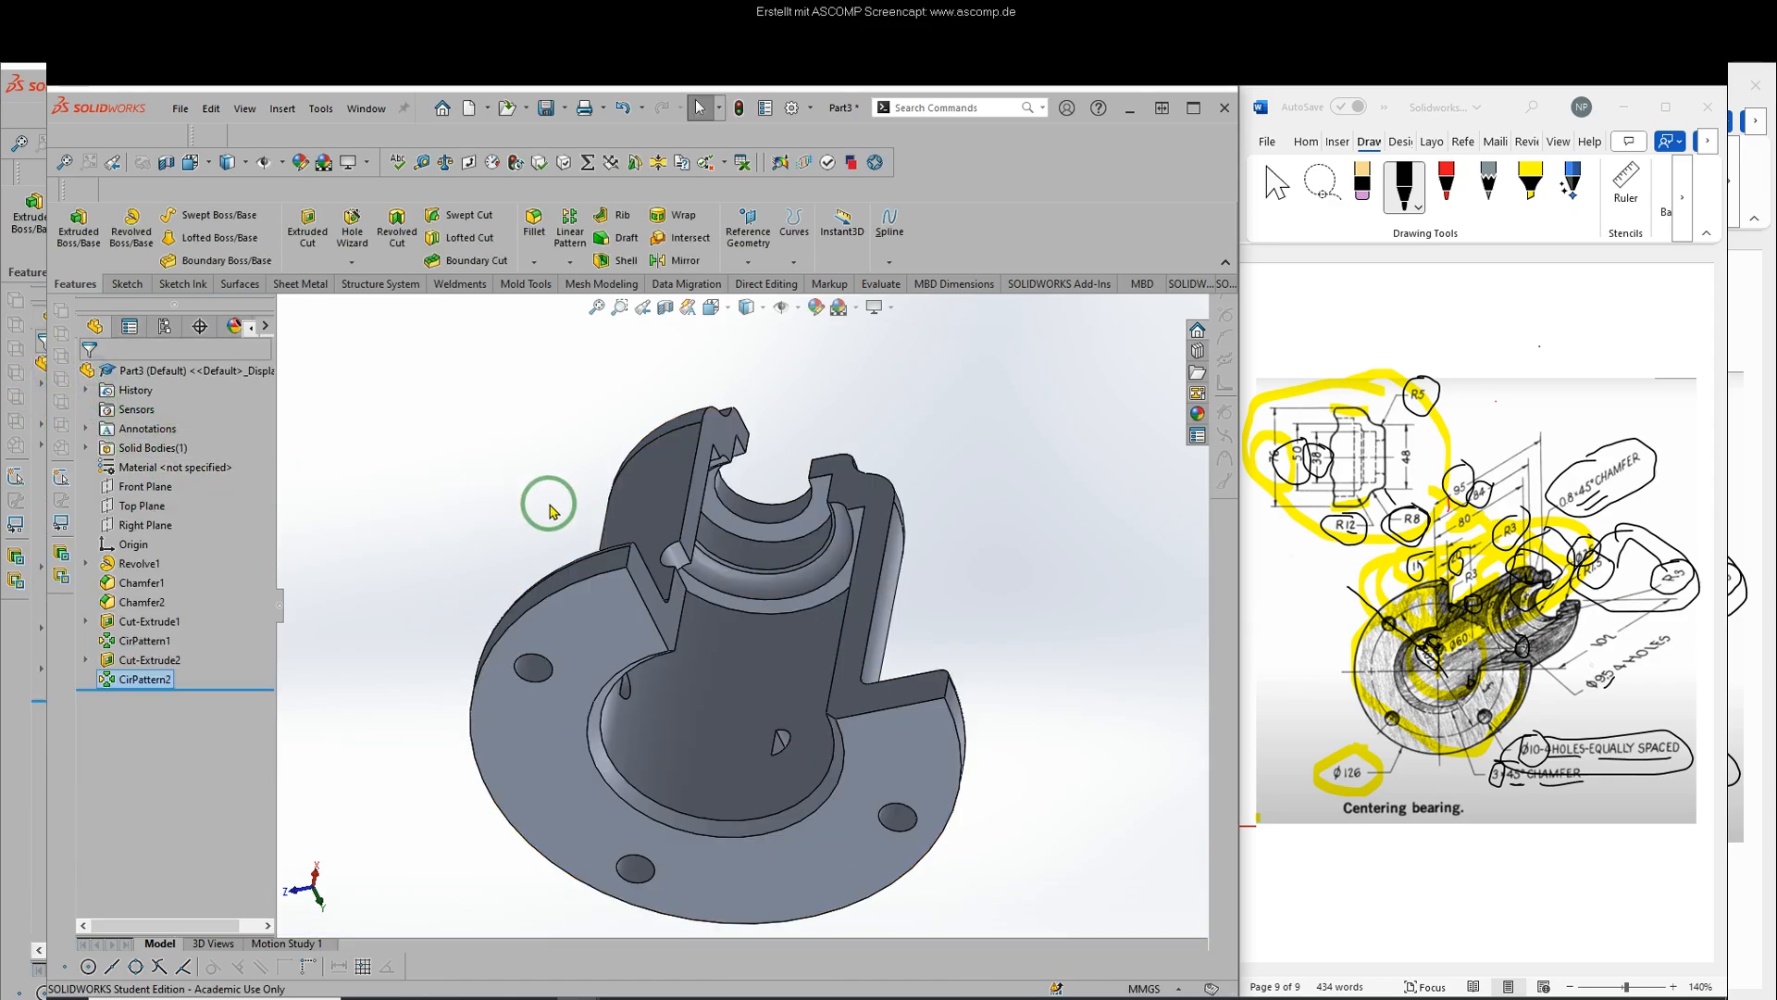
- Edit the barrel hole's extruded cut so that it runs Through All in the reversed direction
{"action": "middle_click_drag", "start_coordinate": [424, 500], "coordinate": [418, 590]}
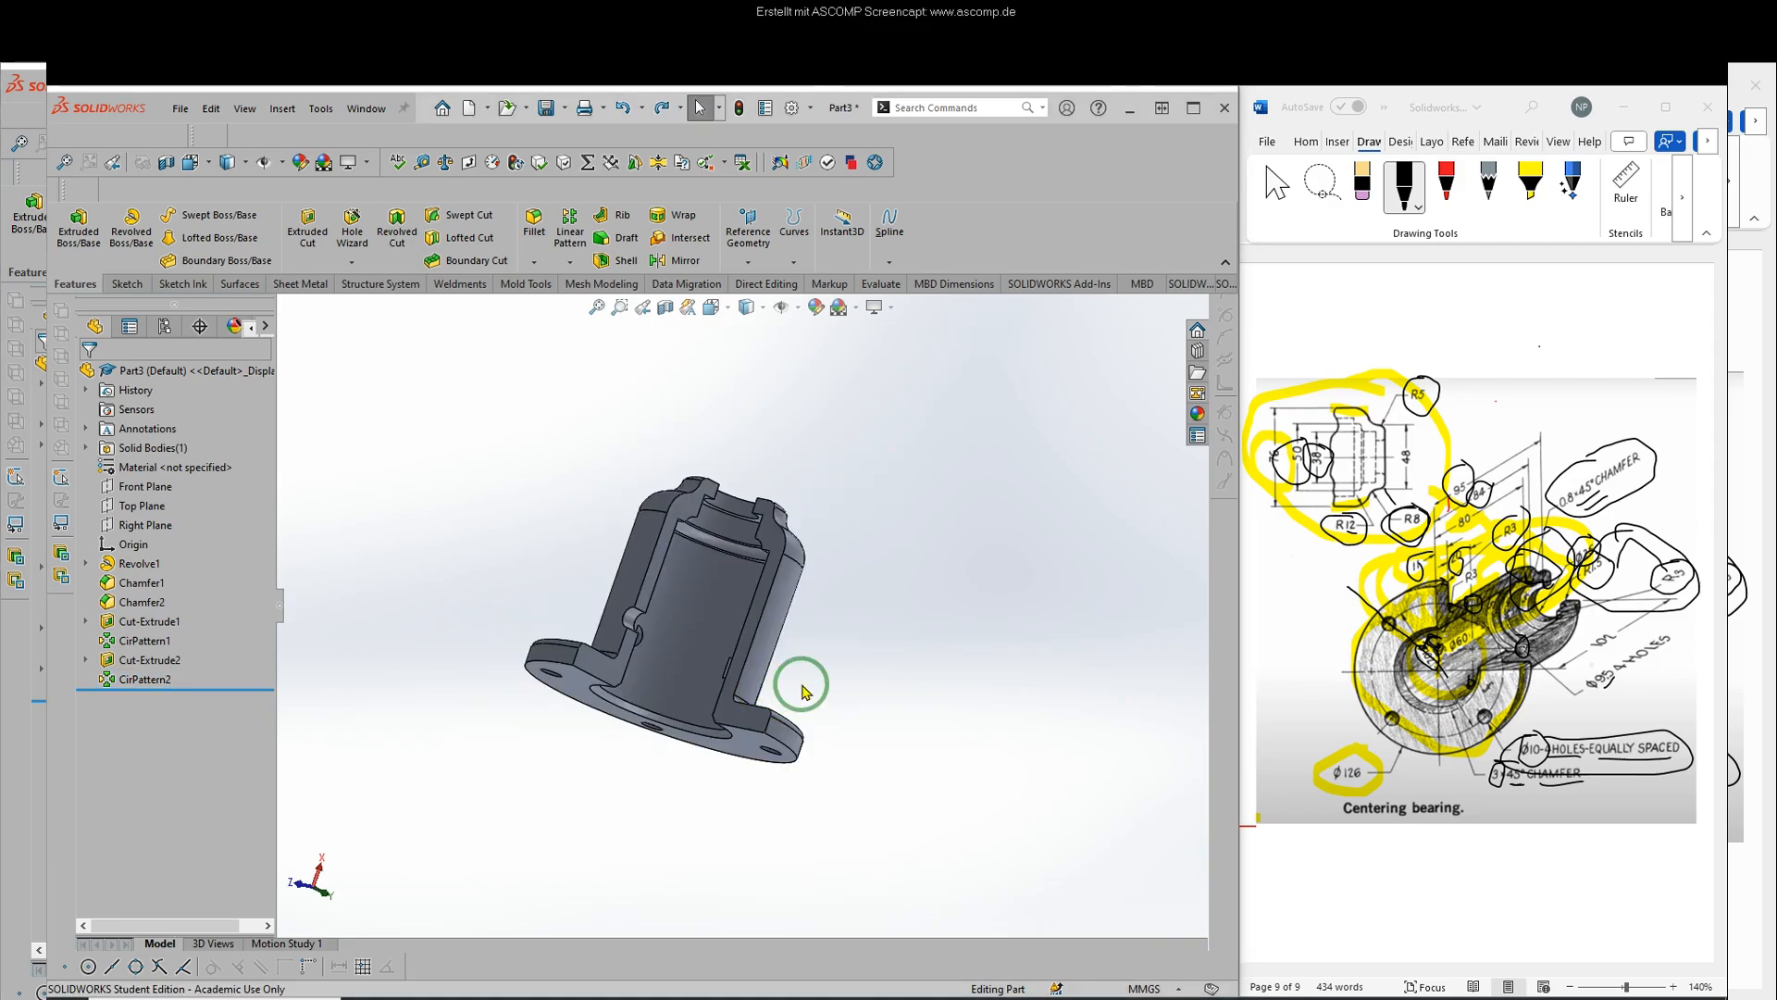
{"action": "right_click", "coordinate": [894, 631]}
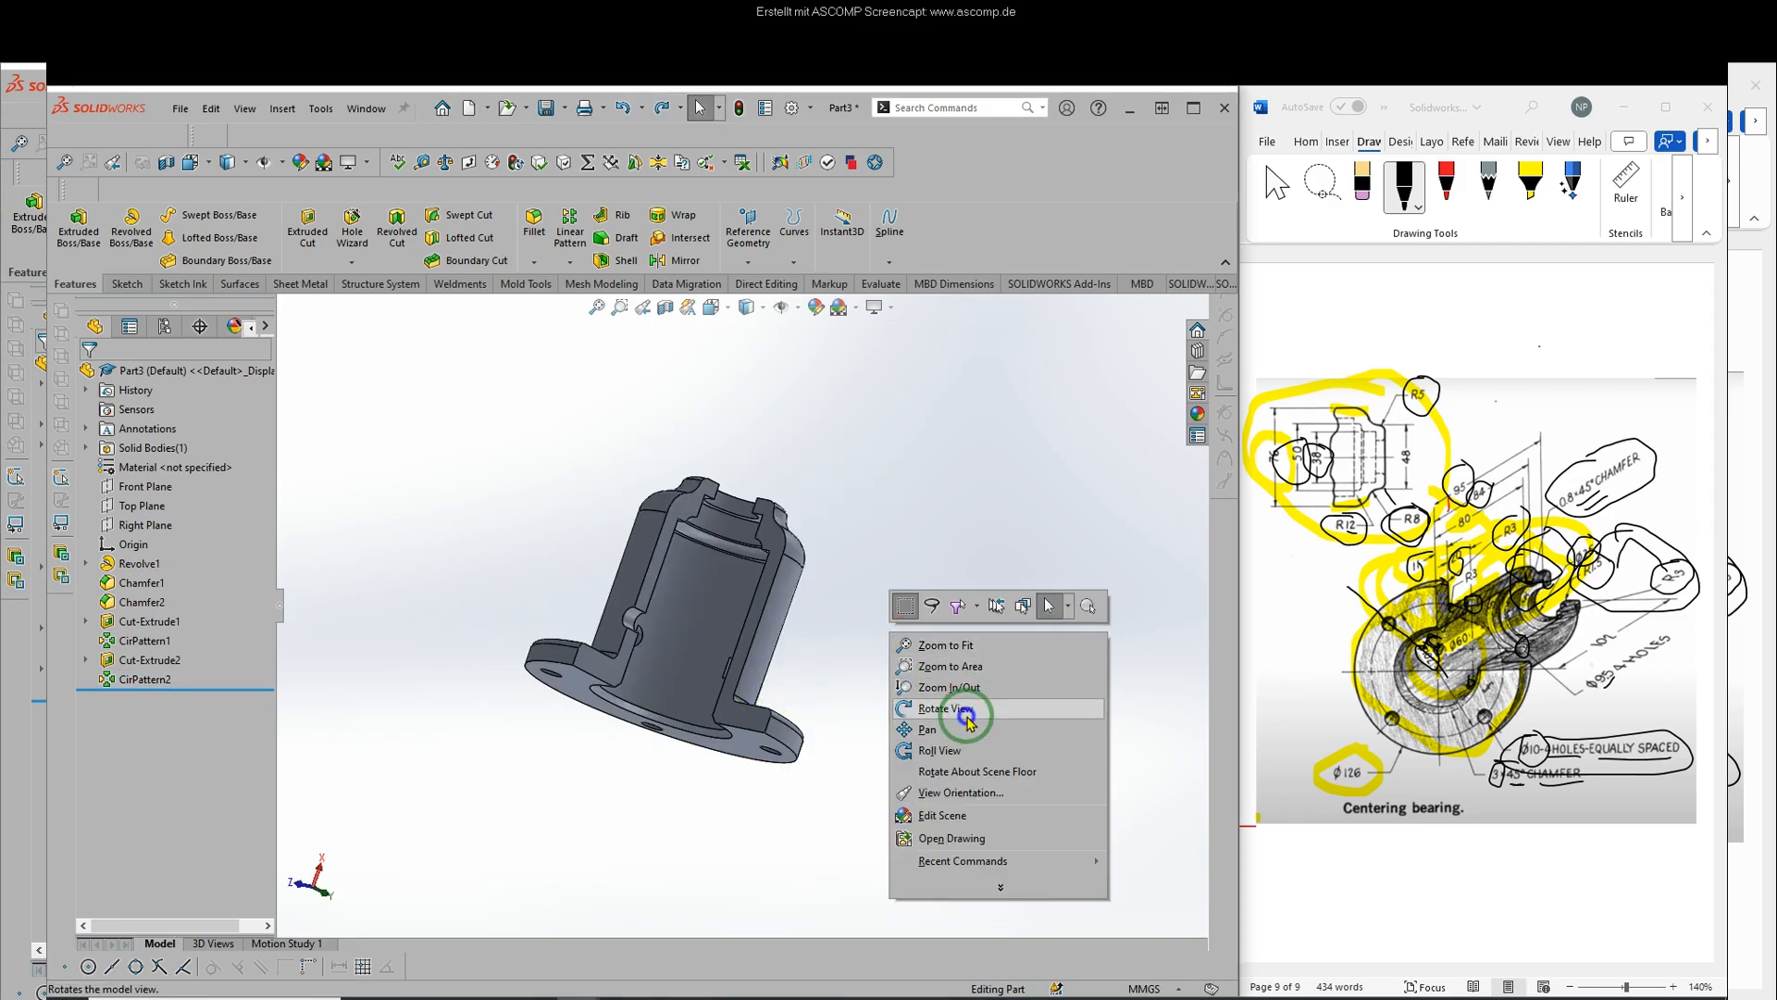
{"action": "left_click", "coordinate": [964, 711]}
{"action": "left_click_drag", "start_coordinate": [911, 679], "coordinate": [623, 630]}
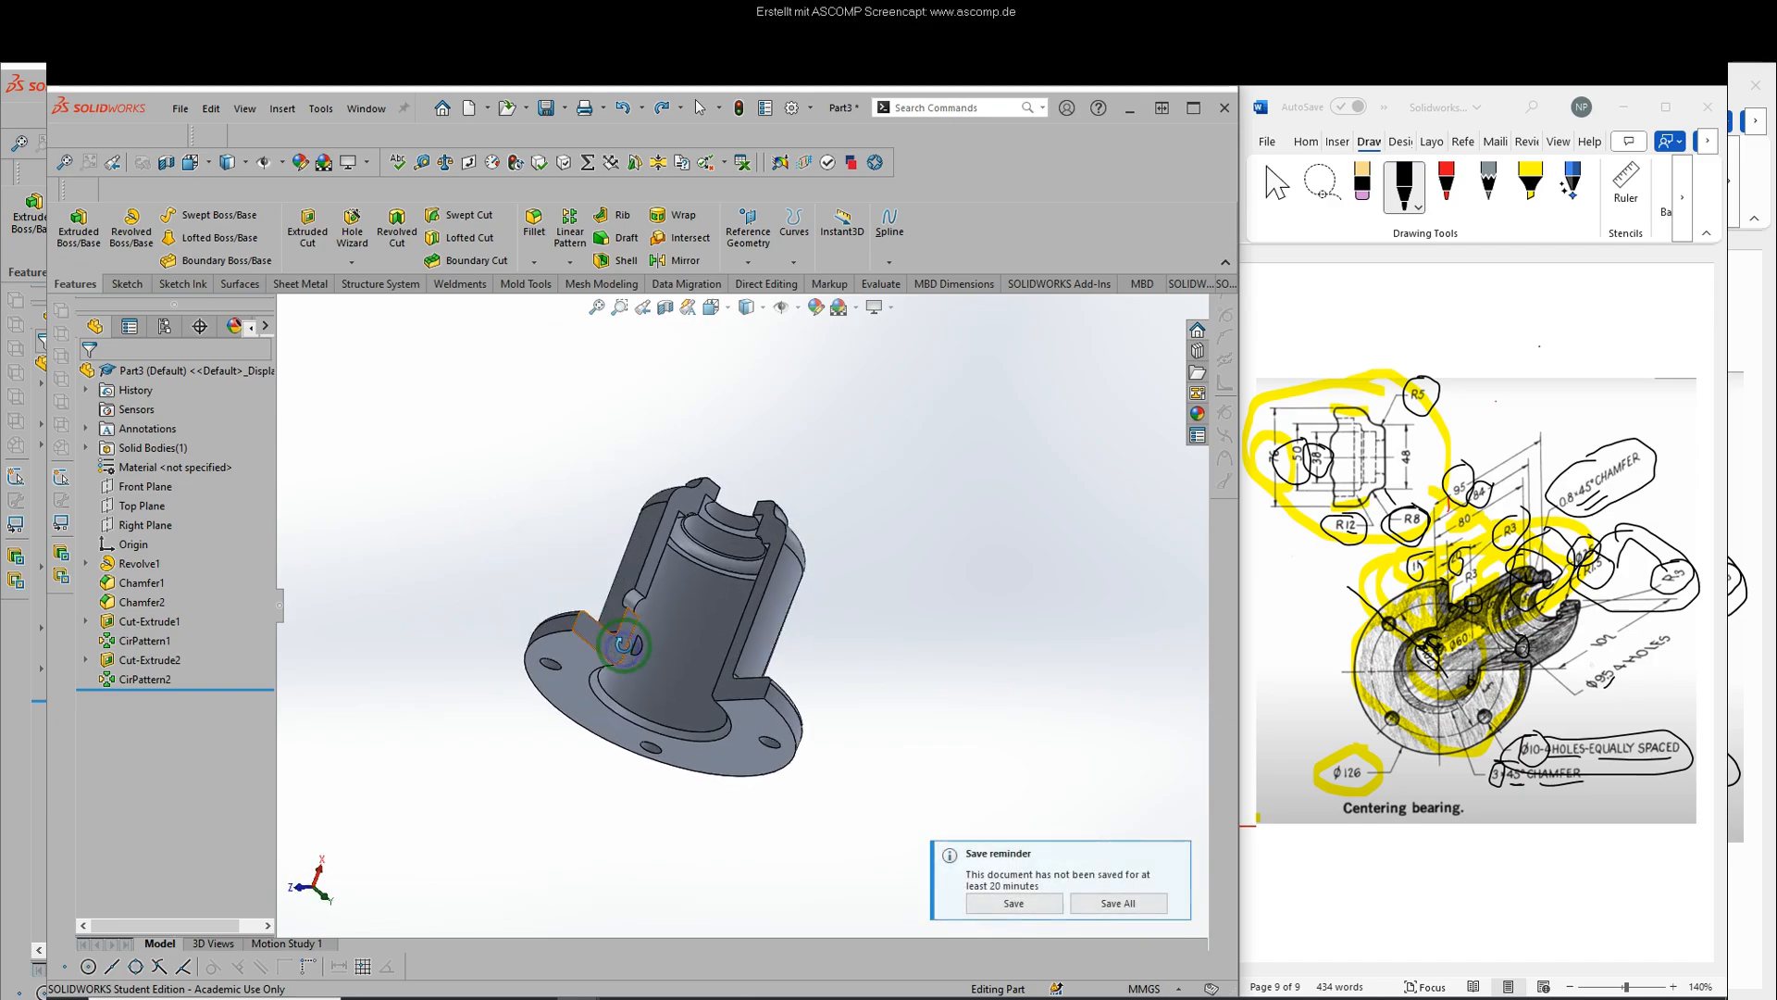
{"action": "left_click", "coordinate": [105, 662]}
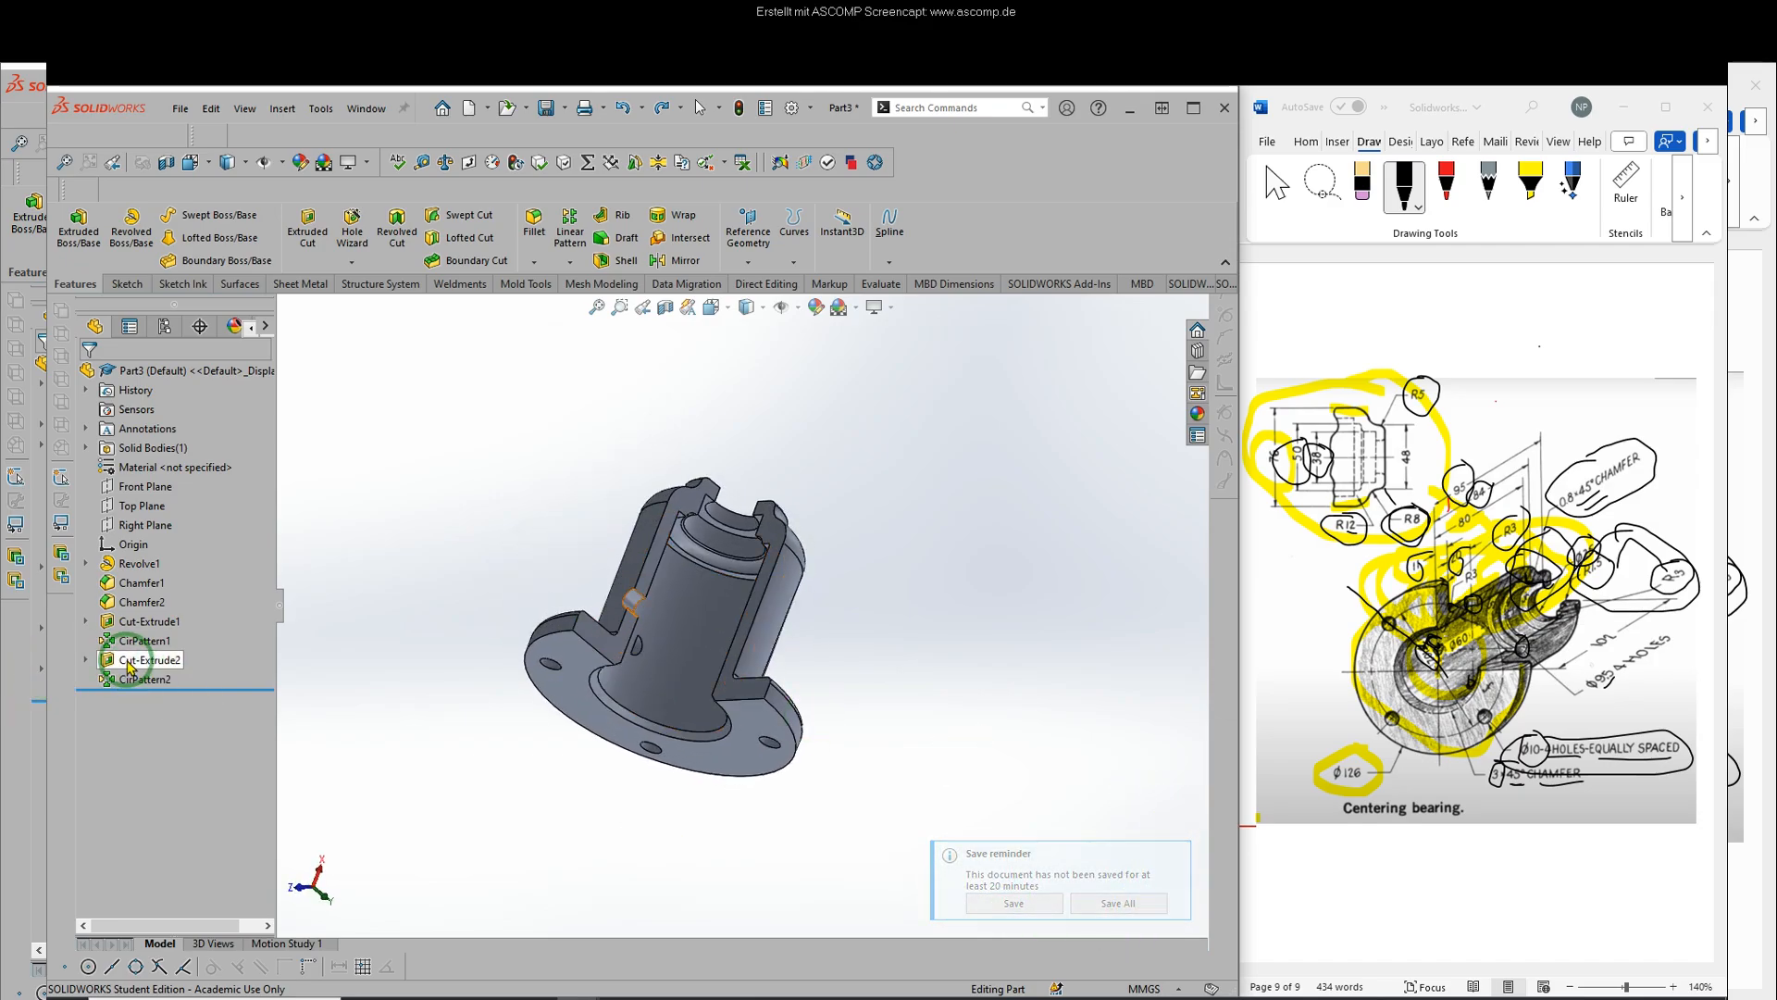
{"action": "left_click", "coordinate": [134, 663]}
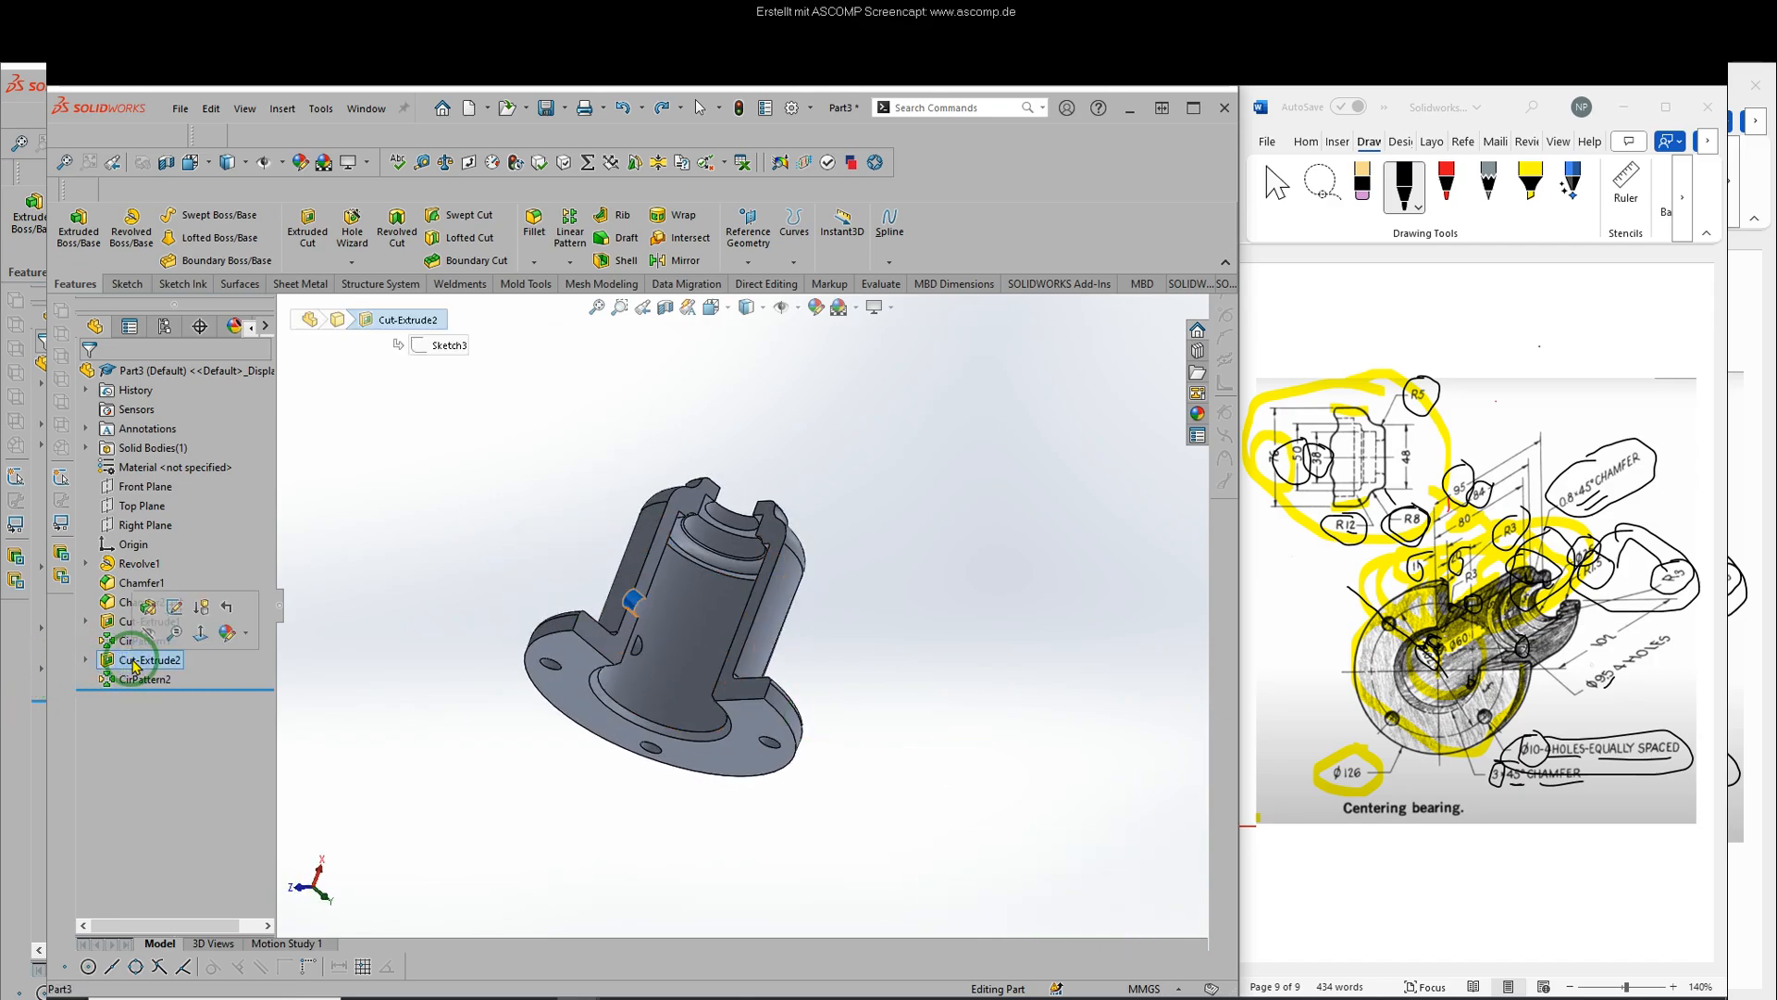
{"action": "left_click", "coordinate": [148, 611]}
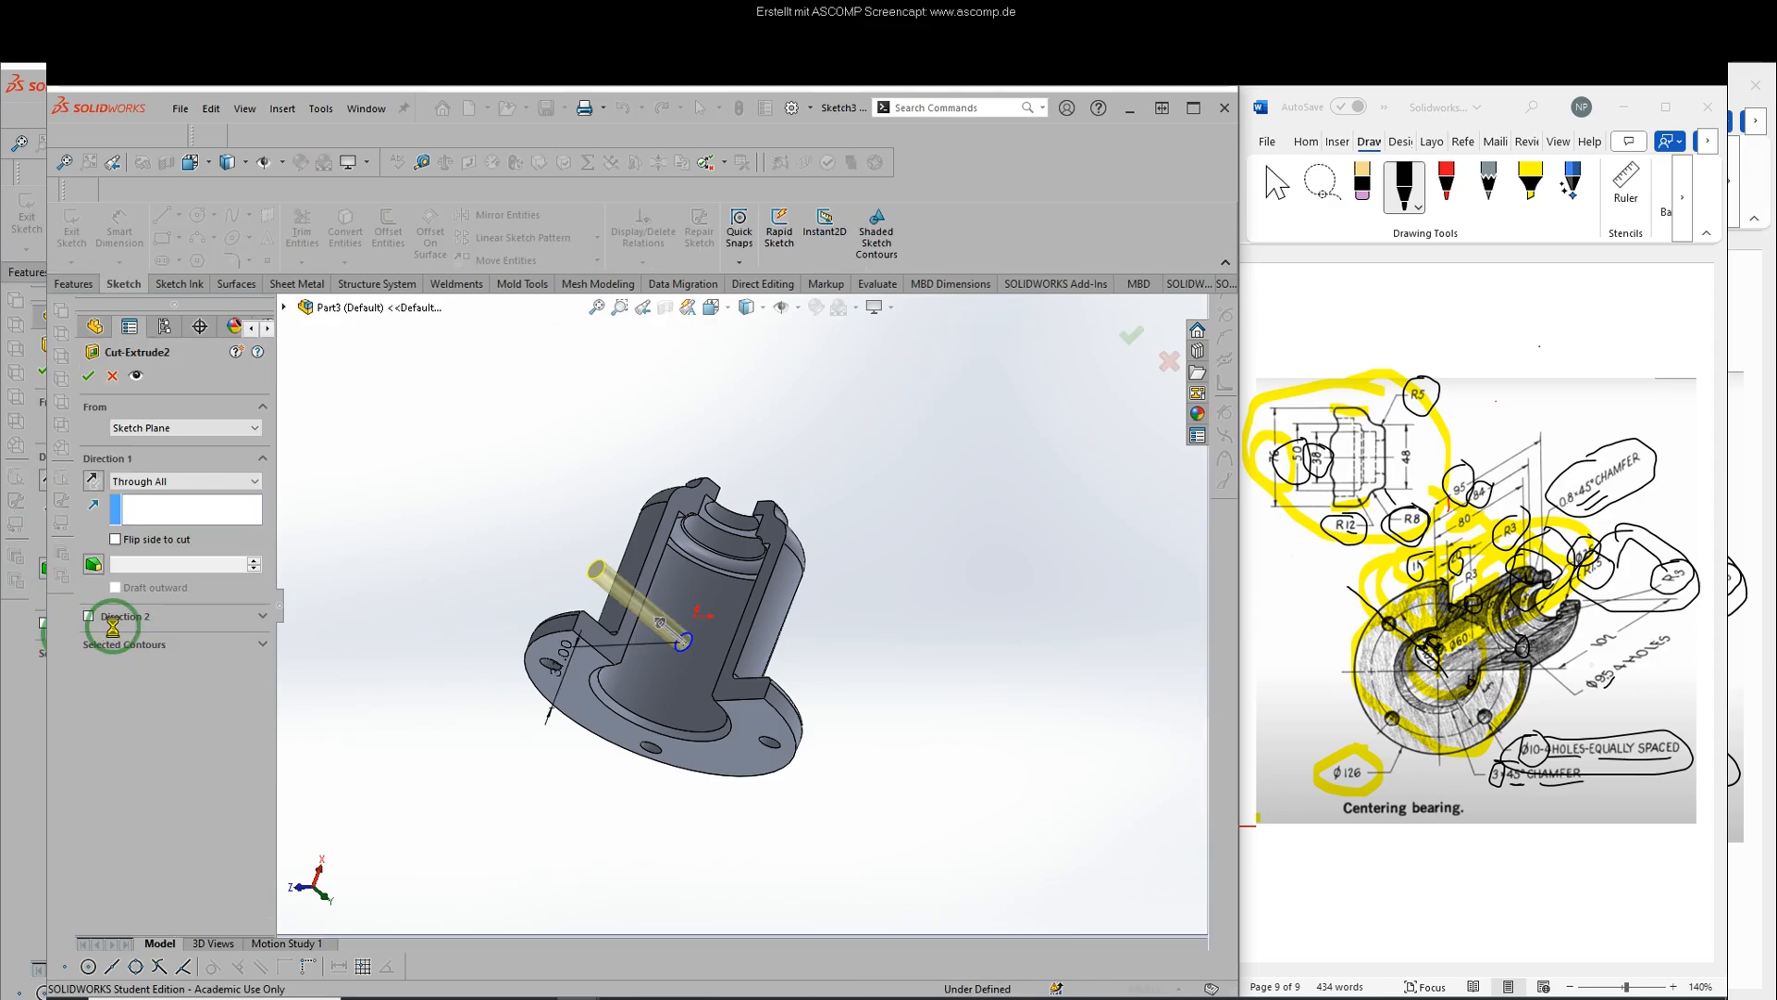
{"action": "left_click", "coordinate": [92, 480]}
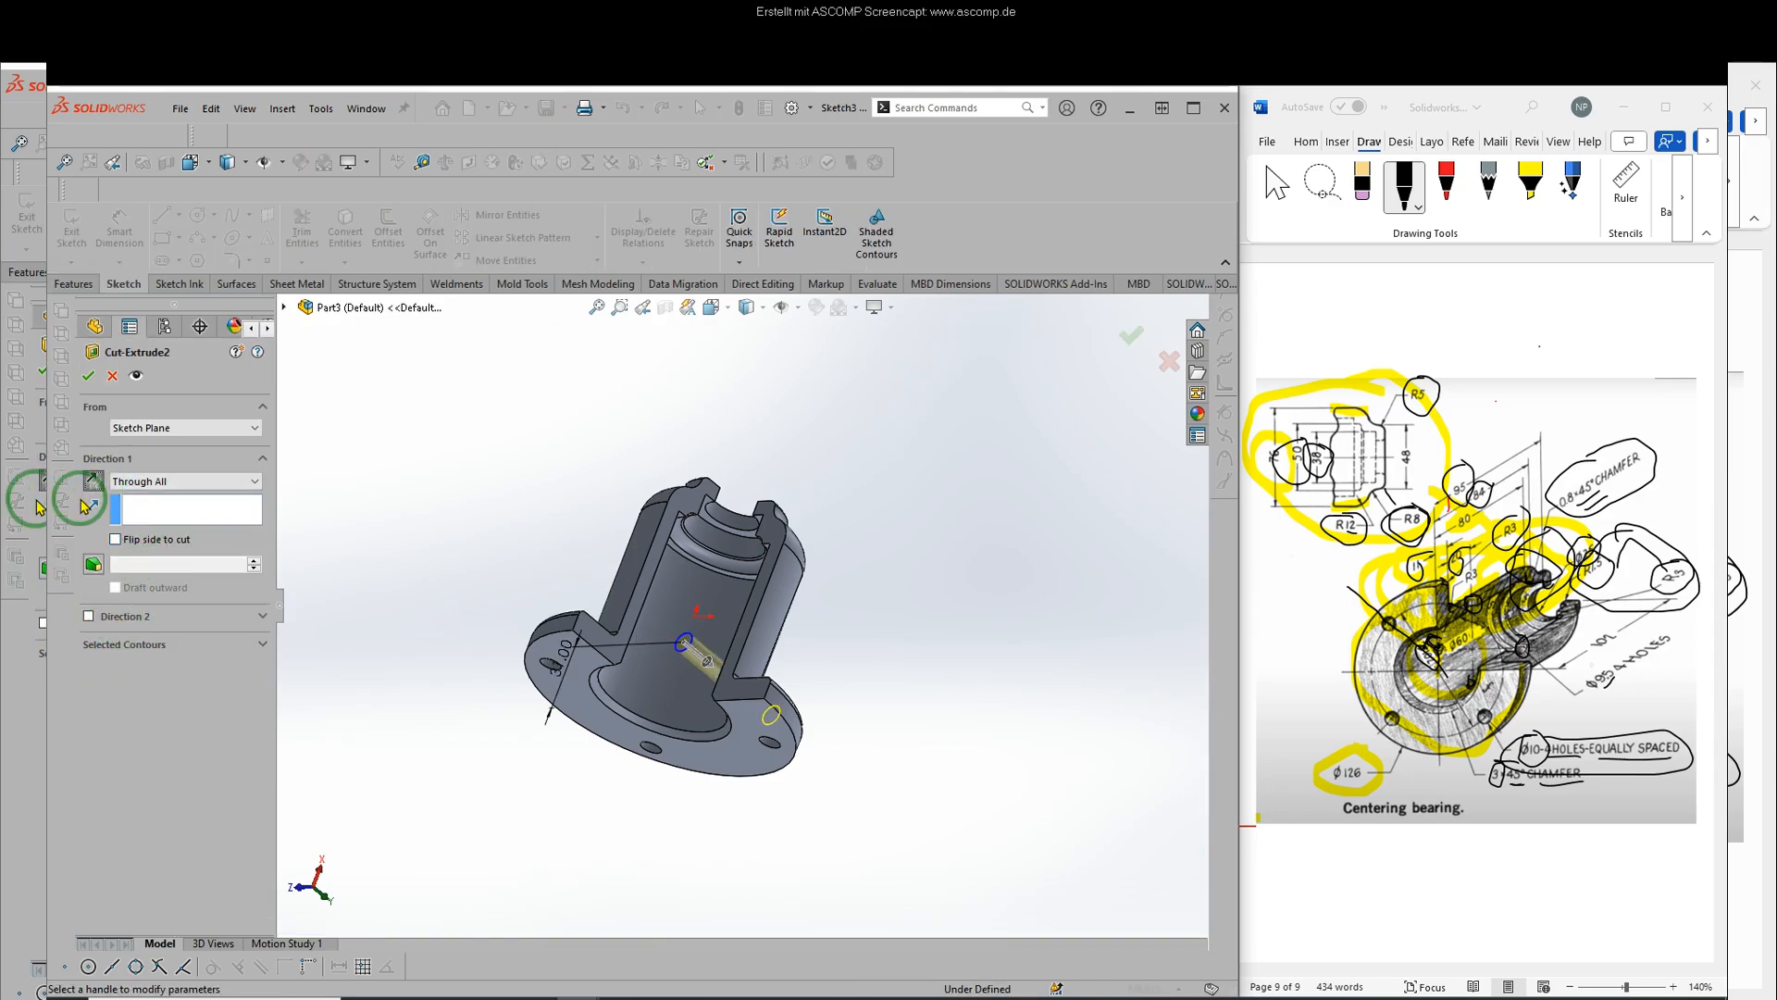
{"action": "left_click", "coordinate": [85, 370]}
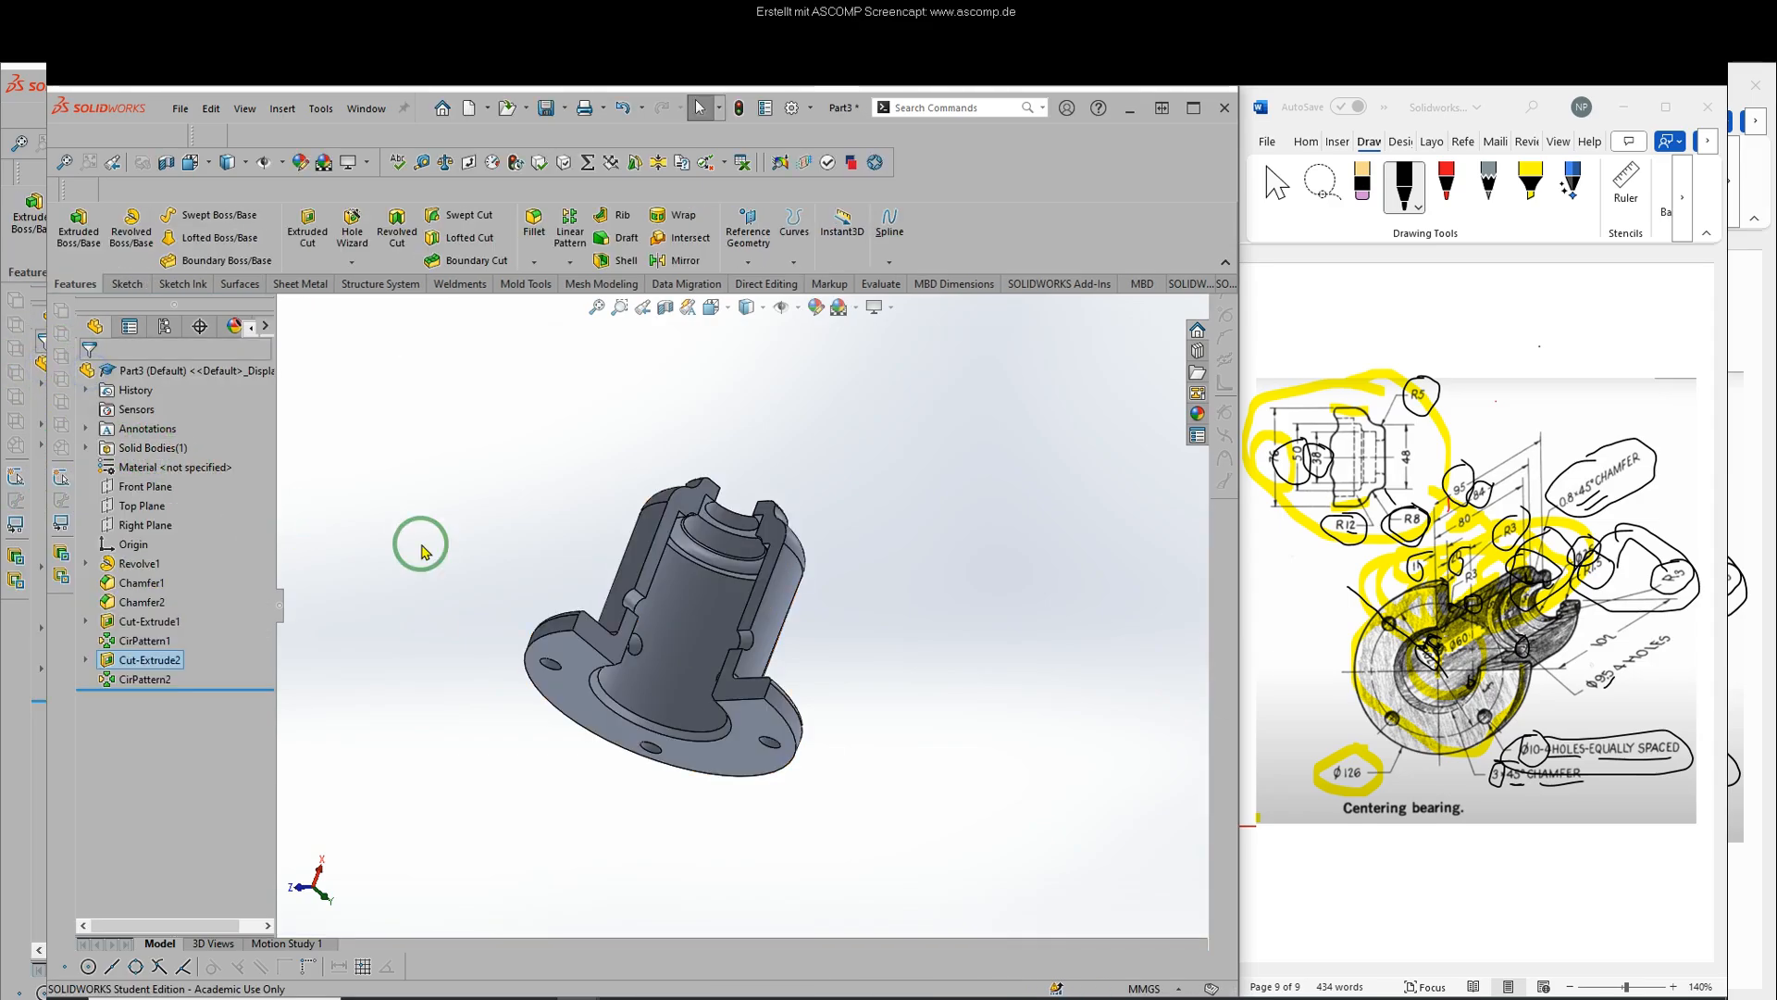
- Check the patterned barrel holes on the model, and circle the 9.5 mm hole callout on the Word reference drawing in black ink
{"action": "right_click", "coordinate": [882, 501]}
{"action": "left_click", "coordinate": [991, 582]}
{"action": "mouse_move", "coordinate": [911, 583]}
{"action": "left_mouse_down"}
{"action": "mouse_move", "coordinate": [991, 583]}
{"action": "mouse_move", "coordinate": [755, 632]}
{"action": "mouse_move", "coordinate": [956, 706]}
{"action": "mouse_move", "coordinate": [1025, 768]}
{"action": "mouse_move", "coordinate": [874, 697]}
{"action": "left_mouse_up"}
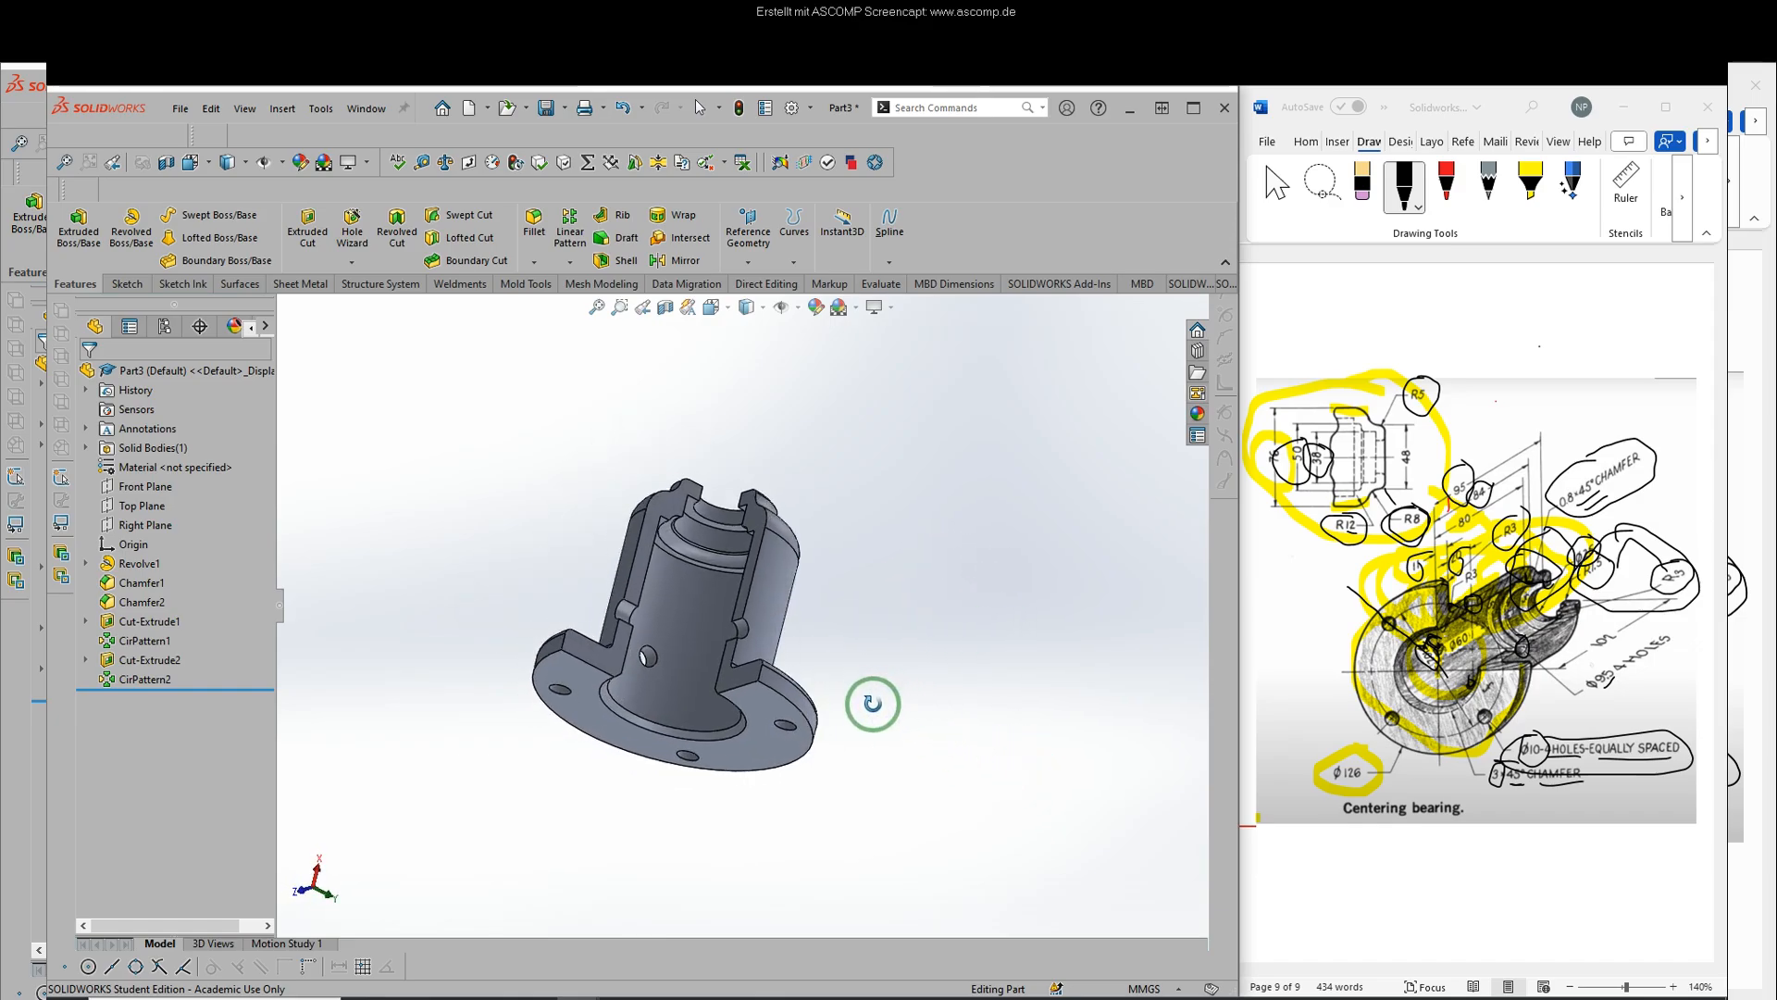
{"action": "mouse_move", "coordinate": [1591, 667]}
{"action": "left_mouse_down"}
{"action": "mouse_move", "coordinate": [1587, 701]}
{"action": "mouse_move", "coordinate": [1603, 672]}
{"action": "mouse_move", "coordinate": [1585, 663]}
{"action": "left_mouse_up"}
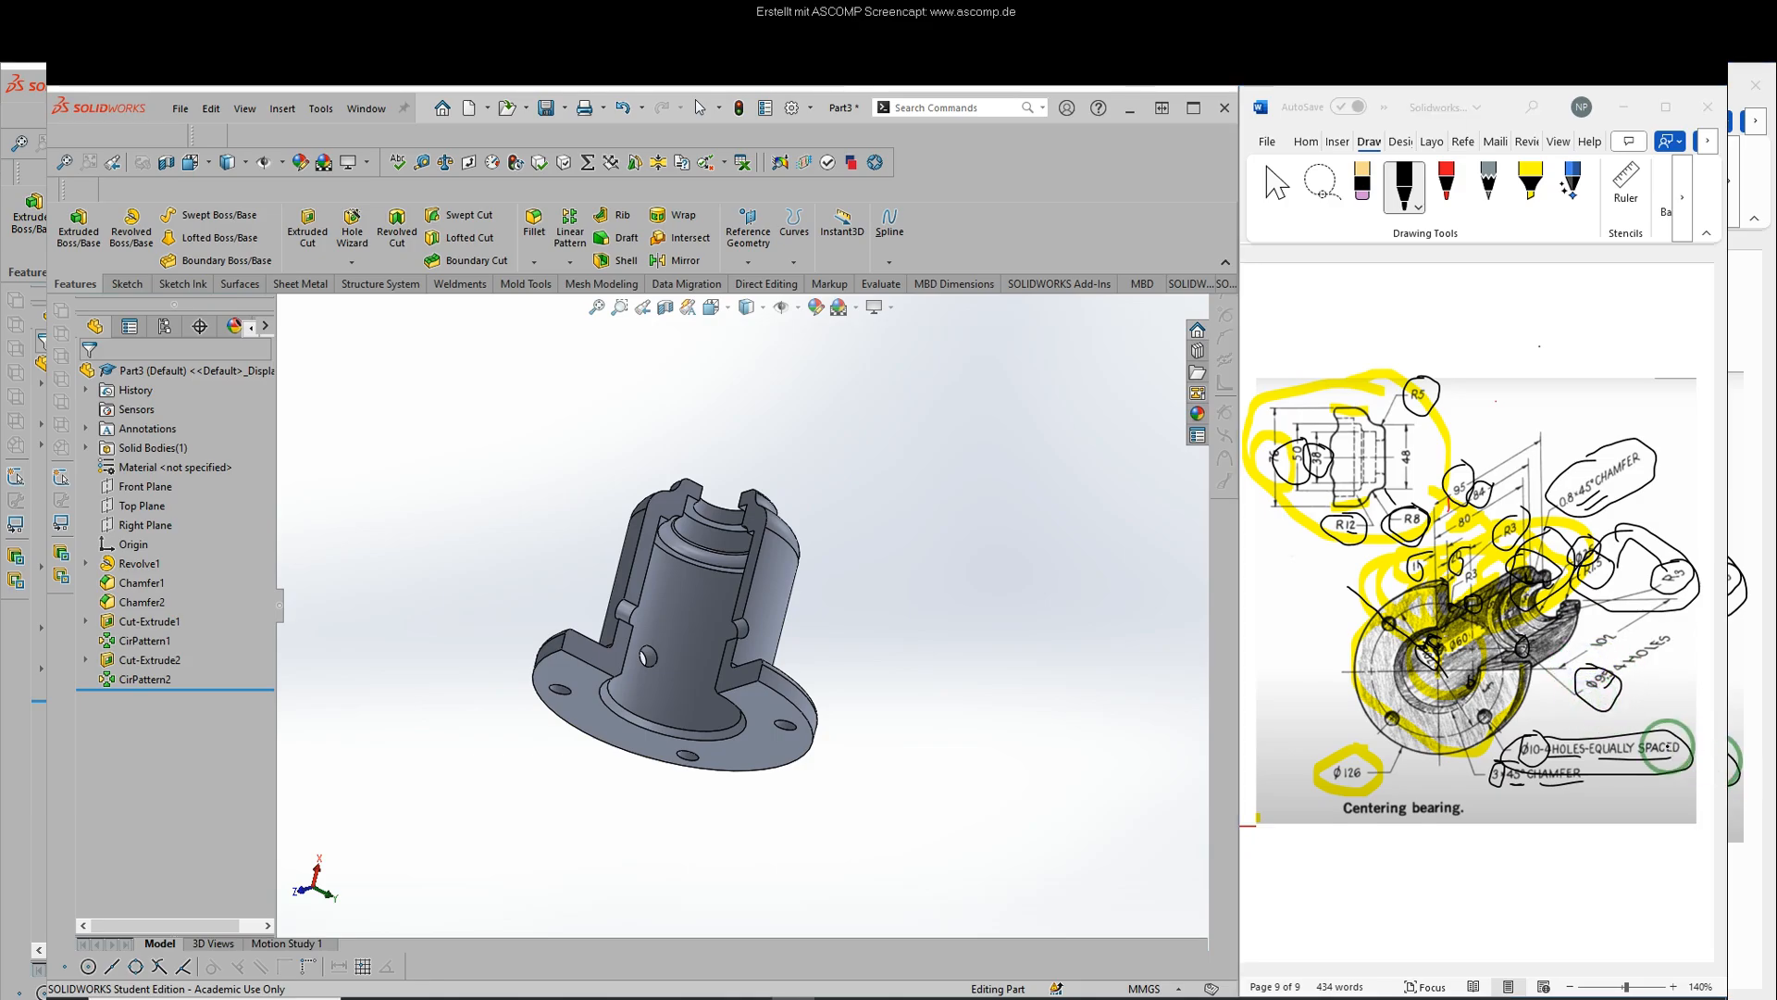